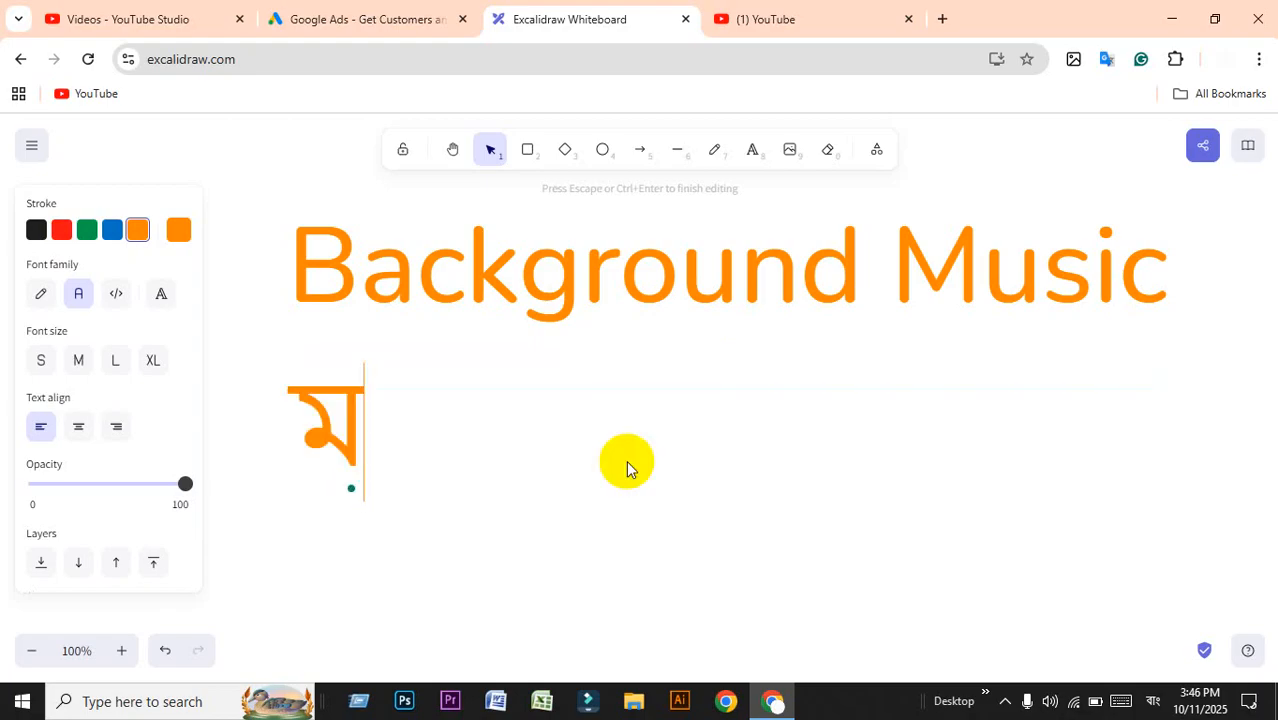
Undo the Bangla character typed over the lower "Background Music" text and switch the keyboard language to English (United States).
key("BackSpace")
key("ctrl+z")
key("ctrl+z")
left_click(1153, 701)
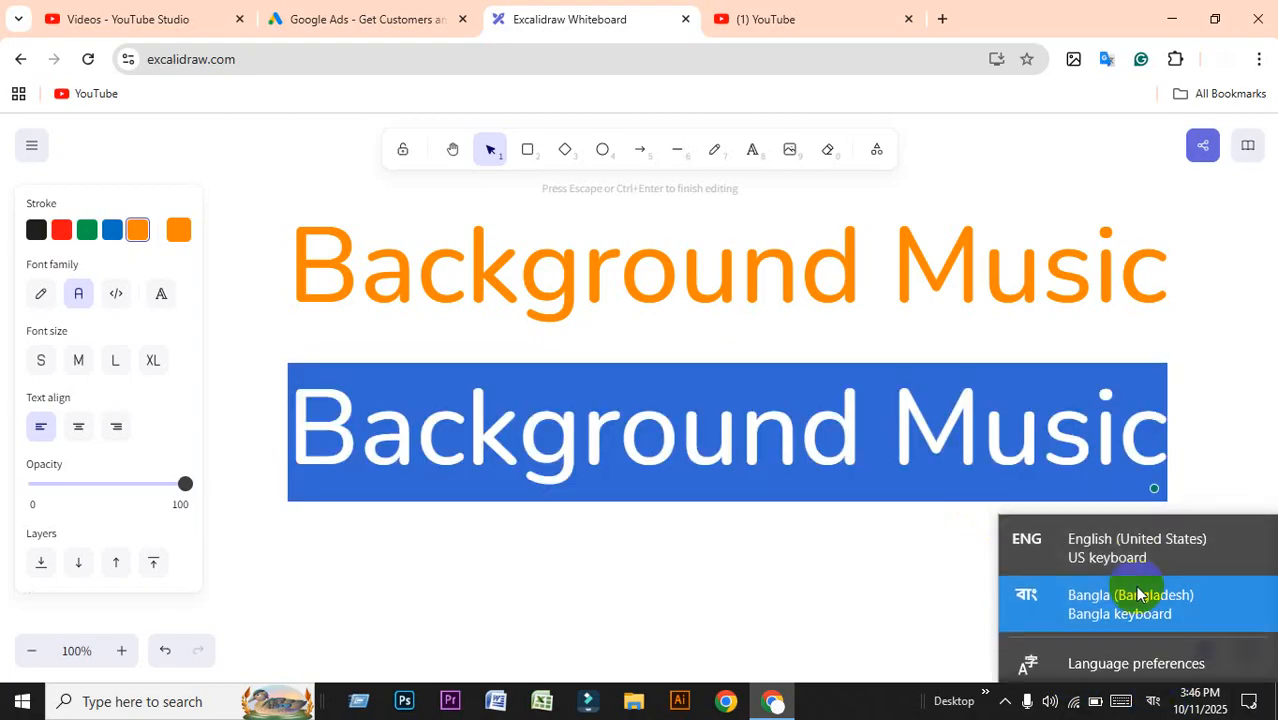
left_click(927, 459)
double_click(916, 422)
left_click(916, 422)
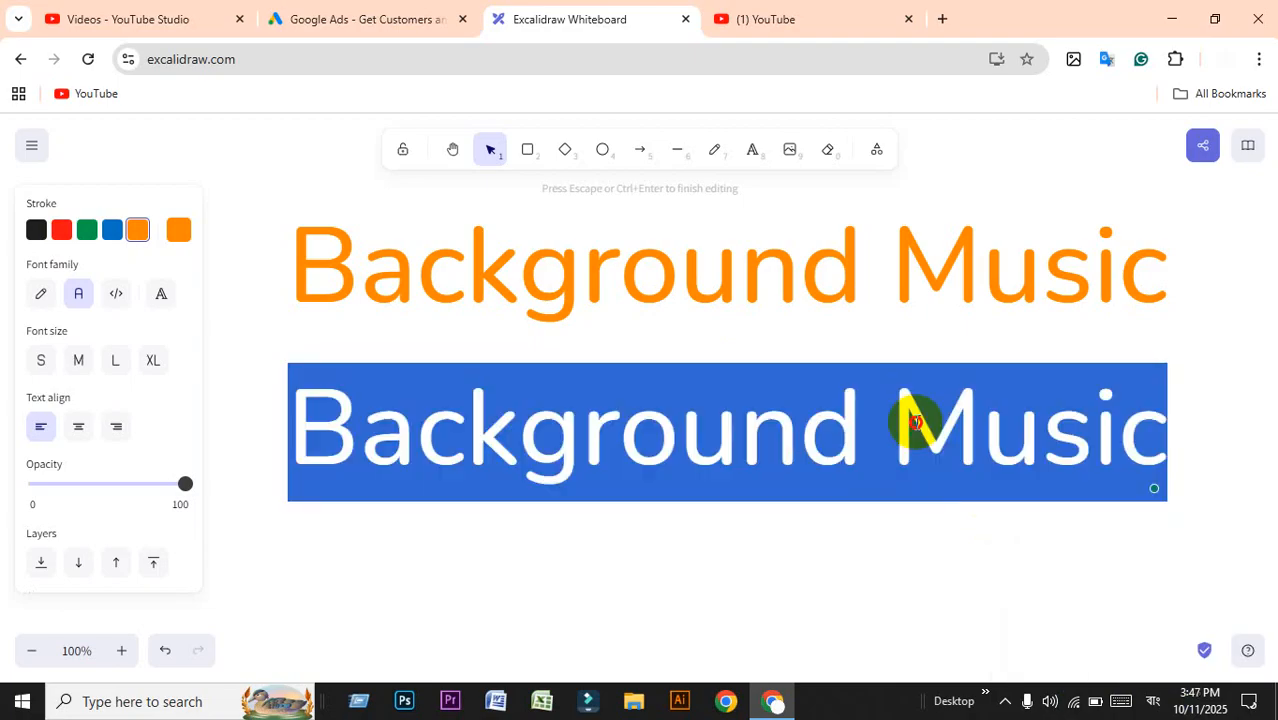
left_click(1153, 701)
left_click(1100, 556)
Replace the lower "Background Music" text with "Copyright".
triple_click(878, 443)
type("Copy")
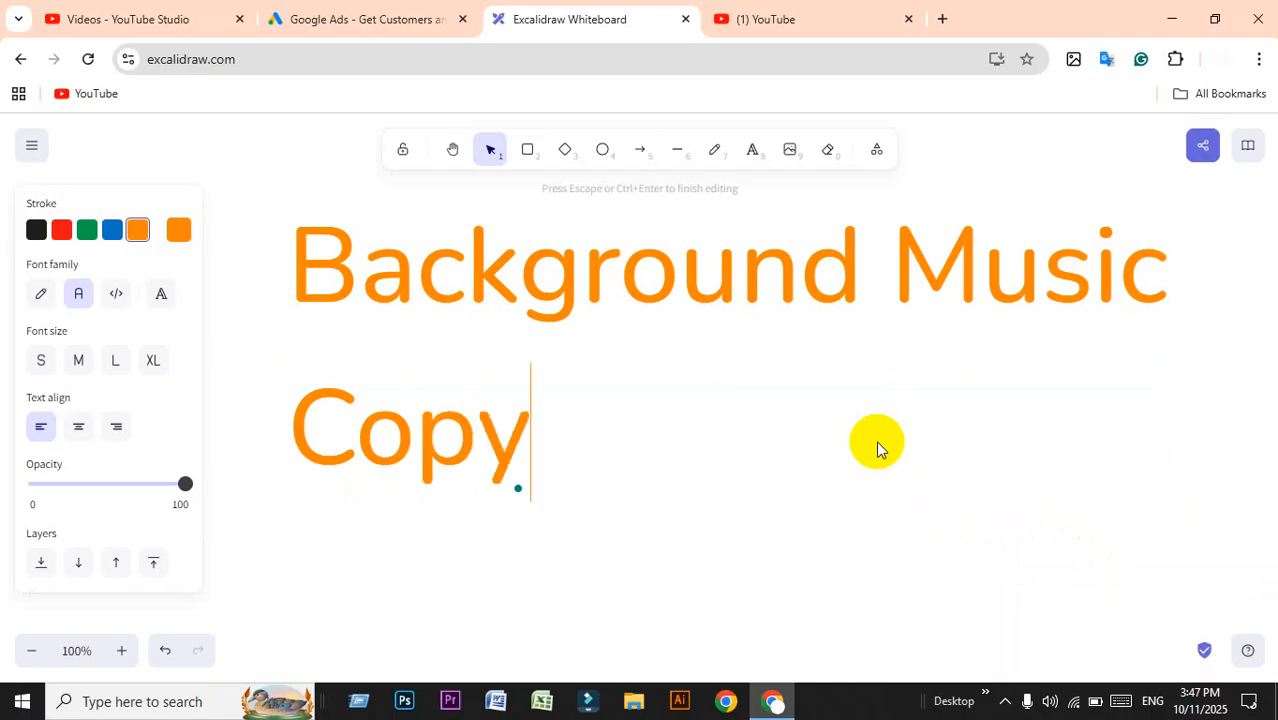
type("right")
left_click(1053, 379)
Shrink the "Background Music" title and centre it above the "Copyright" text.
left_click(993, 303)
left_click_drag(1172, 197, 910, 240)
left_click_drag(847, 285, 906, 243)
Add a third text line below "Copyright" reading "Video, music ,".
left_click_drag(599, 472, 594, 519)
double_click(597, 520)
type("Video")
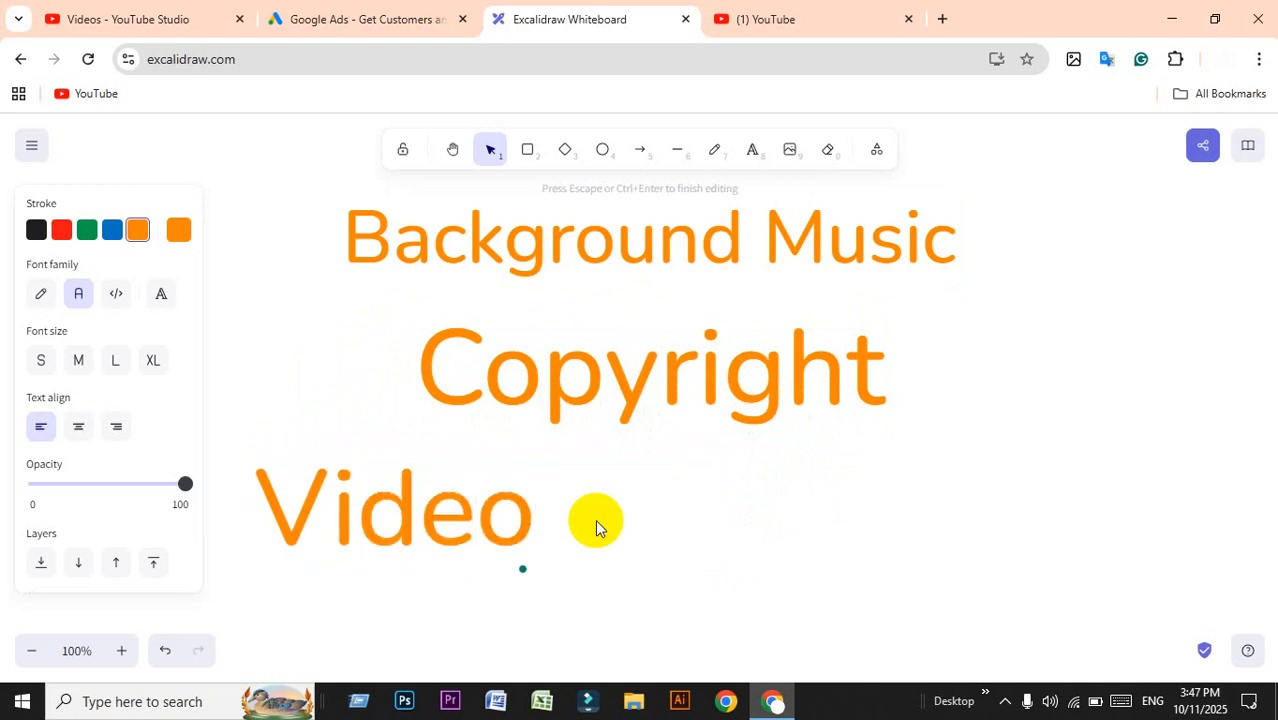
type(",")
type("b")
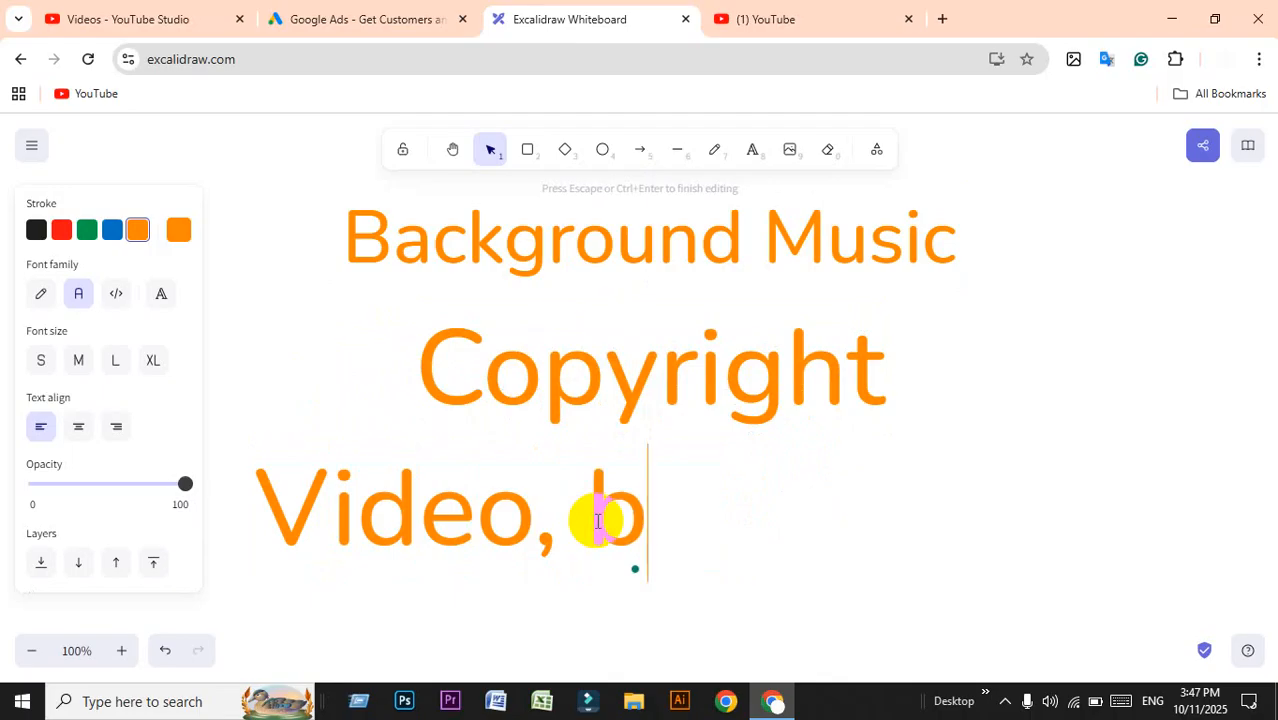
key("BackSpace")
type("music ,")
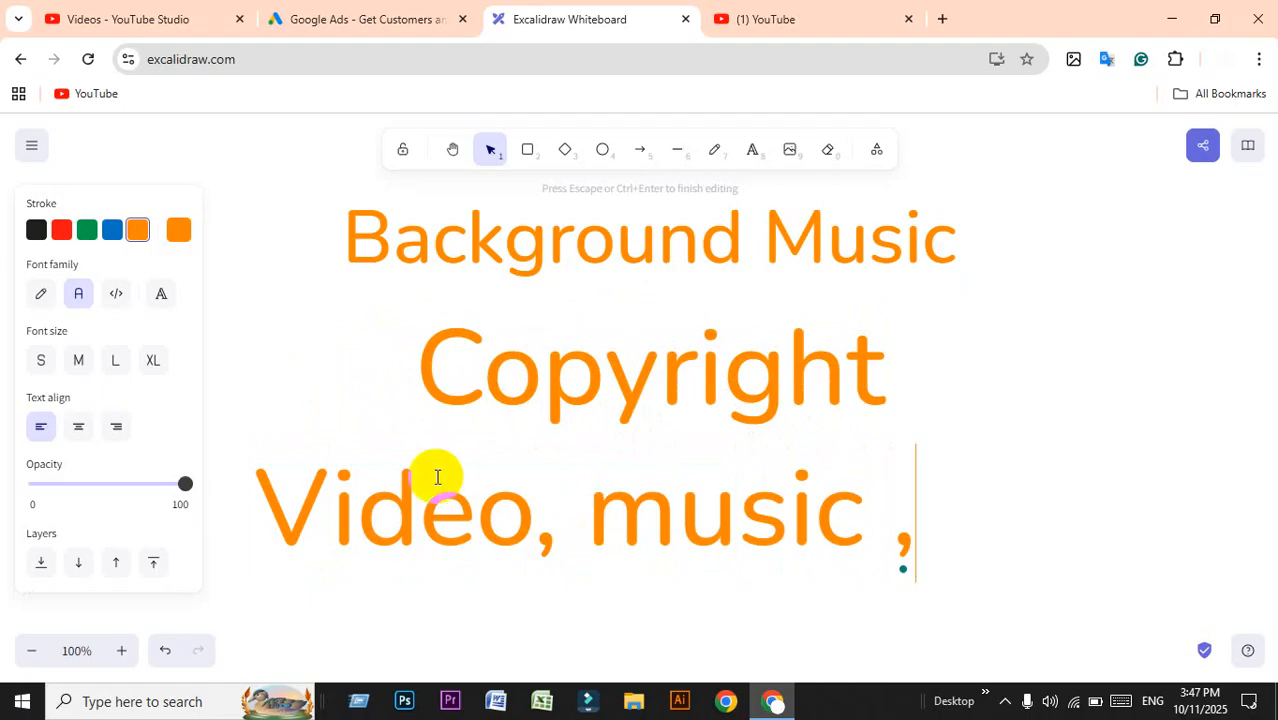
left_click(1052, 520)
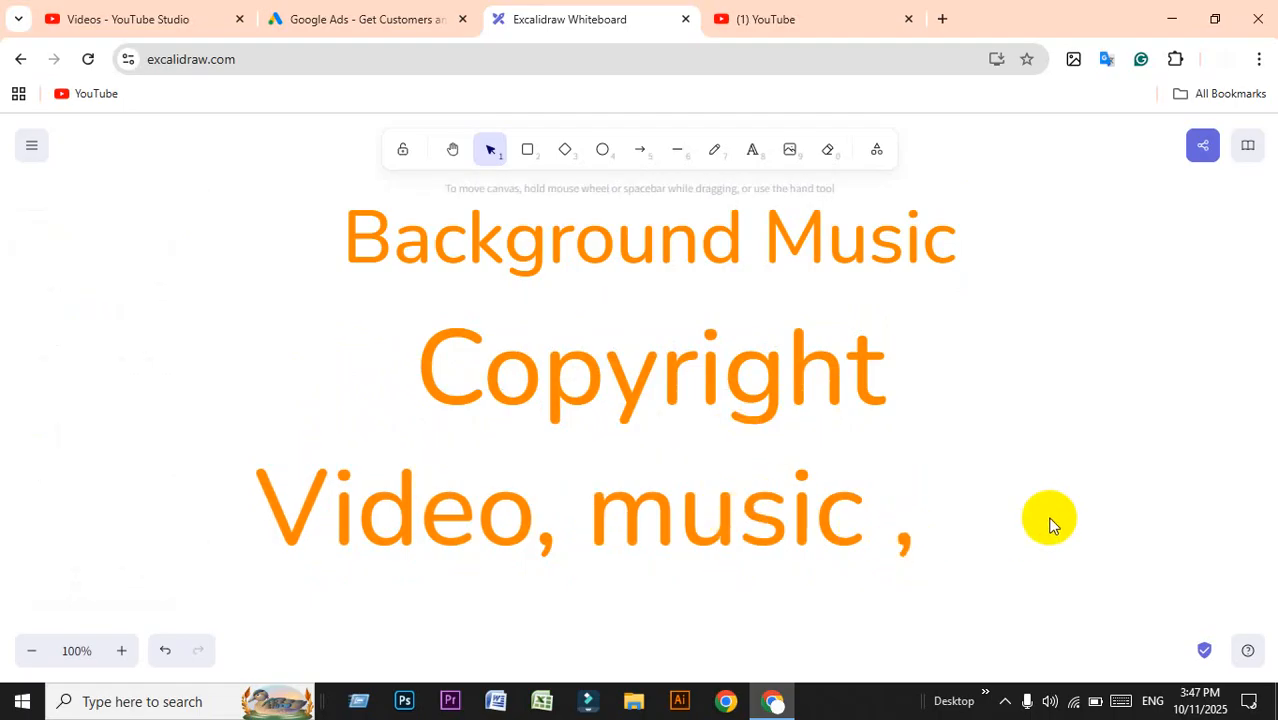
Append the word "image" to the end of the third text line.
left_click(673, 516)
double_click(905, 523)
left_click(910, 523)
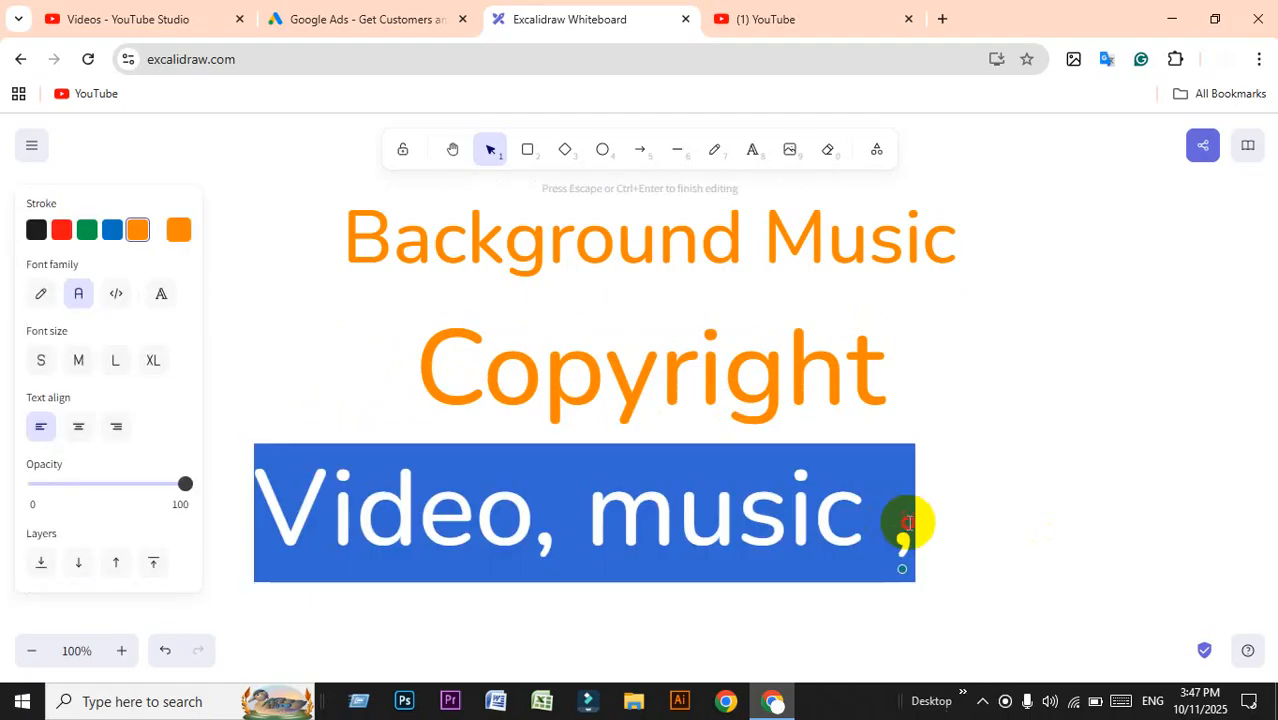
type("i")
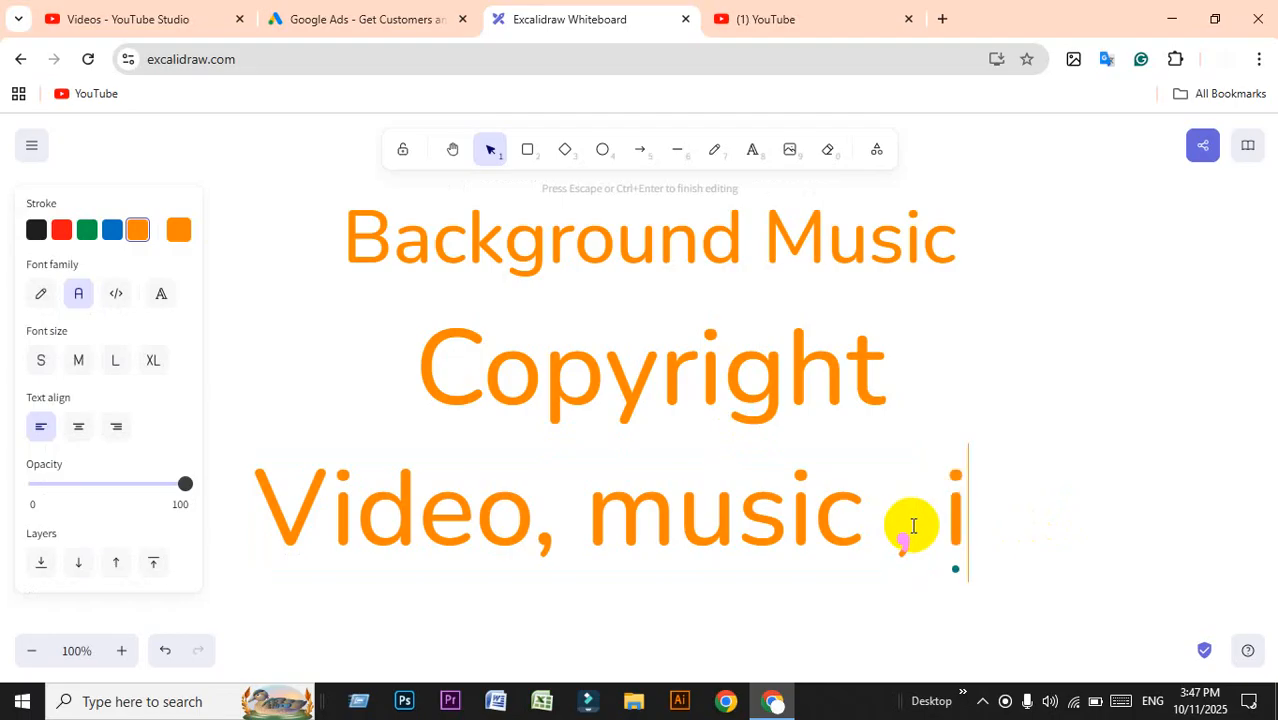
type("mage")
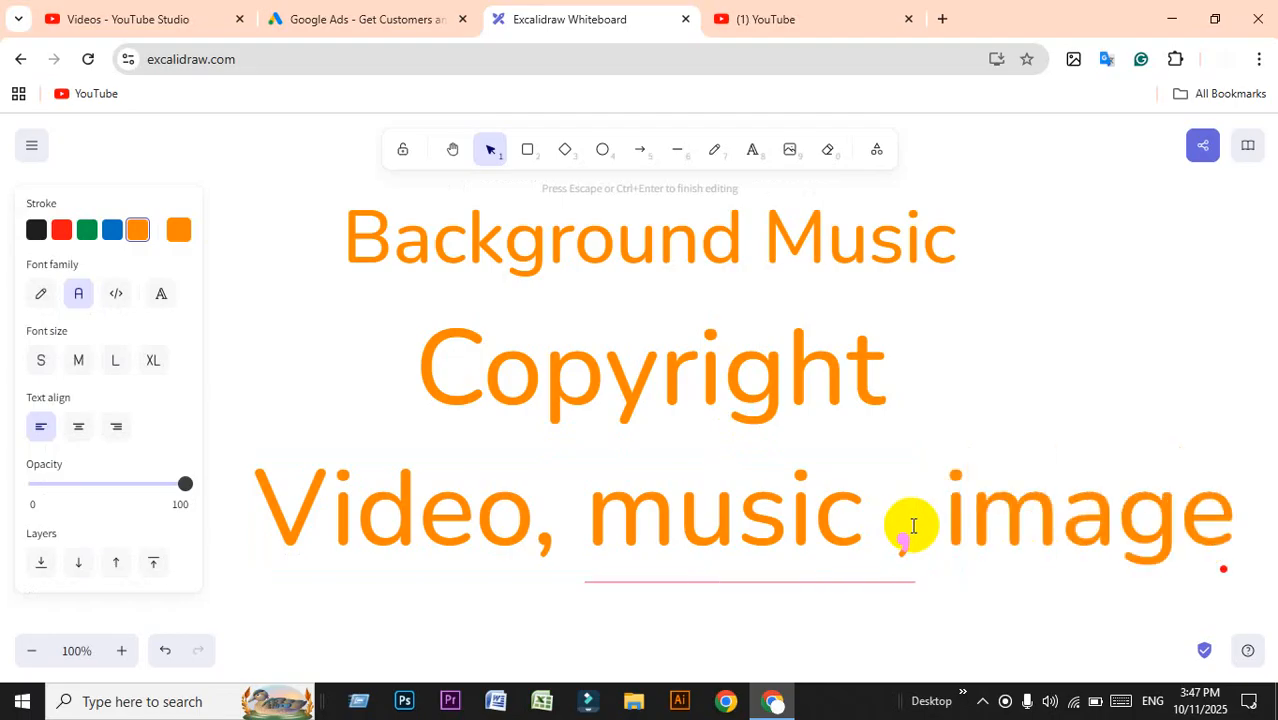
left_click(820, 624)
Scale down the "Video, music , image" line and centre it beneath "Copyright".
left_click(784, 546)
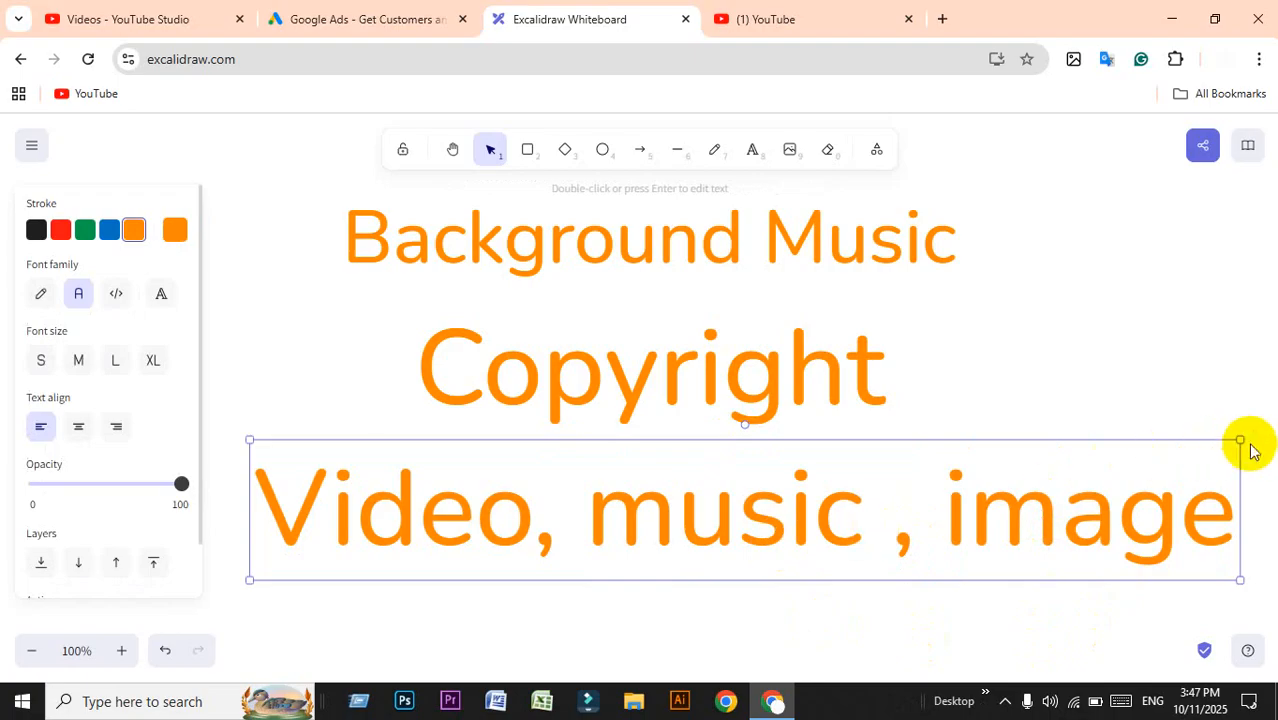
left_click_drag(1237, 442, 1116, 488)
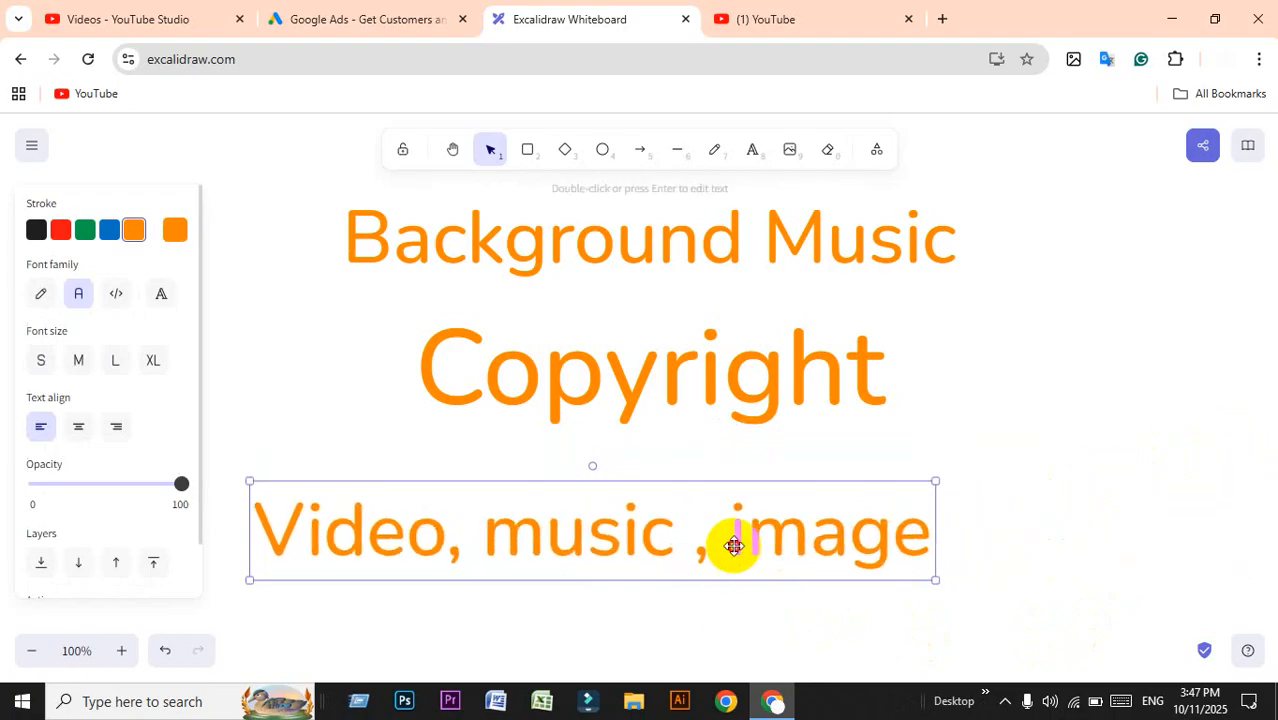
left_click_drag(722, 559, 770, 530)
left_click_drag(972, 466, 921, 451)
mouse_move(682, 522)
left_mouse_down()
mouse_move(680, 483)
mouse_move(691, 515)
left_mouse_up()
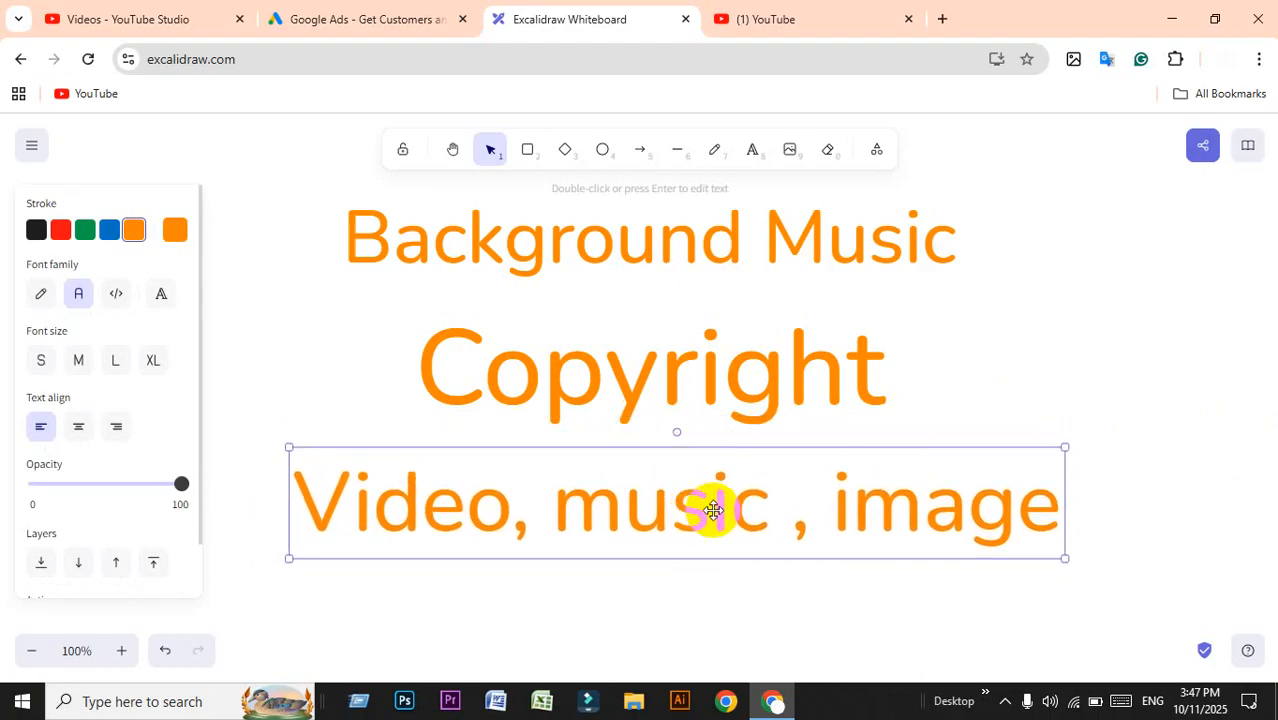
double_click(827, 505)
left_click_drag(827, 505, 1054, 510)
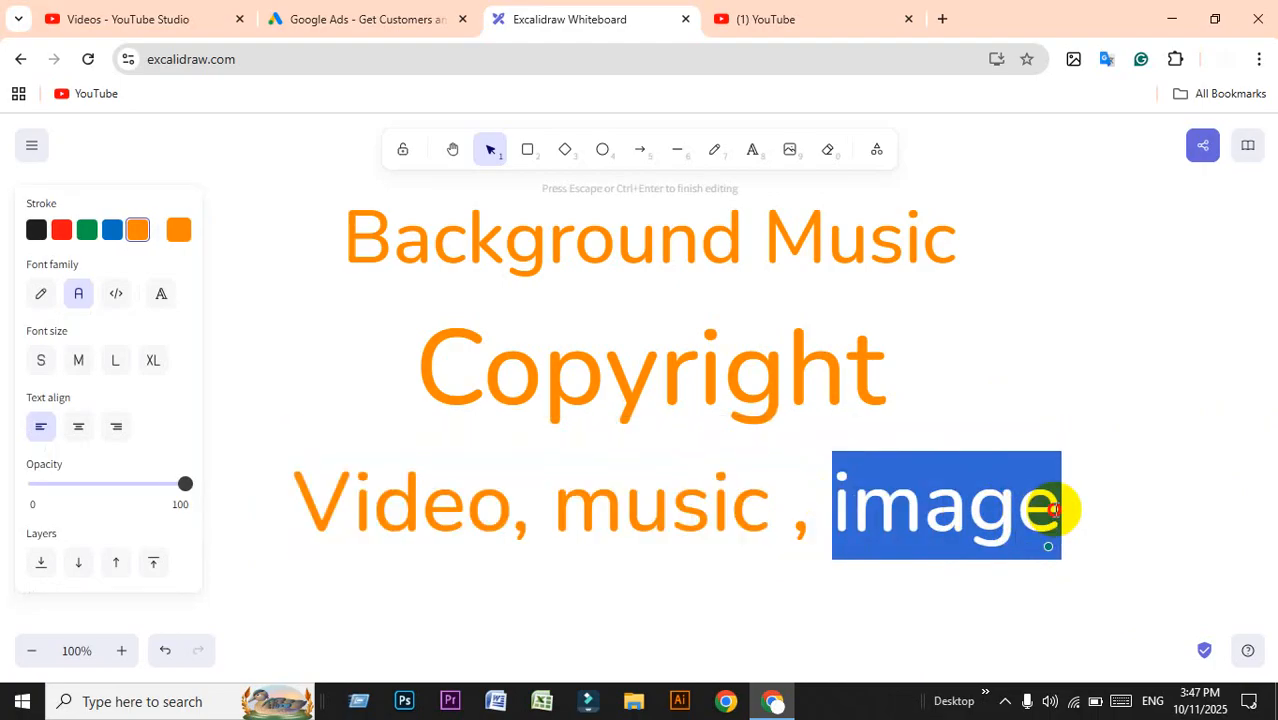
left_click(822, 390)
left_click_drag(822, 390, 681, 385)
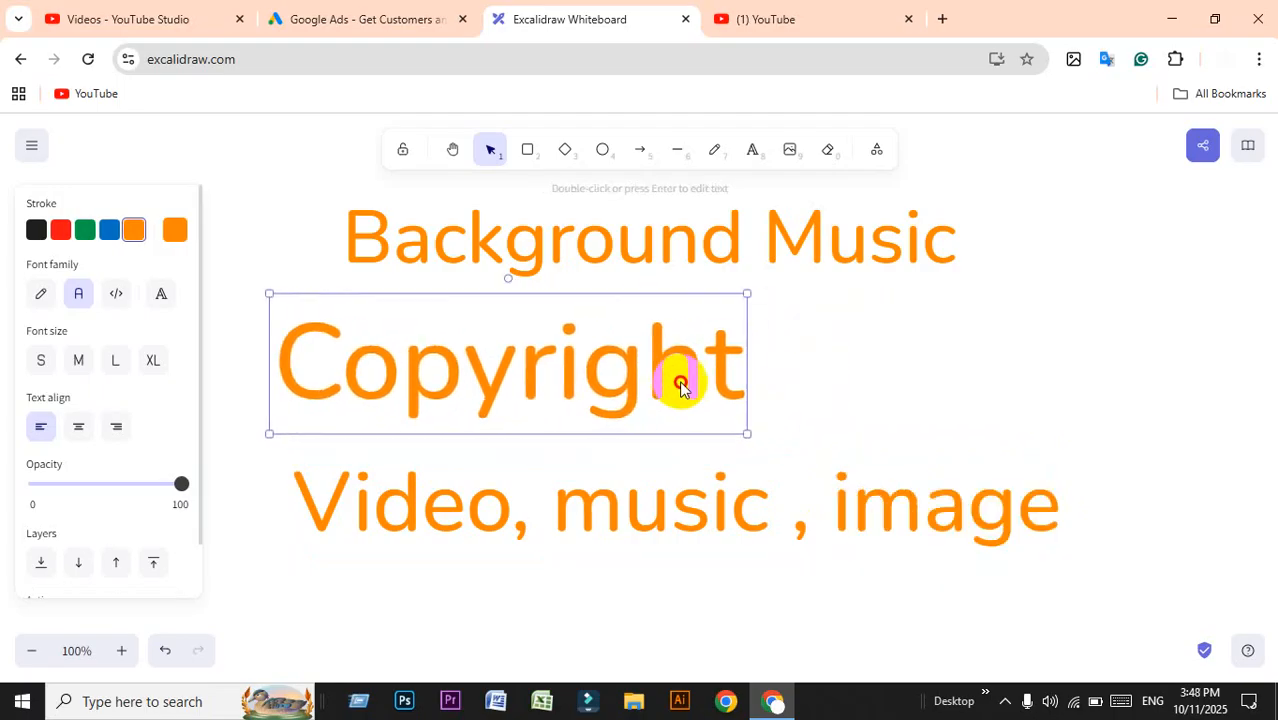
left_click_drag(585, 357, 719, 362)
left_click(616, 517)
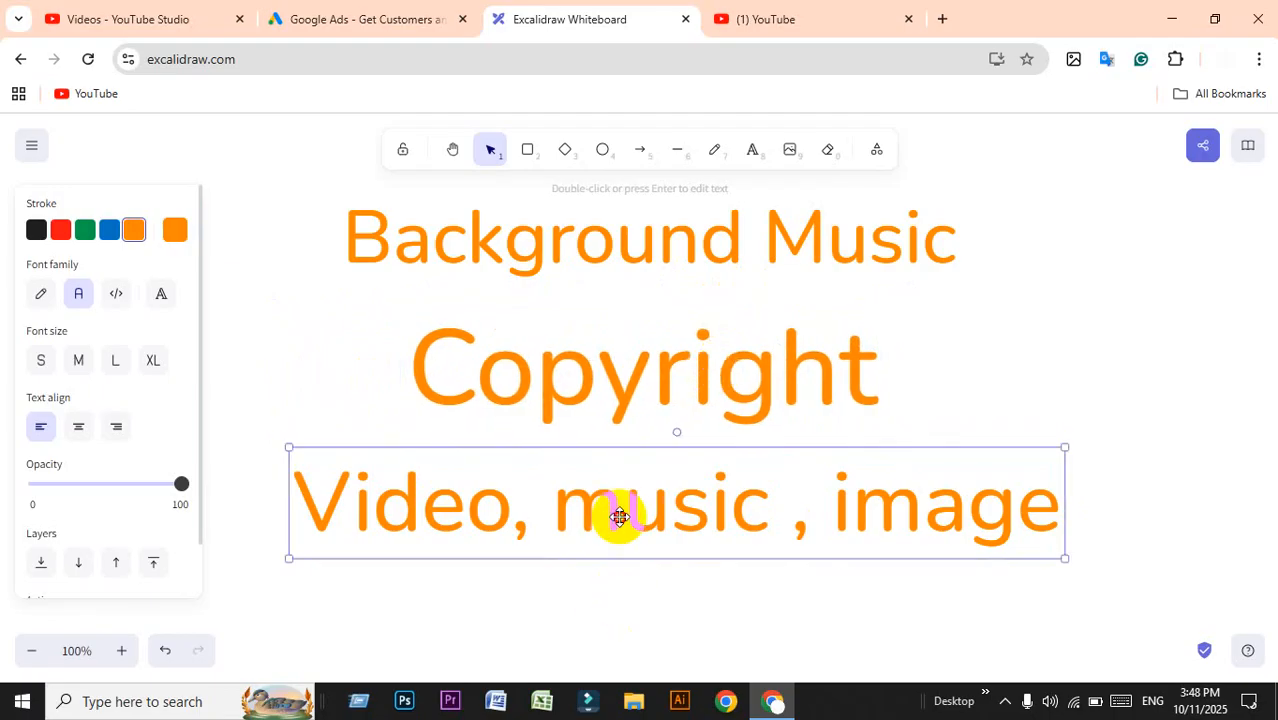
double_click(599, 514)
left_click_drag(555, 496, 752, 479)
left_click(981, 500)
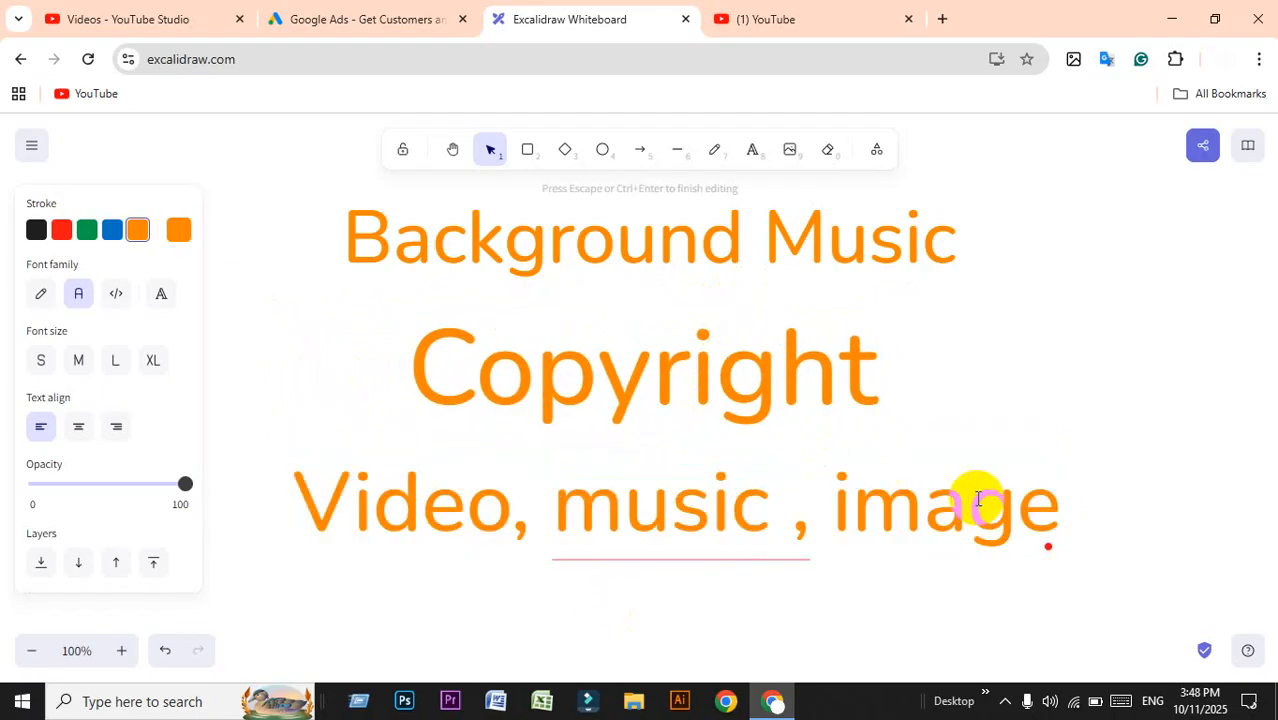
left_click(810, 566)
Duplicate the "Video, music , image" line below itself and change the copy to "Copyright fee music".
left_click(785, 522)
scroll(836, 479, "down", 2)
left_click_drag(767, 351, 724, 478, "alt")
double_click(726, 480)
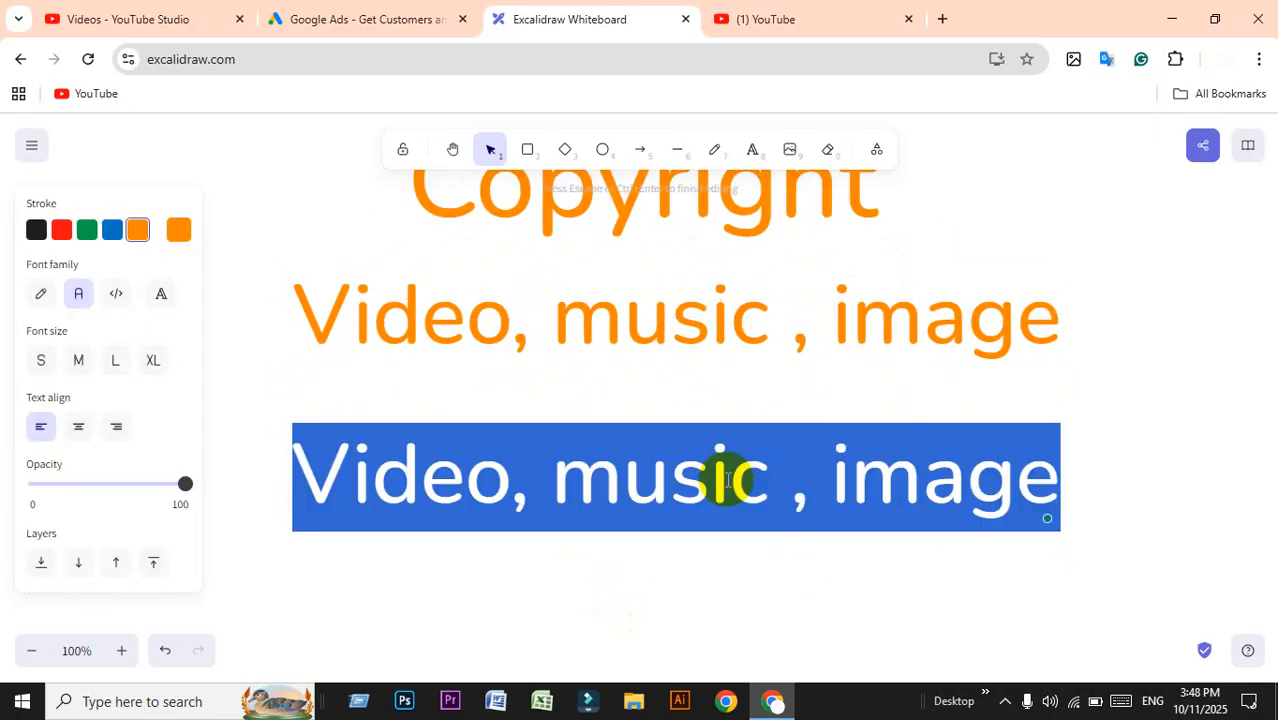
type("Cop")
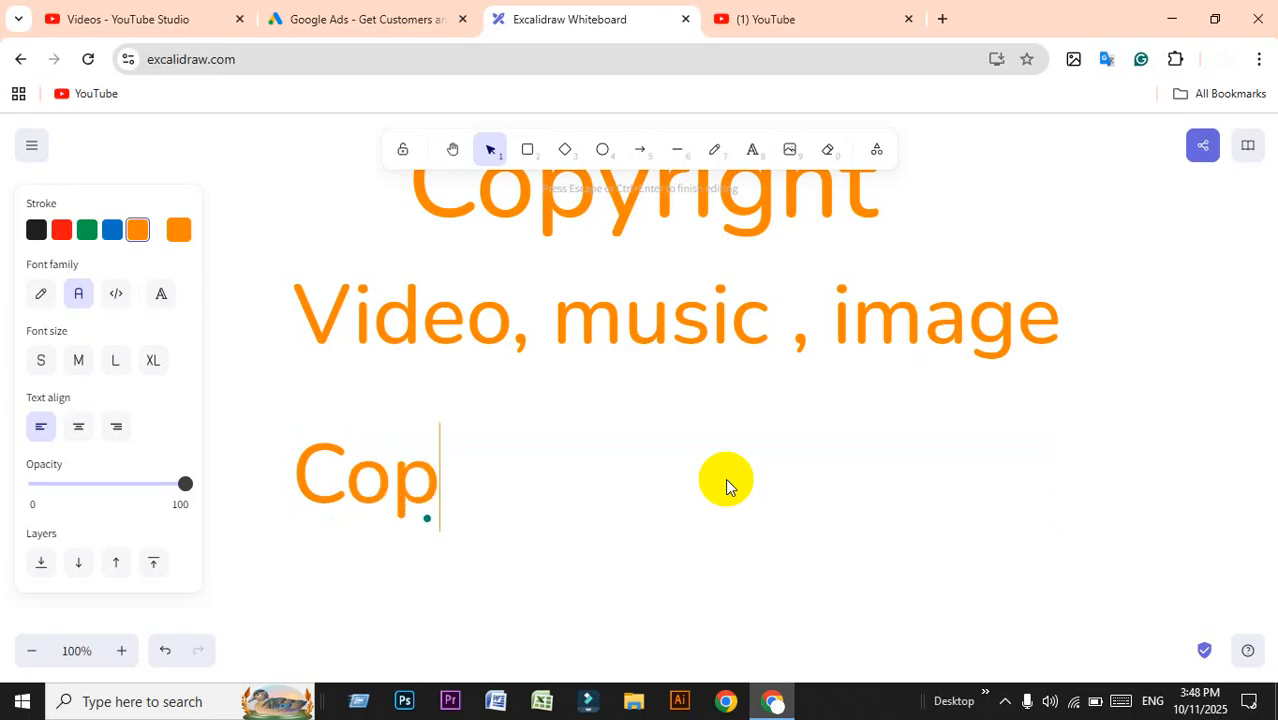
type("yright")
key("BackSpace")
type("fee")
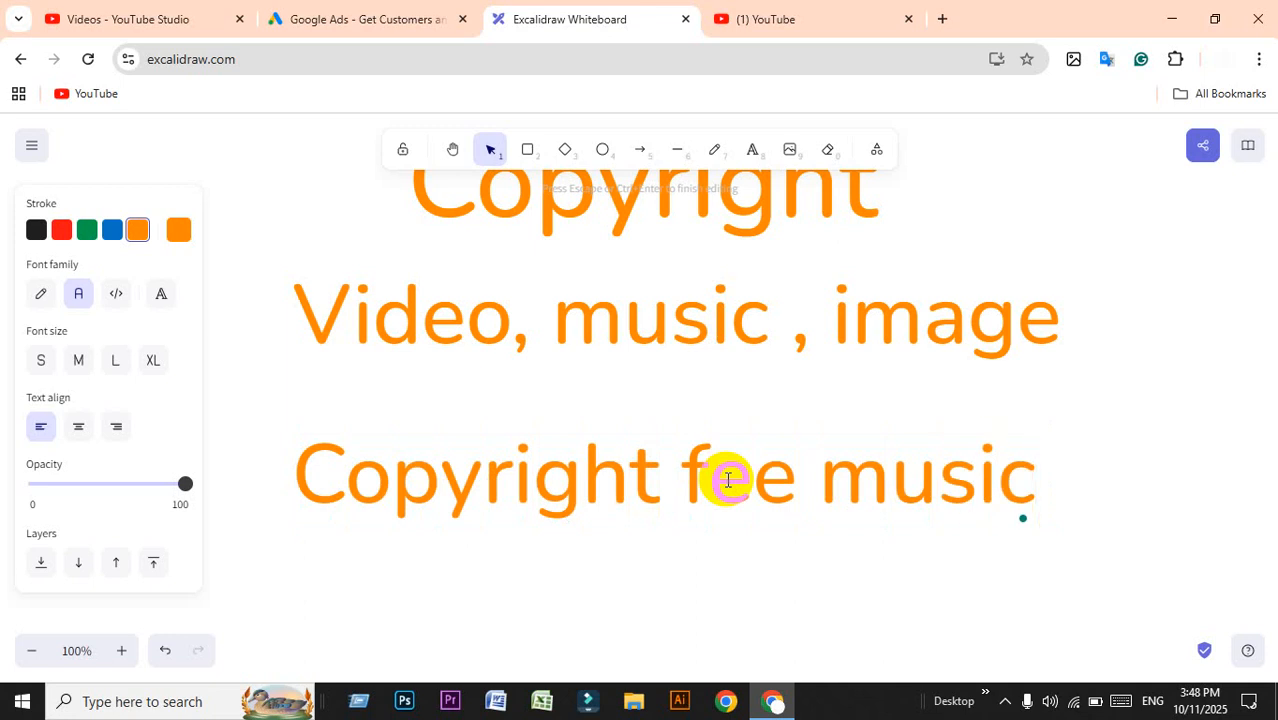
left_click(884, 608)
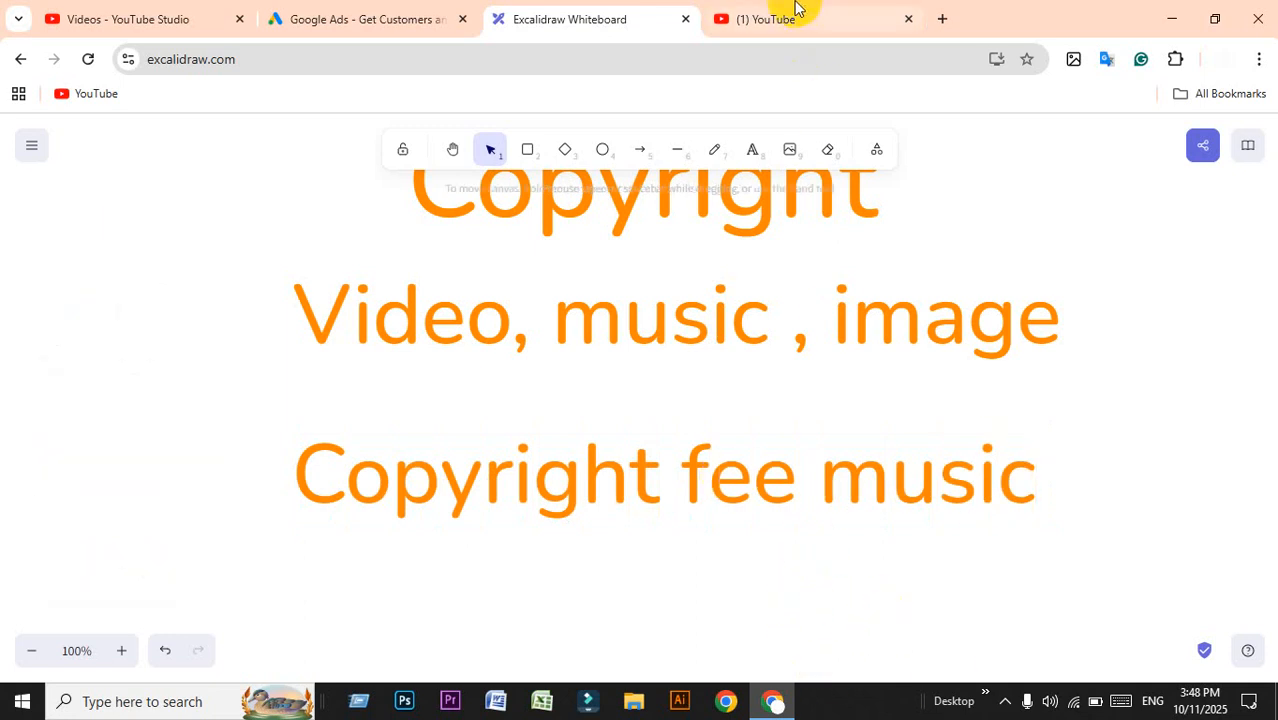
Switch to YouTube and search for "copyright free background music".
left_click(800, 10)
left_click(543, 147)
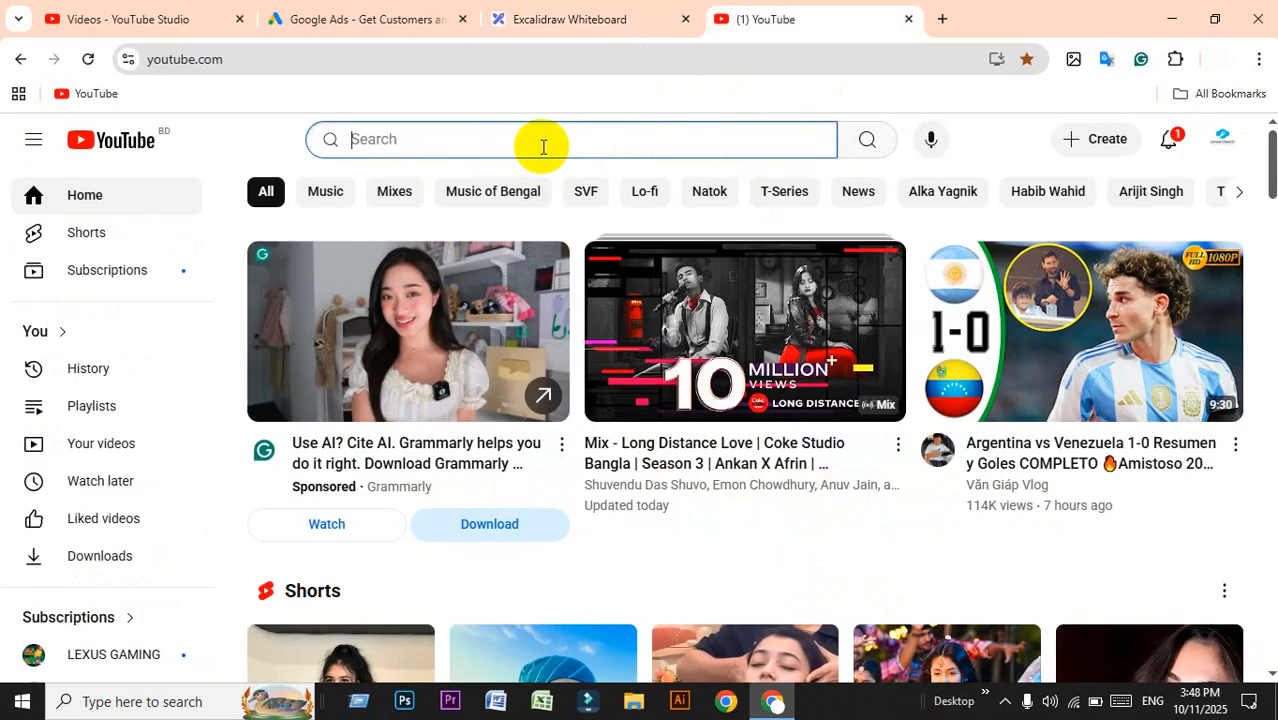
type("copyright ")
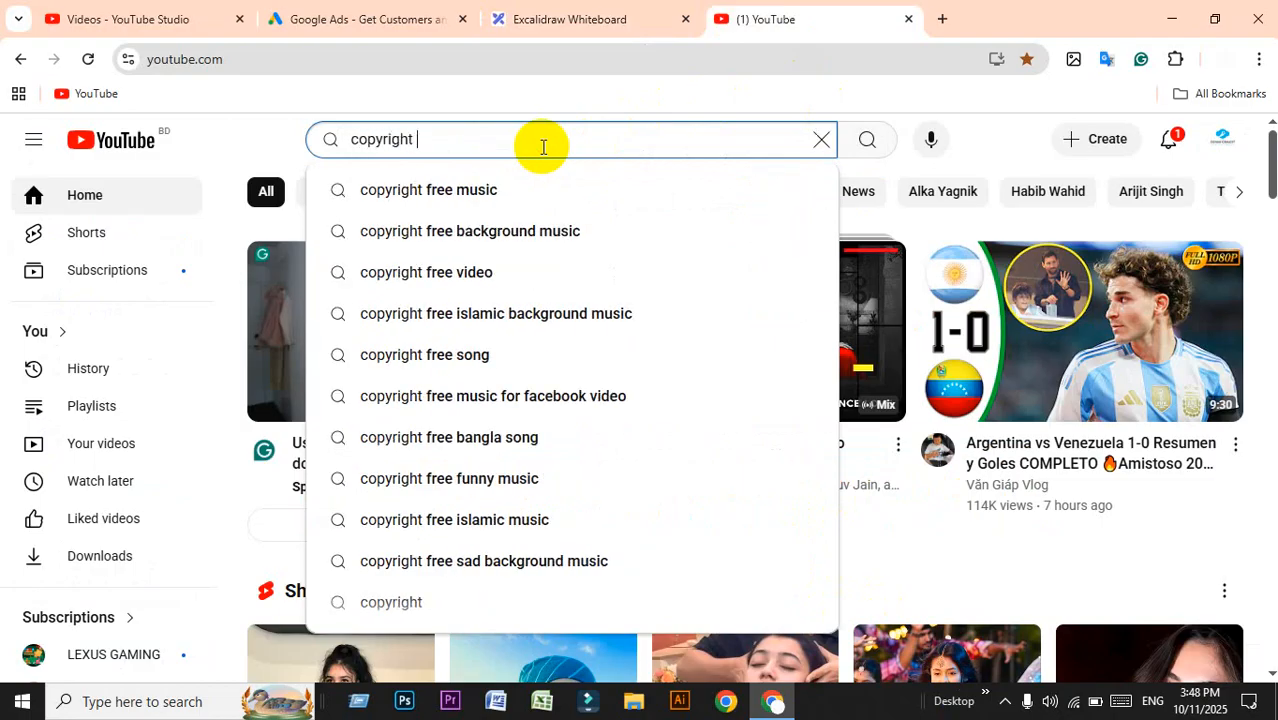
type("free")
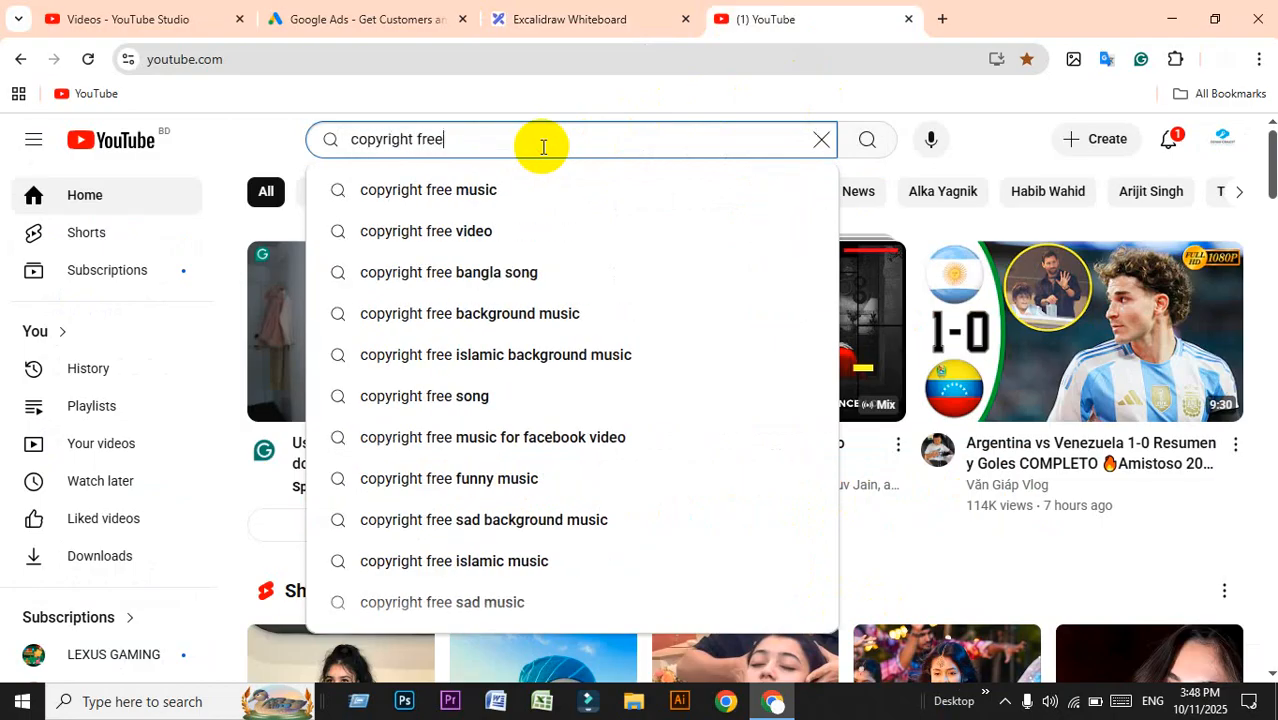
type("e backh")
key("Down")
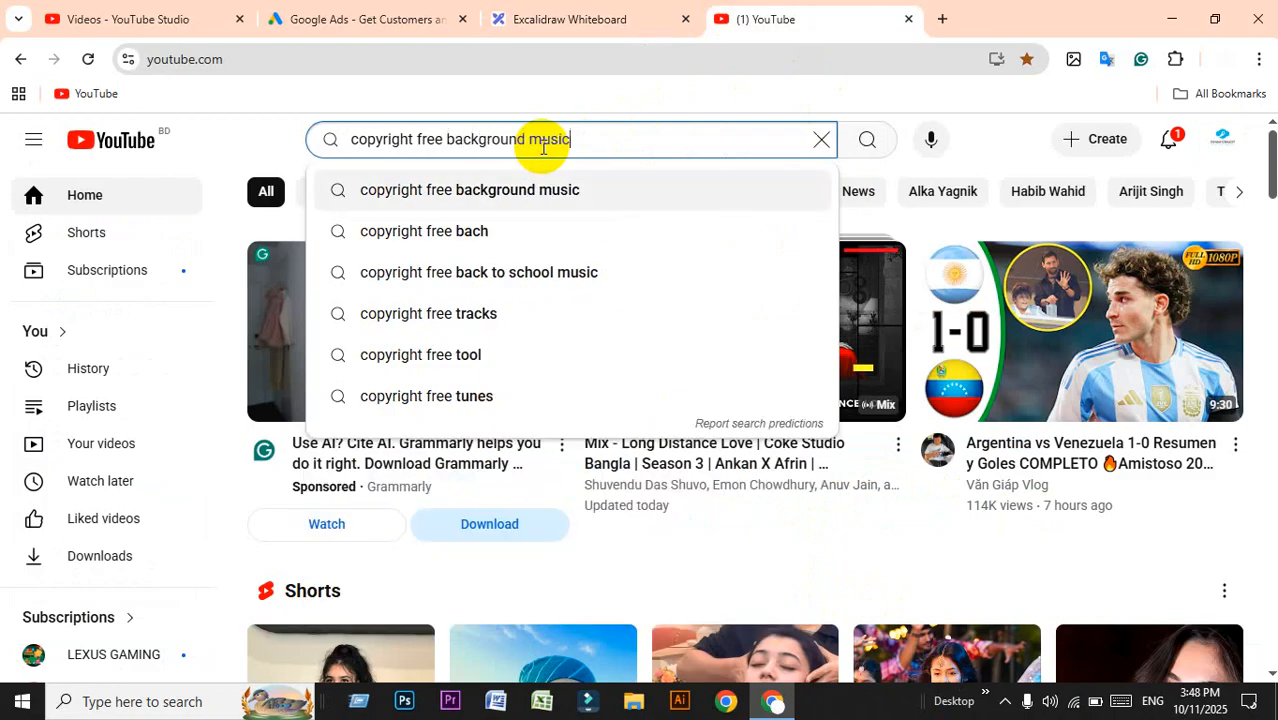
key("Return")
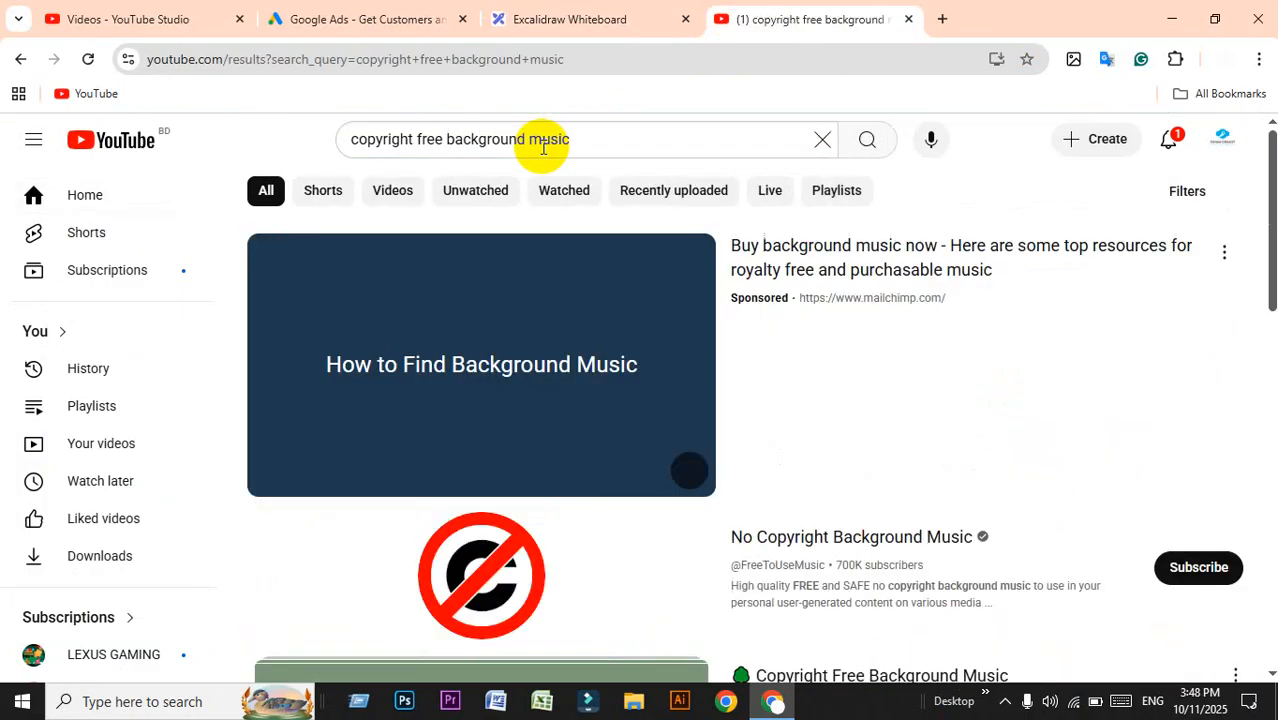
Open the No Copyright Background Music channel from the search results in a new browser tab and switch to it.
scroll(844, 348, "down", 2)
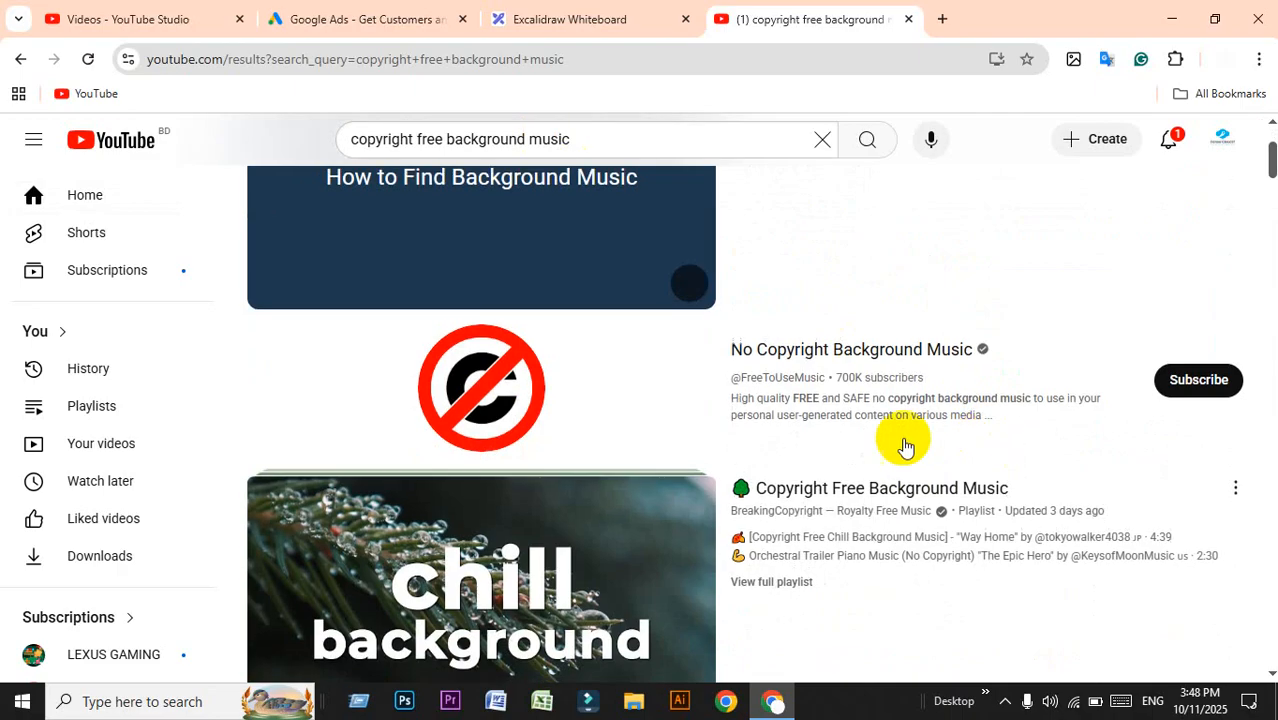
right_click(929, 357)
left_click(996, 378)
scroll(996, 390, "down", 5)
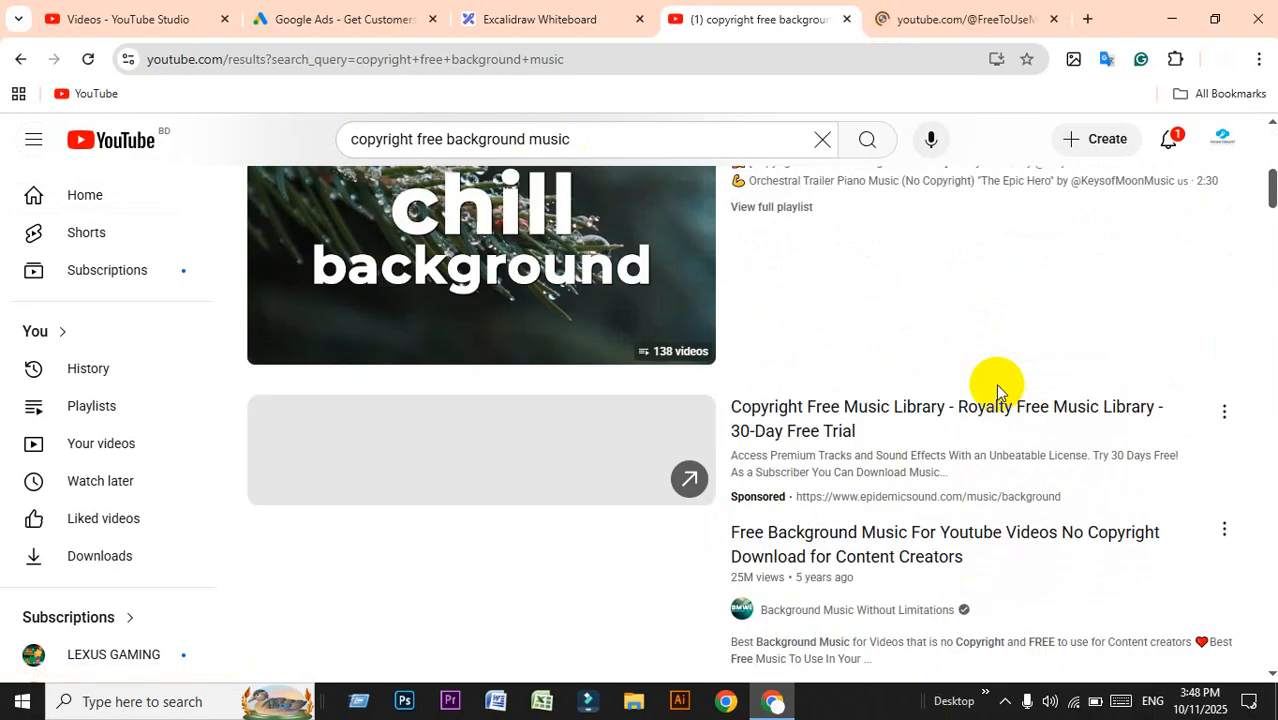
scroll(996, 390, "down", 3)
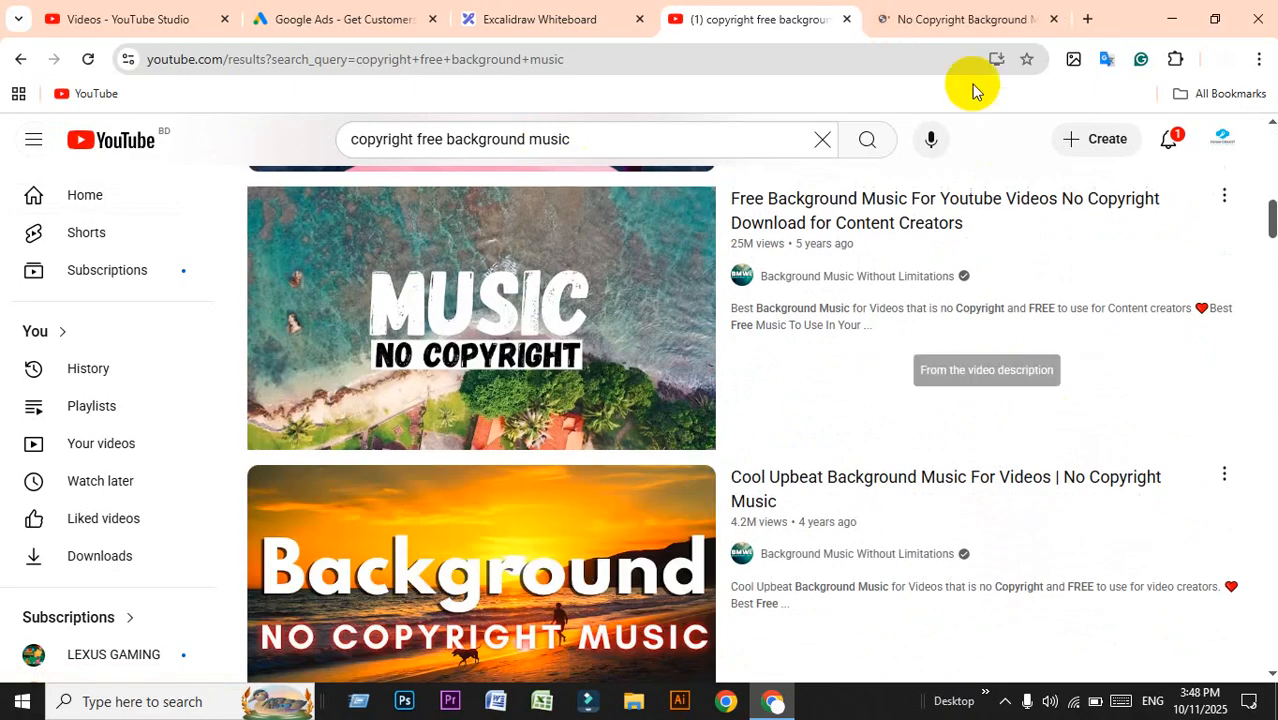
left_click(966, 38)
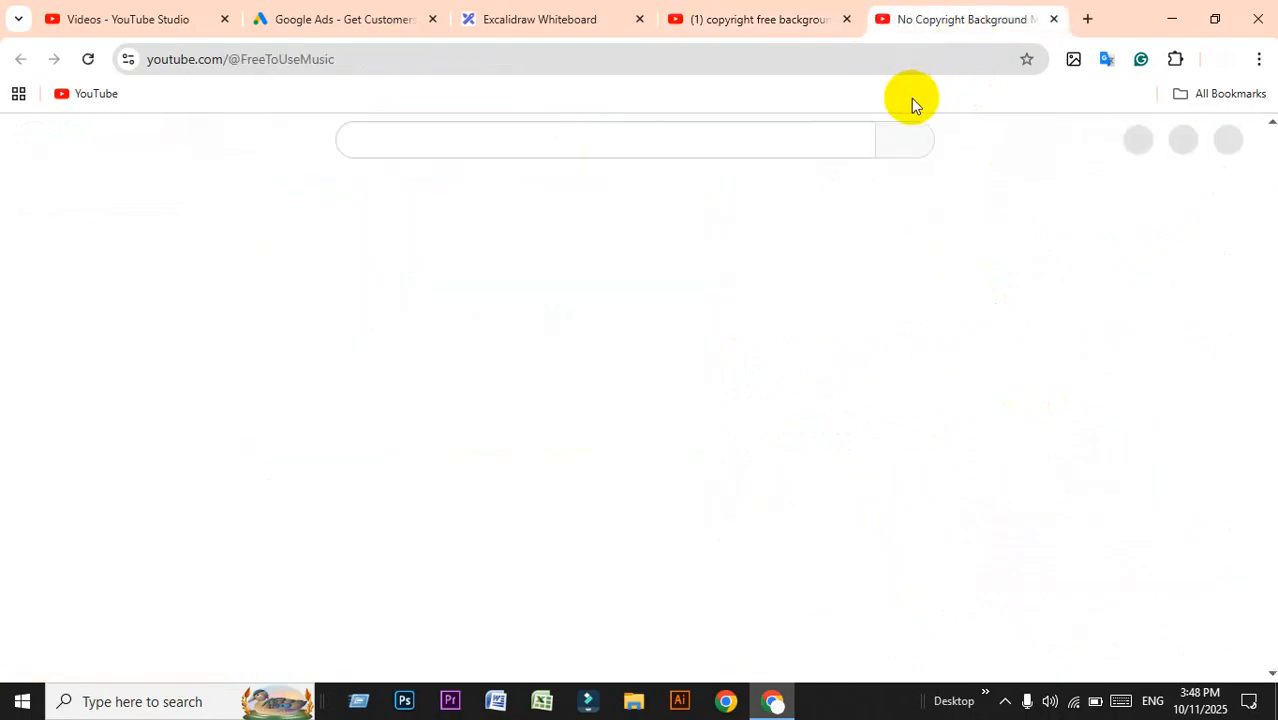
List the channel's videos by Popular and open the channel's full description.
scroll(808, 465, "down", 2)
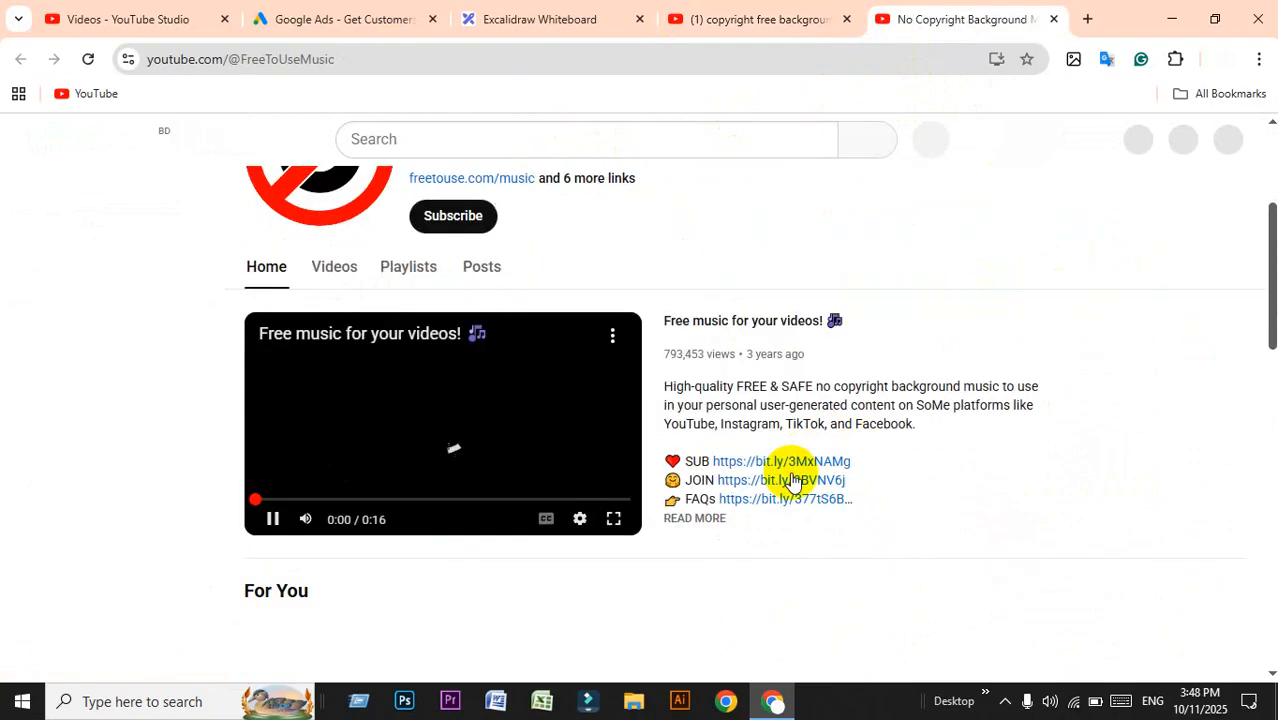
left_click(334, 270)
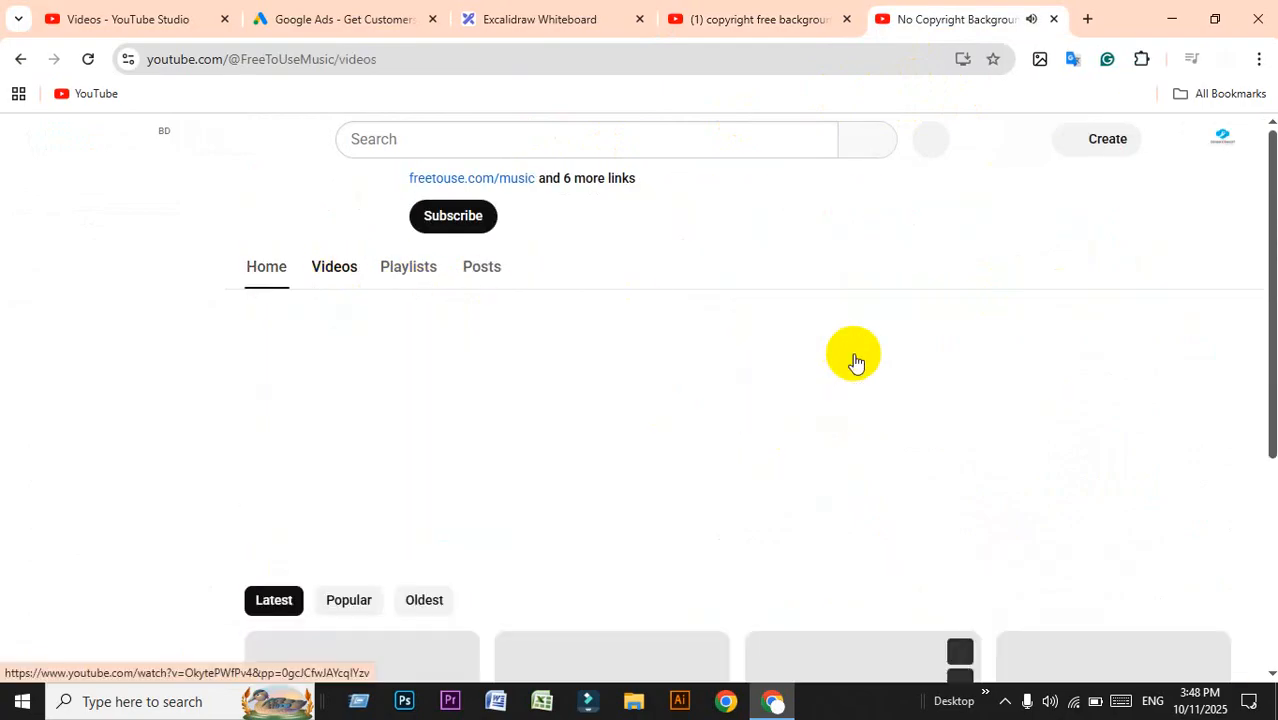
scroll(854, 354, "down", 3)
scroll(854, 354, "up", 2)
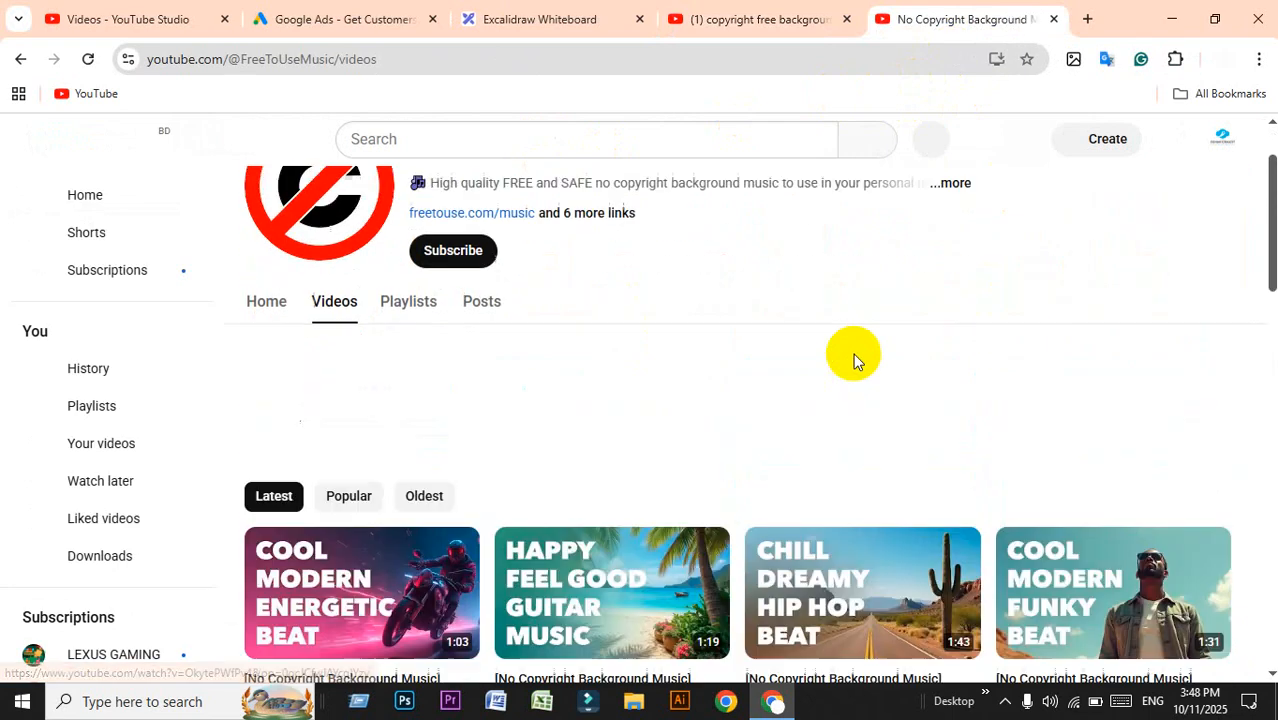
left_click(352, 504)
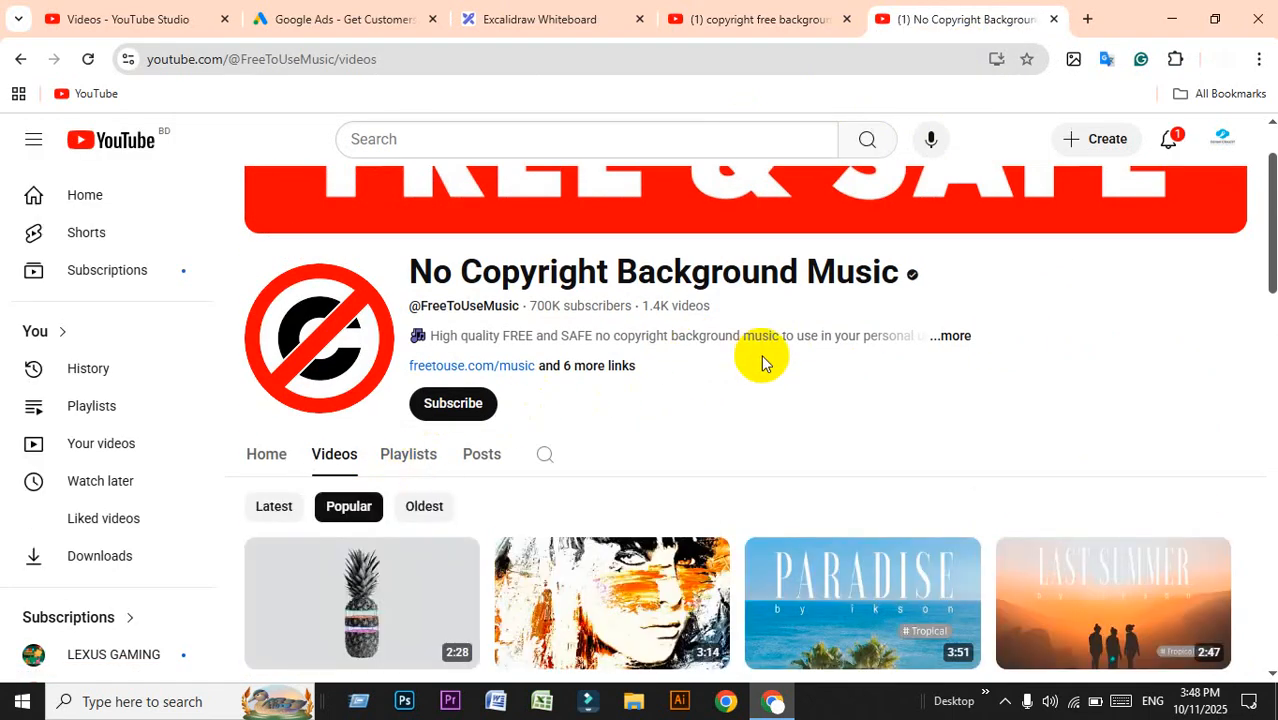
left_click(934, 336)
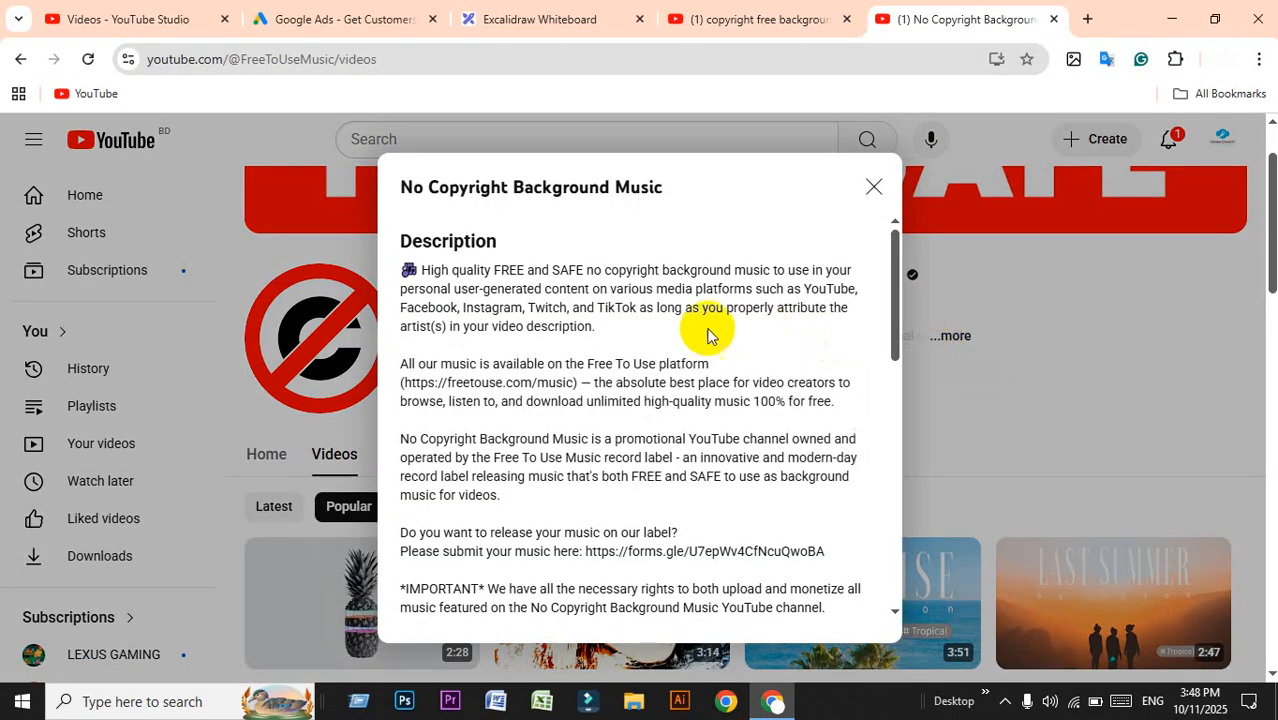
Read through the channel description, close it and play the popular video "Ehrling - Dance With Me".
scroll(674, 439, "down", 1)
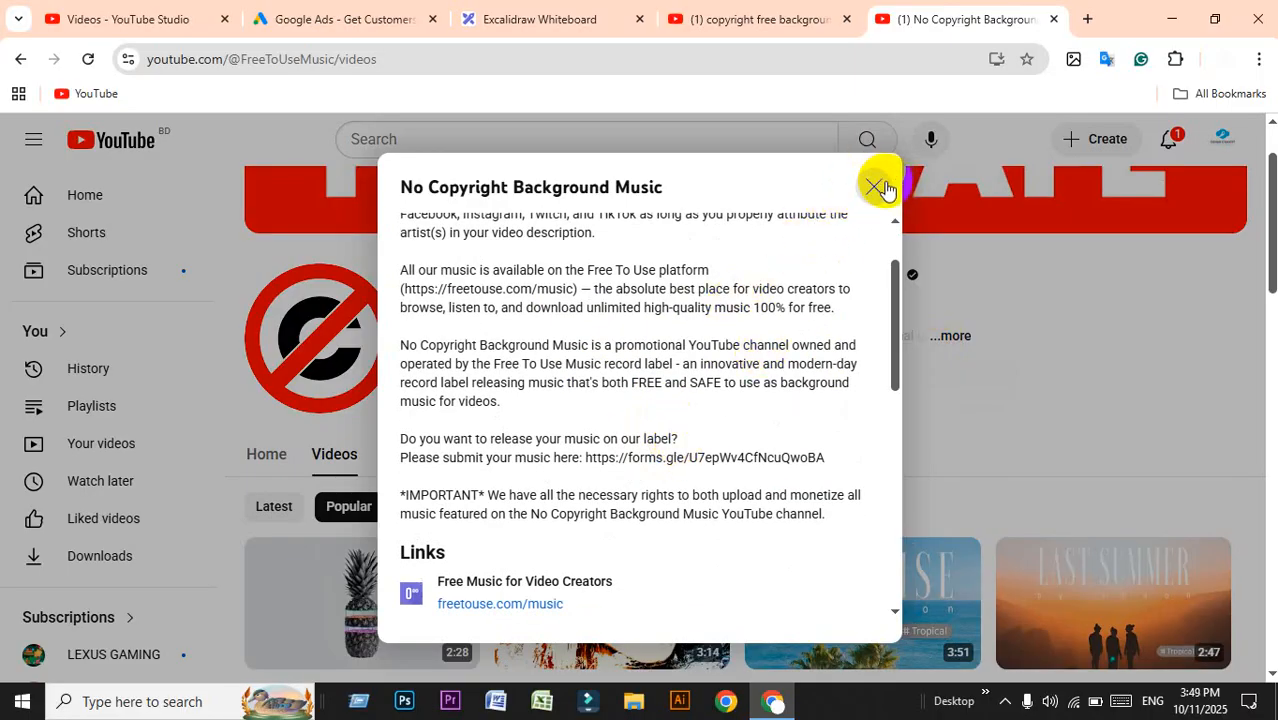
left_click(884, 187)
scroll(926, 313, "down", 2)
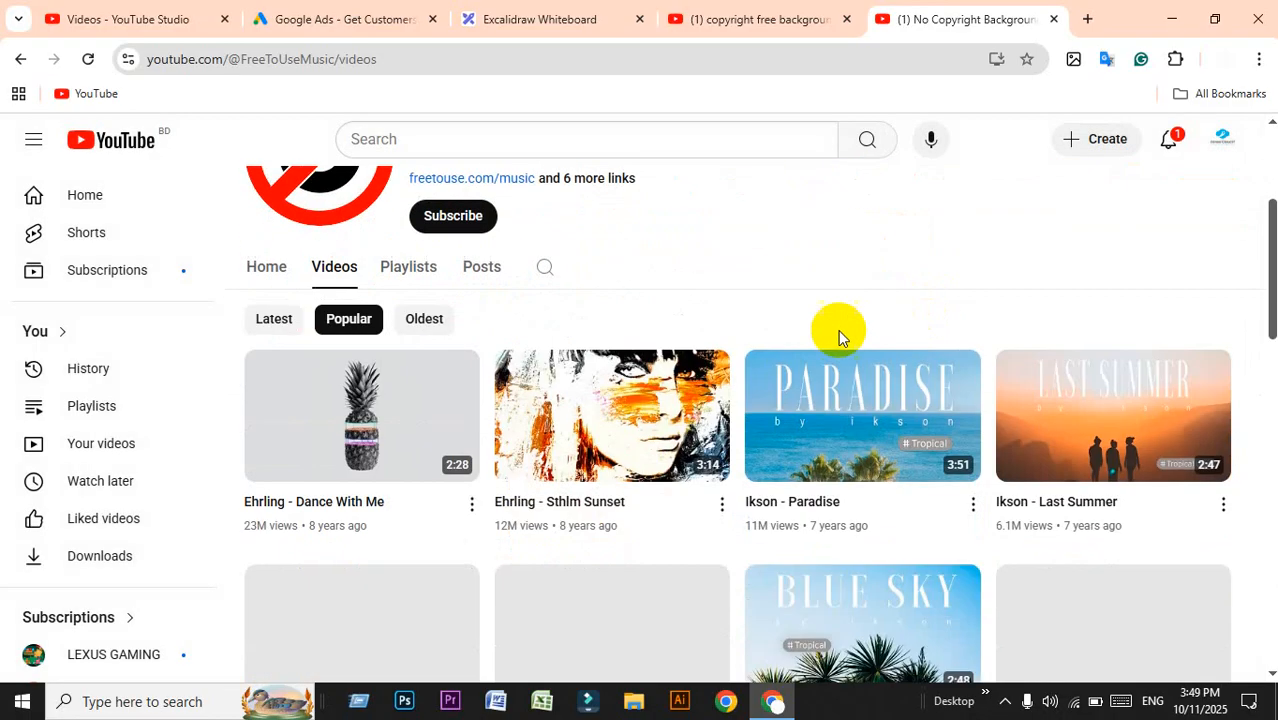
left_click(341, 395)
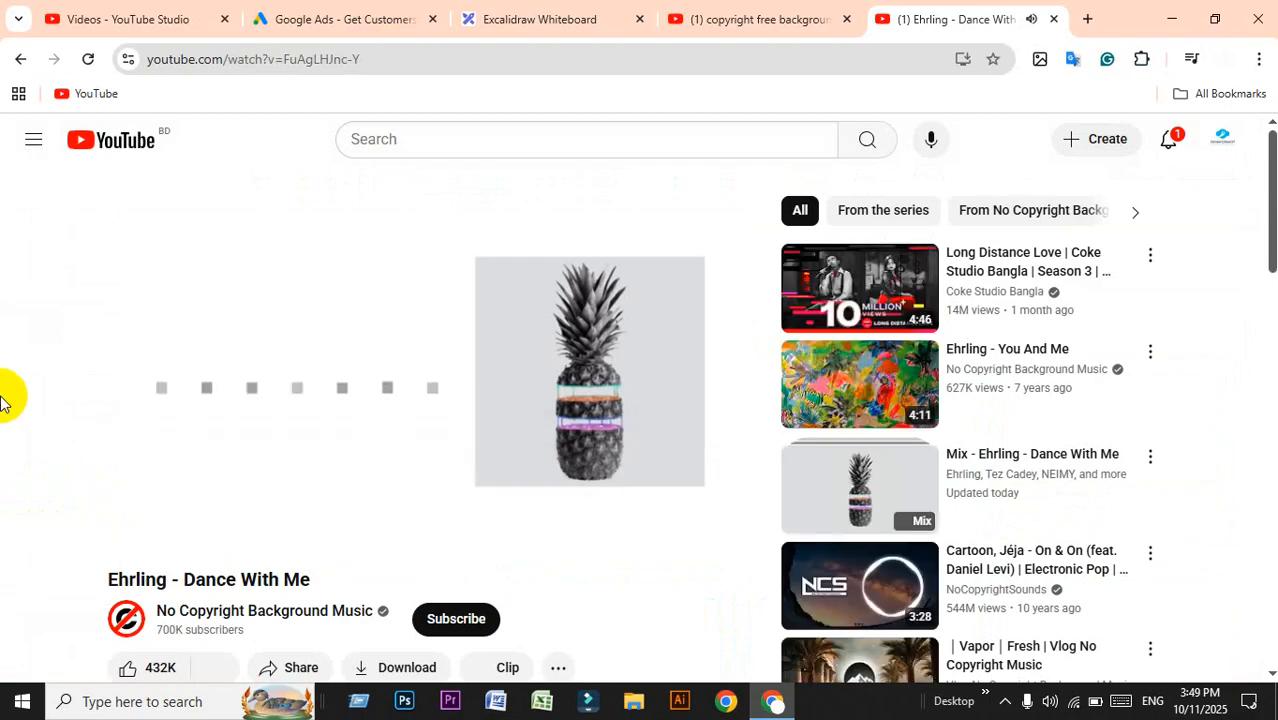
mouse_move(228, 532)
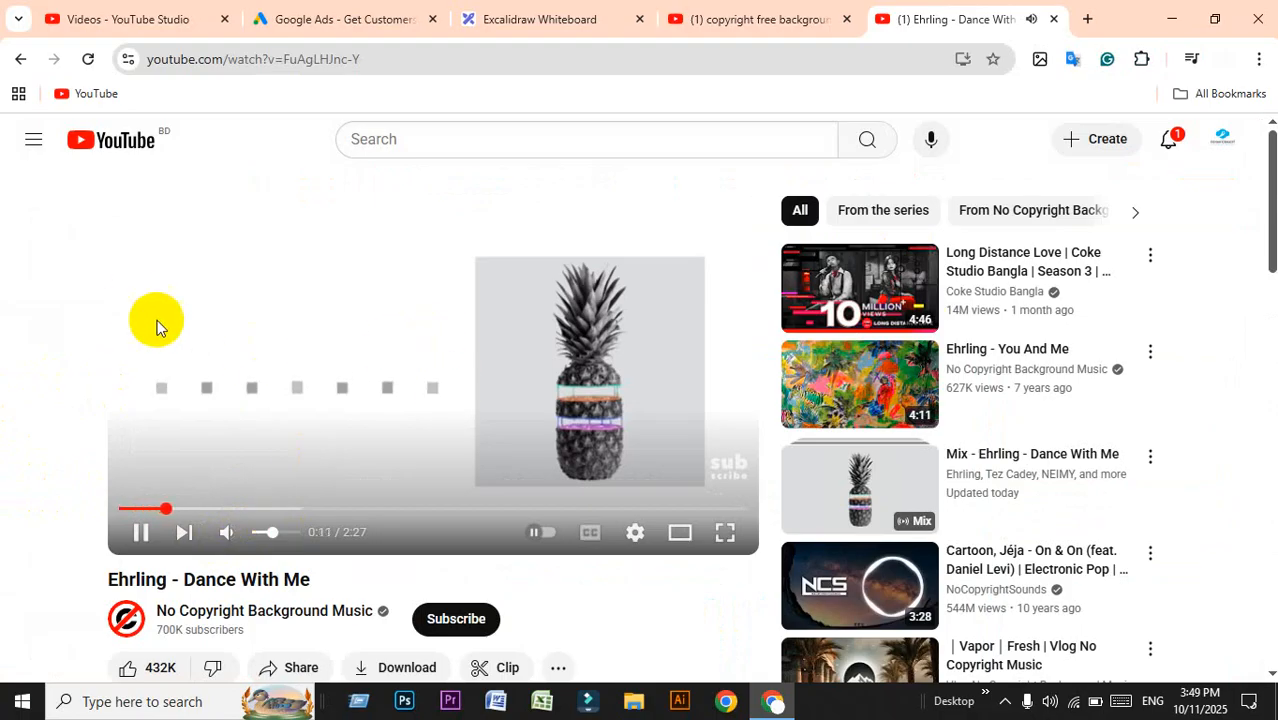
Expand the video's description, examine its free download and usage links, and skip ahead in the track.
scroll(261, 349, "down", 4)
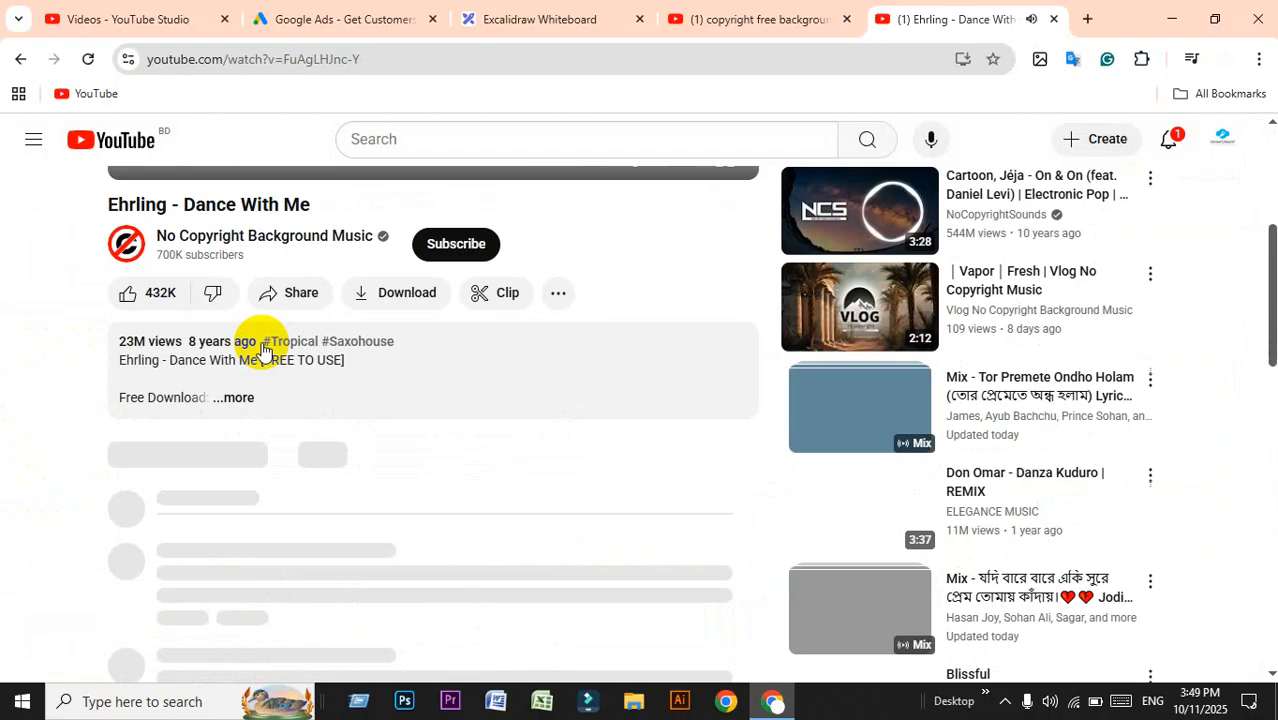
left_click(225, 398)
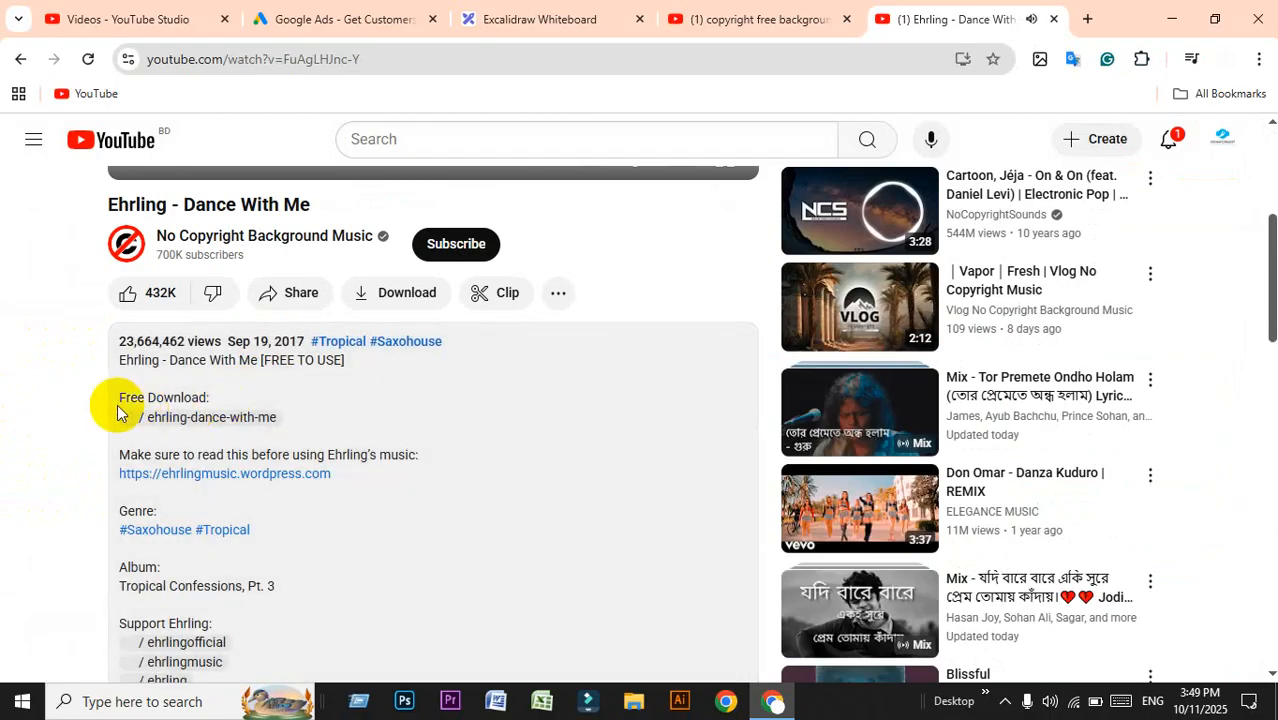
left_click_drag(119, 399, 236, 397)
scroll(434, 414, "down", 5)
left_click(75, 282)
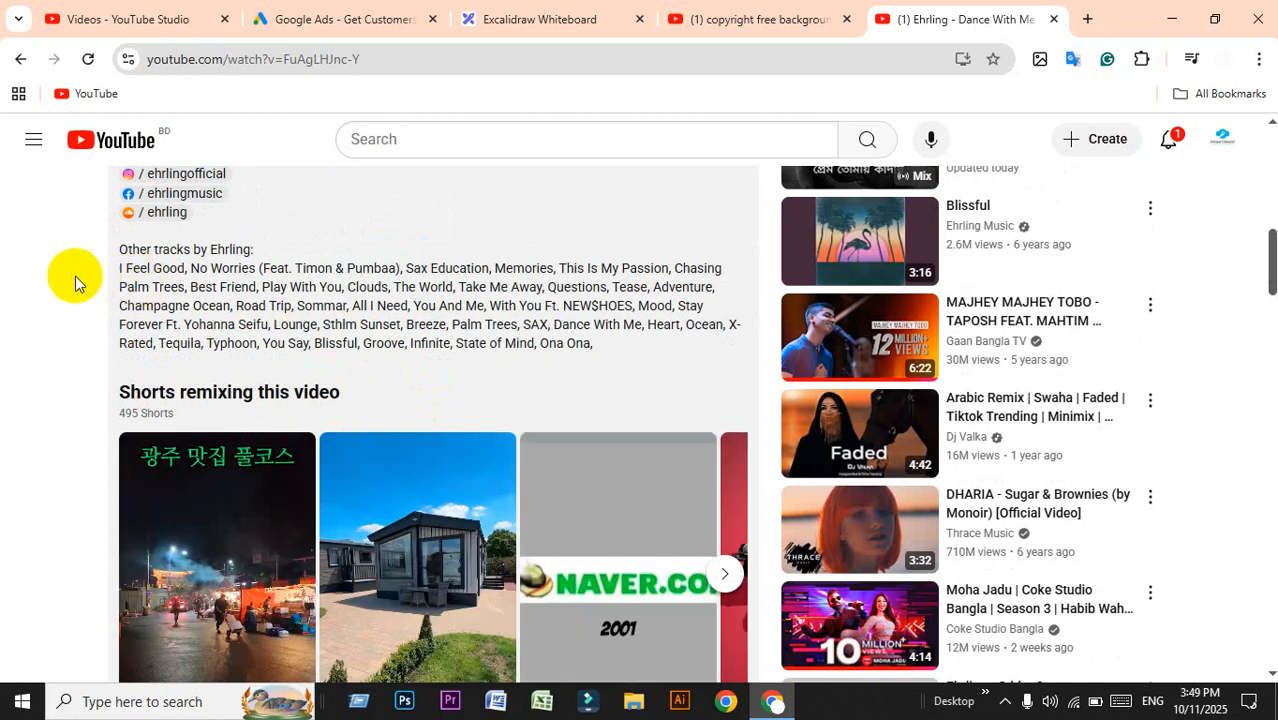
scroll(75, 282, "up", 4)
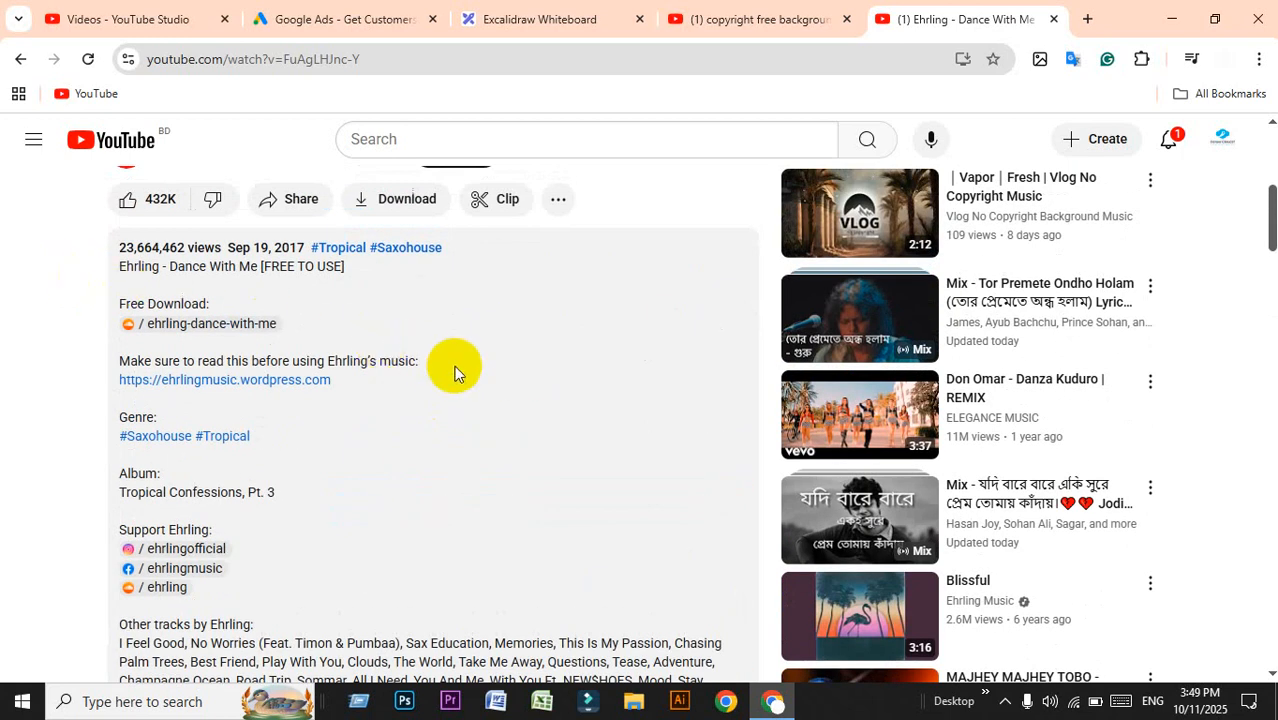
scroll(457, 372, "up", 5)
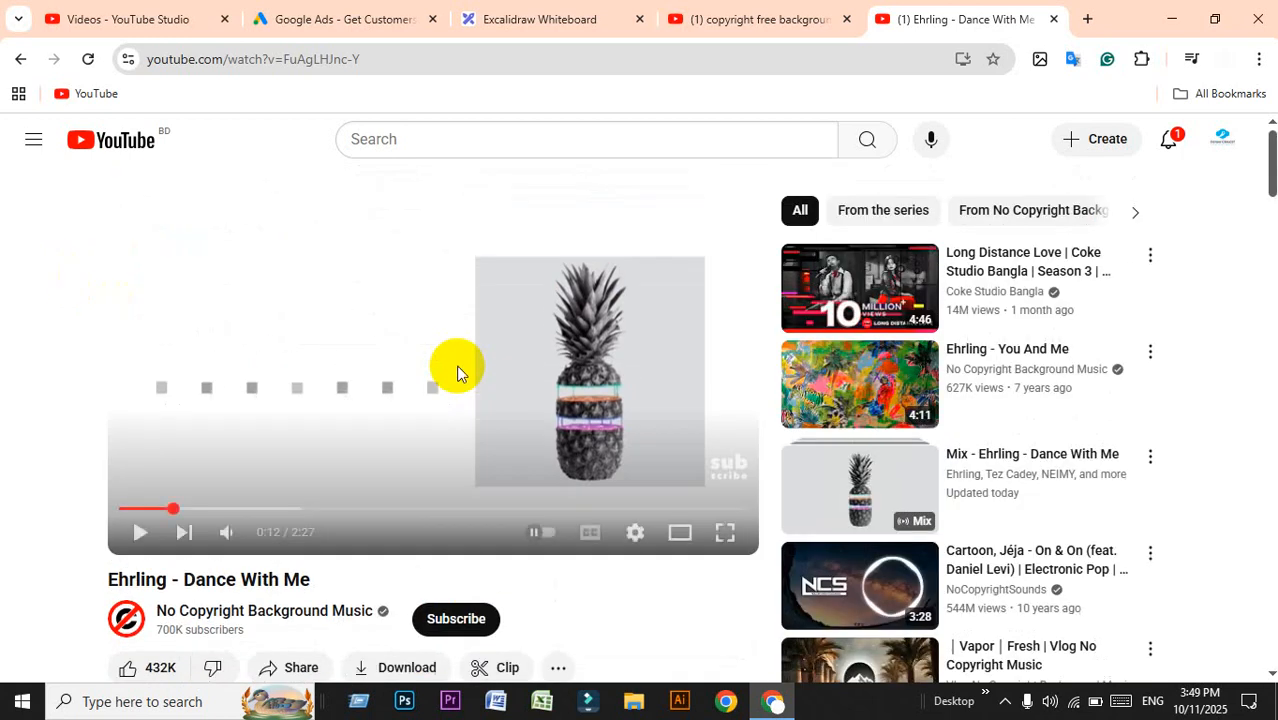
left_click(281, 508)
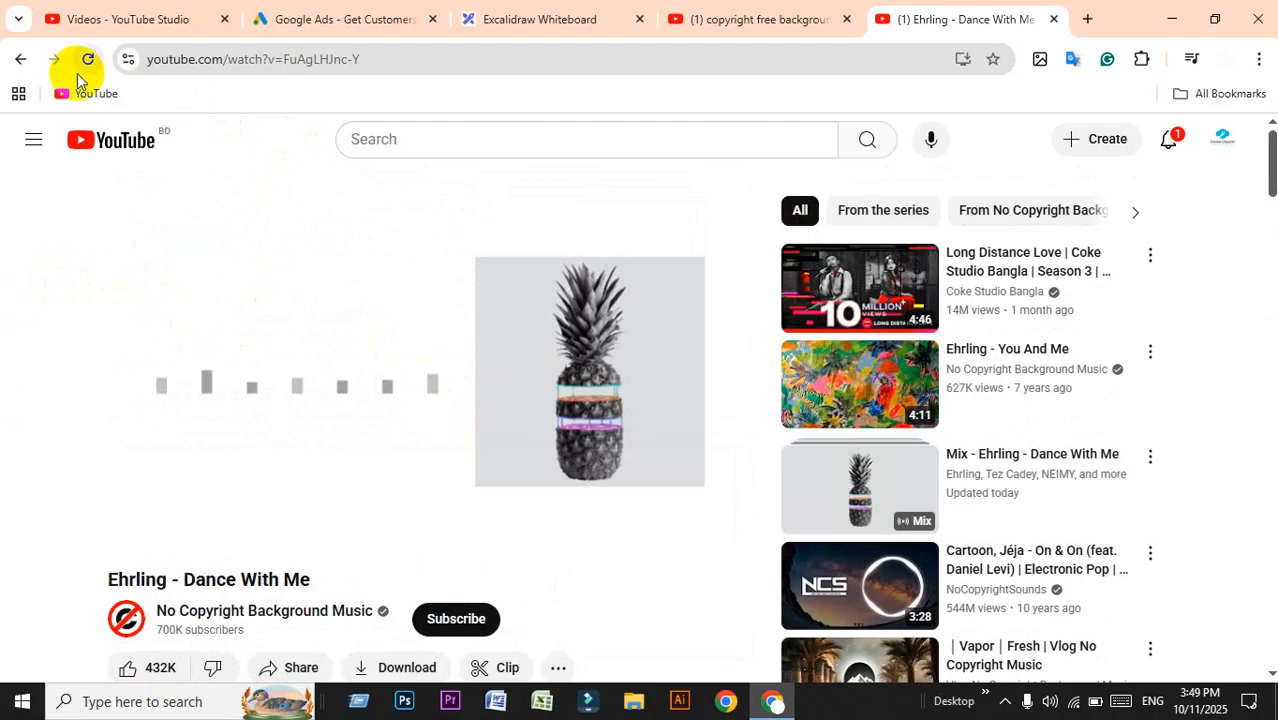
Return to the channel's videos, open "Happy Fun Feel Good Guitar | Tides & Smiles by Moavii", skip the ad and pause playback.
left_click(20, 59)
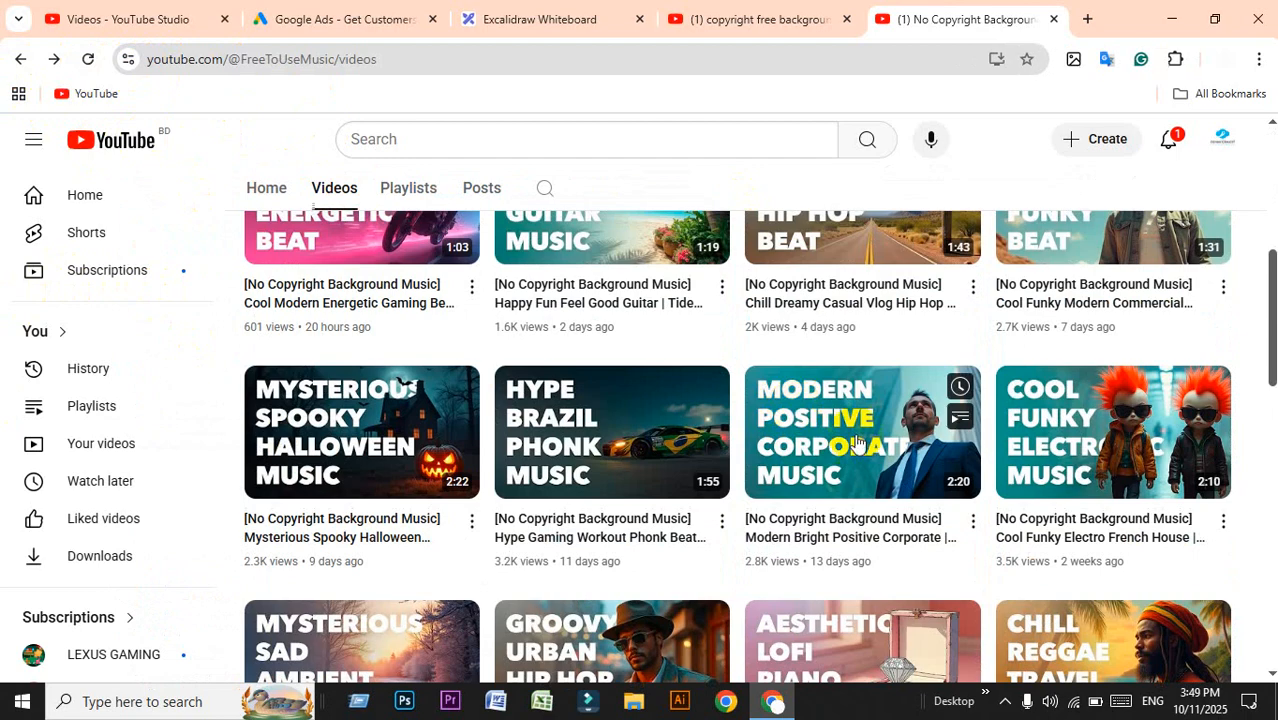
scroll(855, 443, "up", 5)
left_click(594, 570)
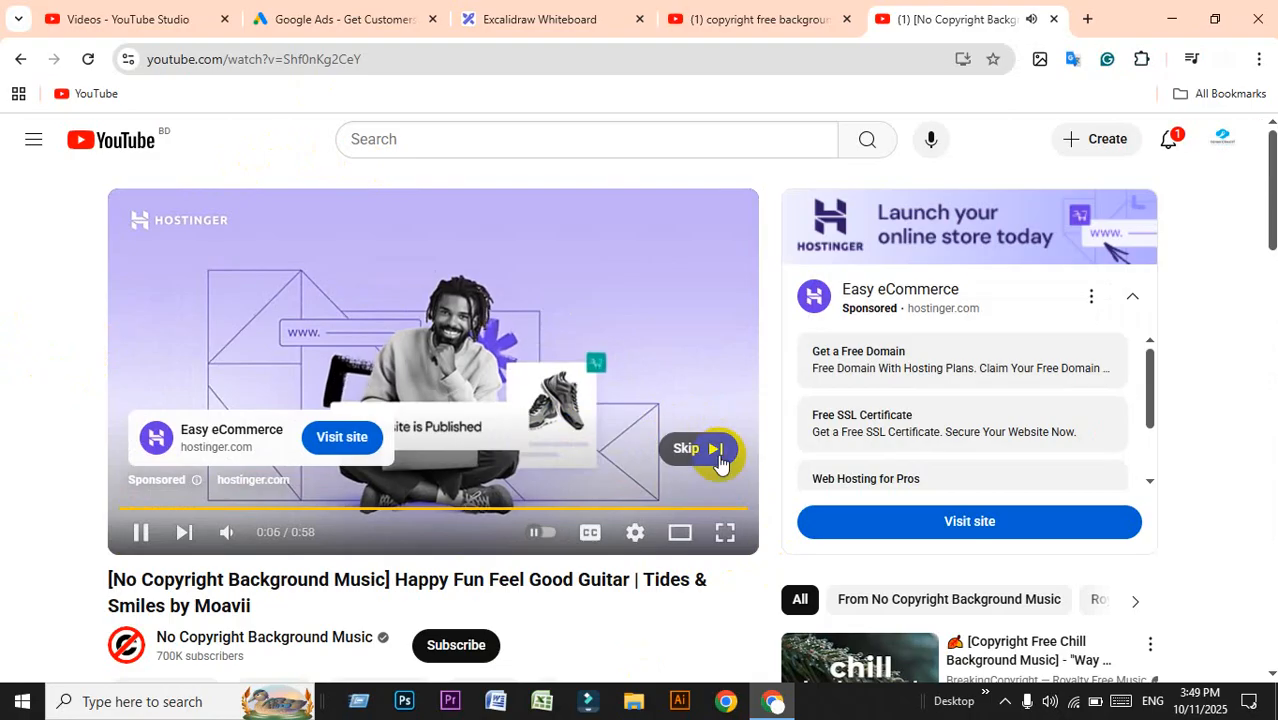
left_click(700, 450)
left_click(130, 640)
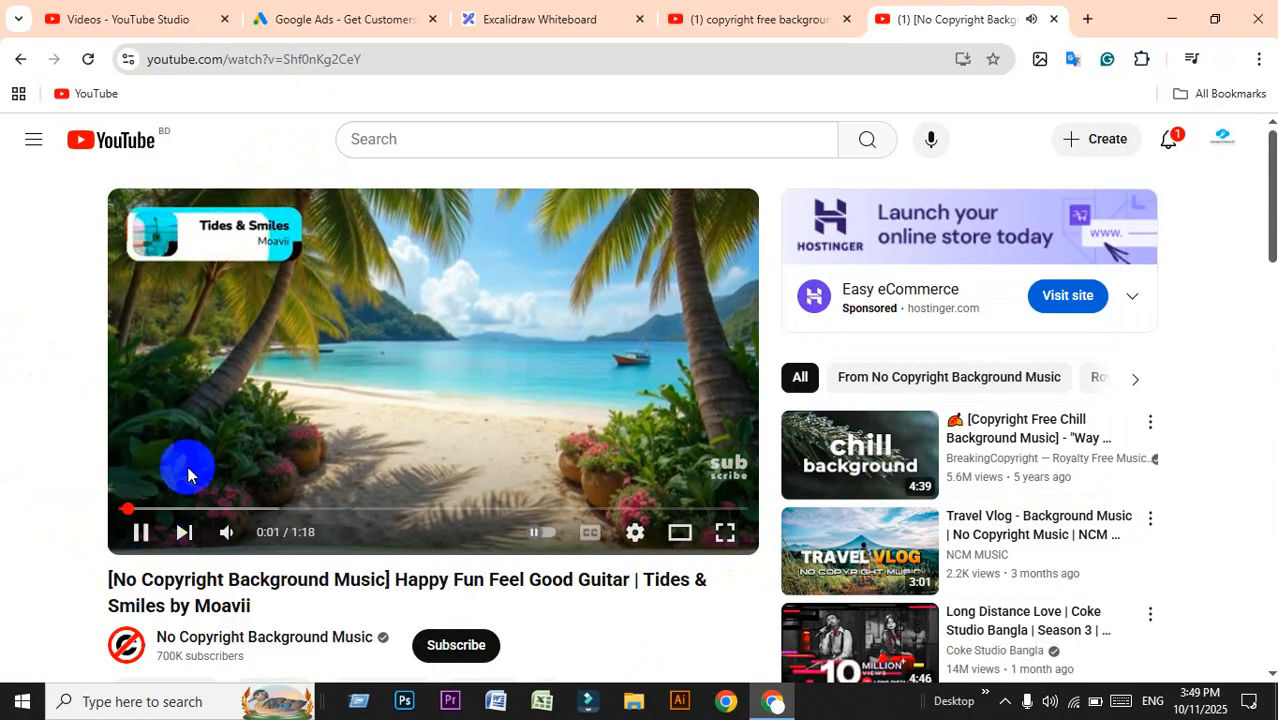
left_click(250, 408)
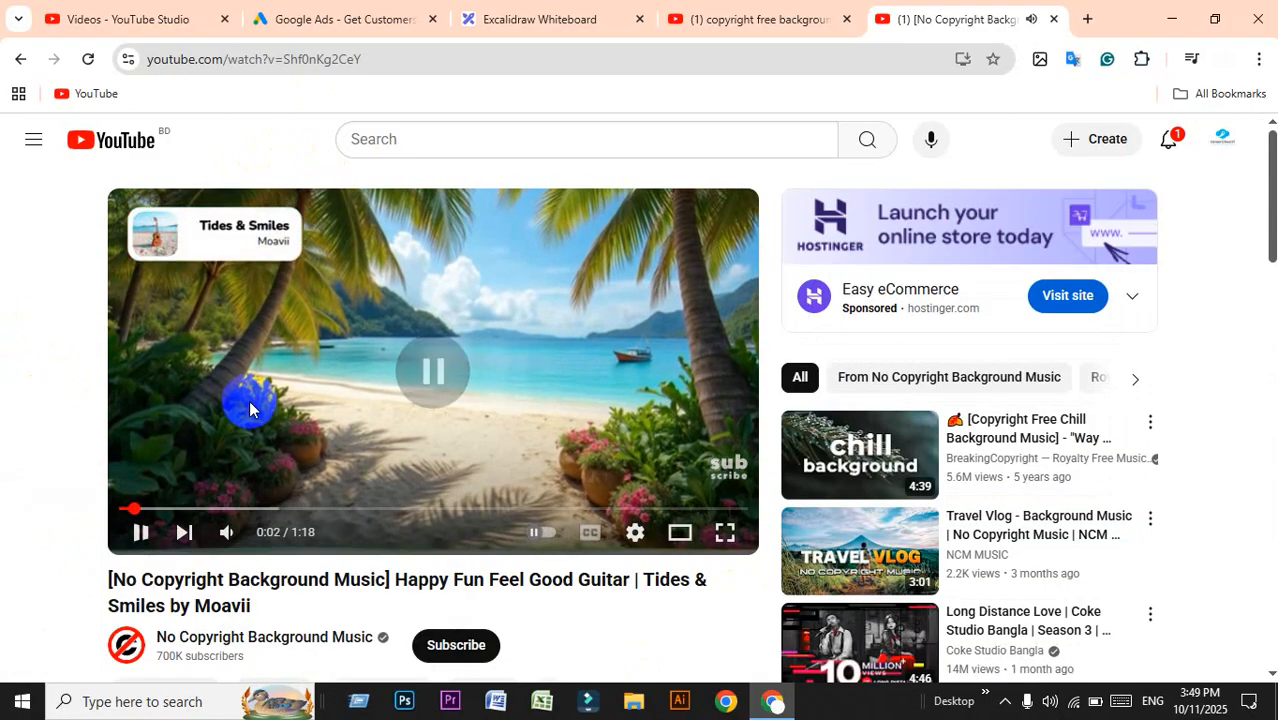
Insert "ss" directly before "youtube.com" in the video's web address and load the resulting downloader page.
left_click(251, 59)
left_click(299, 58)
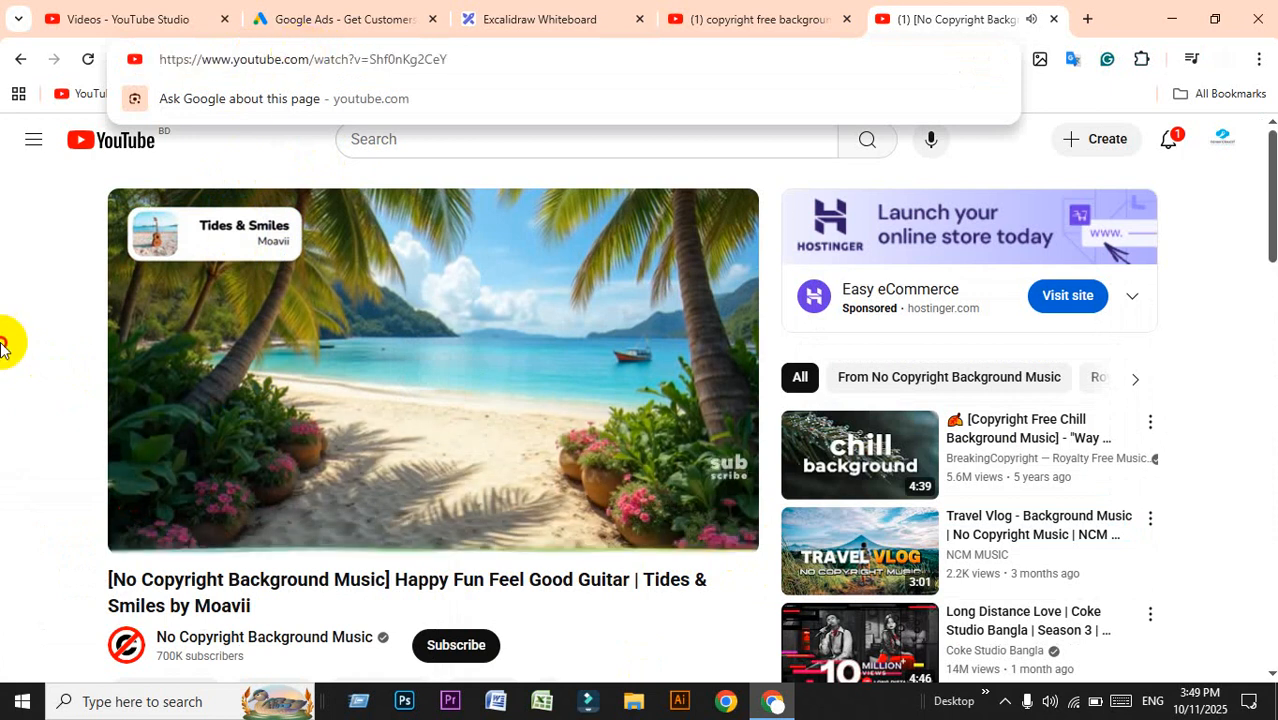
left_click(5, 348)
left_click(246, 62)
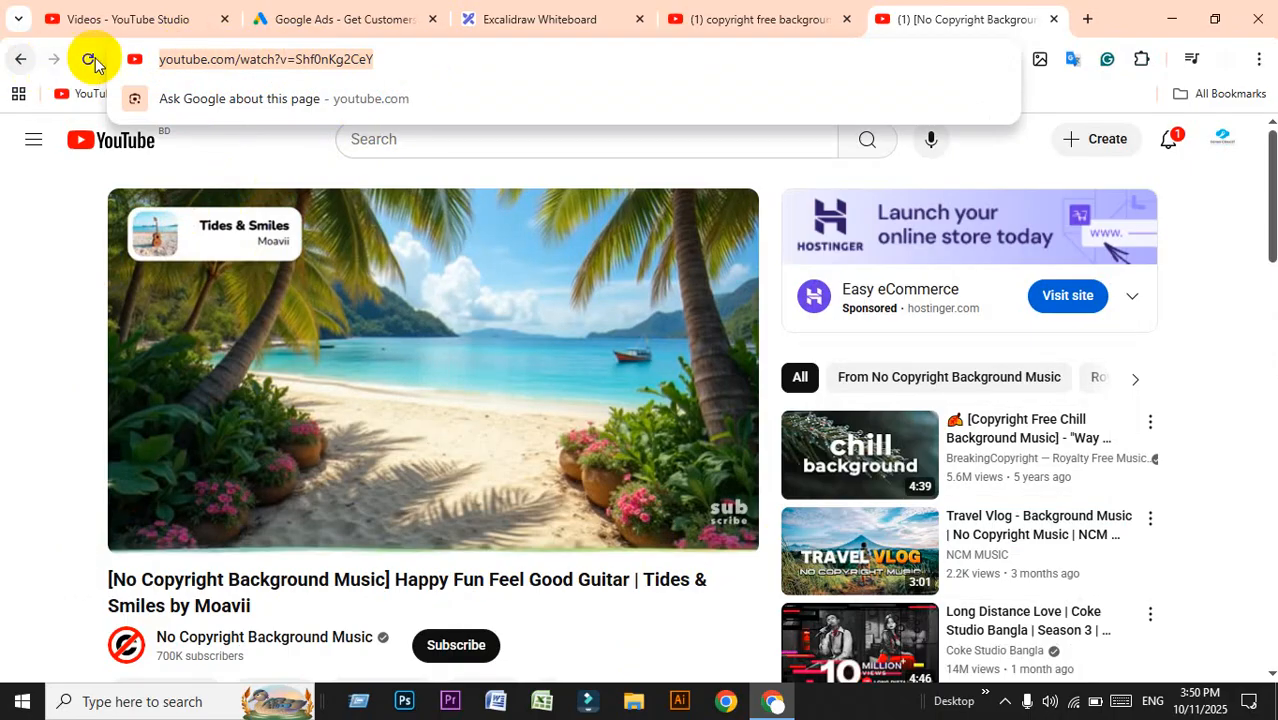
left_click(251, 61)
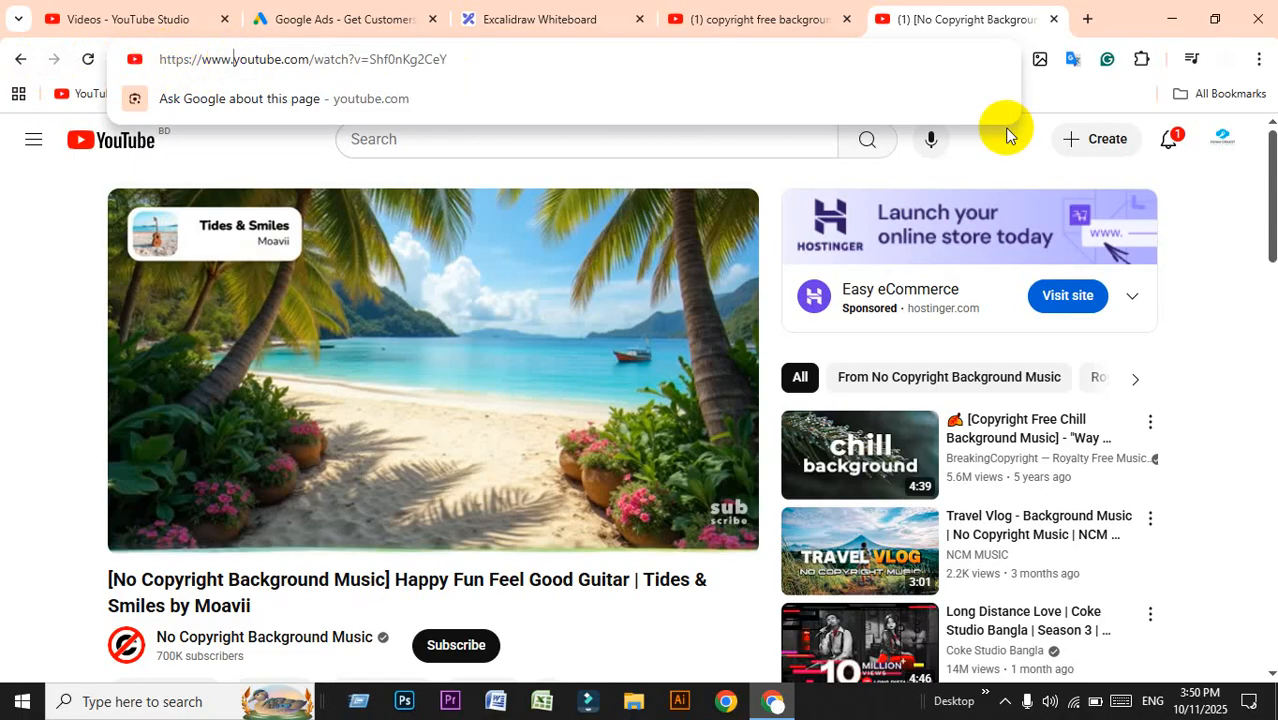
type("ss")
key("Return")
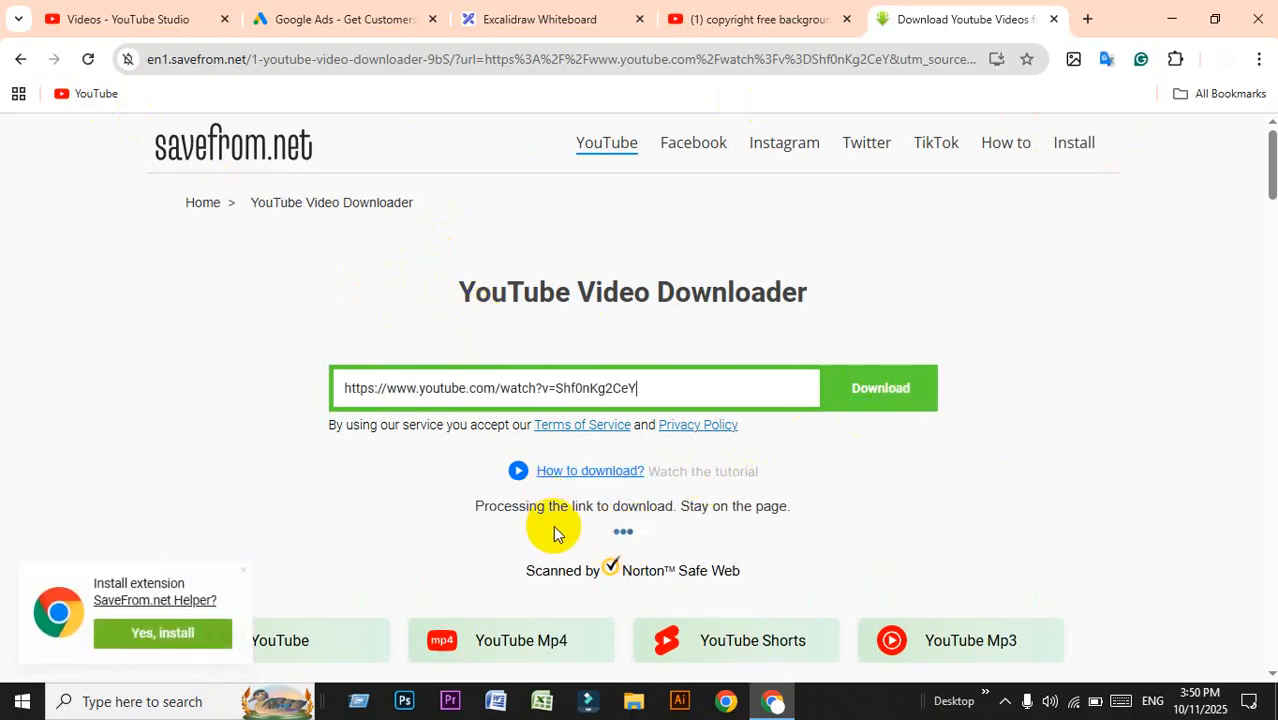
Choose the Audio M4A 131 format for the processed video on the downloader page.
scroll(898, 439, "down", 1)
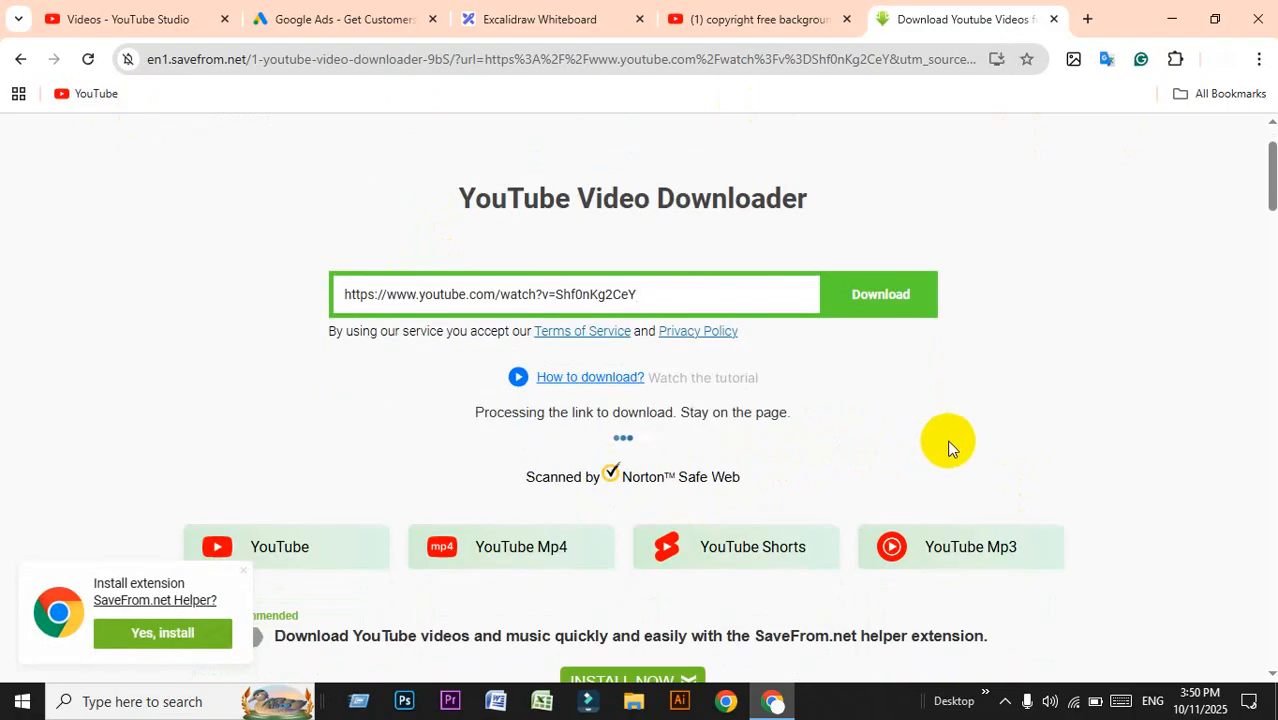
scroll(915, 425, "down", 4)
scroll(880, 410, "up", 5)
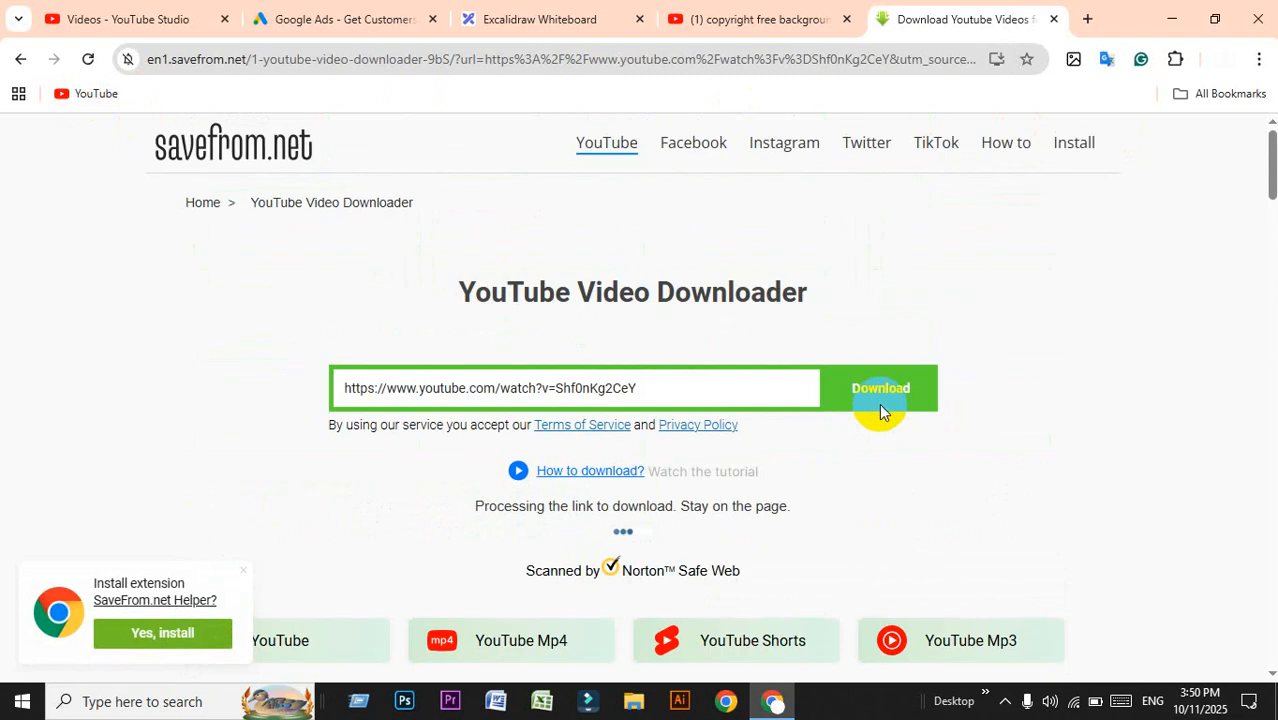
scroll(881, 411, "down", 2)
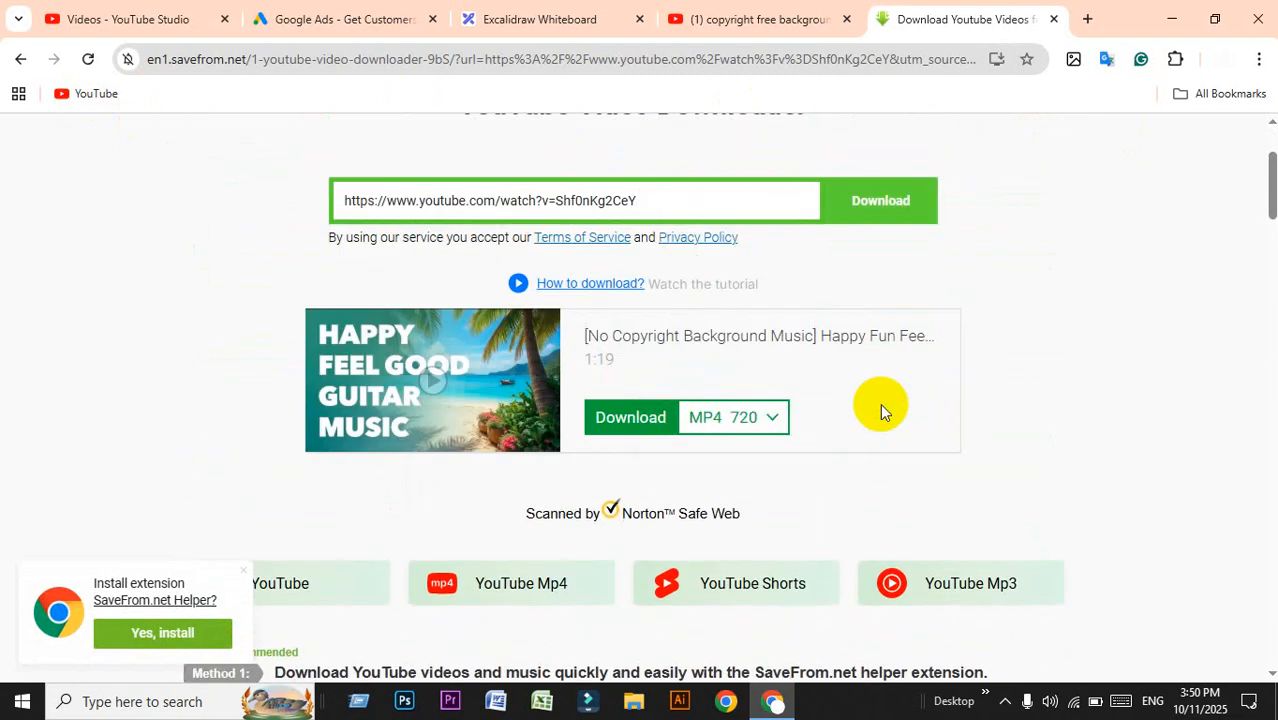
left_click(758, 418)
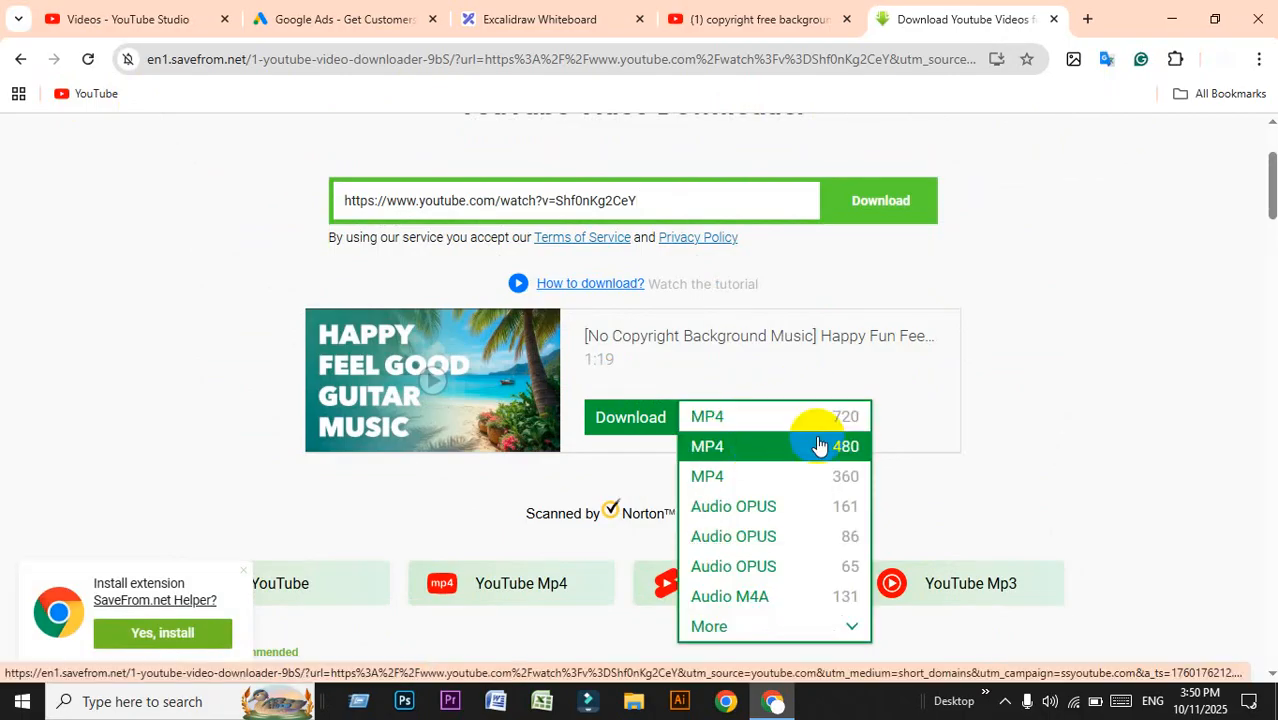
left_click(786, 597)
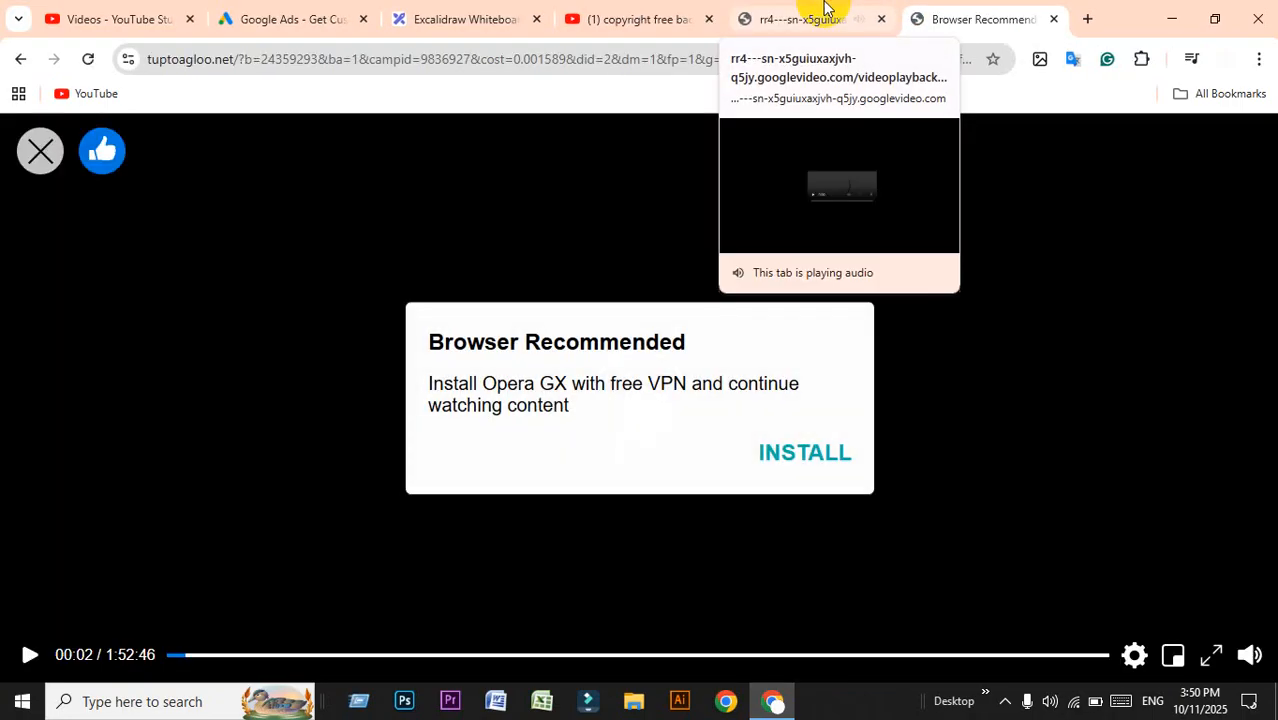
Close the advertising tab, pause the opened audio, download the audio file and check the browser's downloads.
left_click(823, 9)
left_click(1053, 19)
left_click(523, 443)
left_click(756, 443)
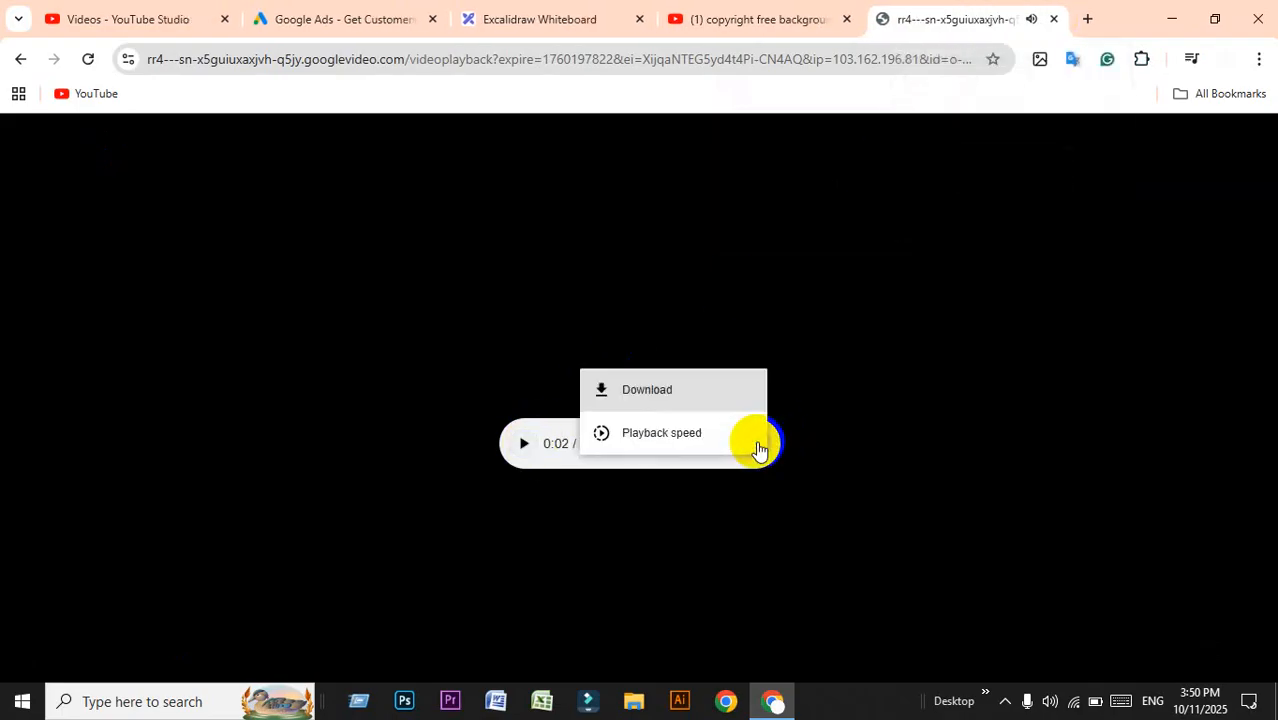
left_click(670, 392)
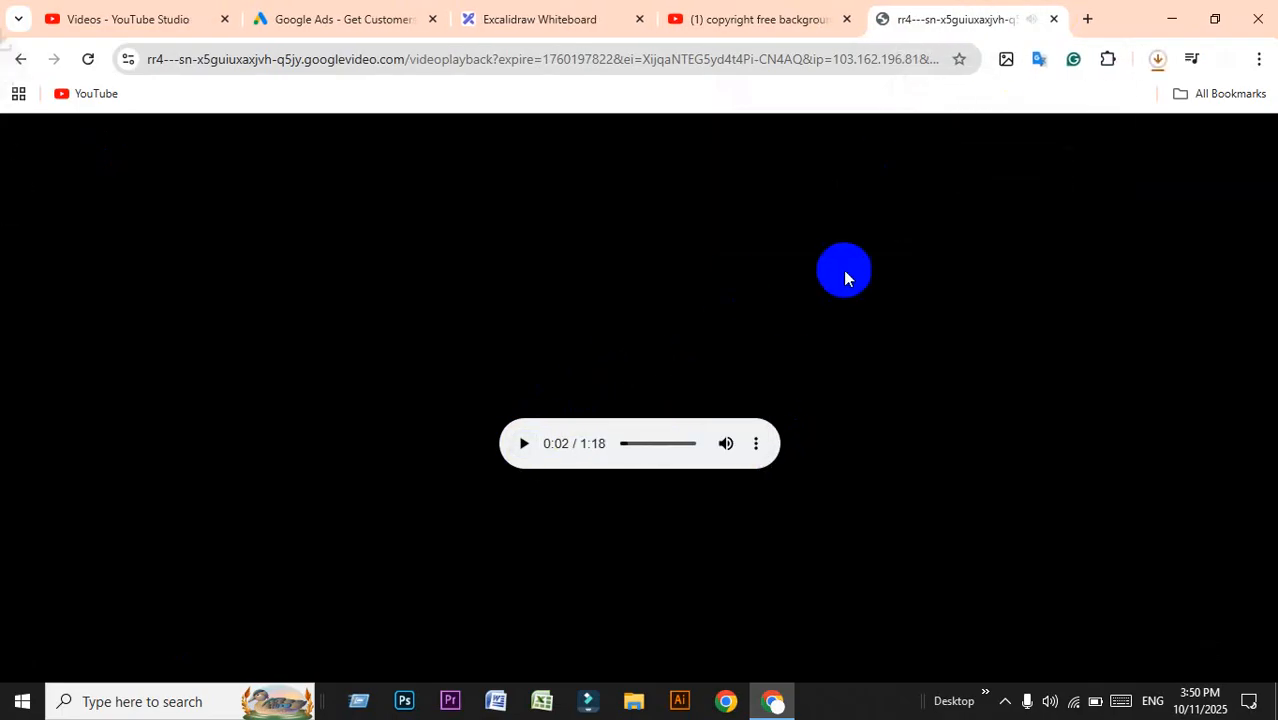
left_click(1157, 62)
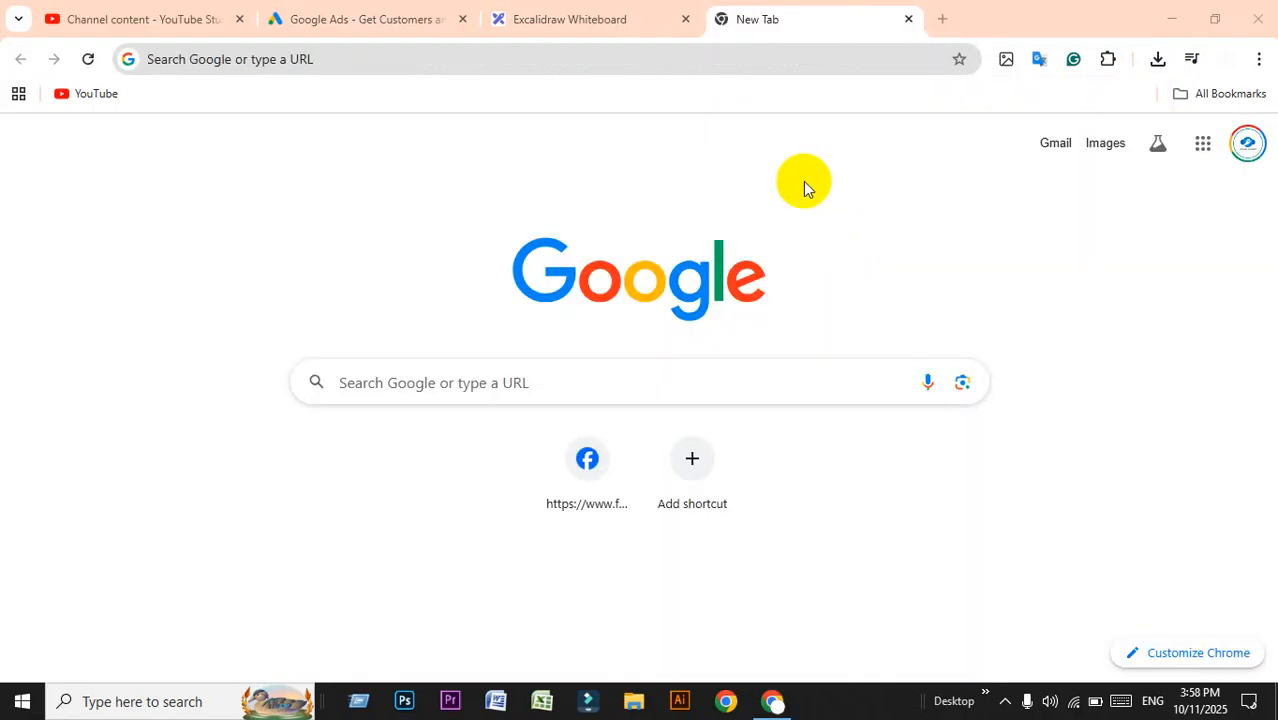
Open elevenlabs.io/app/home in the new browser tab.
left_click(770, 50)
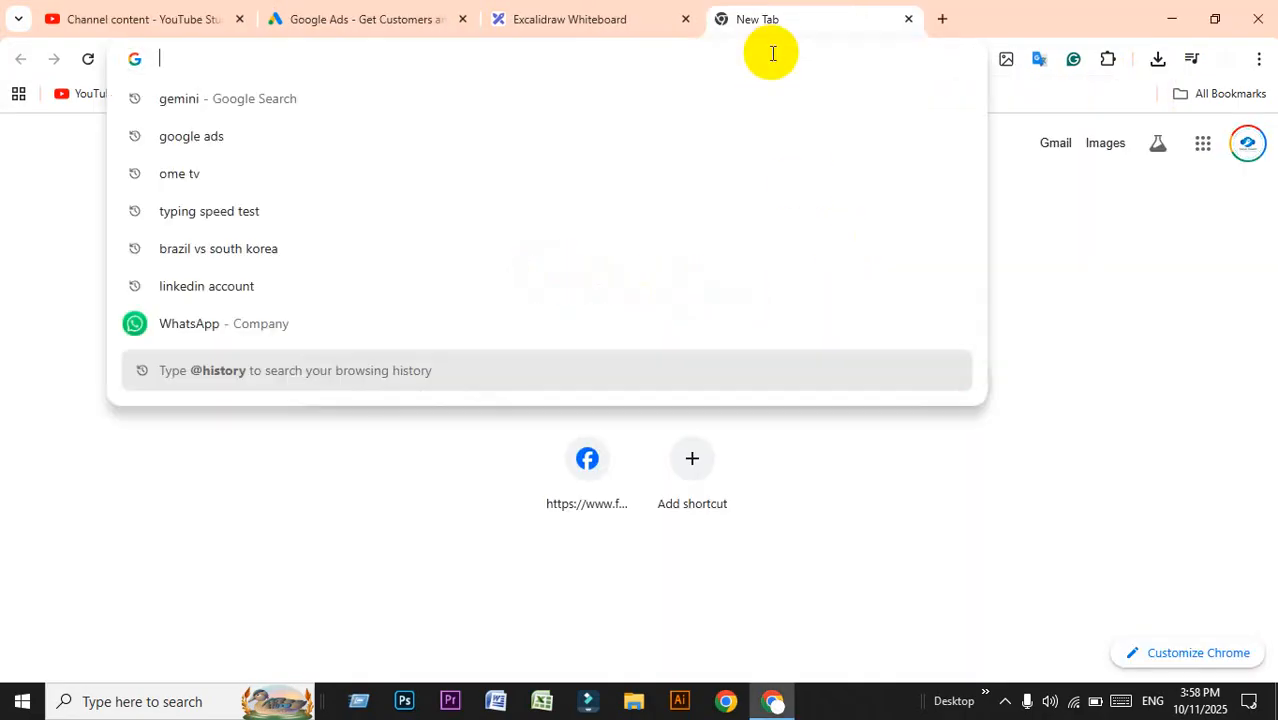
type("elevenlabs.io/app/home")
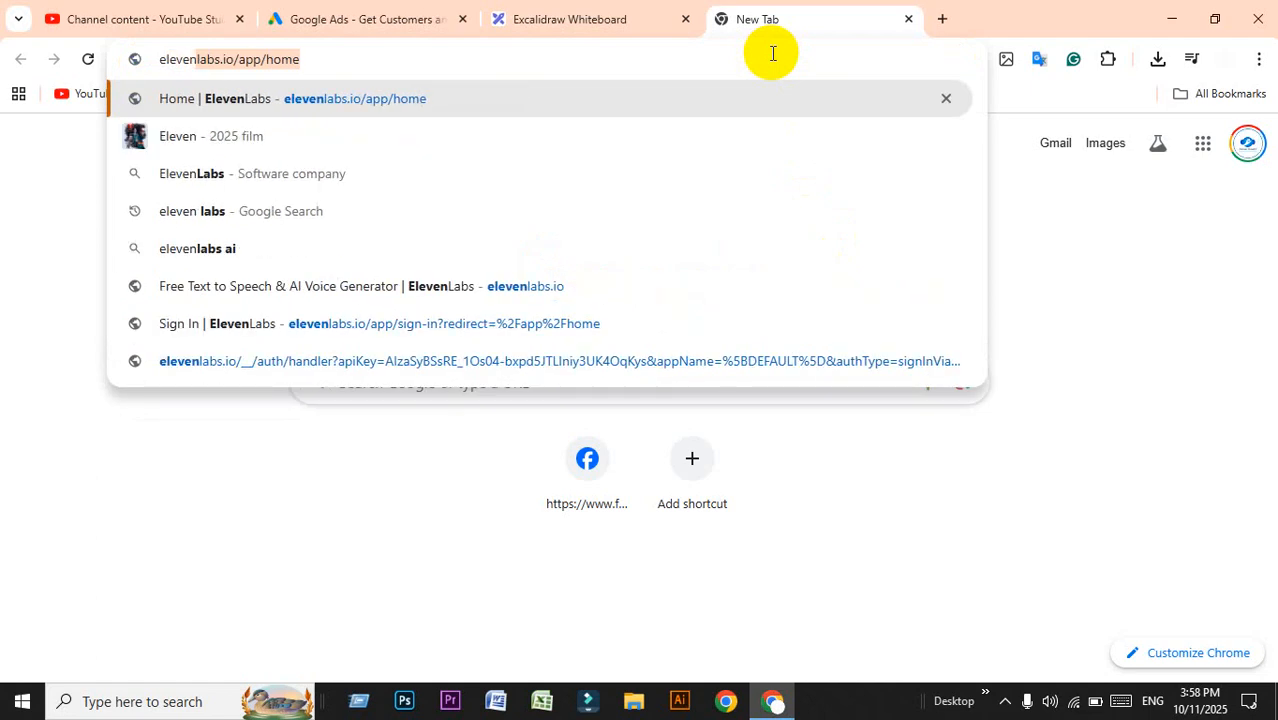
key("Return")
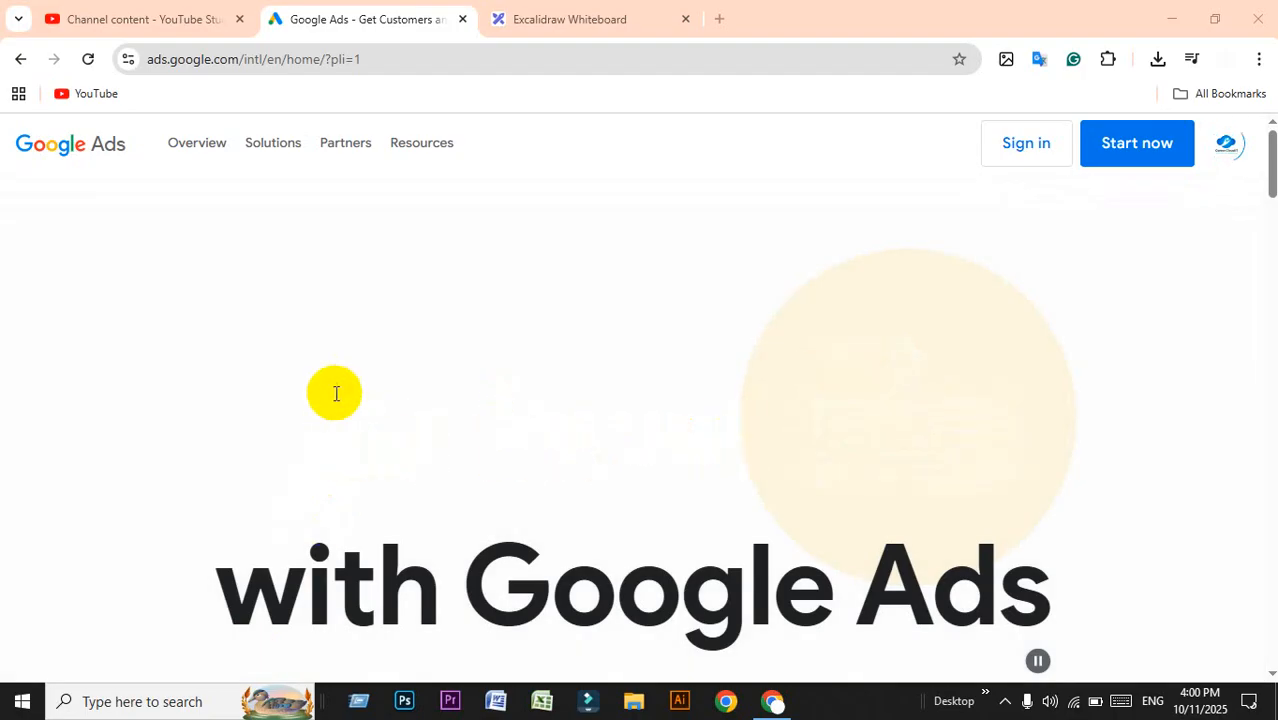
Look over the Google Ads home page, sign in and review the business information form for the first campaign.
scroll(406, 357, "down", 5)
scroll(406, 357, "down", 5)
scroll(406, 357, "up", 5)
scroll(406, 357, "up", 5)
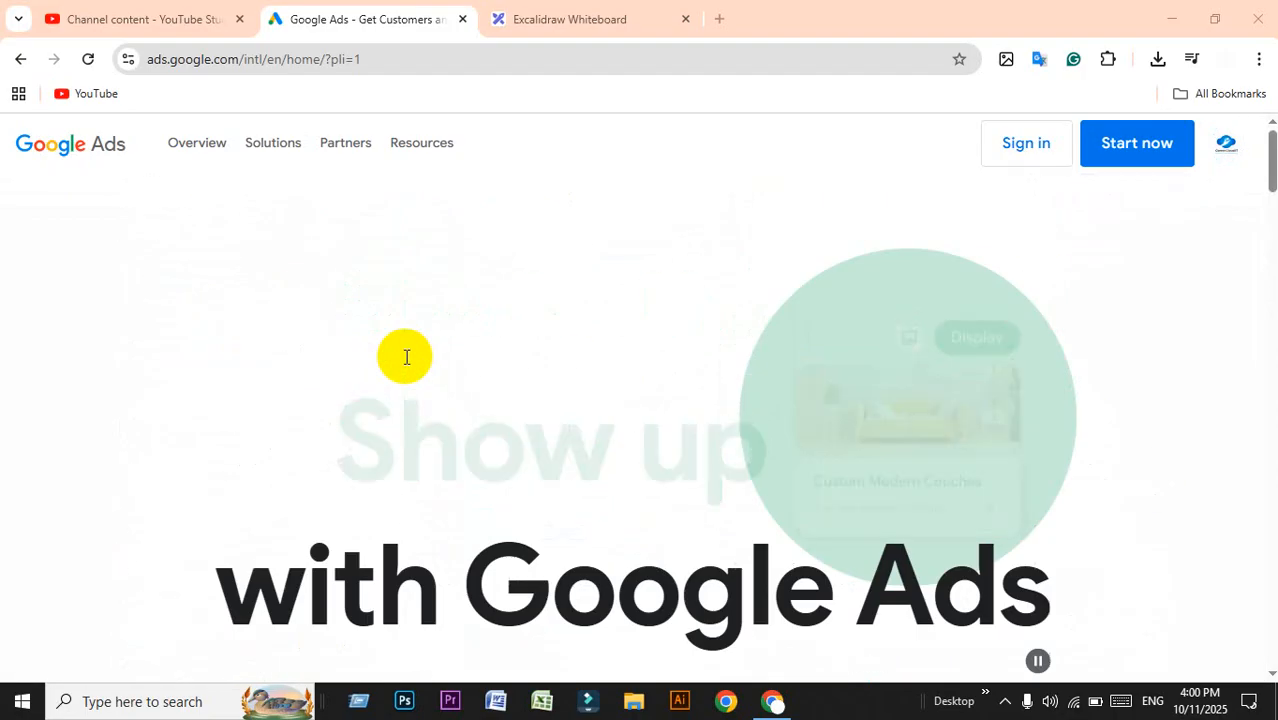
left_click(1022, 148)
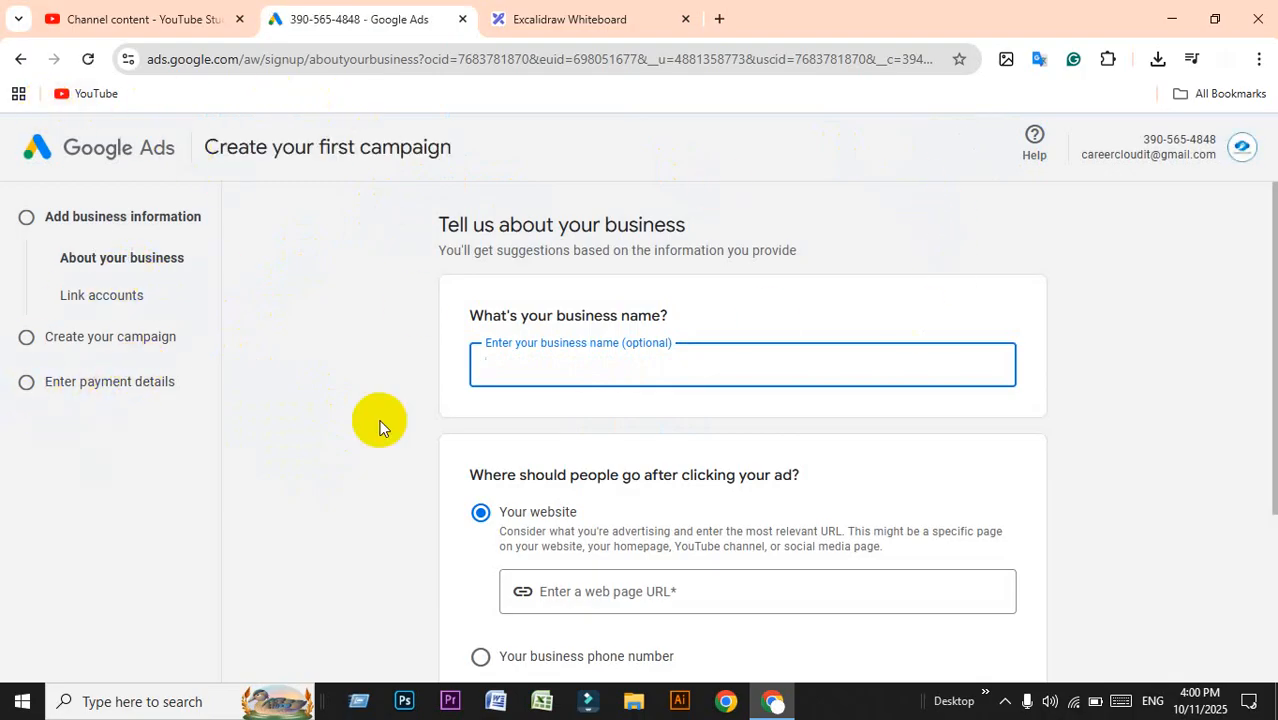
scroll(379, 421, "down", 3)
scroll(683, 443, "up", 3)
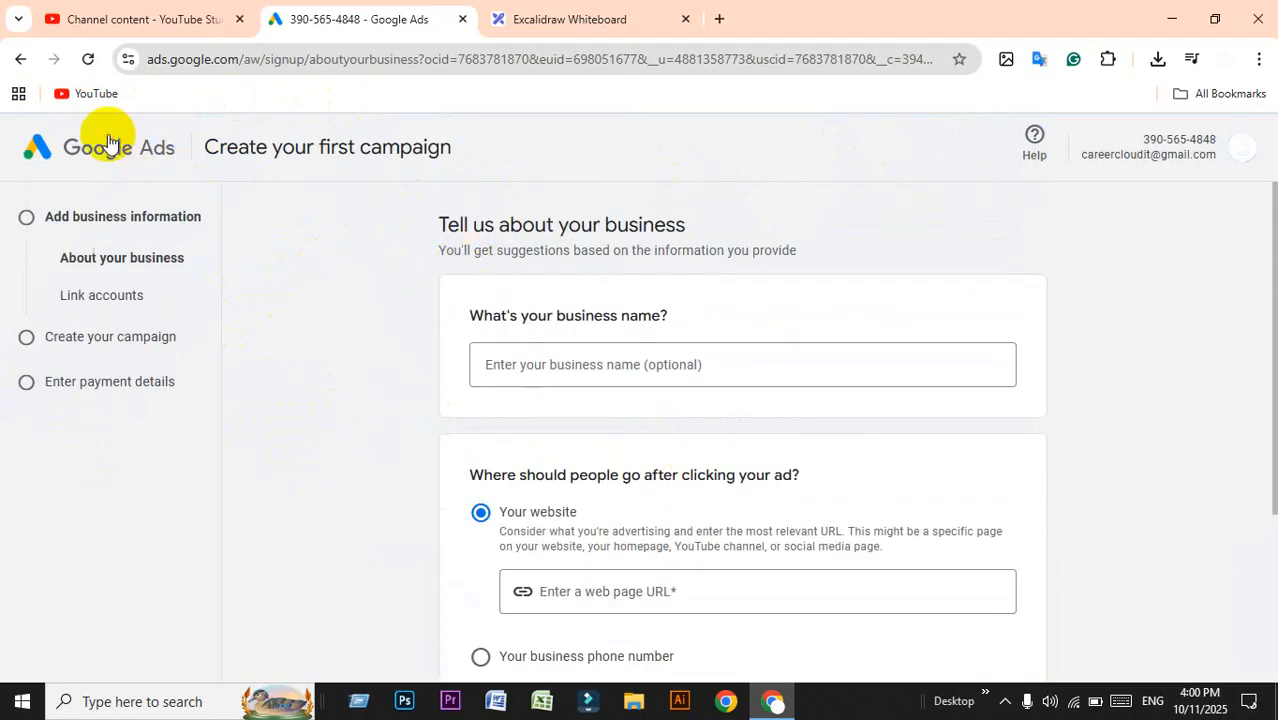
Return to the Google Ads home page, make the slow YouTube Studio tab inactive and sign in to Google Ads again.
left_click(14, 58)
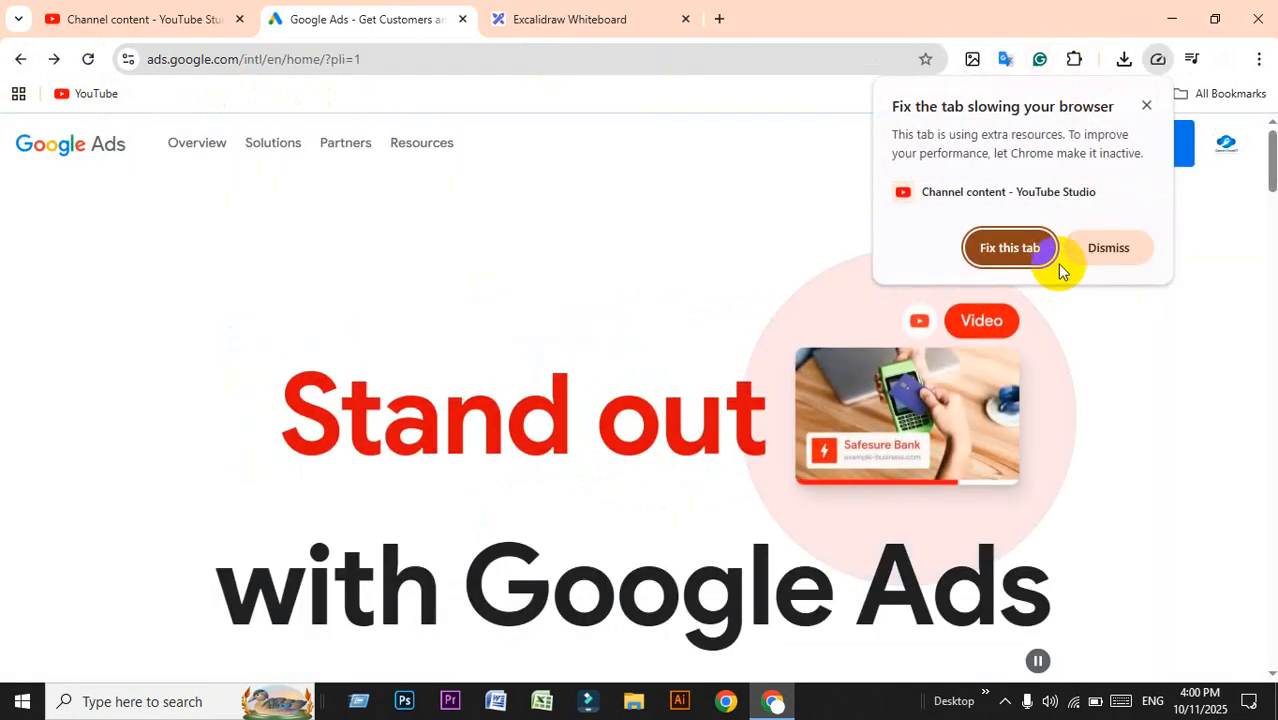
left_click(1044, 248)
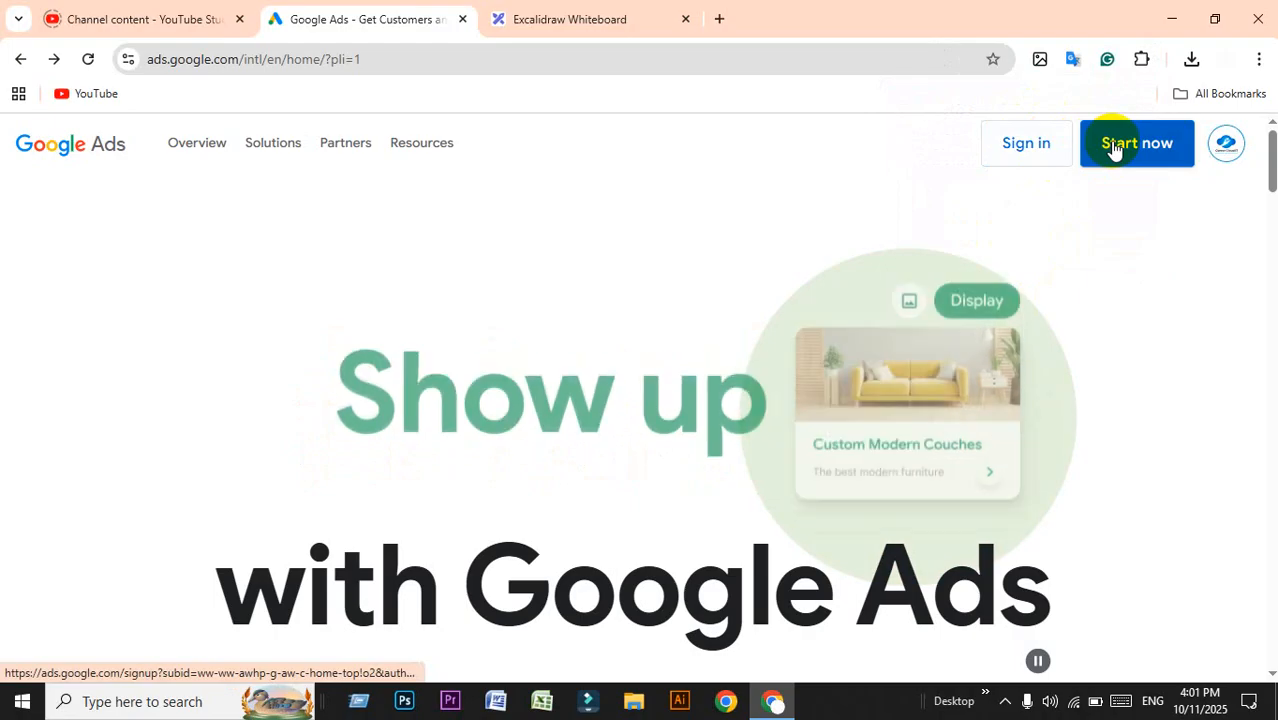
left_click(1048, 150)
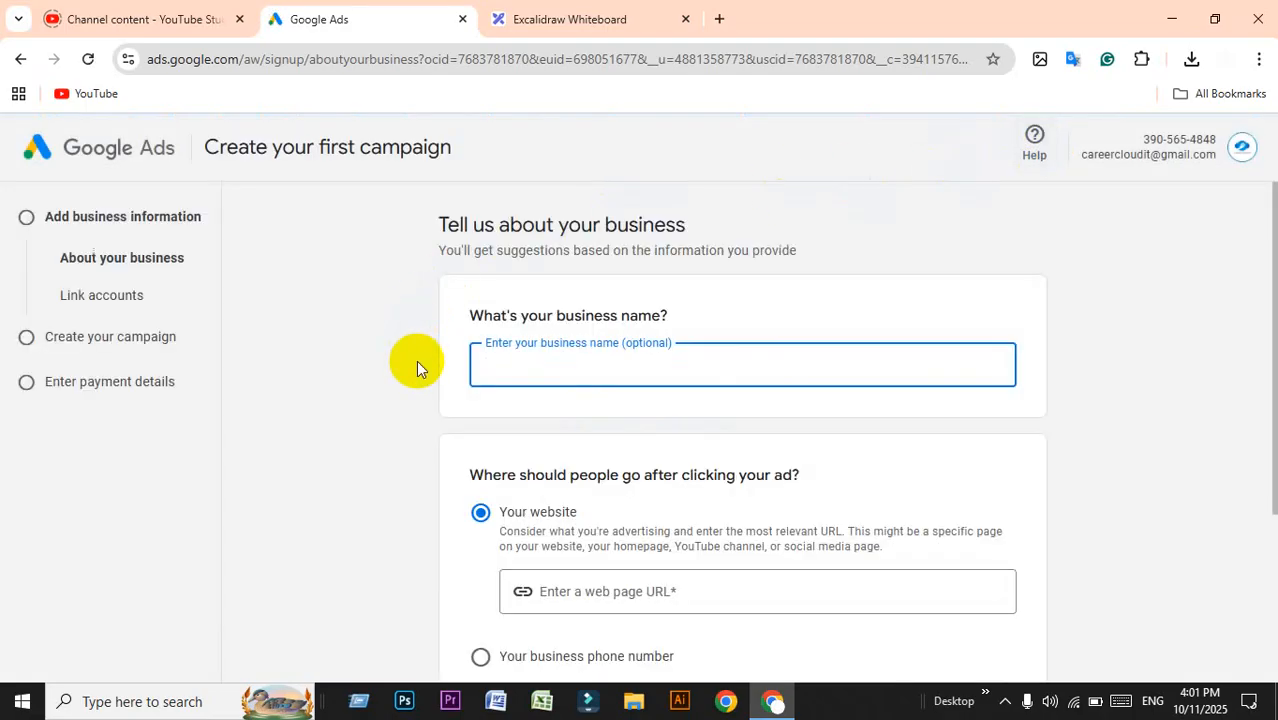
Look over the business information form and the setup stages listed for the first Google Ads campaign.
scroll(416, 360, "down", 3)
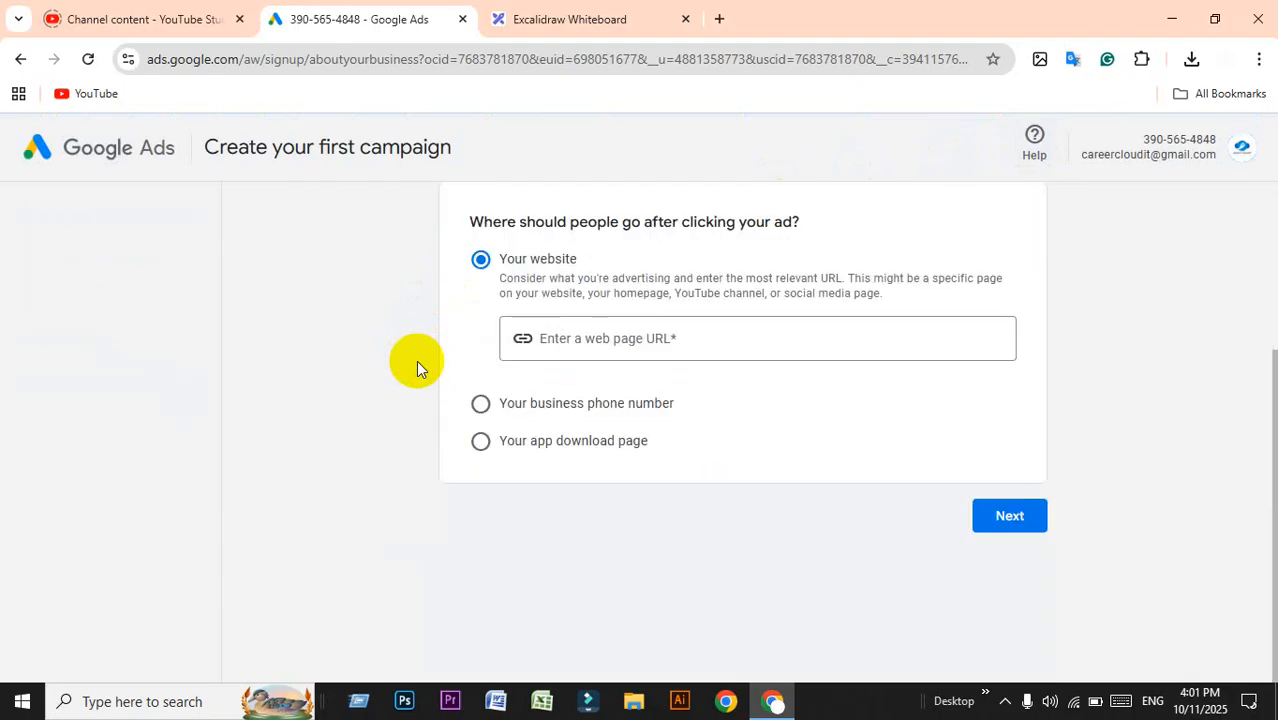
scroll(418, 366, "up", 2)
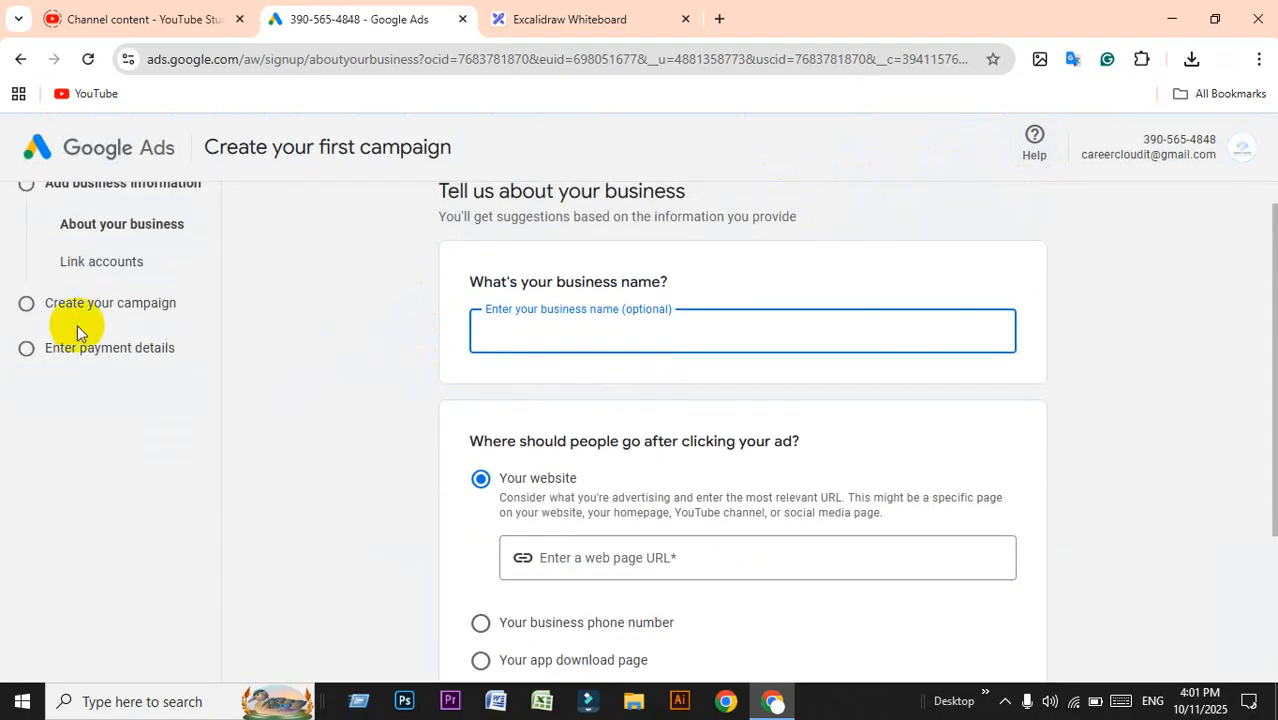
scroll(77, 324, "up", 1)
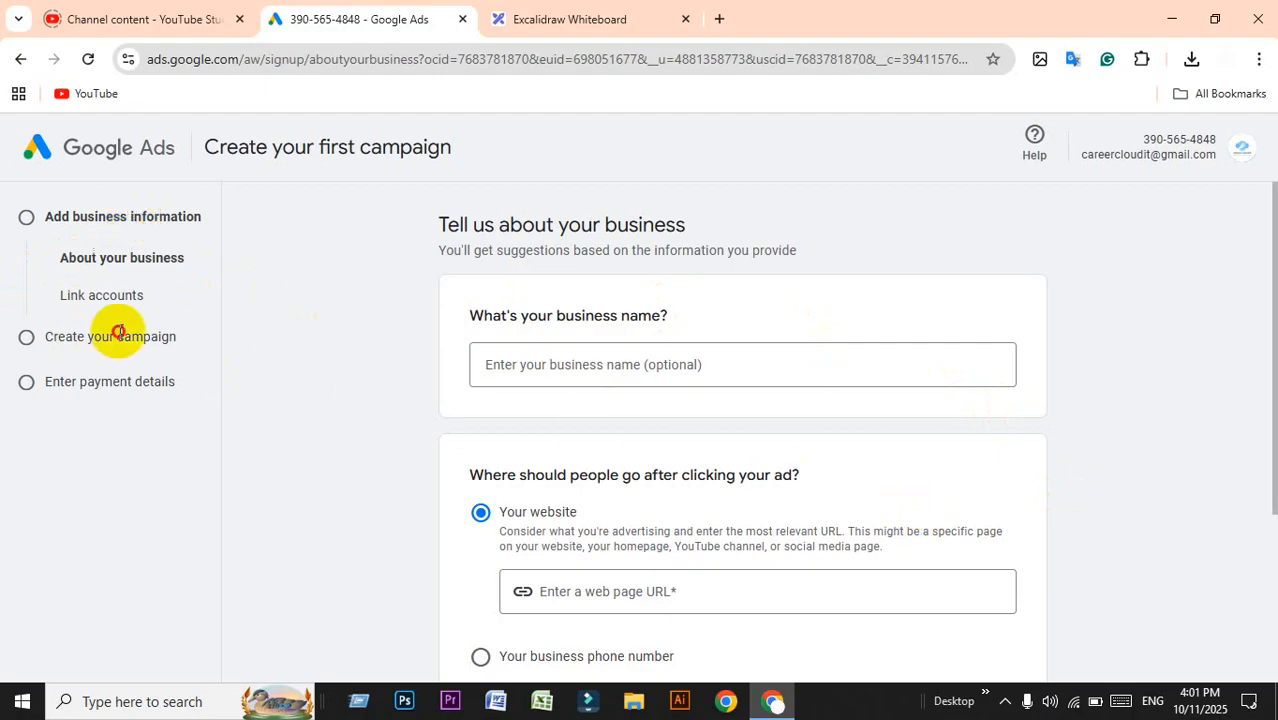
scroll(662, 366, "down", 3)
scroll(662, 382, "up", 3)
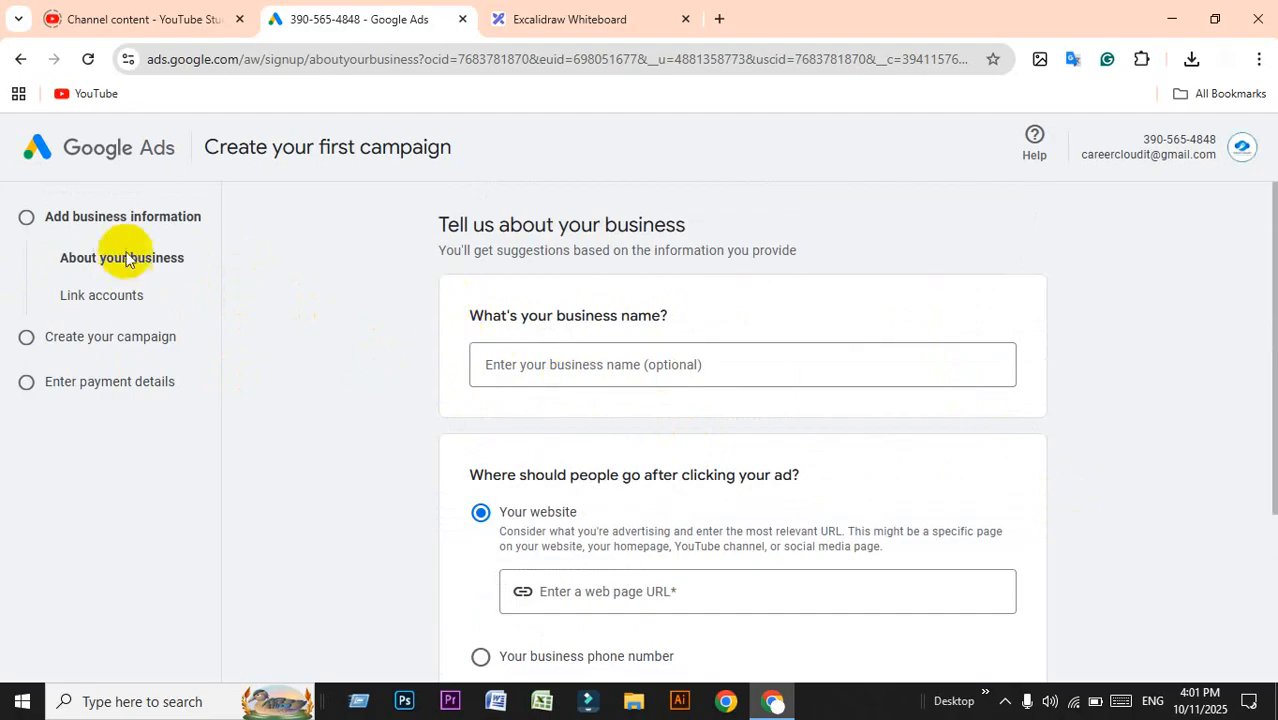
triple_click(95, 216)
left_click(97, 213)
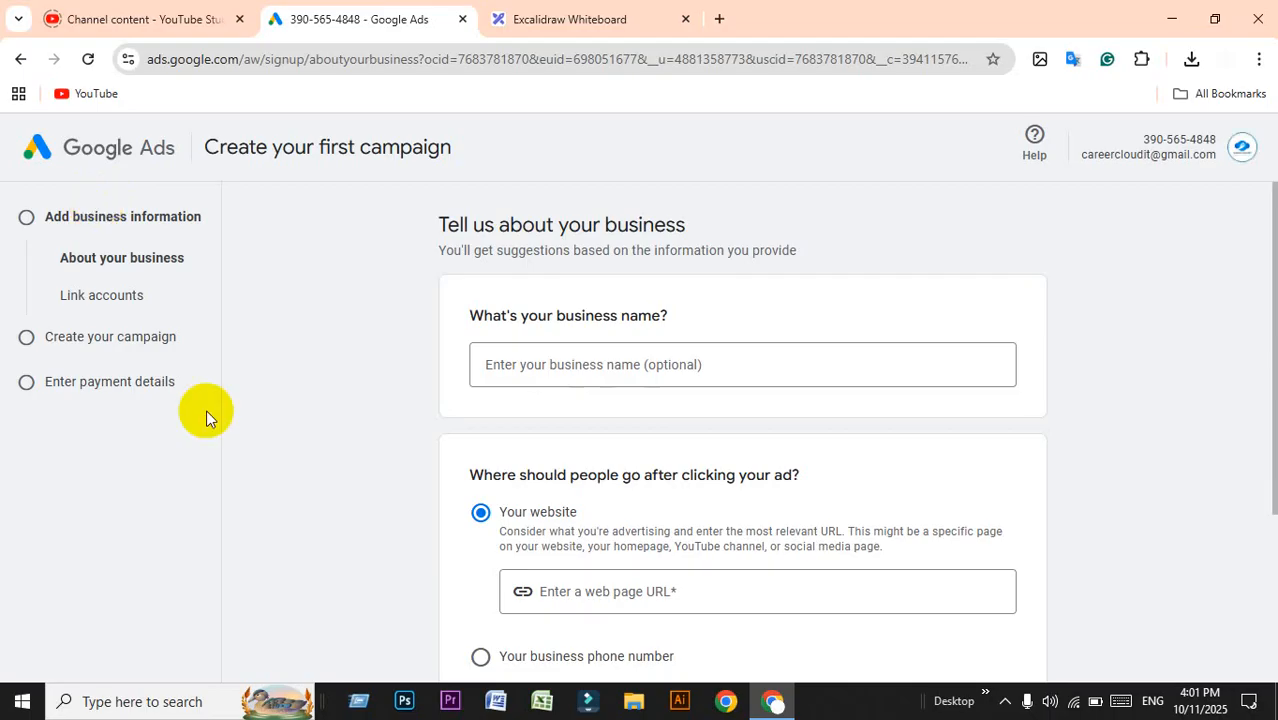
Switch to the Excalidraw whiteboard and replace the Copyright heading with Campain.
left_click(628, 16)
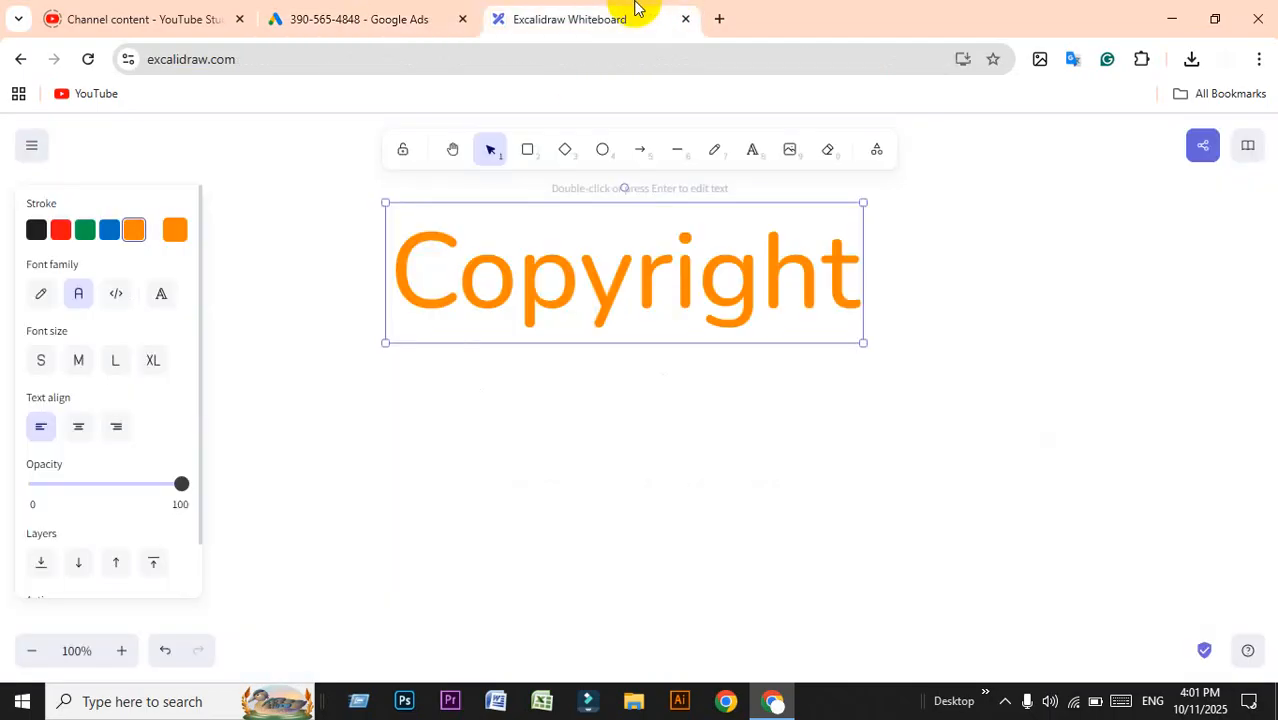
double_click(680, 287)
type("Ca")
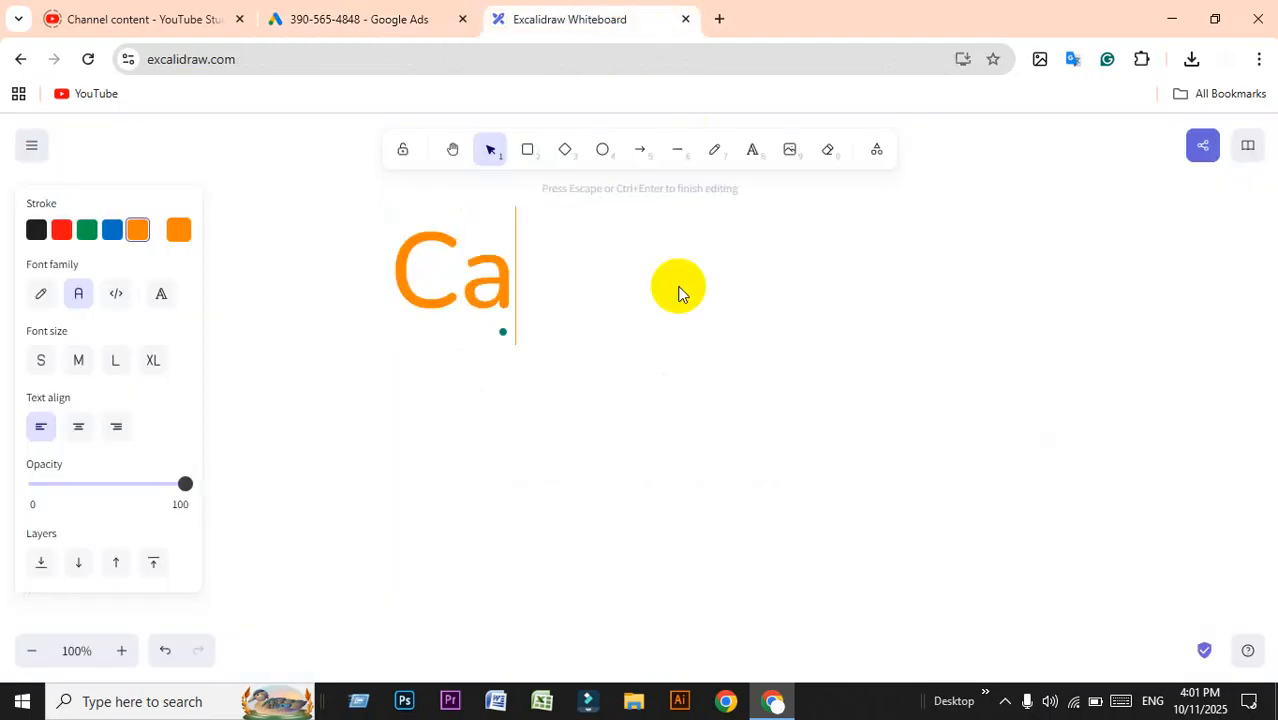
type("mpaigh")
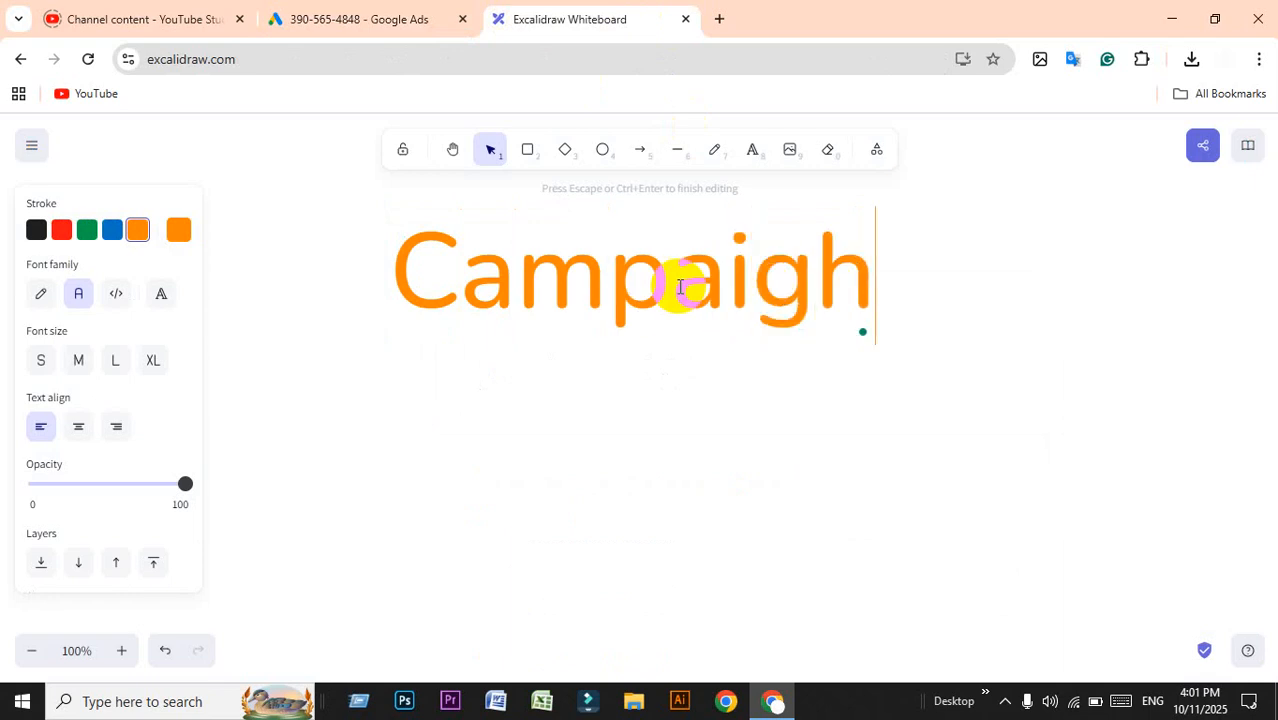
left_click_drag(726, 272, 862, 272)
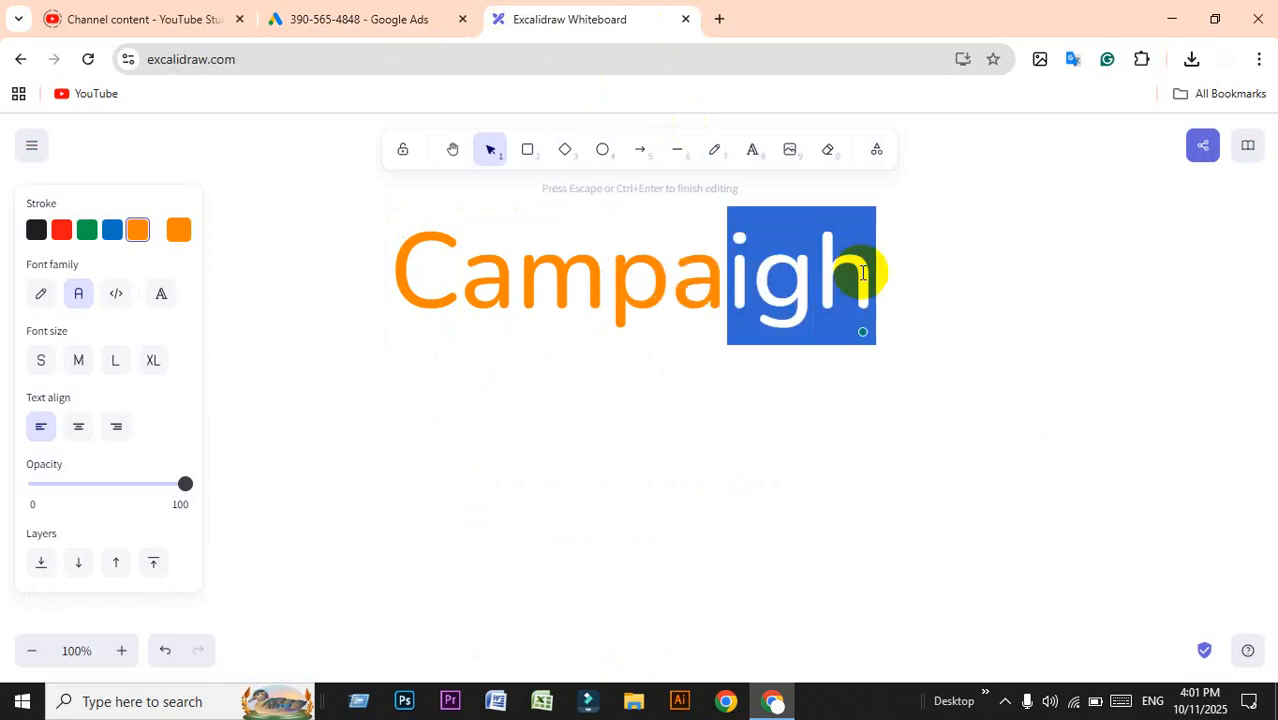
type("n")
key("BackSpace")
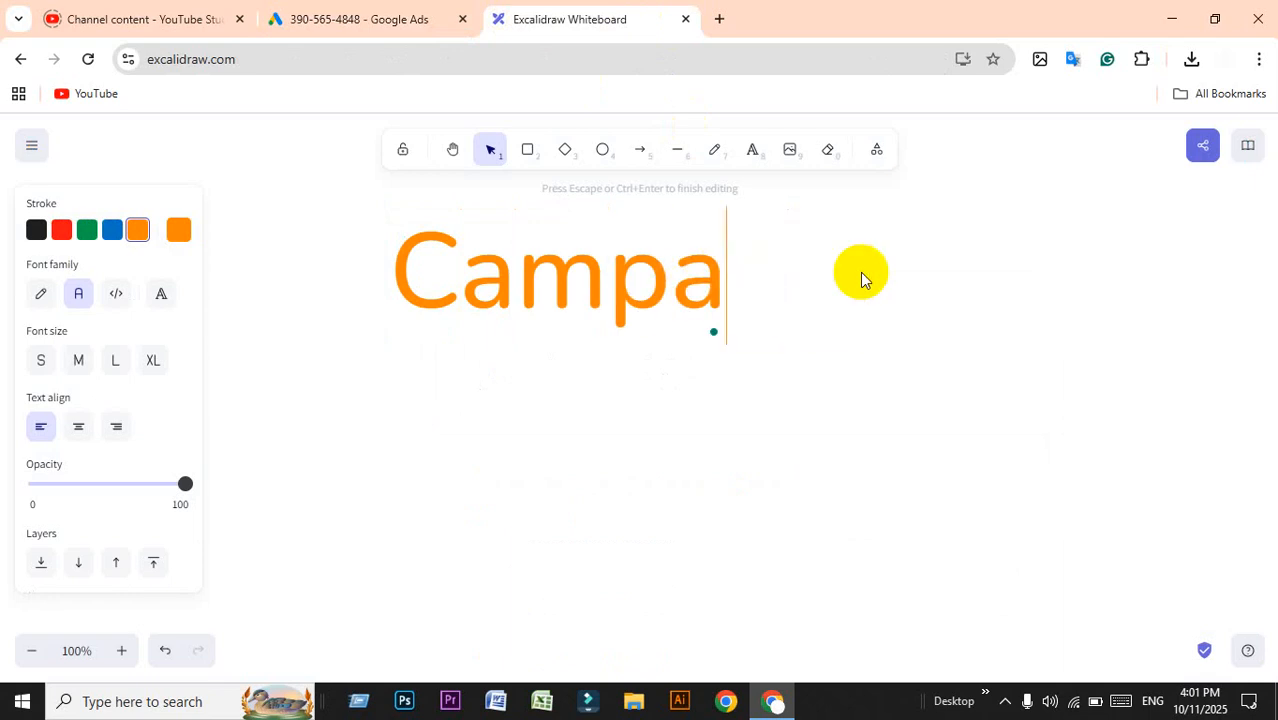
type("in")
Search Google for the whiteboard word Campain and select the corrected spelling in the search query.
double_click(656, 288)
left_click_drag(656, 288, 765, 14)
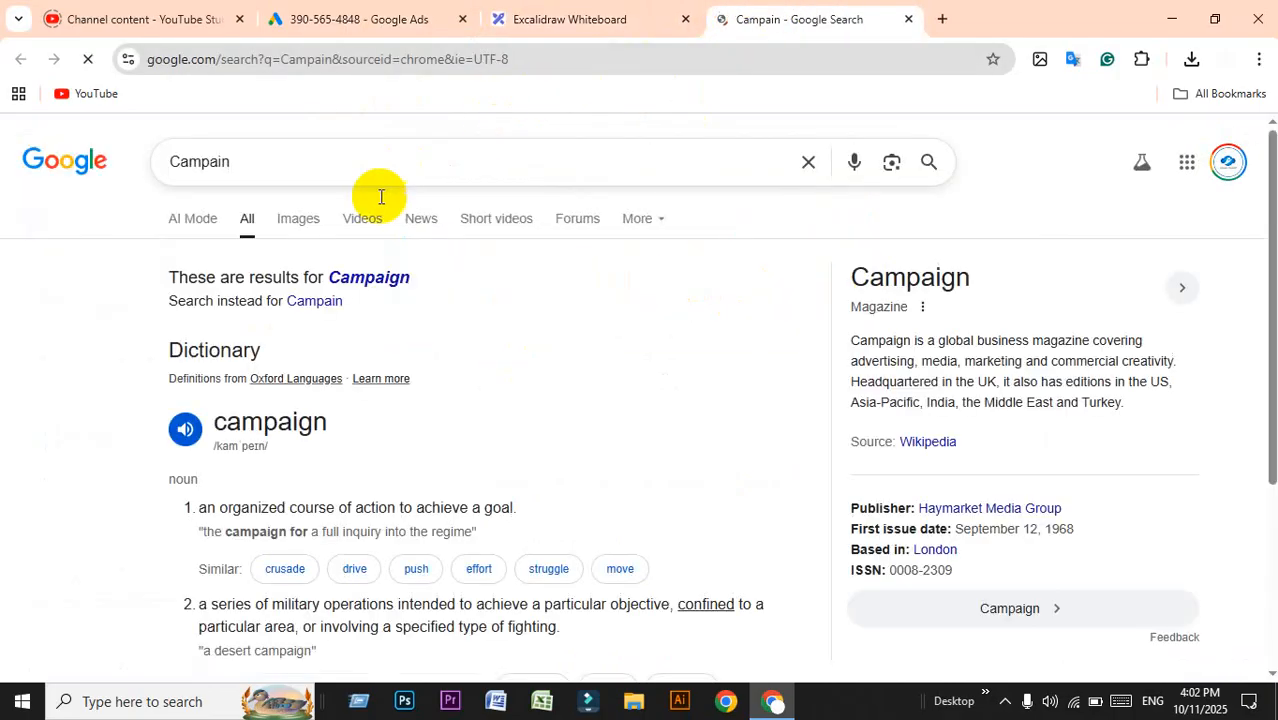
left_click_drag(362, 160, 43, 171)
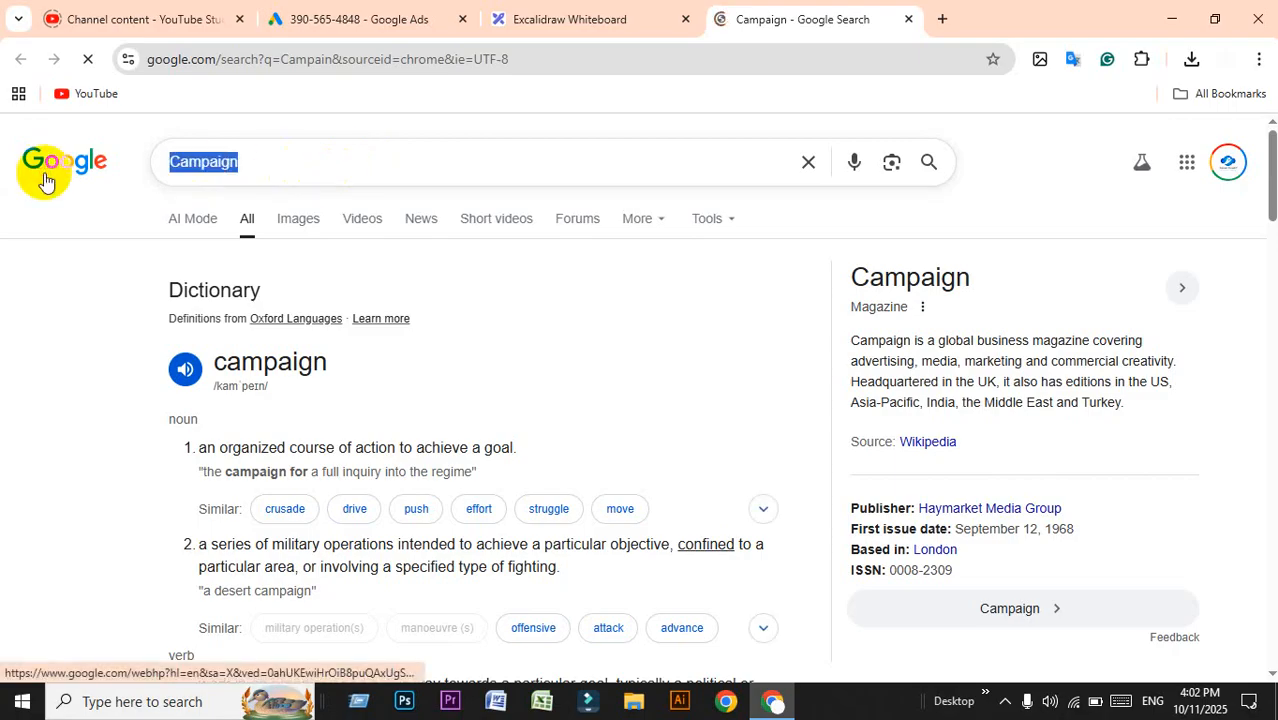
Return to the Excalidraw whiteboard and replace the misspelled heading with Campaign.
left_click(633, 12)
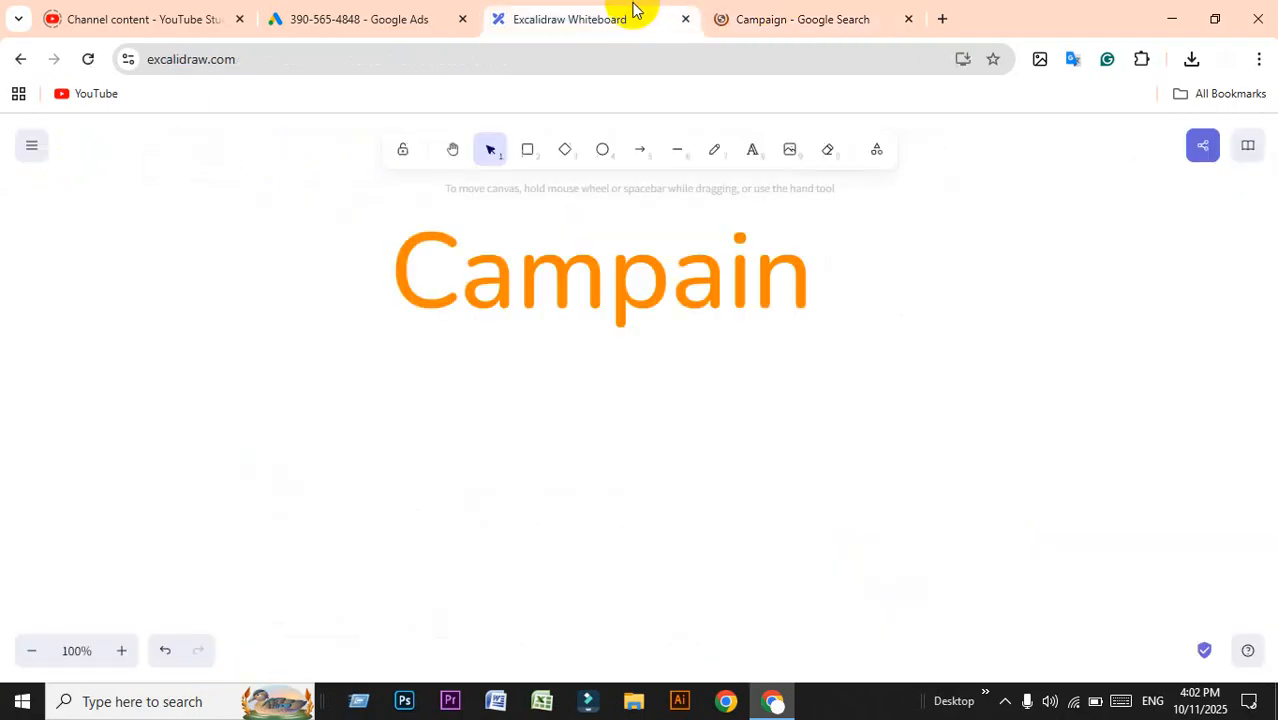
double_click(619, 260)
type("Campaign")
left_click(733, 394)
Duplicate the Campaign heading directly below itself and change the copy's text to ADS.
left_click(727, 298)
left_click_drag(727, 298, 717, 452)
double_click(717, 450)
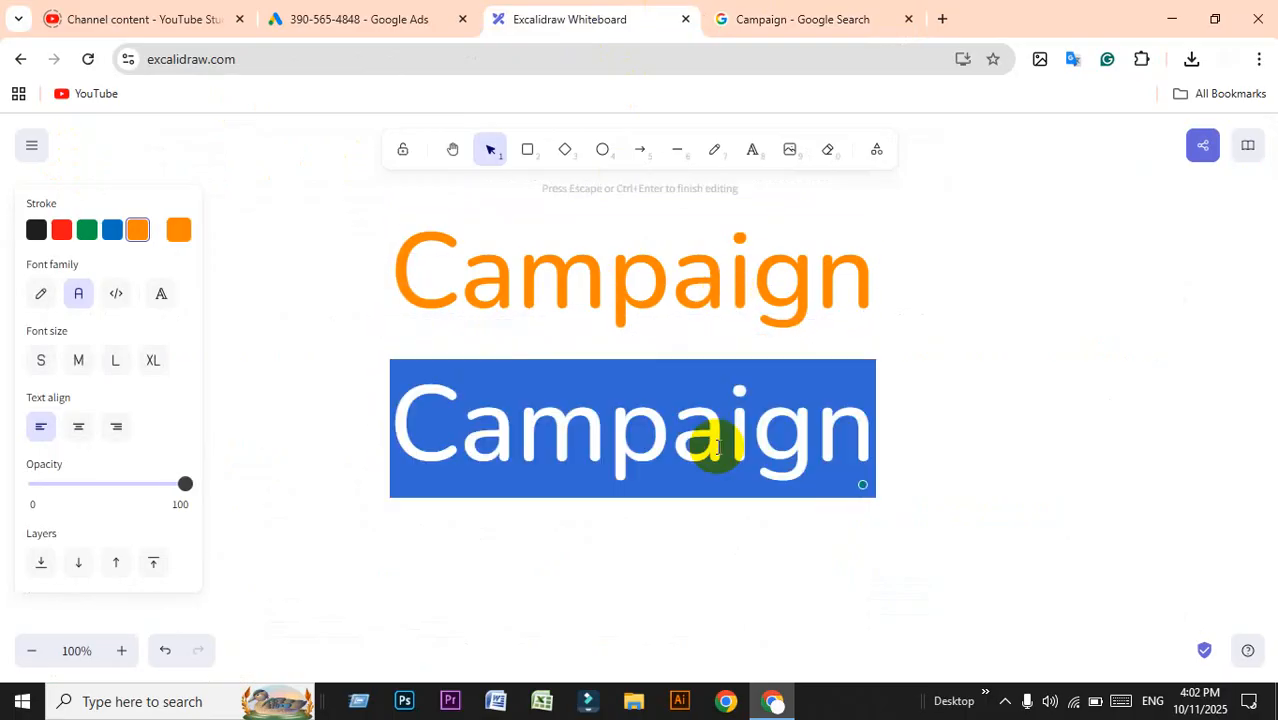
type("ADS")
left_click(624, 512)
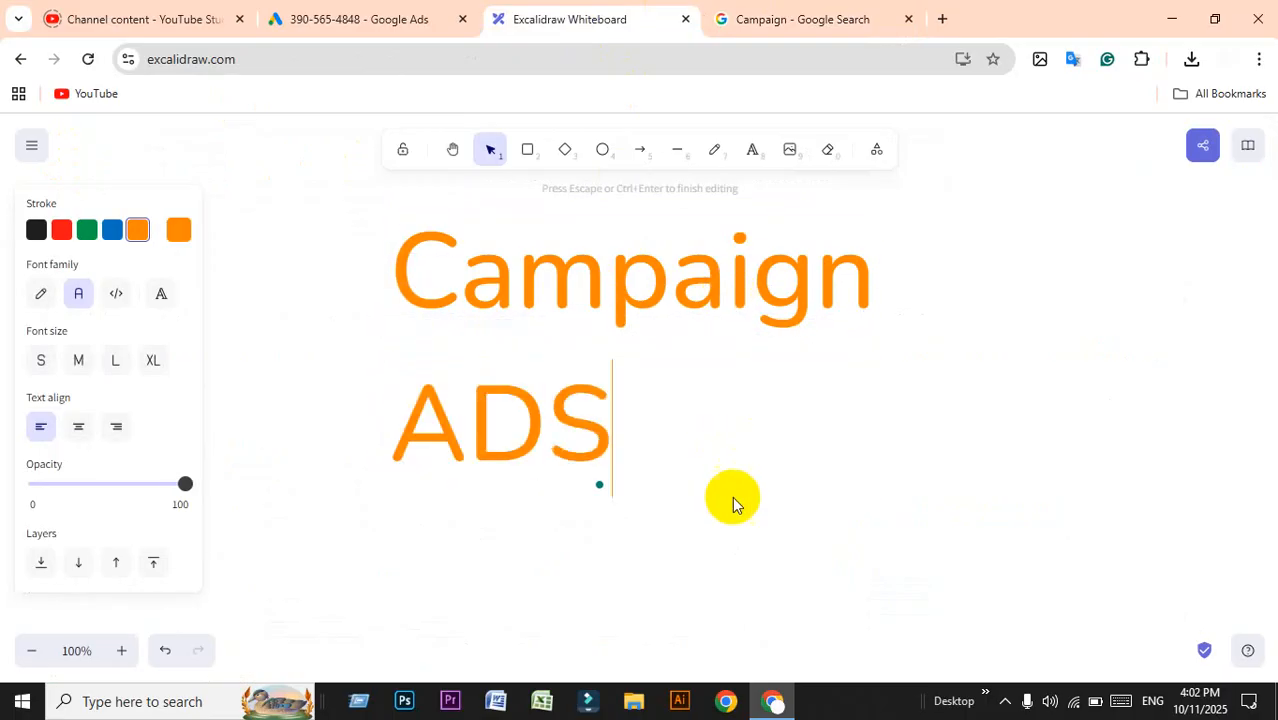
Shrink the ADS text and place it below the start of the Campaign heading.
left_click(449, 378)
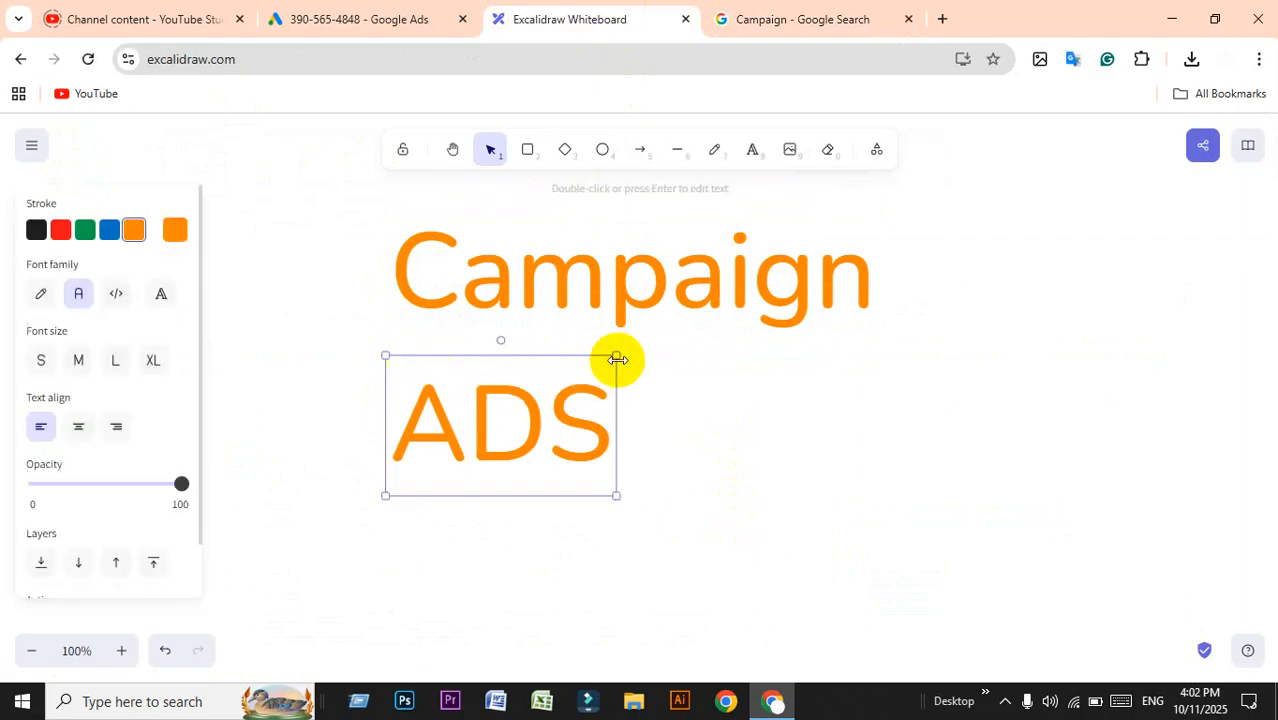
left_click_drag(615, 358, 530, 406)
mouse_move(480, 448)
left_mouse_down()
mouse_move(462, 451)
mouse_move(445, 414)
mouse_move(462, 428)
mouse_move(446, 458)
mouse_move(428, 459)
mouse_move(602, 417)
mouse_move(620, 397)
mouse_move(456, 419)
mouse_move(482, 399)
mouse_move(545, 394)
mouse_move(625, 415)
mouse_move(467, 461)
left_mouse_up()
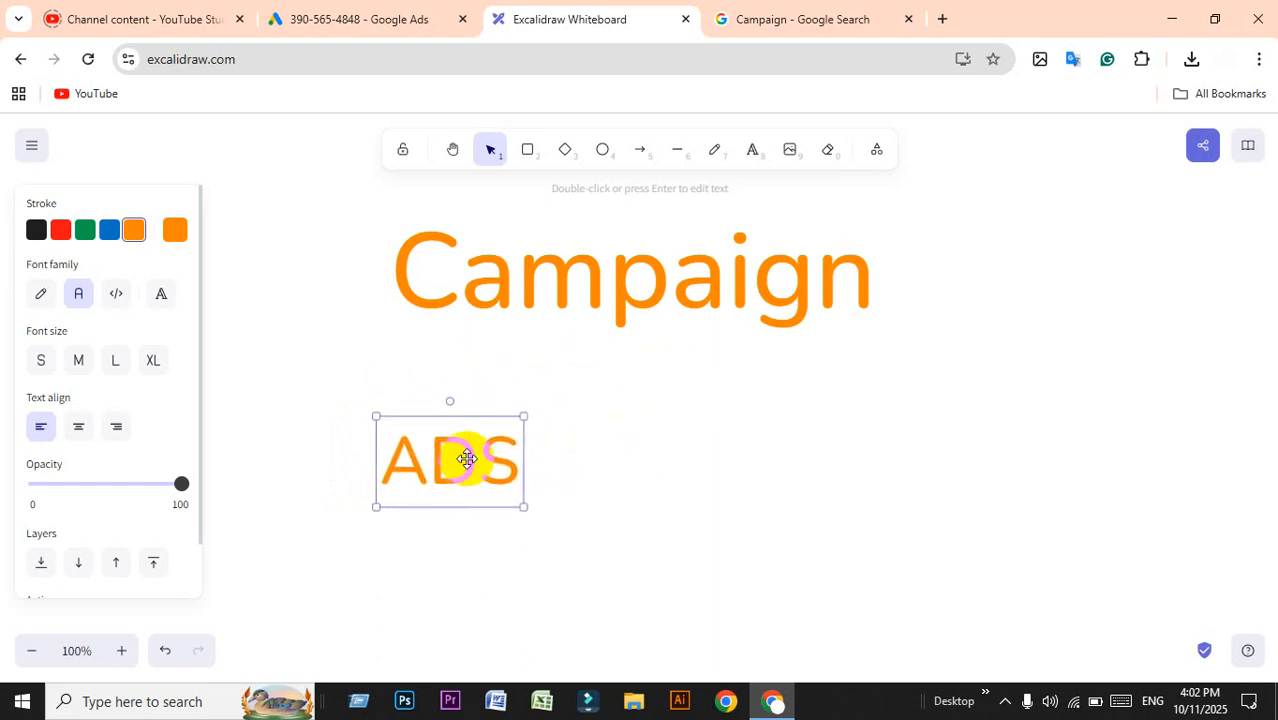
Examine the dictionary definition of campaign in the Google search results, and return to the whiteboard.
left_click(781, 8)
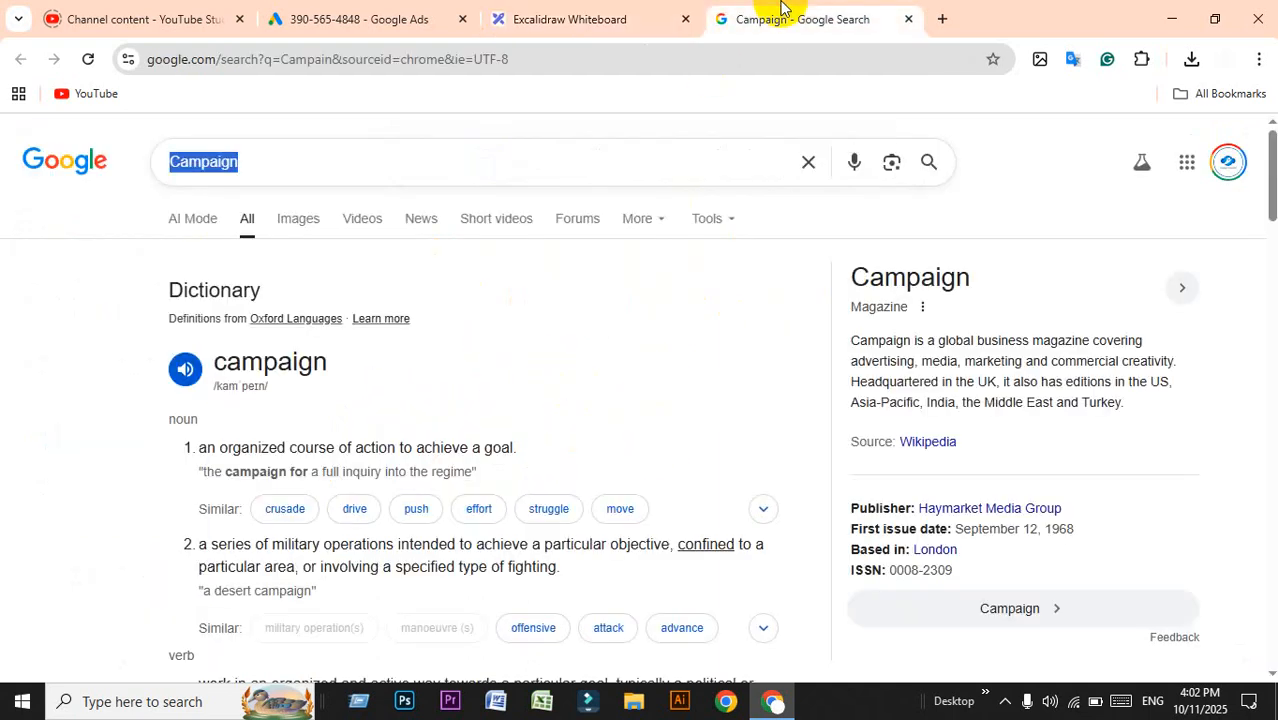
left_click(1012, 180)
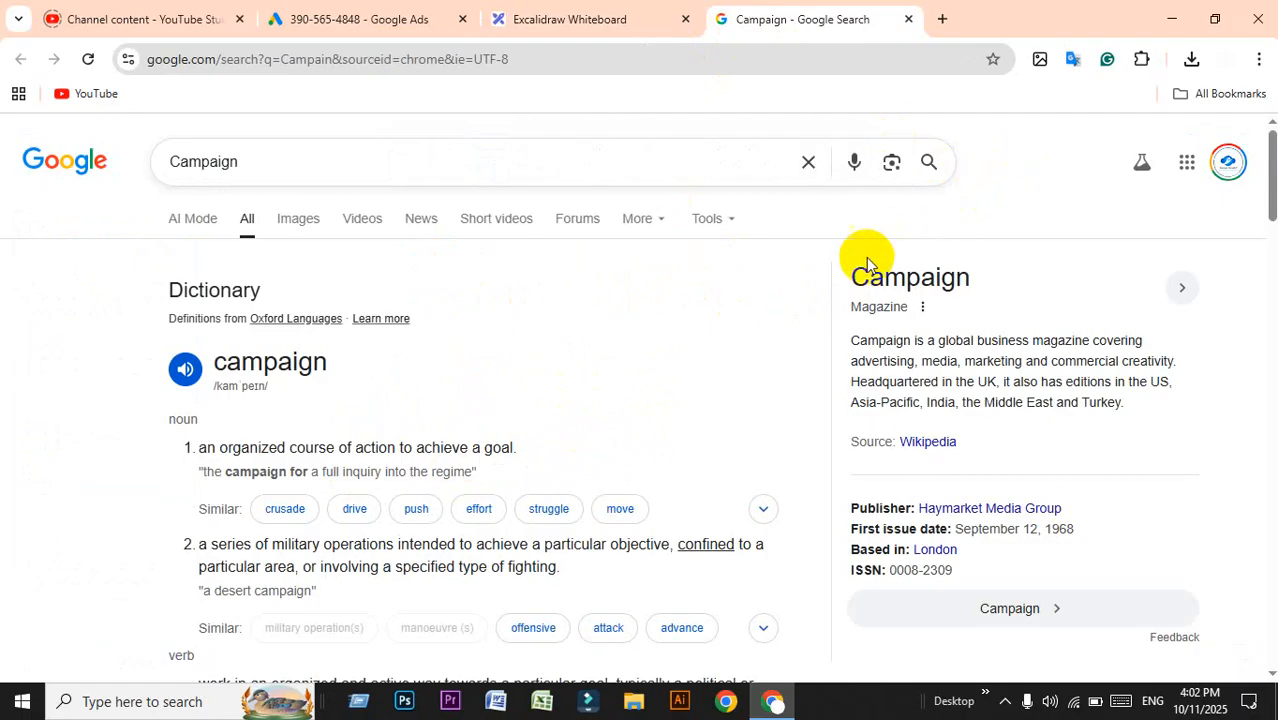
left_click_drag(137, 277, 590, 471)
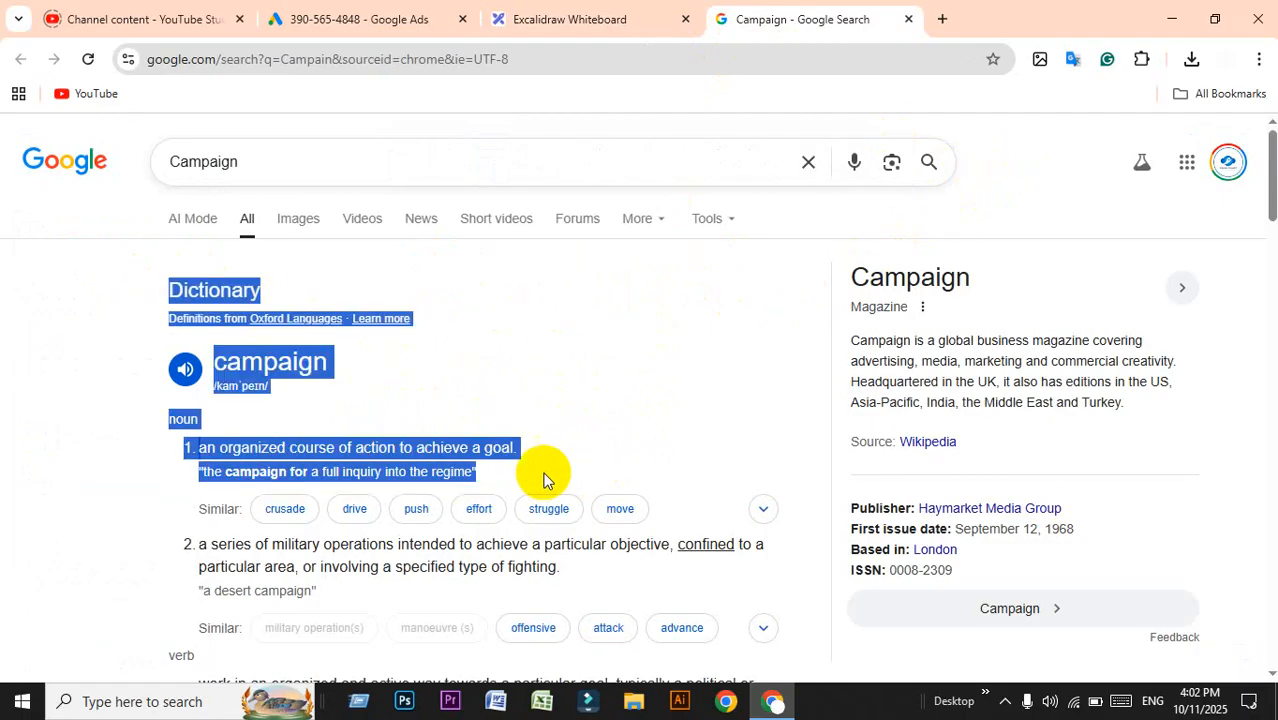
left_click(73, 268)
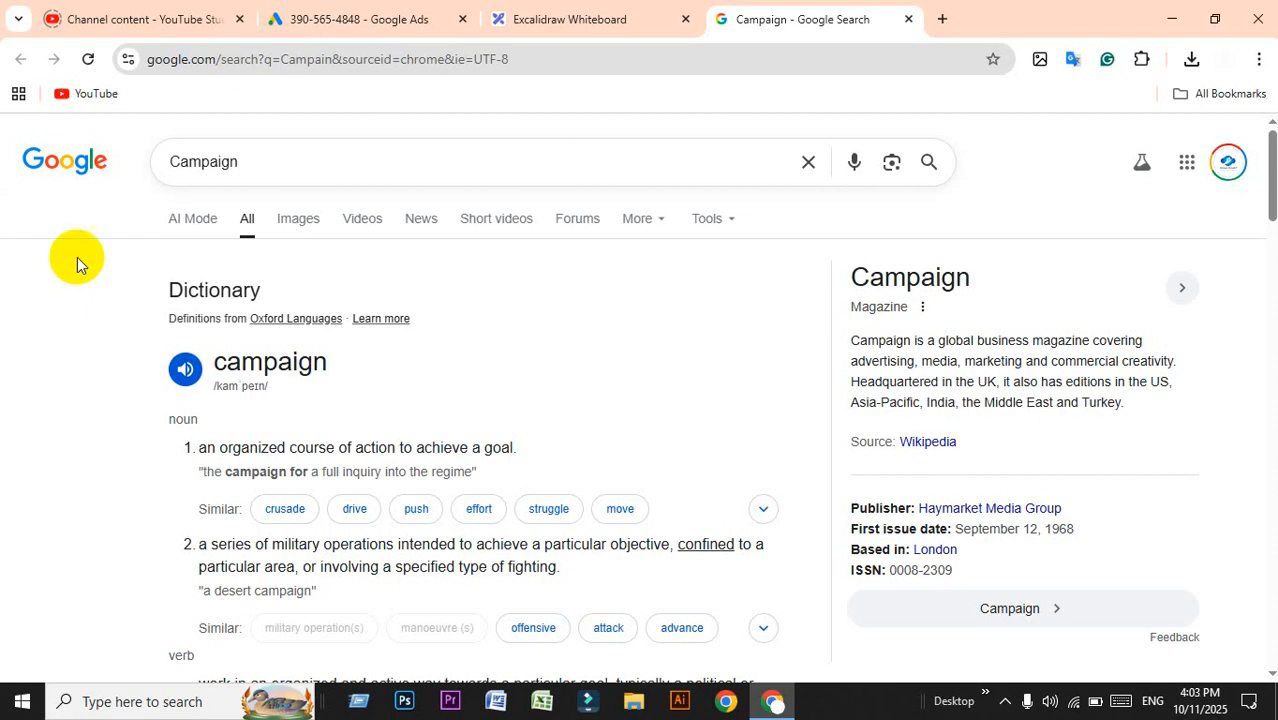
left_click(595, 10)
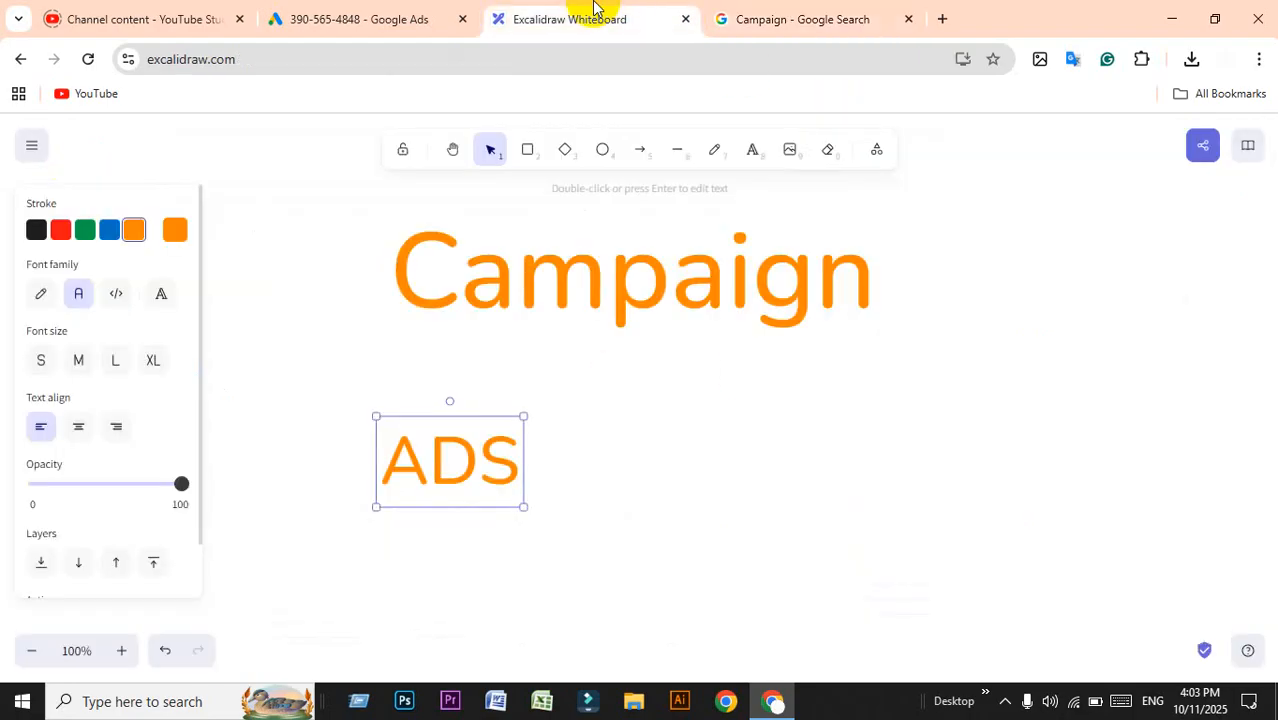
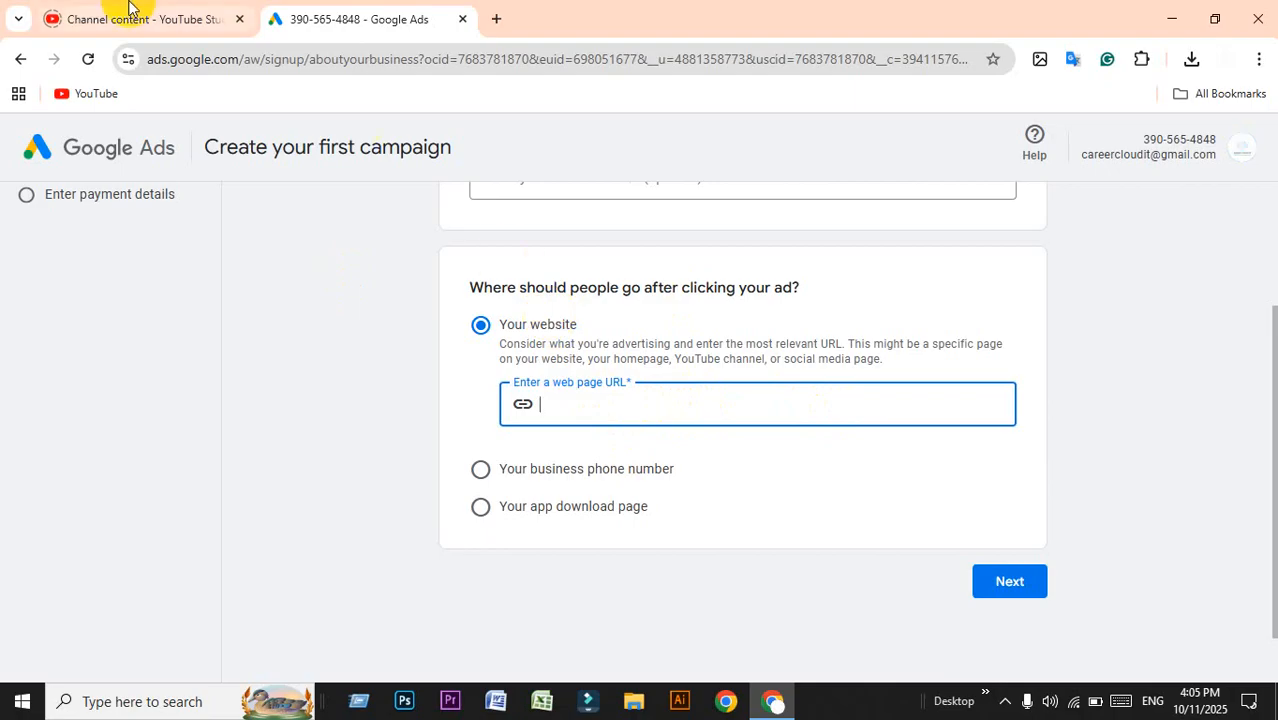
left_click(129, 8)
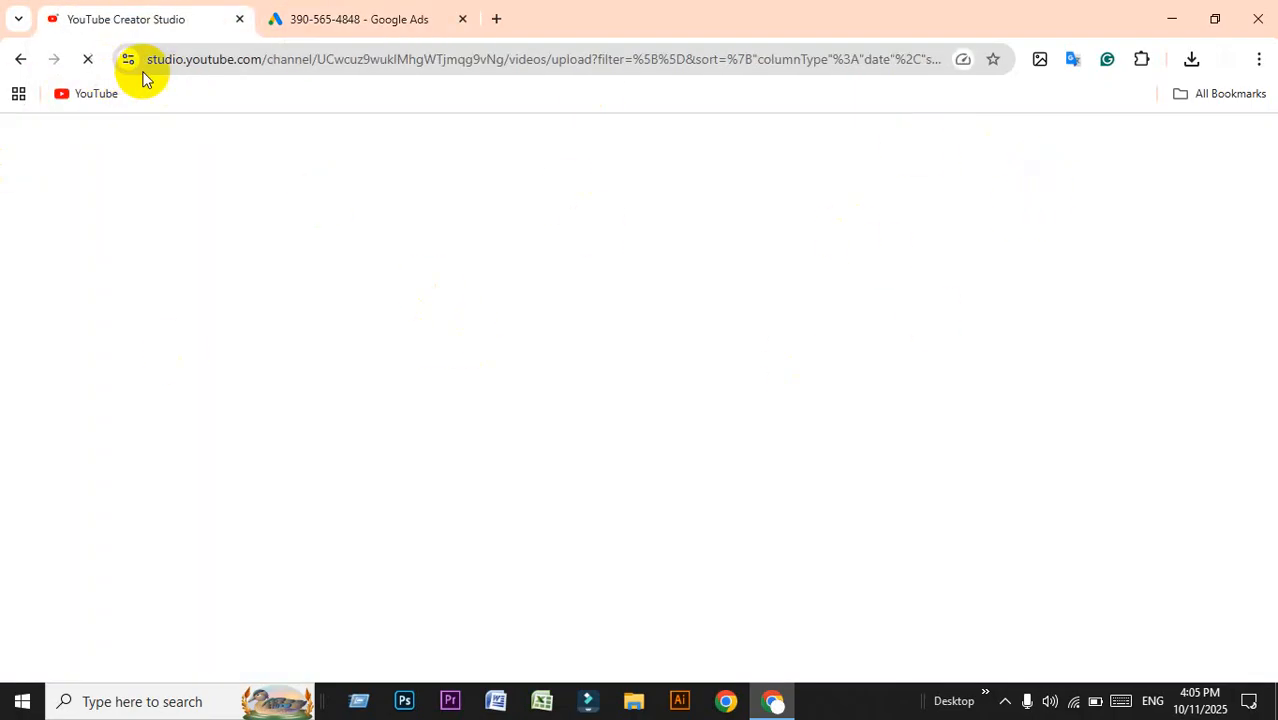
left_click(432, 12)
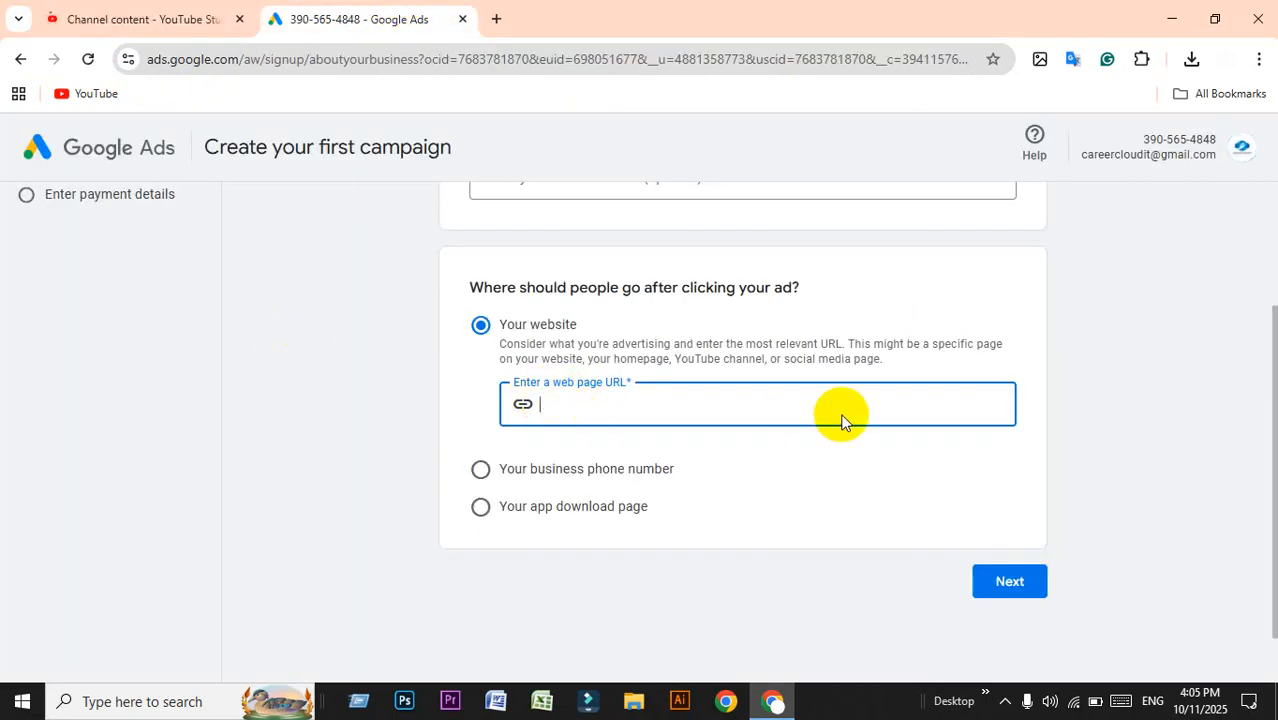
type("go")
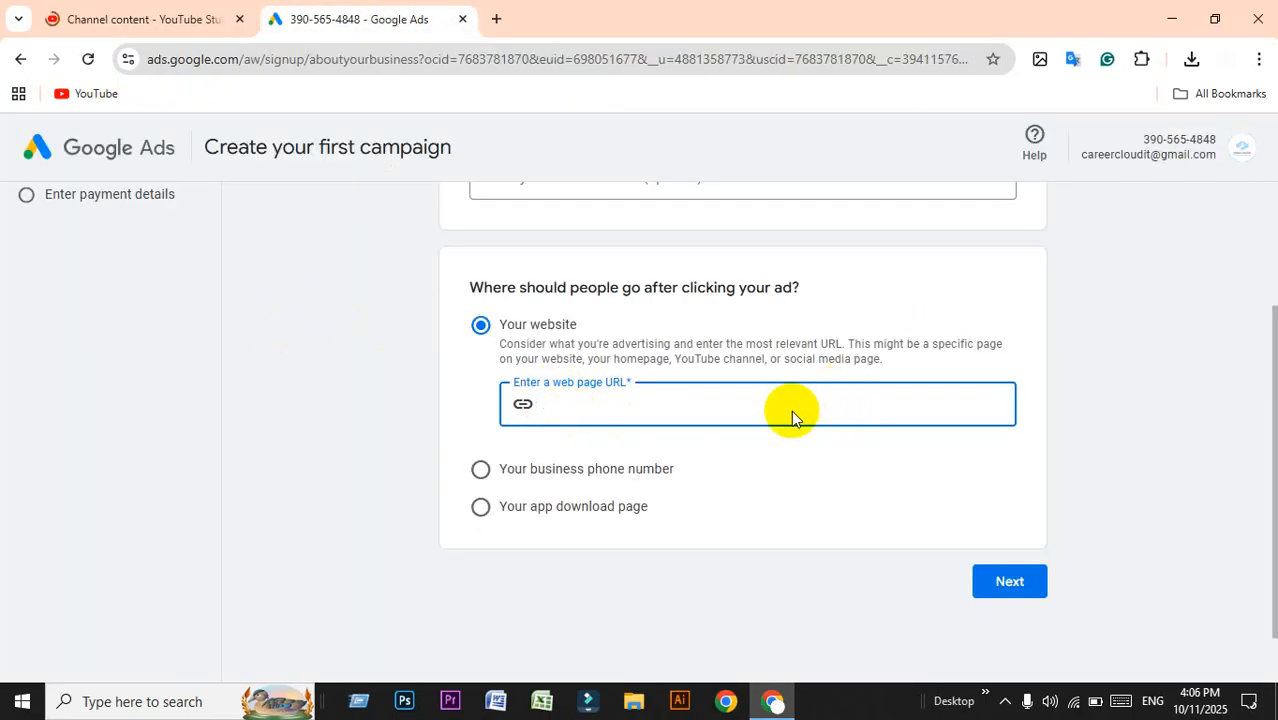
Load the YouTube Studio channel dashboard, open the Career Cloud IT channel page on YouTube and copy its URL.
left_click(130, 10)
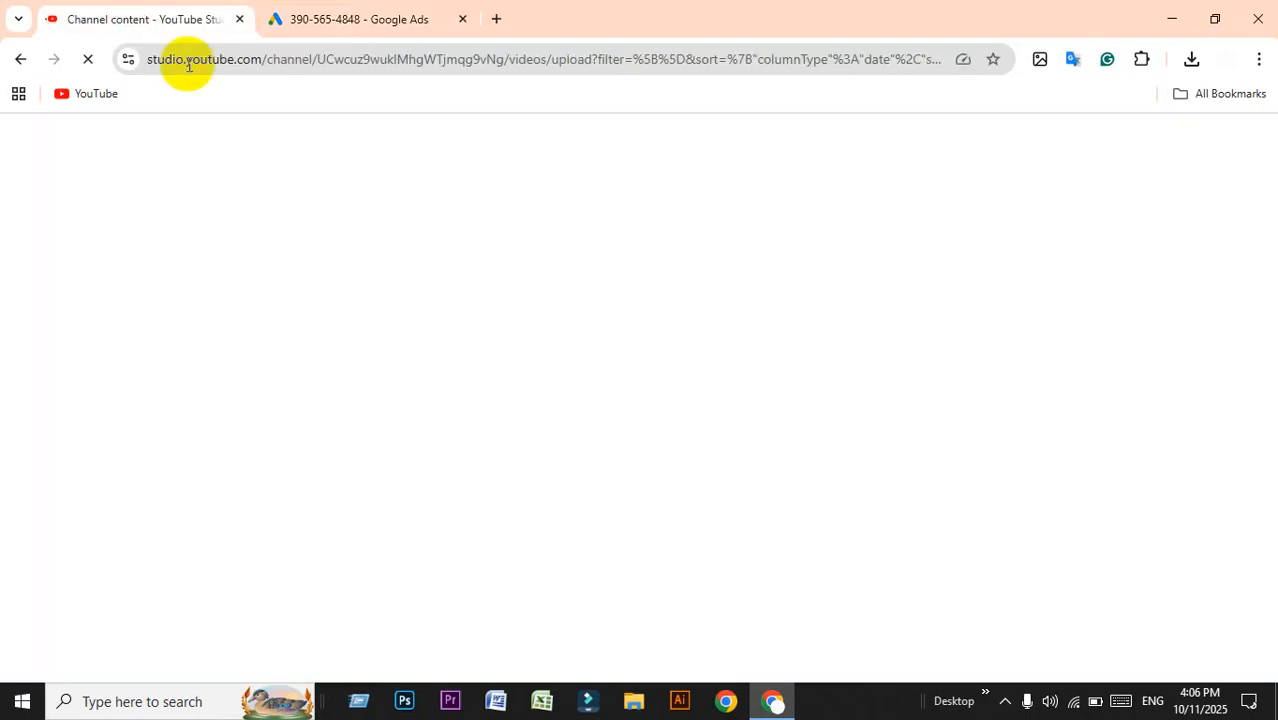
left_click_drag(248, 62, 242, 14)
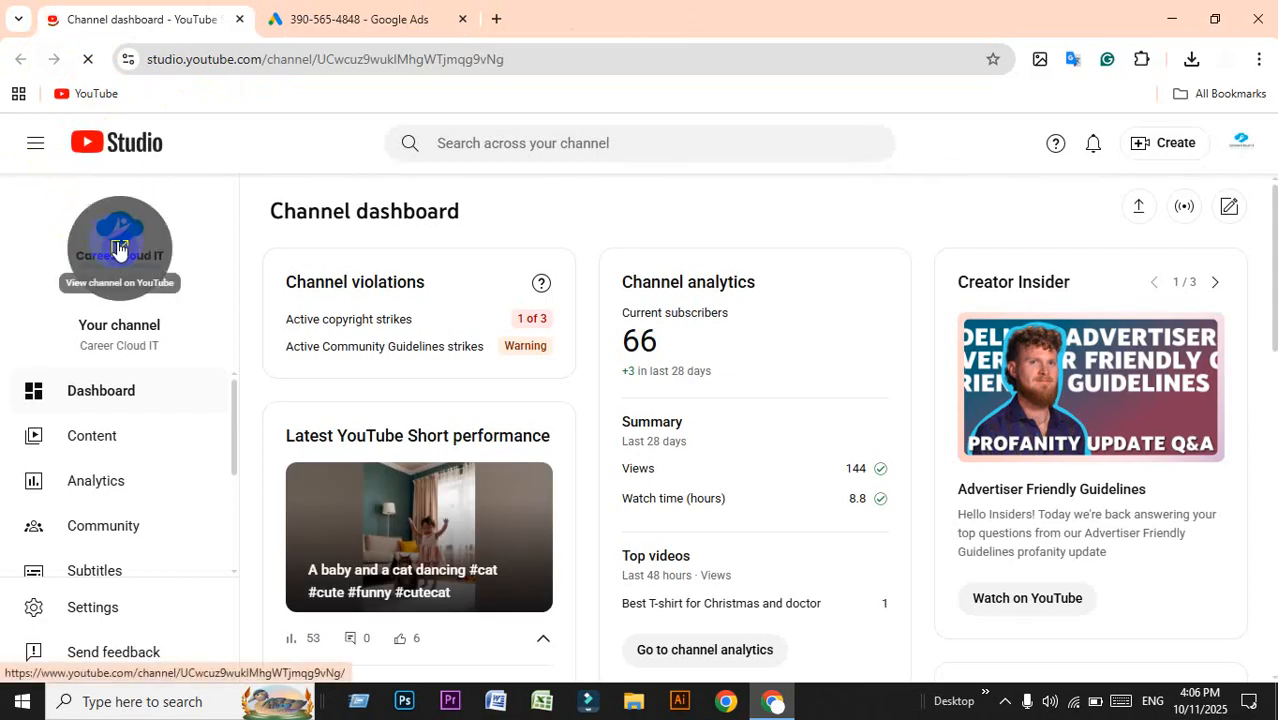
left_click(117, 245)
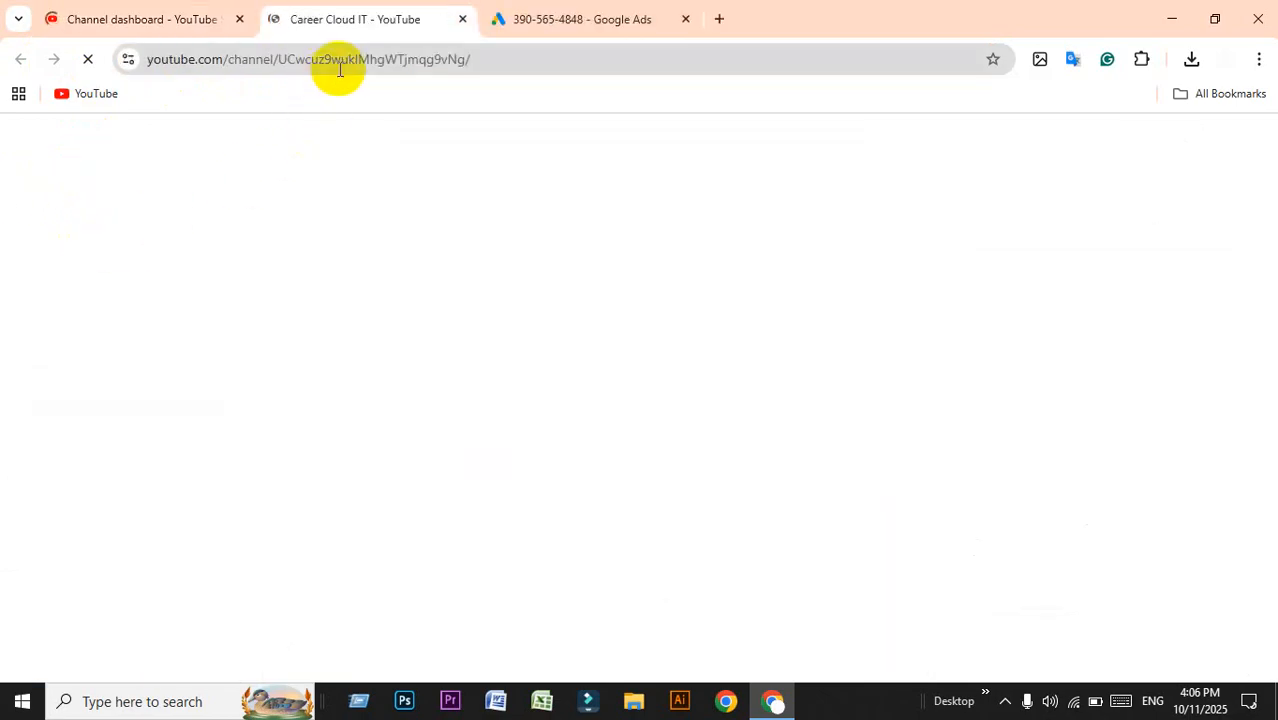
left_click(346, 62)
right_click(346, 62)
left_click(452, 243)
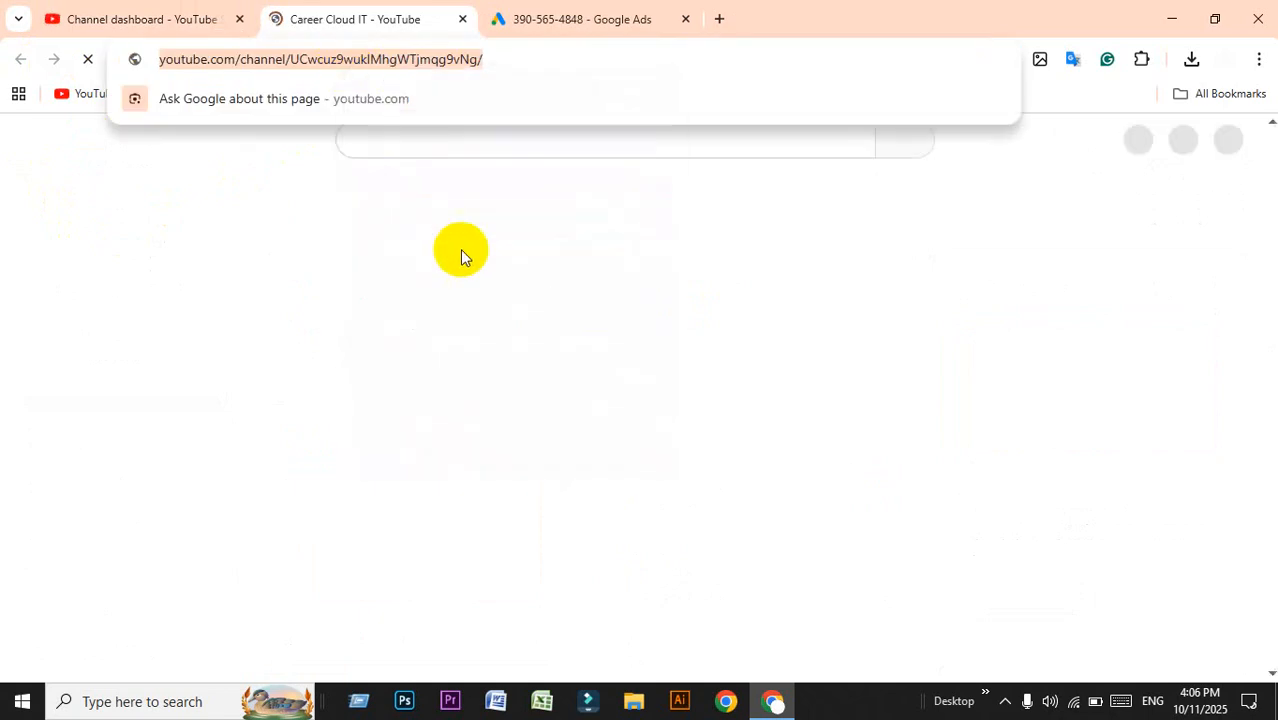
left_click(782, 158)
Return to the Google Ads form and paste the YouTube channel URL as the website for the ad.
left_click(641, 20)
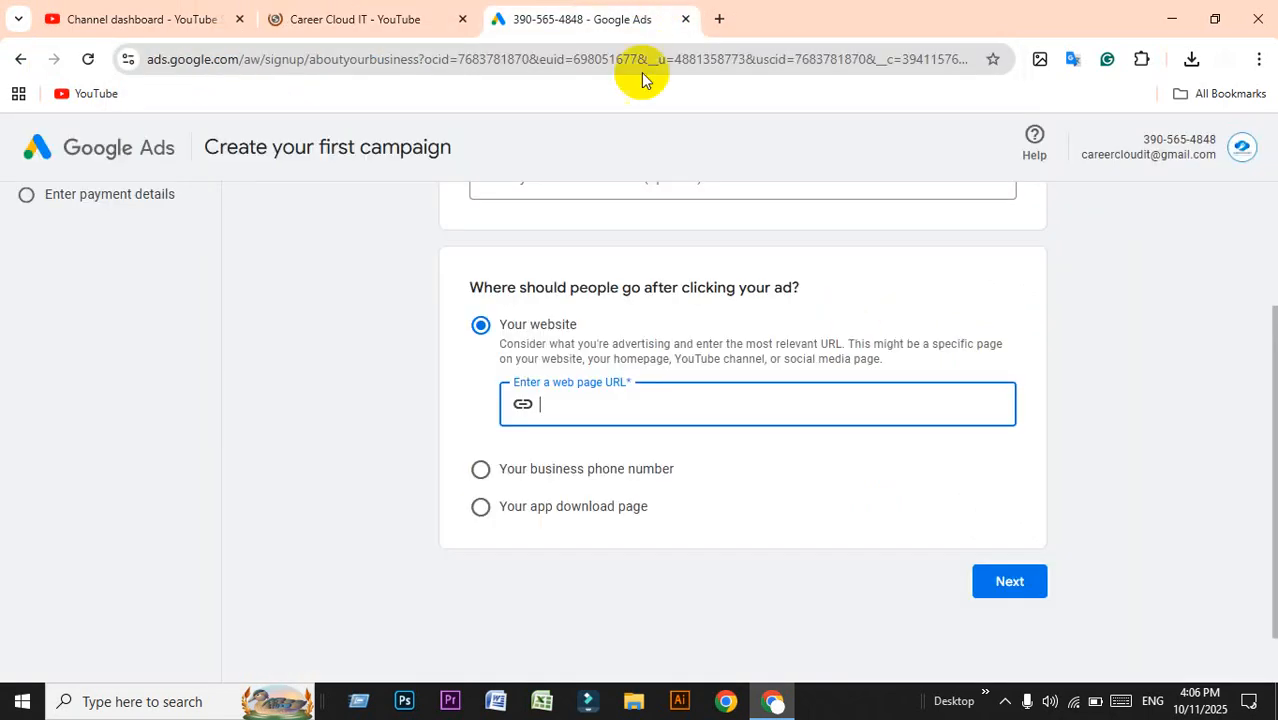
right_click(620, 415)
left_click(686, 463)
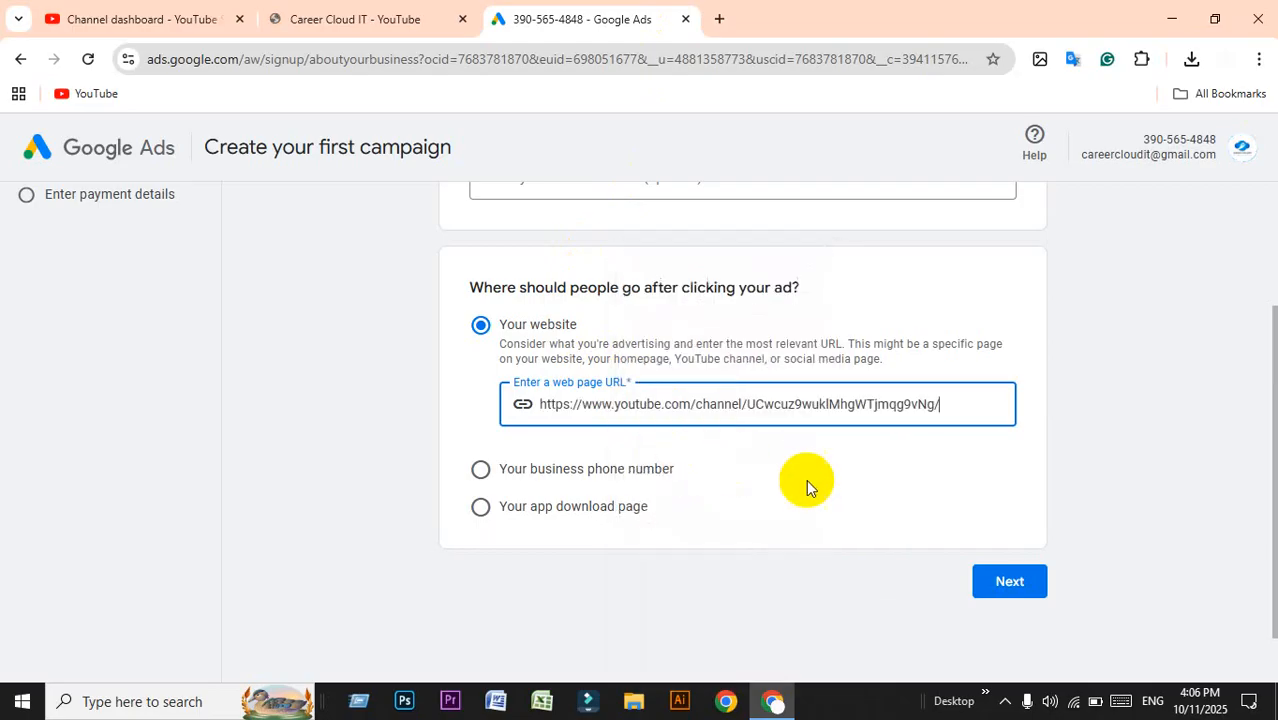
Submit the website details, review the suggested business description, continue to account linking and highlight the Create your campaign stage.
left_click(998, 572)
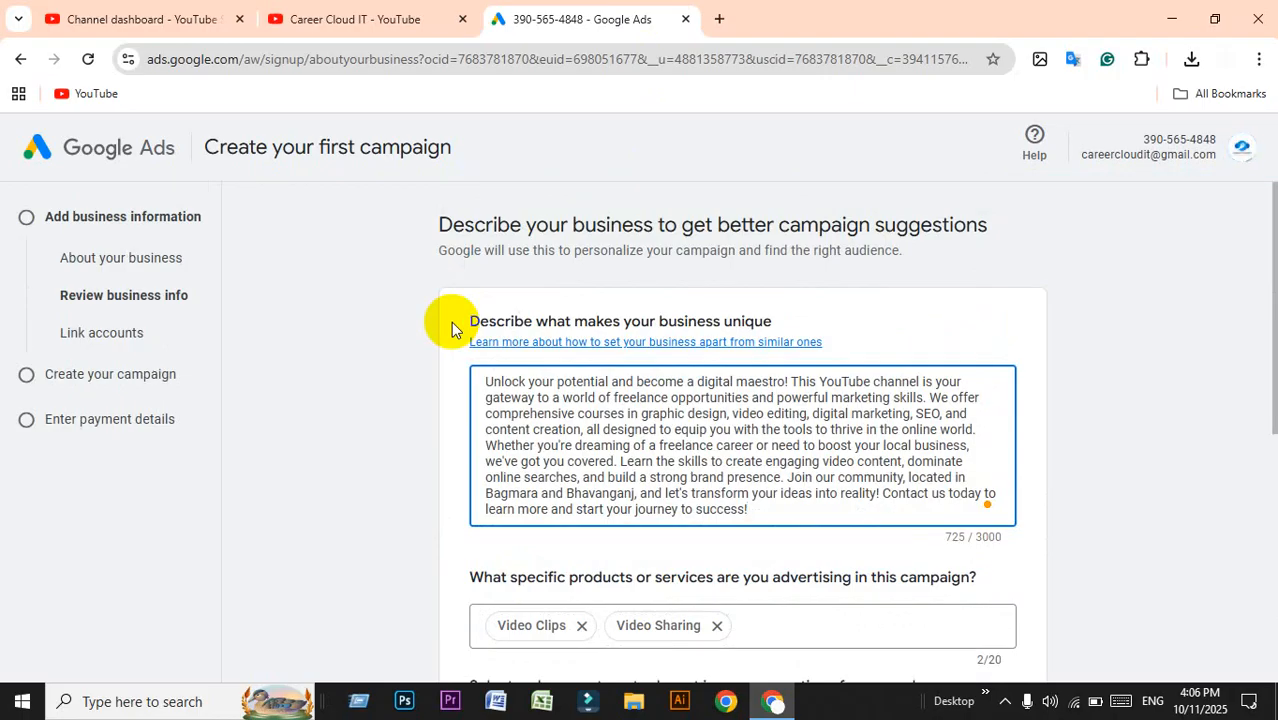
scroll(277, 379, "down", 5)
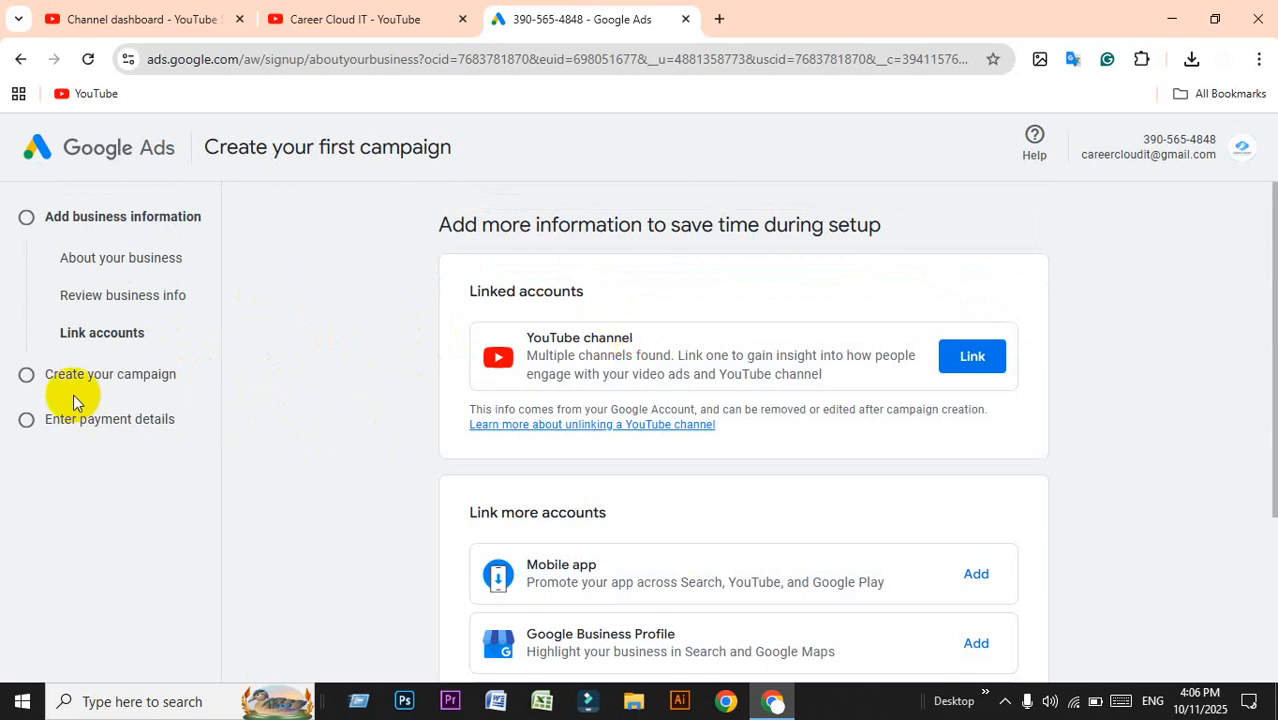
left_click_drag(23, 372, 188, 376)
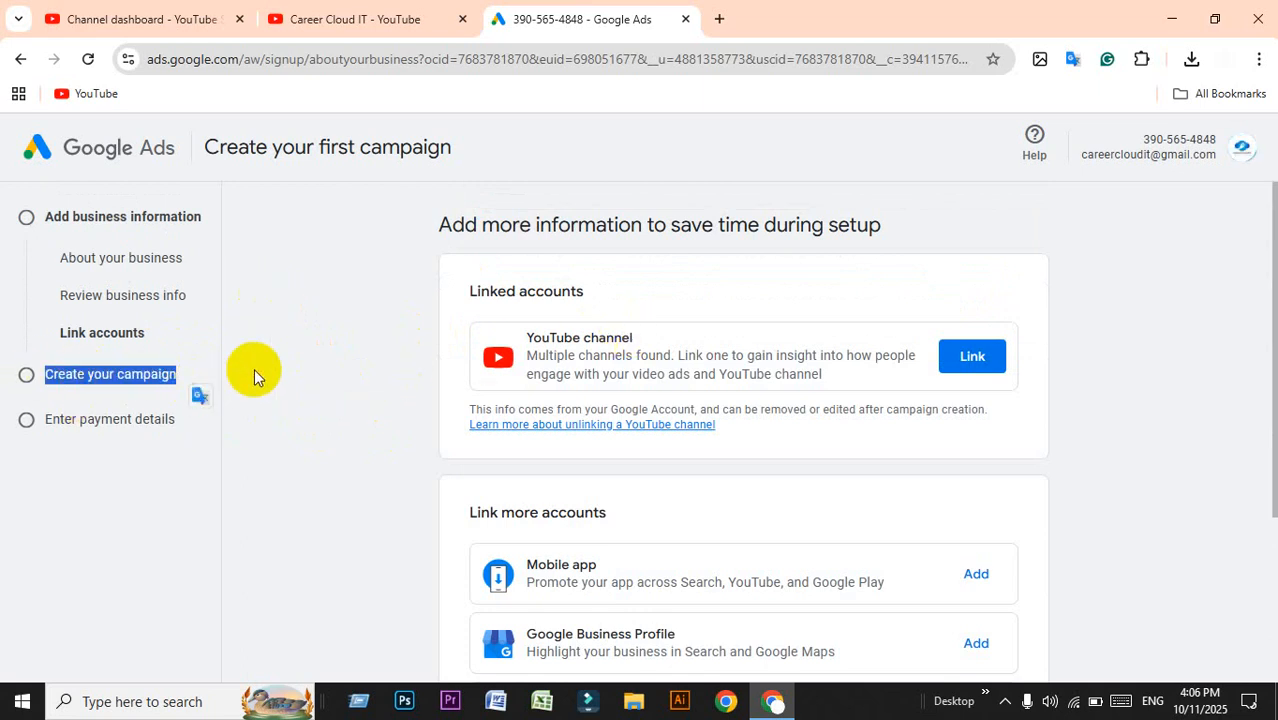
Skip linking further accounts and skip the advertising objective to reach the campaign type choice.
left_click(313, 362)
scroll(371, 419, "down", 3)
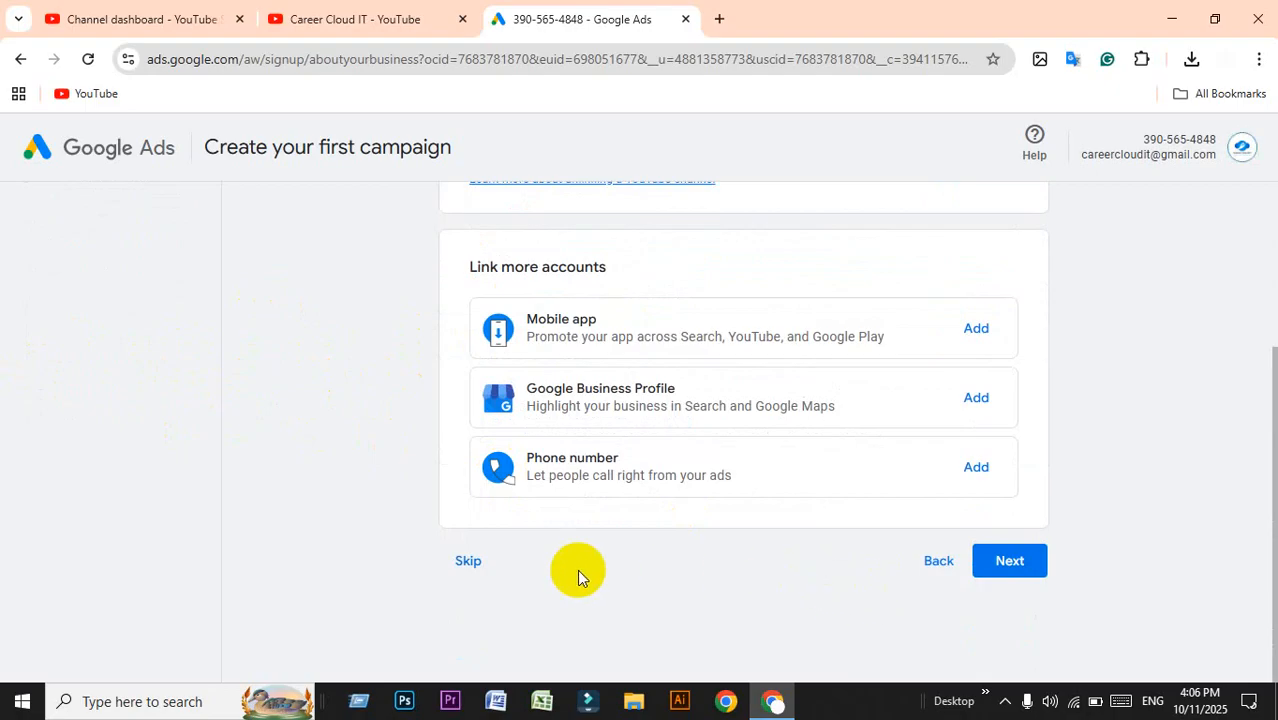
left_click(466, 565)
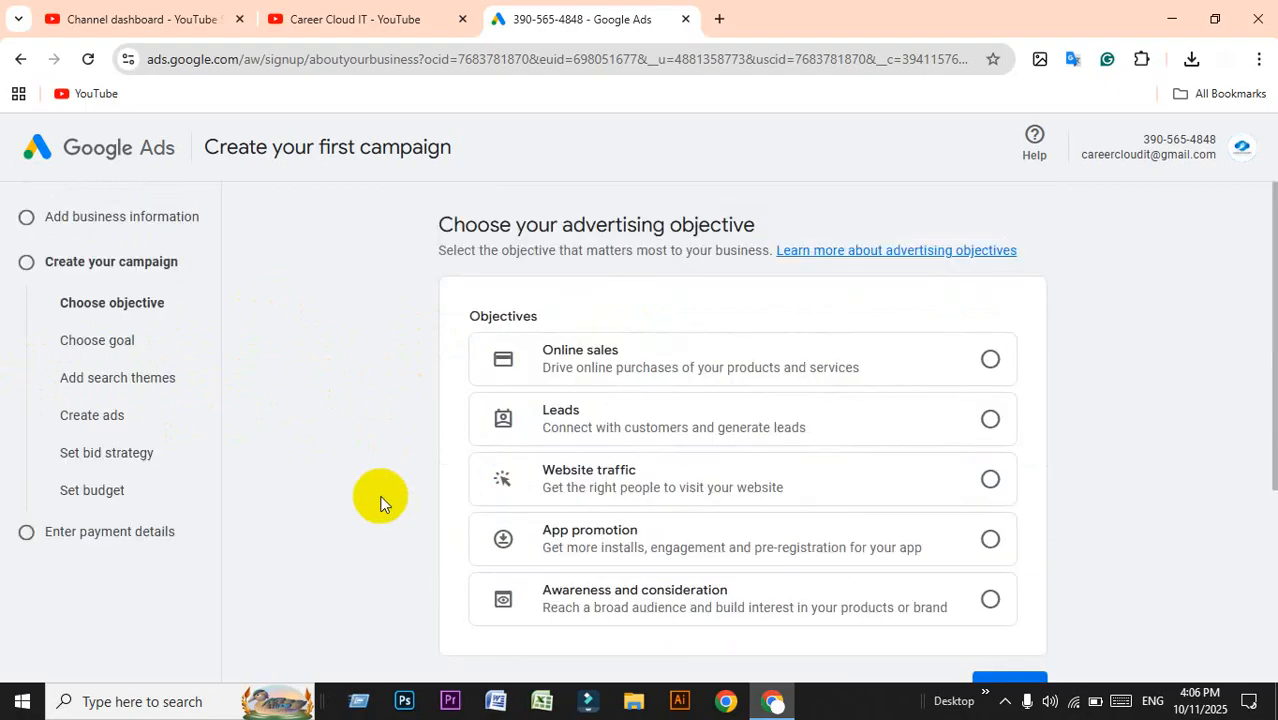
scroll(380, 502, "down", 1)
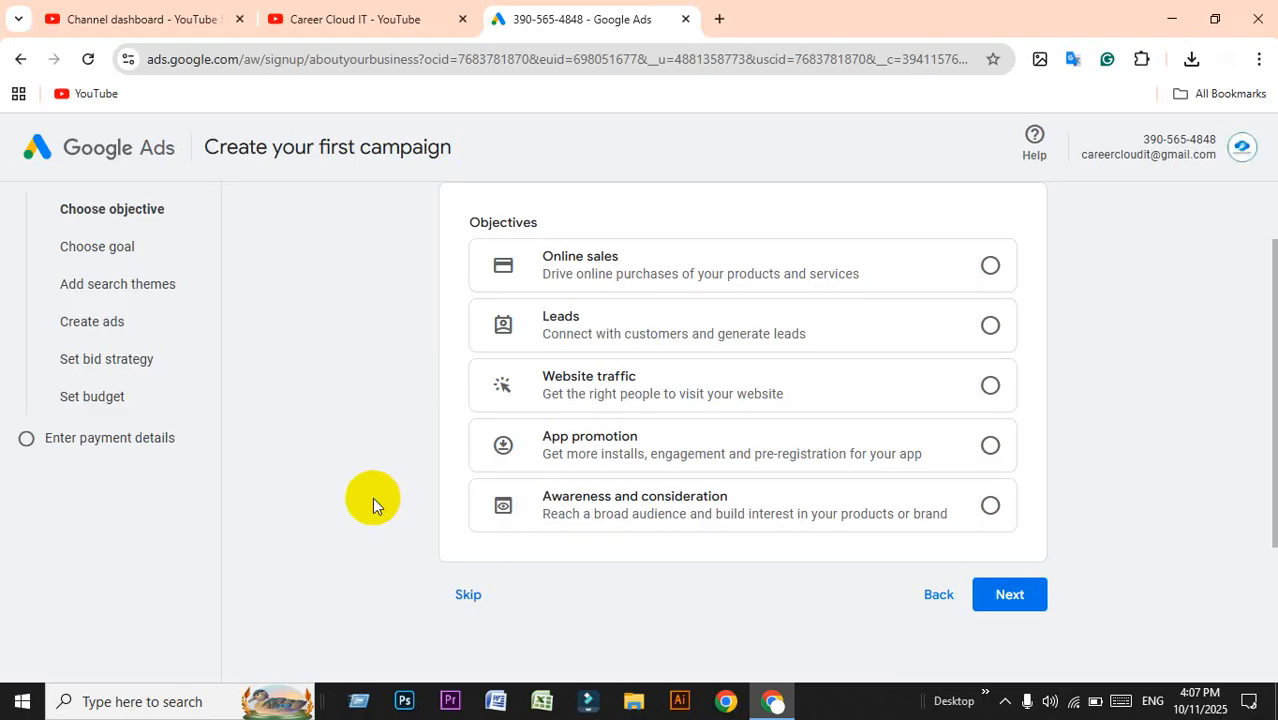
left_click(468, 592)
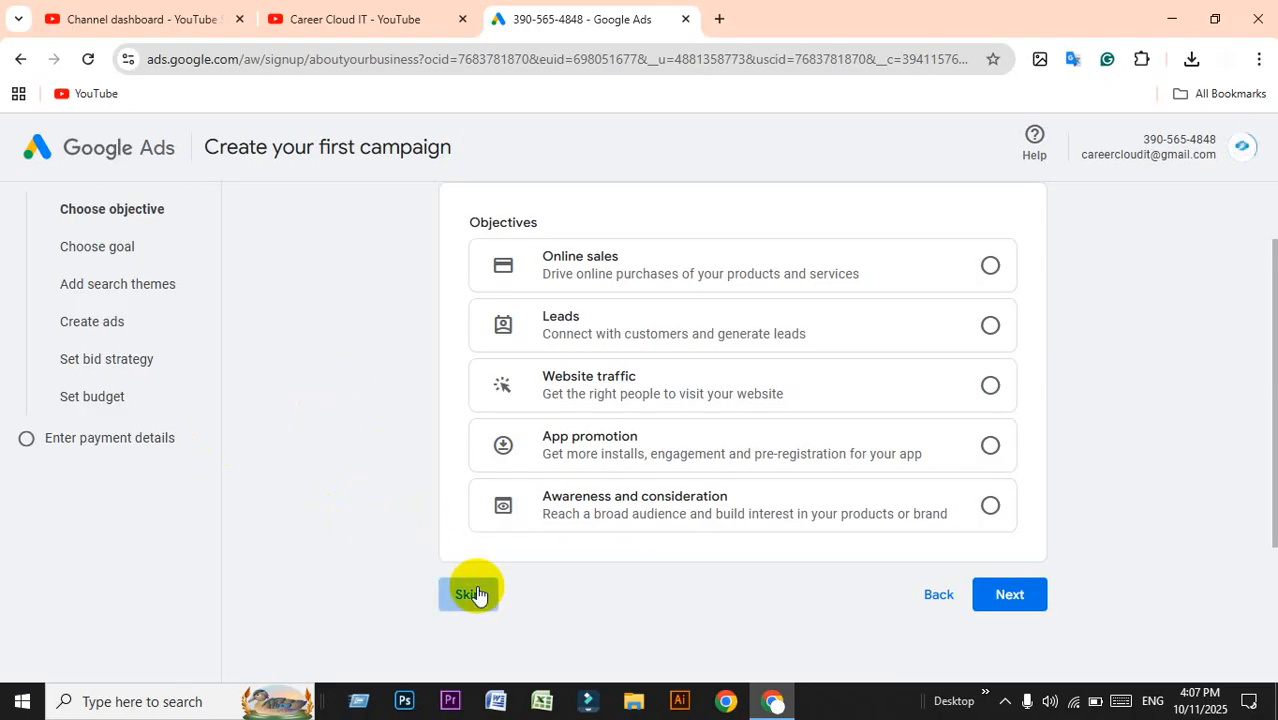
Choose Video instead of Search as the campaign type.
scroll(980, 468, "up", 1)
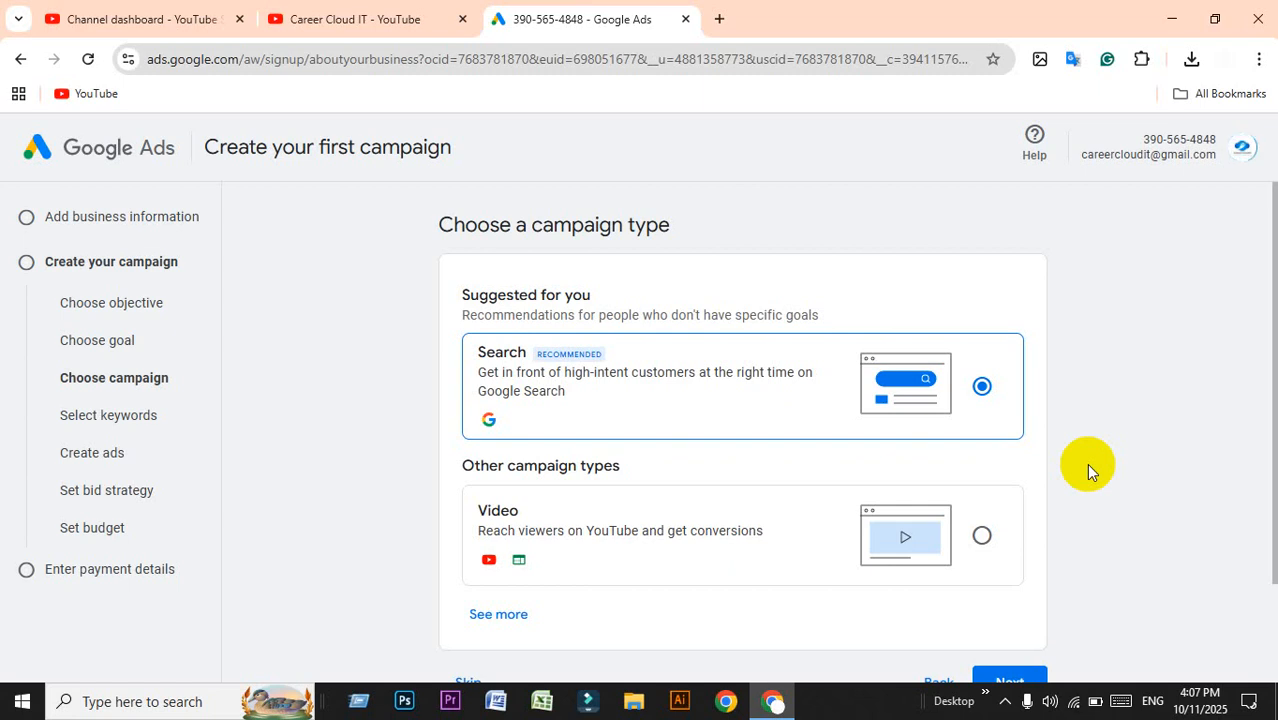
scroll(1086, 463, "down", 1)
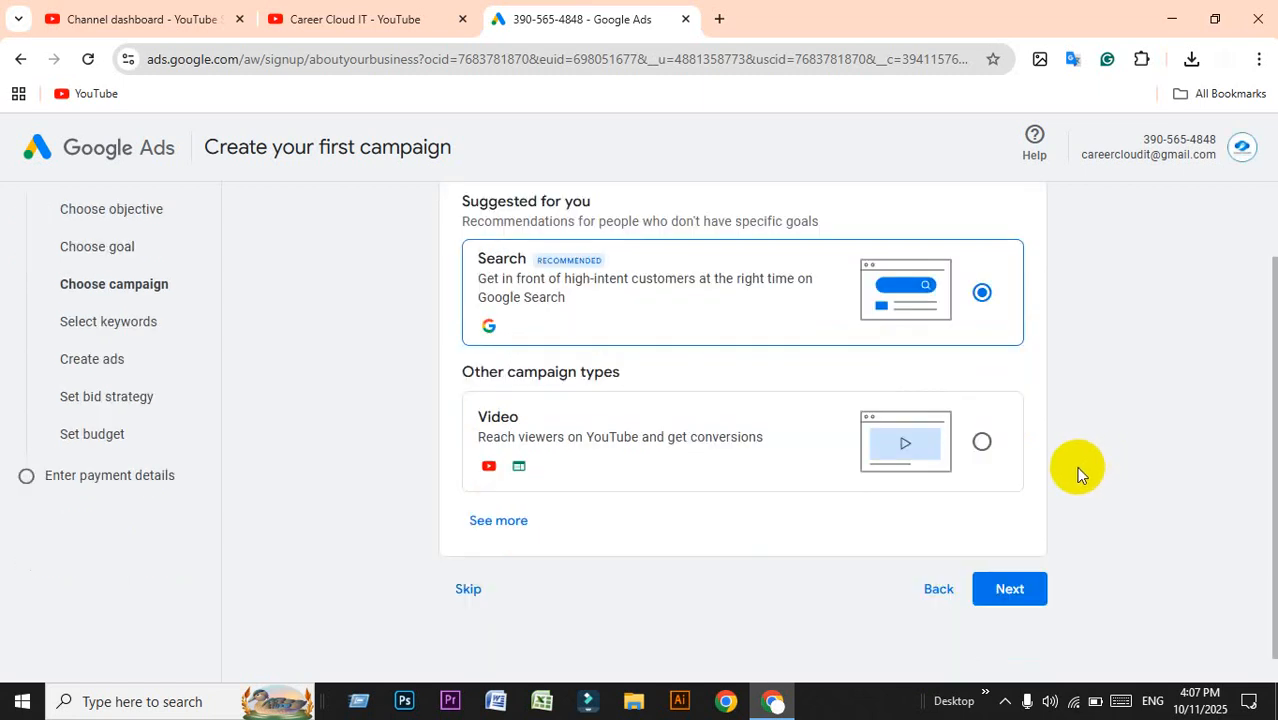
left_click(981, 441)
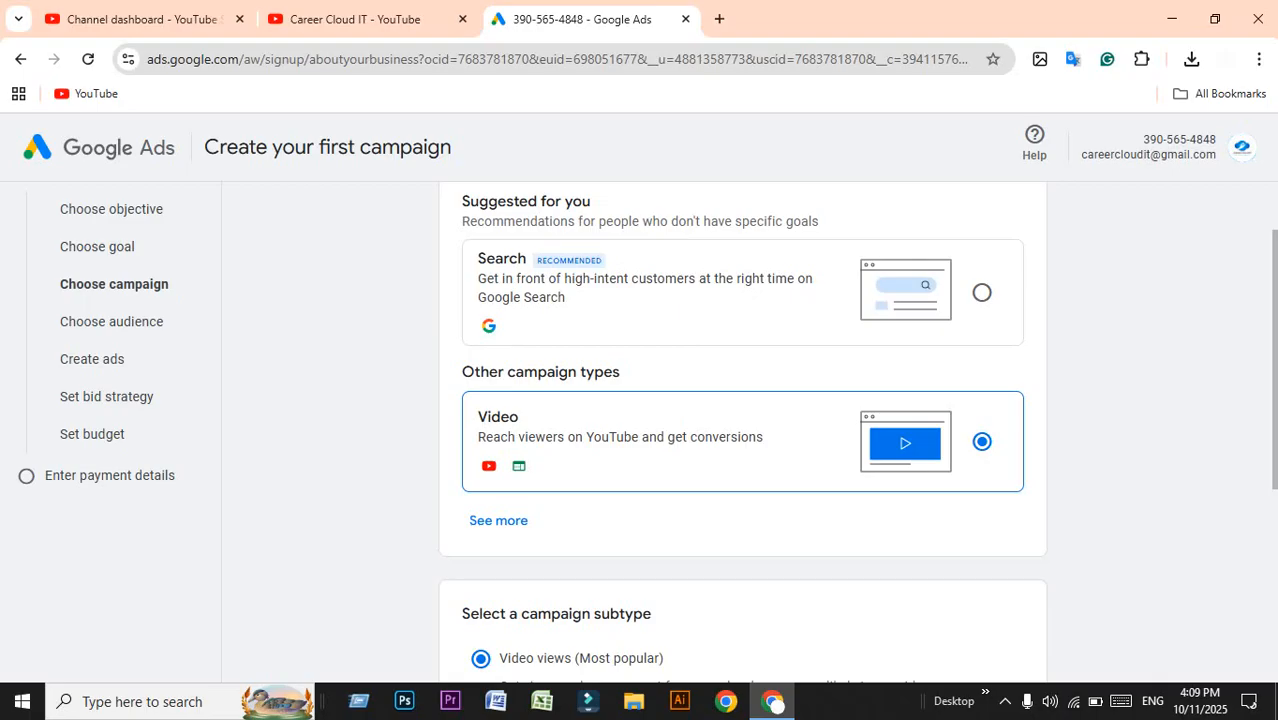
Enlarge the page to examine the campaign setup stages through Enter payment details, and restore the 100% zoom.
scroll(80, 314, "up", 2)
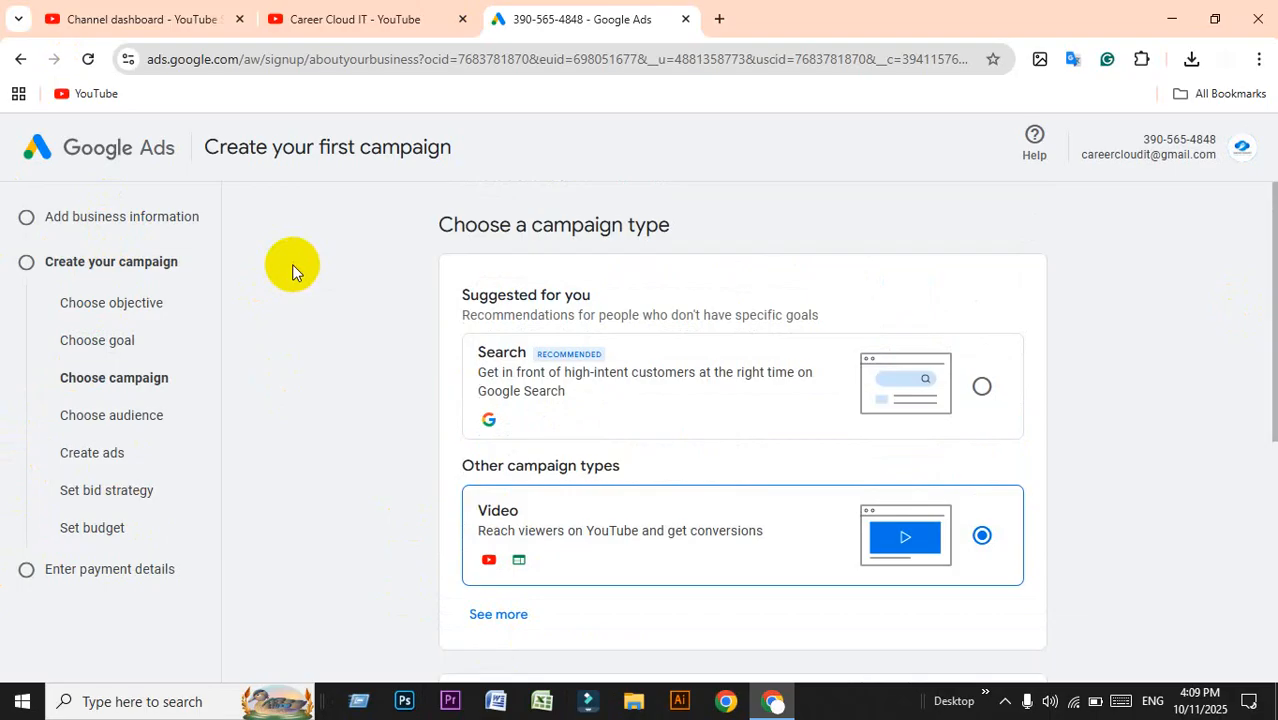
key("ctrl+plus")
key("ctrl+plus")
key("ctrl+plus")
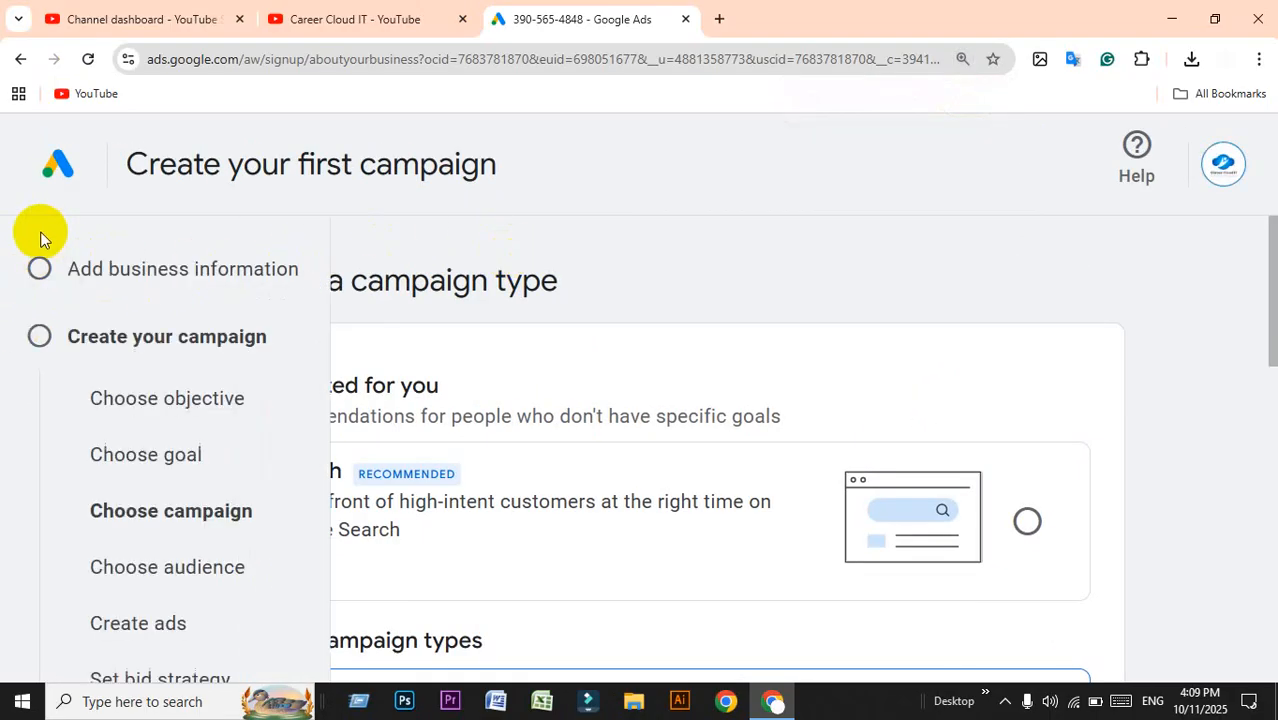
left_click(703, 262)
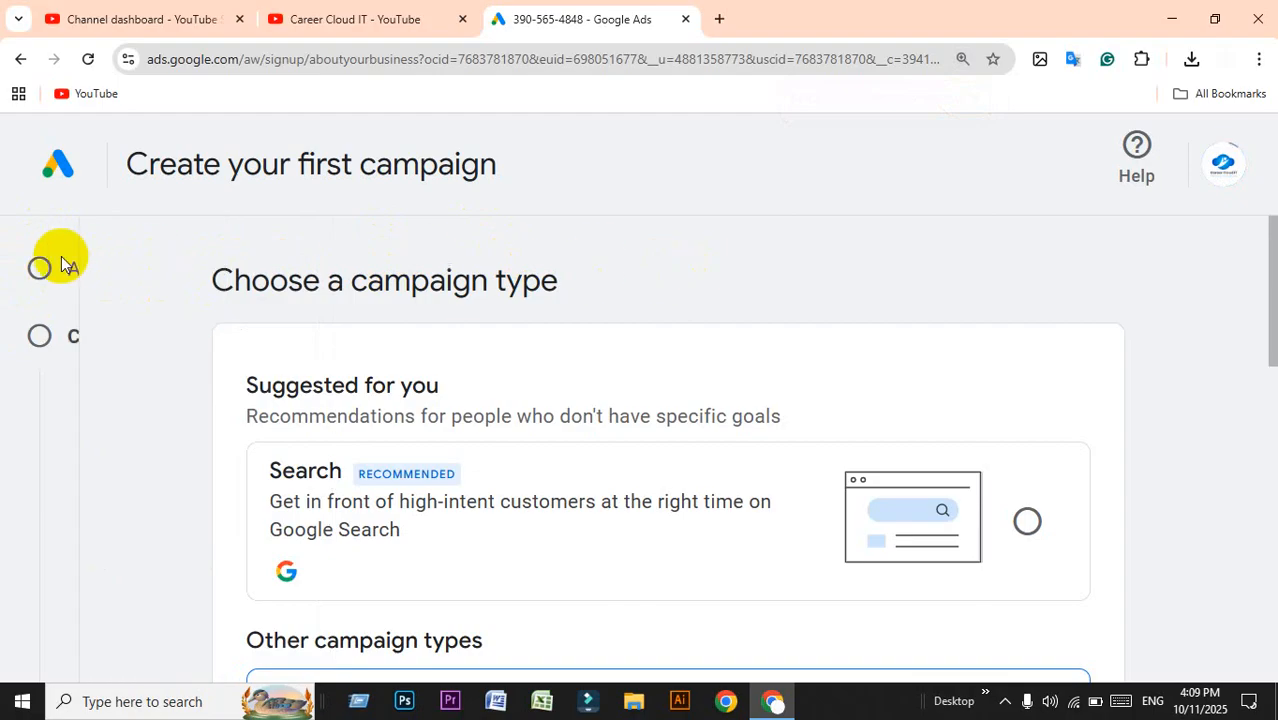
scroll(150, 445, "down", 10)
scroll(157, 458, "up", 10)
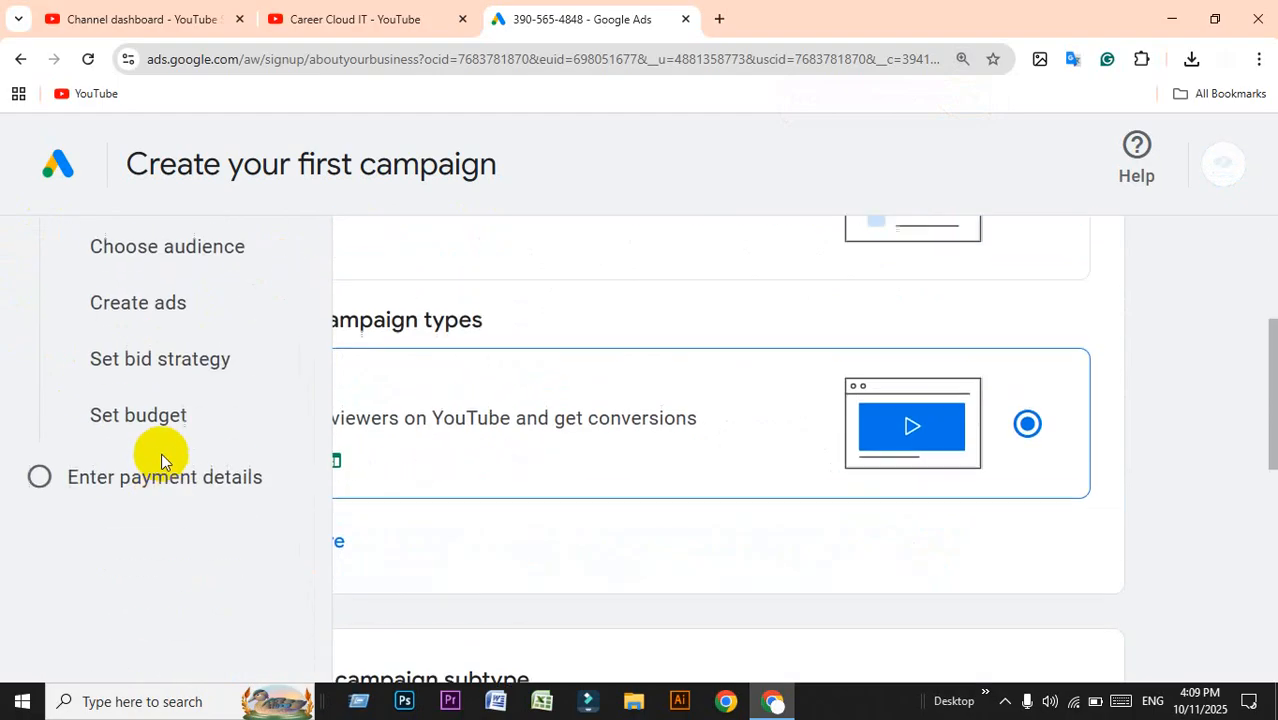
left_click(784, 244)
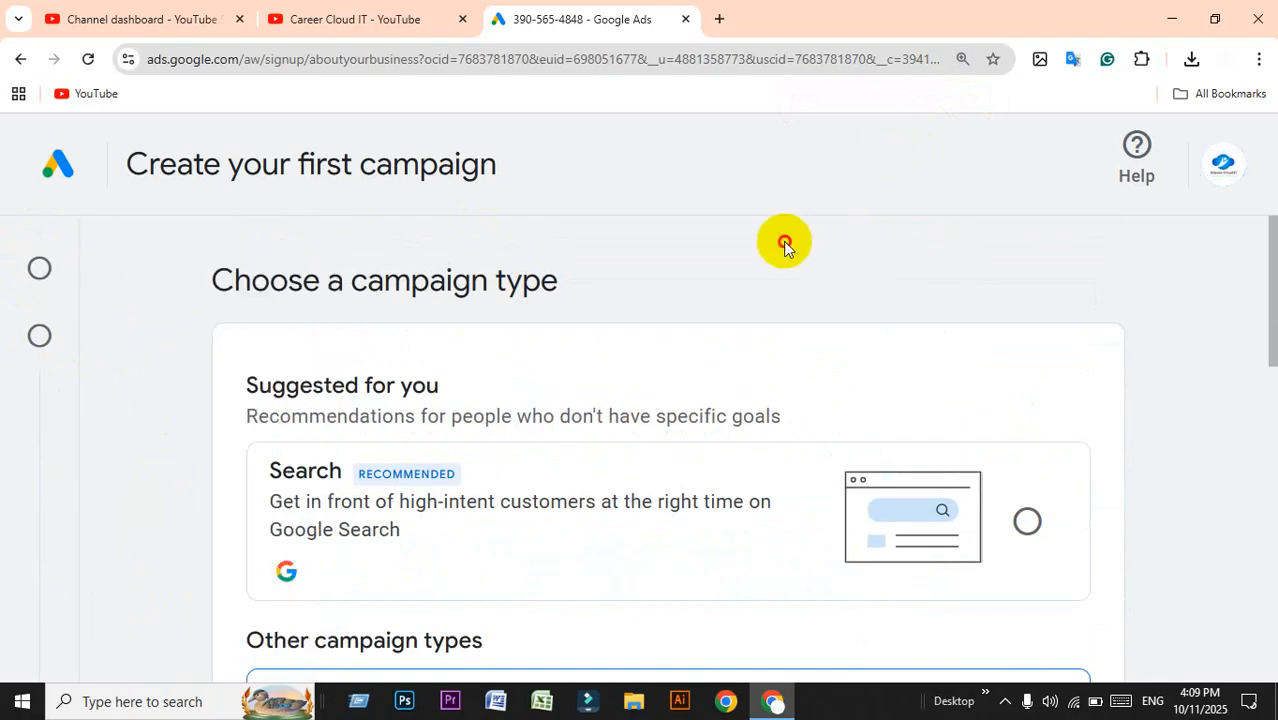
key("ctrl+0")
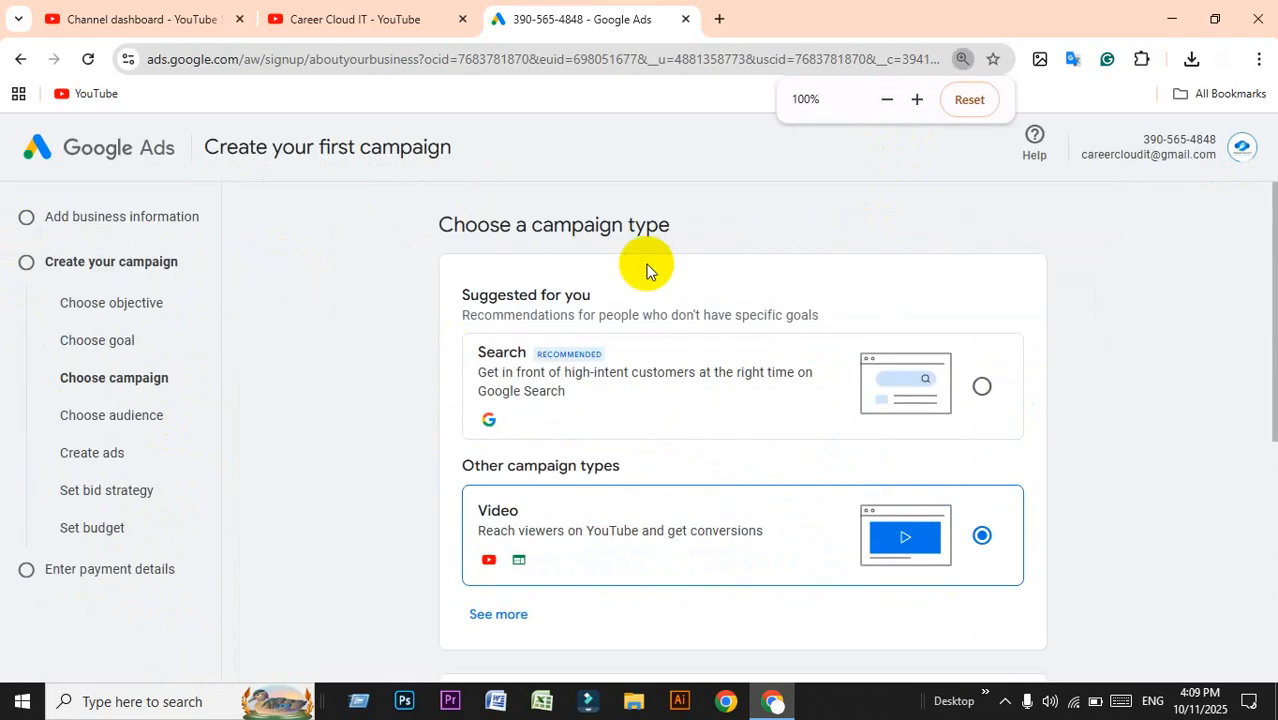
Adjust the page zoom until the form is slightly enlarged, and highlight the Choose campaign stage.
key("ctrl+minus")
key("ctrl+minus")
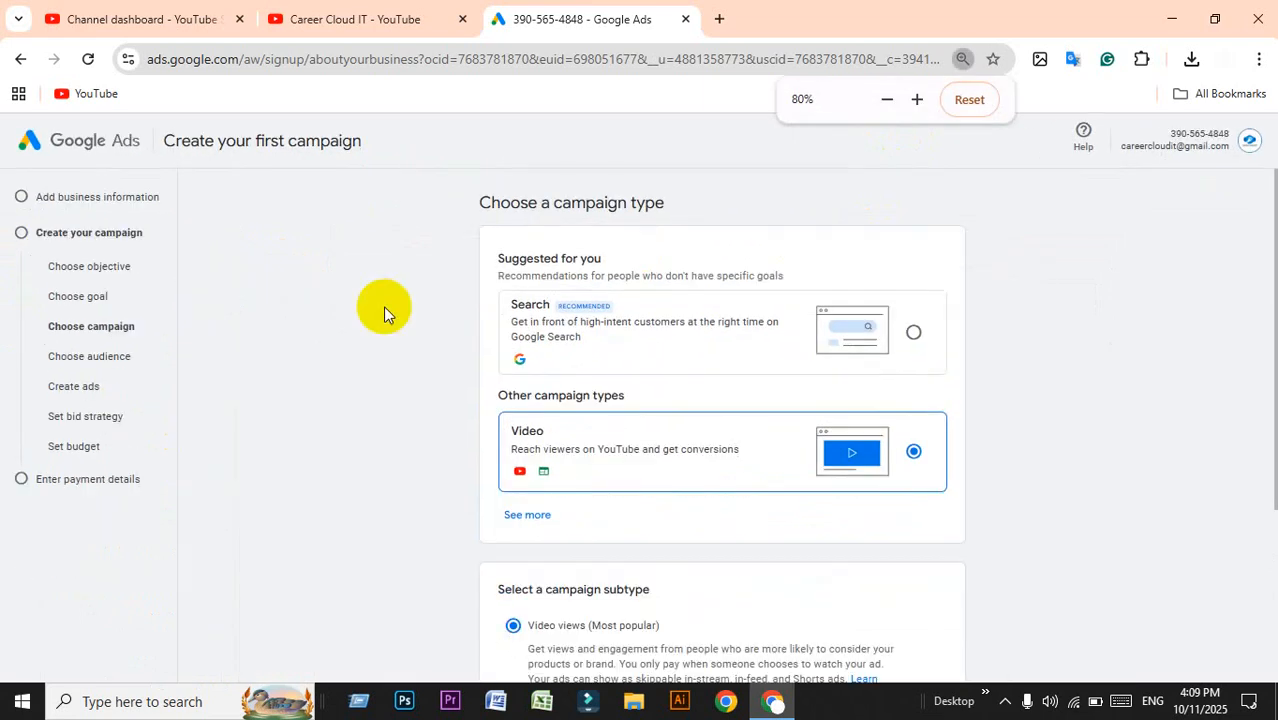
key("ctrl+minus")
key("ctrl+plus")
key("ctrl+plus")
key("ctrl+plus")
key("ctrl+plus")
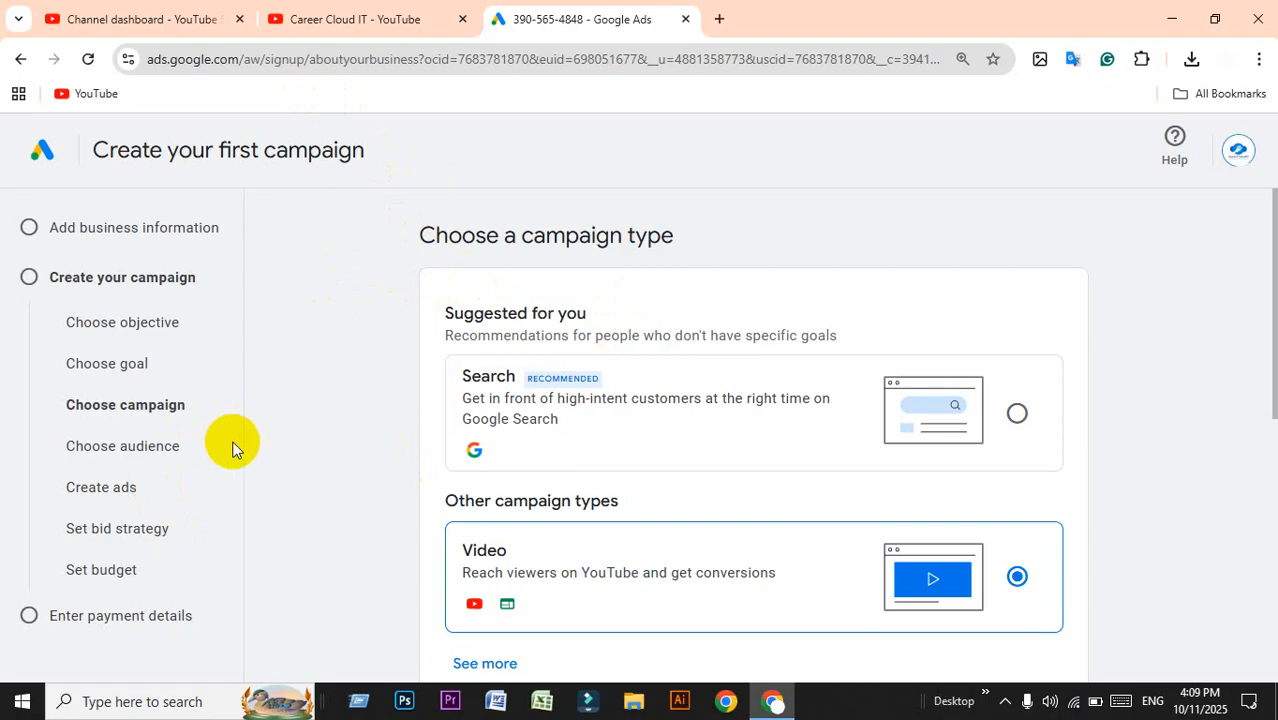
left_click(133, 404)
triple_click(133, 404)
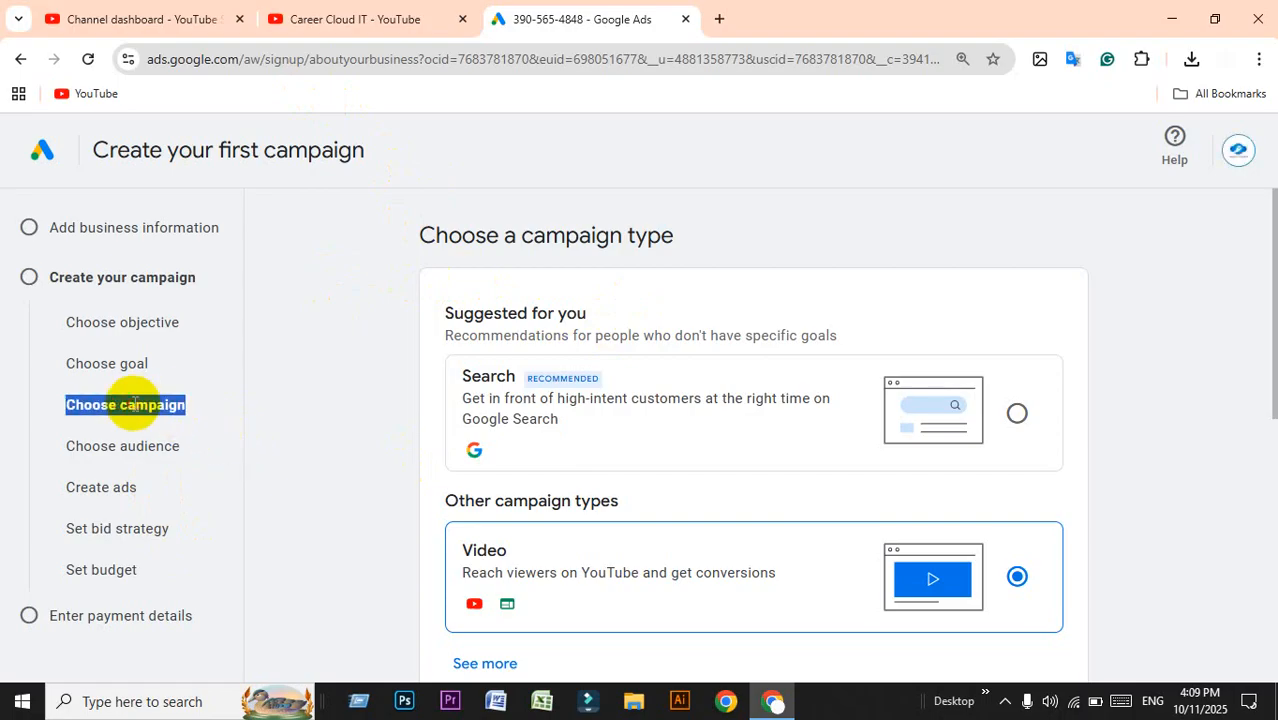
left_click(287, 398)
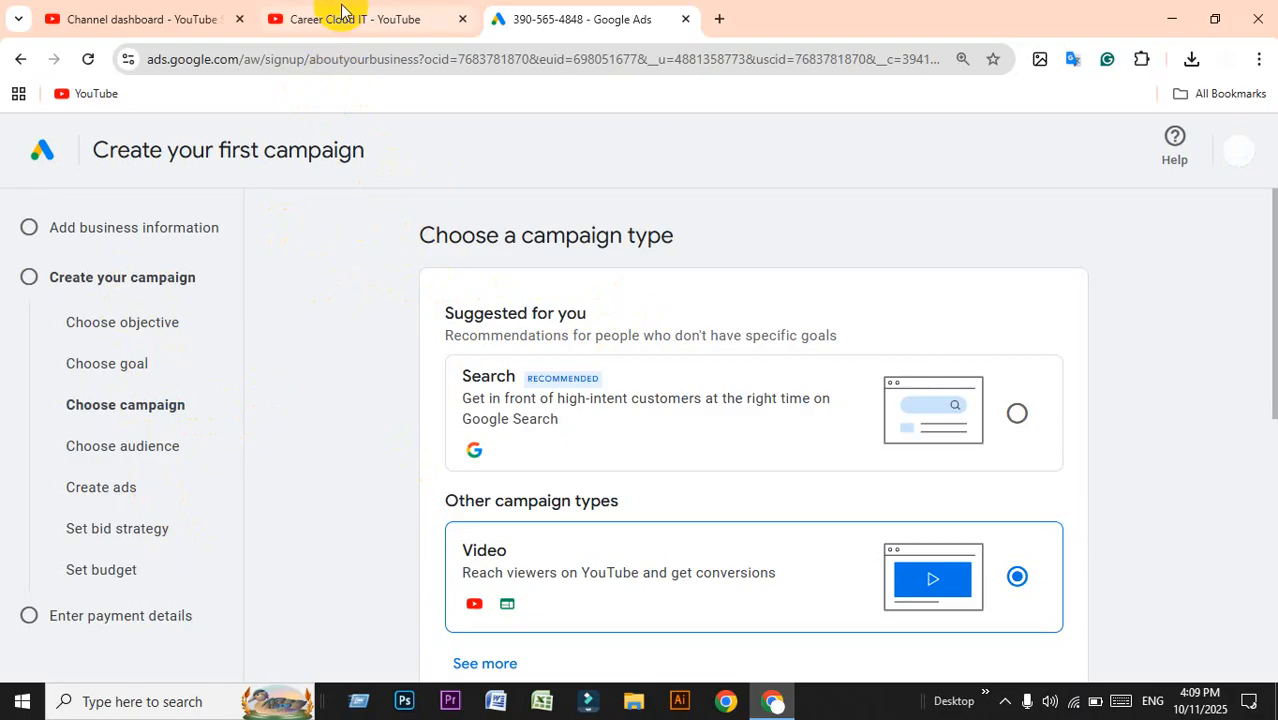
Look at the Career Cloud IT channel page on YouTube, return to the Google Ads form and highlight the Create your campaign stage.
mouse_move(340, 14)
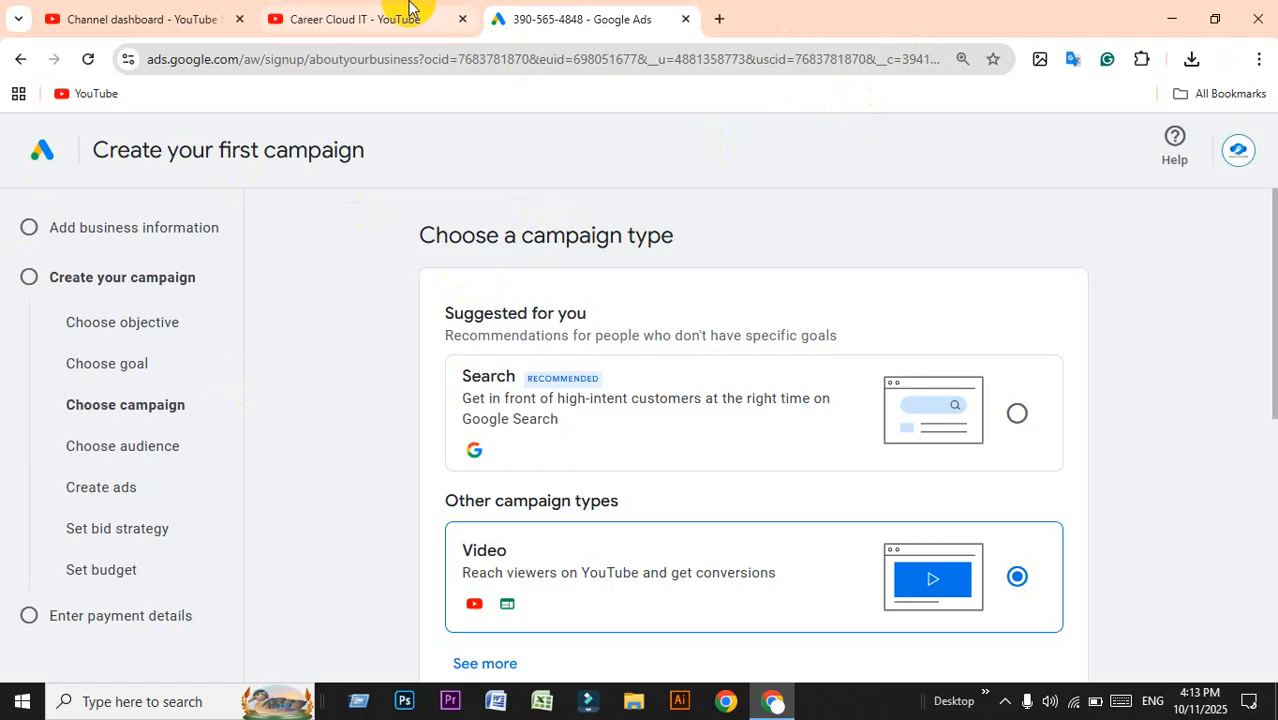
left_click_drag(365, 247, 742, 245)
left_click(727, 228)
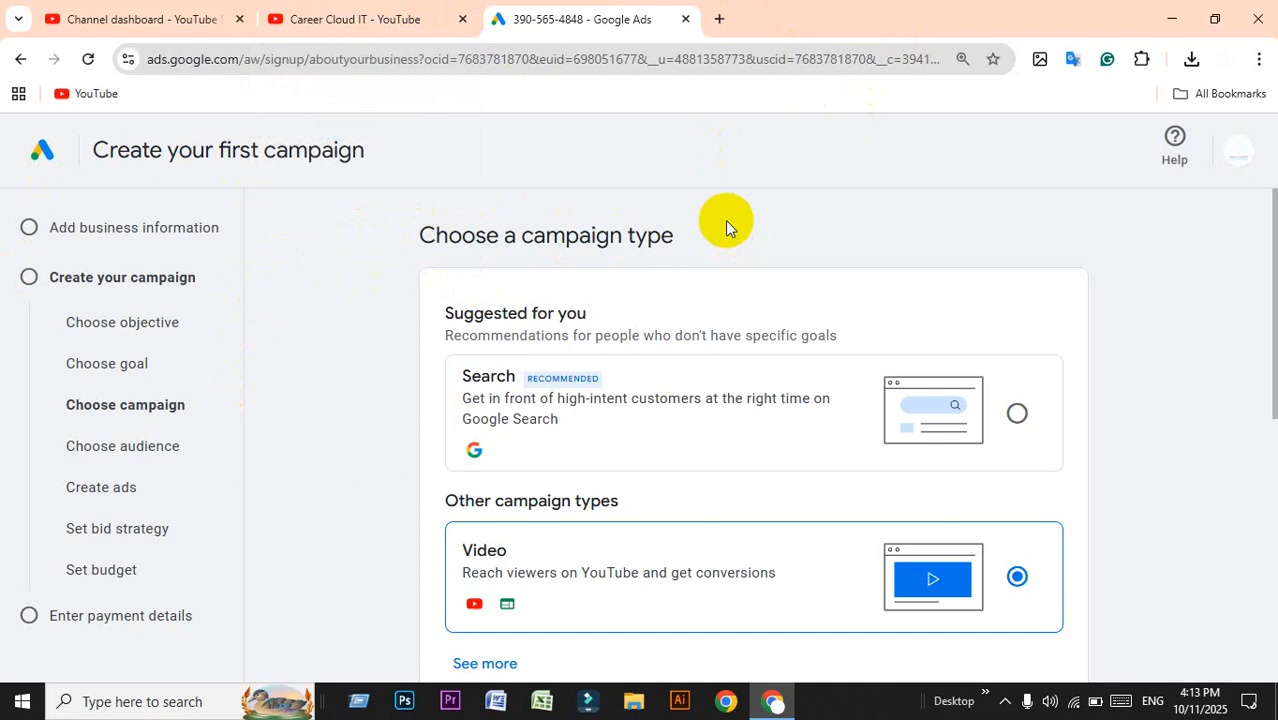
left_click(378, 16)
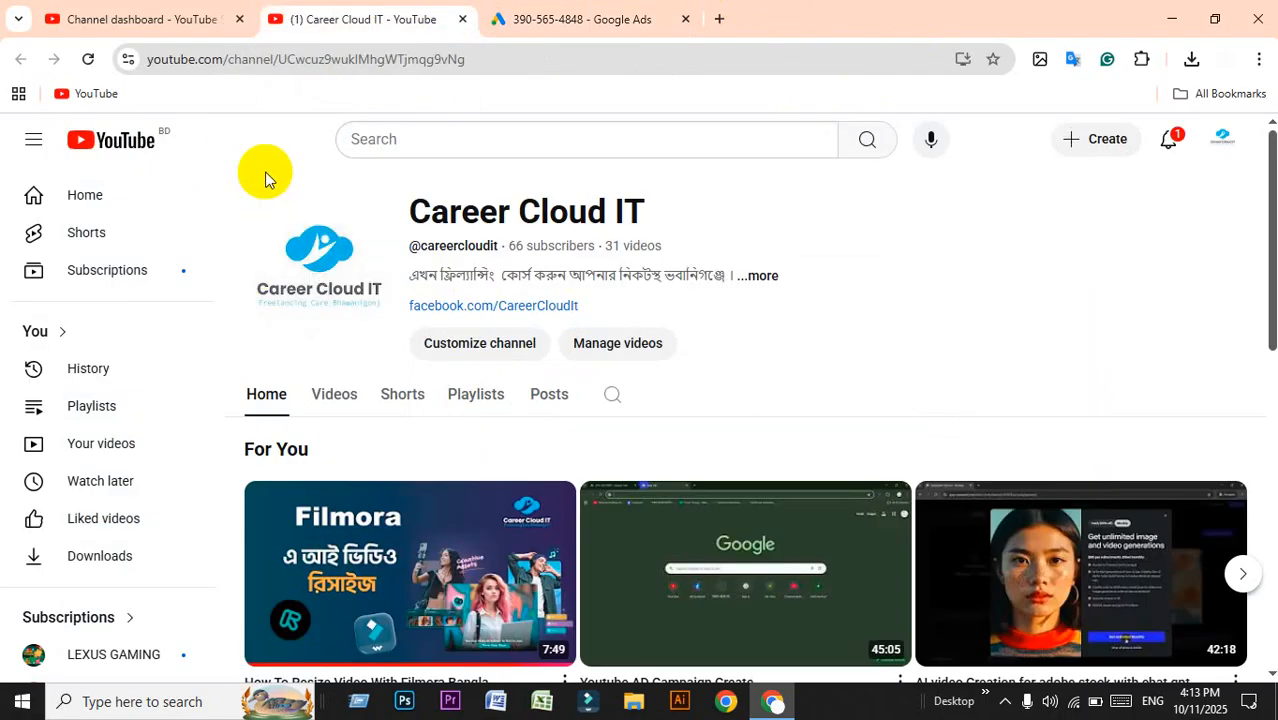
left_click(538, 8)
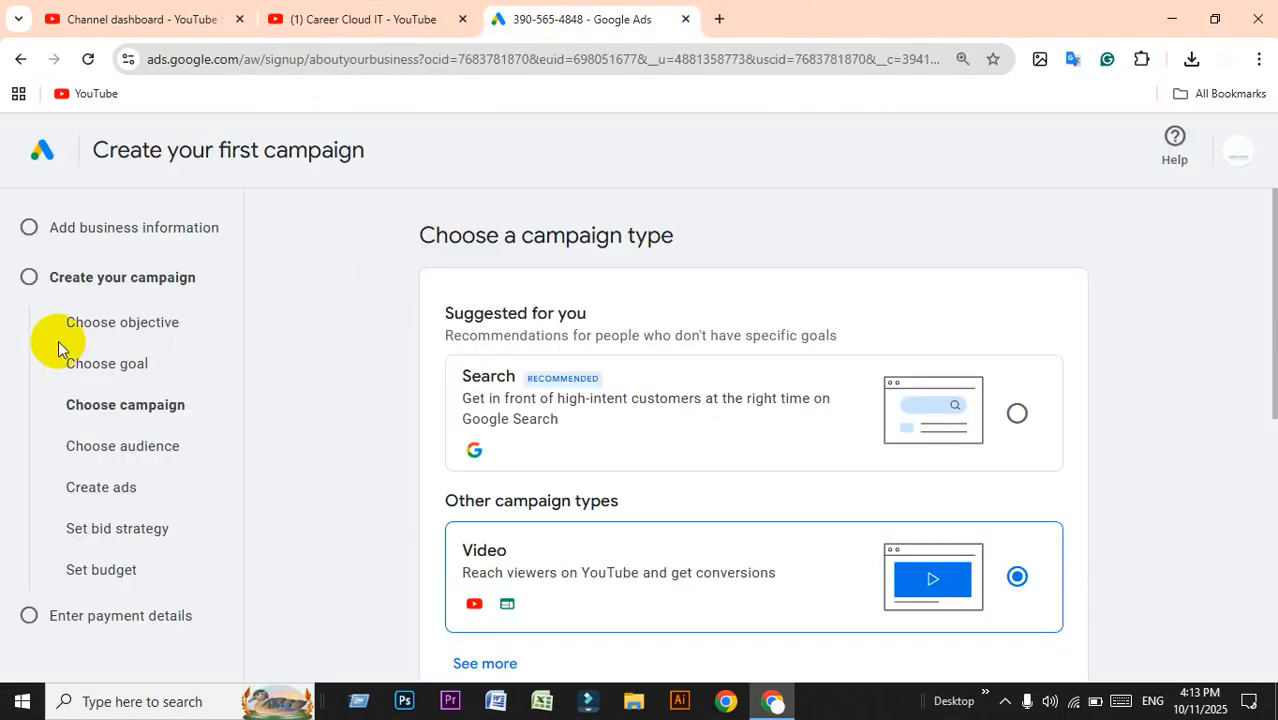
triple_click(127, 280)
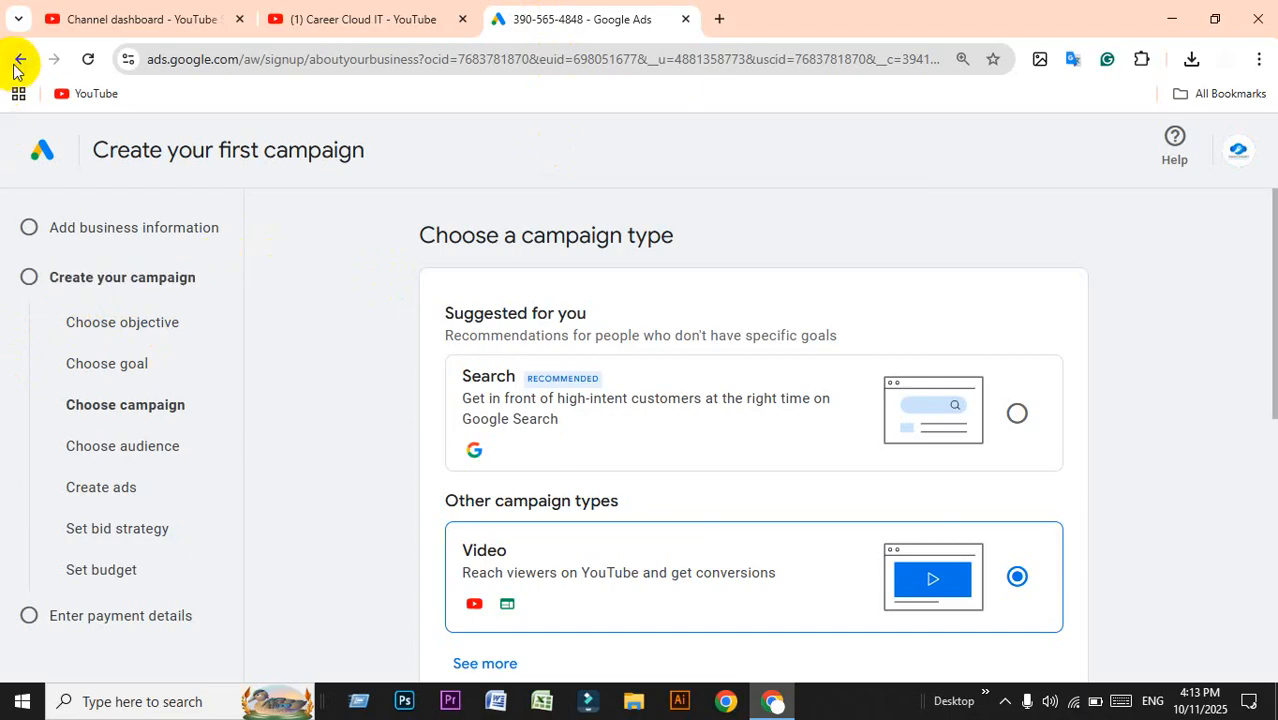
Go back through the campaign setup to the About your business page.
left_click(20, 59)
left_click(20, 60)
left_click(20, 60)
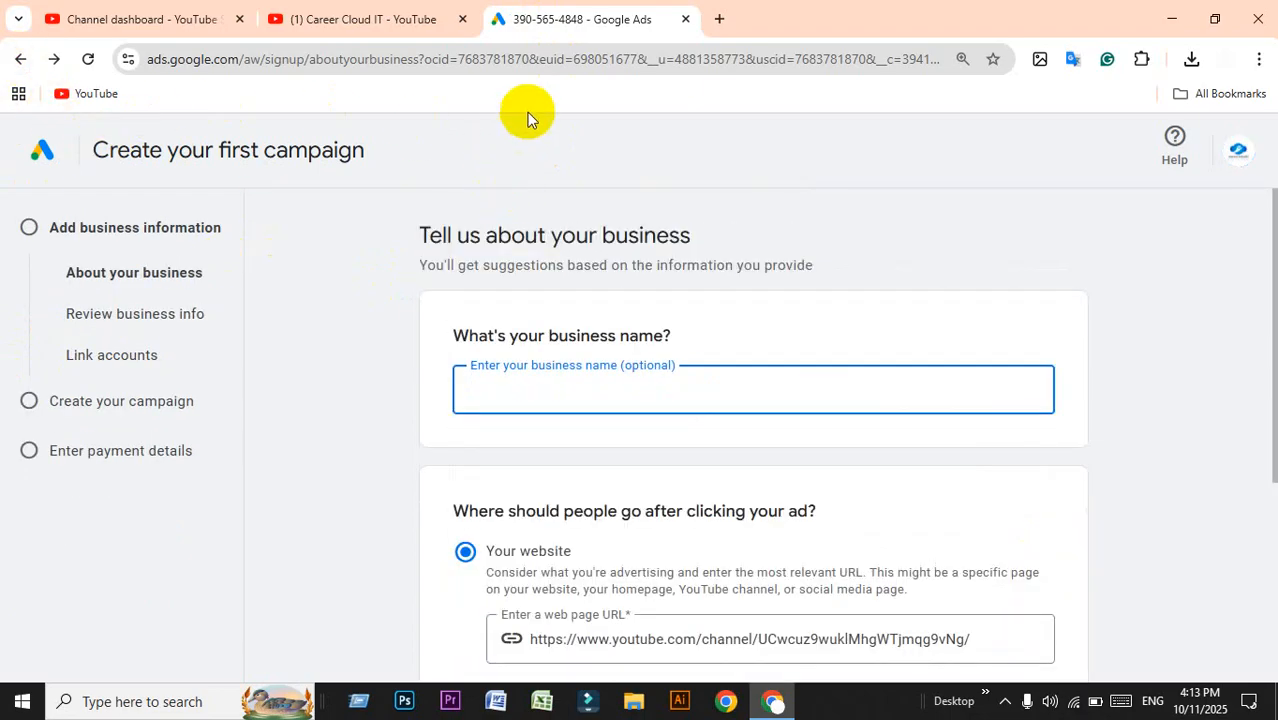
Search Google for "google ads", open the official Google Ads site and sign in to restart the campaign setup.
left_click(572, 55)
type("google ")
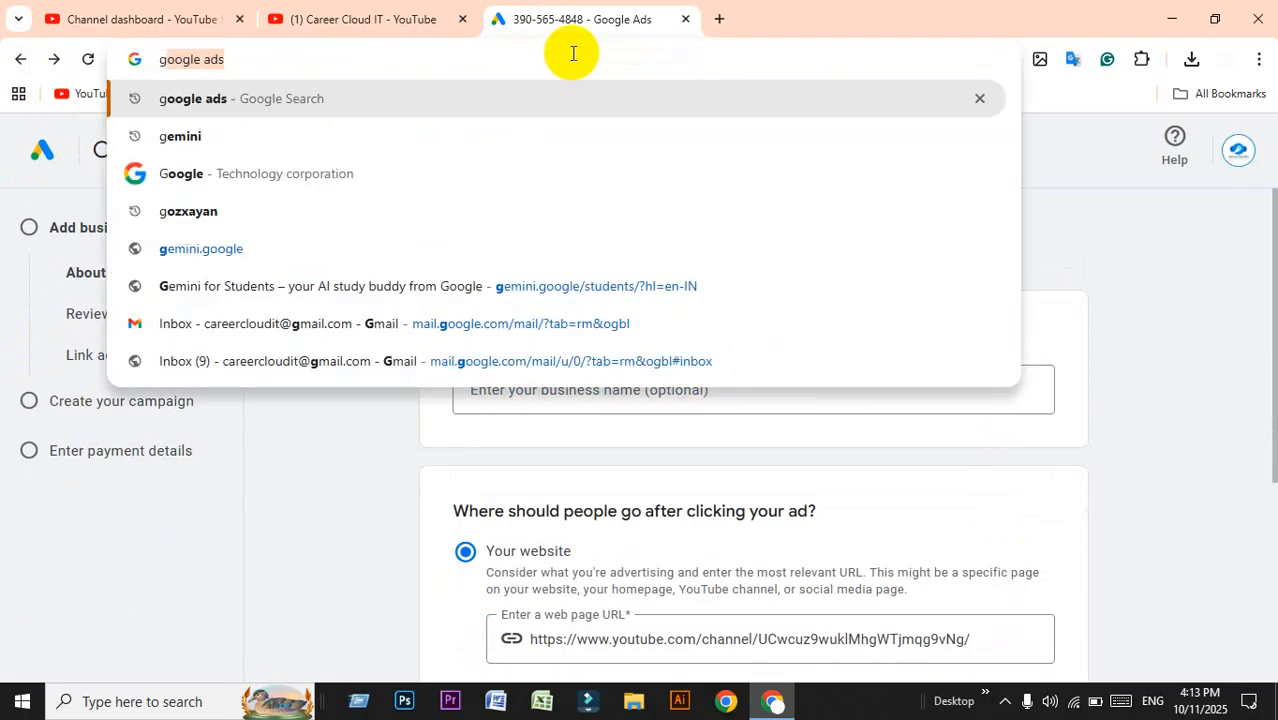
type("ads")
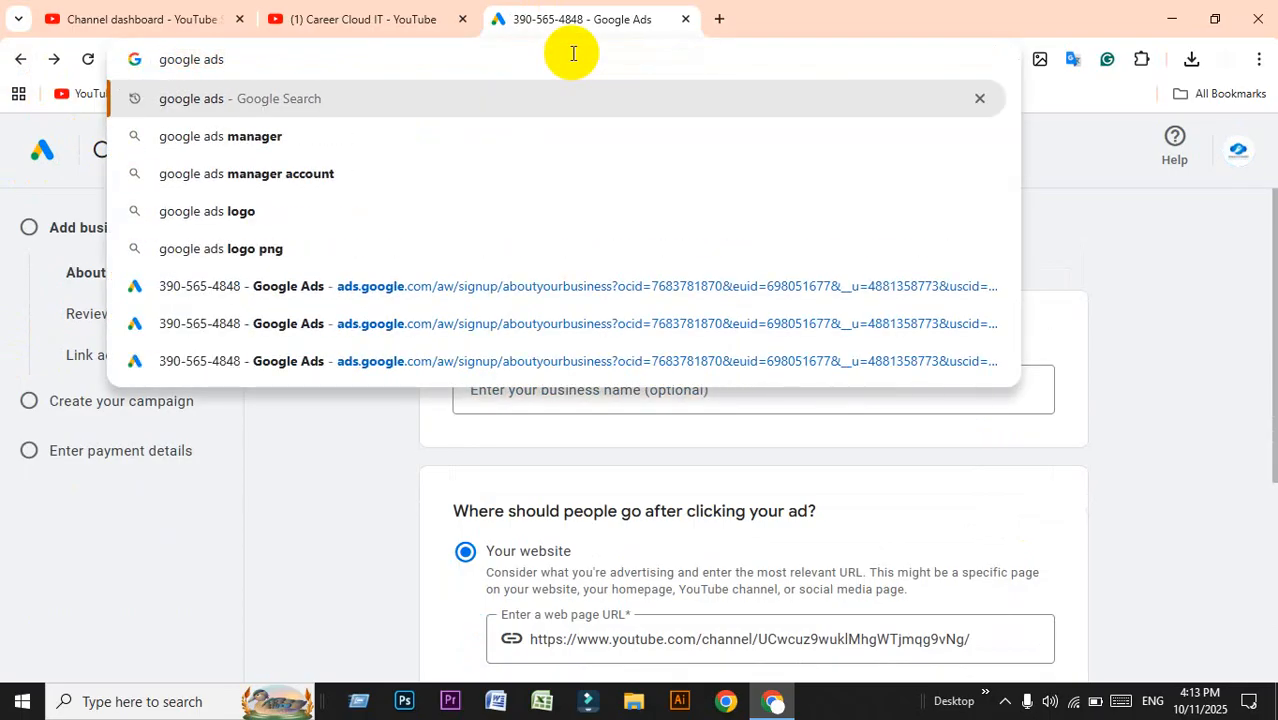
key("Return")
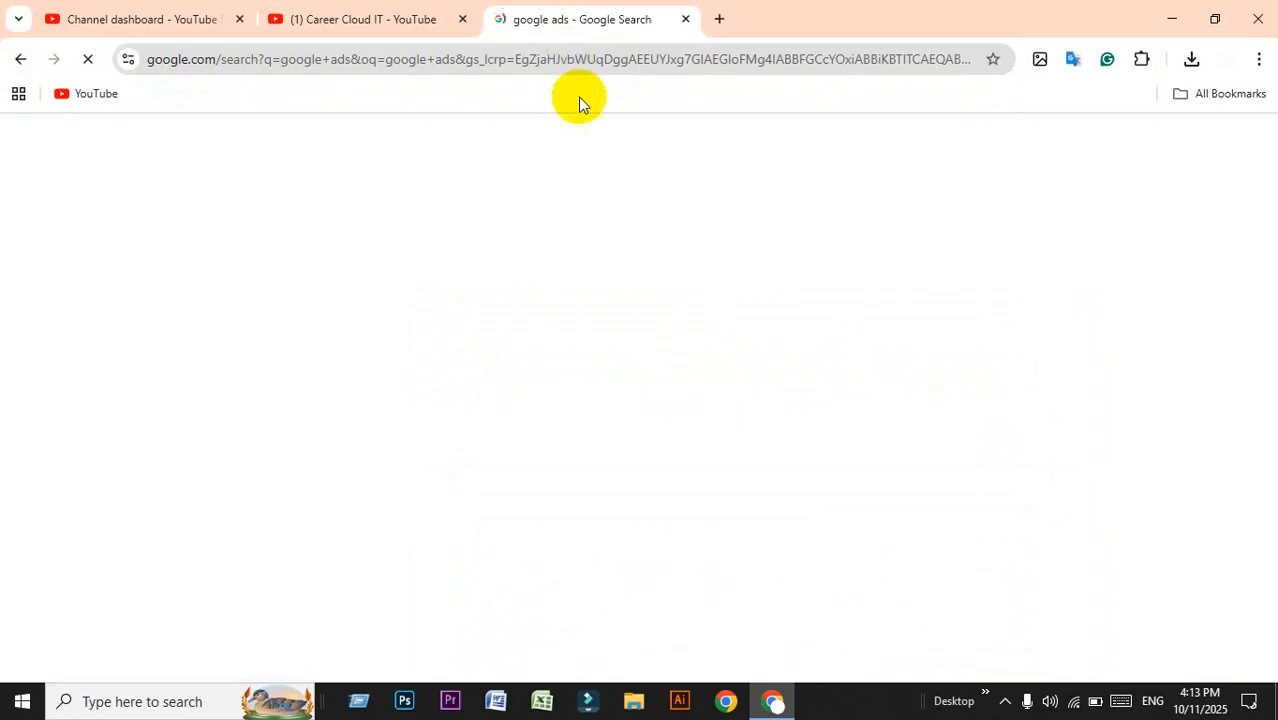
scroll(359, 348, "down", 4)
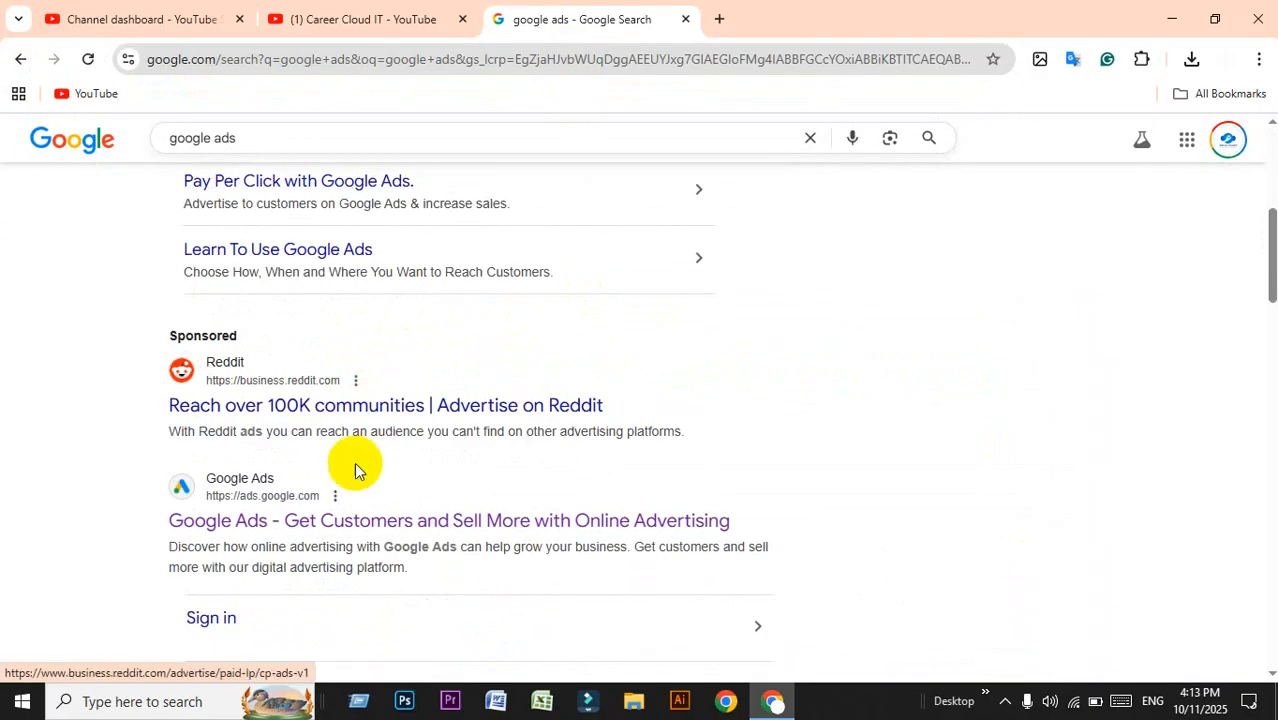
left_click(333, 522)
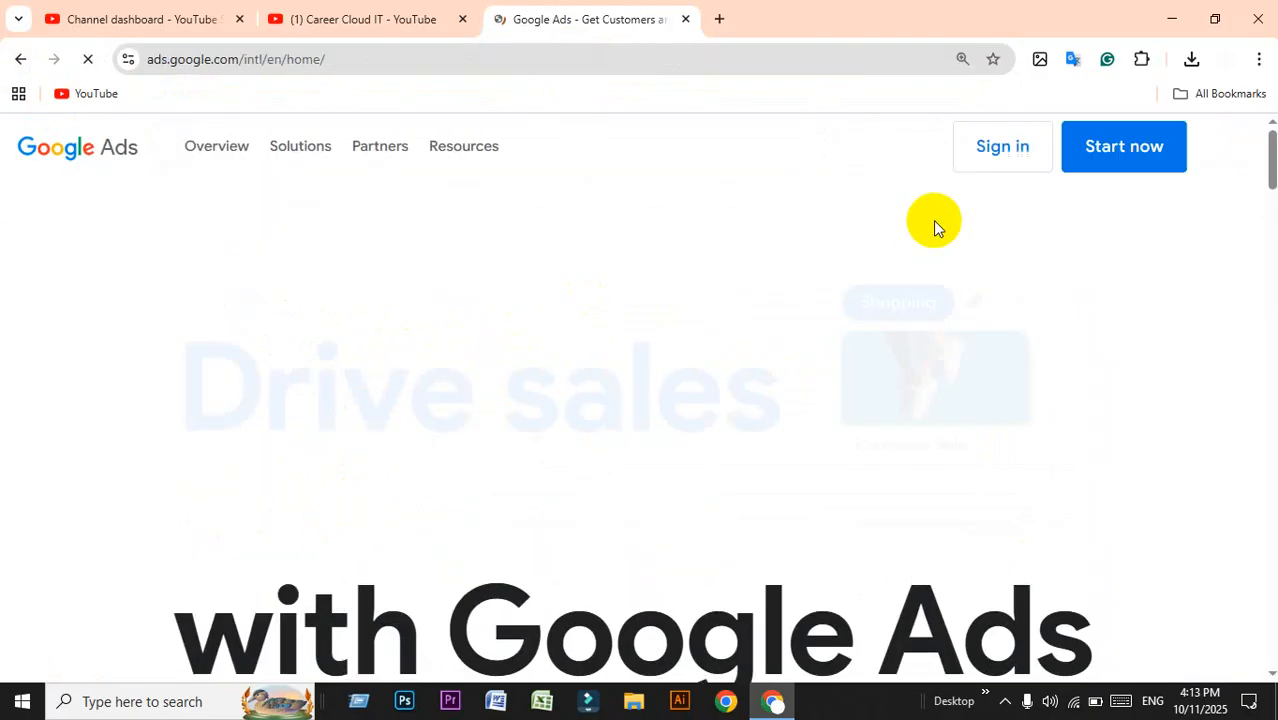
left_click(1027, 160)
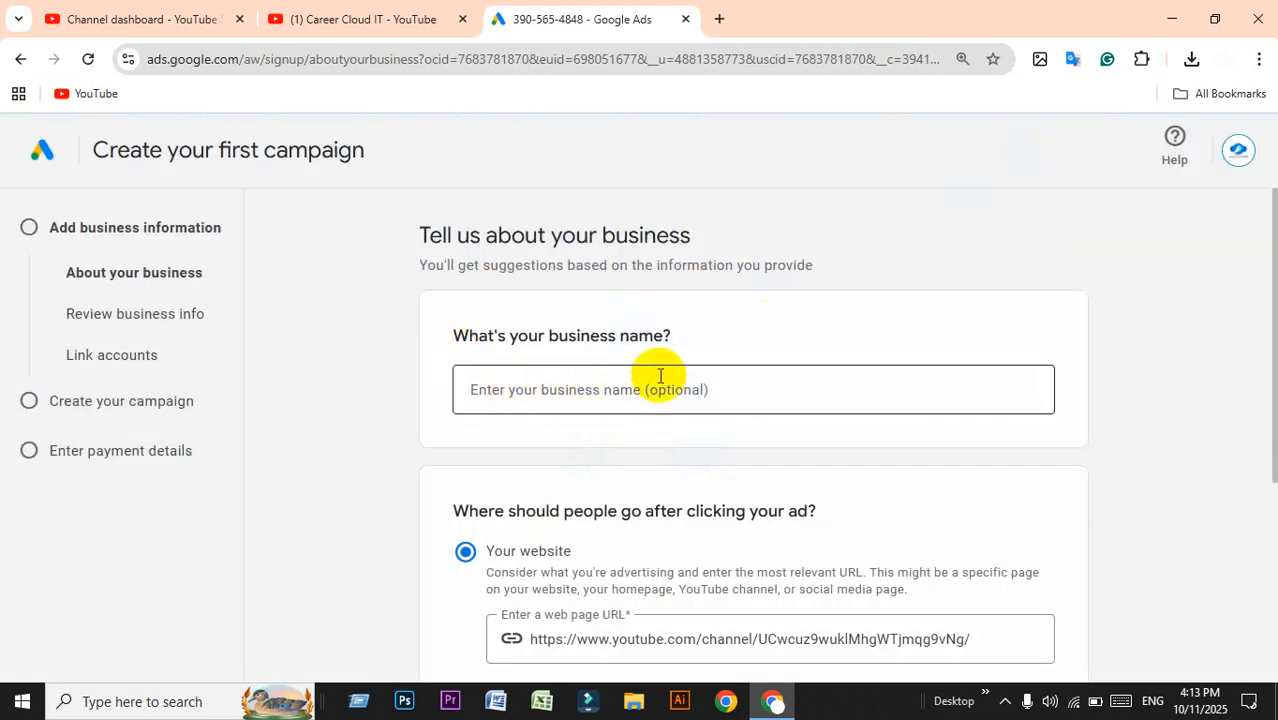
Leave the business name blank, keep the YouTube channel URL as the ad's website and submit the business details.
left_click(713, 389)
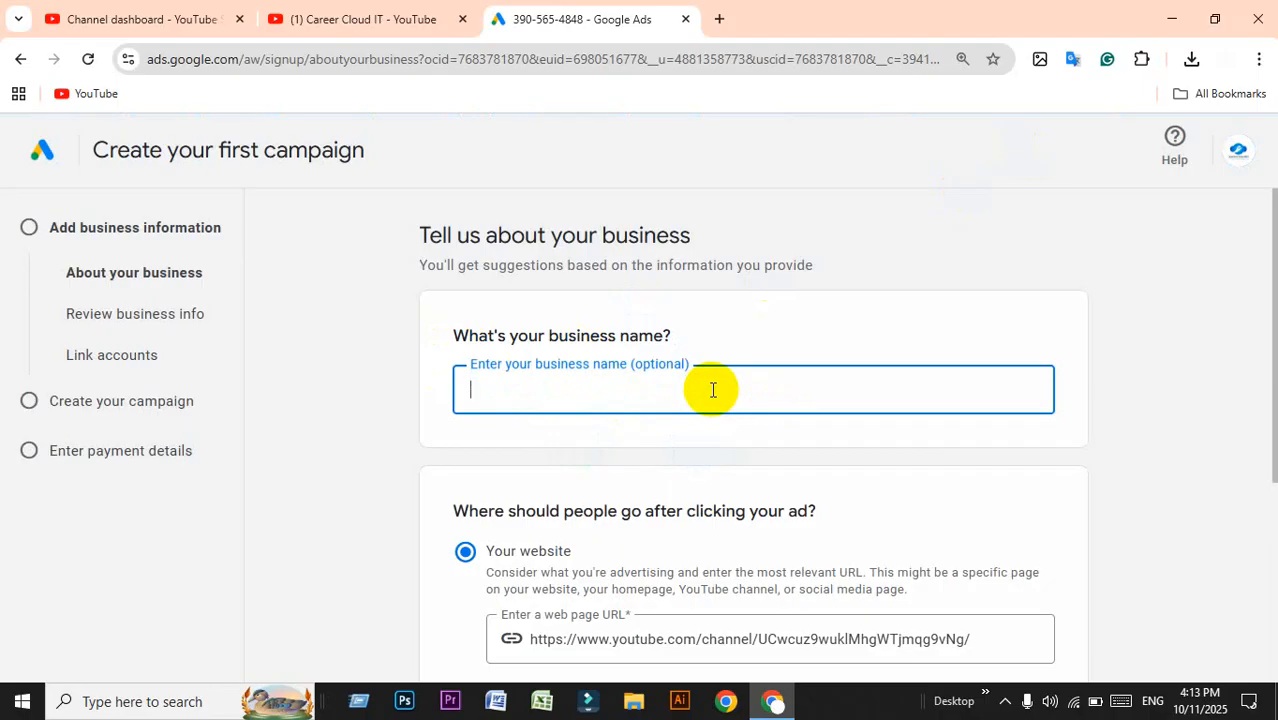
scroll(710, 397, "down", 3)
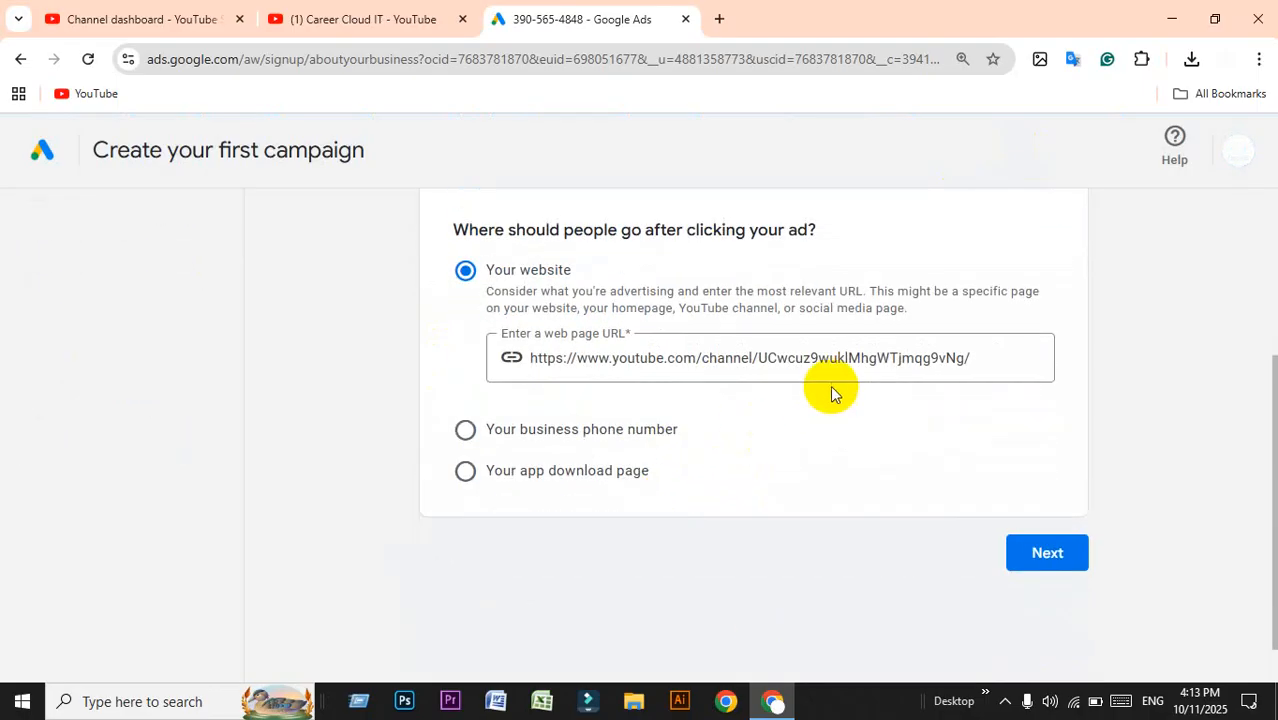
left_click_drag(998, 353, 57, 448)
left_click(242, 416)
left_click(1036, 556)
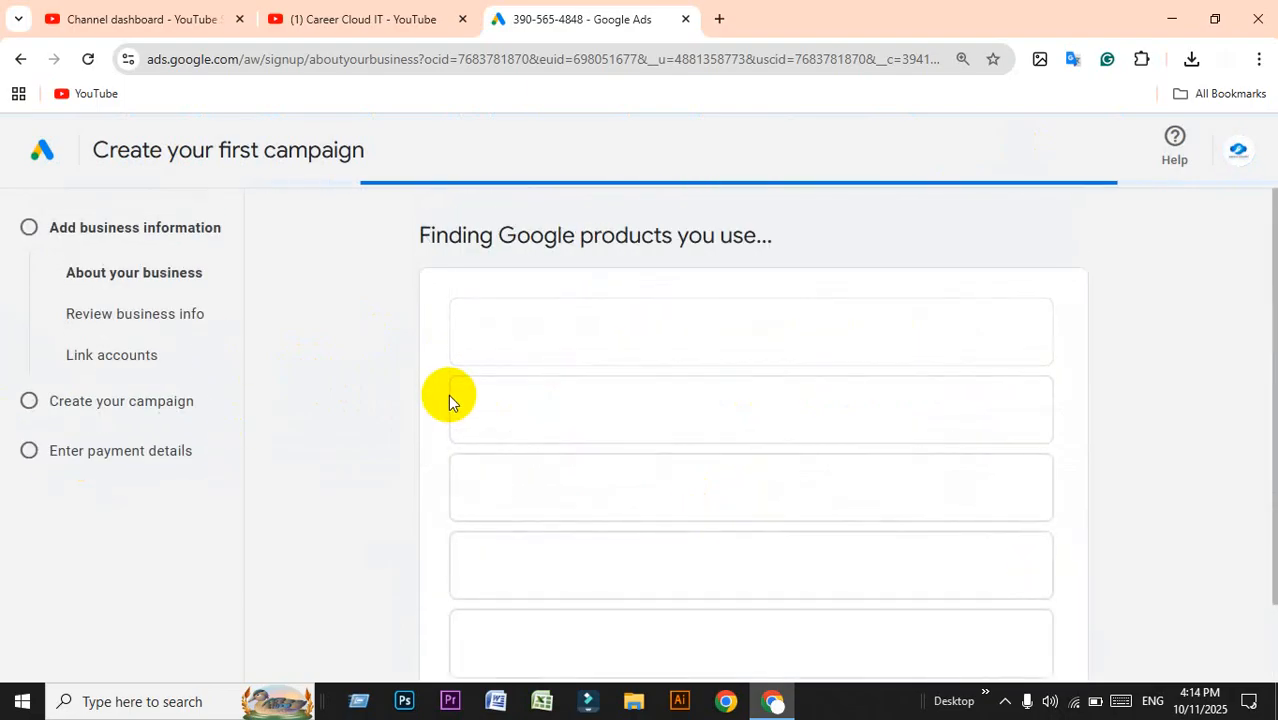
Accept the YouTube channel page as the source for ad assets and skip linking further accounts.
scroll(379, 488, "down", 5)
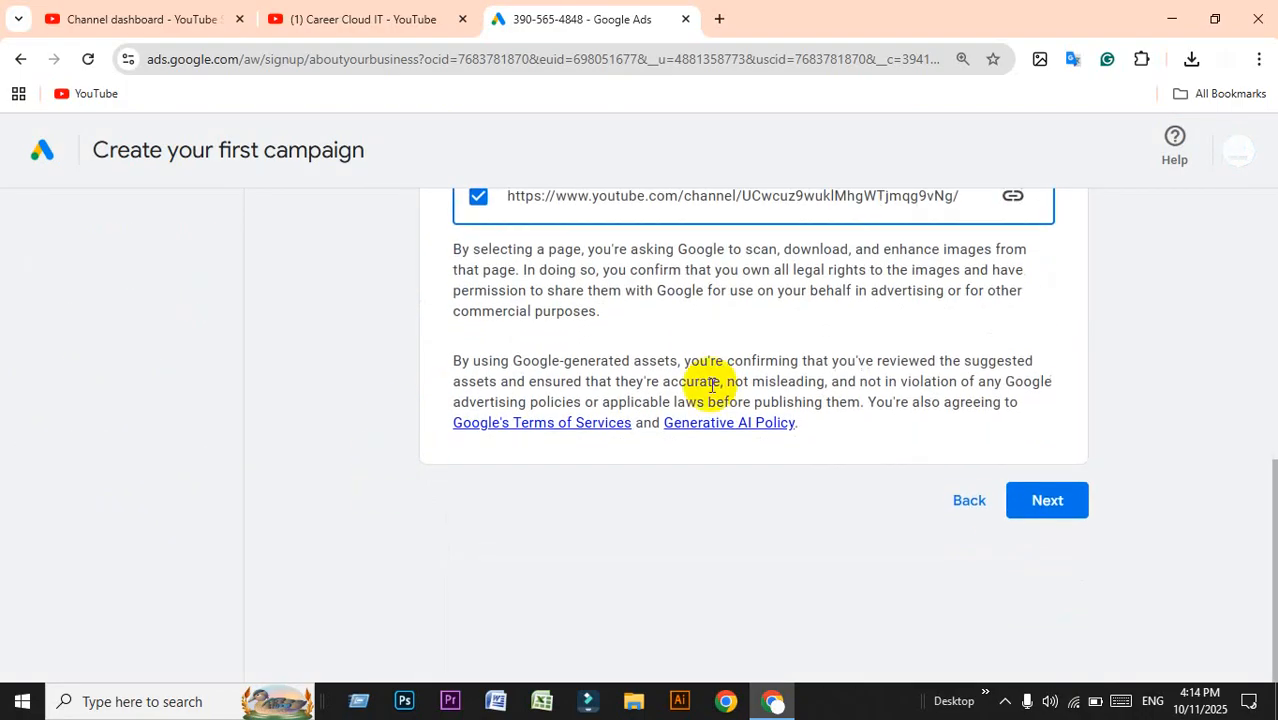
left_click(1025, 505)
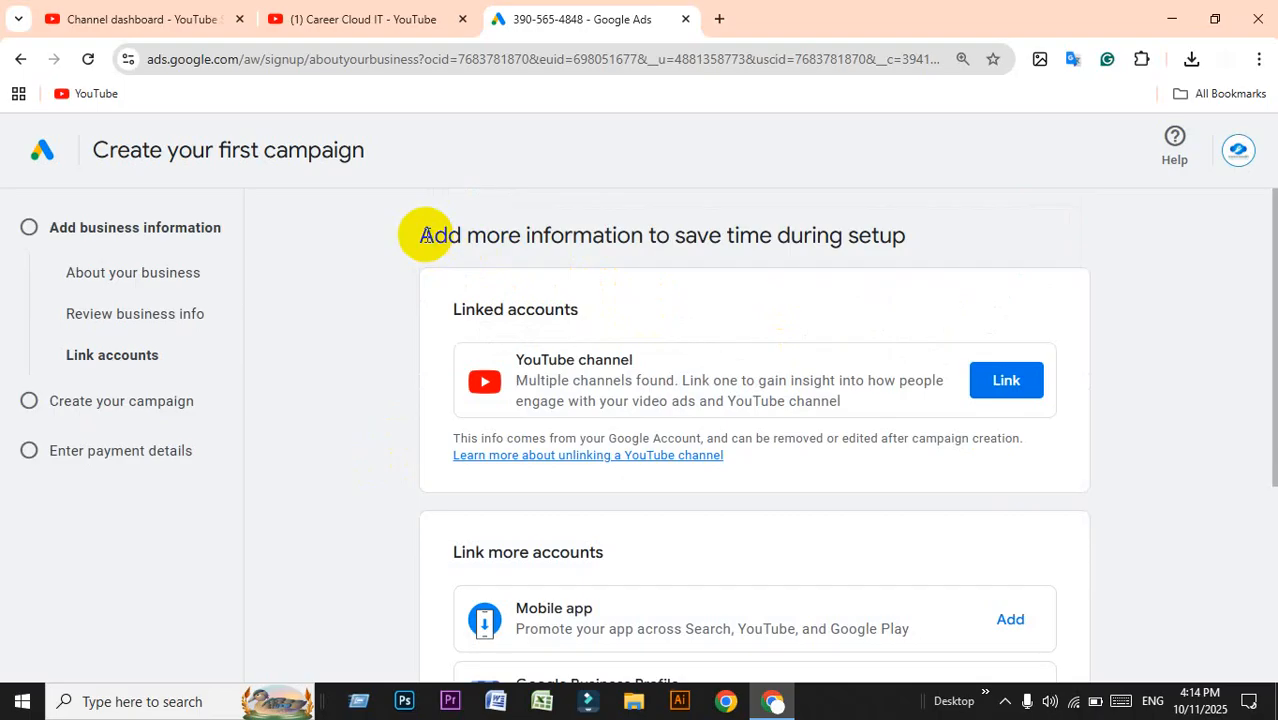
scroll(960, 440, "down", 3)
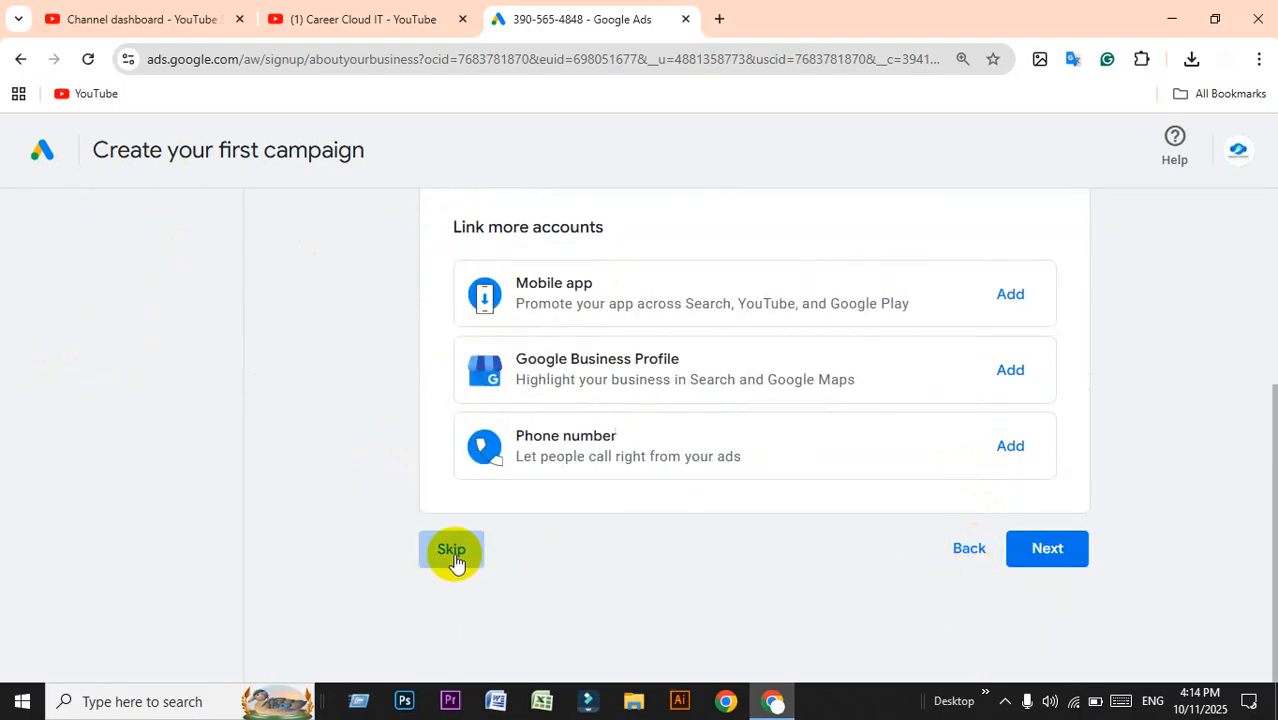
left_click(454, 556)
Skip choosing an advertising objective and select Video as the campaign type.
scroll(310, 437, "up", 3)
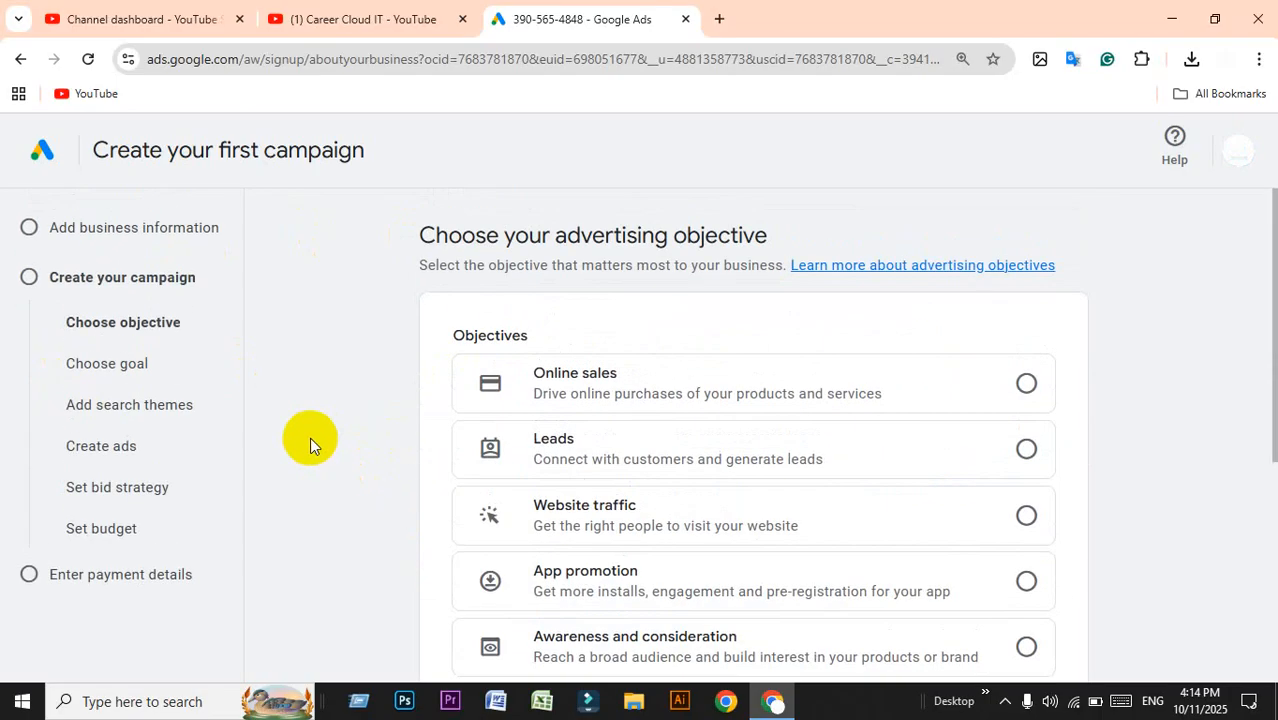
scroll(310, 437, "down", 1)
scroll(420, 570, "down", 2)
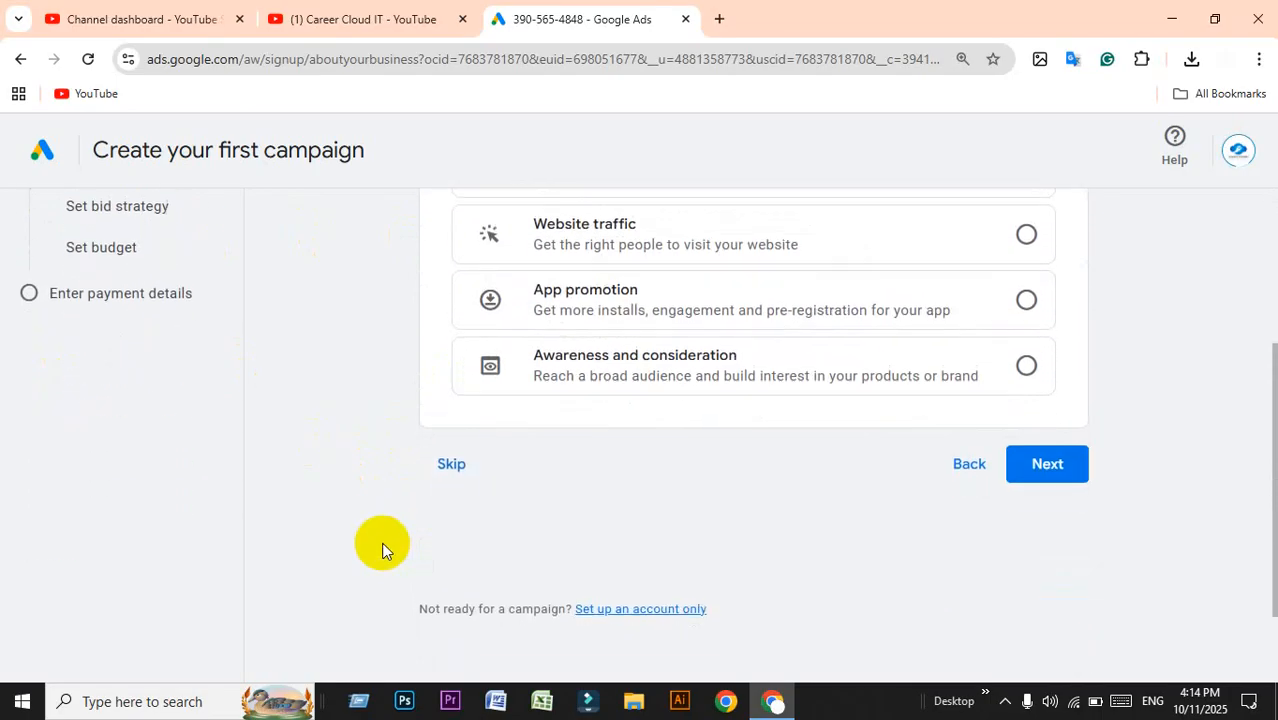
left_click(445, 465)
scroll(298, 460, "up", 2)
scroll(298, 460, "down", 1)
scroll(298, 460, "down", 1)
left_click(1016, 390)
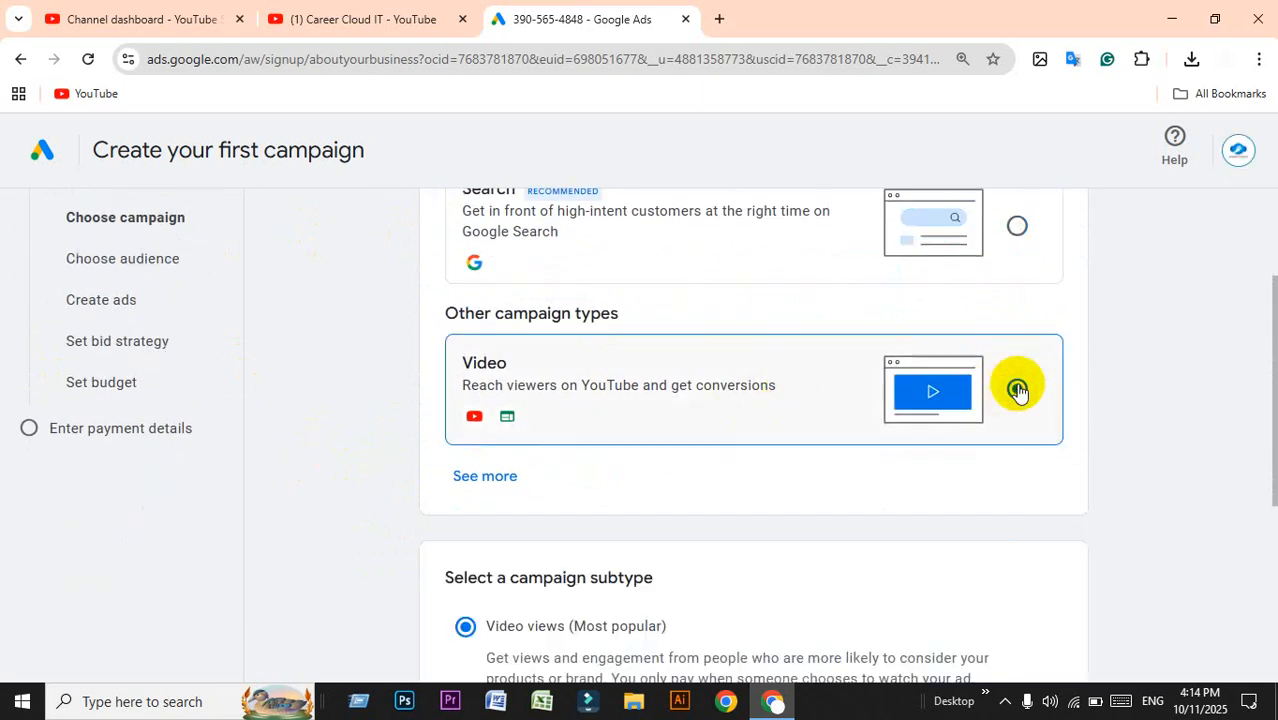
Look over the campaign types, the video subtypes and the list of campaign setup stages.
scroll(326, 428, "down", 4)
scroll(326, 428, "up", 6)
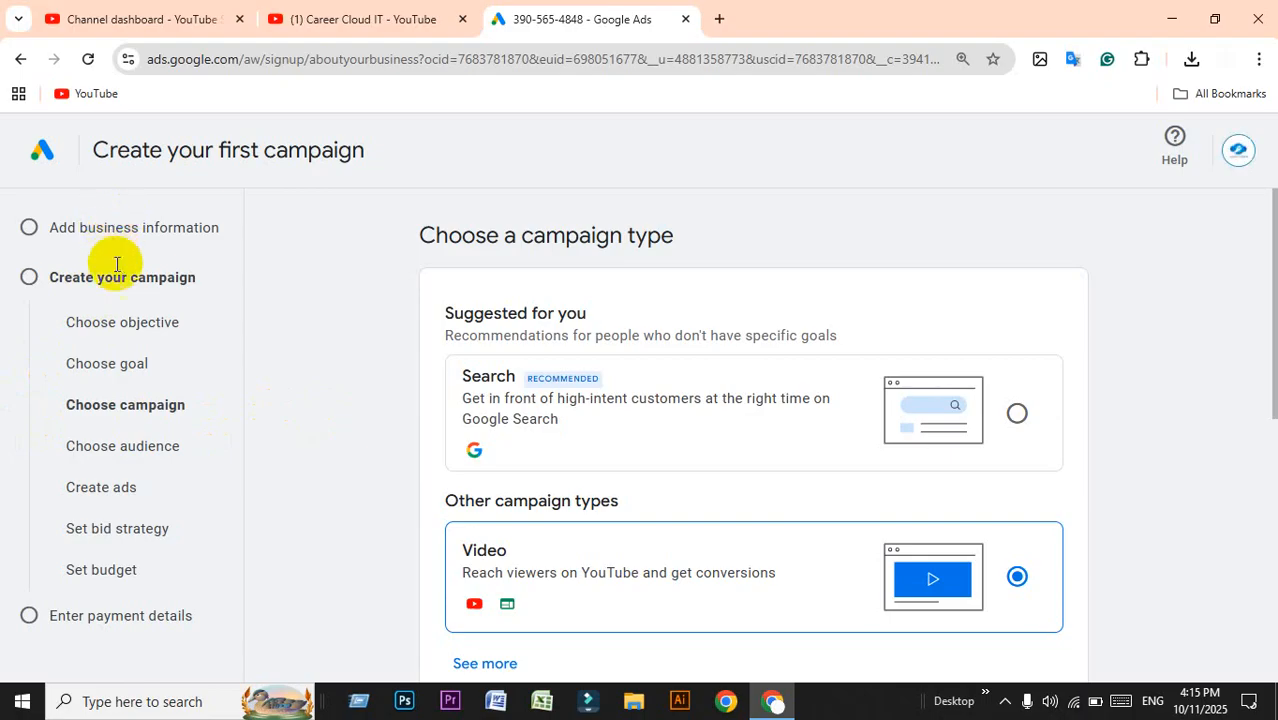
scroll(100, 485, "down", 4)
scroll(119, 489, "up", 1)
scroll(119, 489, "up", 3)
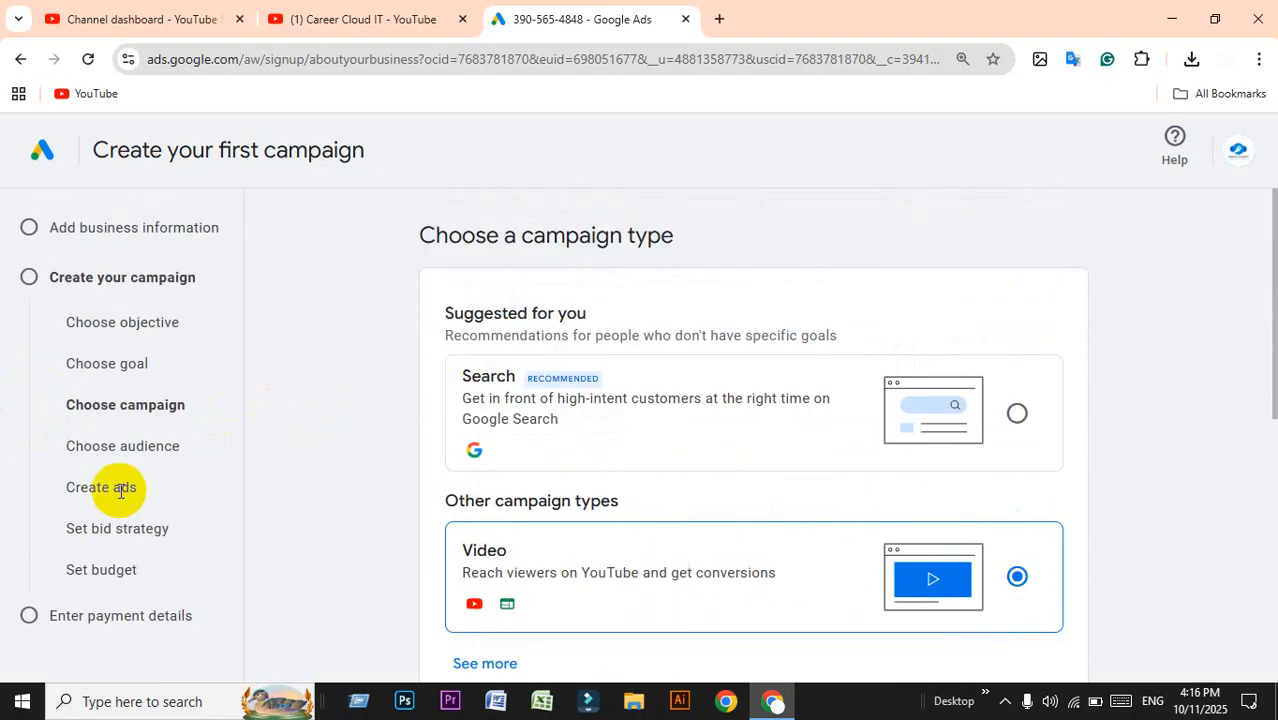
Check which Google account is signed in, highlight its name and e-mail, and close the account details.
left_click(1243, 160)
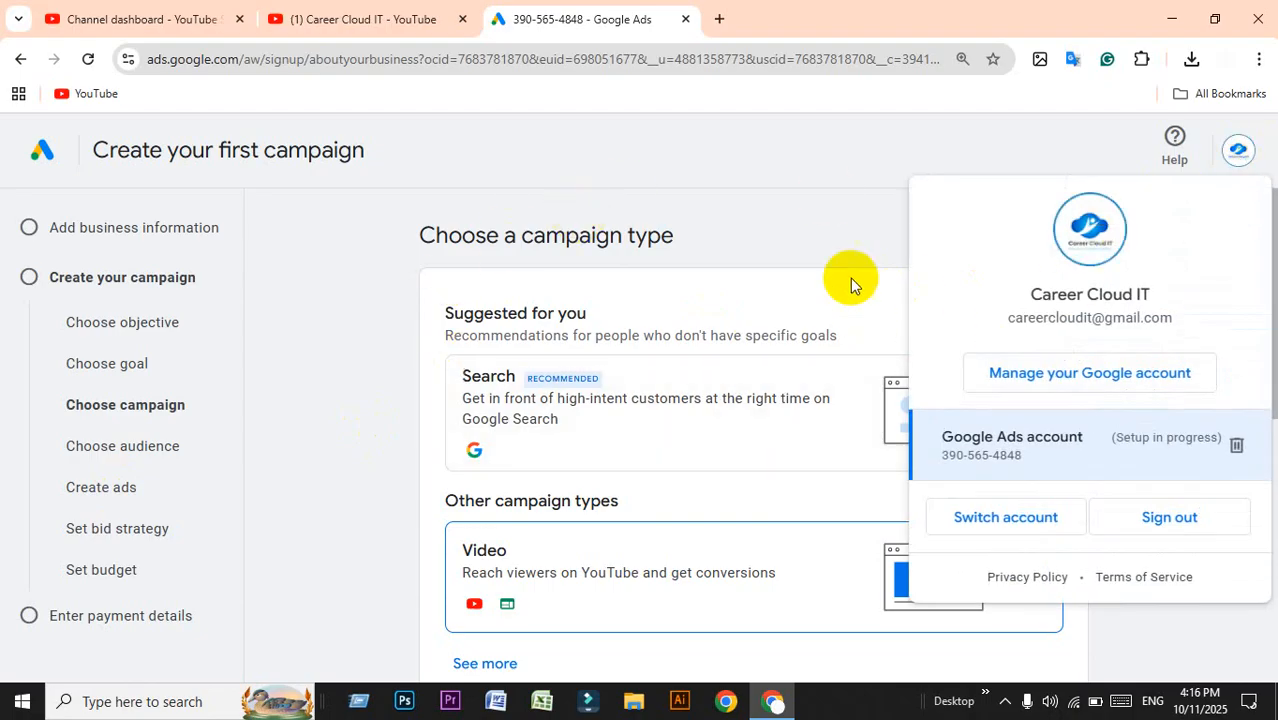
left_click(1238, 152)
left_click(1238, 155)
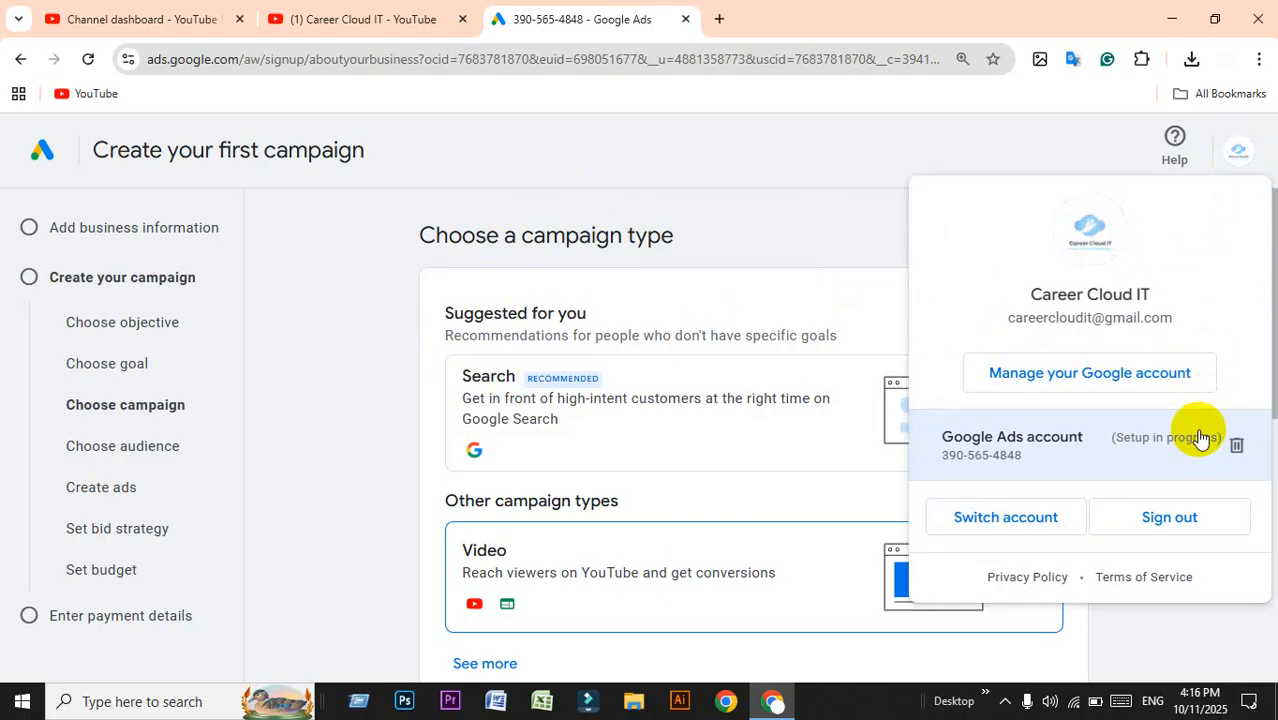
left_click_drag(1026, 294, 1189, 313)
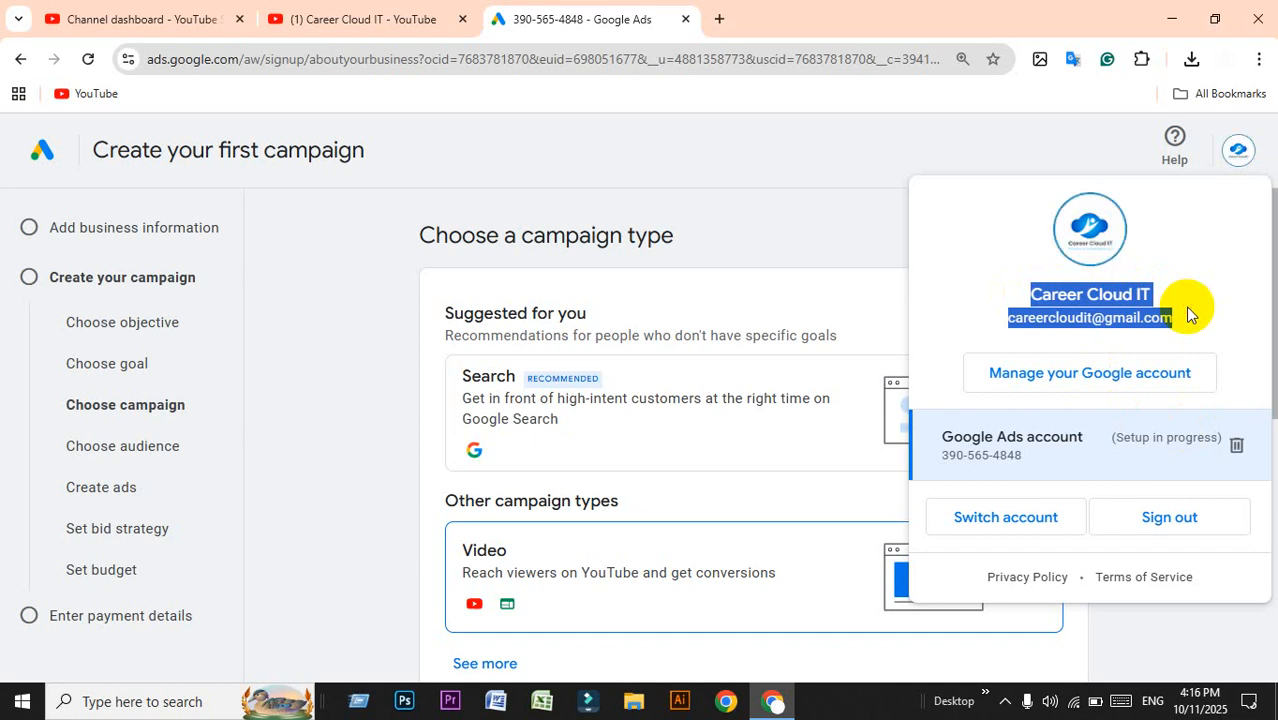
left_click(1185, 306)
left_click(756, 253)
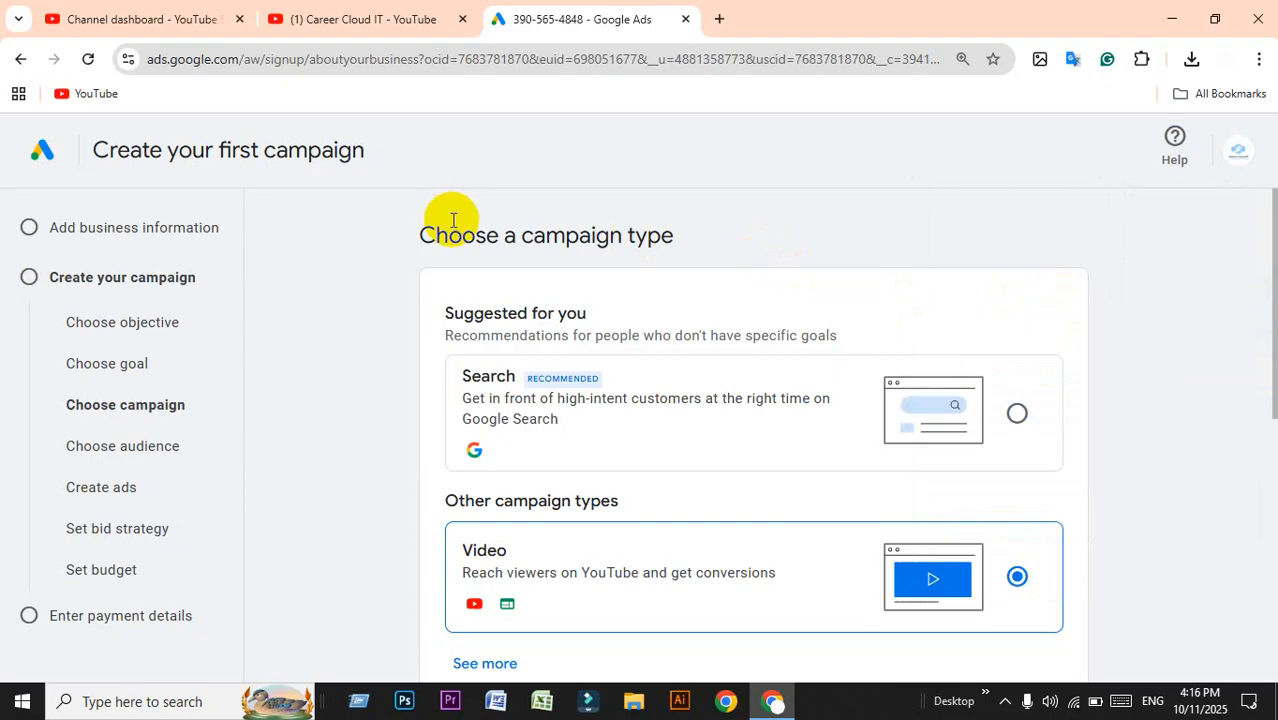
Highlight the campaign type and subtype headings, keep the Video views subtype and continue to the campaign settings.
mouse_move(405, 240)
left_mouse_down()
mouse_move(714, 230)
mouse_move(405, 234)
left_mouse_up()
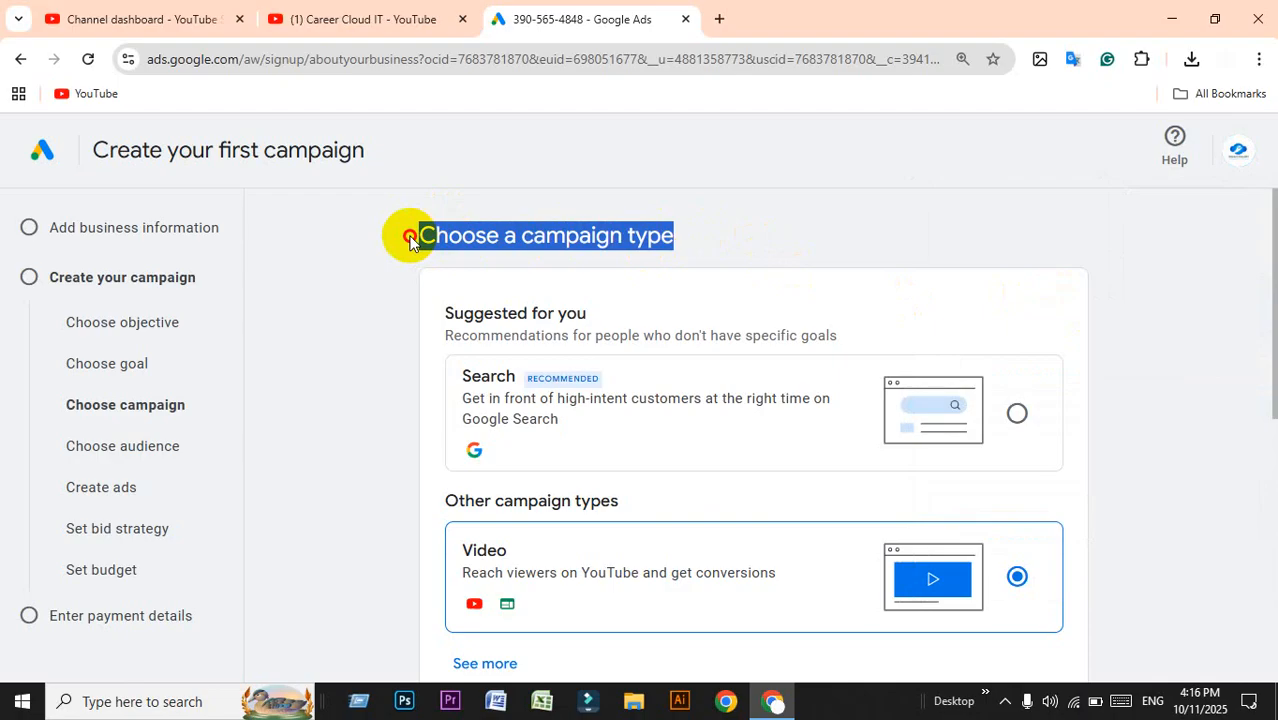
left_click(563, 227)
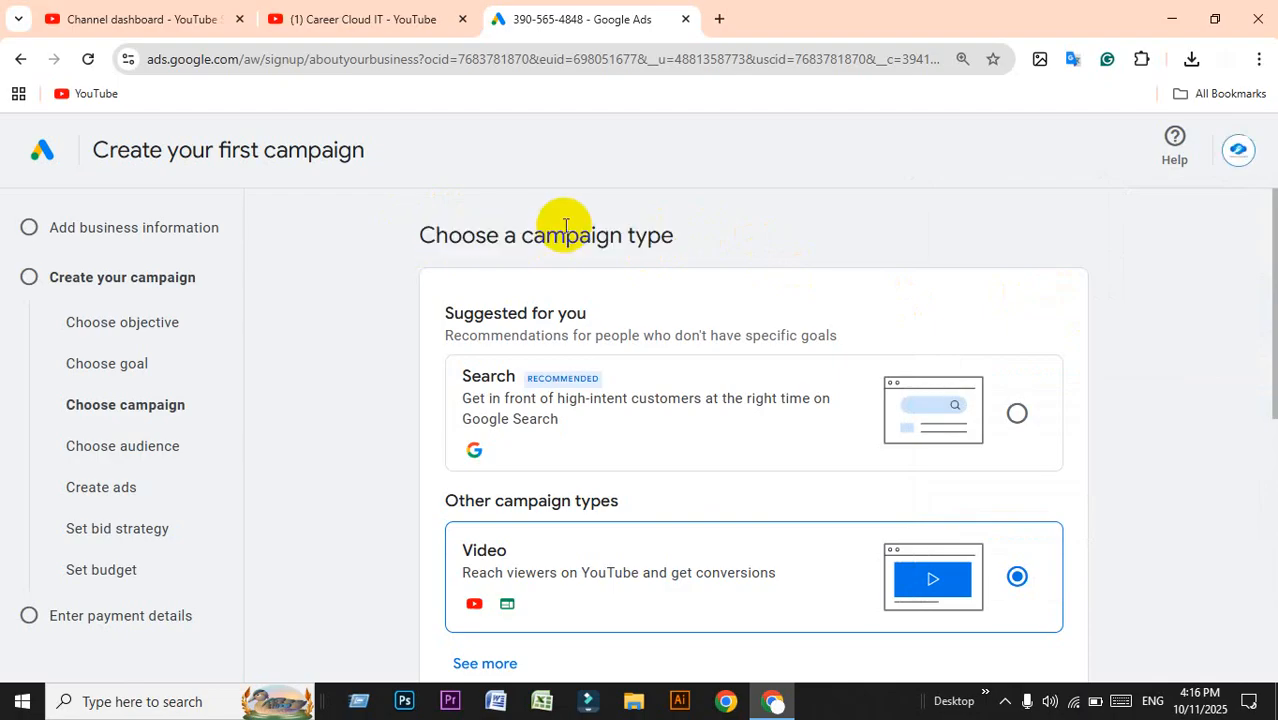
scroll(565, 226, "down", 5)
scroll(565, 226, "up", 5)
scroll(565, 226, "down", 5)
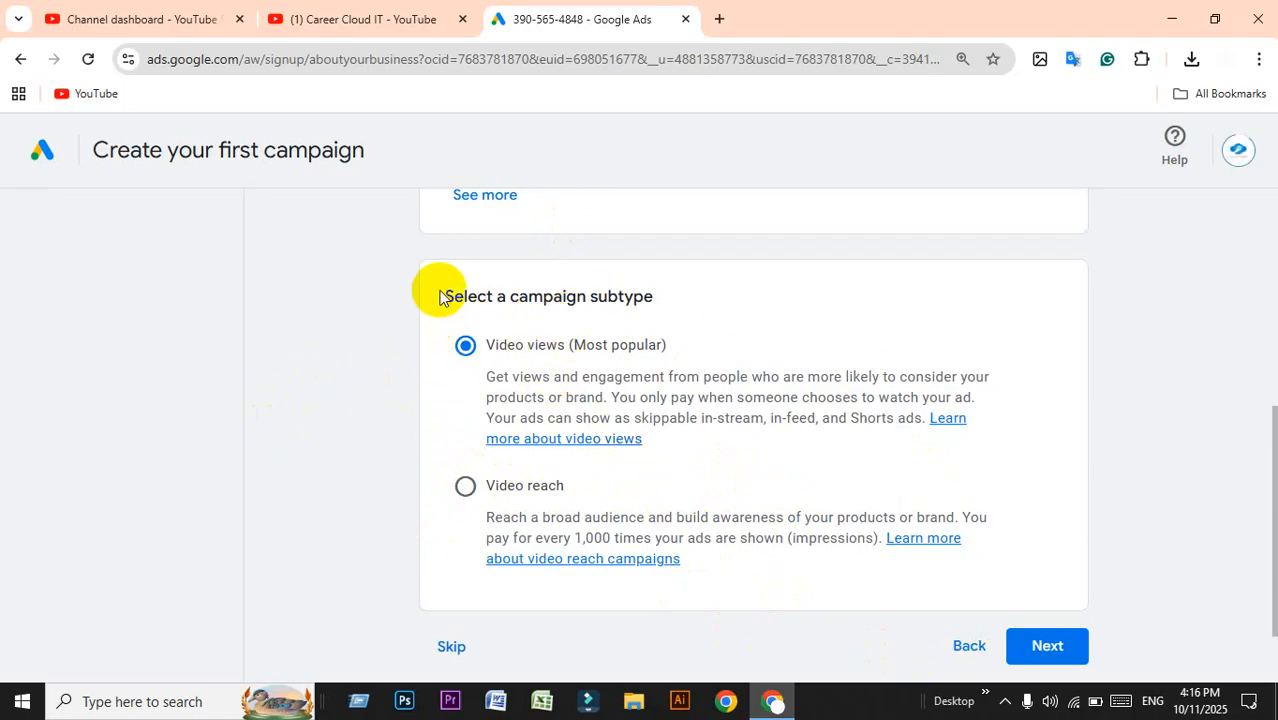
left_click_drag(436, 296, 676, 286)
left_click_drag(488, 347, 650, 337)
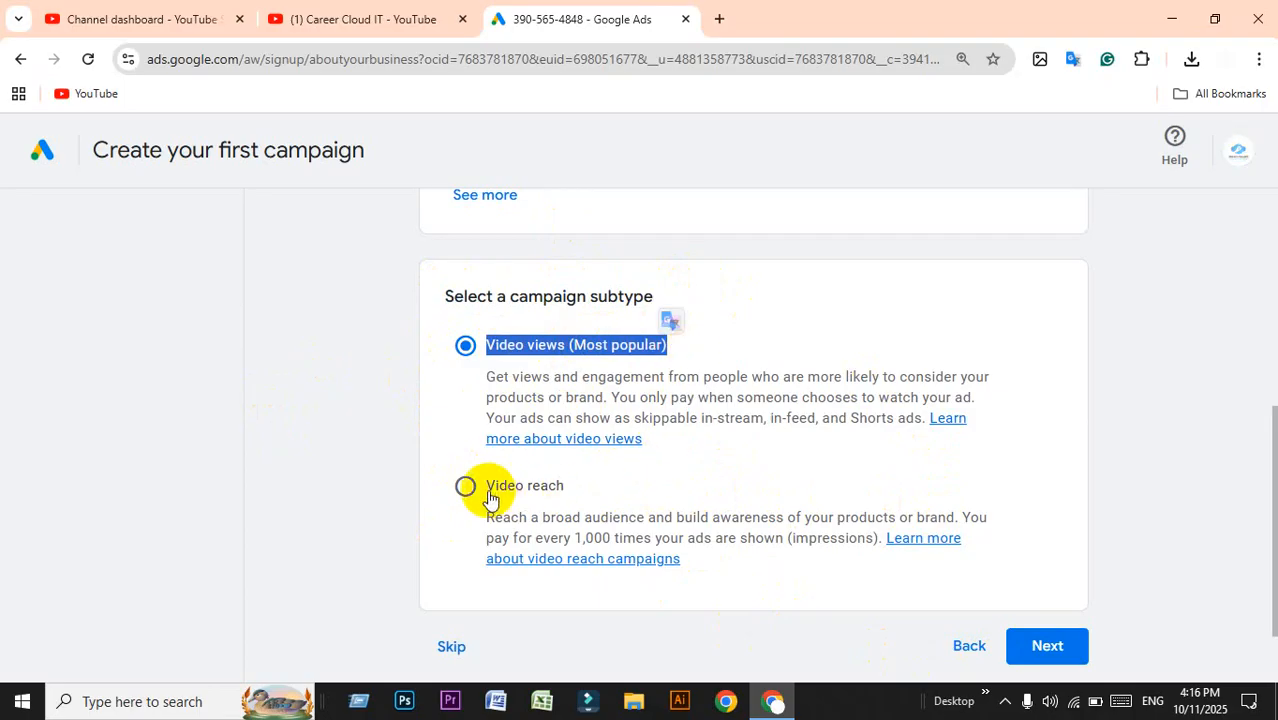
left_click(575, 480)
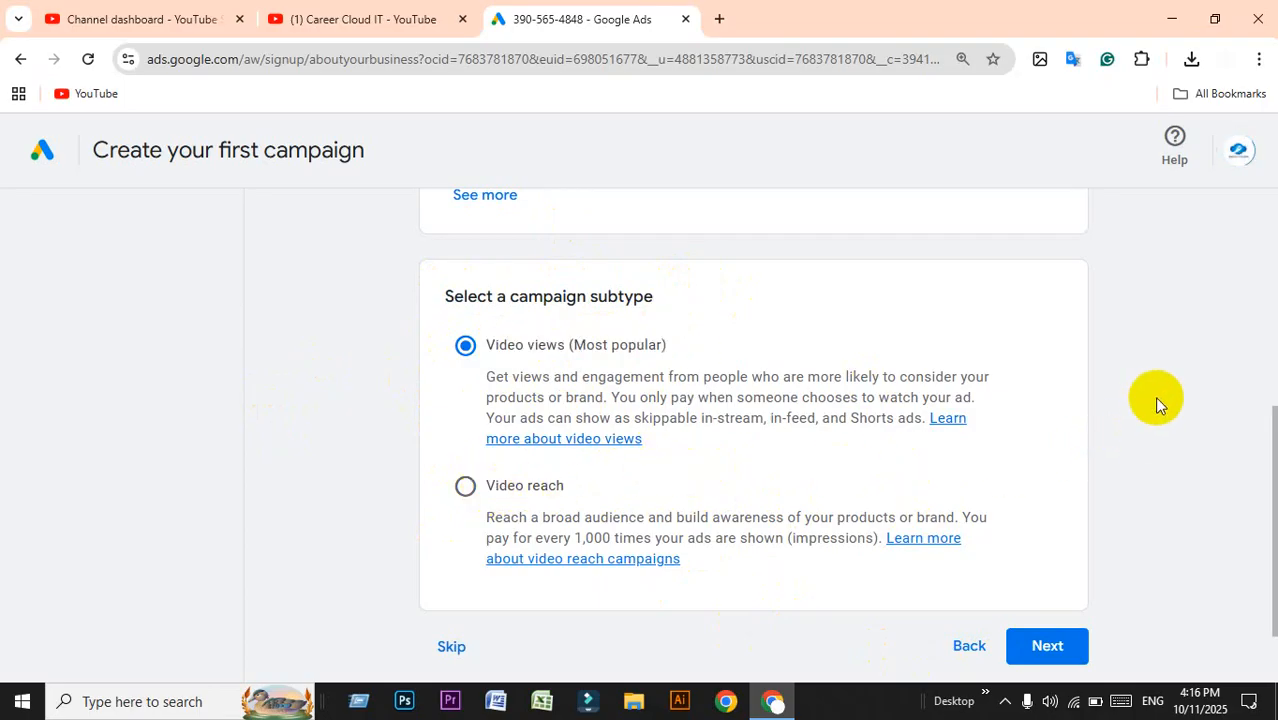
left_click(1061, 658)
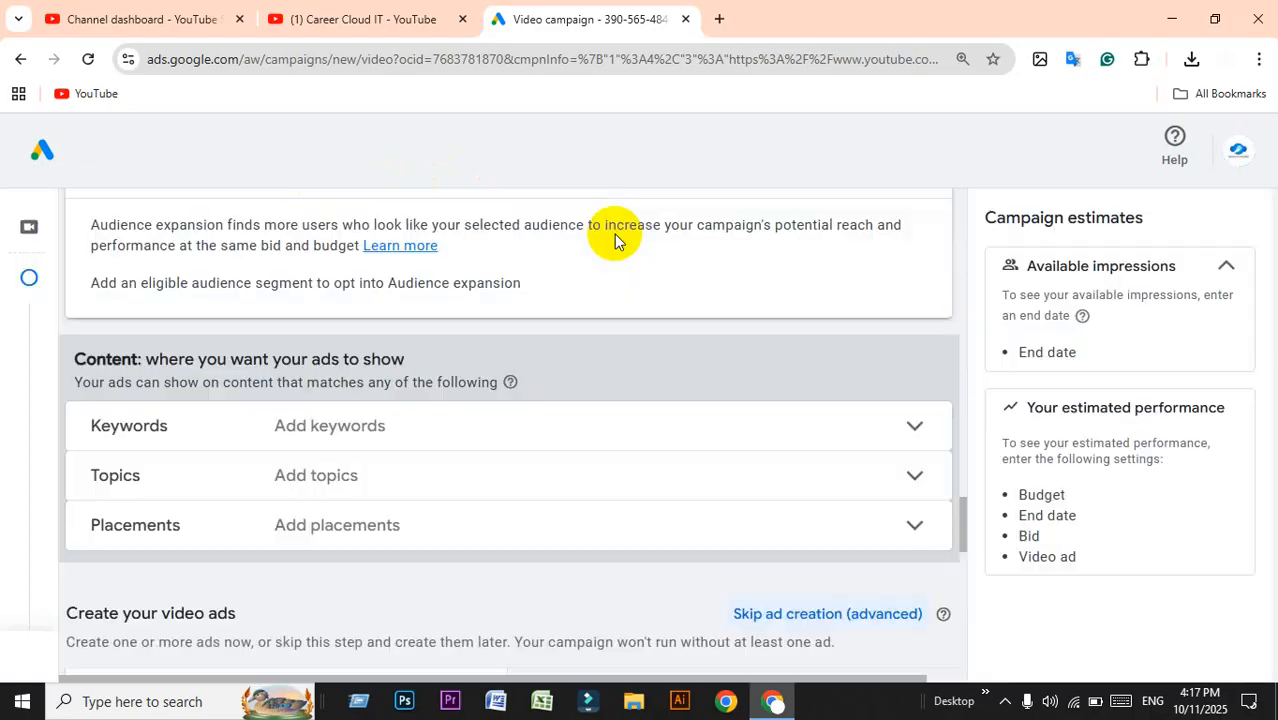
Examine the whole video campaign form from general settings to the bid, with the page zoomed to 100%.
scroll(722, 396, "up", 6)
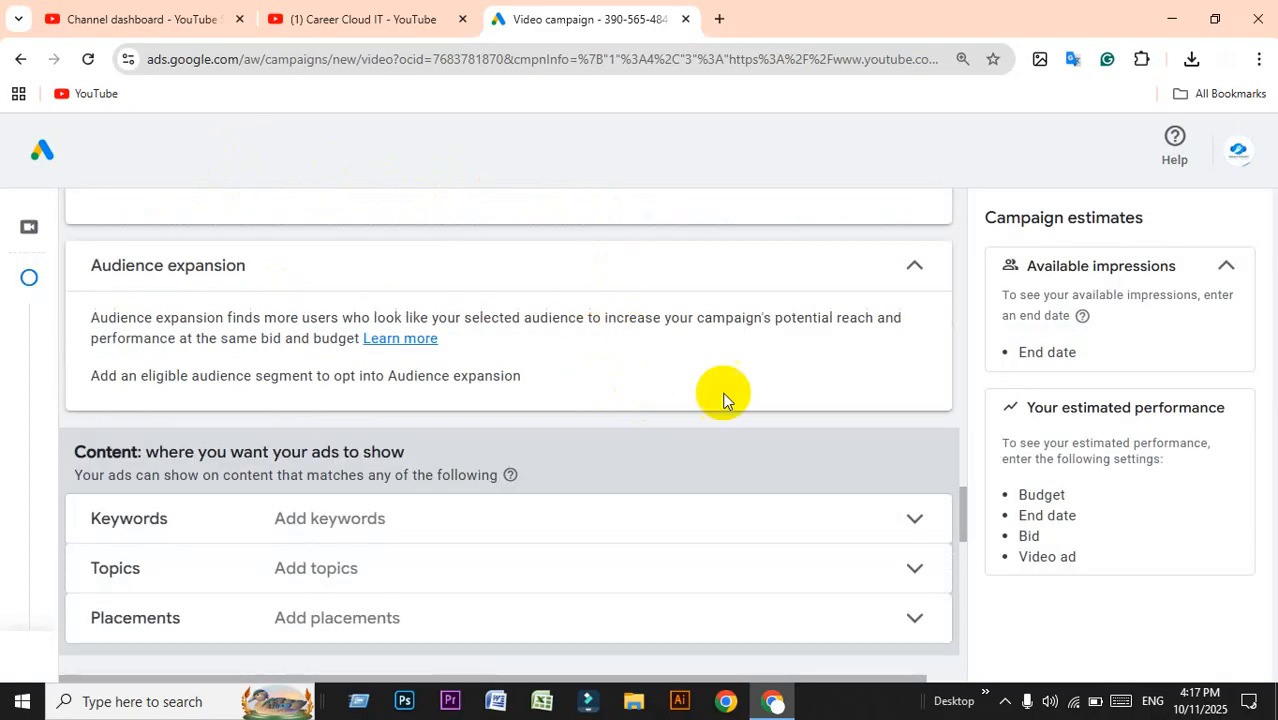
scroll(743, 418, "up", 10)
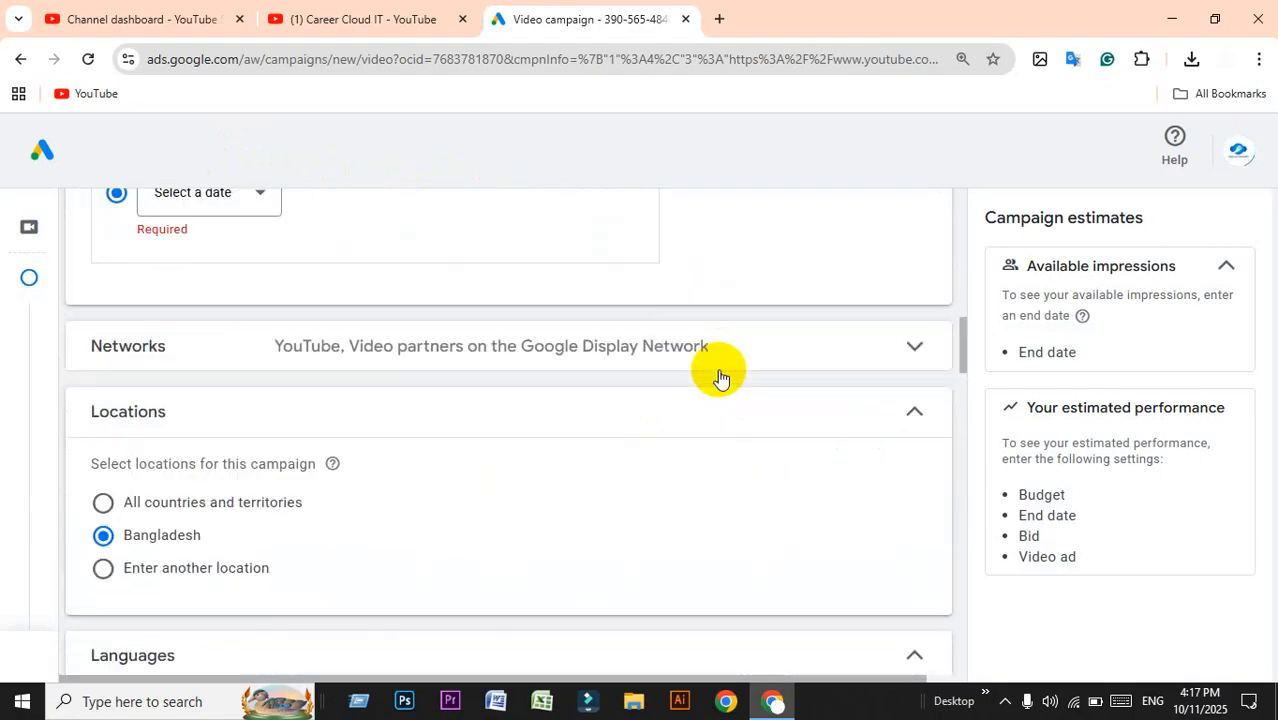
scroll(720, 377, "up", 10)
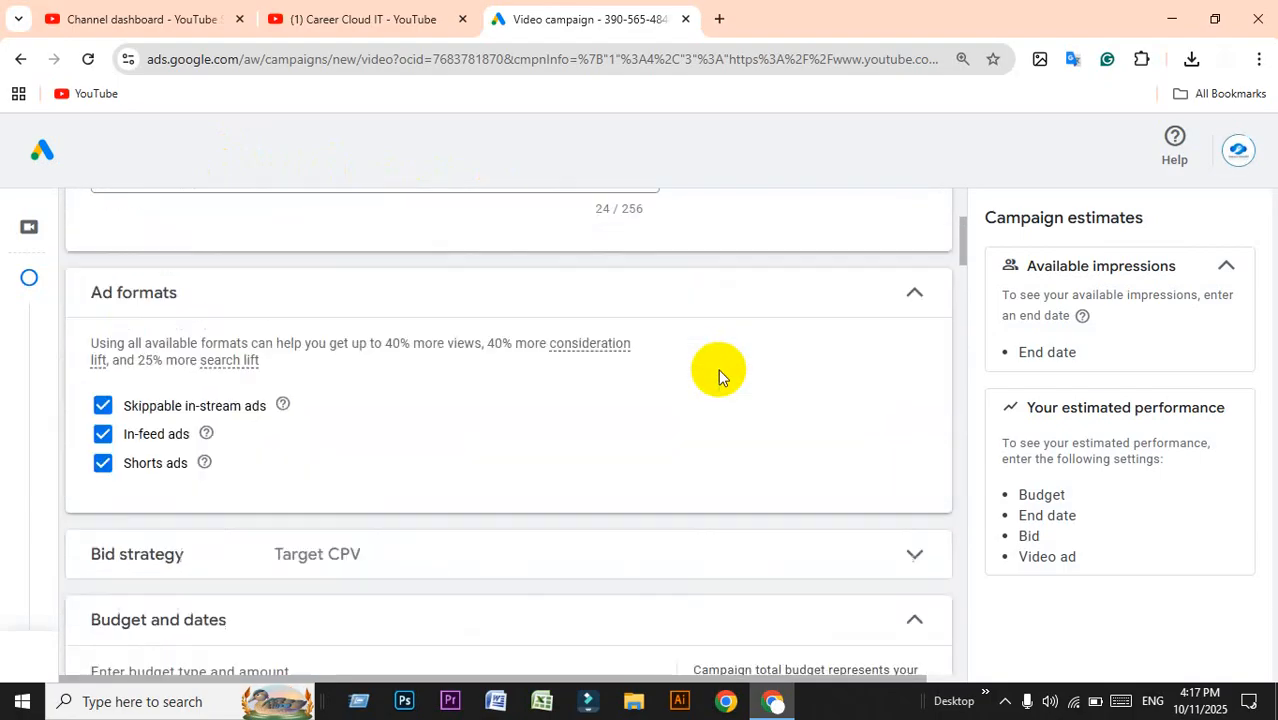
key("ctrl+minus")
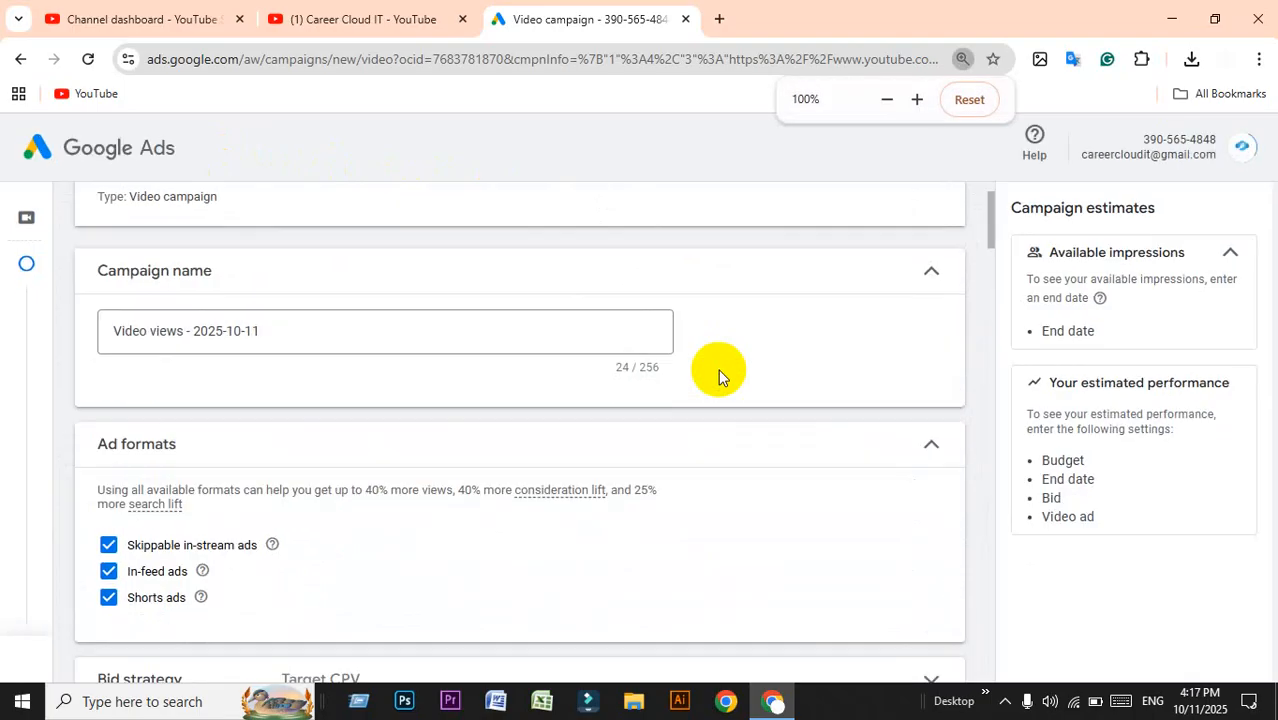
scroll(720, 375, "up", 1)
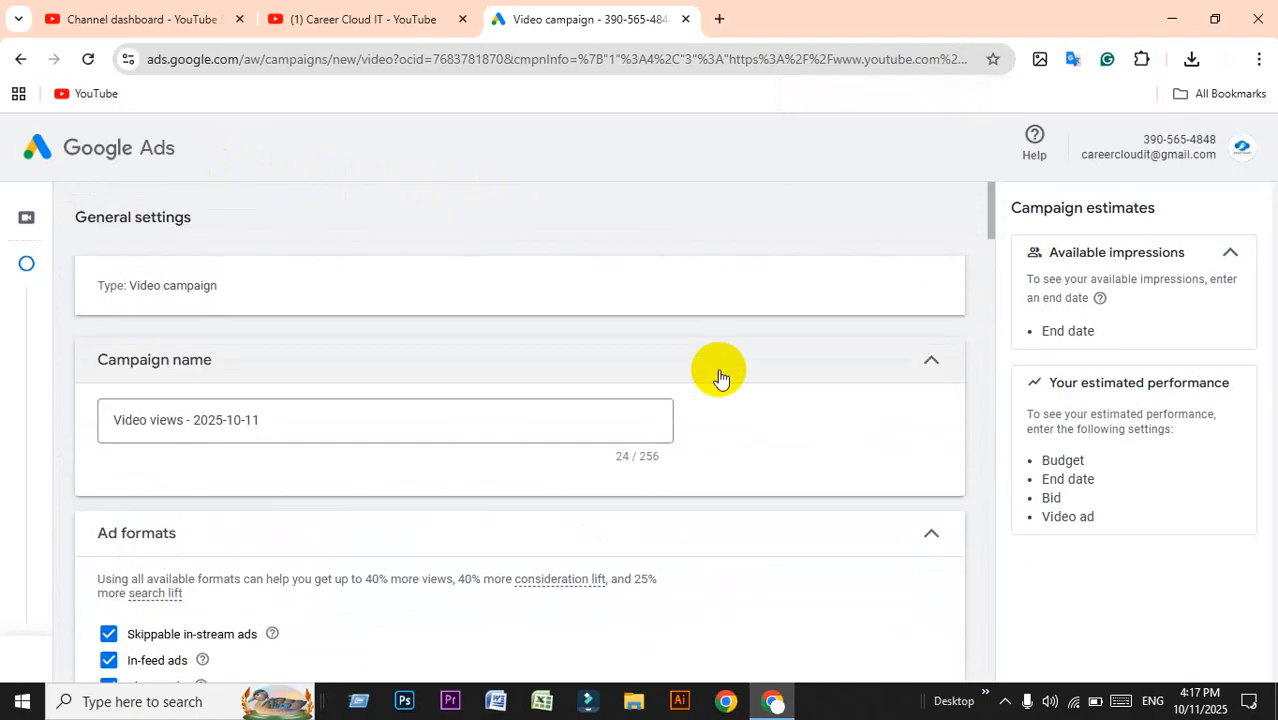
scroll(807, 480, "down", 10)
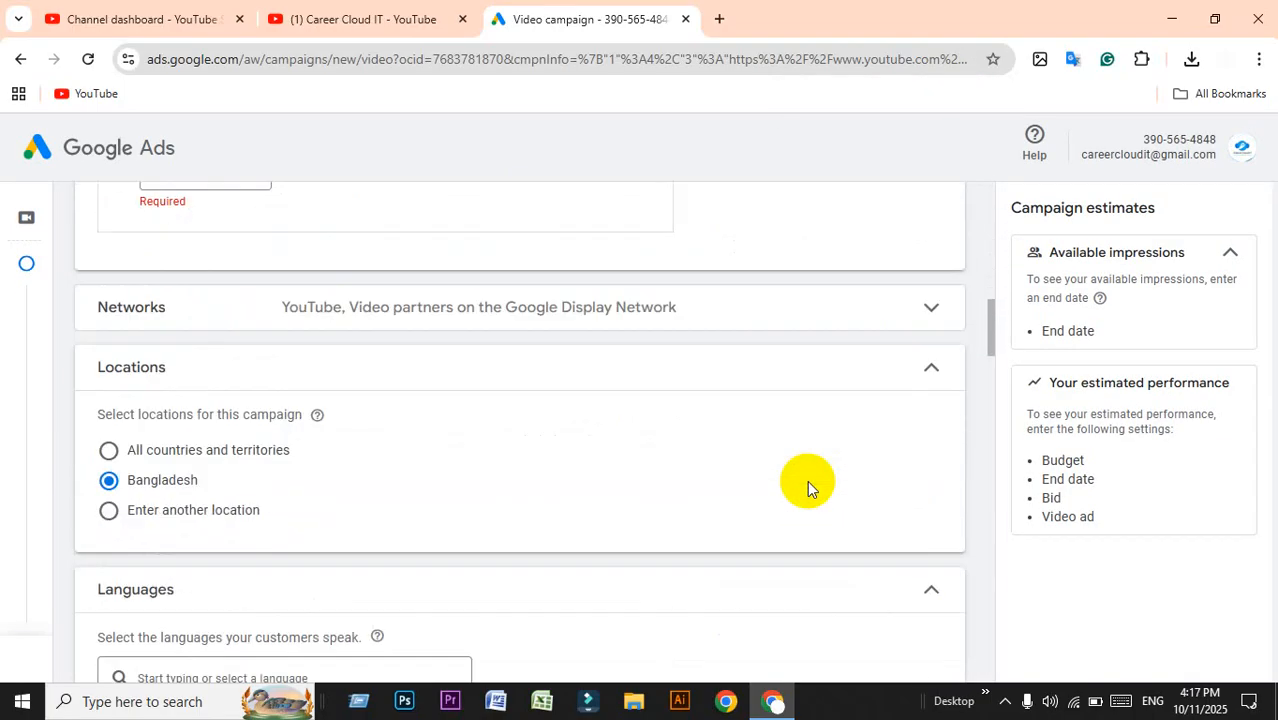
scroll(807, 480, "down", 15)
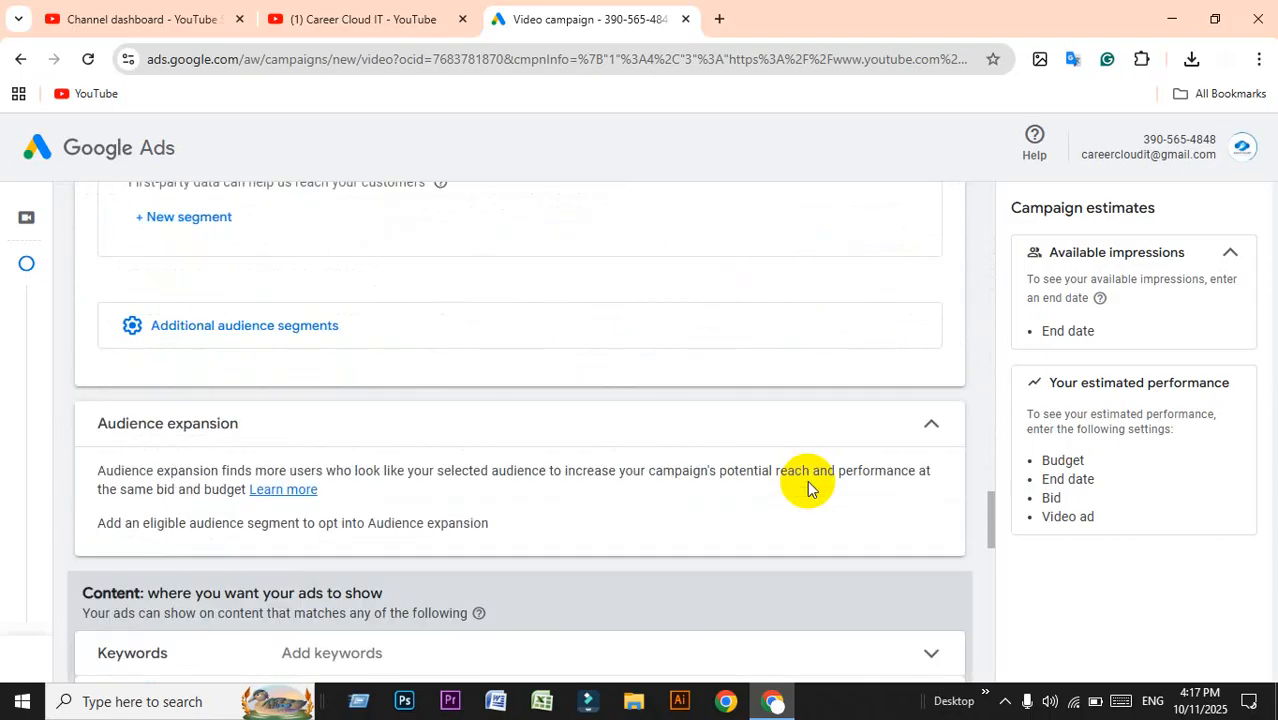
scroll(807, 486, "down", 10)
scroll(809, 483, "up", 12)
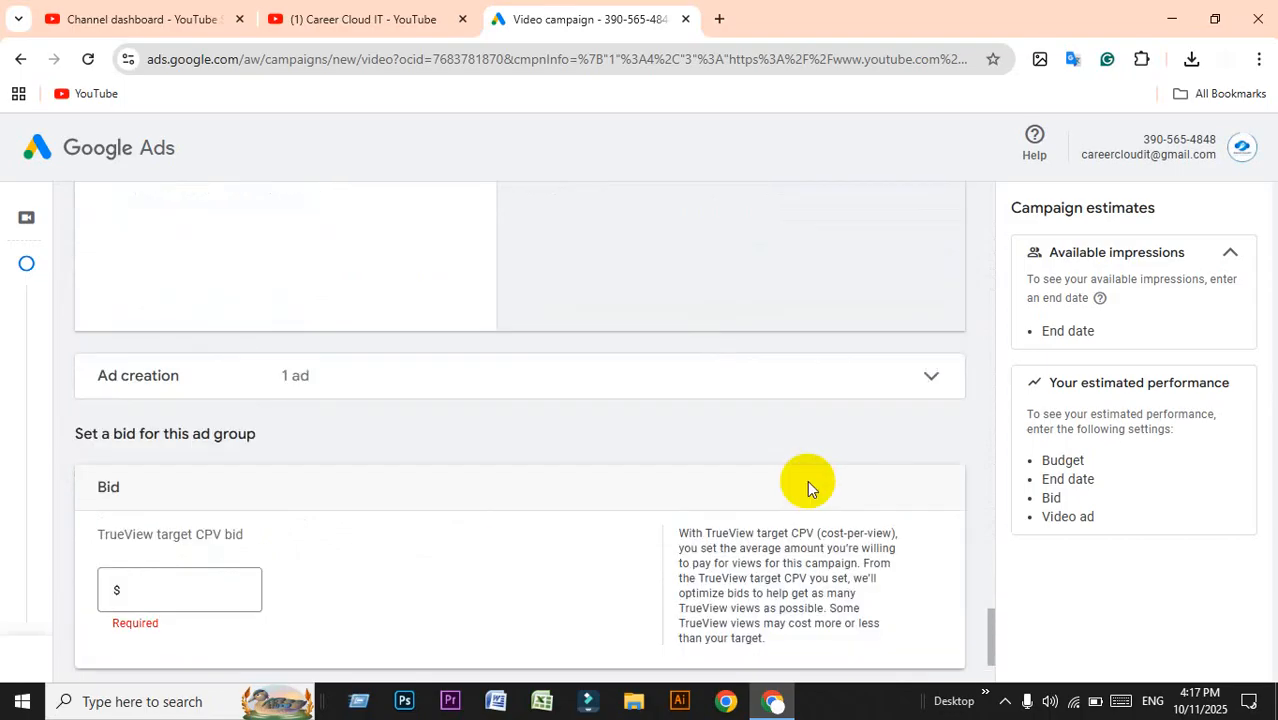
scroll(807, 488, "up", 20)
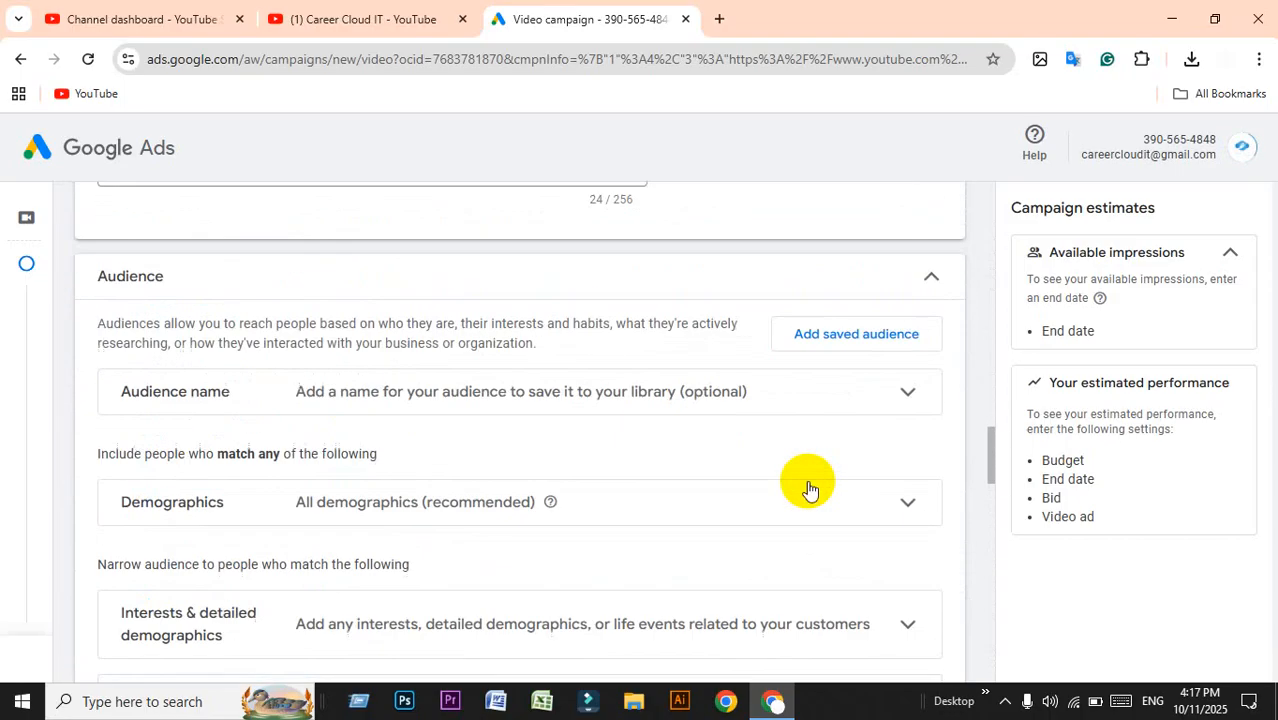
scroll(808, 488, "up", 5)
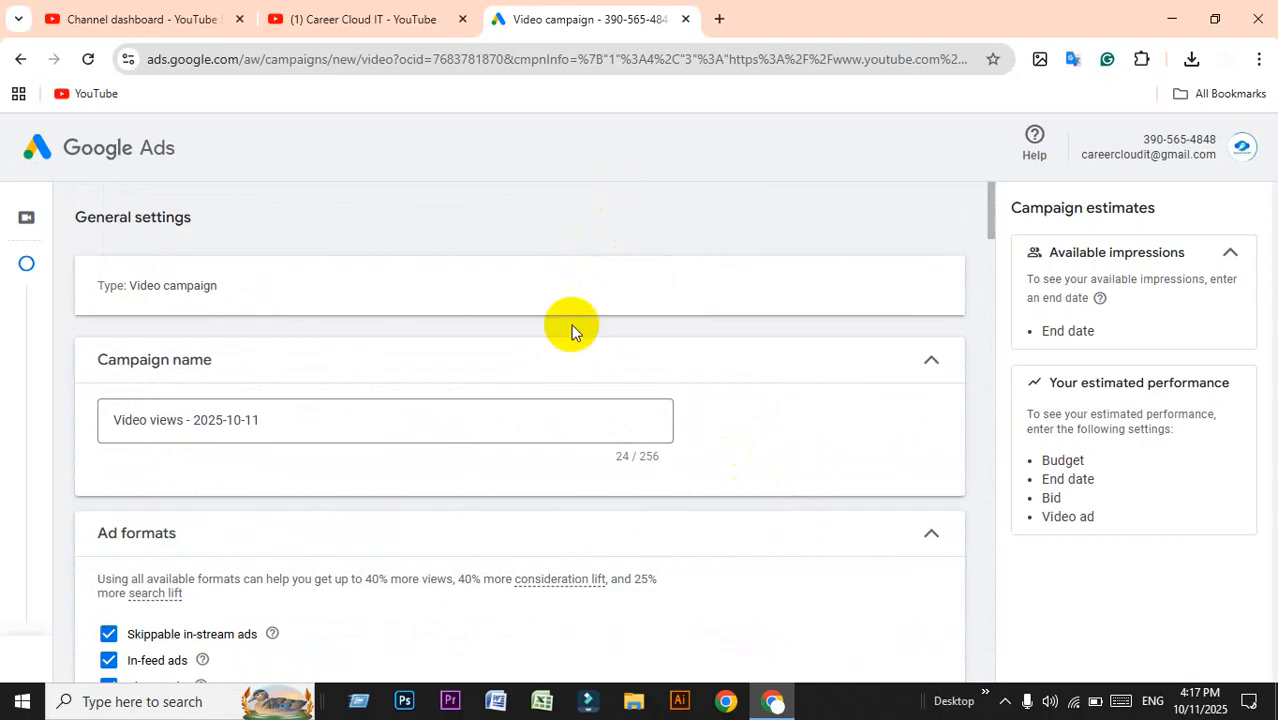
Highlight the campaign name, then review the form's bid and Create your video ads sections.
left_click_drag(388, 422, 6, 428)
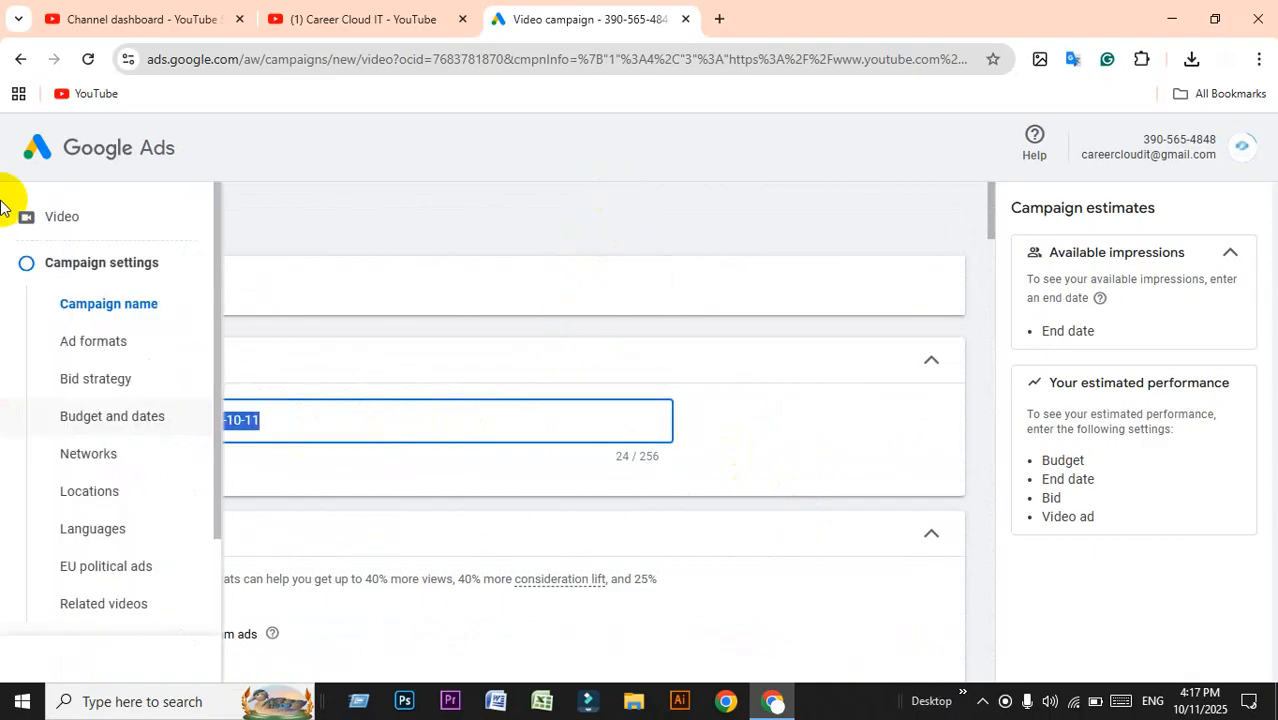
left_click(465, 147)
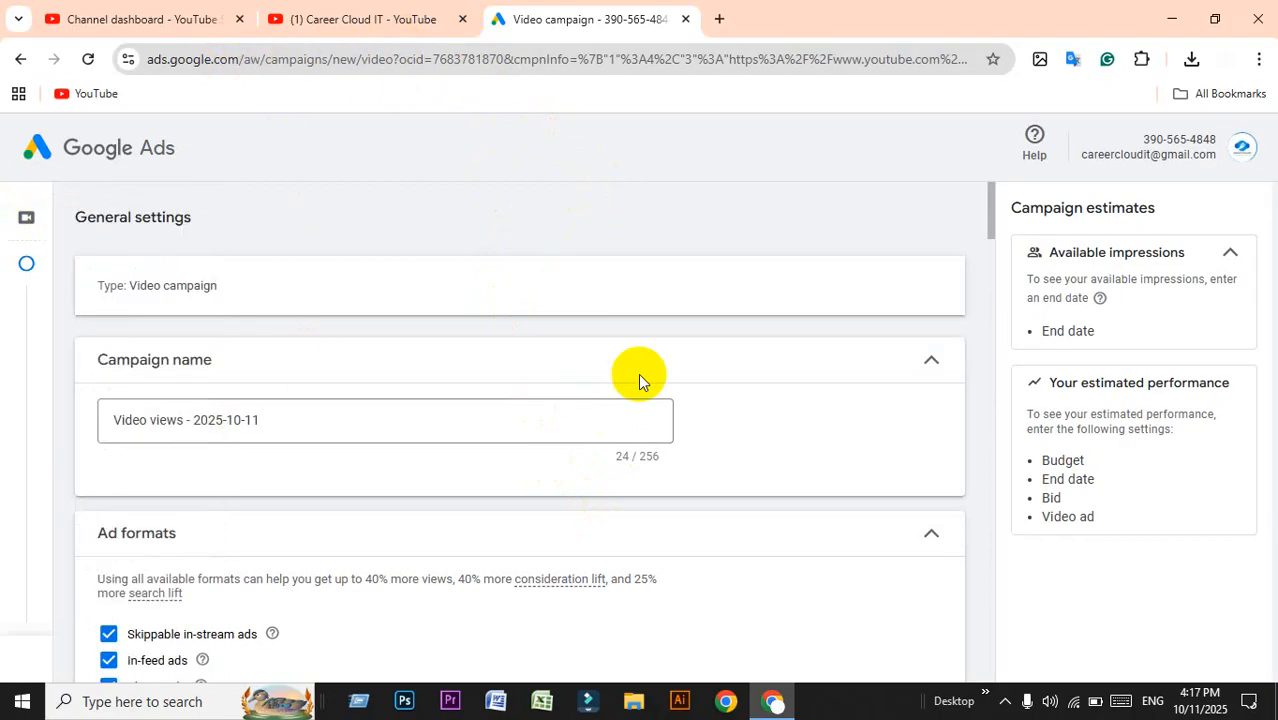
scroll(639, 377, "down", 15)
scroll(950, 562, "down", 15)
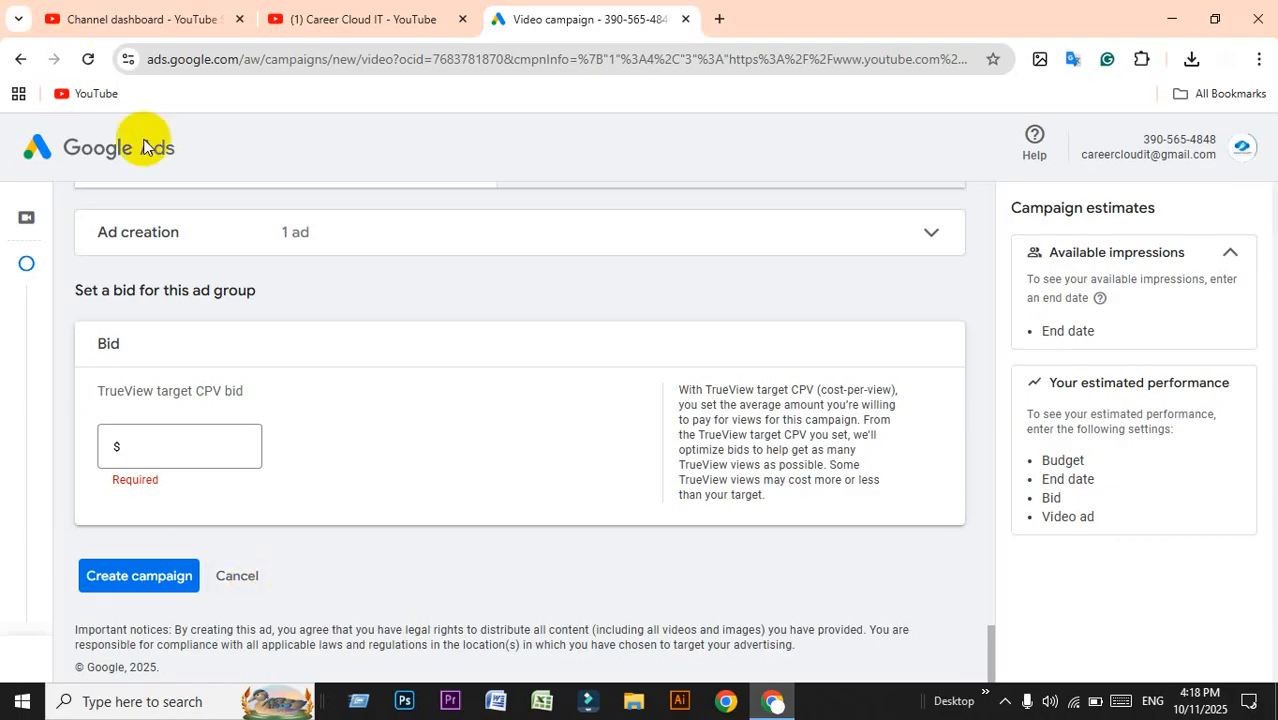
scroll(435, 425, "up", 4)
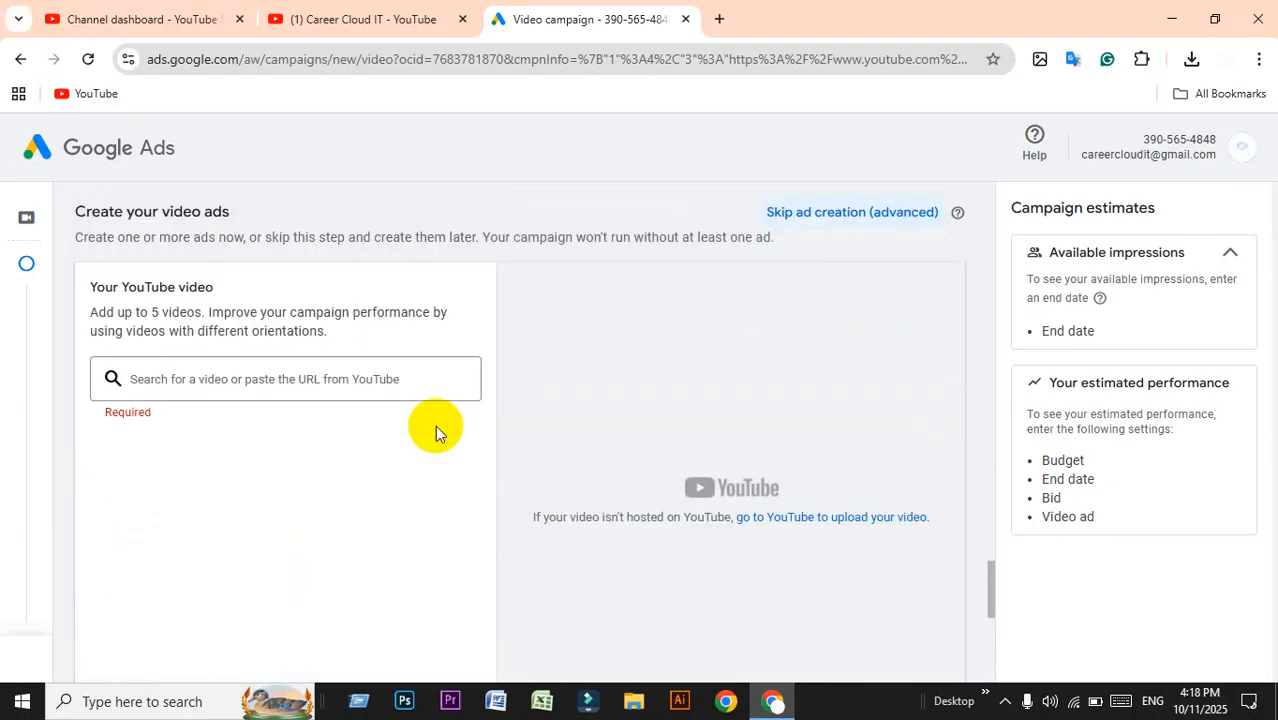
scroll(435, 425, "up", 4)
Switch to the Career Cloud IT YouTube channel and look through its home page and its list of videos.
left_click(360, 12)
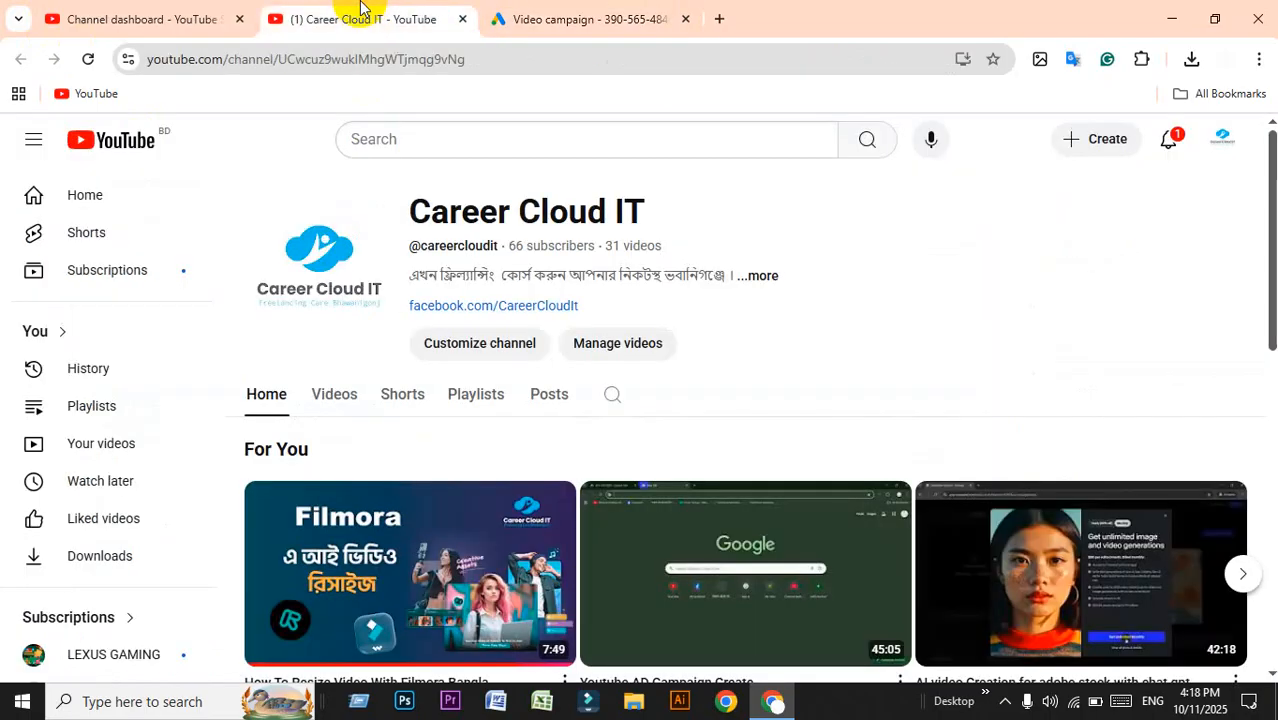
scroll(672, 314, "down", 3)
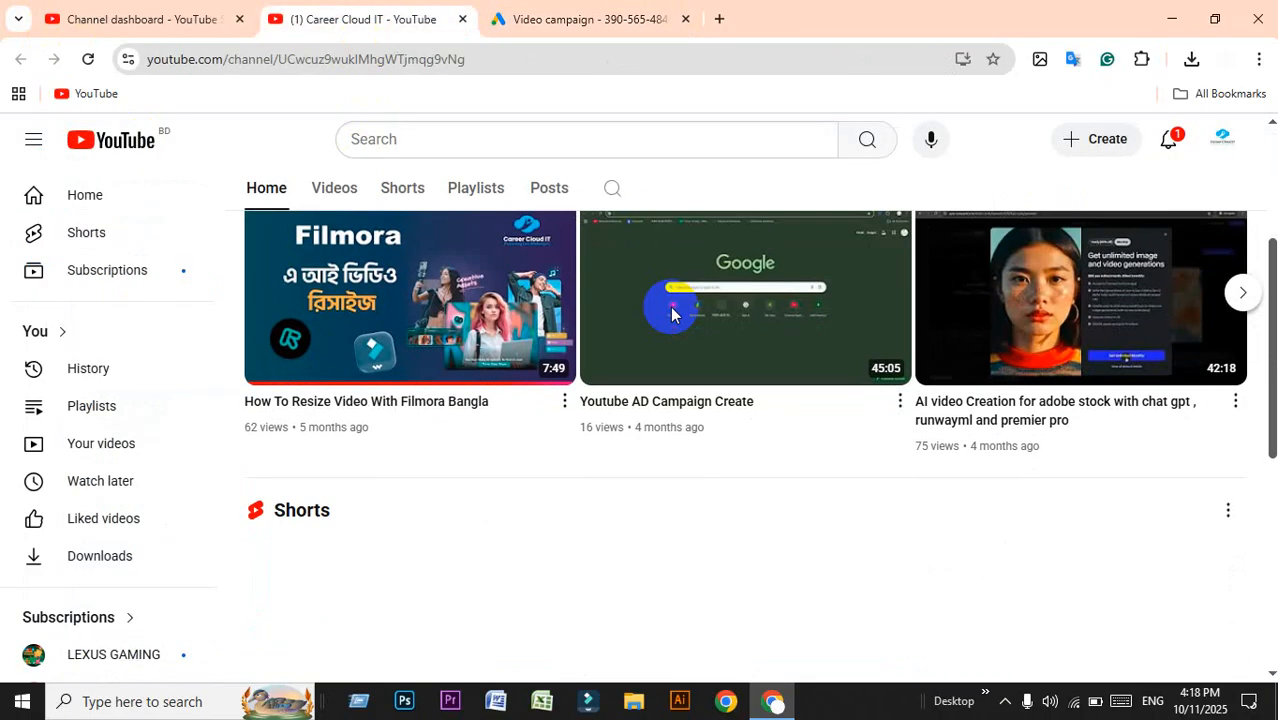
scroll(402, 362, "up", 2)
scroll(702, 480, "down", 5)
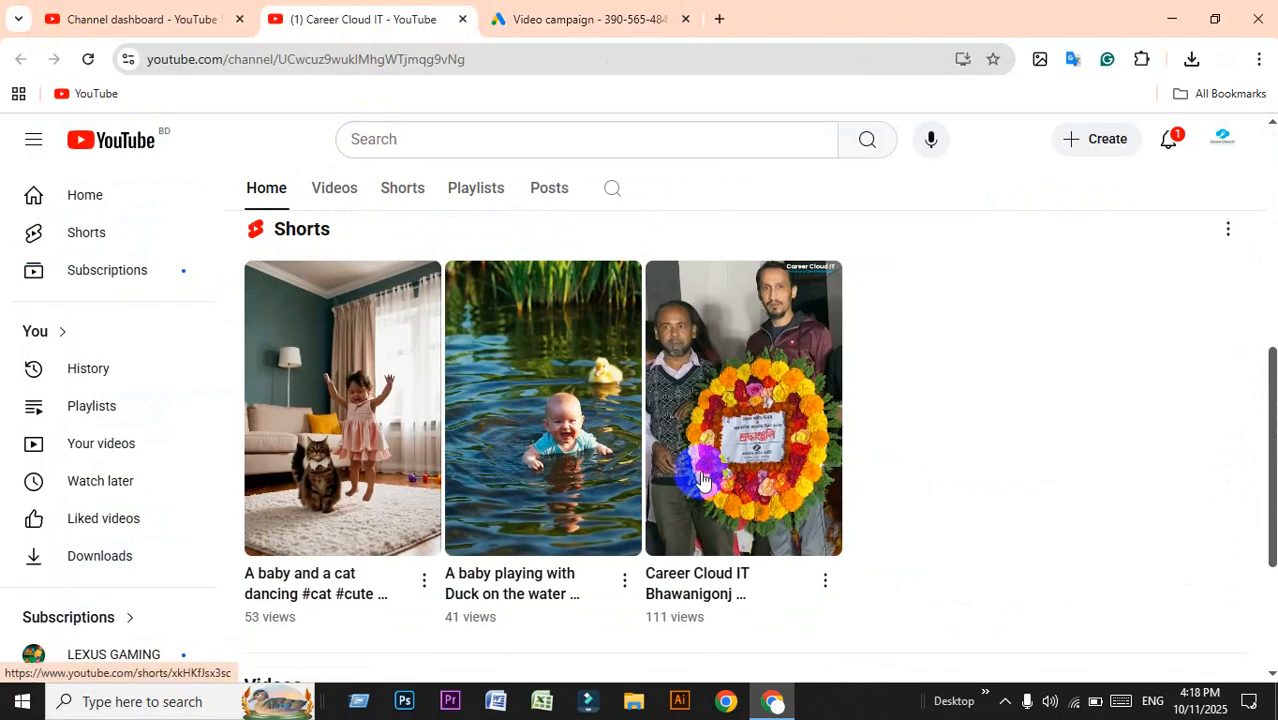
scroll(993, 557, "up", 5)
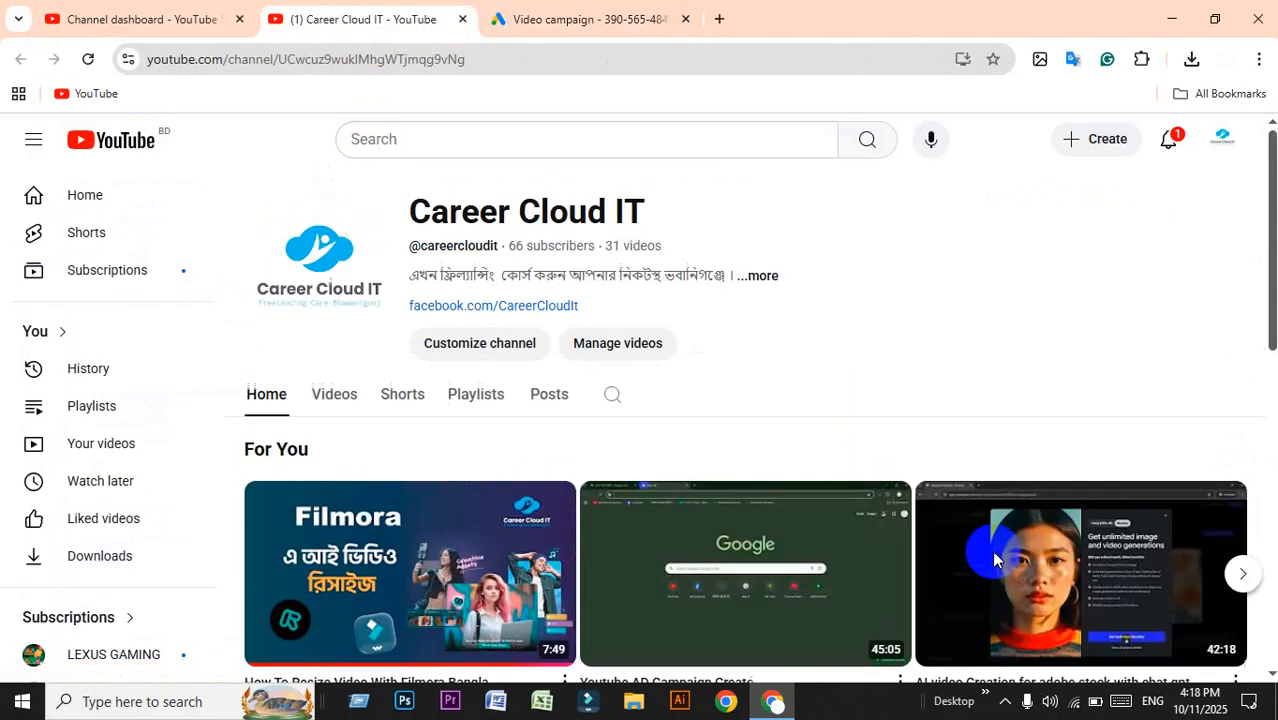
left_click(330, 393)
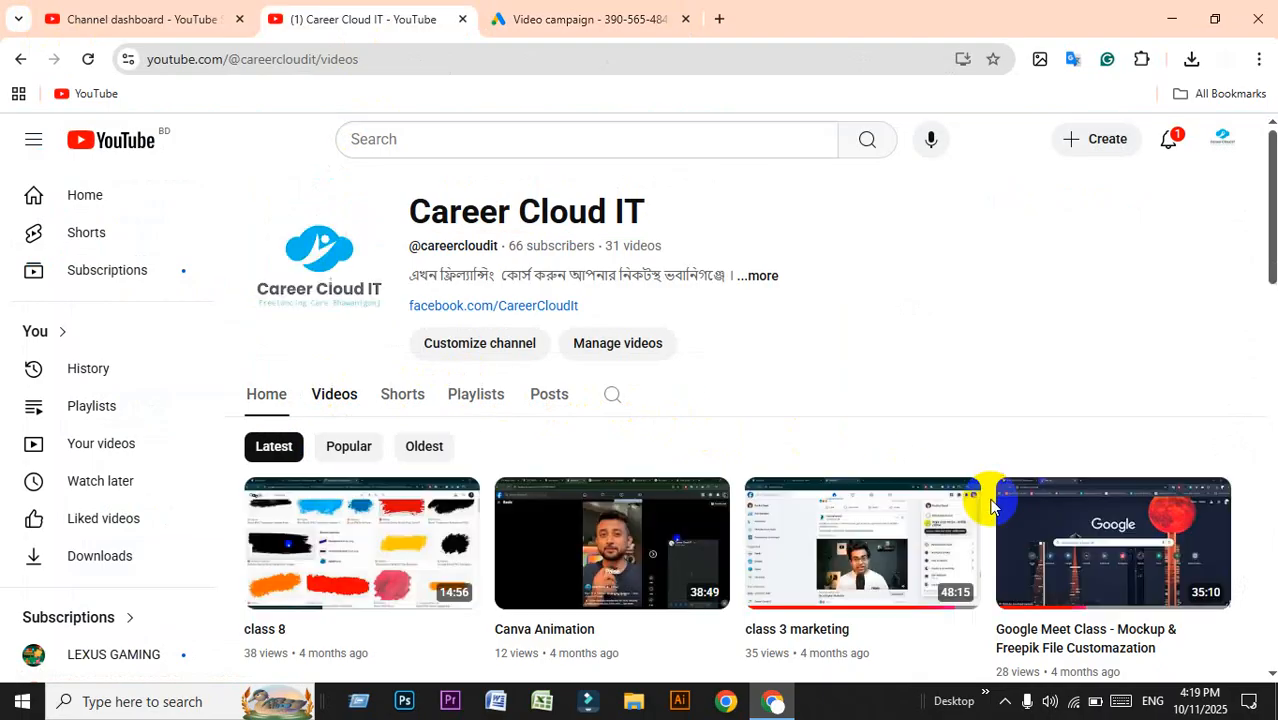
scroll(993, 507, "down", 5)
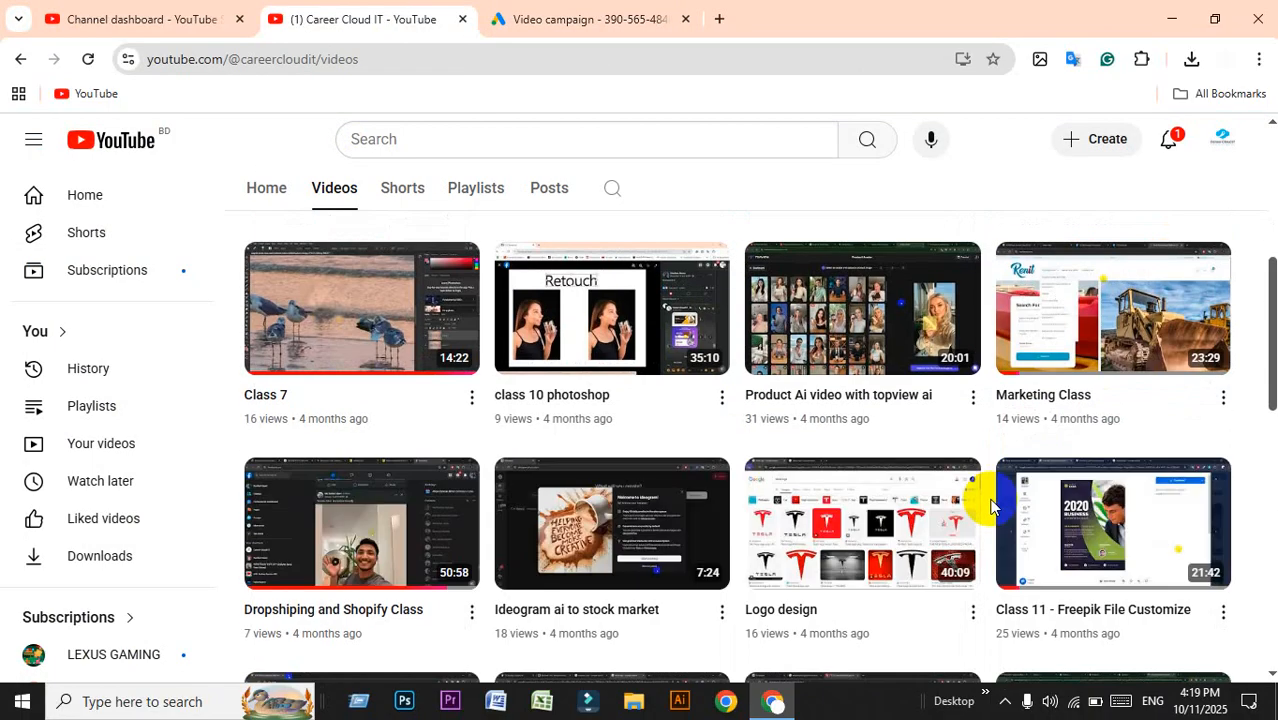
Return to the Google Ads video campaign form and go back from its end to the business information page.
left_click(536, 22)
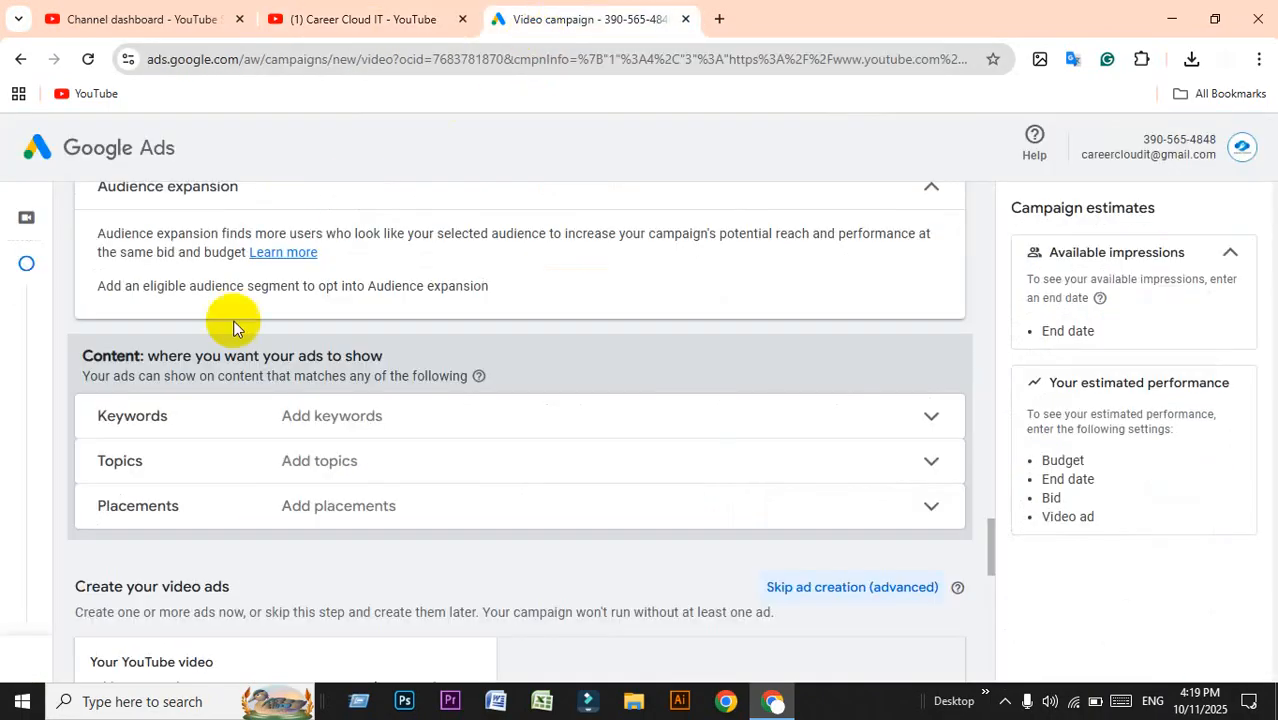
scroll(271, 409, "down", 5)
scroll(271, 409, "down", 5)
left_click(238, 575)
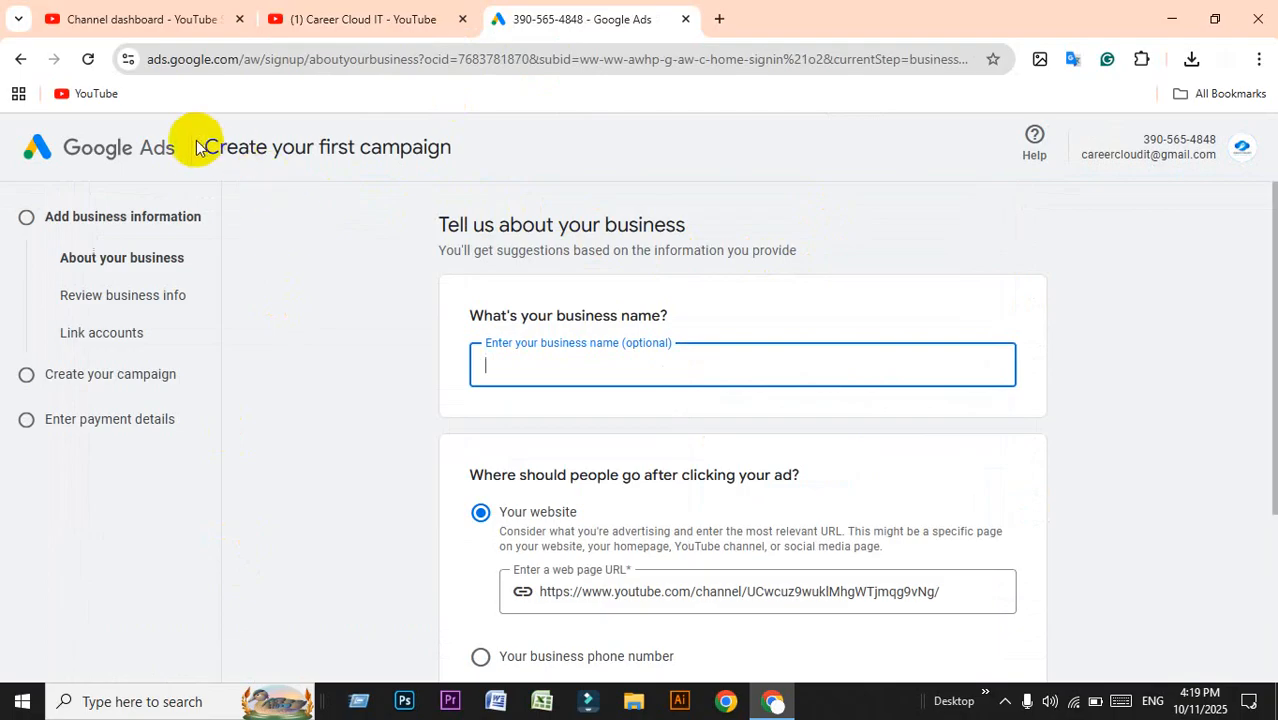
Highlight the Create your first campaign heading, keep the YouTube channel URL as the ad destination and continue to the business description.
left_click_drag(205, 148, 513, 147)
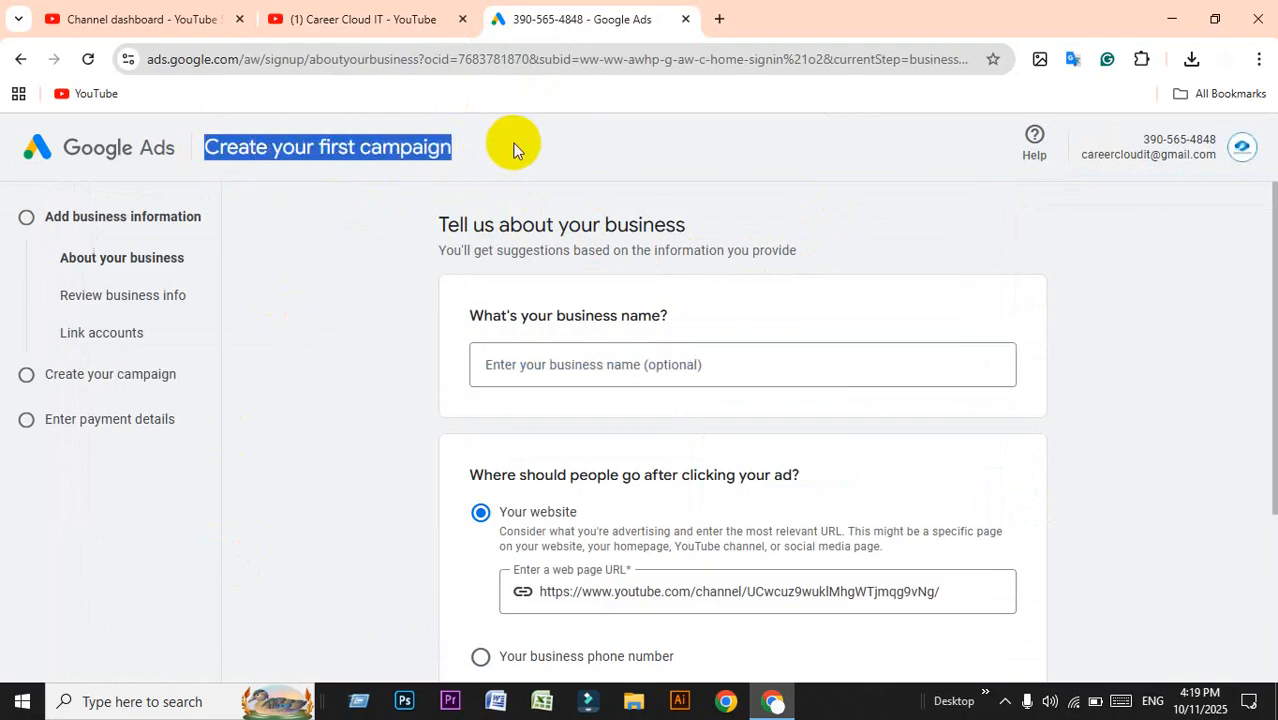
left_click(513, 147)
scroll(432, 312, "down", 1)
scroll(432, 312, "down", 2)
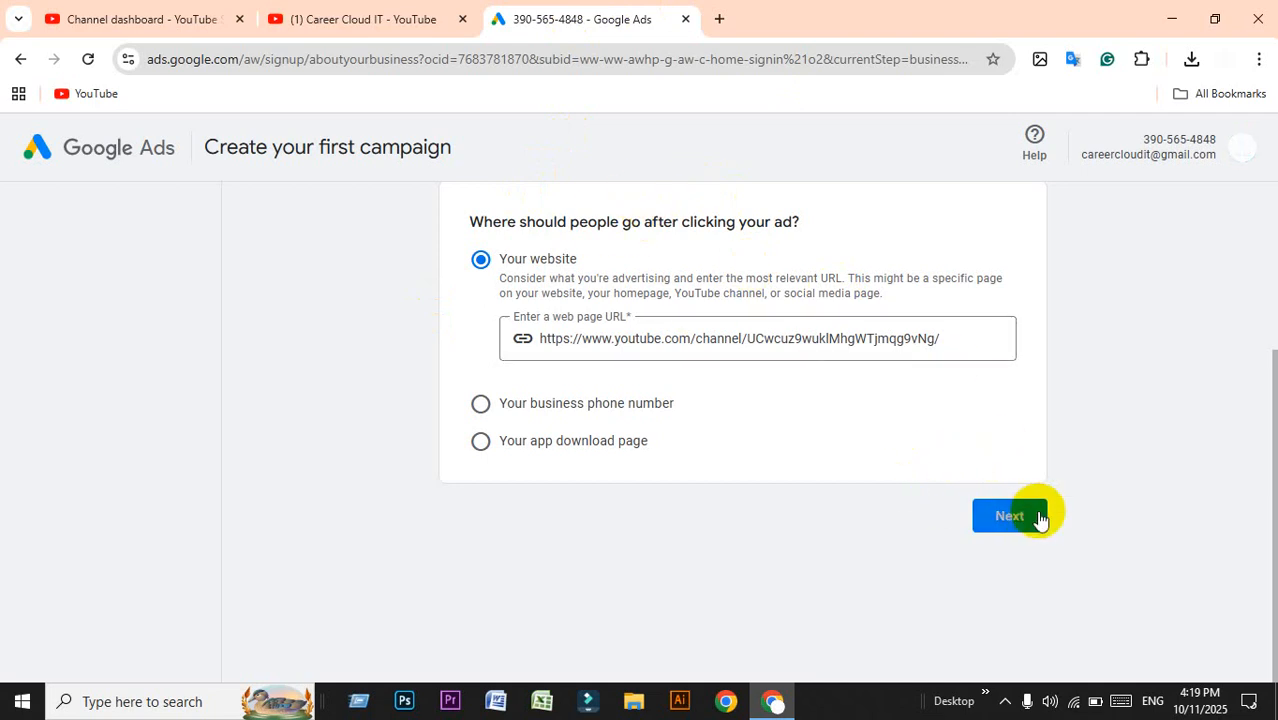
left_click(999, 530)
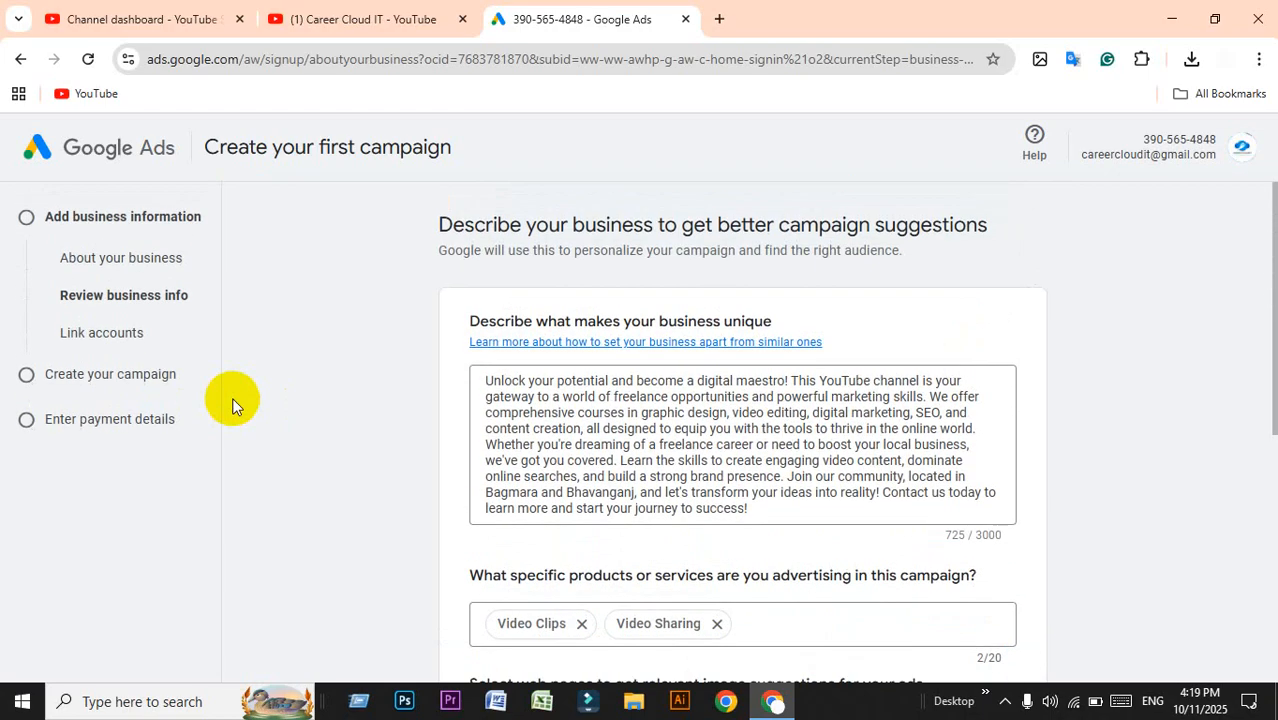
Mark Add business information, Create your campaign and Enter payment details with red arrows on a screen capture, and discard the capture.
key("Print")
left_click_drag(1, 97, 634, 566)
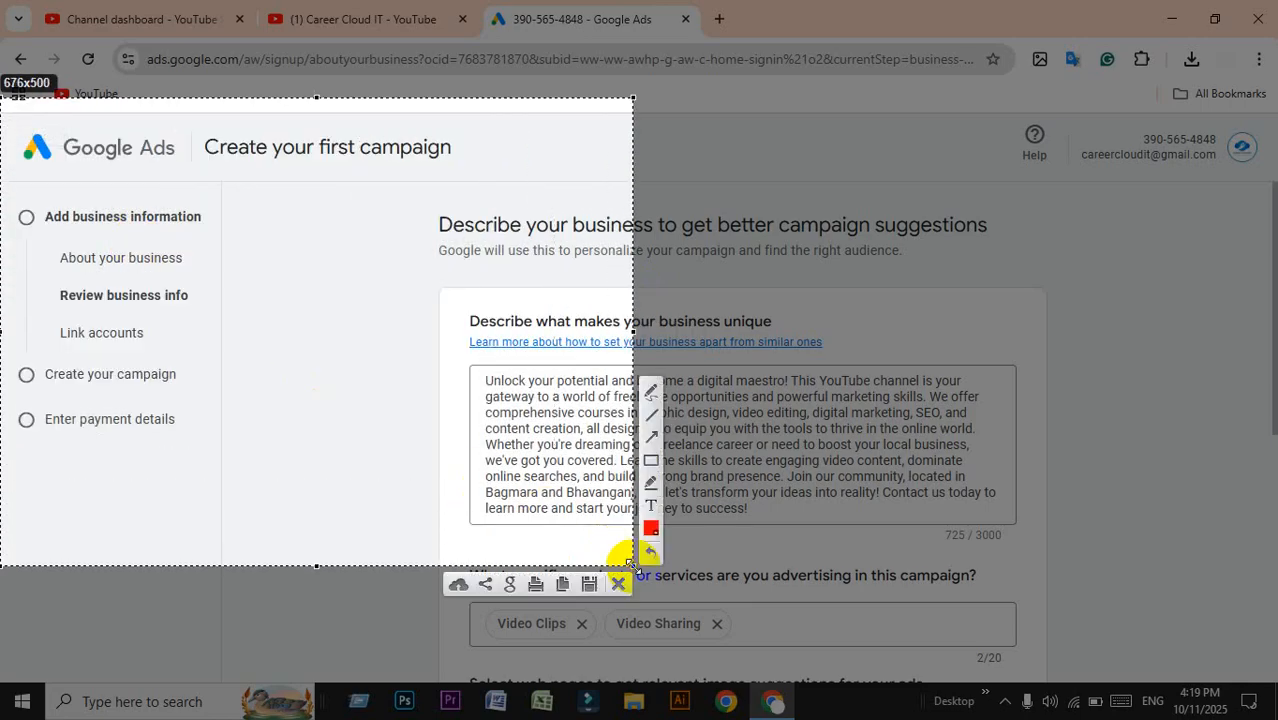
left_click(651, 437)
left_click_drag(371, 353, 208, 228)
mouse_move(370, 356)
left_mouse_down()
mouse_move(257, 382)
mouse_move(187, 373)
left_mouse_up()
left_click_drag(371, 357, 187, 415)
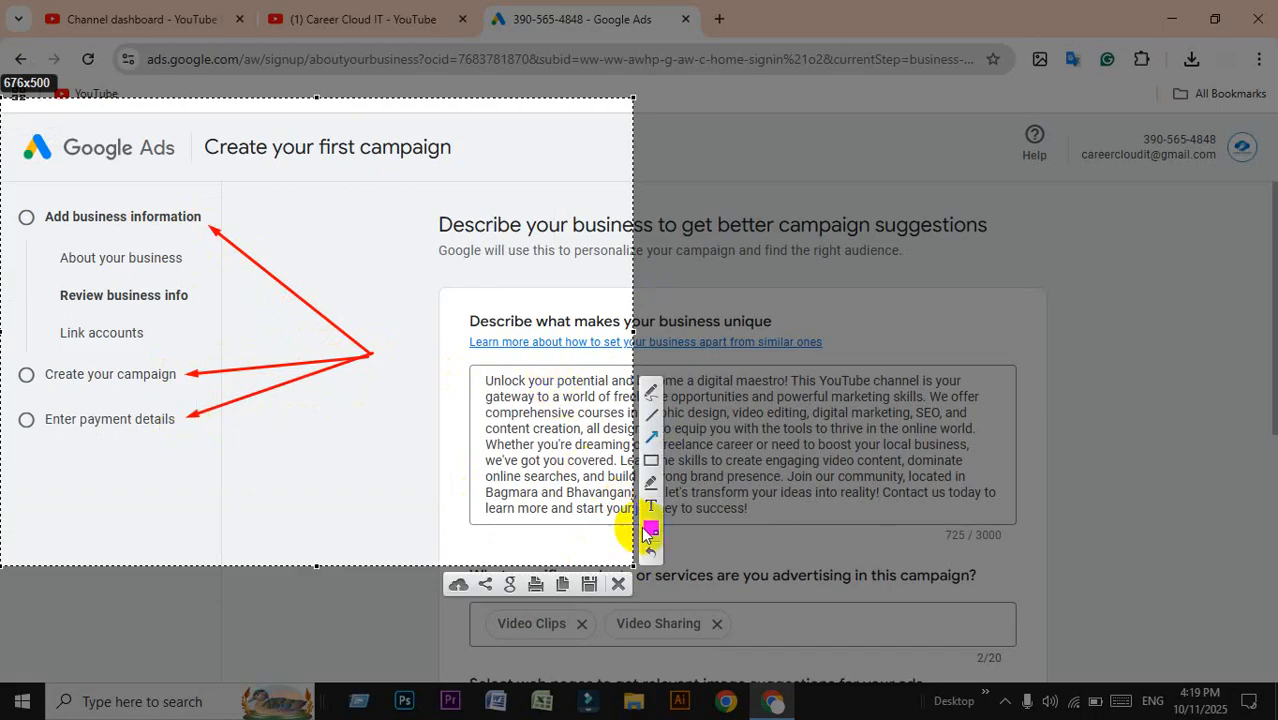
left_click(618, 584)
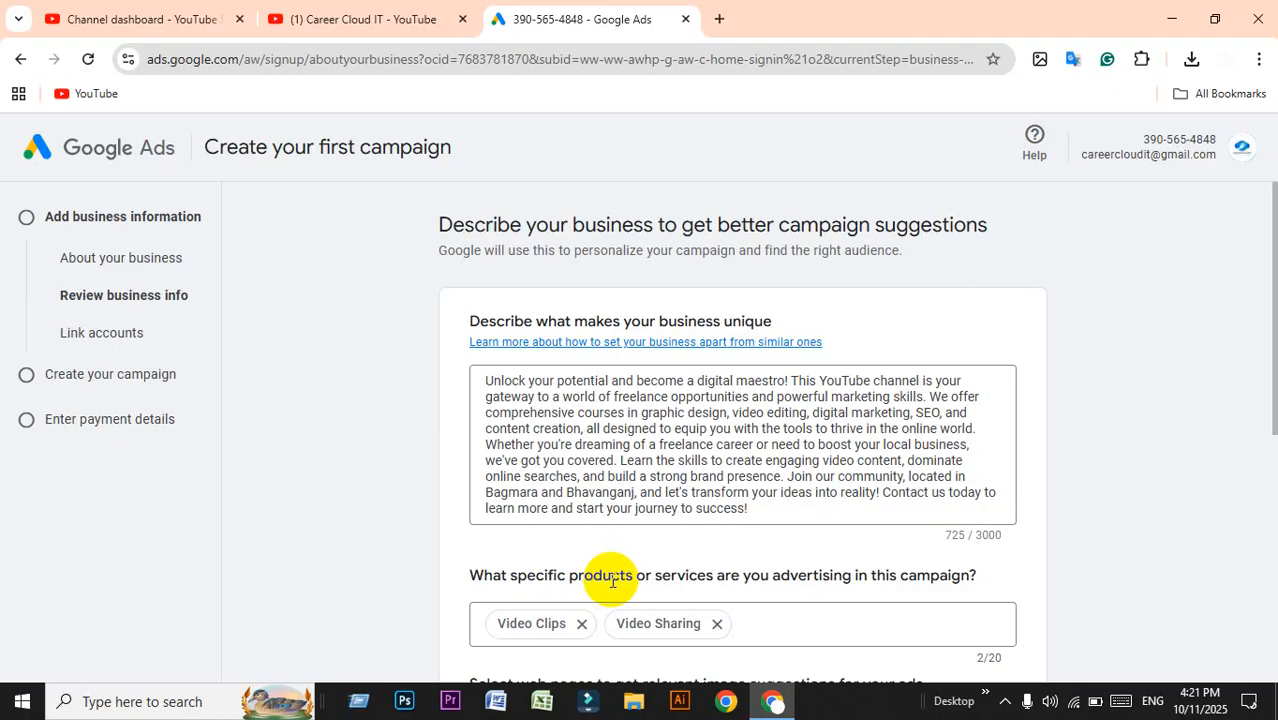
Accept the suggested business description, products and web page, and skip linking any accounts.
scroll(1013, 660, "down", 5)
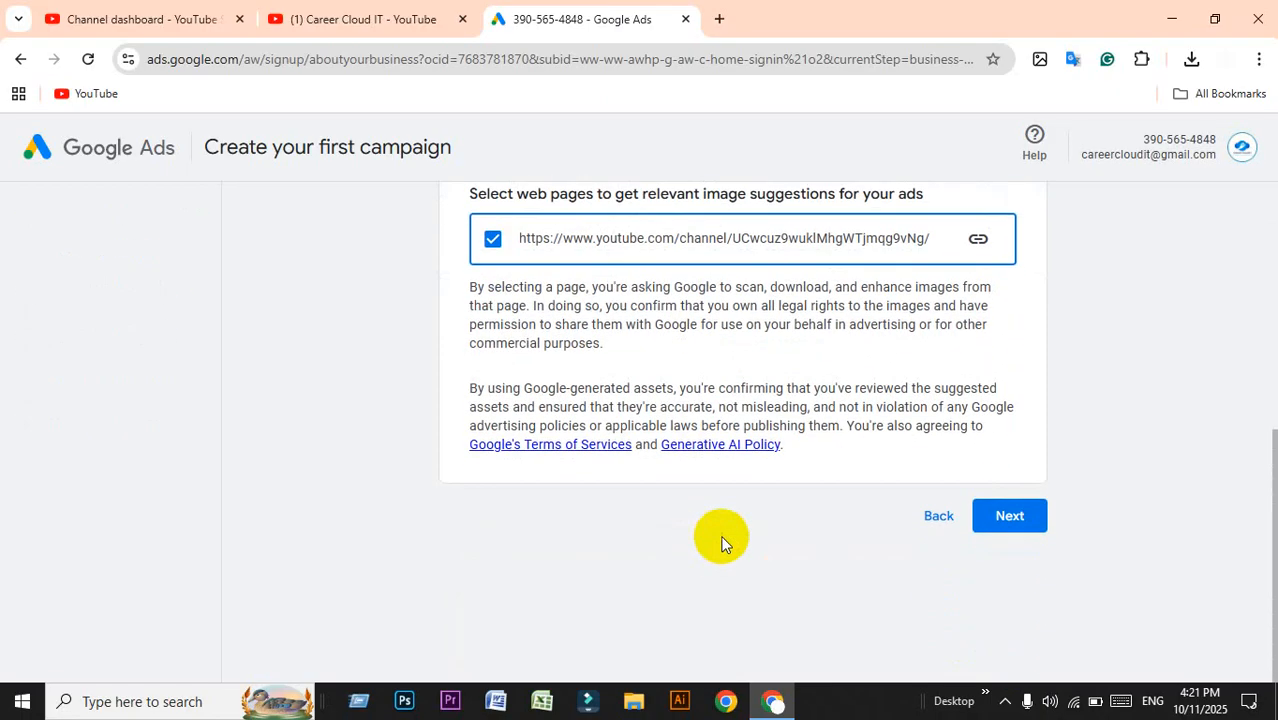
left_click(1038, 515)
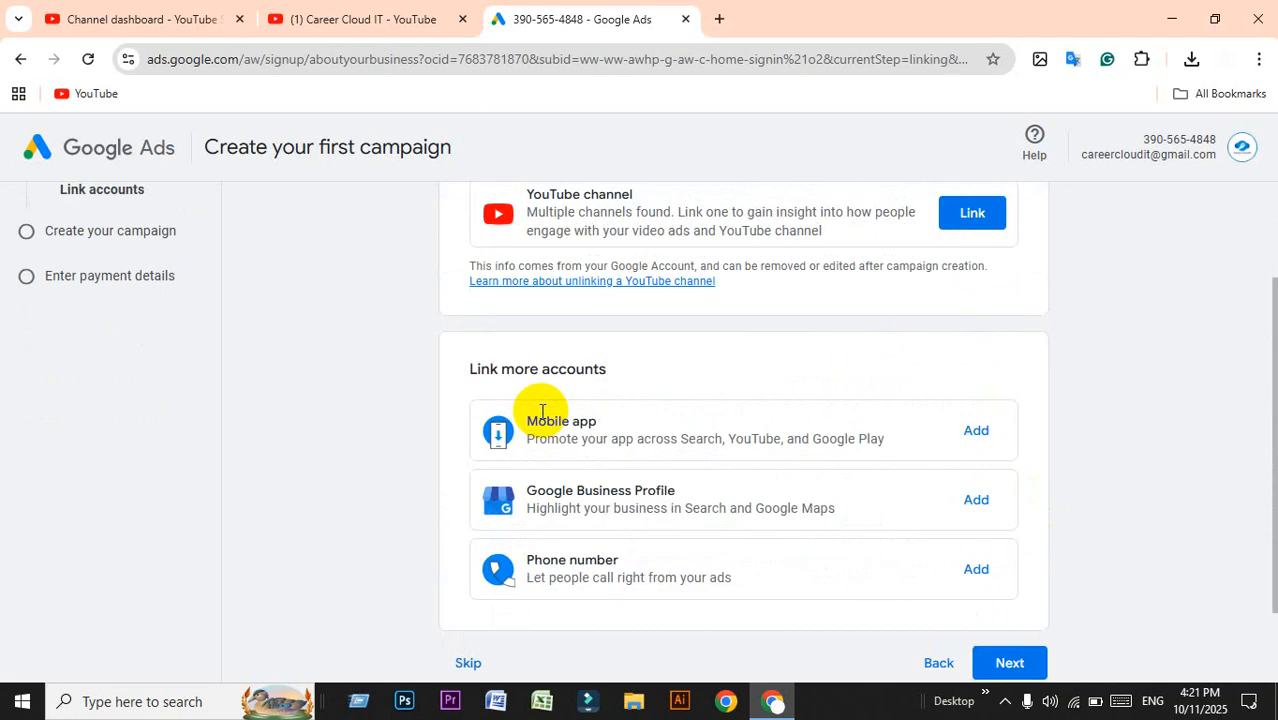
scroll(350, 345, "down", 3)
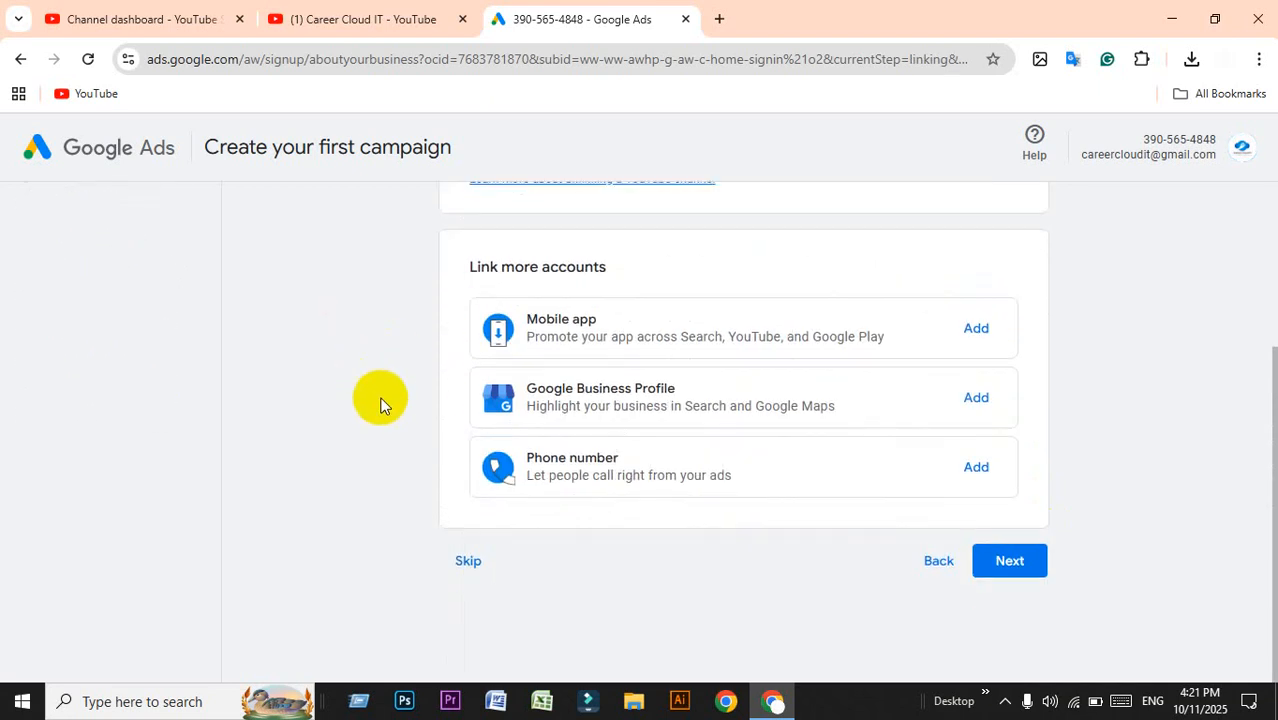
scroll(420, 405, "up", 3)
scroll(500, 500, "down", 1)
scroll(500, 575, "down", 2)
left_click(465, 563)
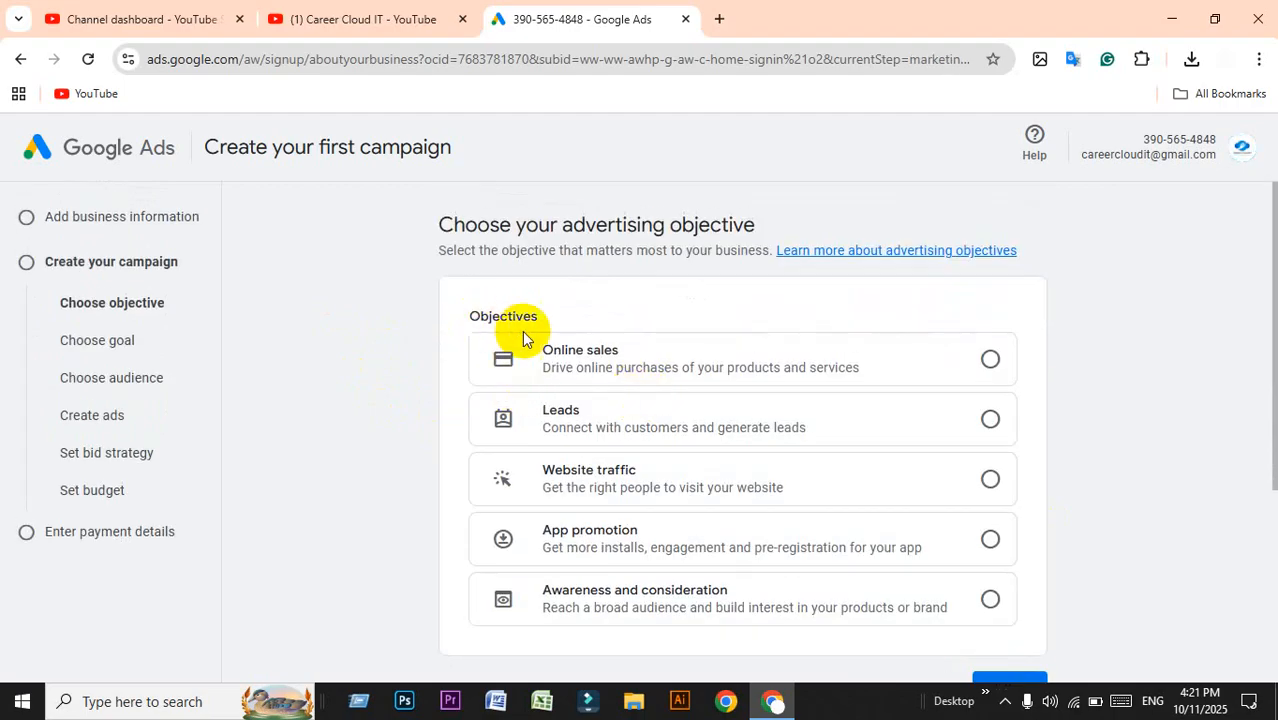
Highlight the Choose your advertising objective heading and skip choosing an objective.
left_click_drag(422, 226, 791, 228)
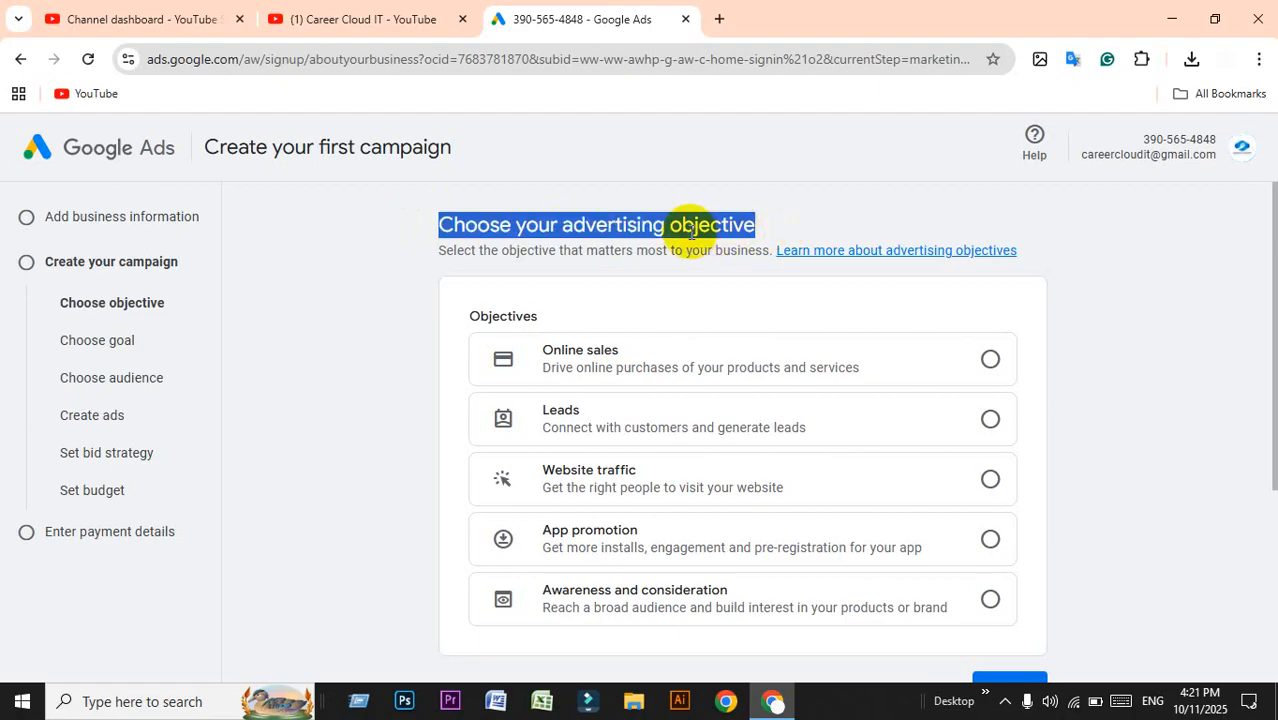
left_click(650, 242)
scroll(650, 242, "down", 3)
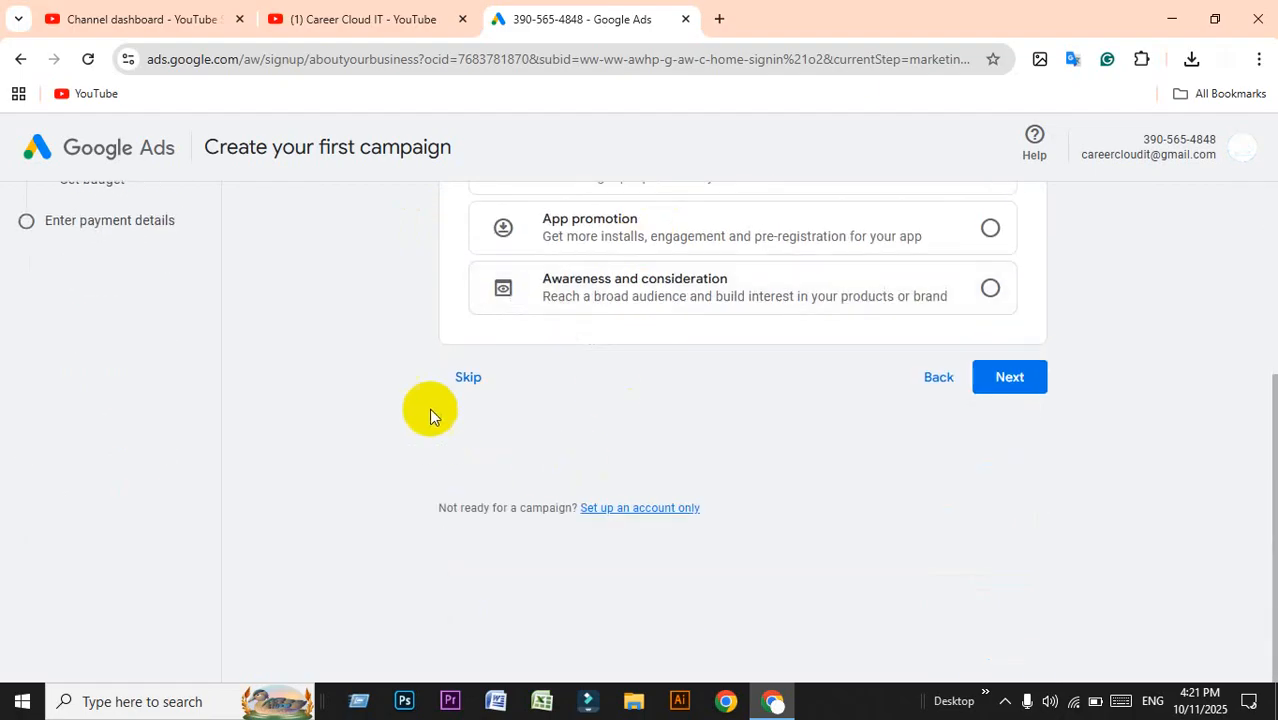
left_click(466, 378)
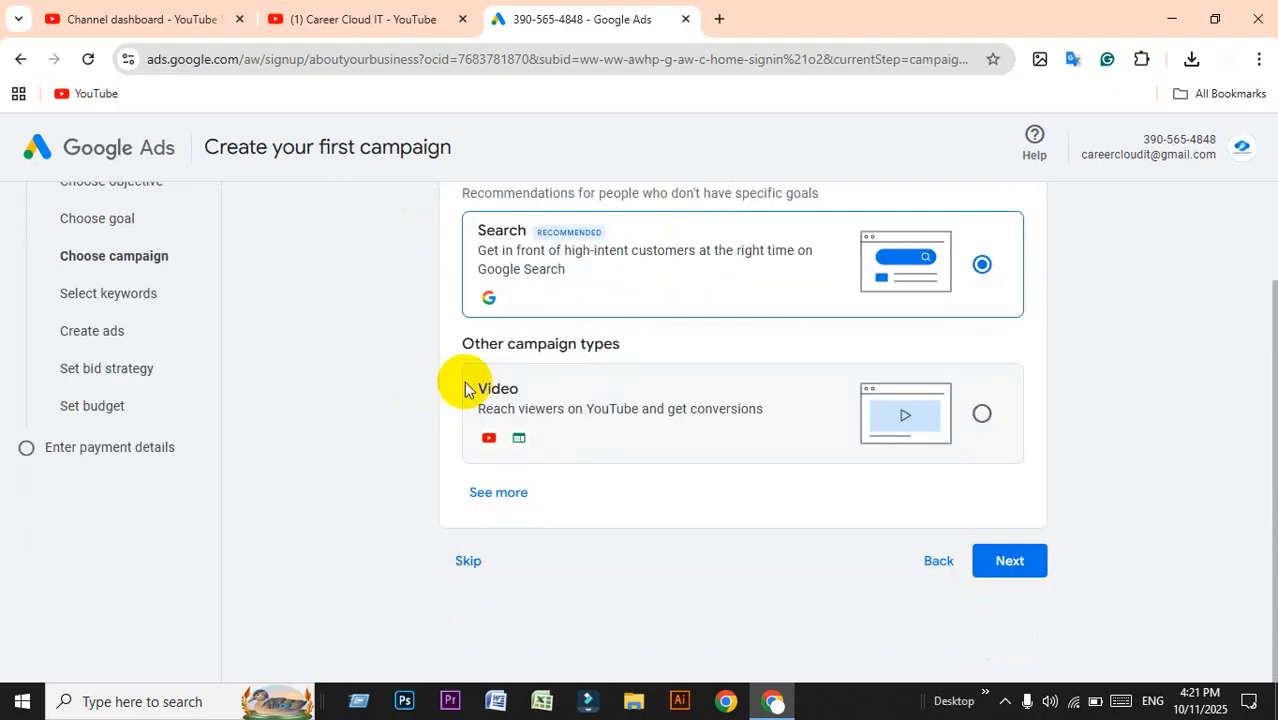
Choose the Video campaign type and review its Video views and Video reach subtypes.
left_click(982, 415)
scroll(985, 420, "down", 1)
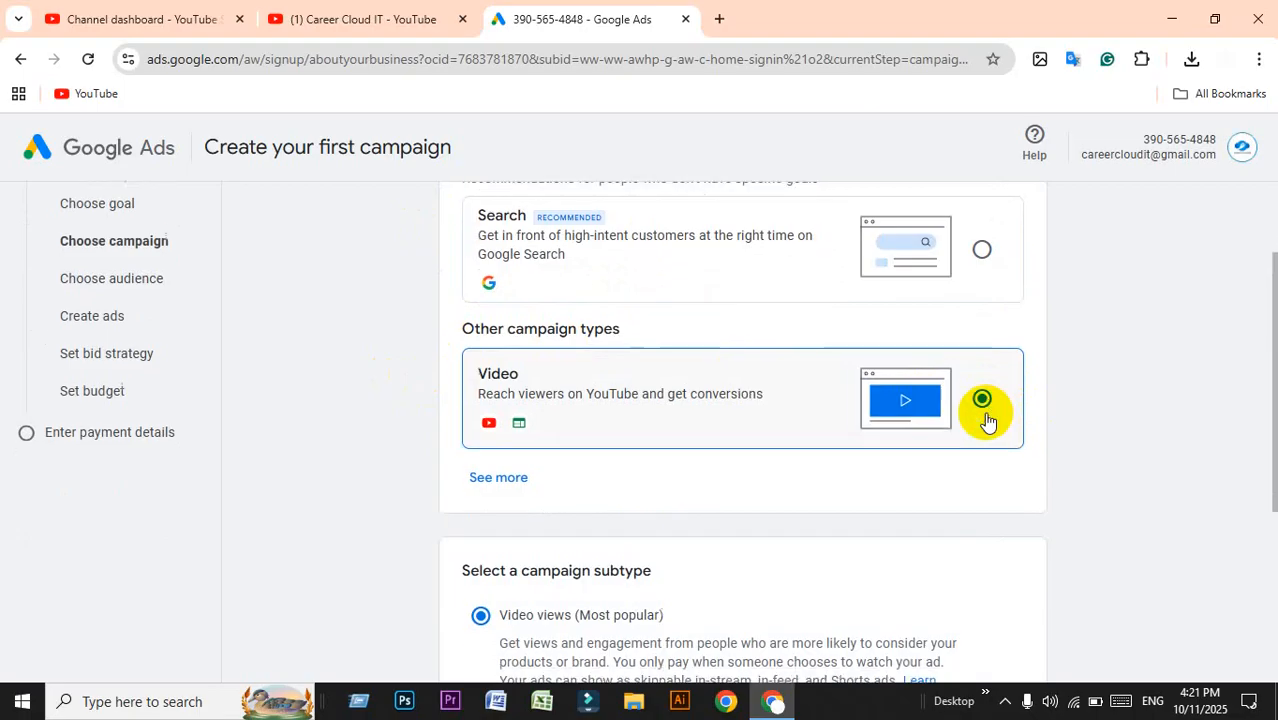
scroll(984, 419, "down", 3)
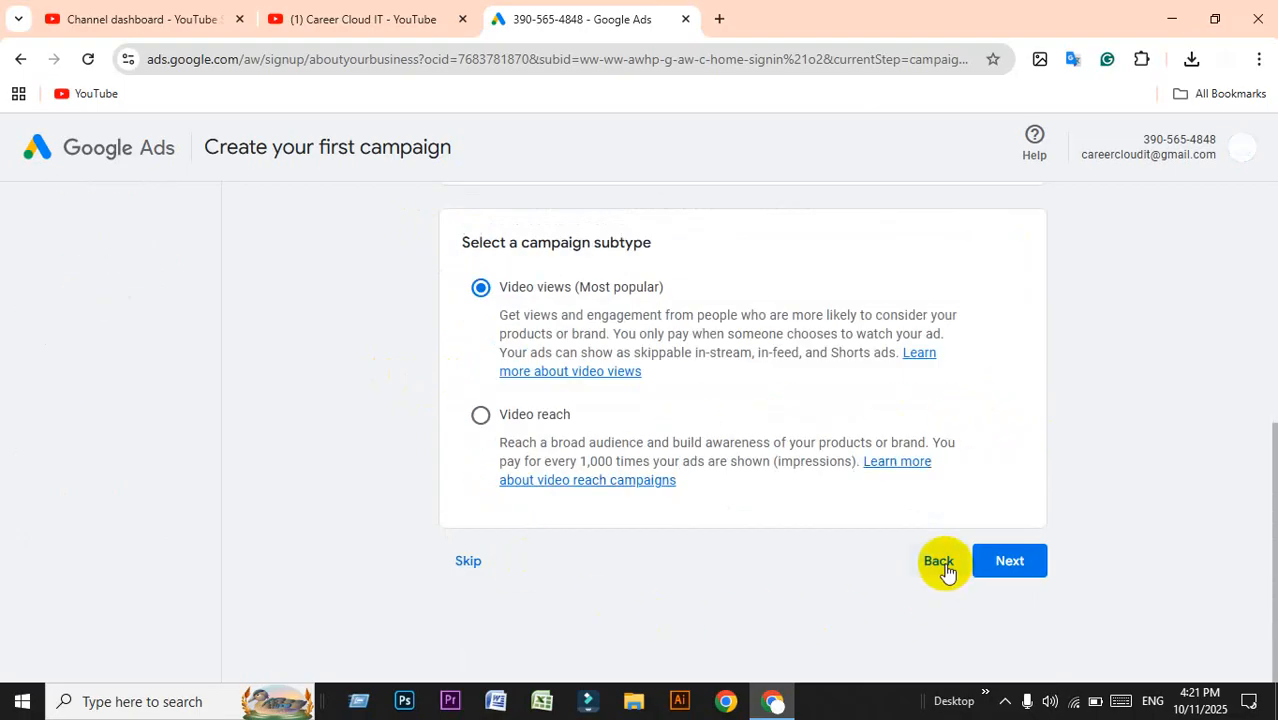
left_click(940, 562)
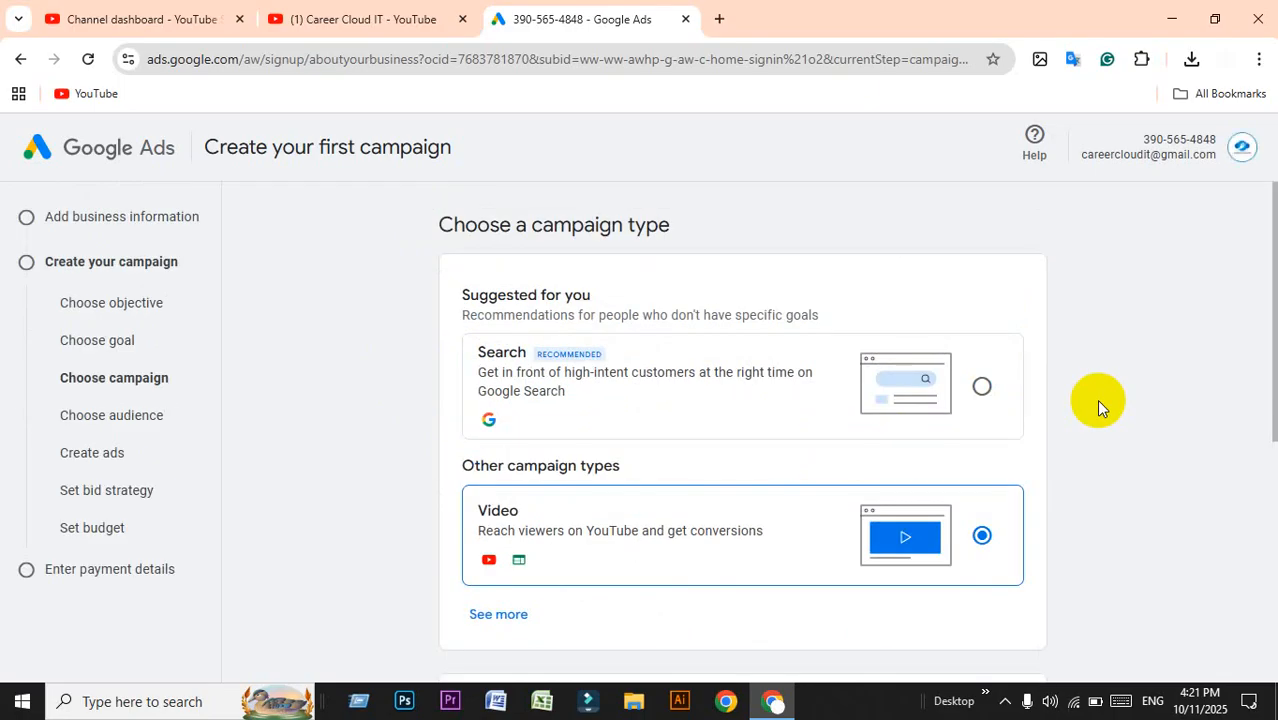
scroll(1096, 399, "down", 2)
scroll(1096, 399, "up", 1)
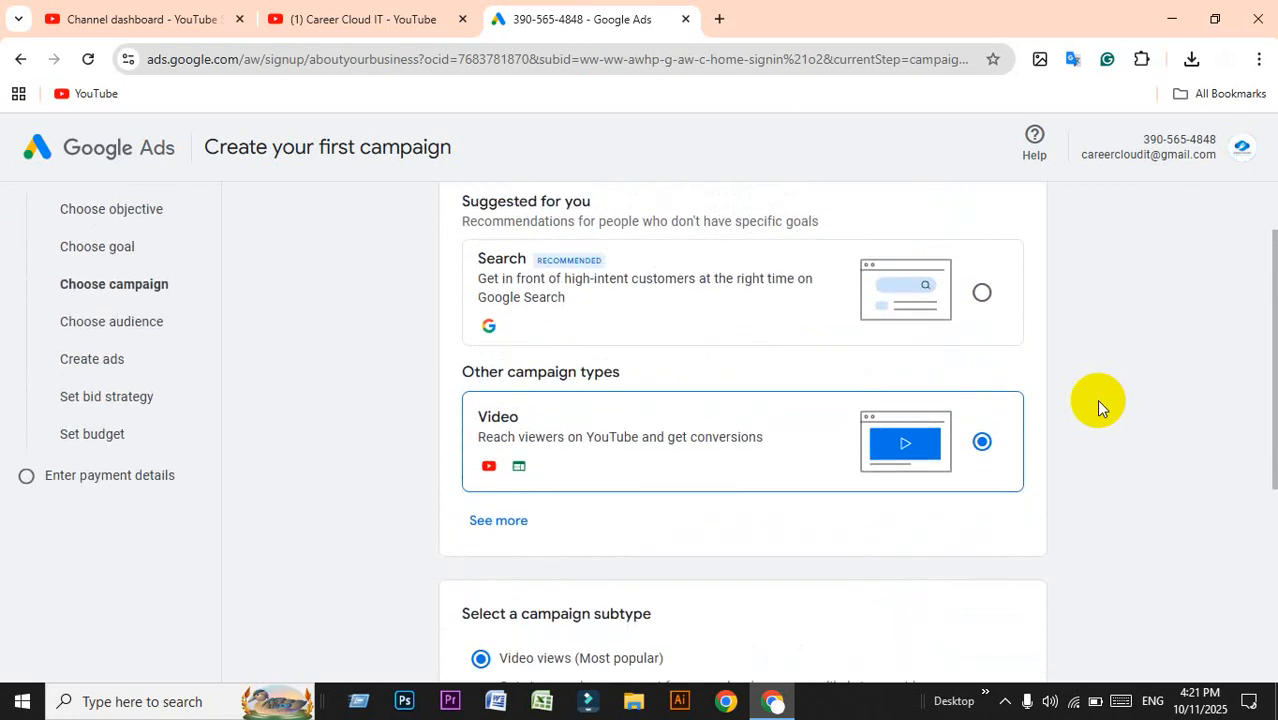
scroll(1096, 399, "up", 1)
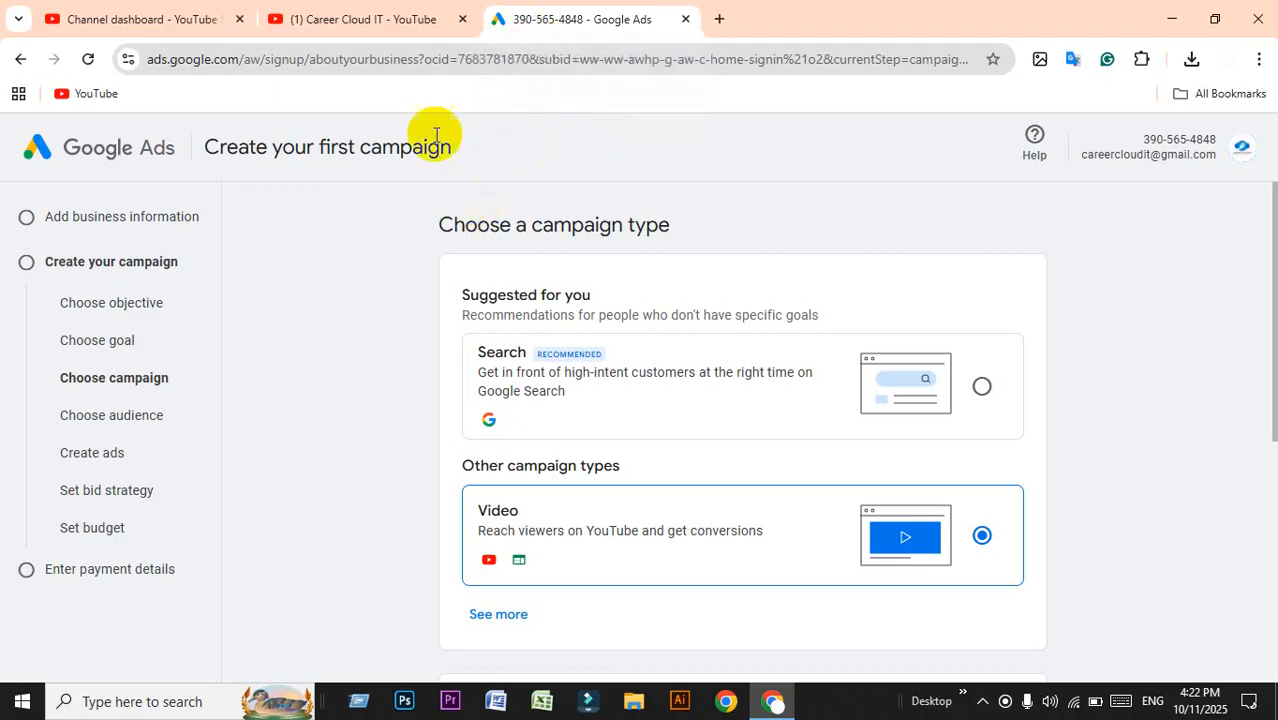
Expand the list of campaign types and review the Display, App and Demand Gen options.
scroll(420, 400, "down", 3)
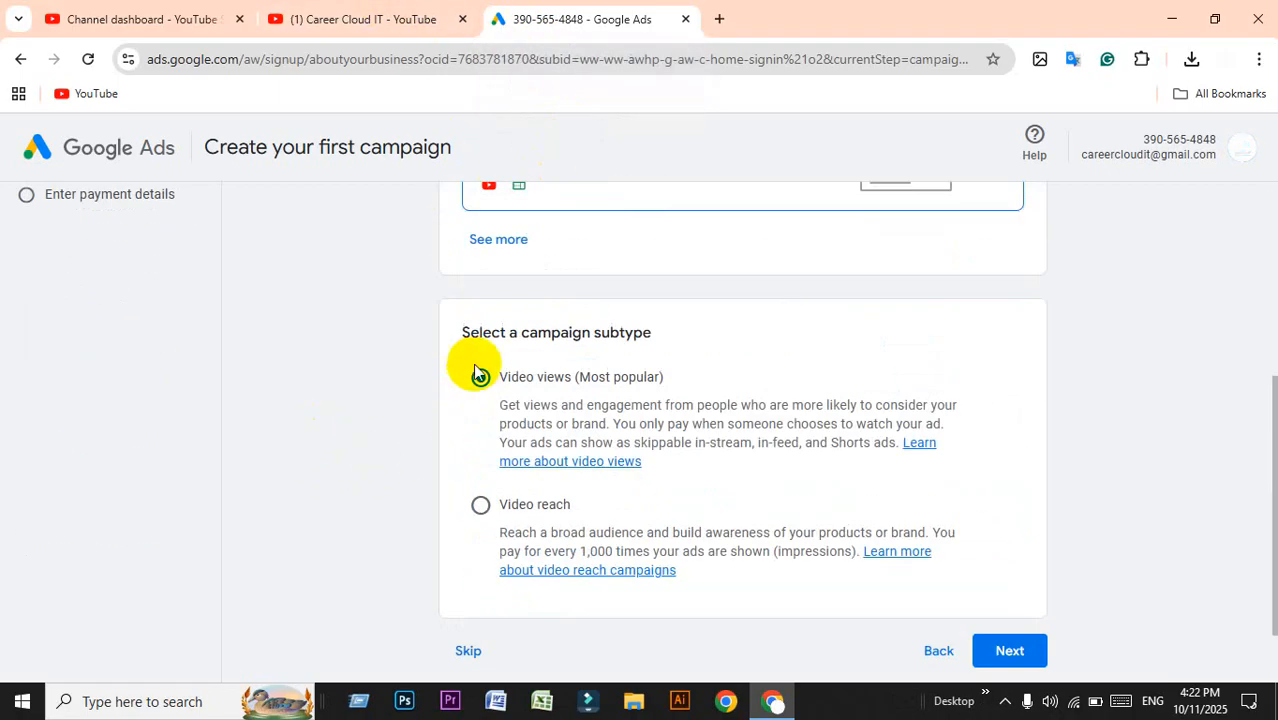
left_click(498, 328)
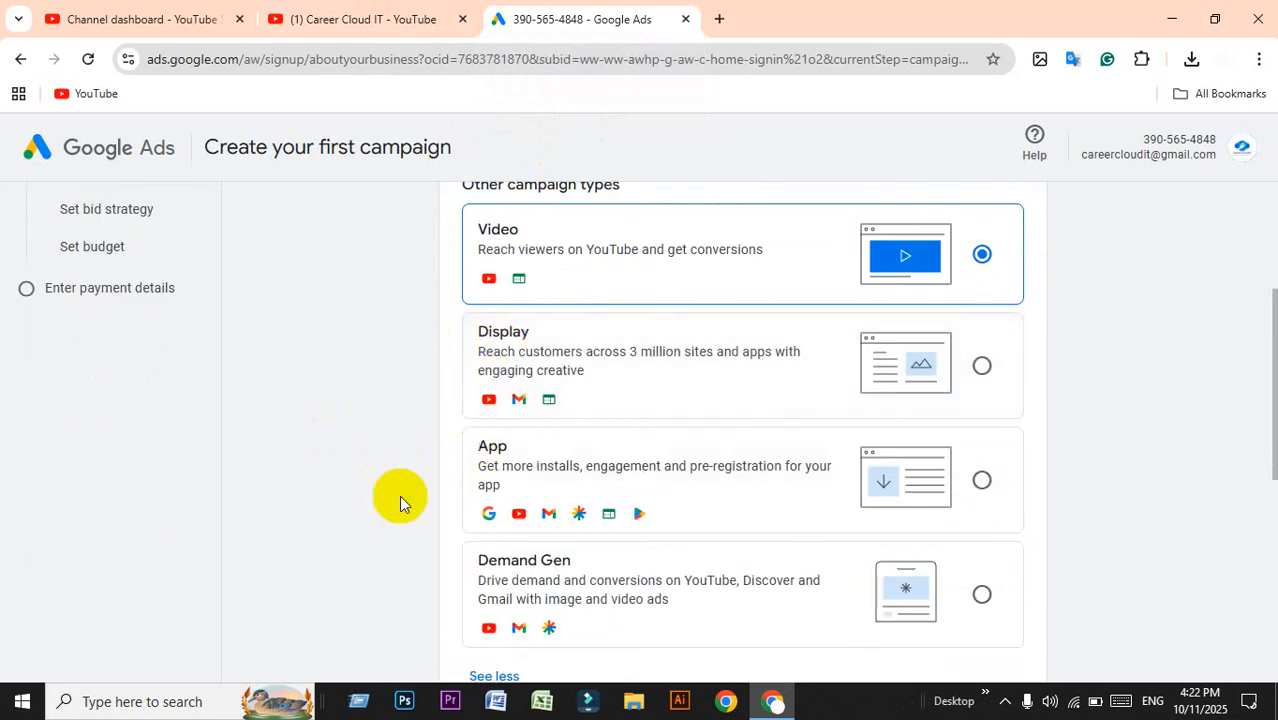
scroll(370, 495, "down", 1)
scroll(359, 493, "up", 3)
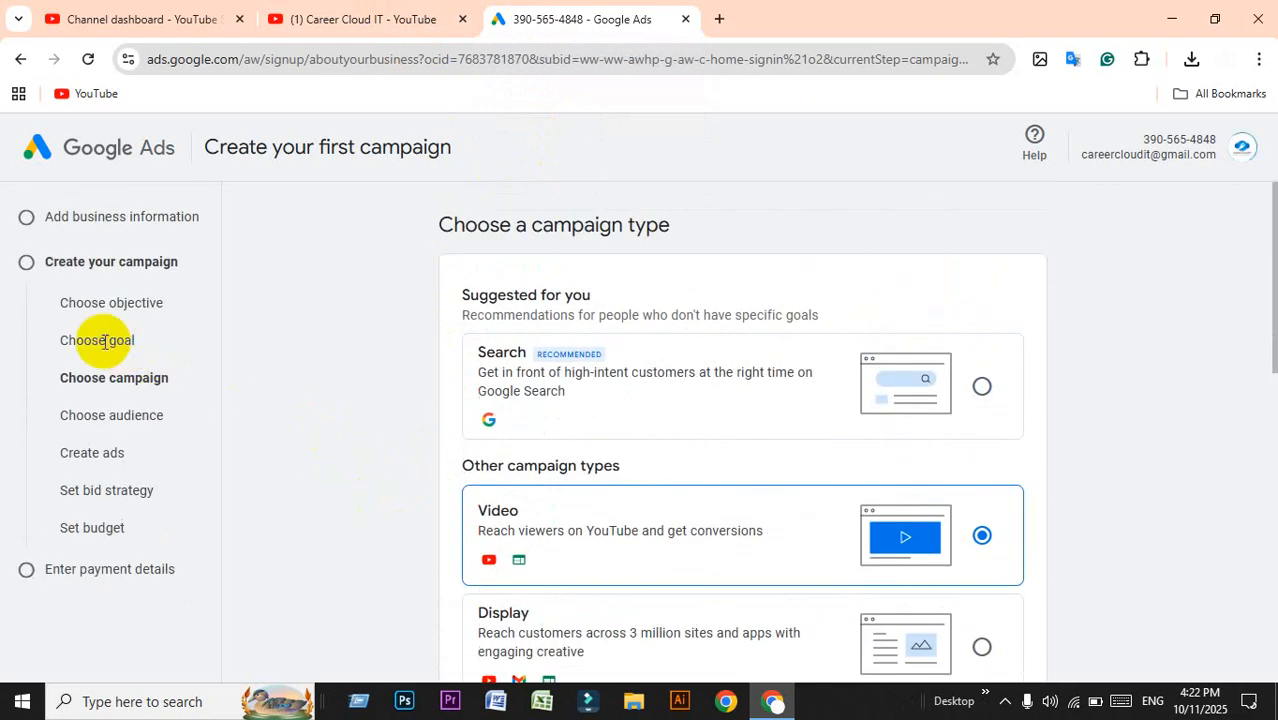
Go back to the advertising objectives, select Awareness and consideration, and continue to the campaign type.
left_click(20, 59)
scroll(410, 380, "down", 1)
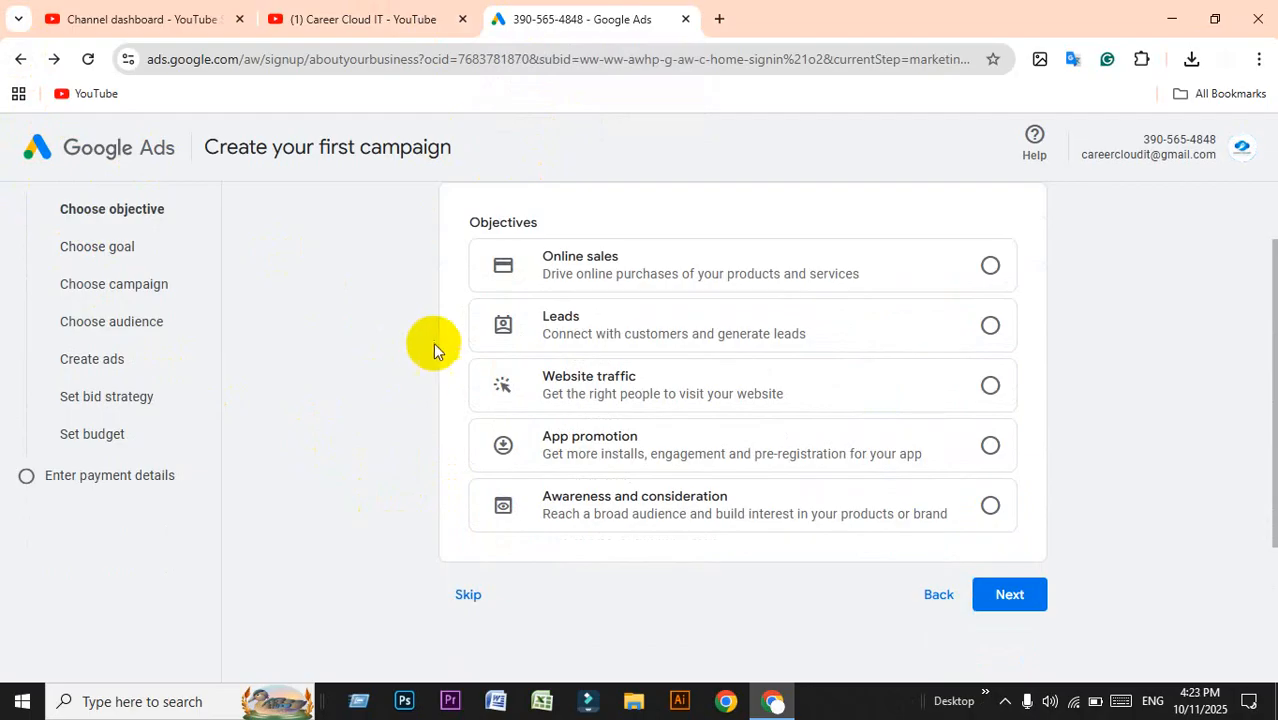
left_click(990, 508)
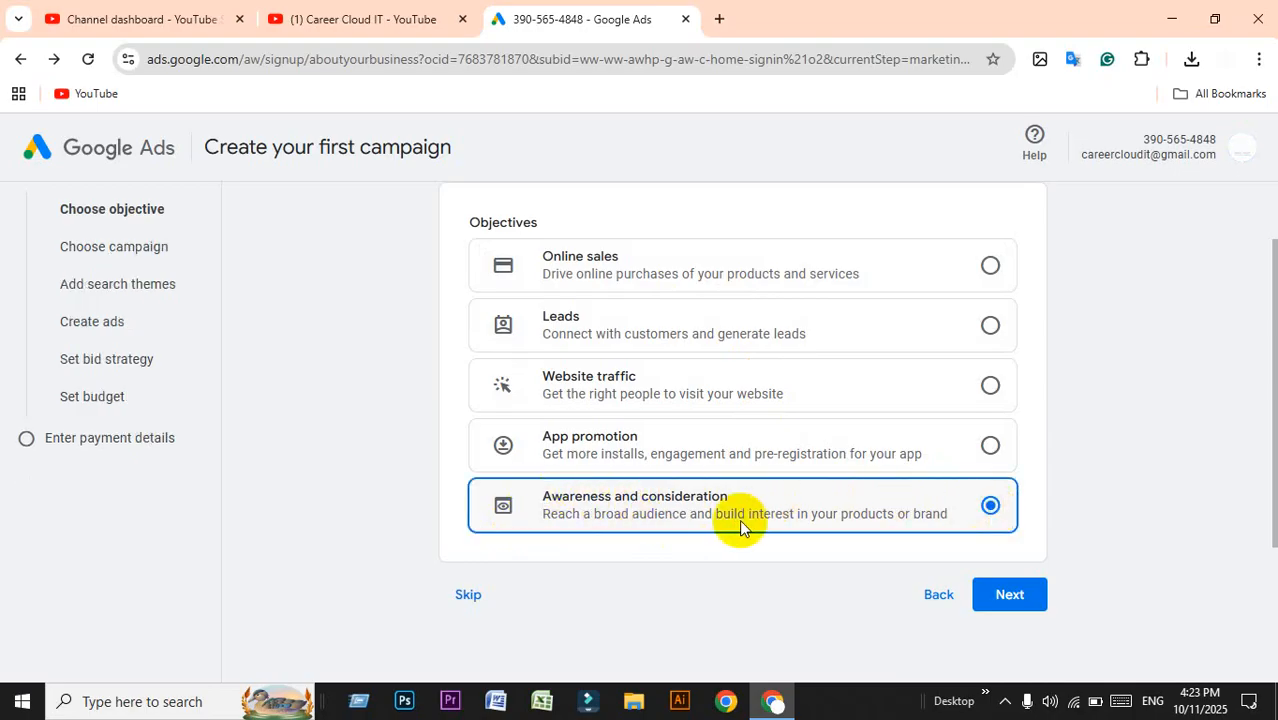
left_click(990, 600)
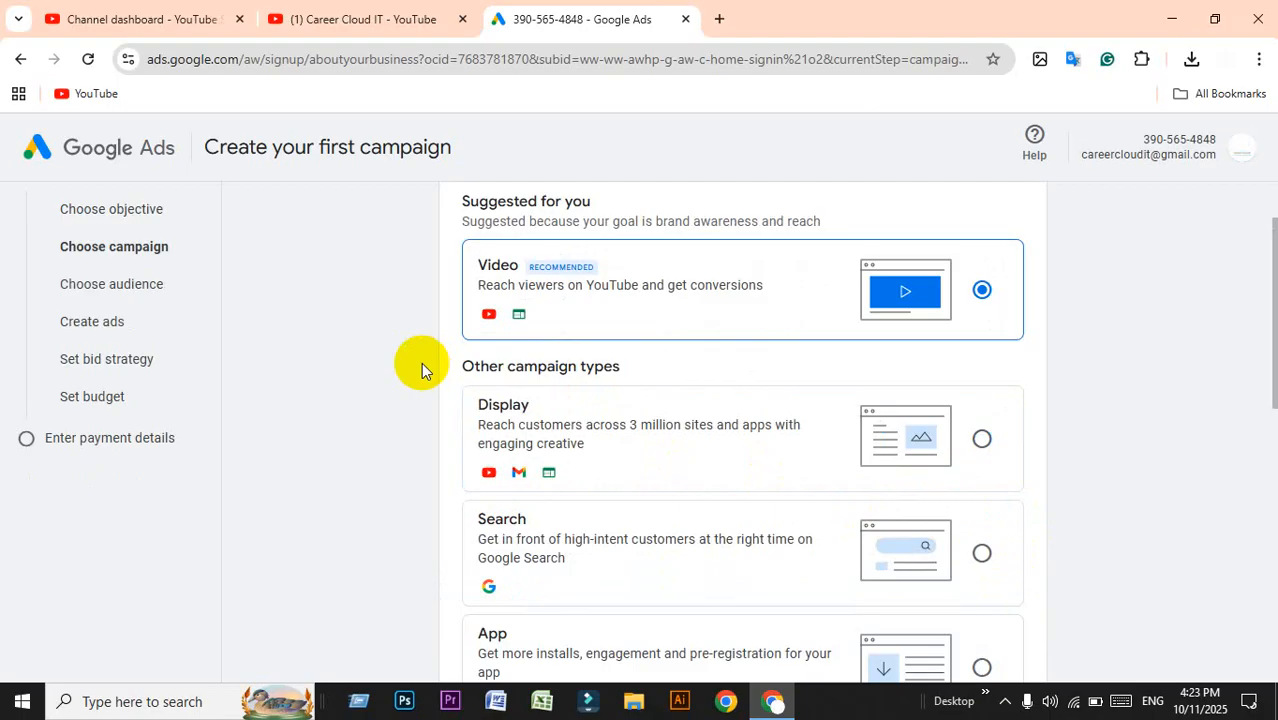
Highlight the campaign subtype heading and the Video views description, and clear the highlighting.
scroll(421, 362, "down", 7)
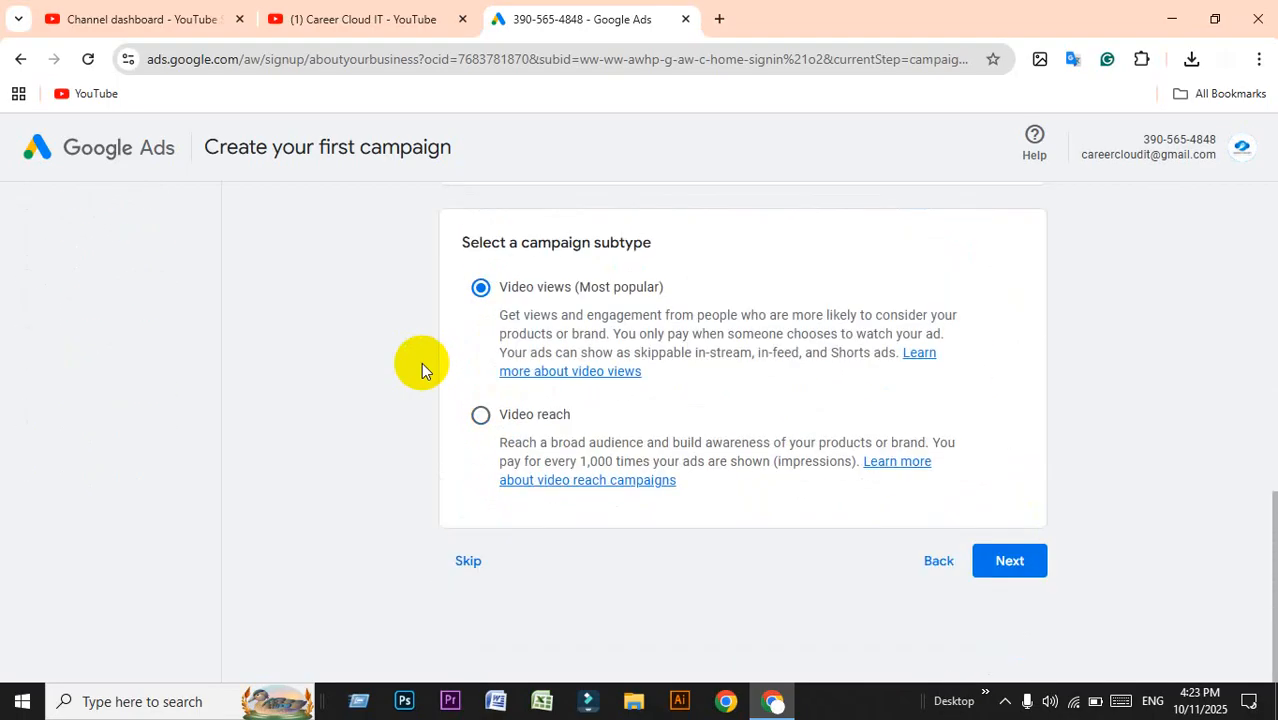
left_click_drag(460, 245, 699, 251)
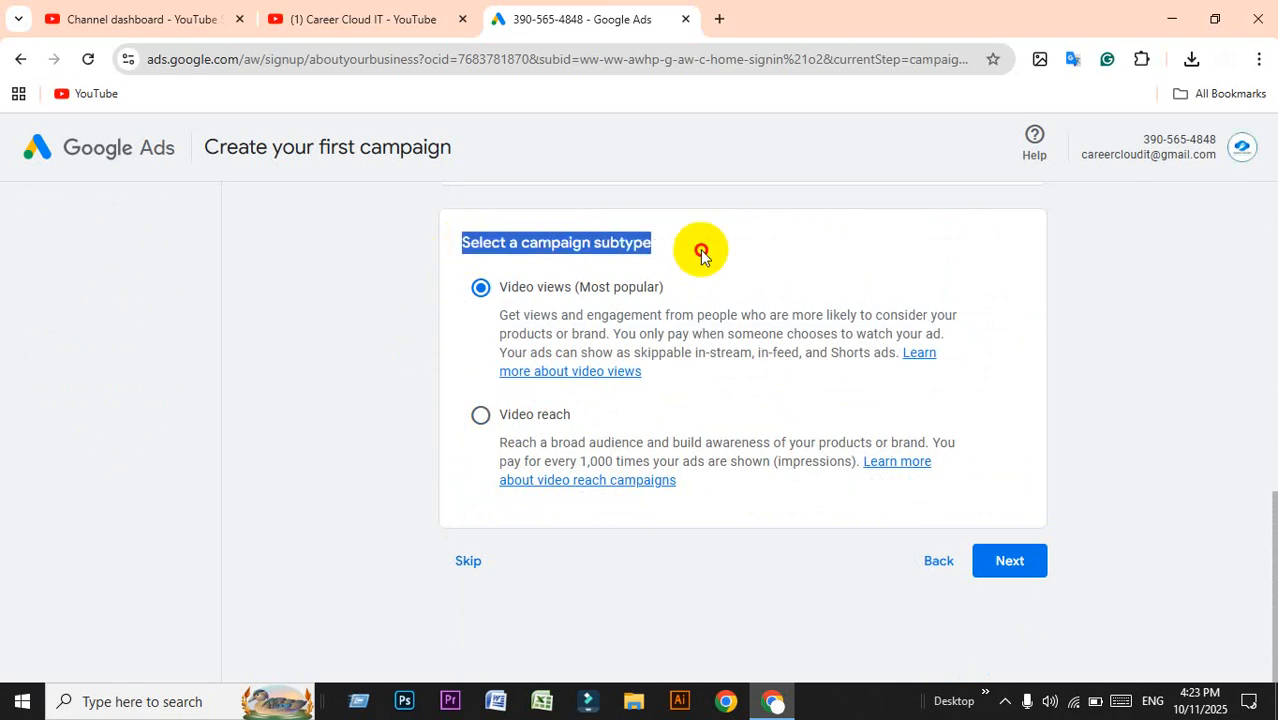
left_click_drag(485, 286, 724, 354)
left_click(363, 325)
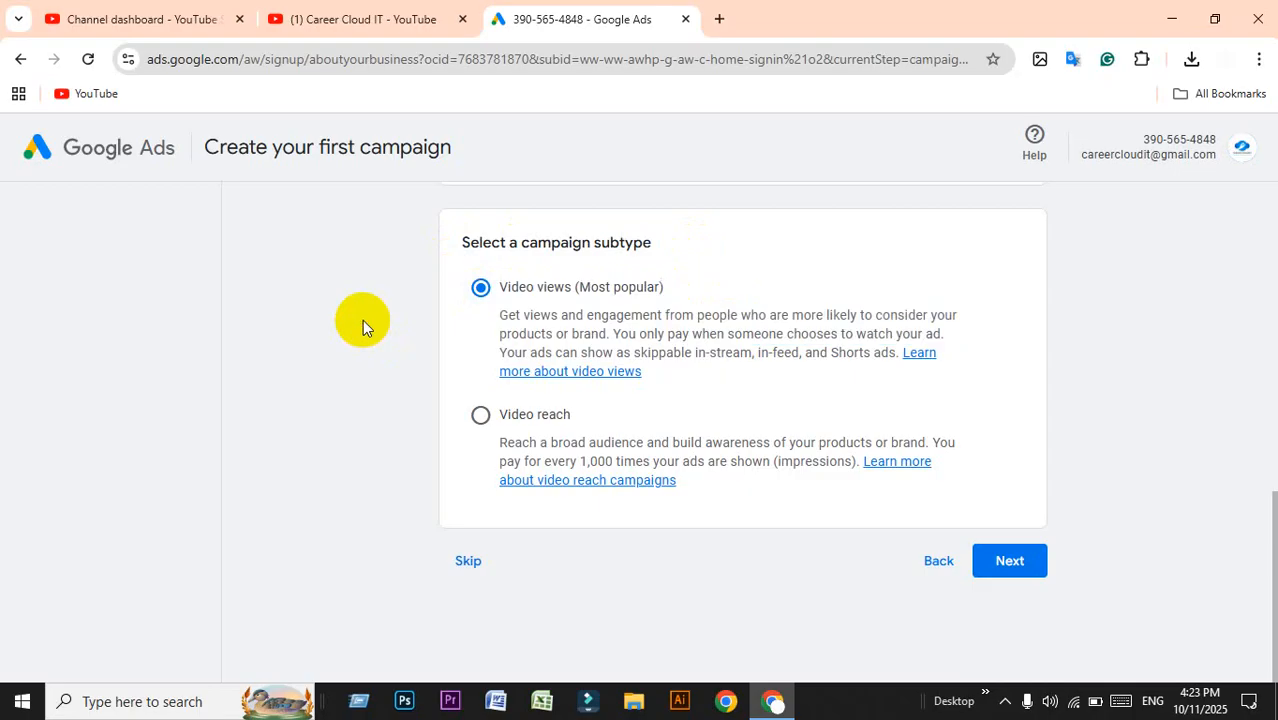
Review the available campaign types and the Video views and Video reach subtypes once more.
scroll(362, 320, "up", 4)
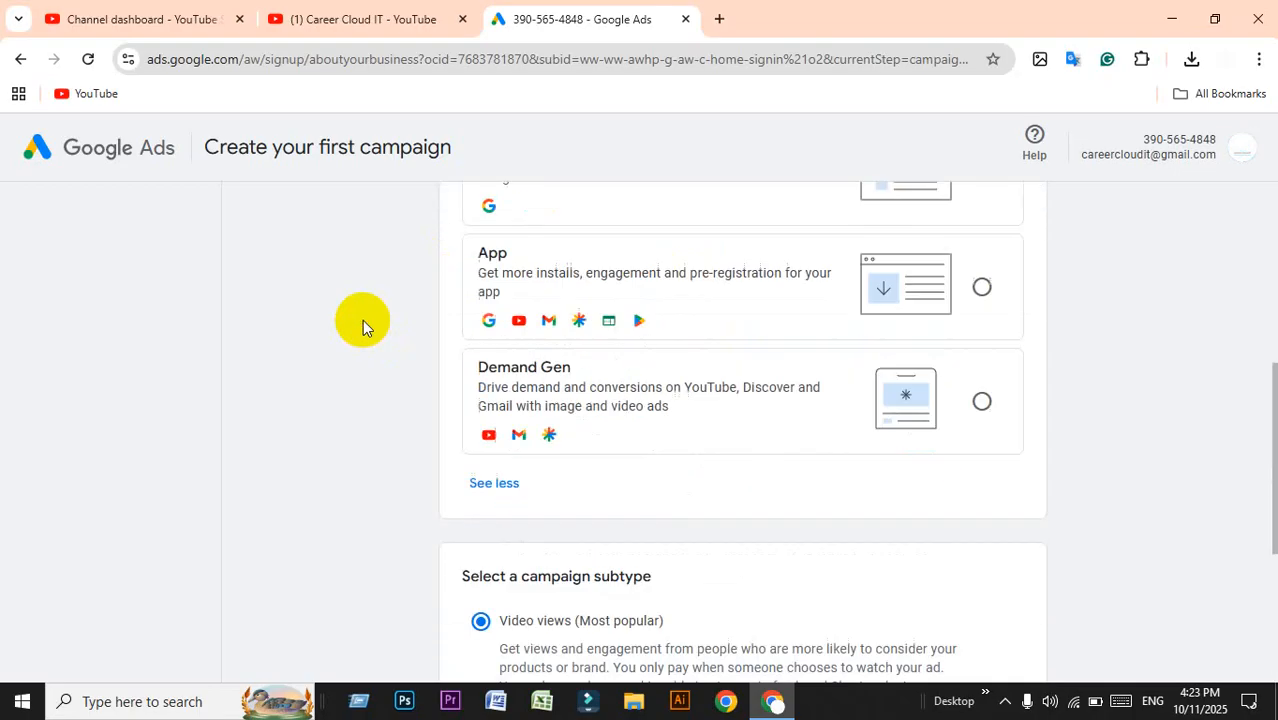
scroll(362, 320, "down", 2)
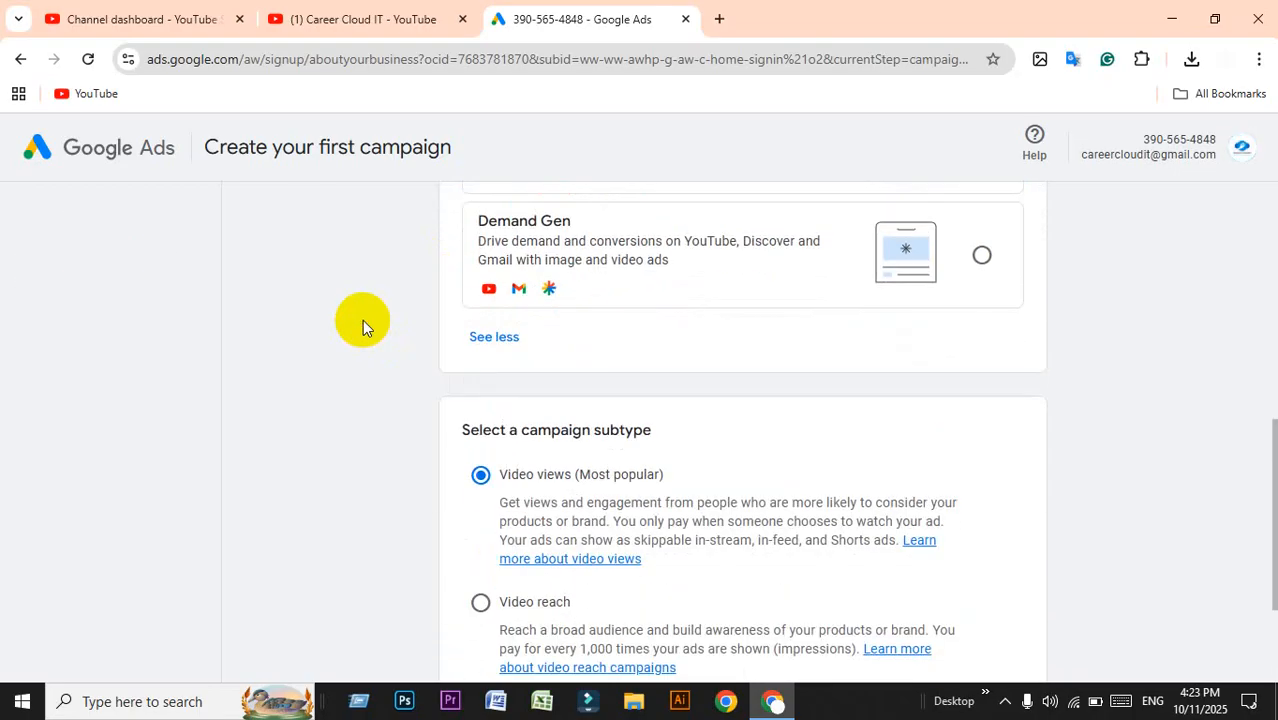
scroll(362, 320, "up", 1)
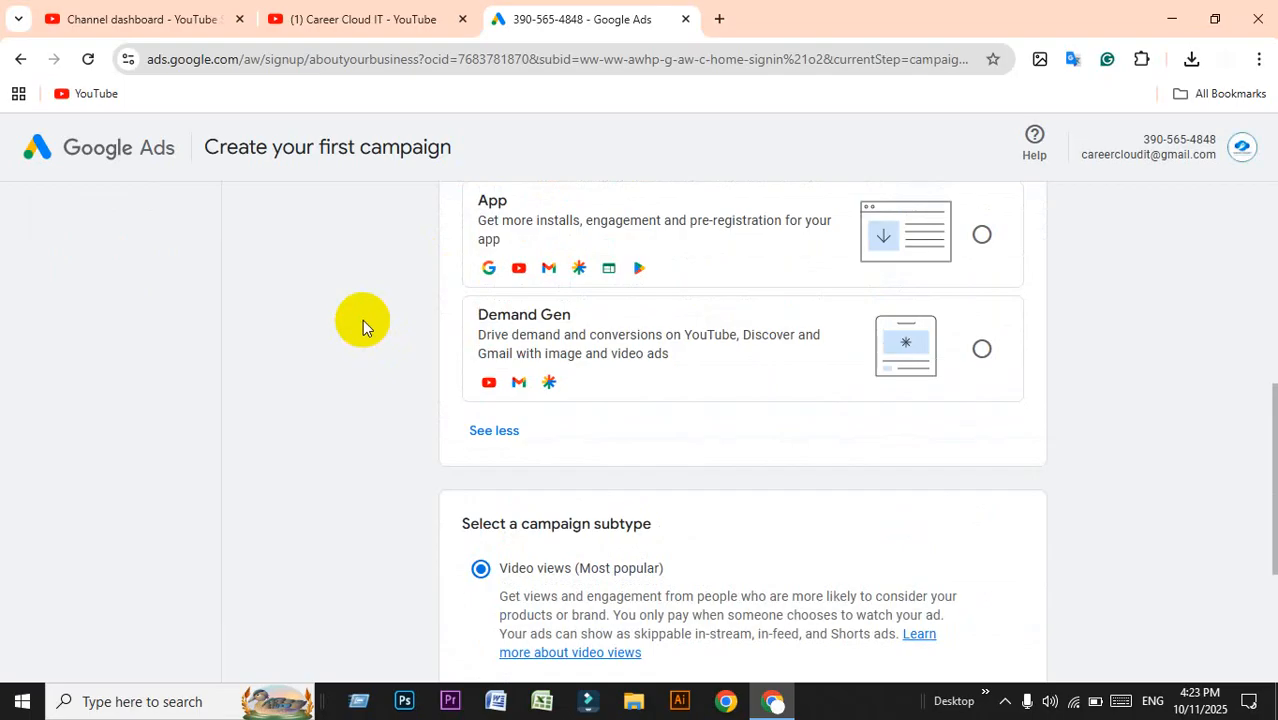
scroll(362, 320, "up", 3)
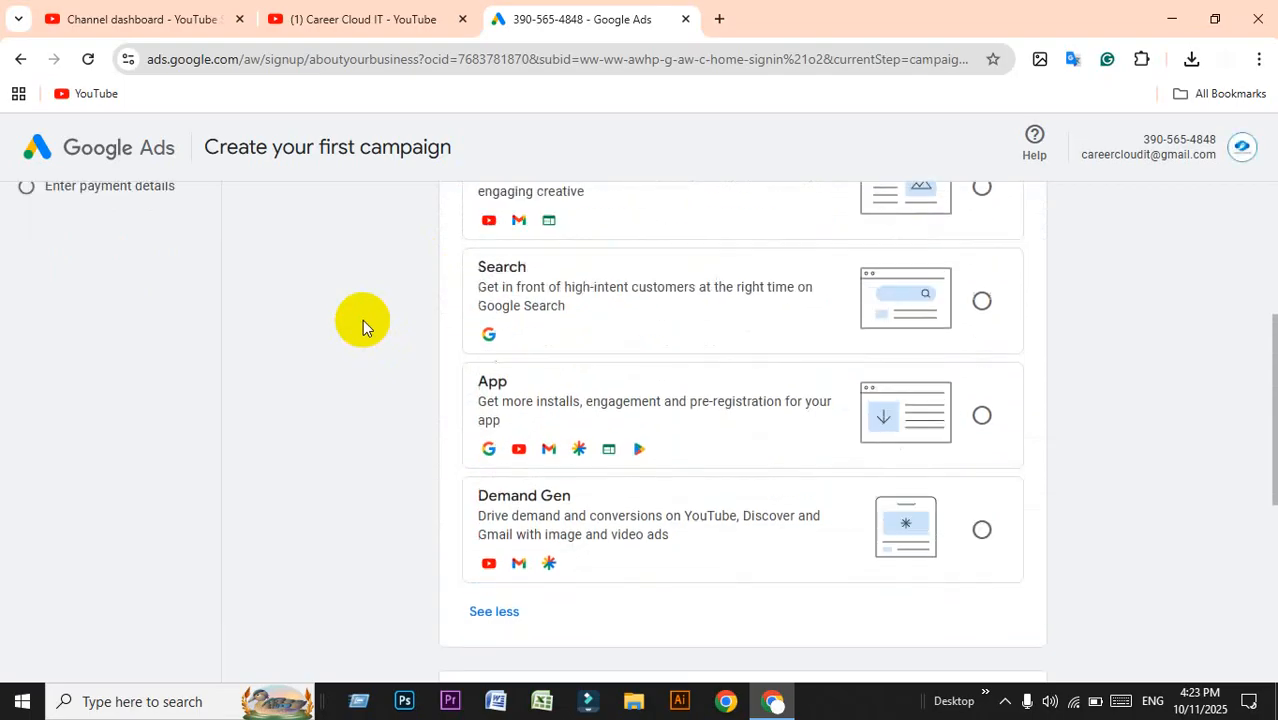
scroll(362, 320, "up", 1)
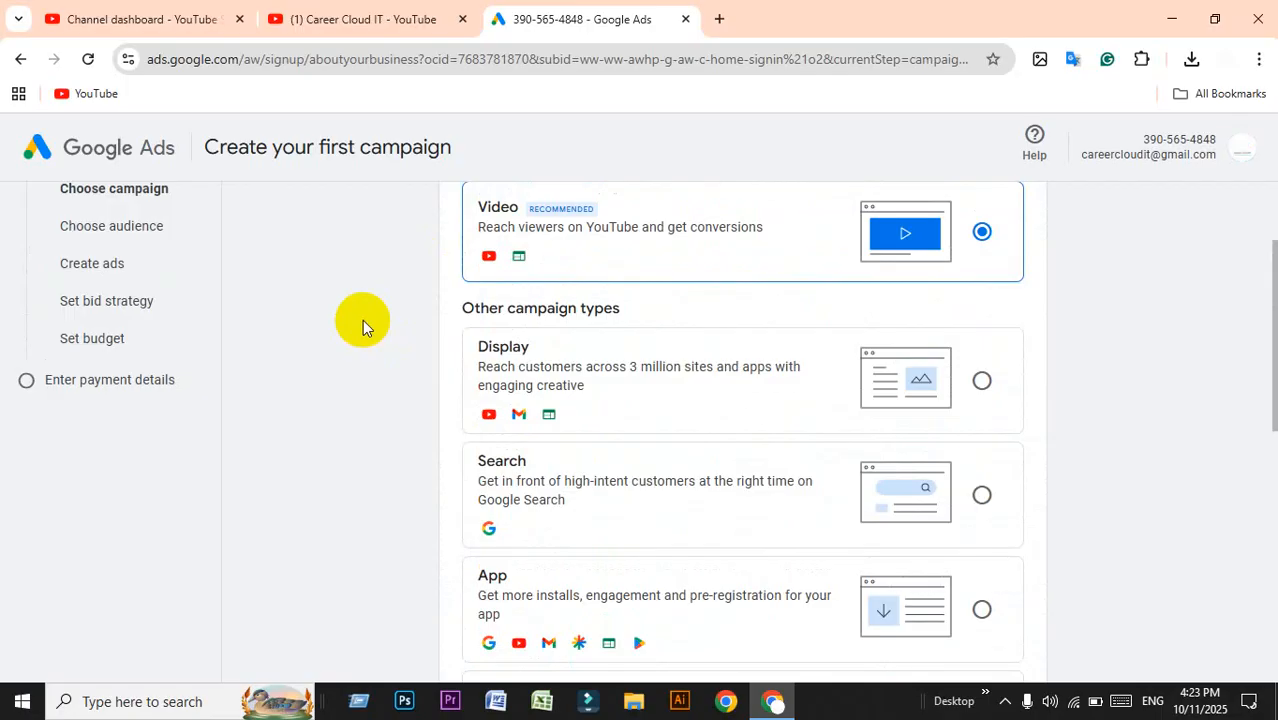
scroll(362, 320, "down", 6)
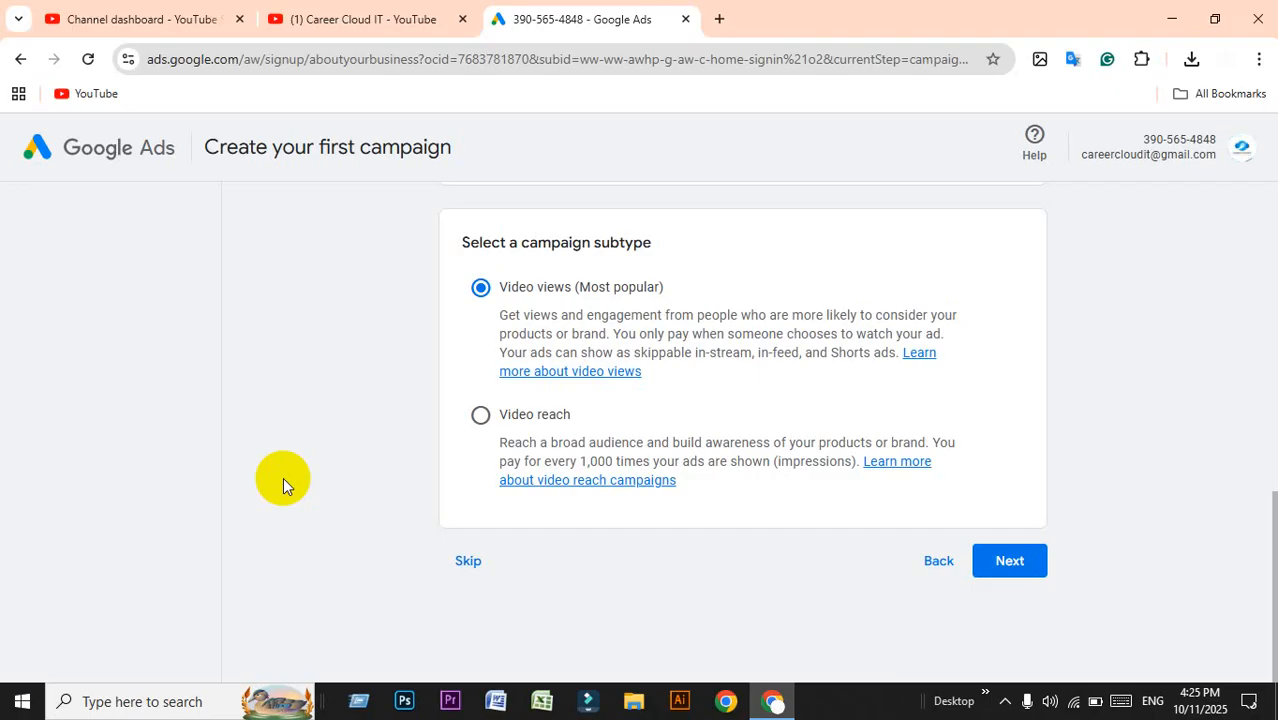
scroll(1108, 606, "up", 8)
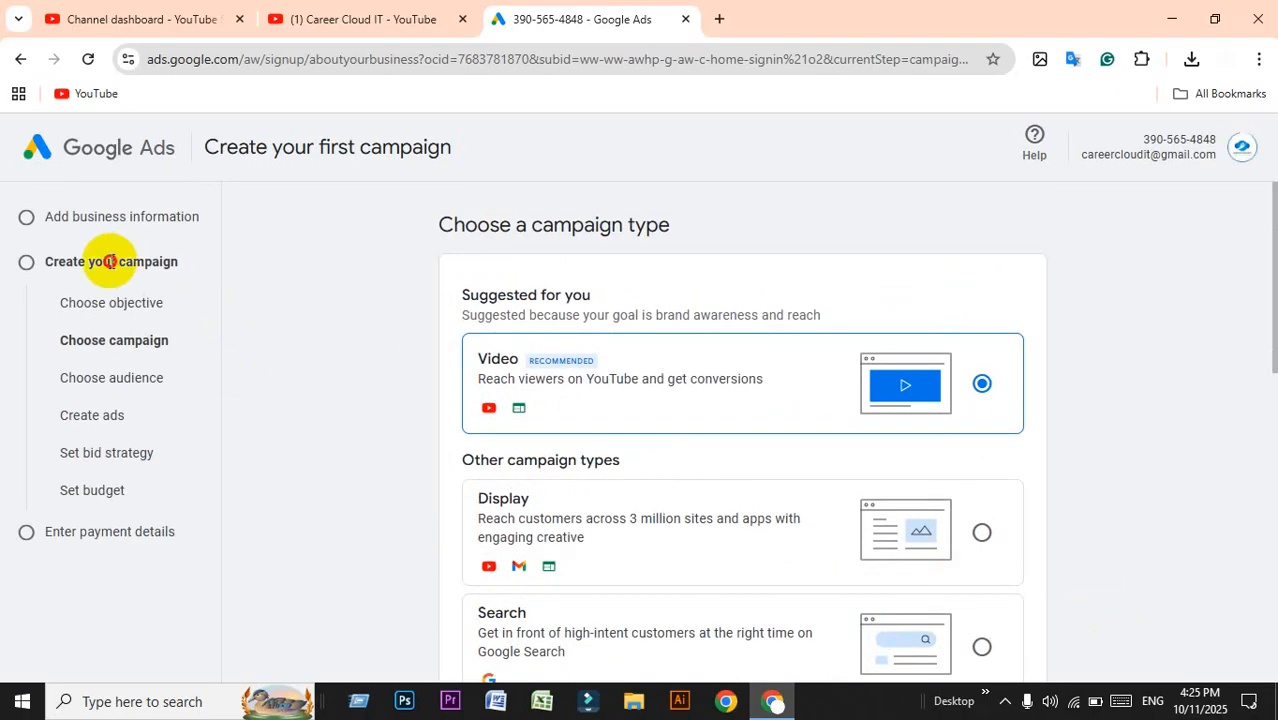
Go back through the setup to the linked accounts page and highlight its main heading.
left_click(20, 58)
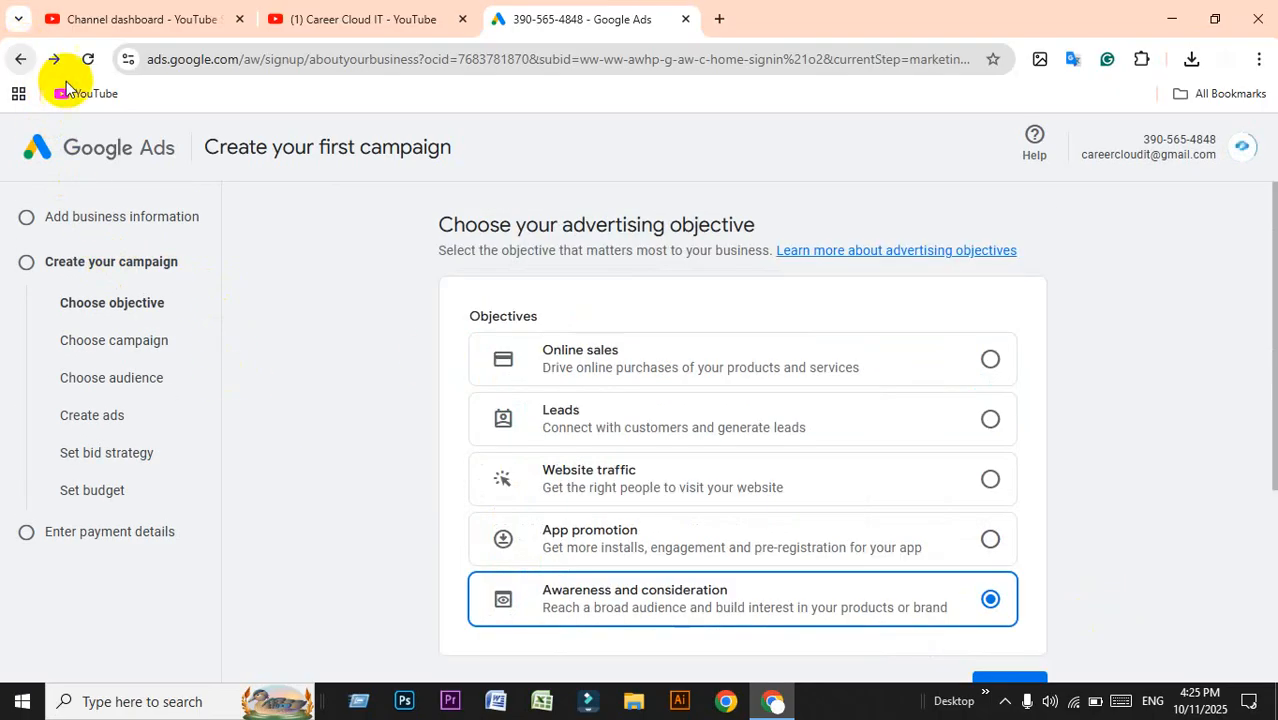
left_click(24, 59)
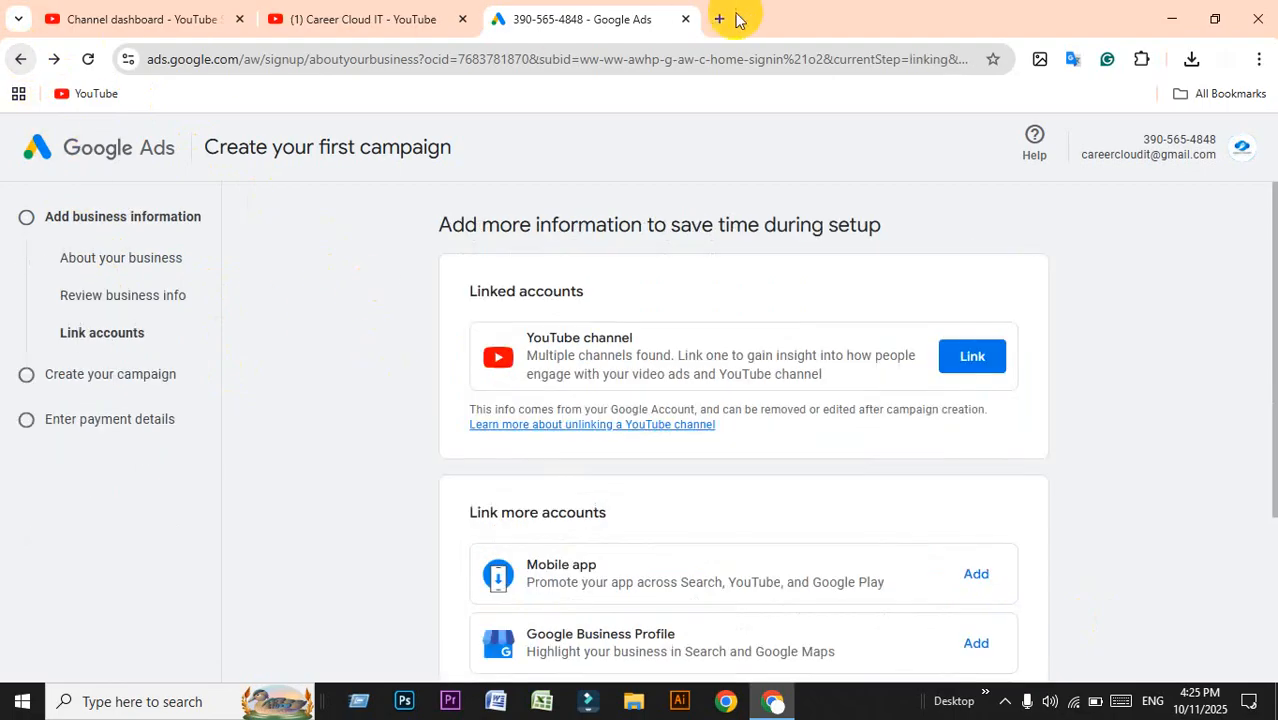
left_click_drag(457, 230, 900, 232)
left_click_drag(899, 230, 440, 210)
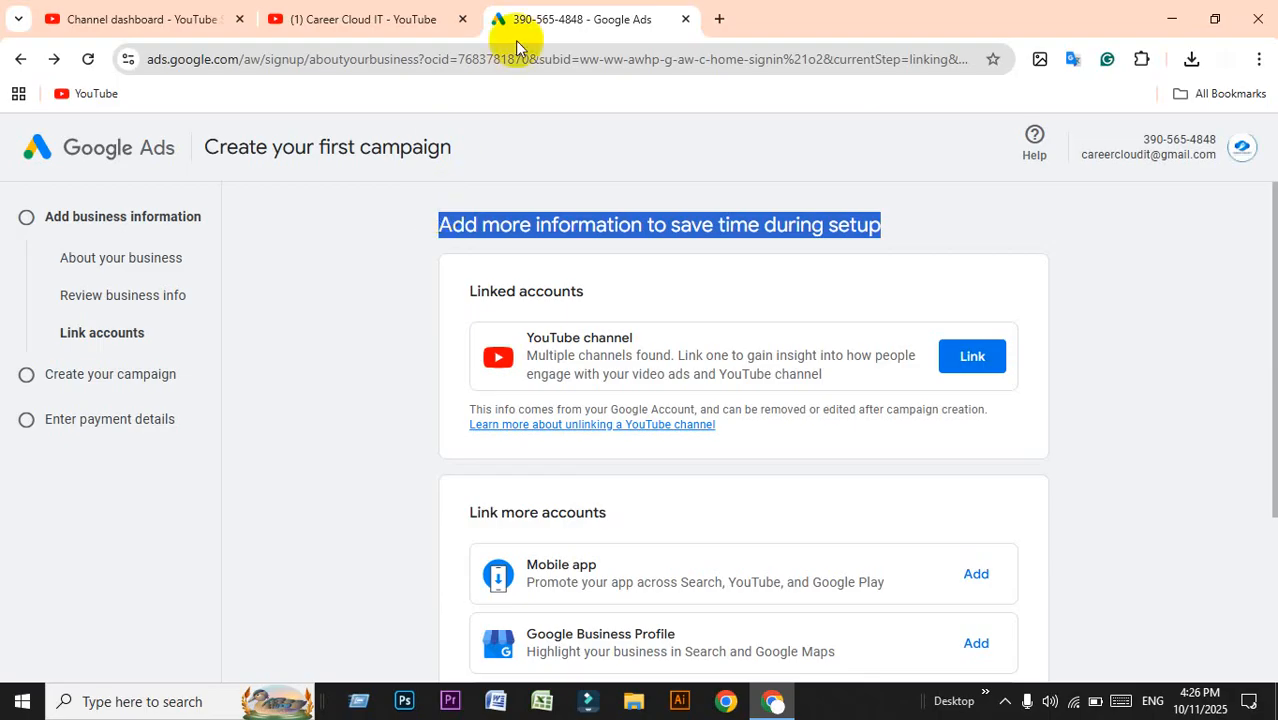
Switch to the Career Cloud IT channel on YouTube and browse its video list down to the oldest uploads.
left_click(420, 16)
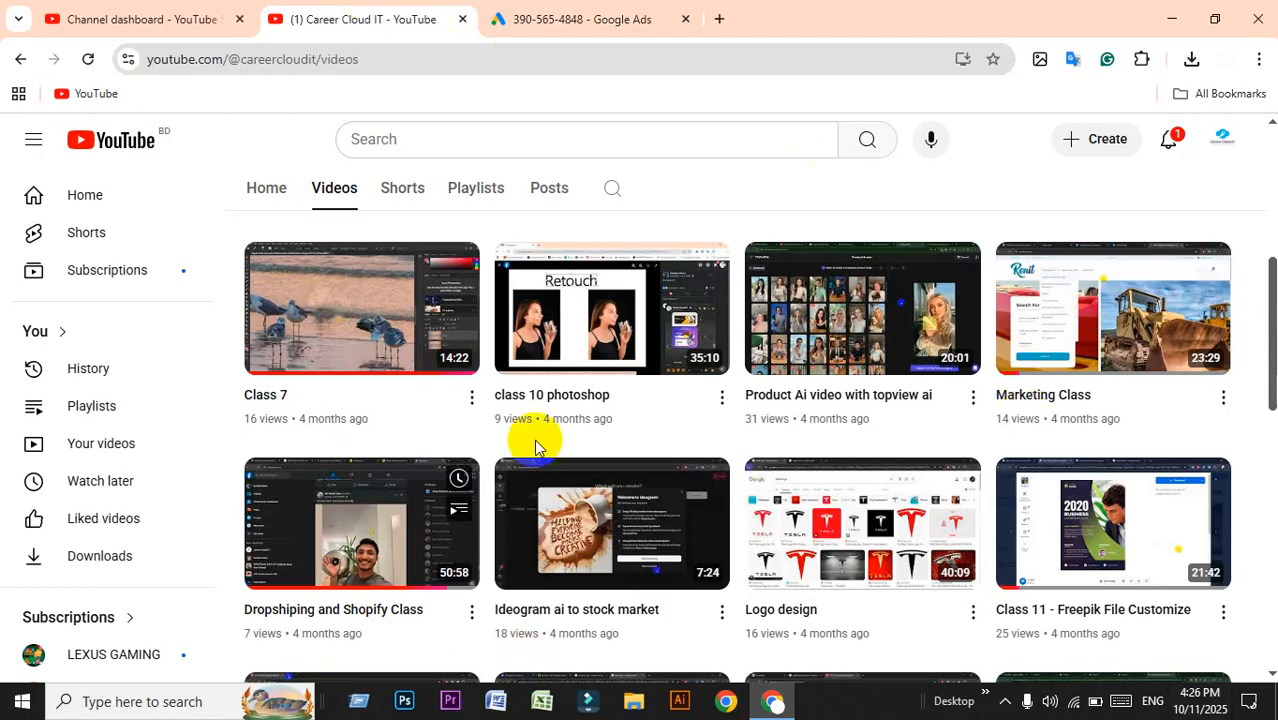
scroll(535, 447, "down", 10)
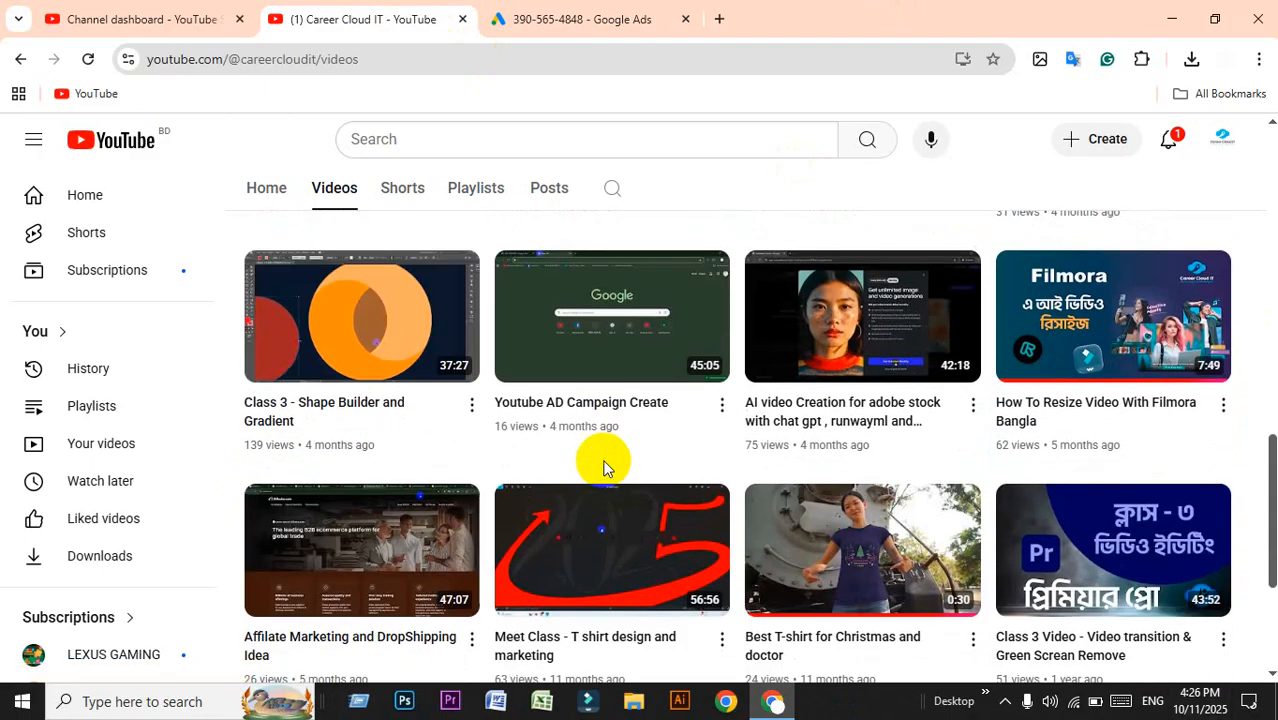
scroll(603, 465, "down", 3)
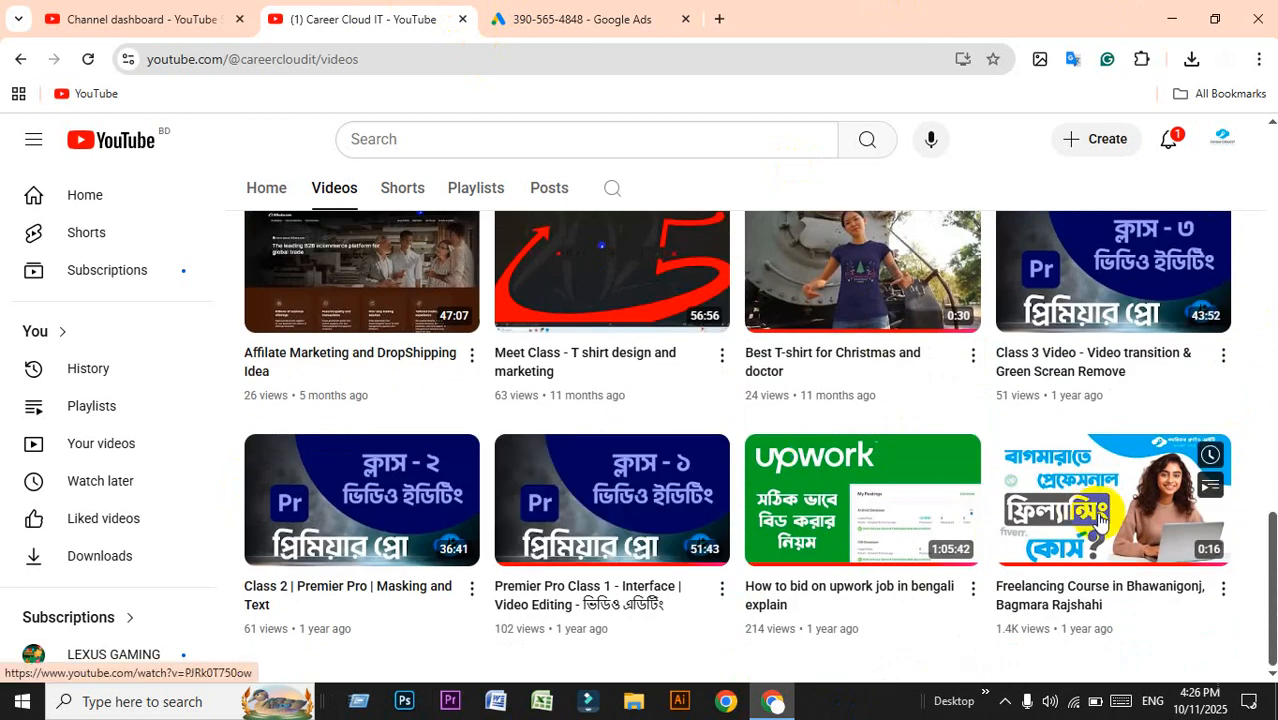
Open a new browser tab and launch a service from the Google apps list.
left_click(722, 14)
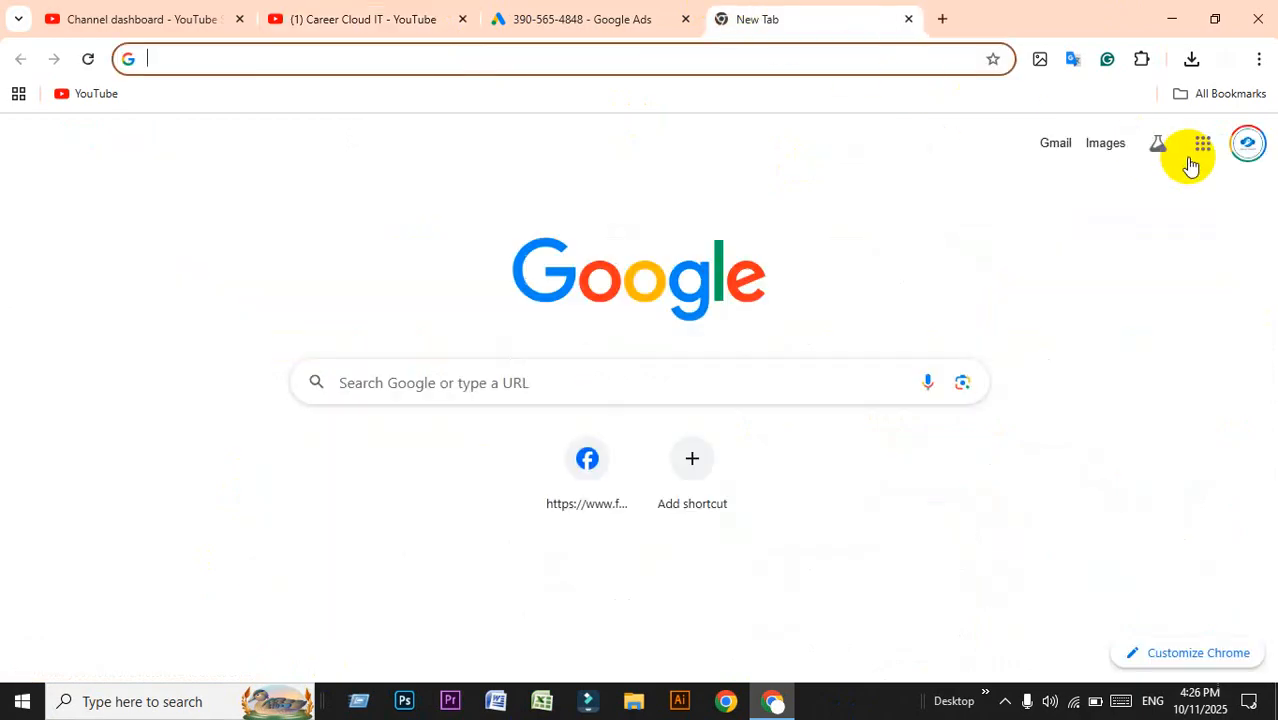
left_click(1200, 150)
left_click(1113, 254)
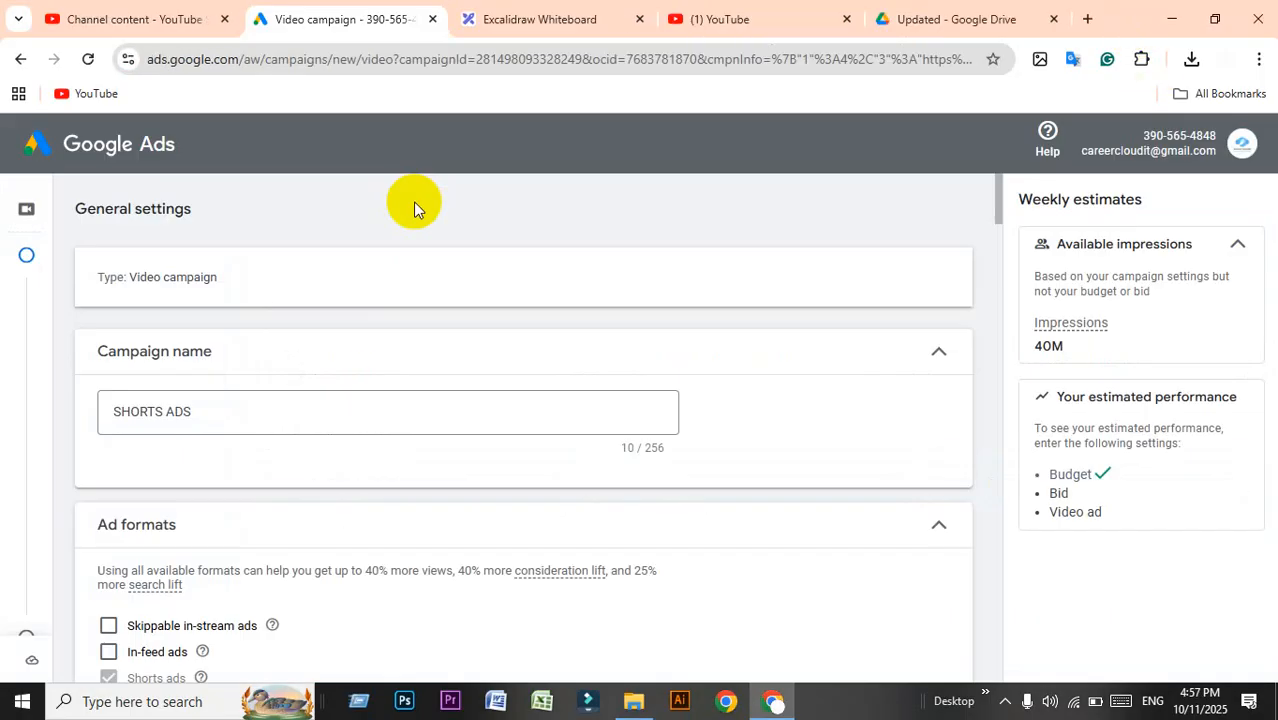
Close the Excalidraw Whiteboard page and return to the video campaign settings.
left_click(640, 19)
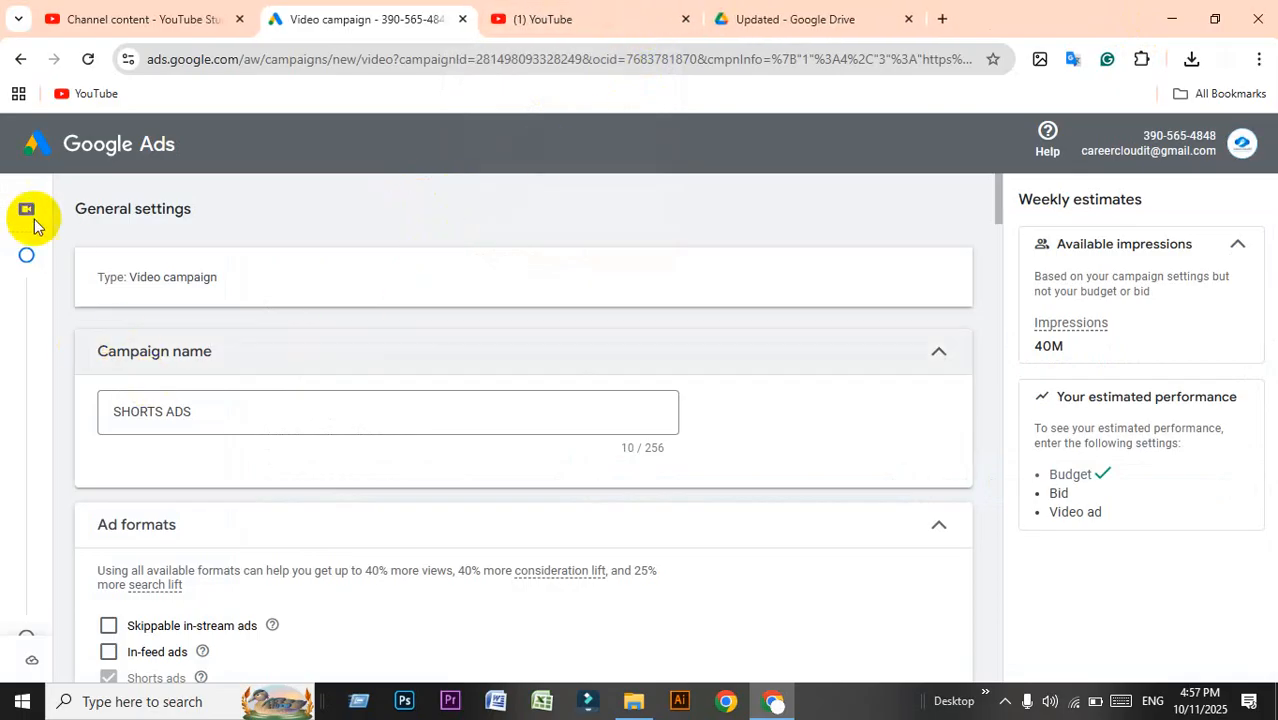
left_click(1249, 701)
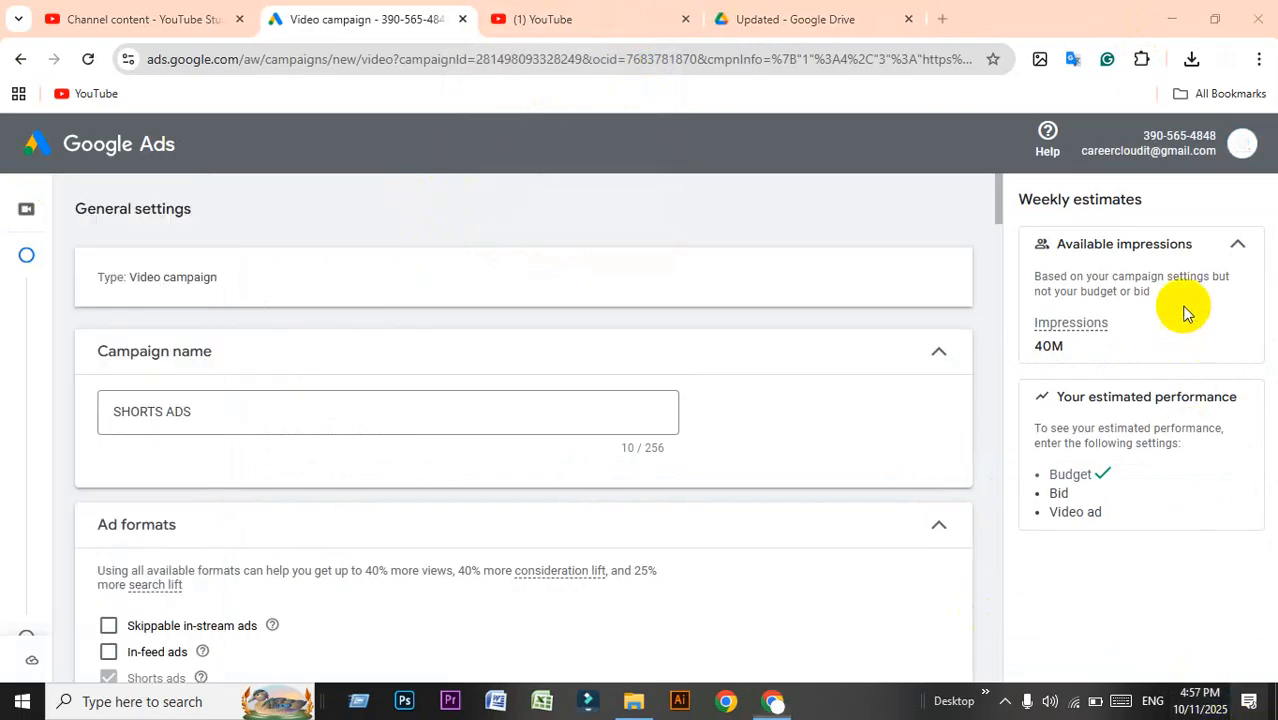
left_click(479, 214)
Go to the campaign name section, highlight the name SHORTS ADS and review the selected ad formats.
mouse_move(108, 217)
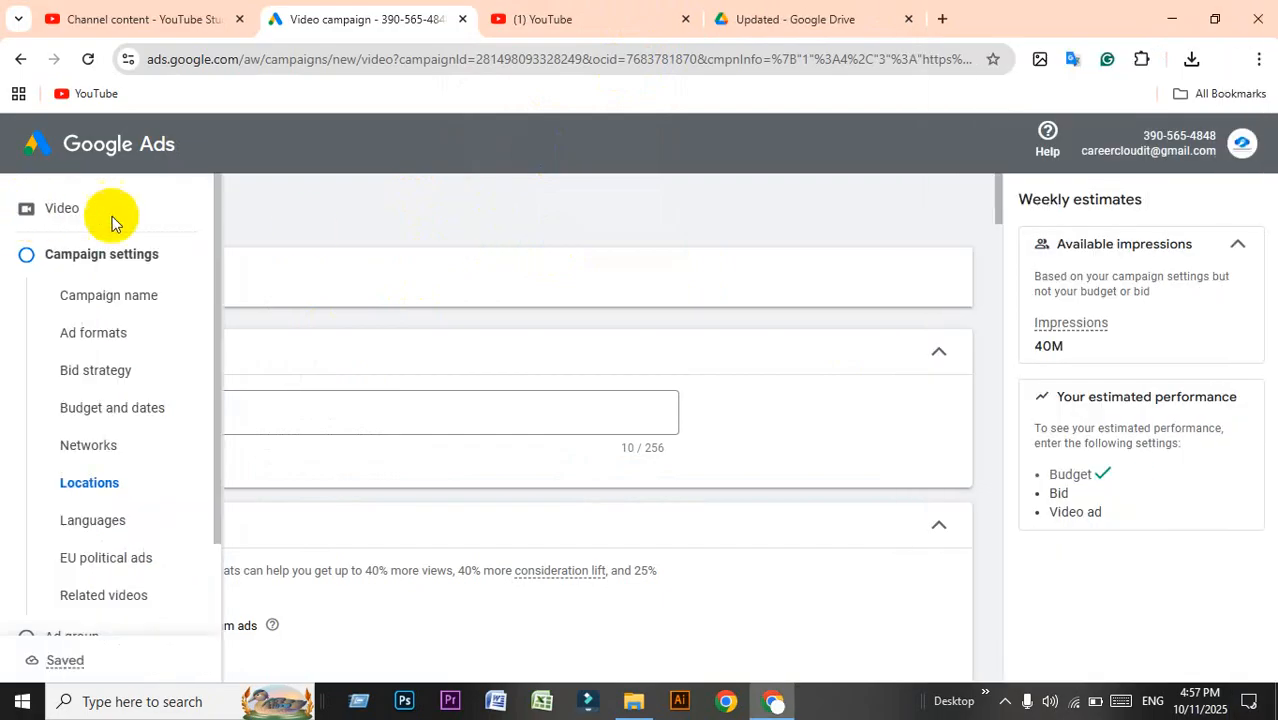
left_click(133, 305)
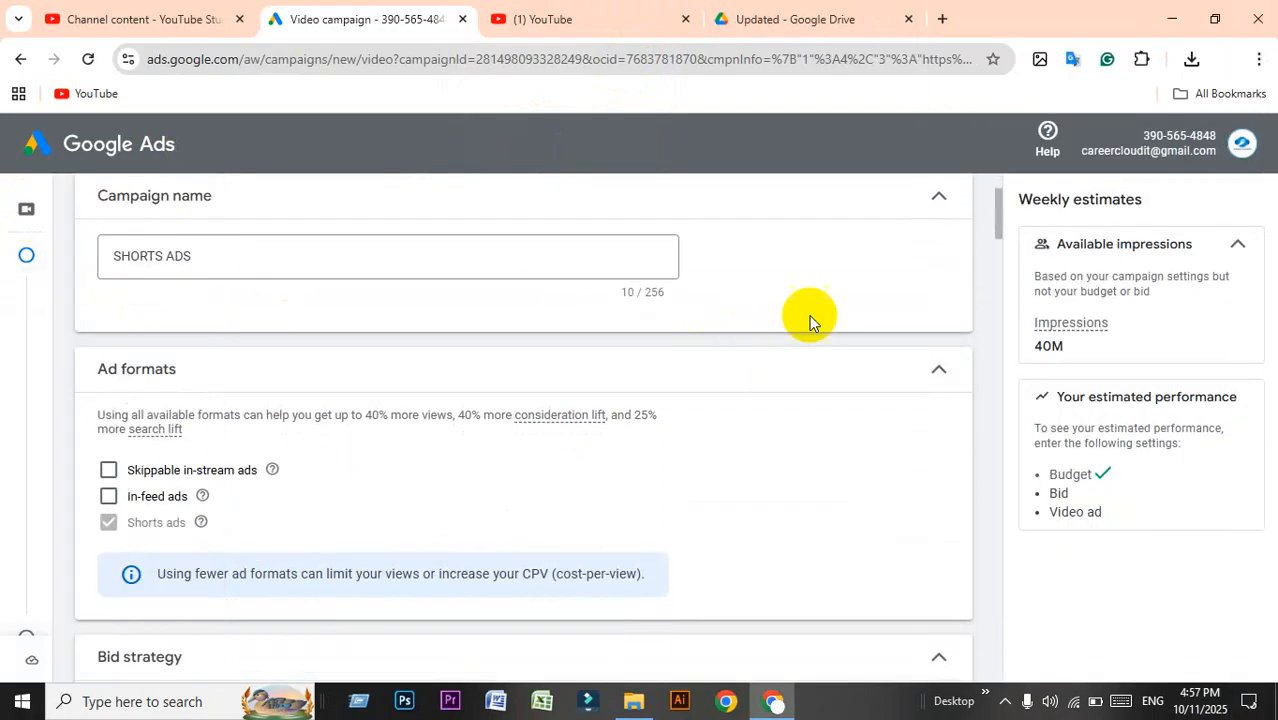
scroll(291, 334, "up", 2)
left_click_drag(200, 412, 80, 410)
left_click(270, 408)
scroll(294, 403, "down", 2)
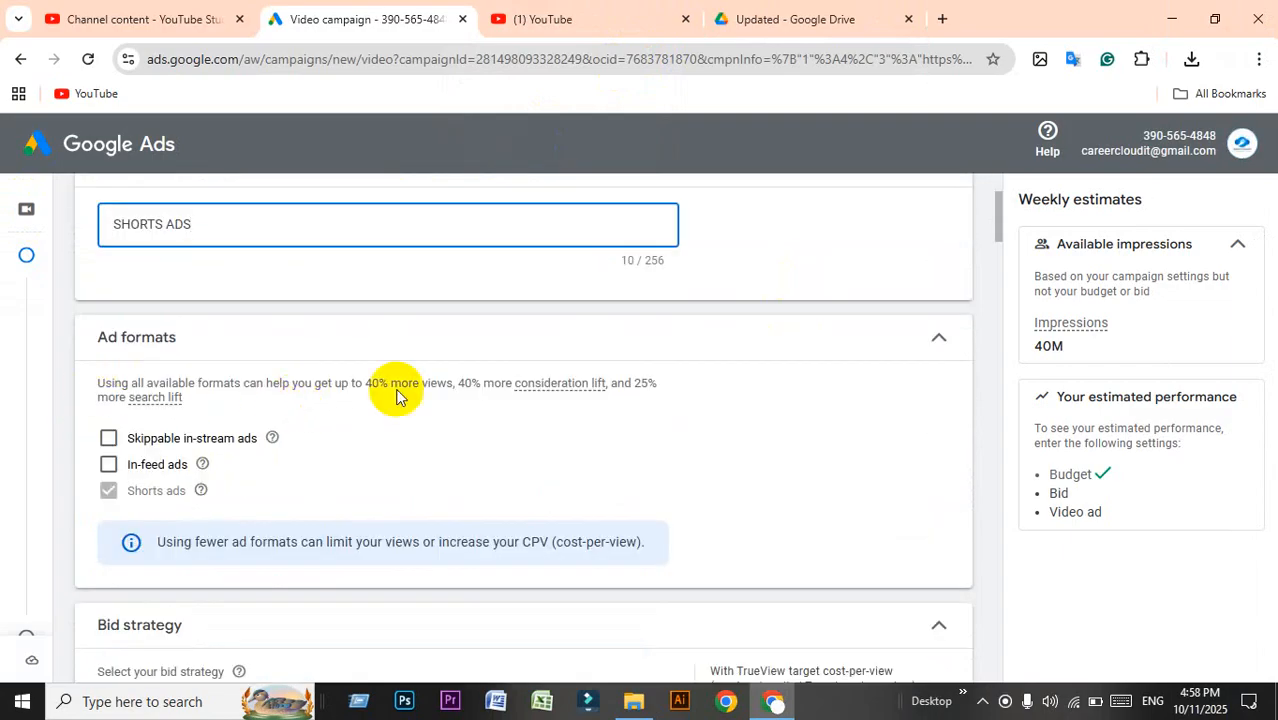
mouse_move(792, 9)
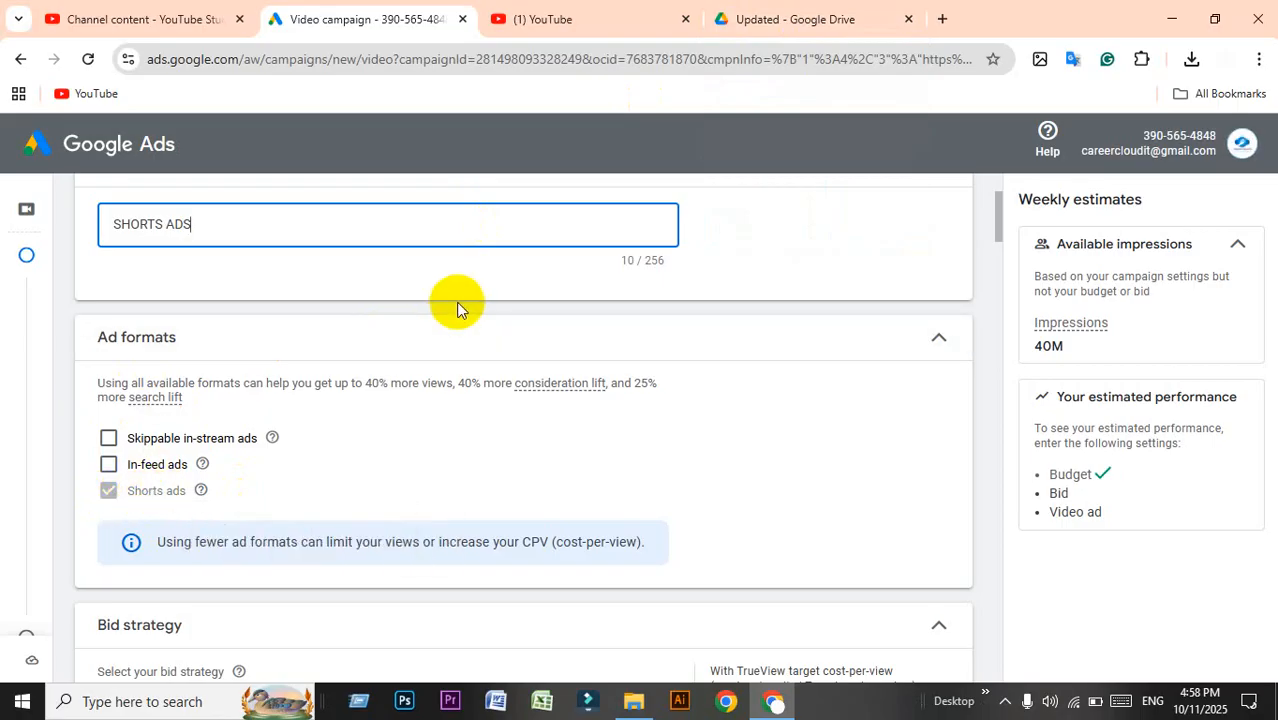
Review the bid strategy and the daily budget and dates, collapsing both sections.
scroll(271, 337, "down", 4)
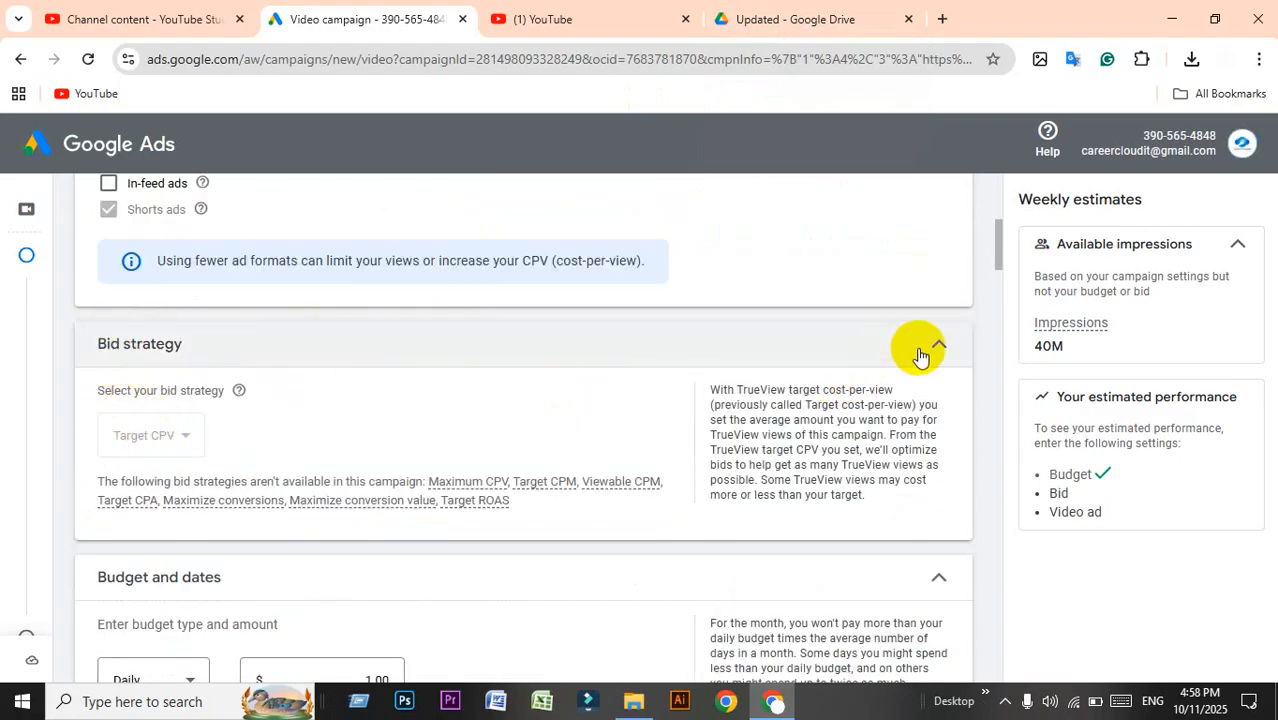
left_click(920, 354)
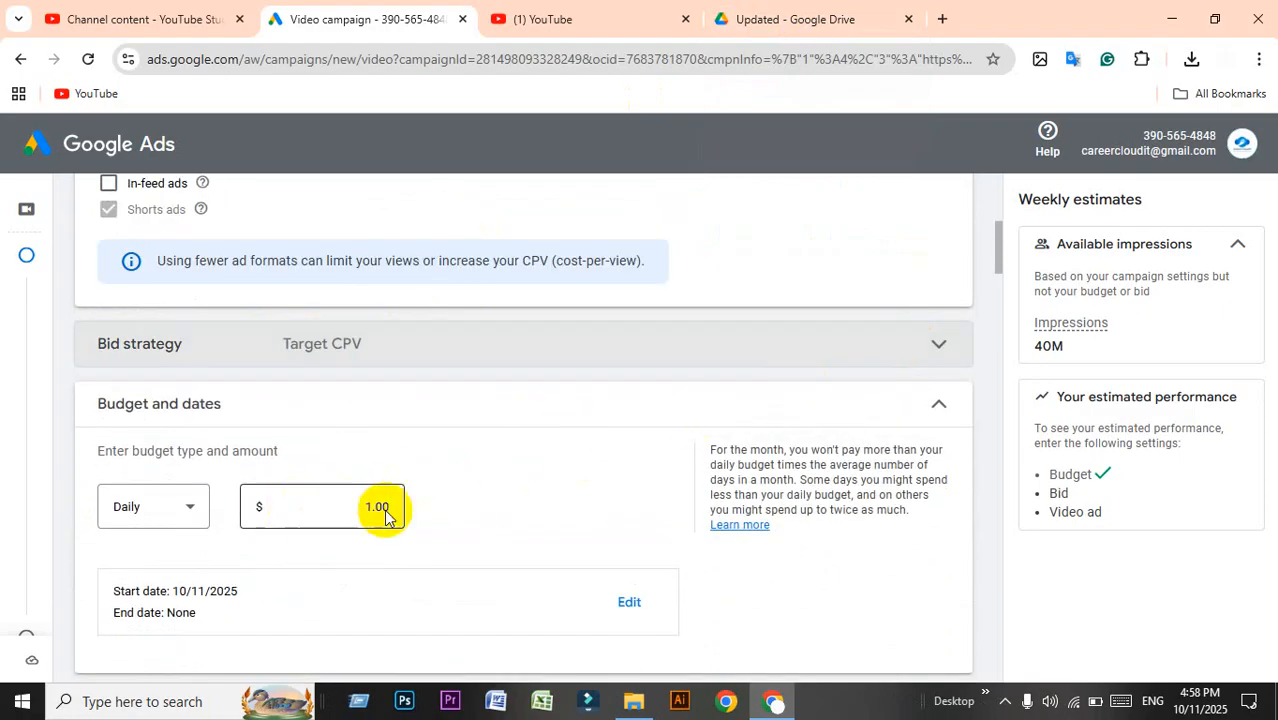
scroll(905, 408, "down", 1)
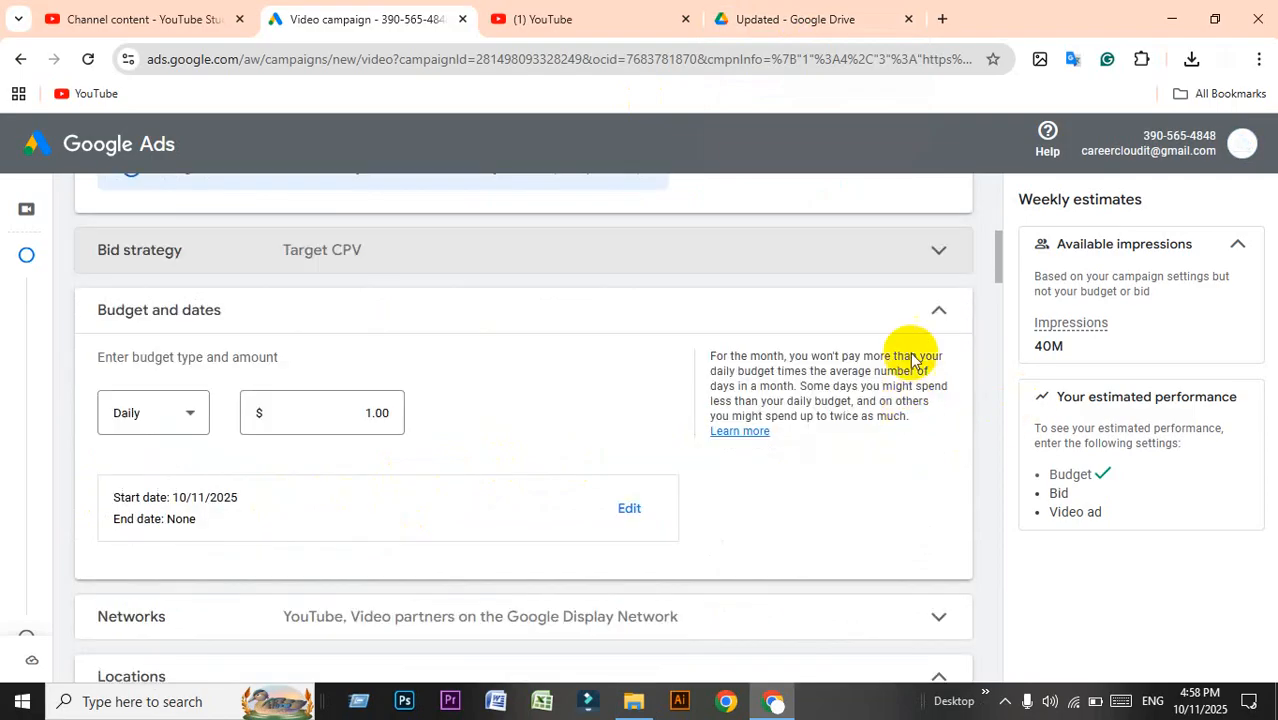
left_click(928, 300)
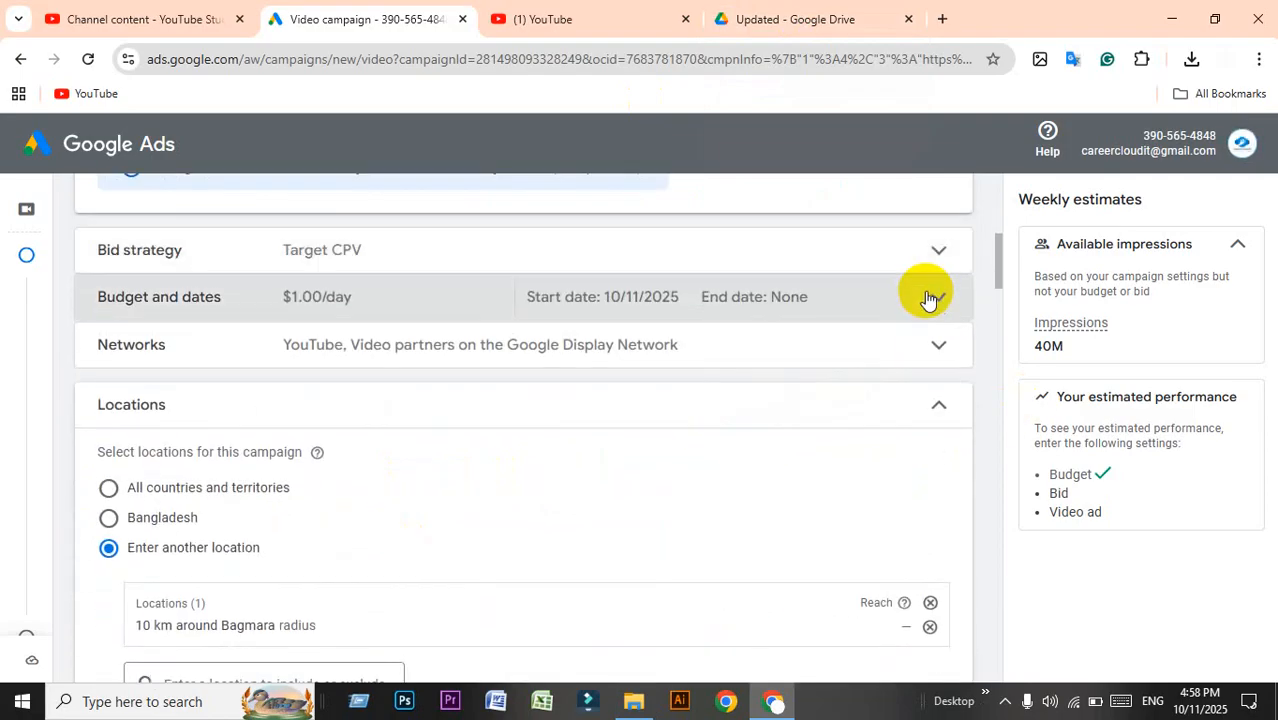
Exclude video partners on the Google Display Network from the campaign's networks and collapse the section.
left_click(568, 356)
scroll(569, 352, "down", 1)
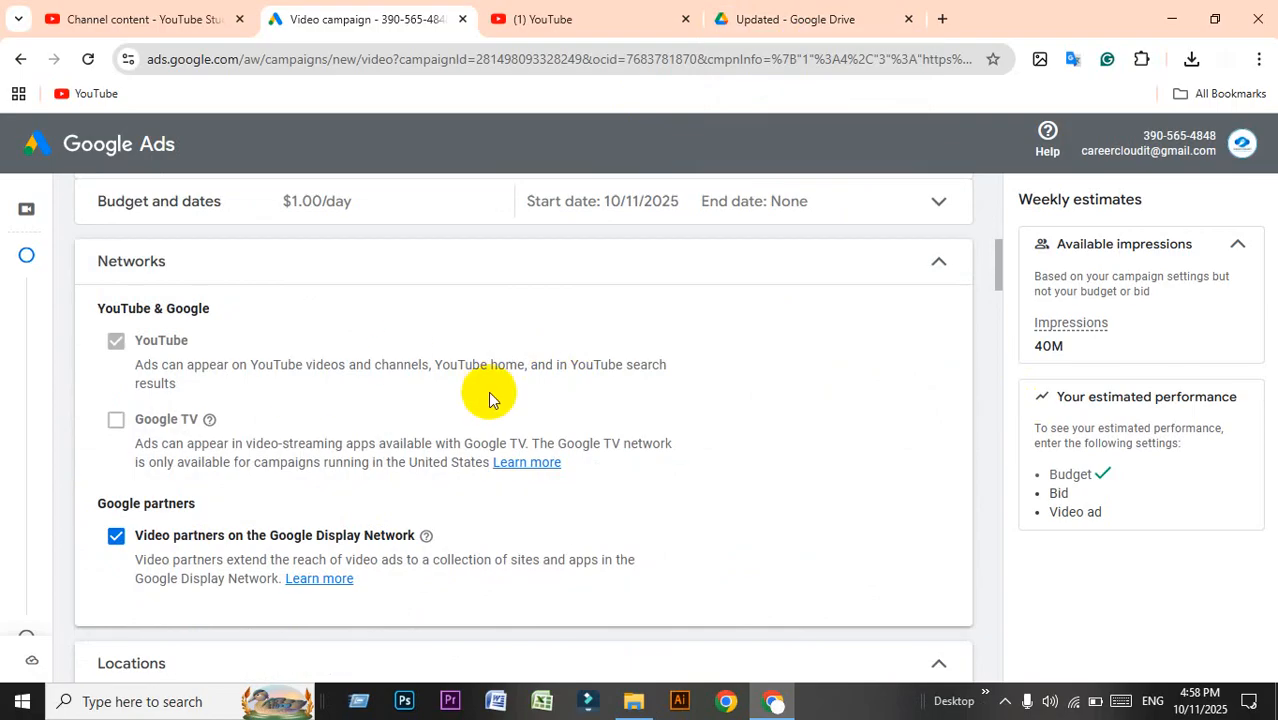
left_click_drag(133, 341, 699, 371)
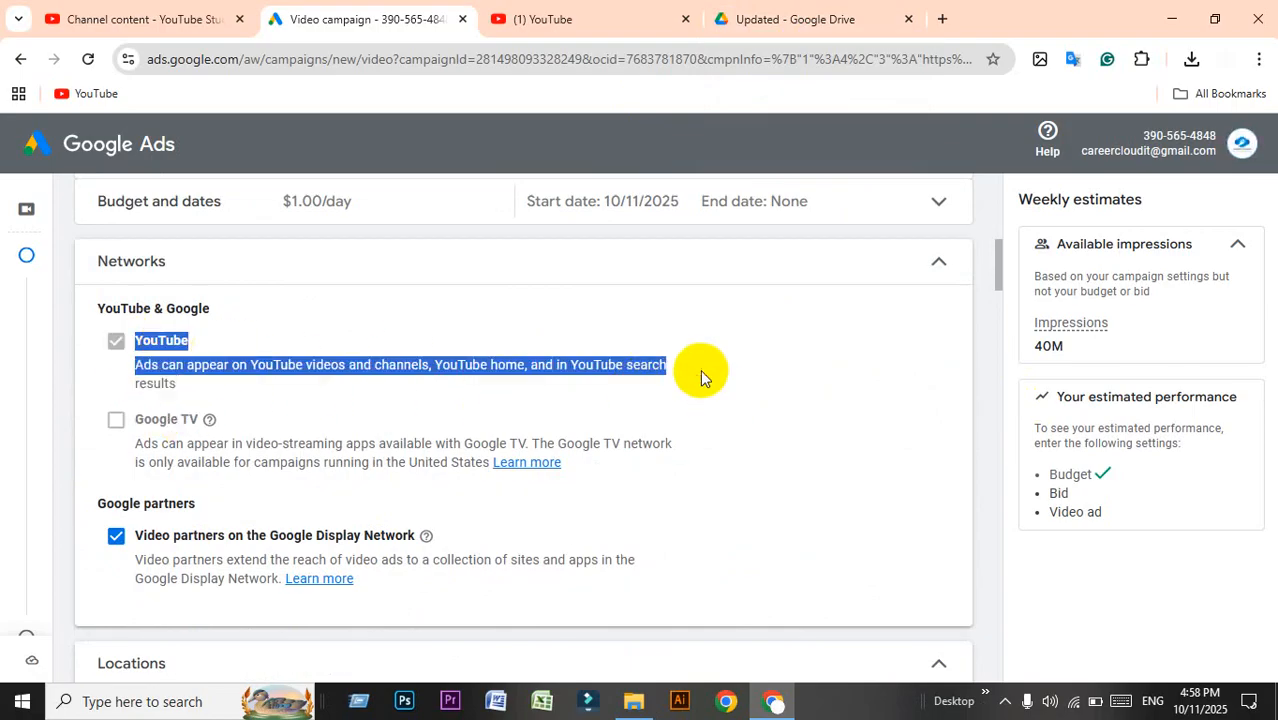
left_click(178, 504)
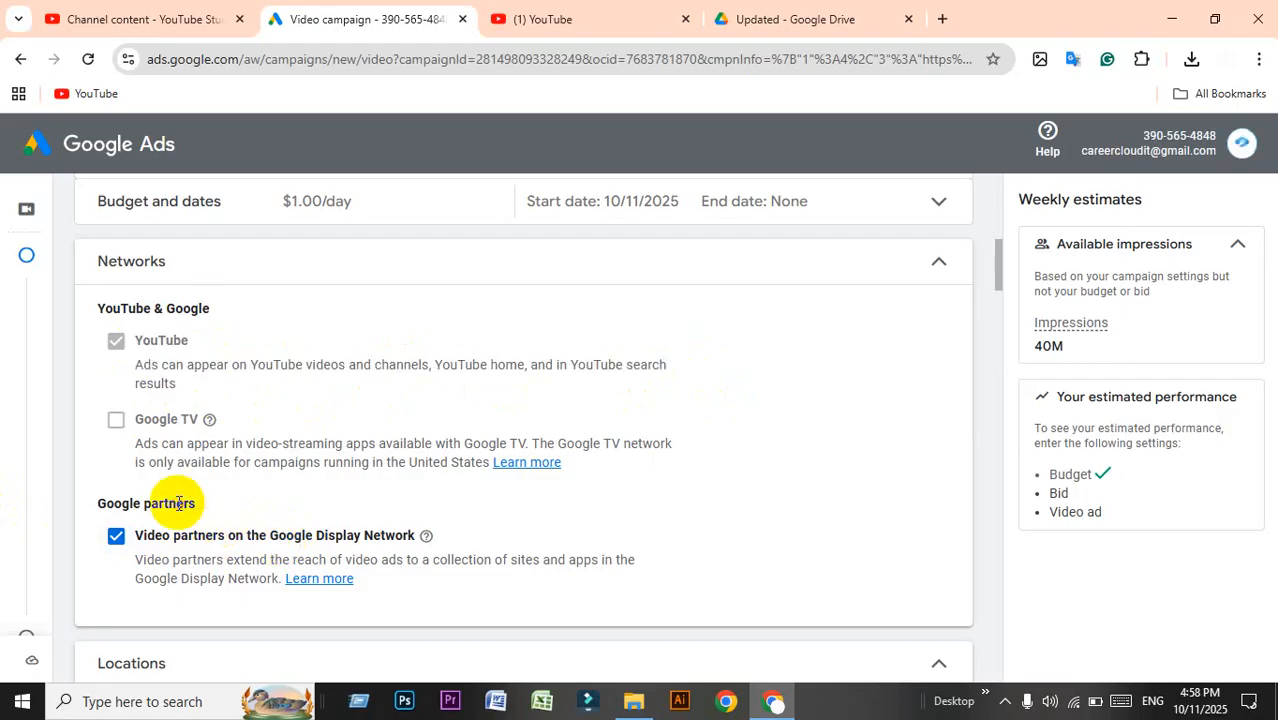
left_click(115, 541)
left_click(913, 283)
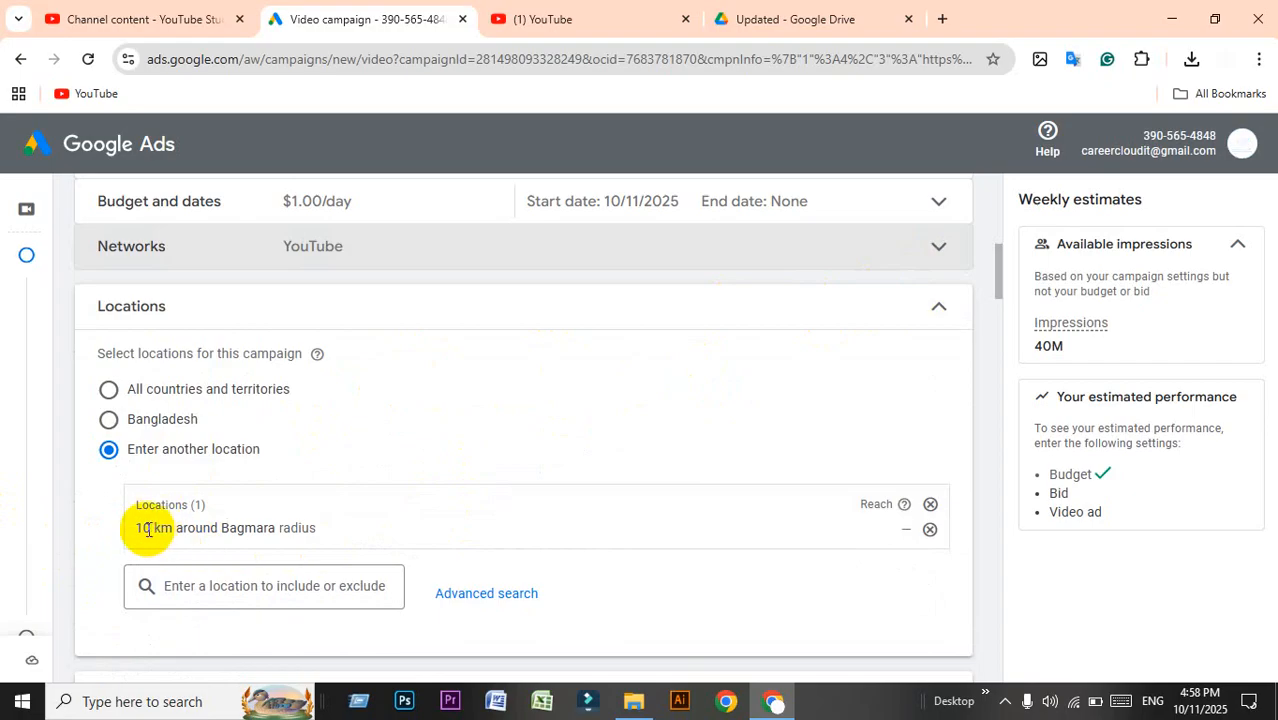
Highlight the targeted radius around Bagmara, and collapse the Locations and Languages sections.
left_click_drag(130, 527, 394, 527)
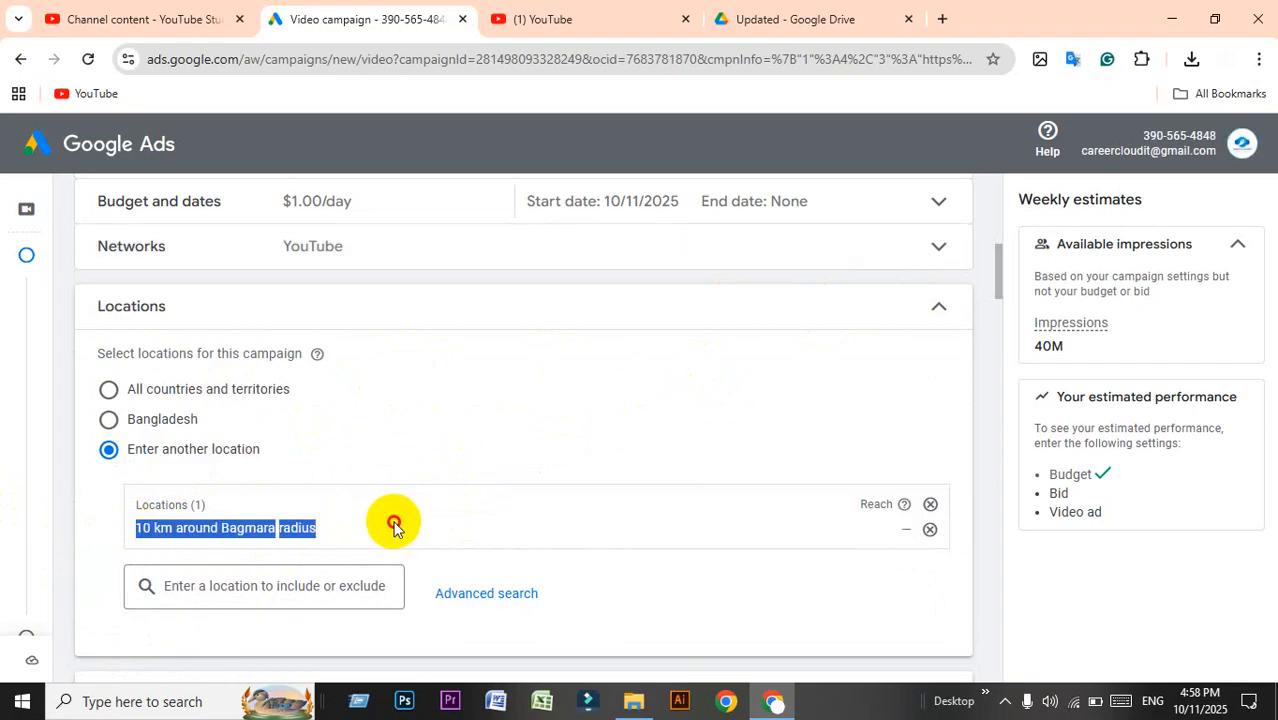
left_click(937, 312)
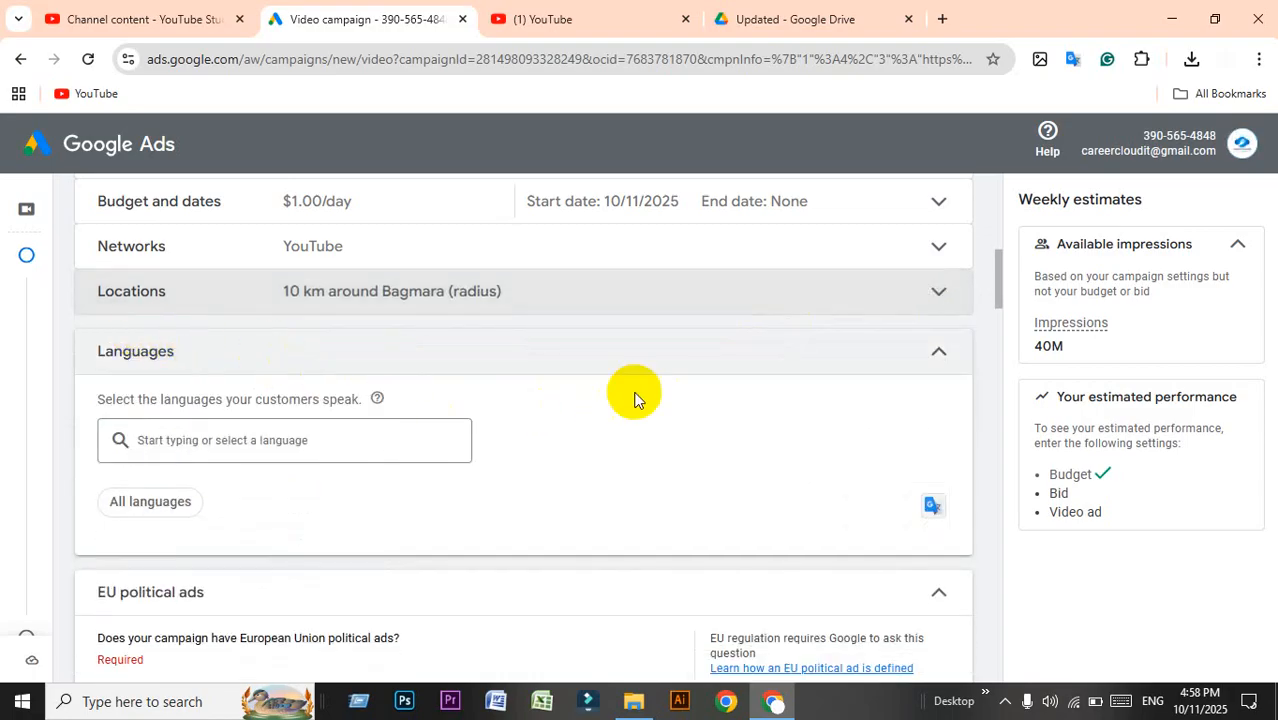
left_click(938, 355)
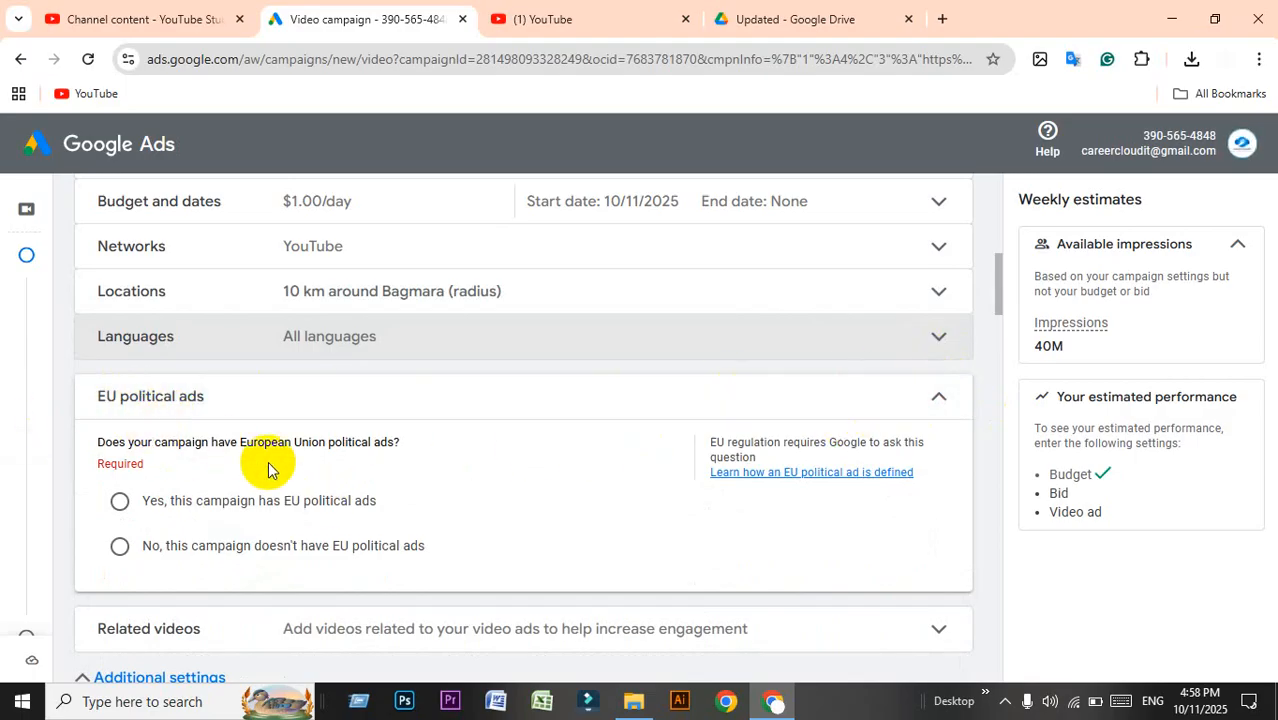
Declare that the campaign doesn't have EU political ads, and expand the Related videos section.
left_click(119, 549)
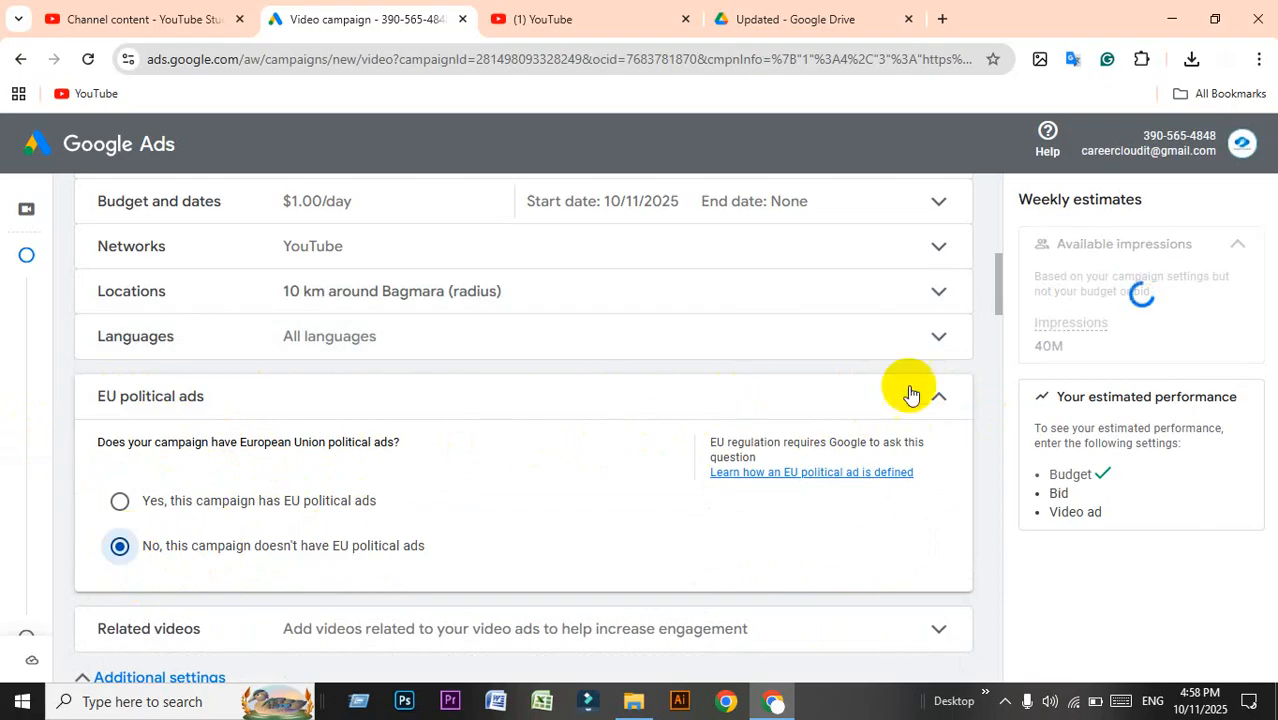
left_click(938, 400)
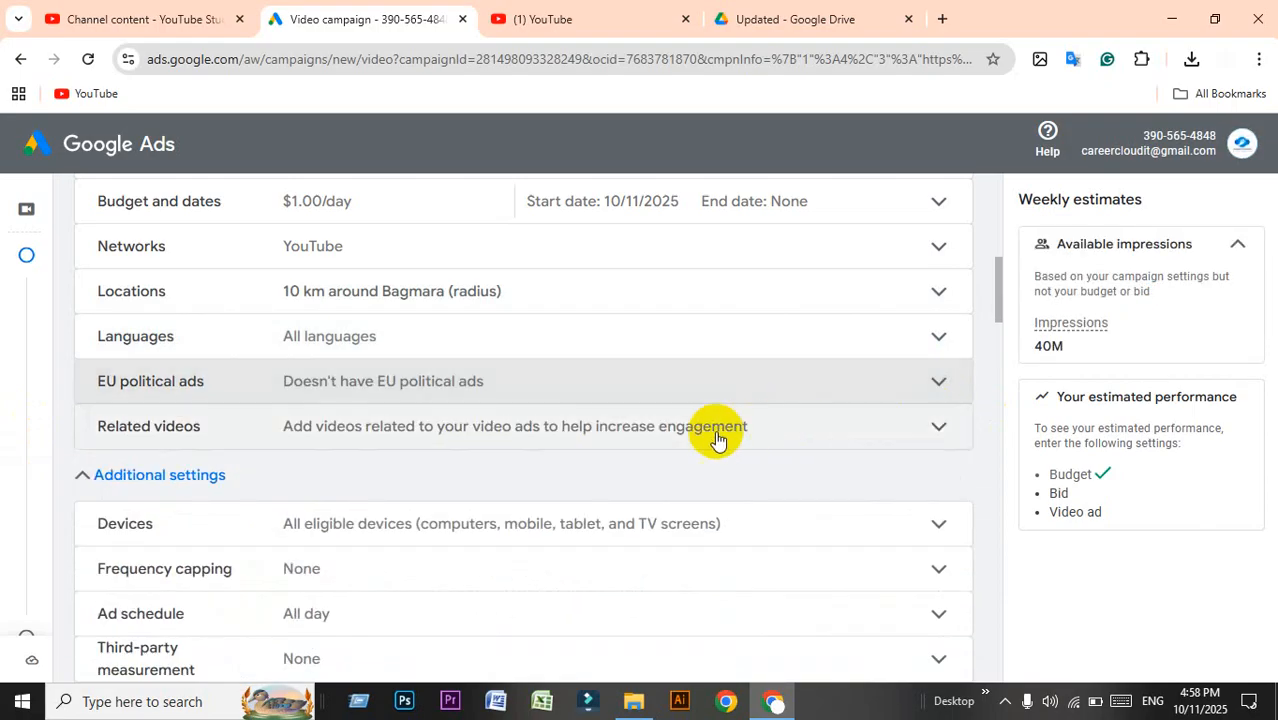
left_click(709, 437)
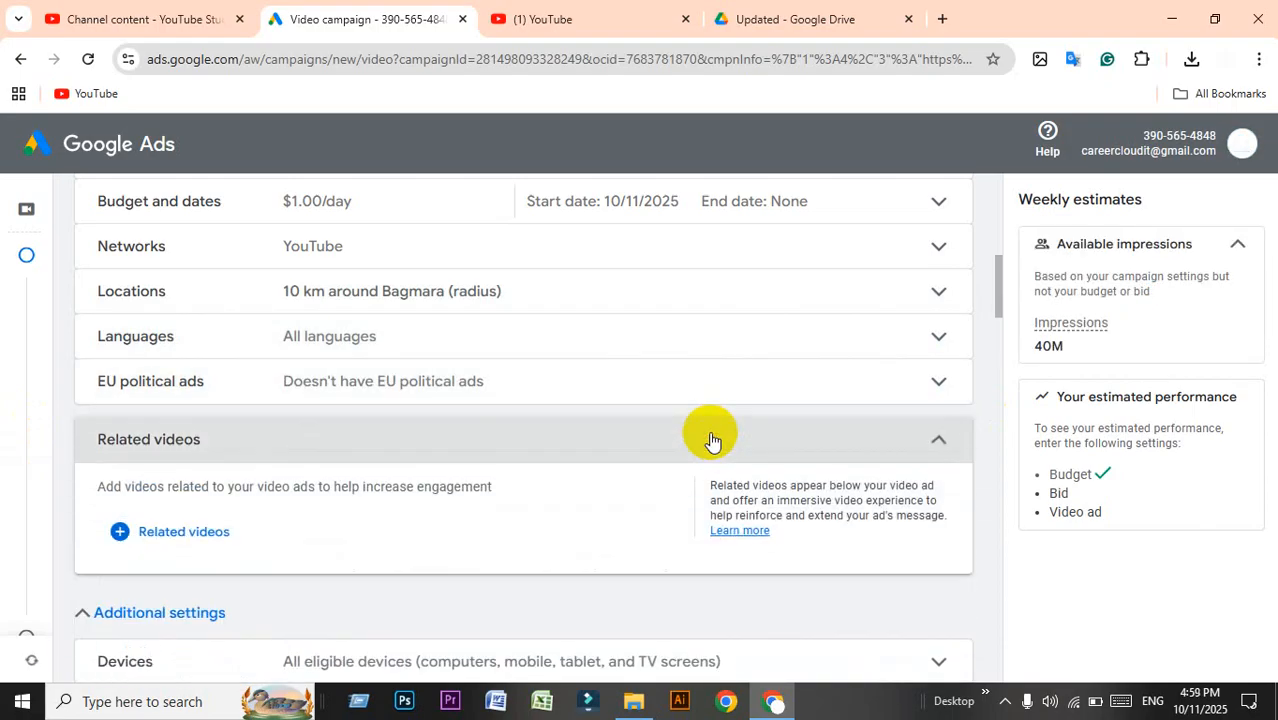
Highlight the description of adding related videos to increase engagement, and collapse the Related videos section without adding any.
left_click(947, 451)
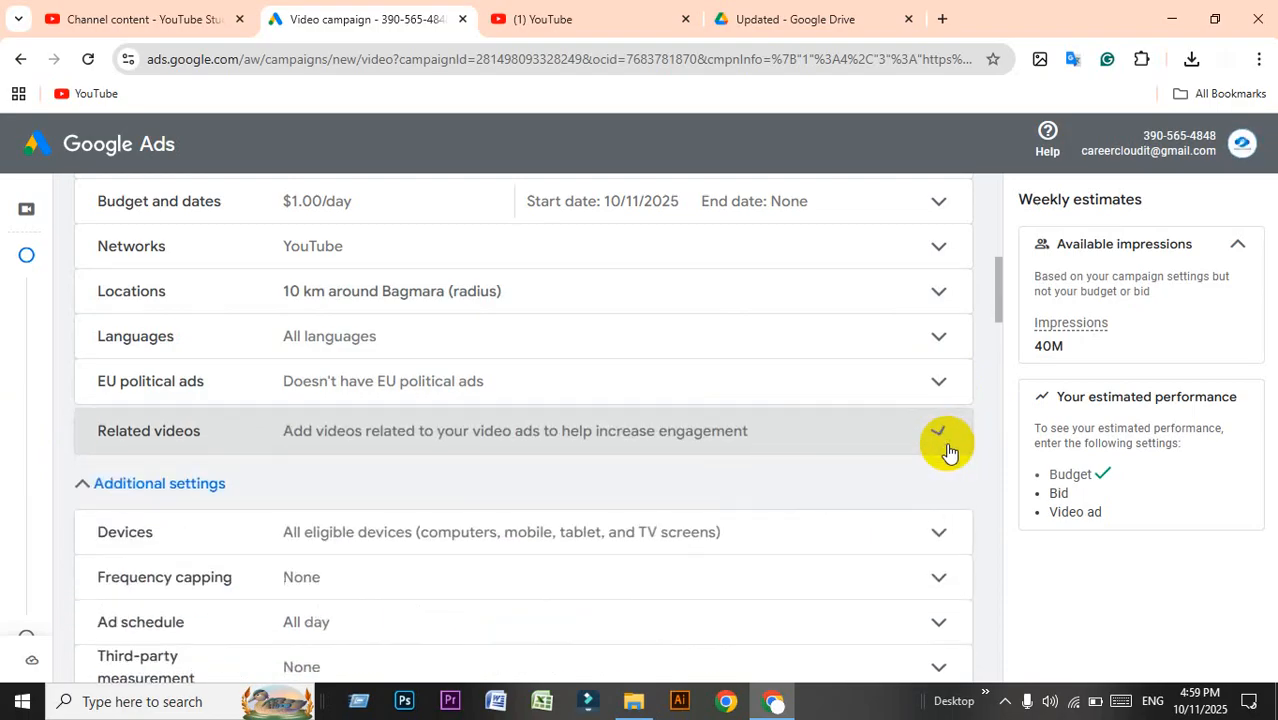
scroll(557, 410, "down", 1)
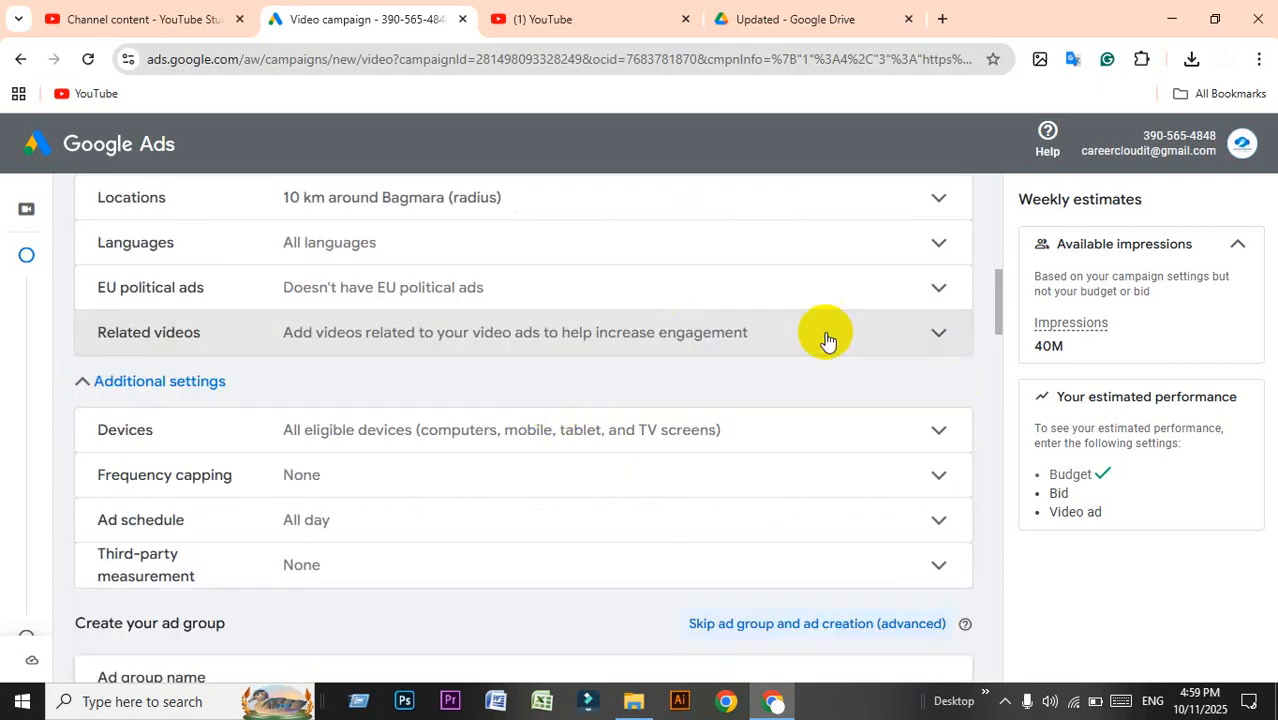
left_click(935, 332)
mouse_move(90, 397)
left_mouse_down()
mouse_move(456, 391)
mouse_move(531, 403)
mouse_move(165, 398)
mouse_move(100, 411)
mouse_move(98, 395)
left_mouse_up()
left_click(500, 397)
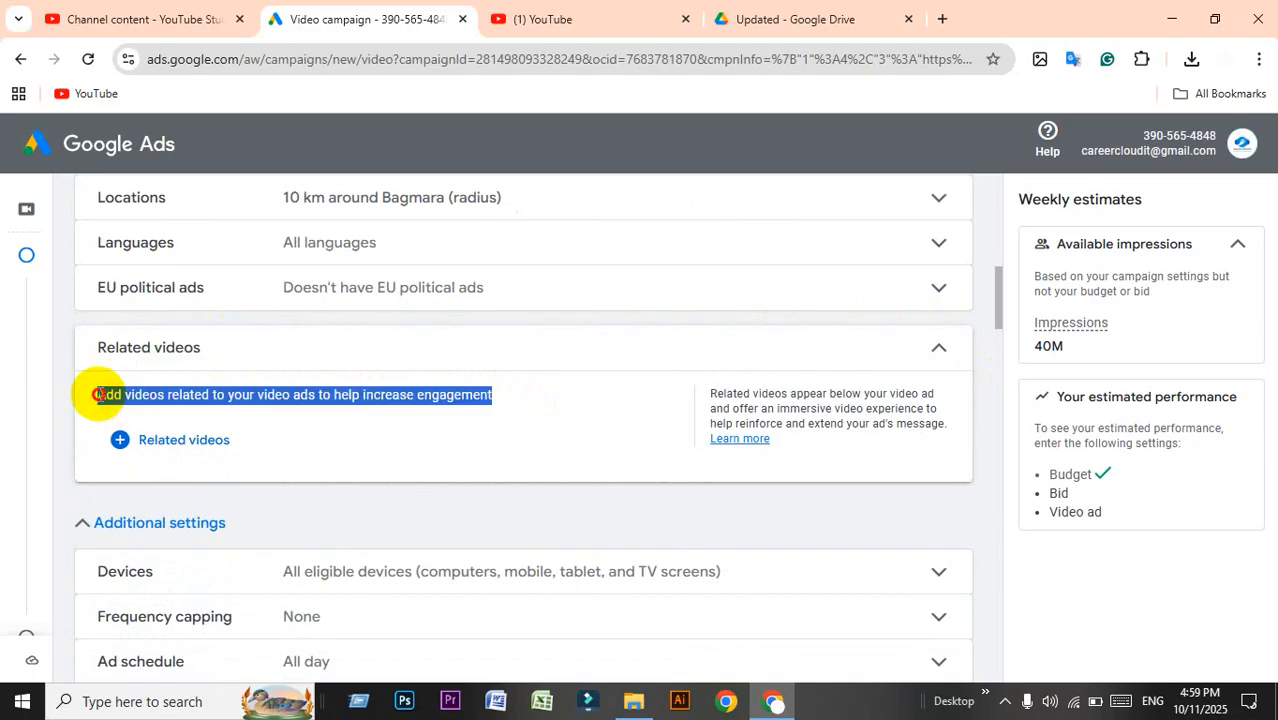
left_click(241, 400)
left_click_drag(94, 392, 505, 397)
left_click(492, 395)
left_click(103, 398)
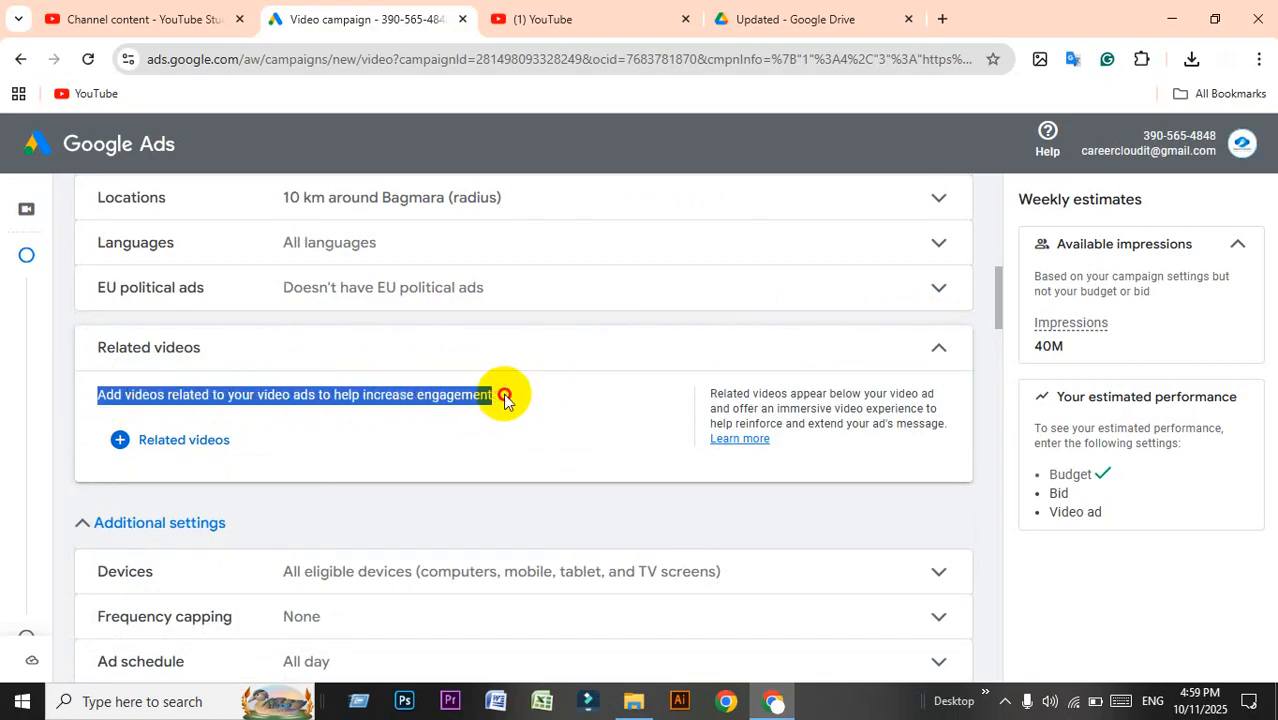
left_click(505, 400)
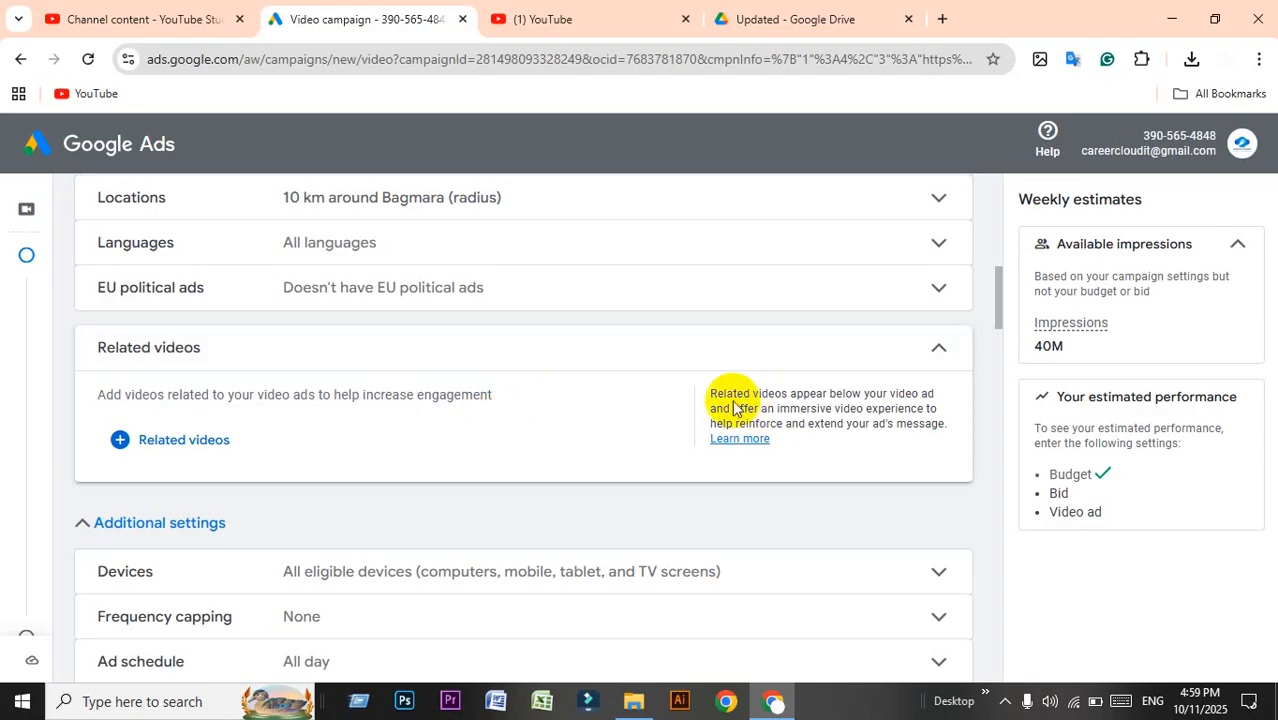
left_click(937, 348)
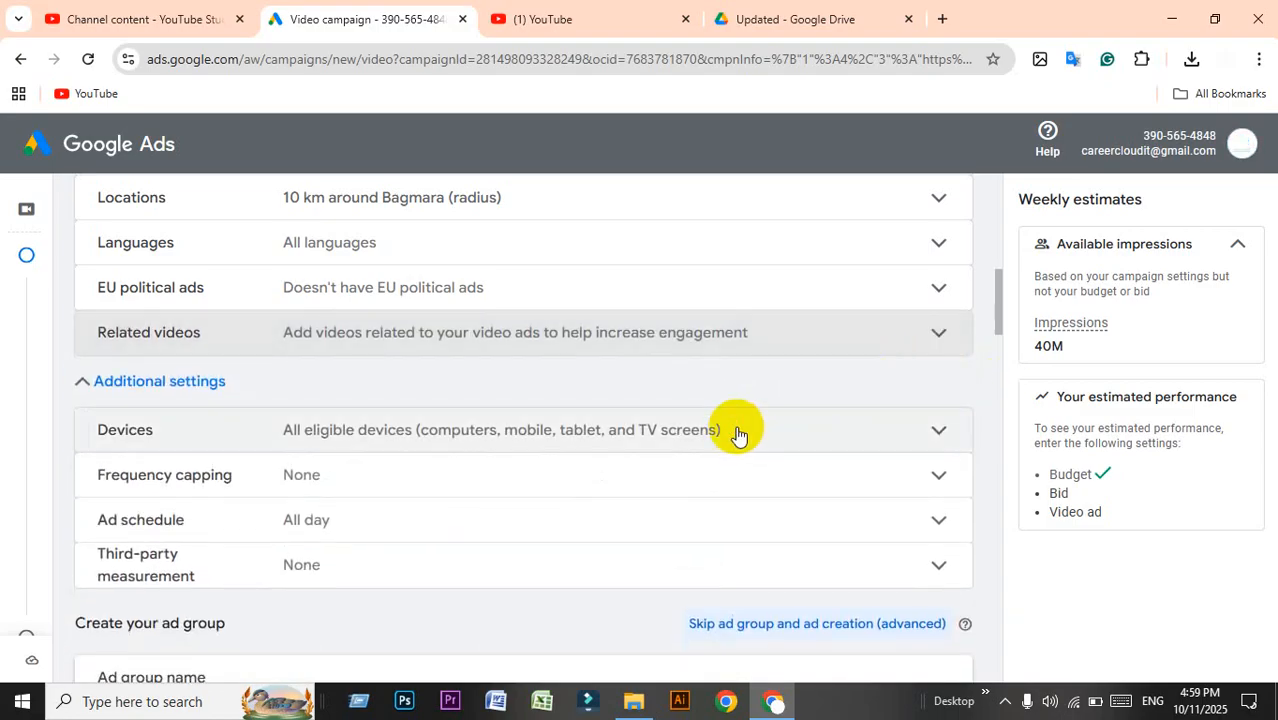
Set specific targeting for devices to mobile phones only, excluding computers, tablets and TV screens.
left_click(736, 432)
scroll(228, 418, "down", 1)
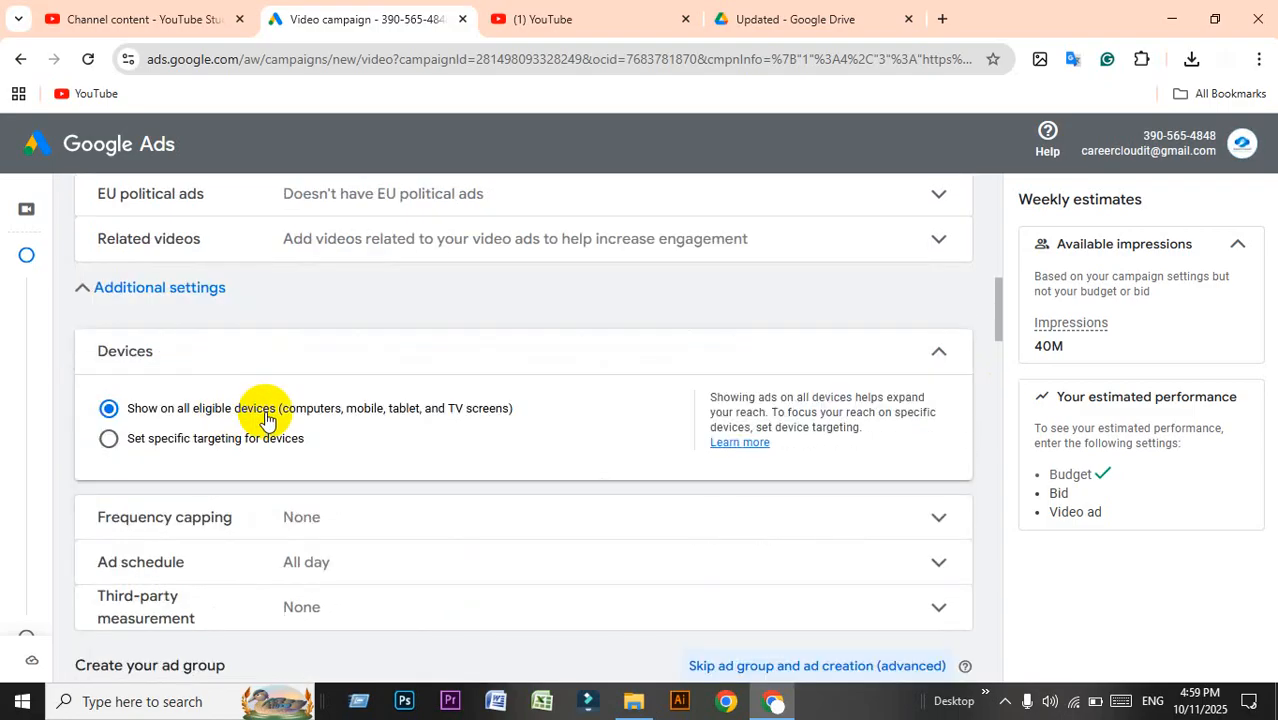
left_click(109, 441)
scroll(171, 425, "down", 1)
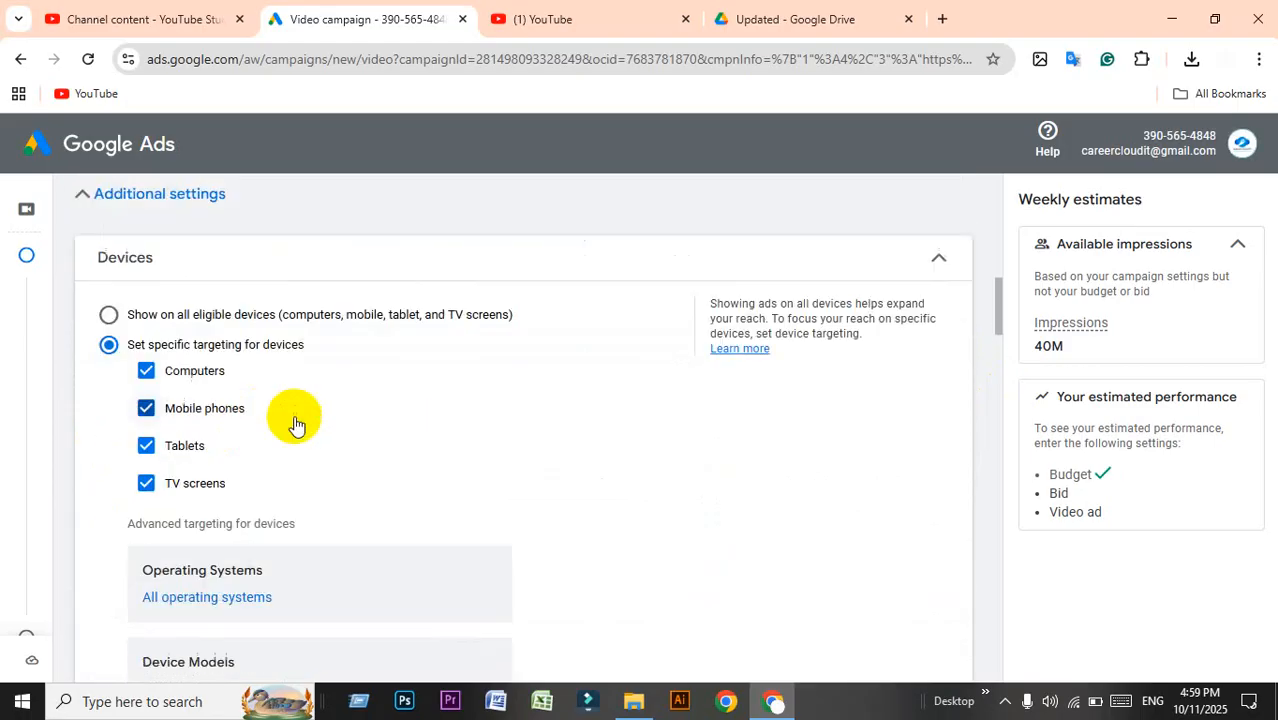
left_click(146, 446)
left_click(146, 370)
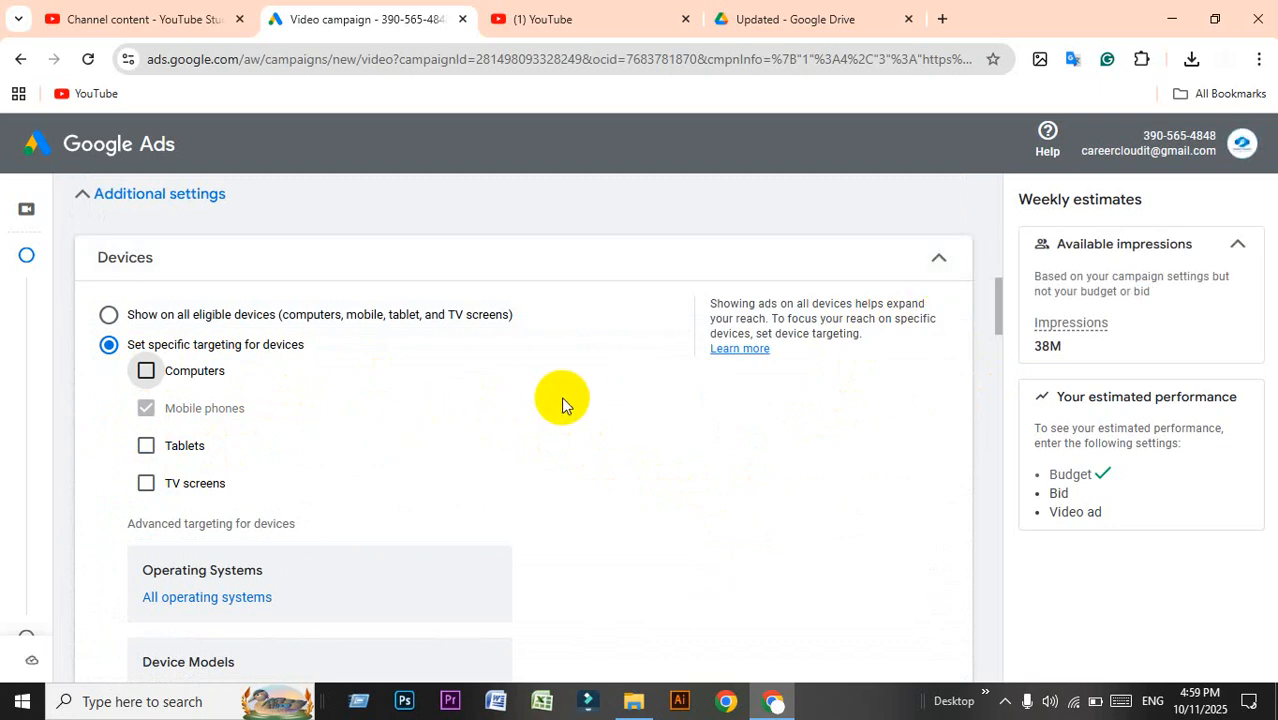
Restrict the targeted operating systems to Android in the advanced device targeting.
scroll(562, 400, "down", 2)
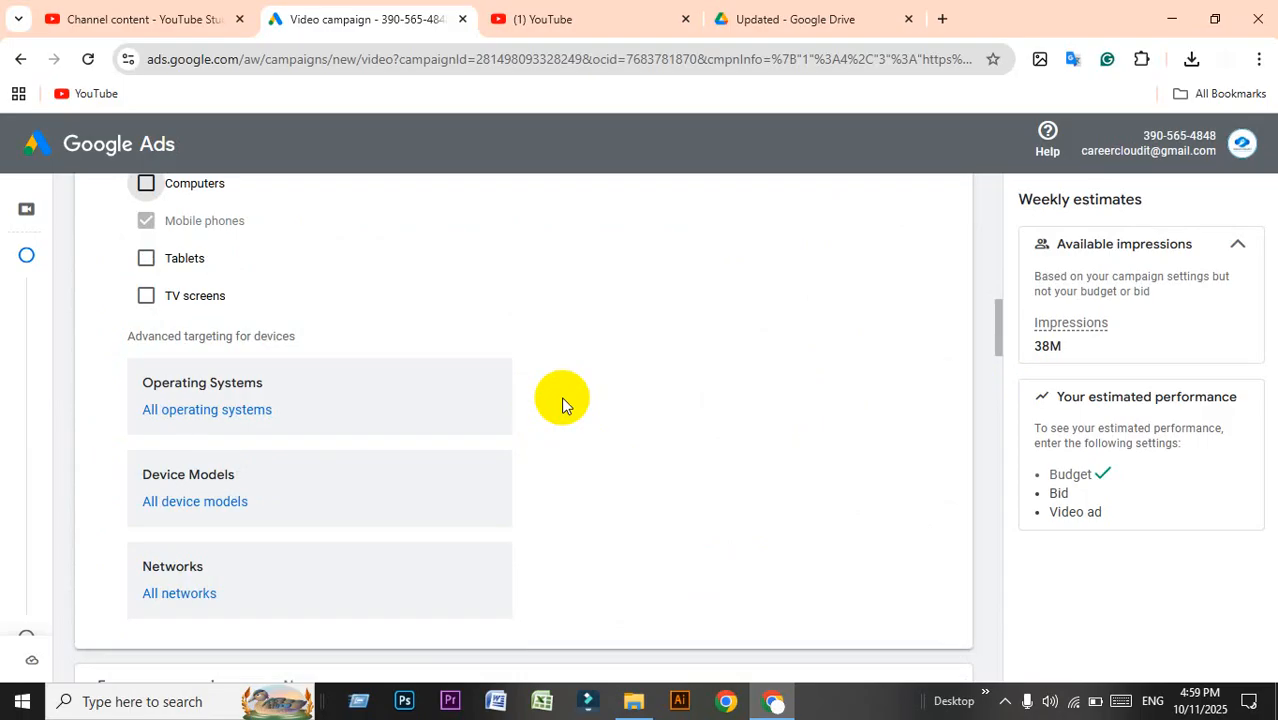
left_click(219, 410)
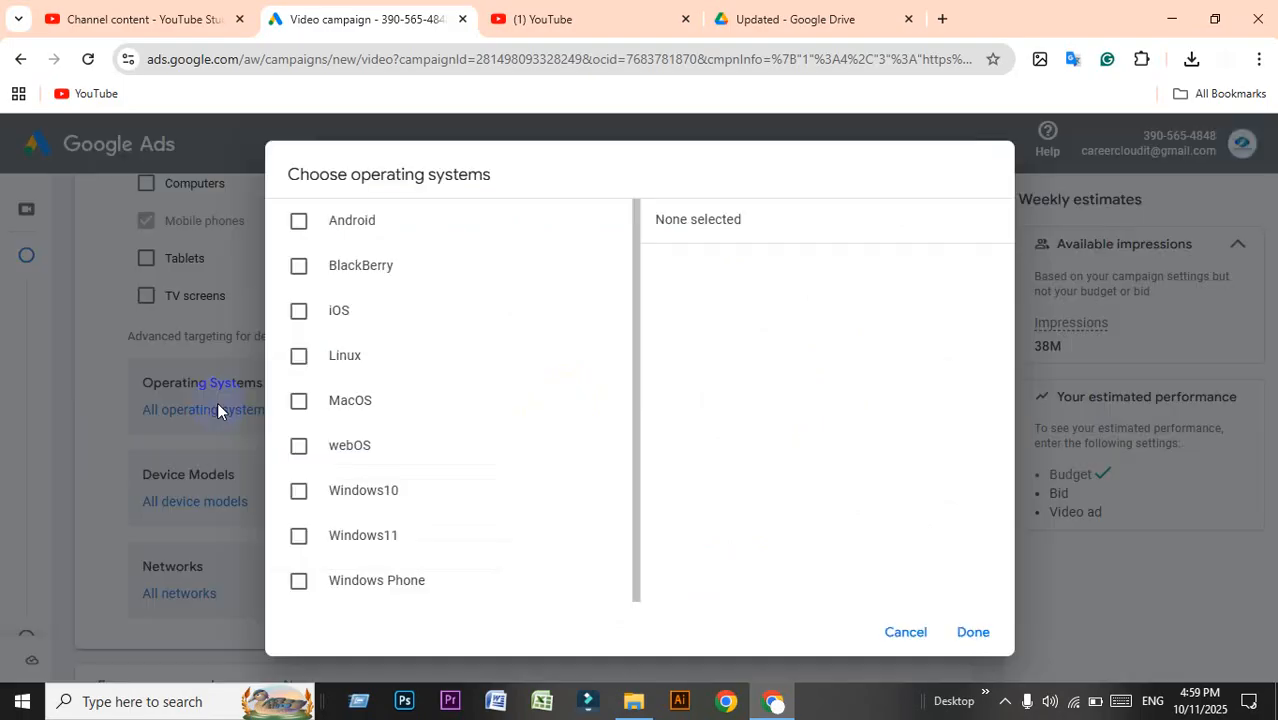
left_click(298, 222)
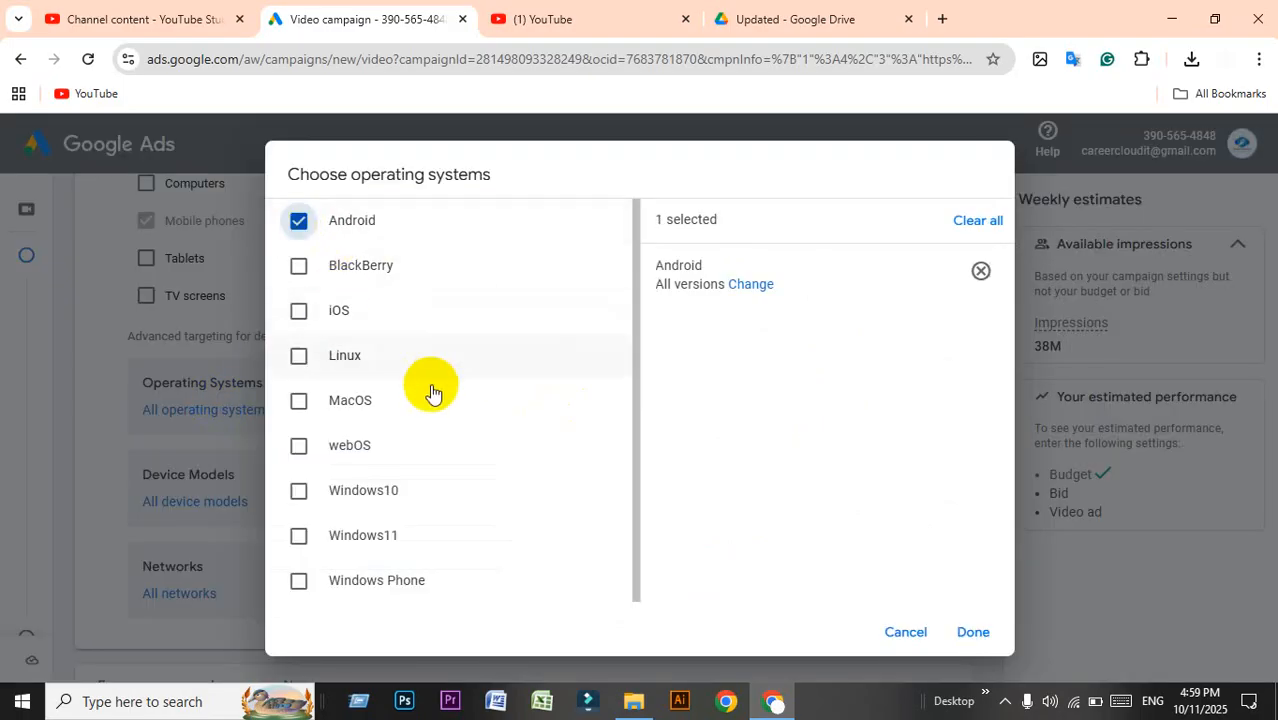
left_click(970, 632)
scroll(270, 355, "up", 1)
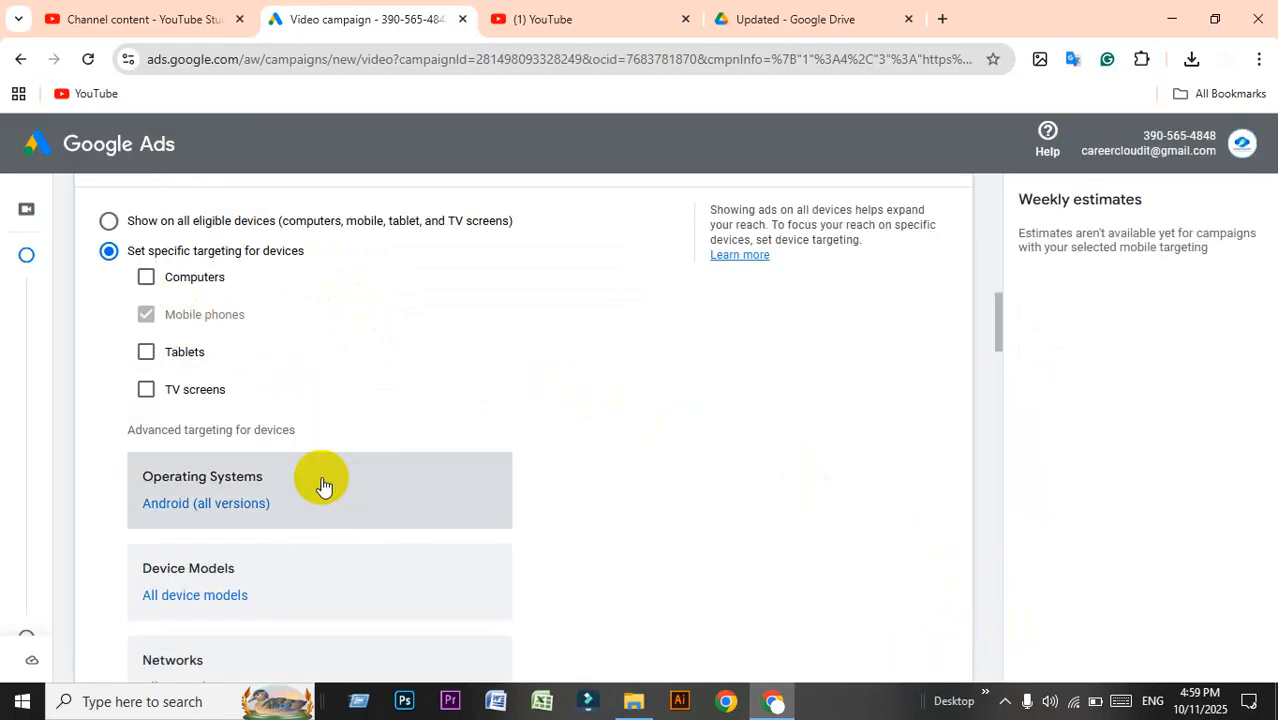
Browse the Android brands available for device model targeting, and leave the selection without choosing any.
scroll(322, 485, "down", 1)
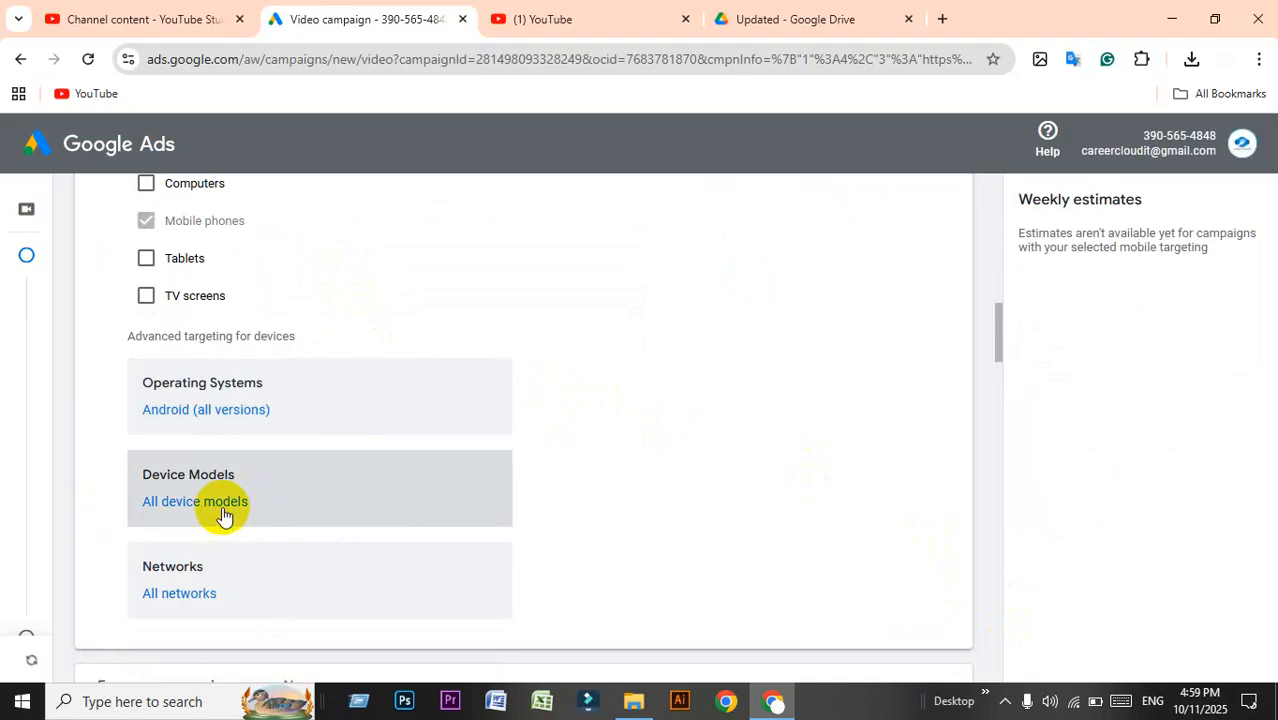
left_click(220, 503)
left_click(726, 222)
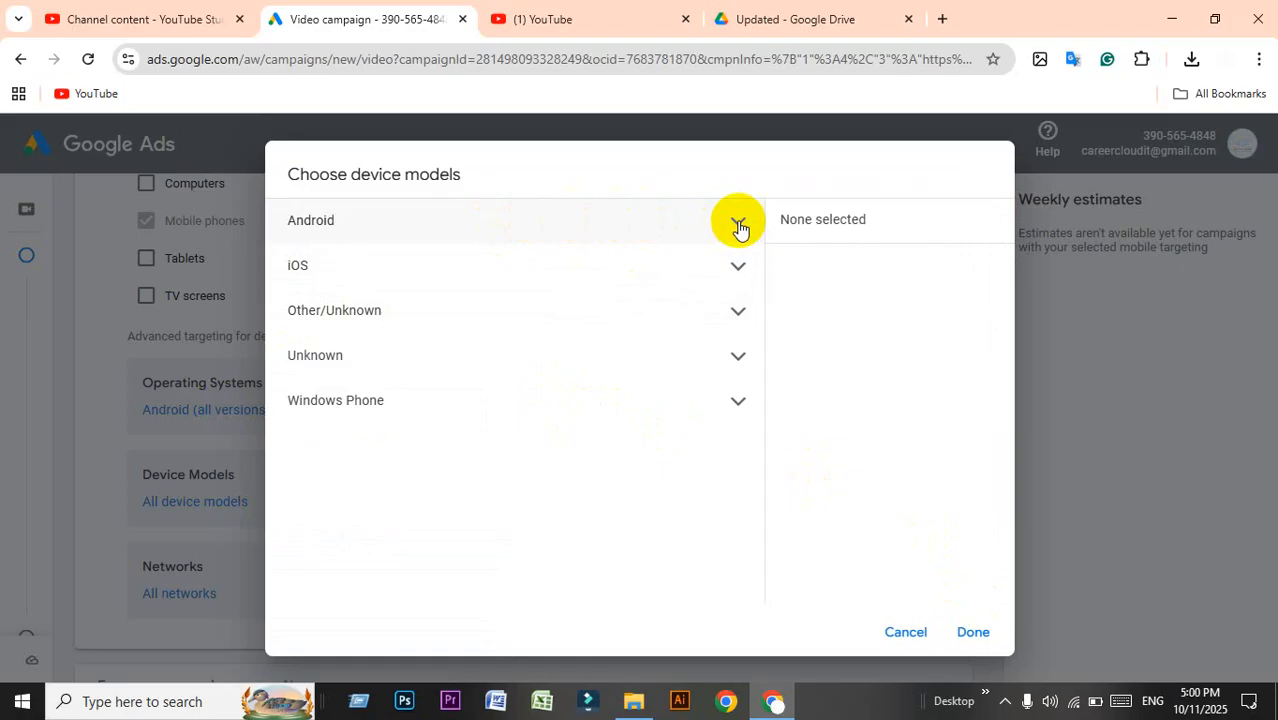
left_click(739, 225)
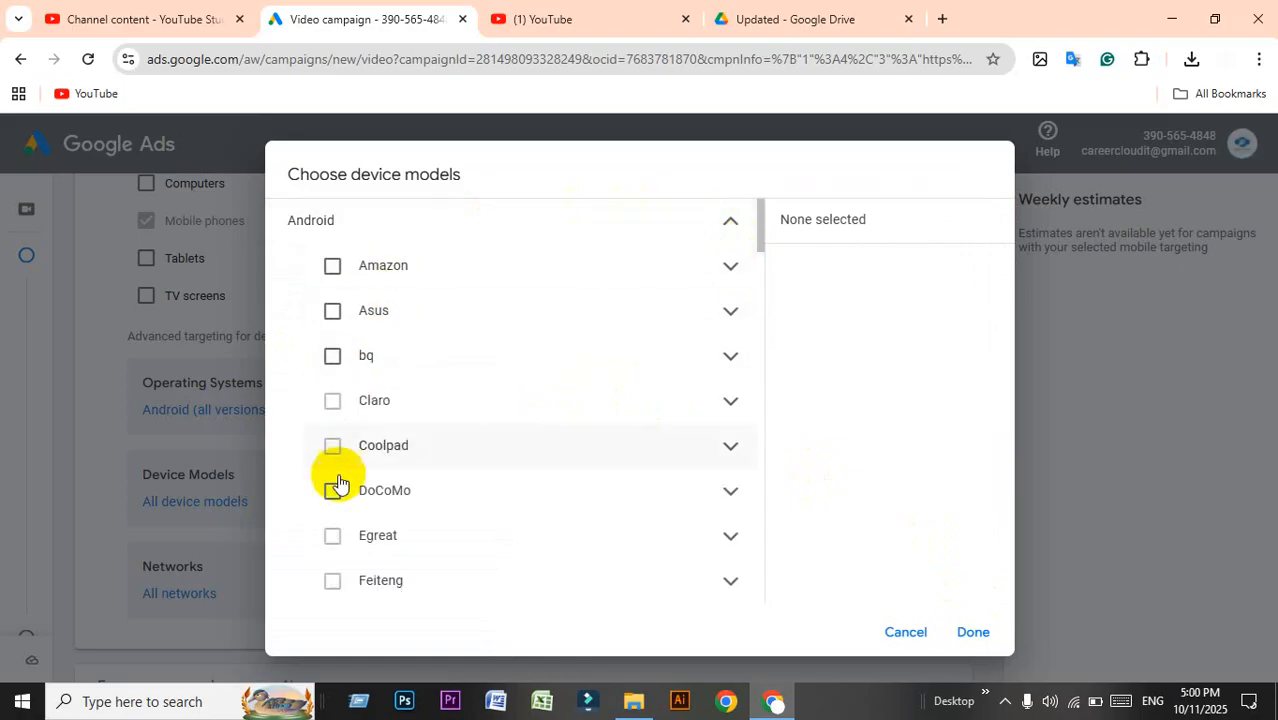
scroll(611, 528, "down", 4)
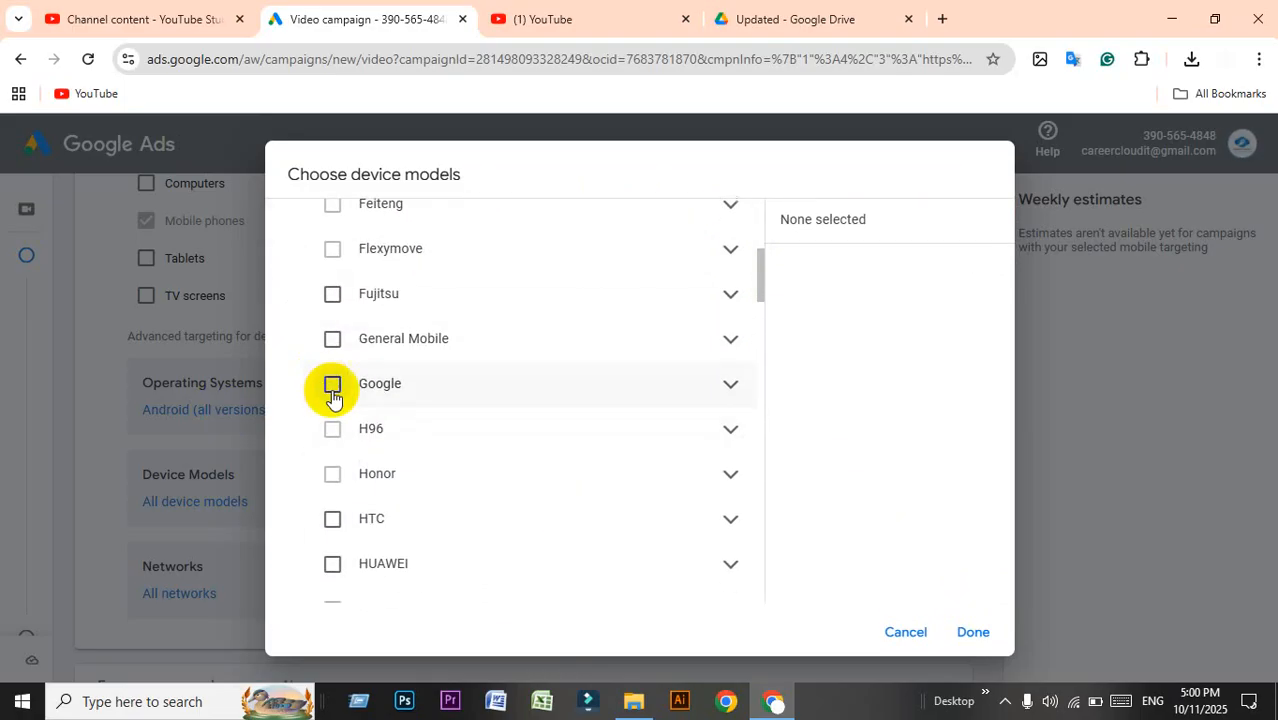
scroll(485, 533, "down", 5)
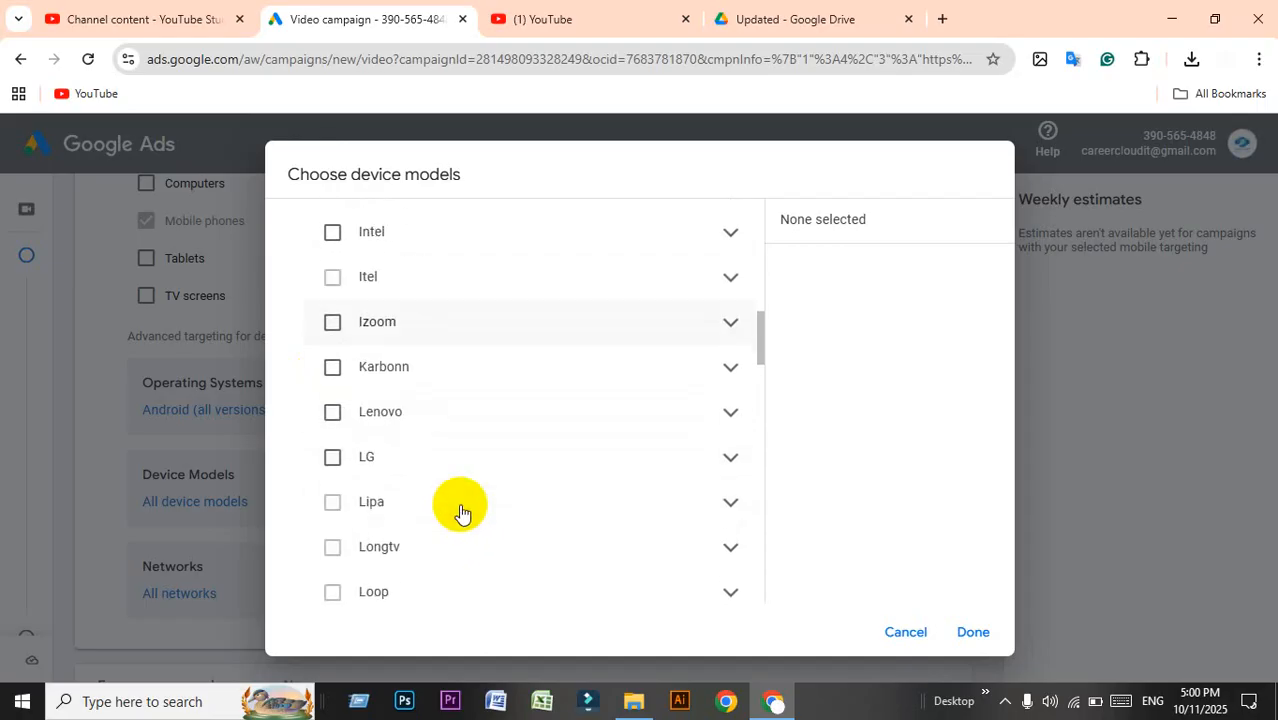
scroll(333, 493, "down", 1)
scroll(334, 508, "down", 3)
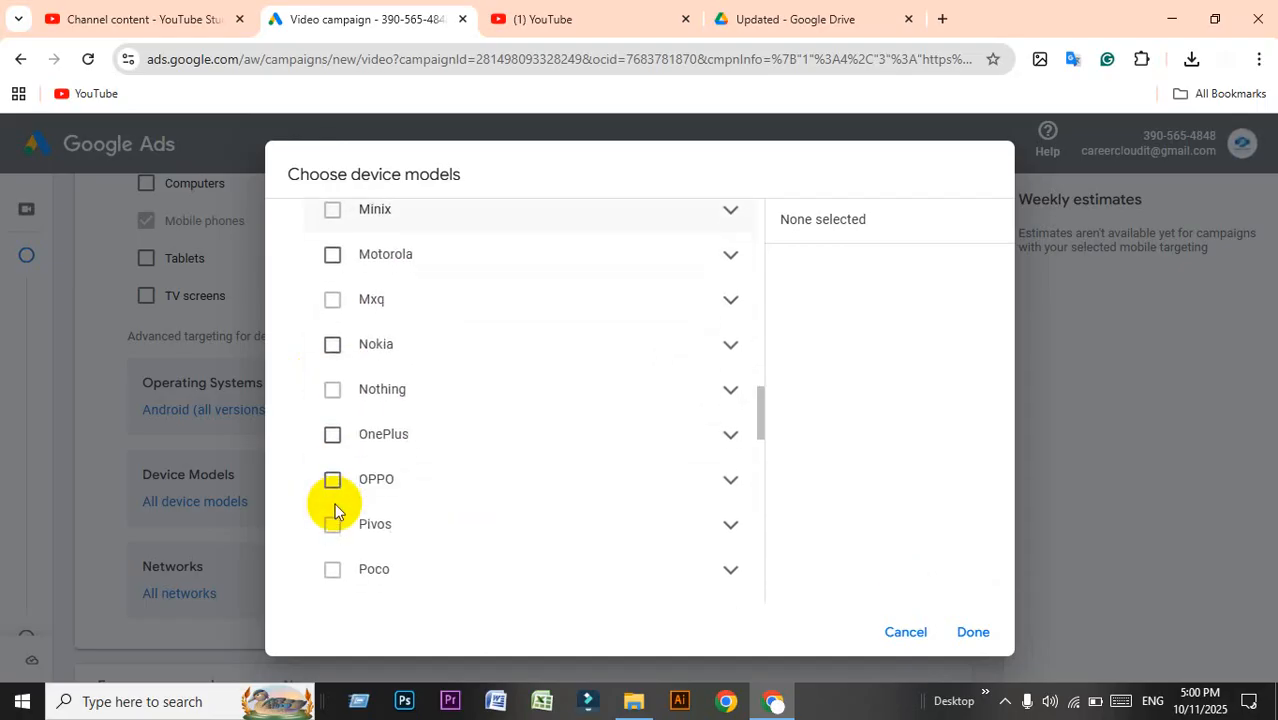
left_click(904, 632)
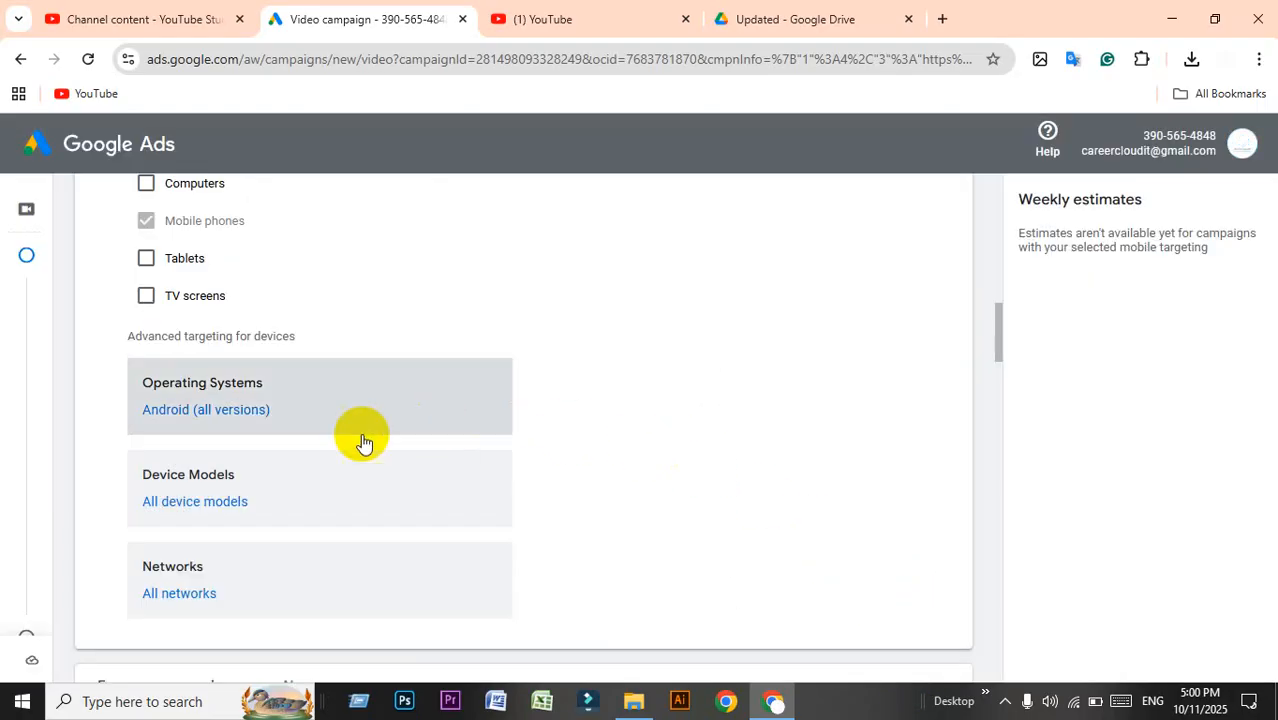
Try targeting Wifi and the Bangladesh carriers in the device networks, and clear the selection again.
scroll(248, 471, "down", 1)
scroll(390, 432, "down", 2)
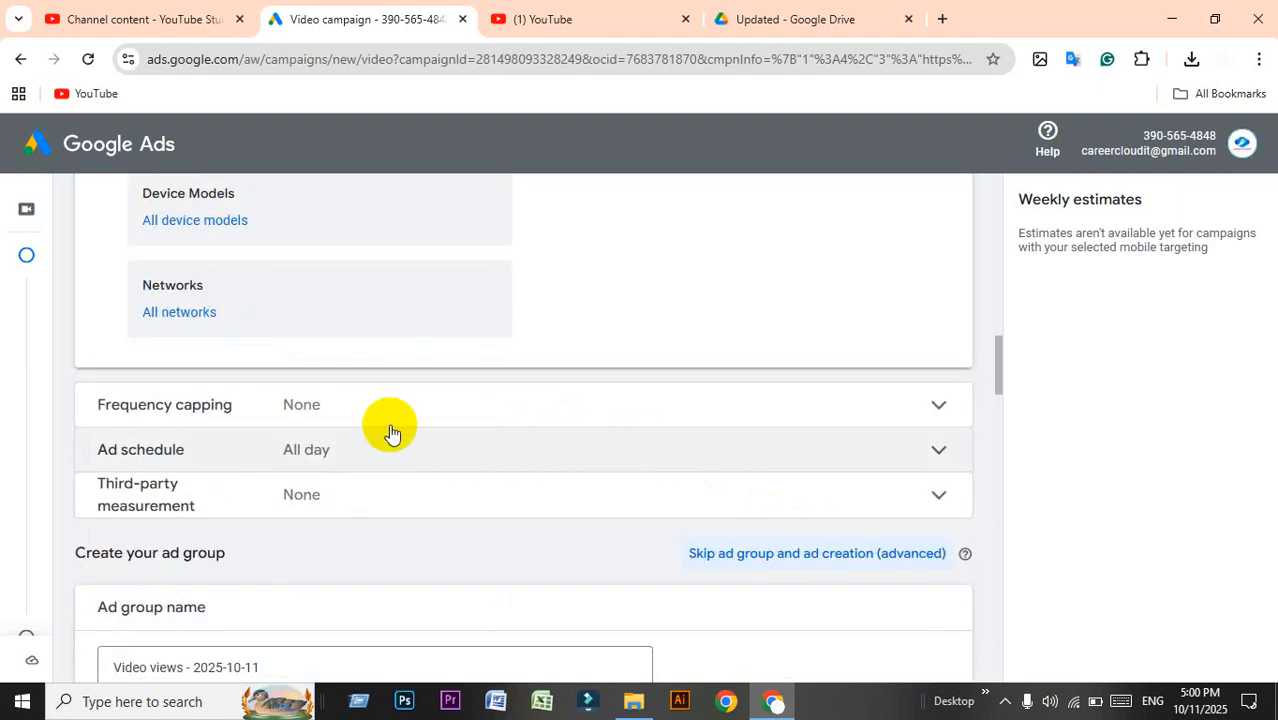
left_click(180, 313)
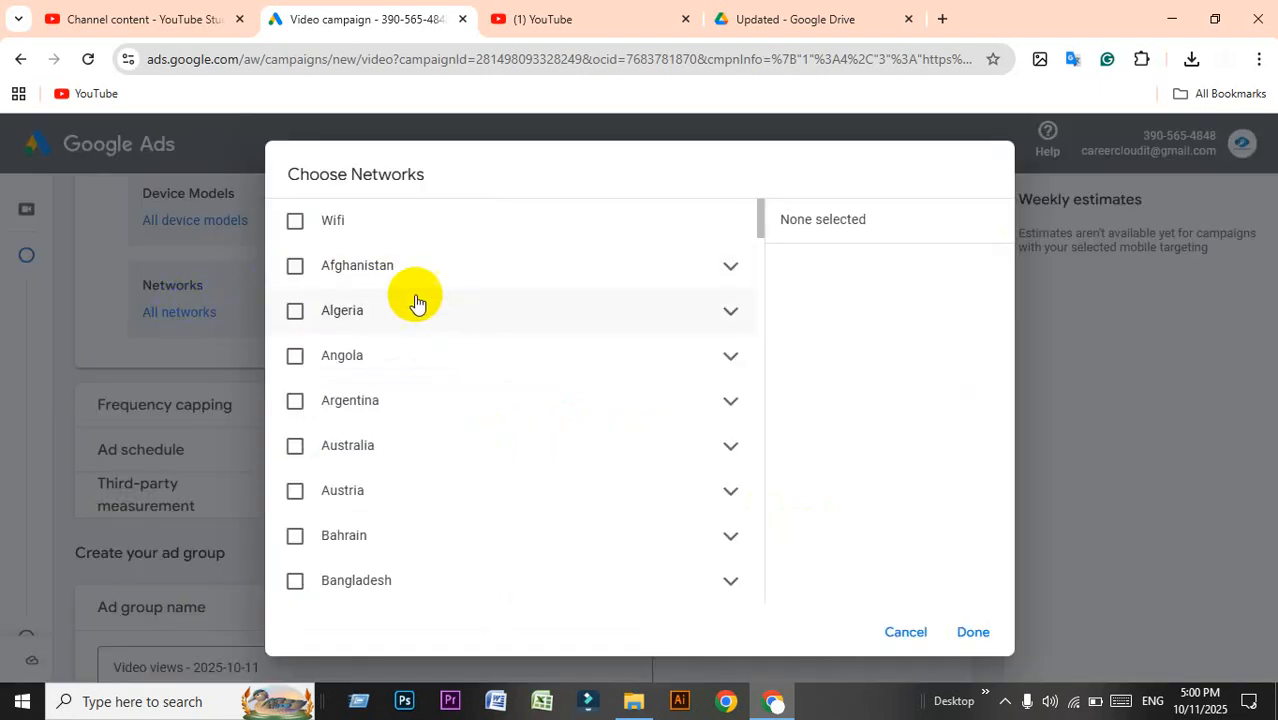
left_click(294, 222)
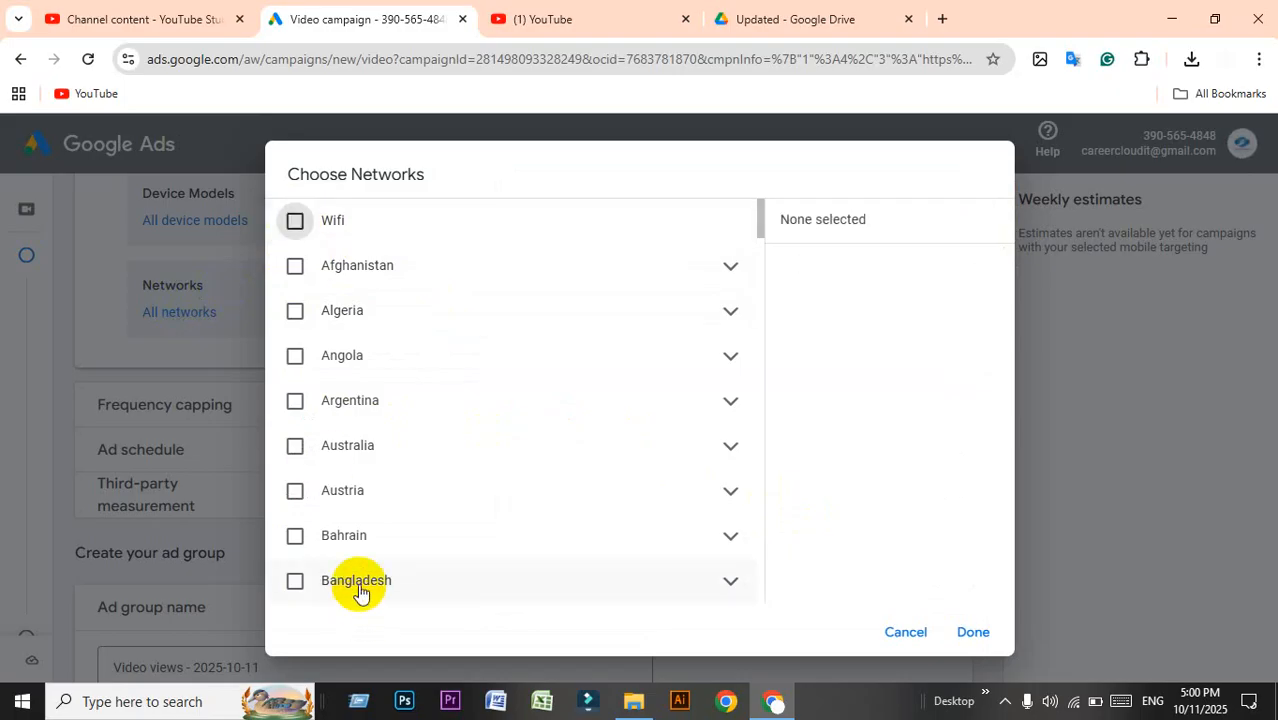
left_click(360, 592)
scroll(585, 399, "down", 2)
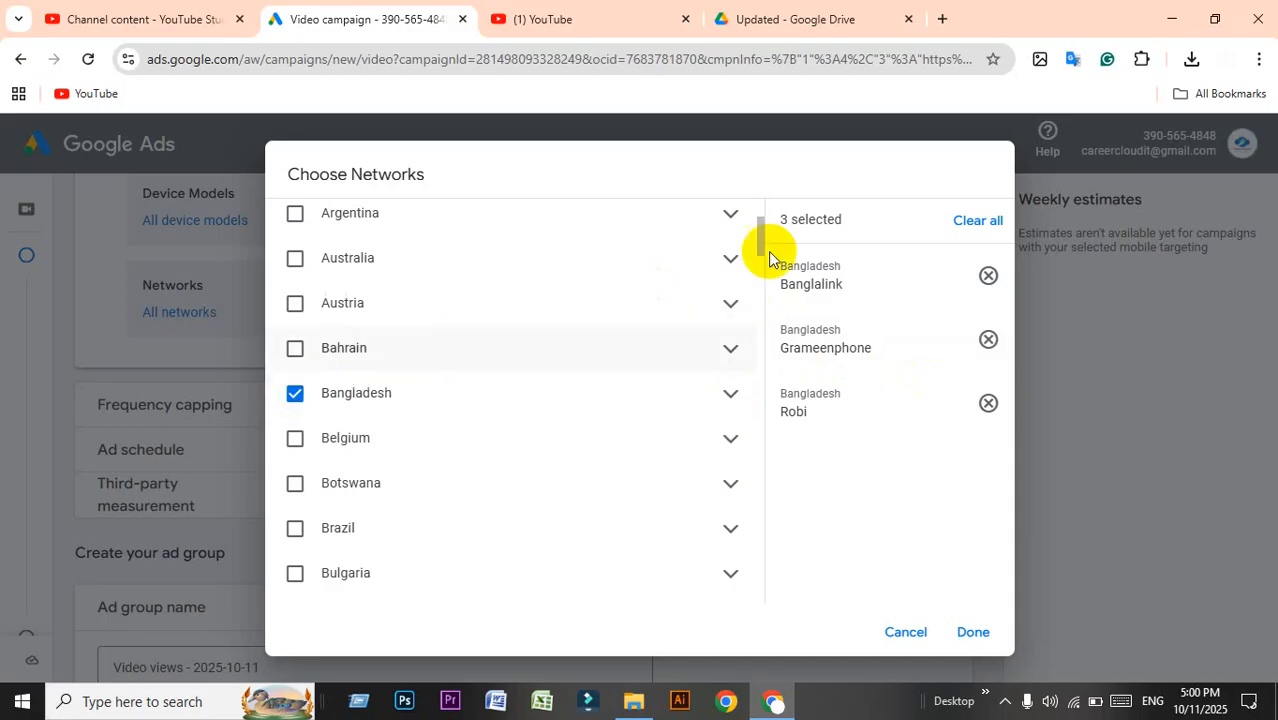
scroll(650, 385, "up", 2)
scroll(650, 385, "down", 1)
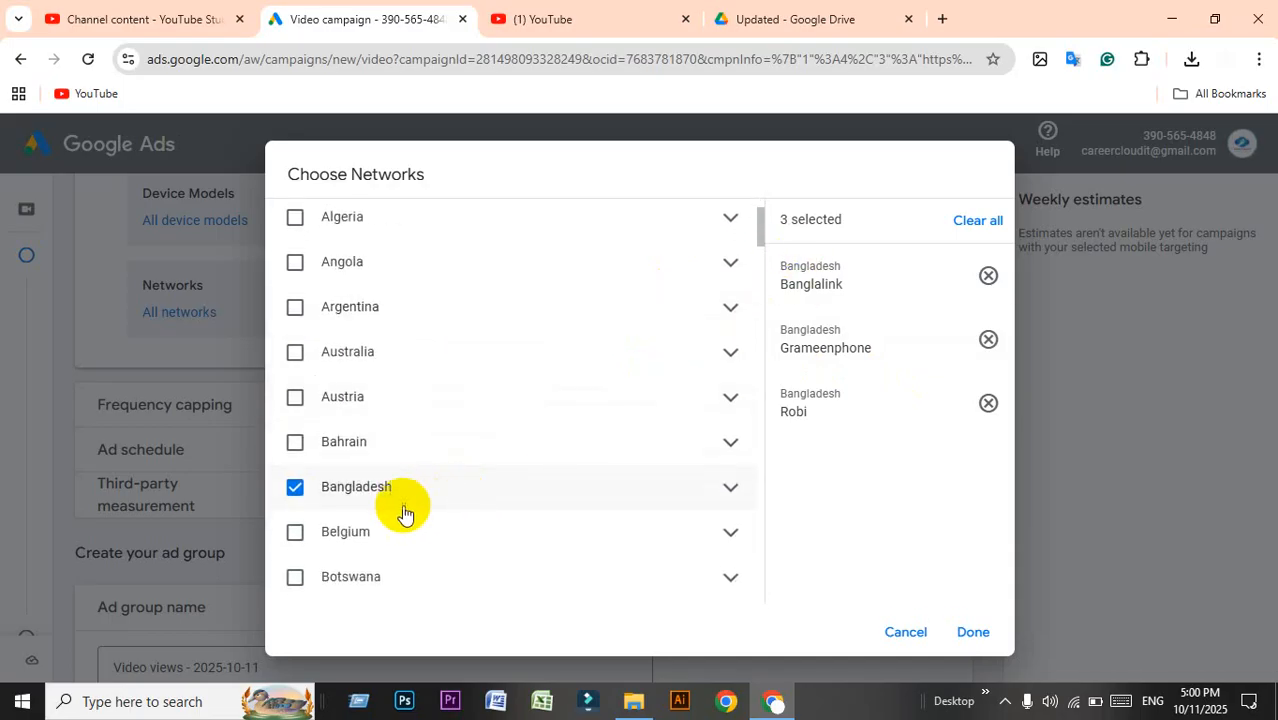
left_click(295, 487)
scroll(420, 430, "up", 1)
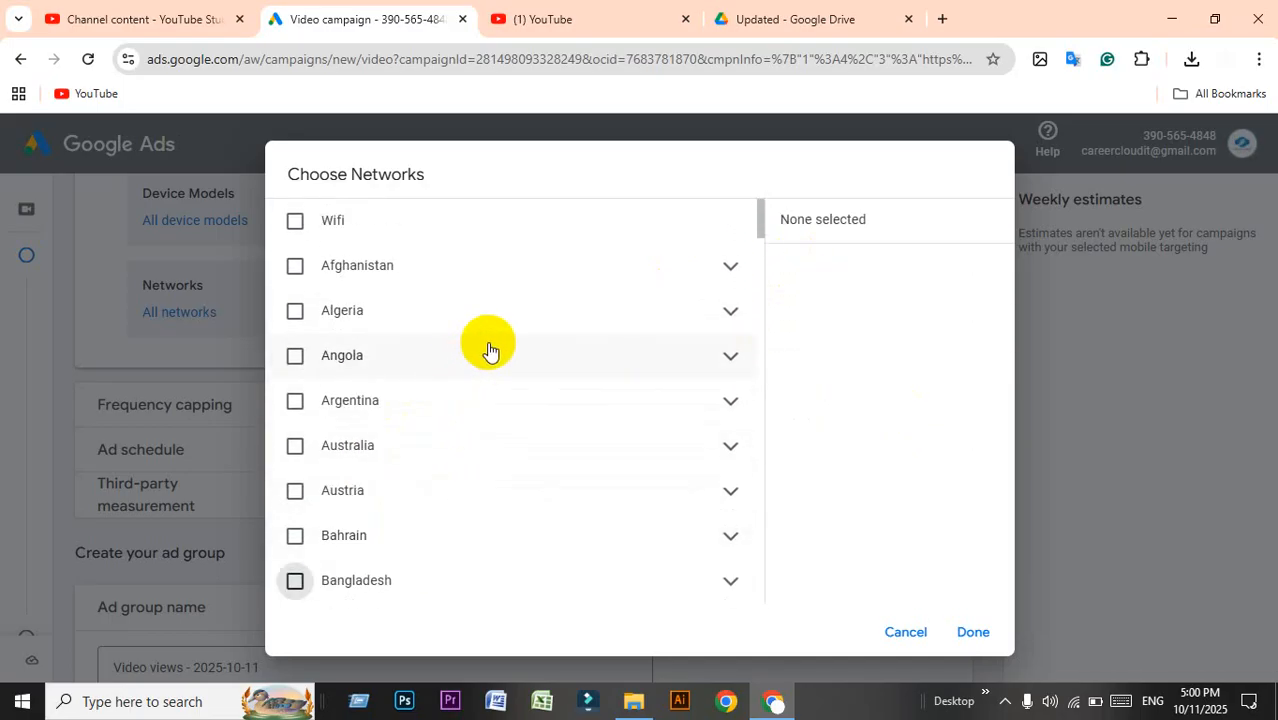
left_click(972, 633)
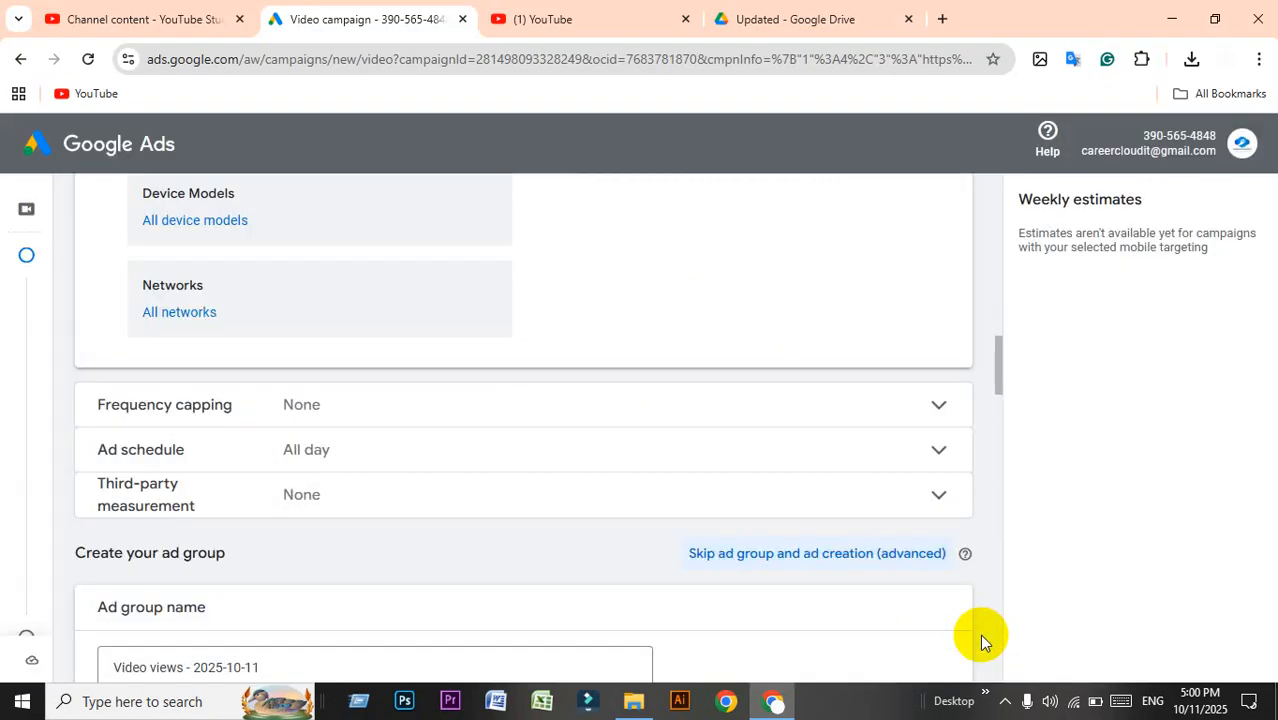
Collapse the Devices section of the additional settings.
scroll(583, 466, "up", 3)
scroll(583, 466, "up", 3)
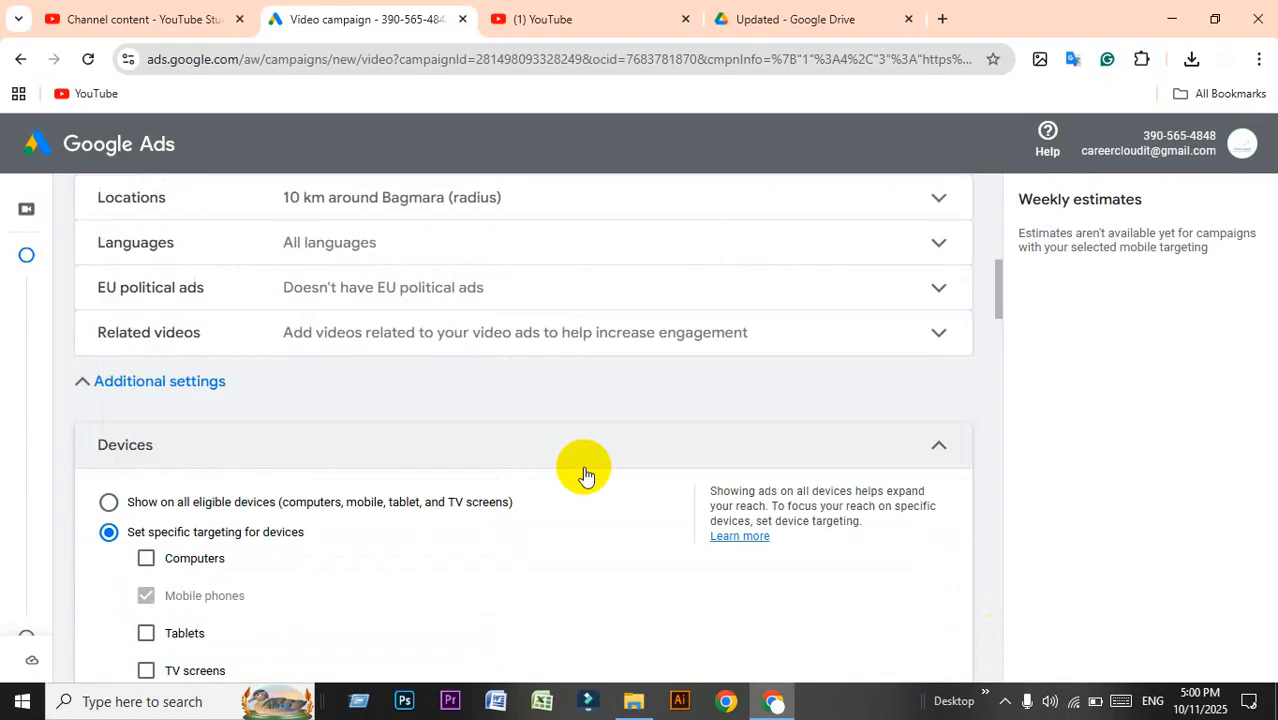
left_click(937, 446)
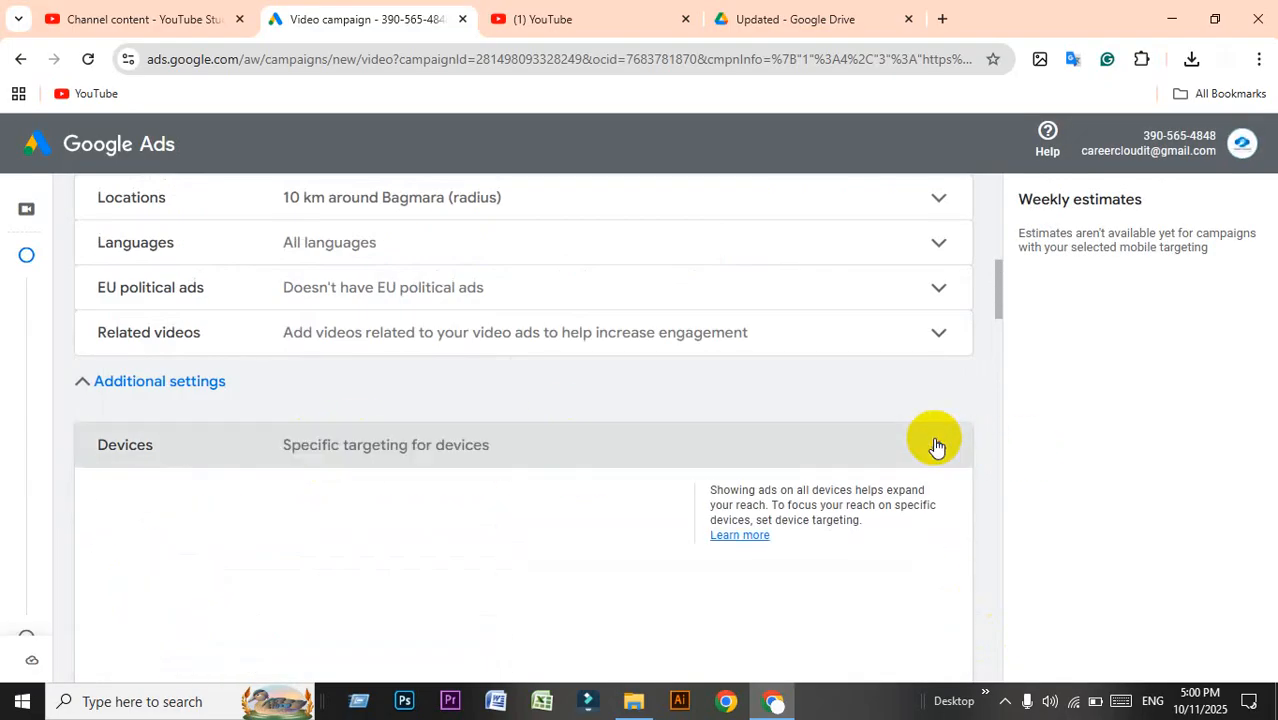
Enable the view frequency cap in Frequency capping and limit it to 3 views per day.
scroll(143, 422, "down", 1)
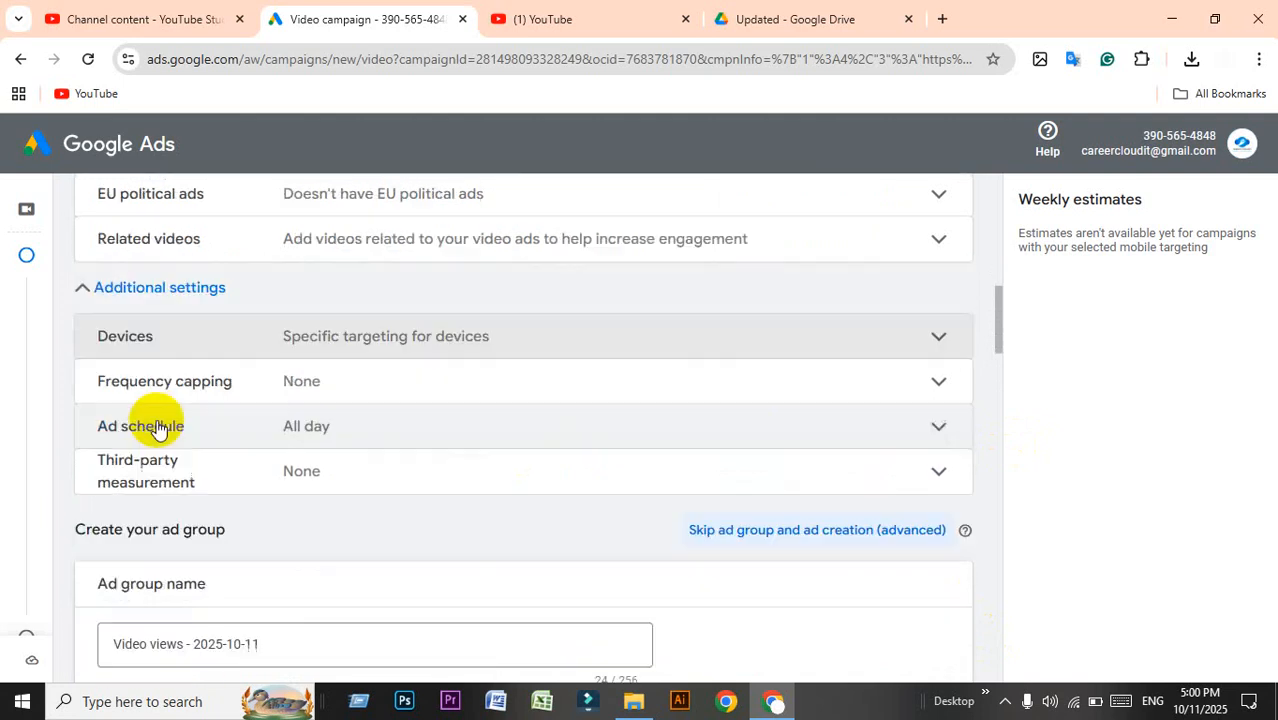
left_click(395, 381)
scroll(395, 381, "down", 1)
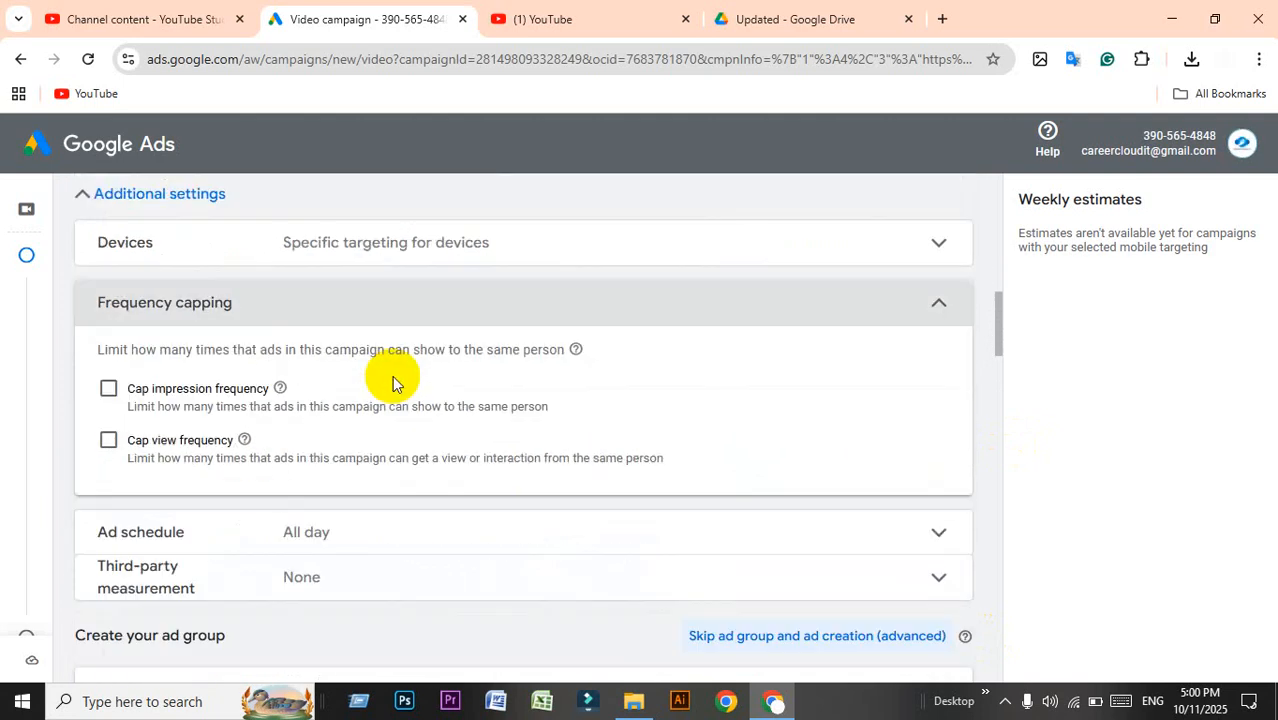
left_click(109, 441)
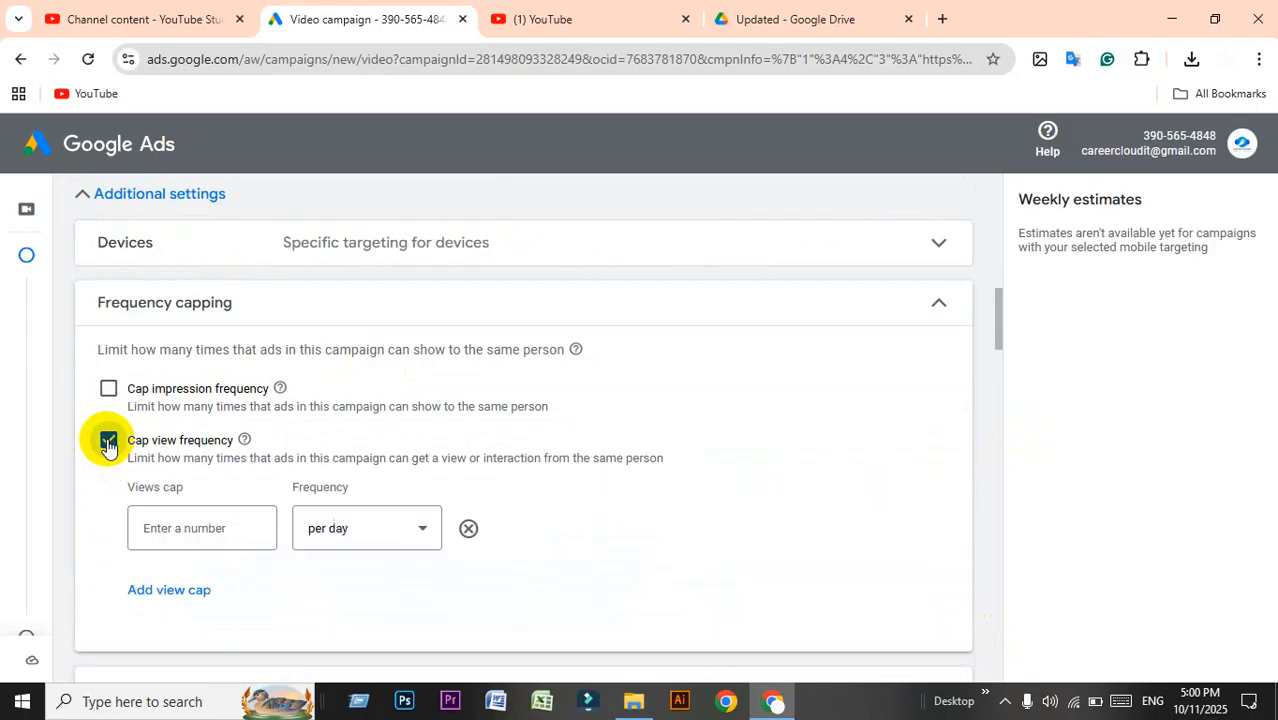
scroll(296, 436, "down", 1)
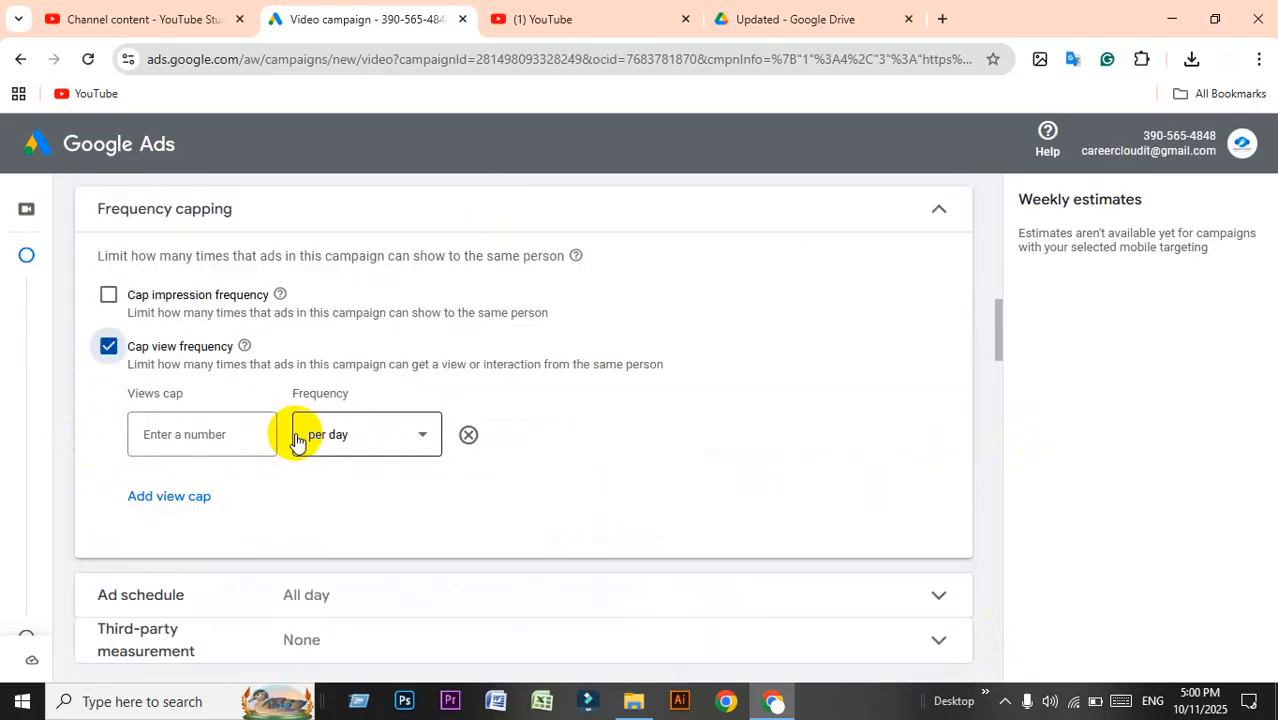
left_click(195, 436)
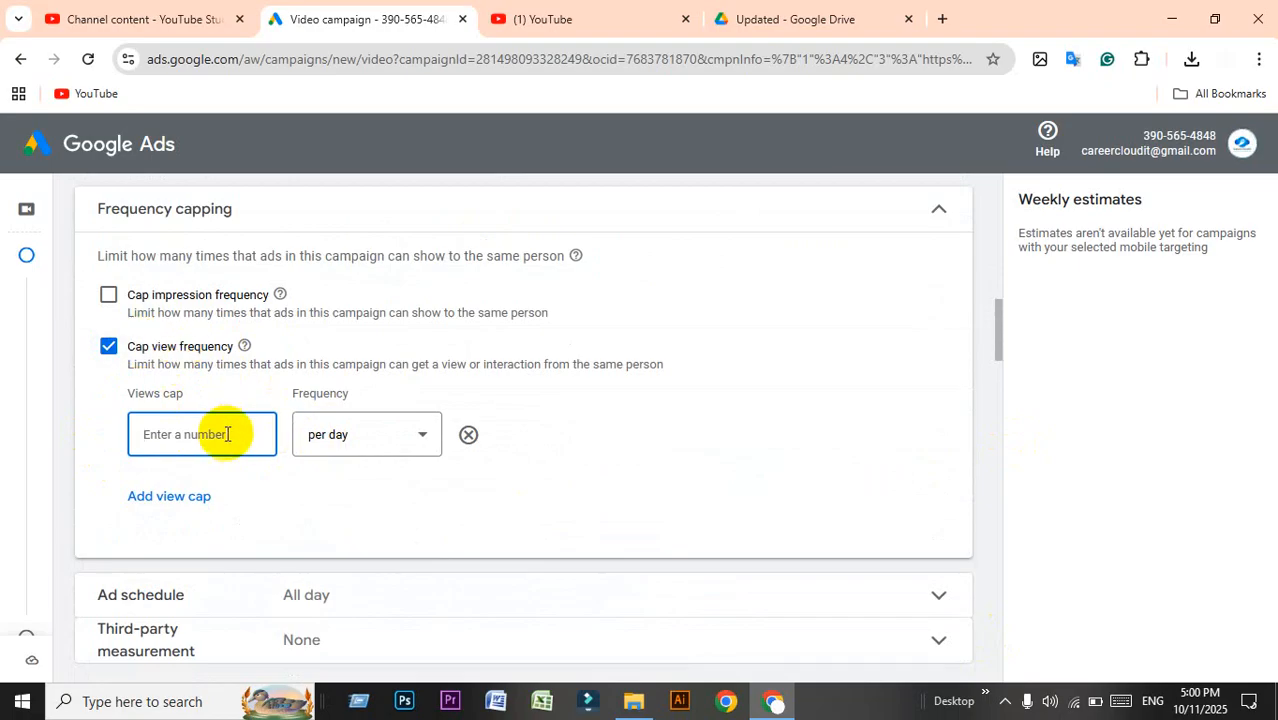
type("3")
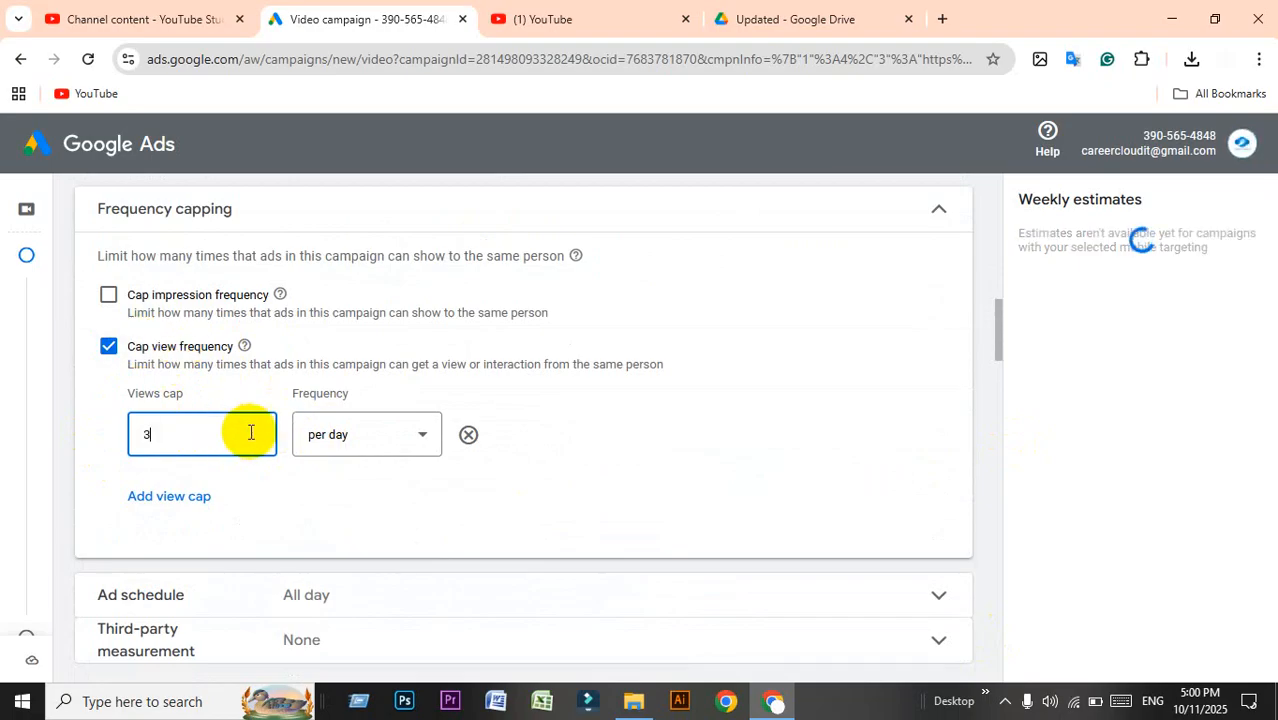
Review the frequency options for the view cap, keeping the period at per day and the views cap at 3.
left_click(366, 432)
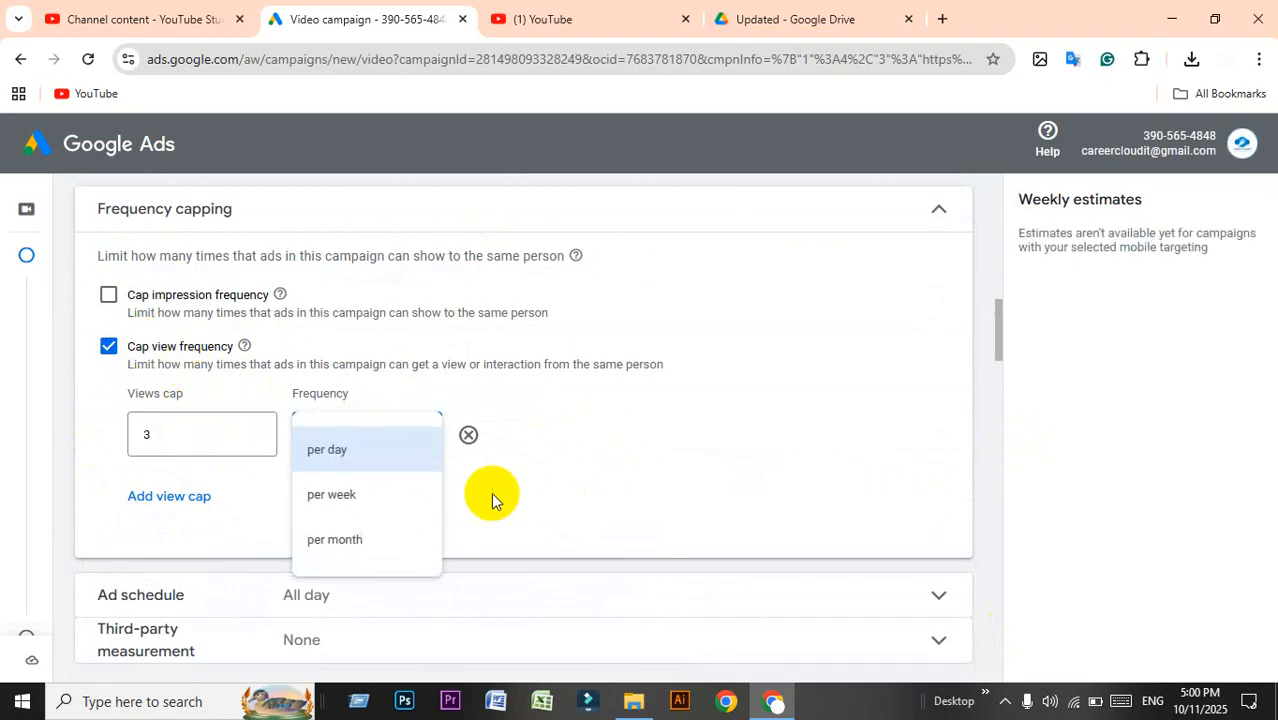
left_click(364, 450)
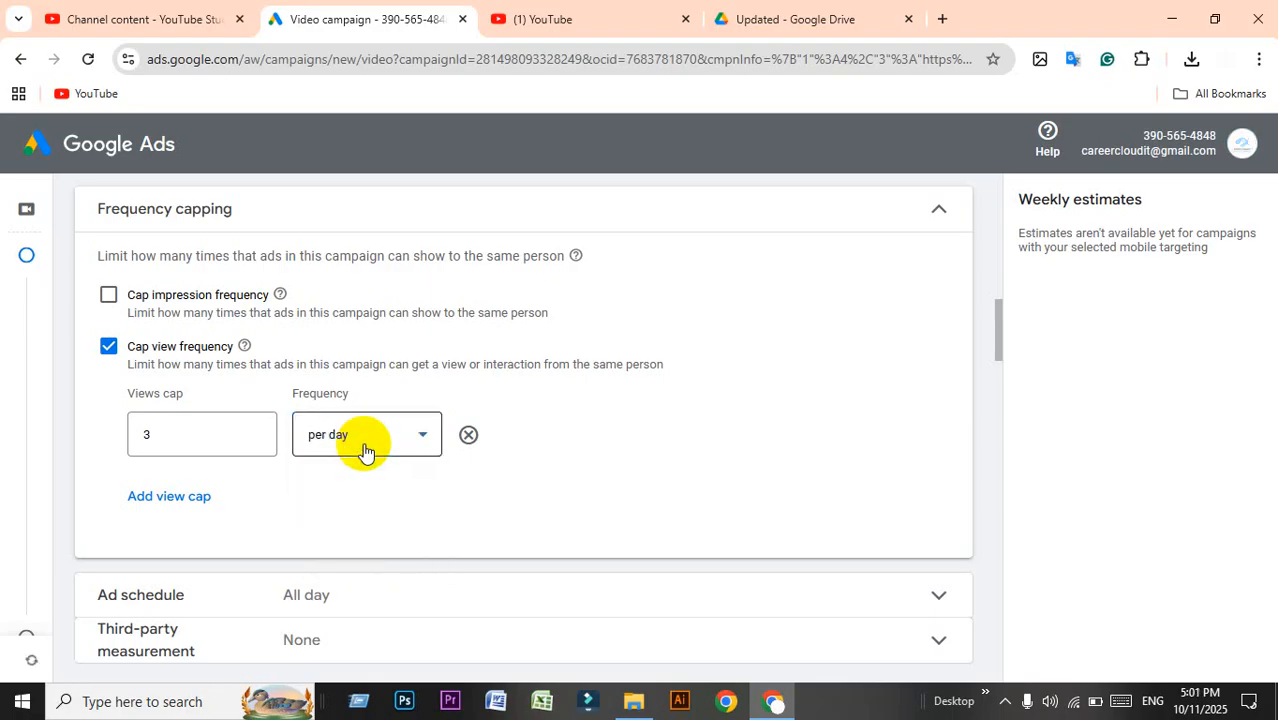
left_click(240, 437)
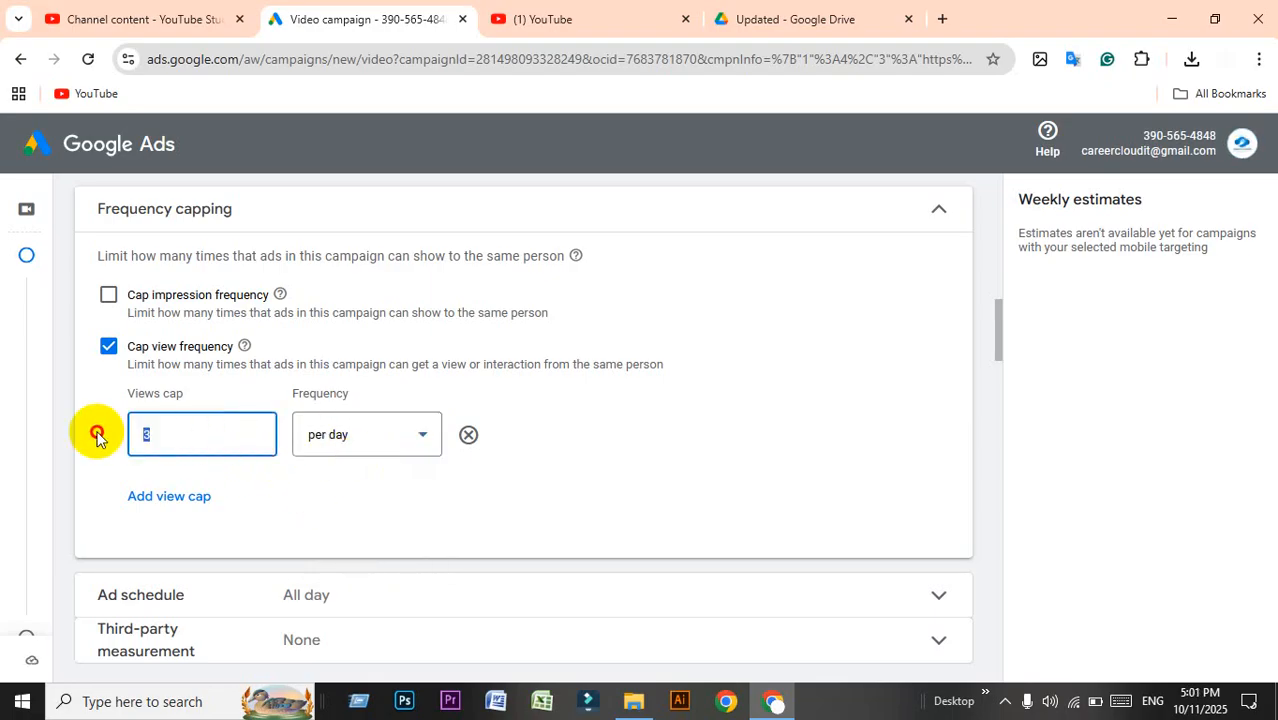
double_click(178, 447)
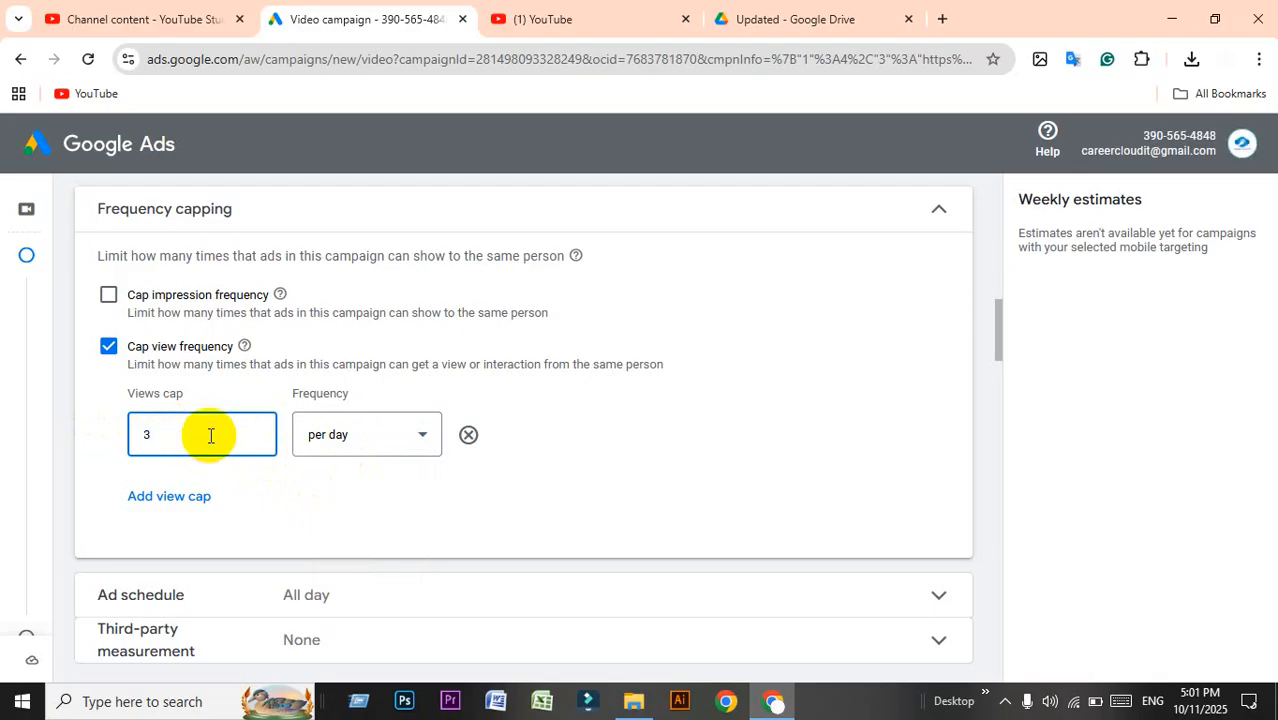
scroll(308, 428, "down", 1)
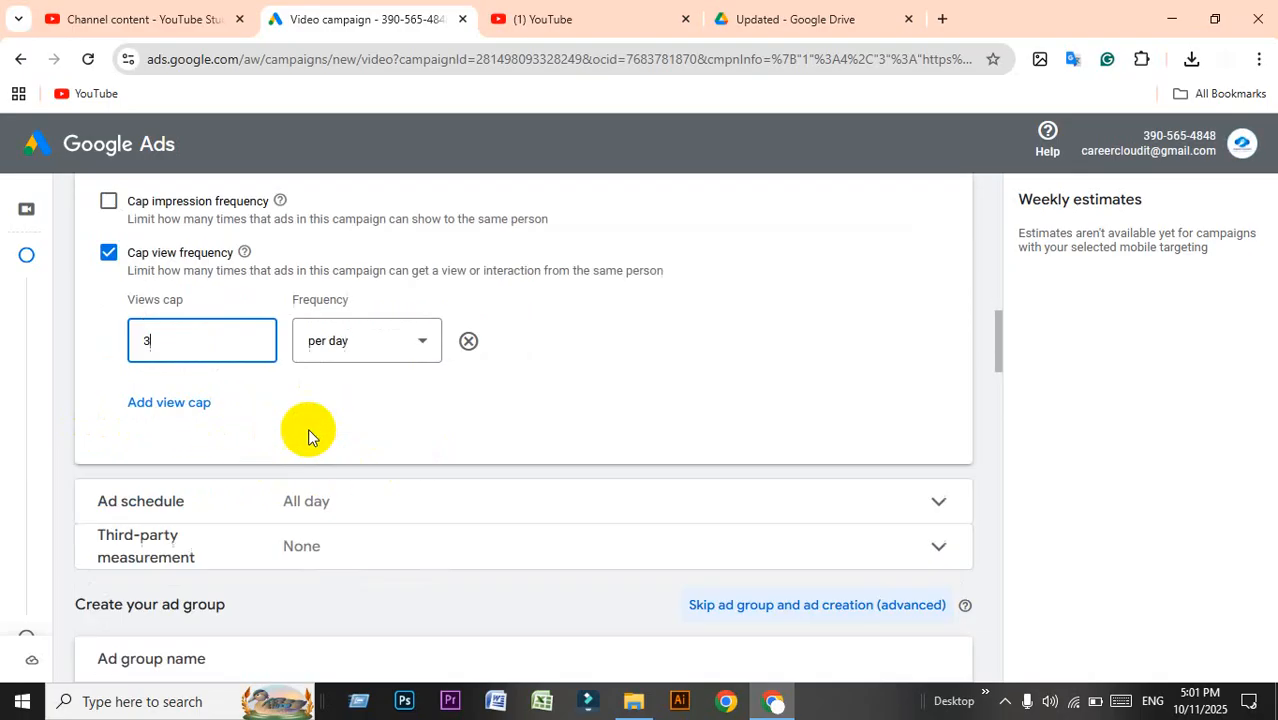
scroll(308, 430, "up", 2)
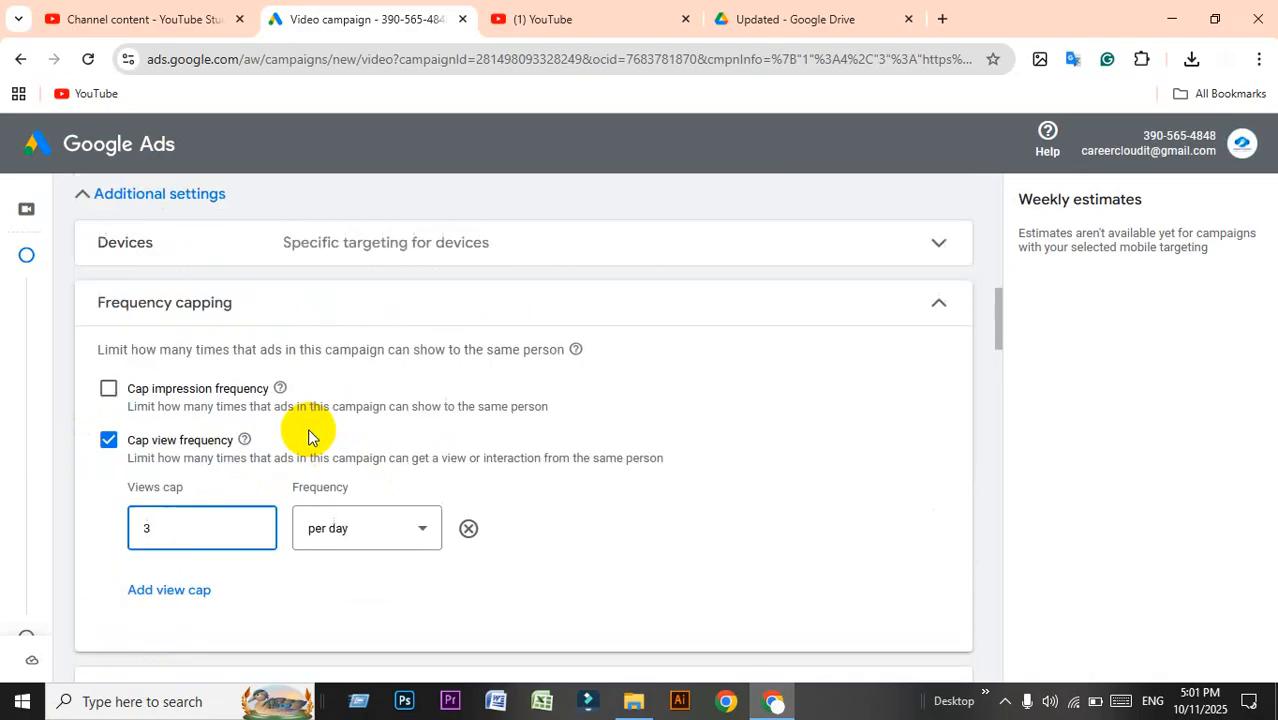
Collapse the Frequency capping section and expand the Ad schedule settings.
left_click(943, 307)
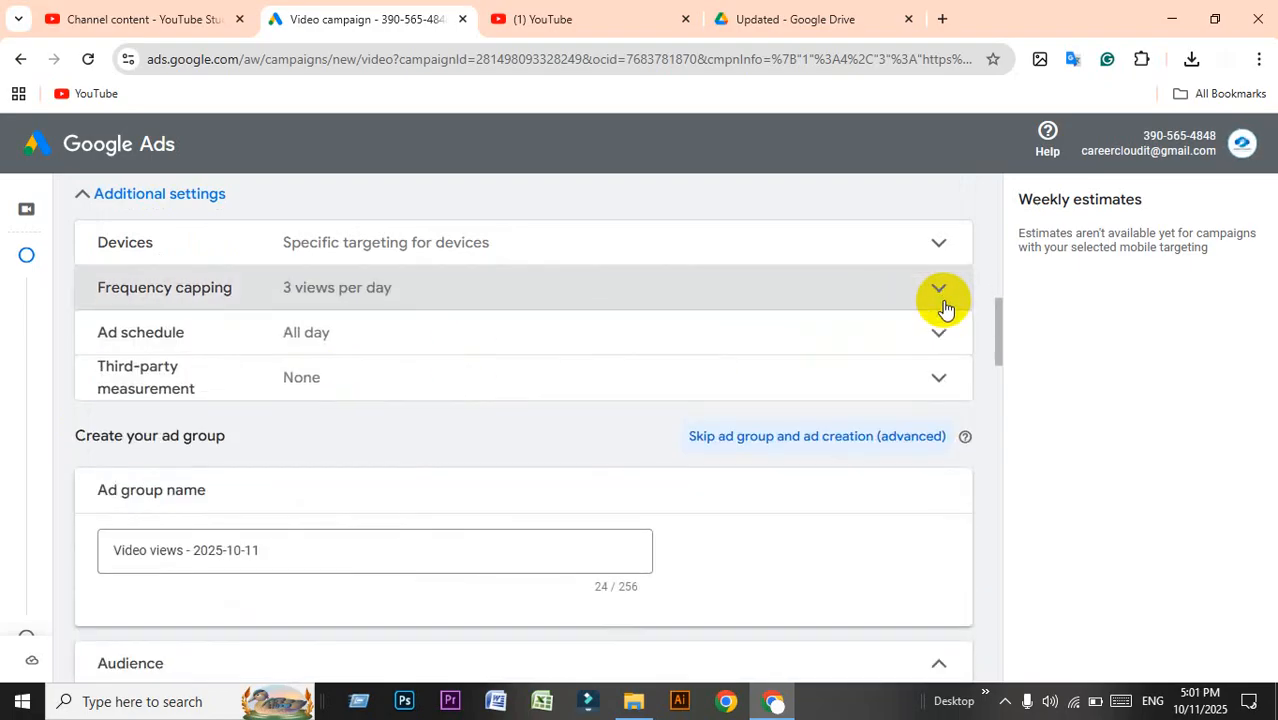
left_click(366, 348)
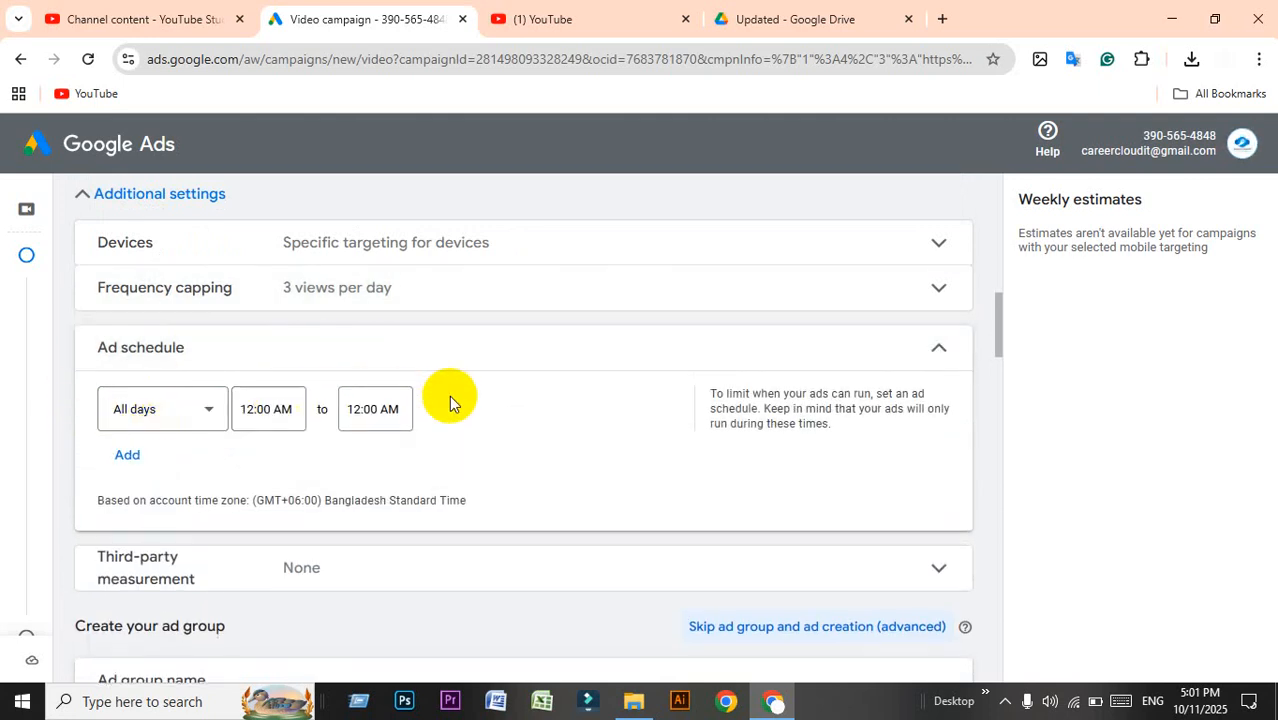
Set the ad schedule to Fridays with a start time of 7:00 AM.
left_click(163, 417)
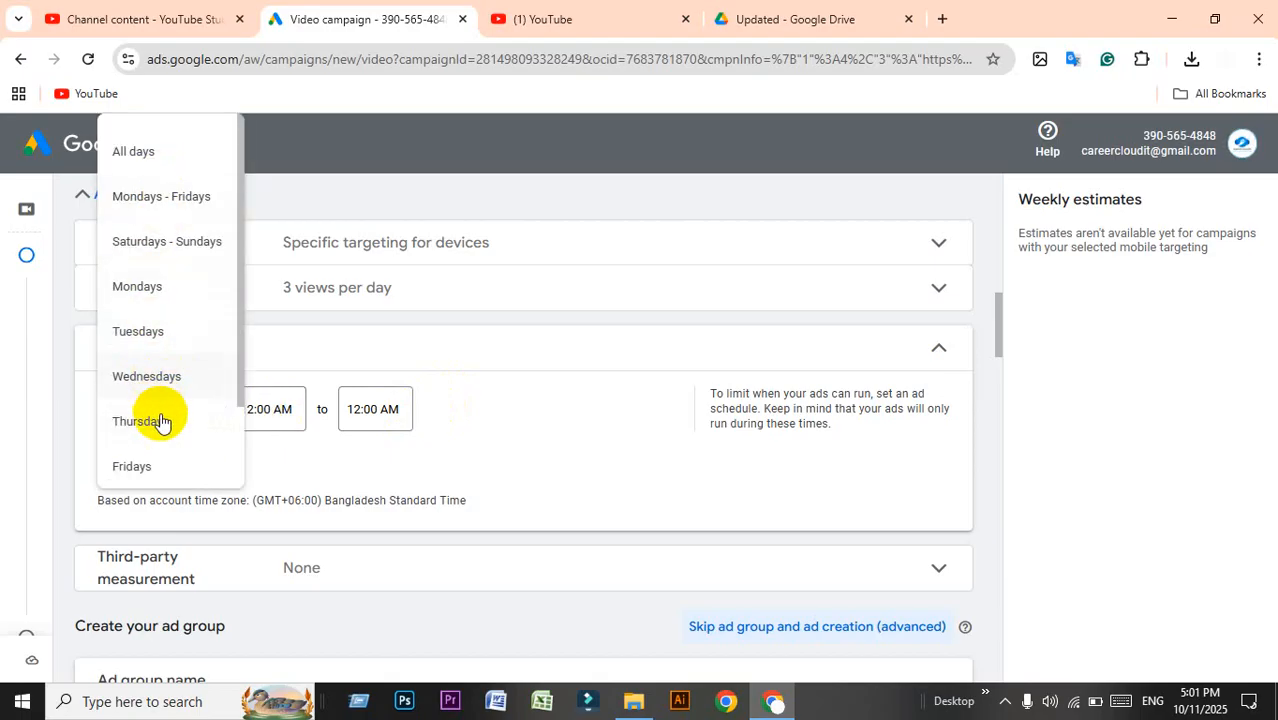
left_click(158, 466)
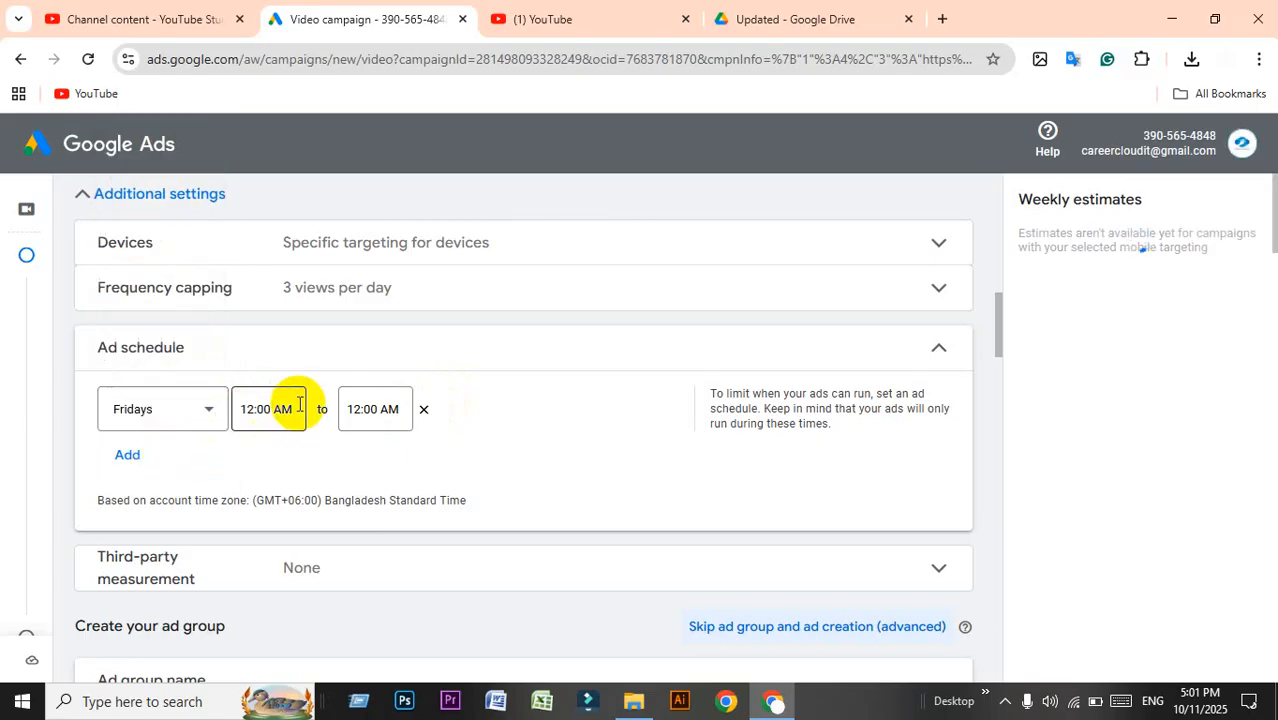
left_click(262, 412)
scroll(276, 290, "down", 3)
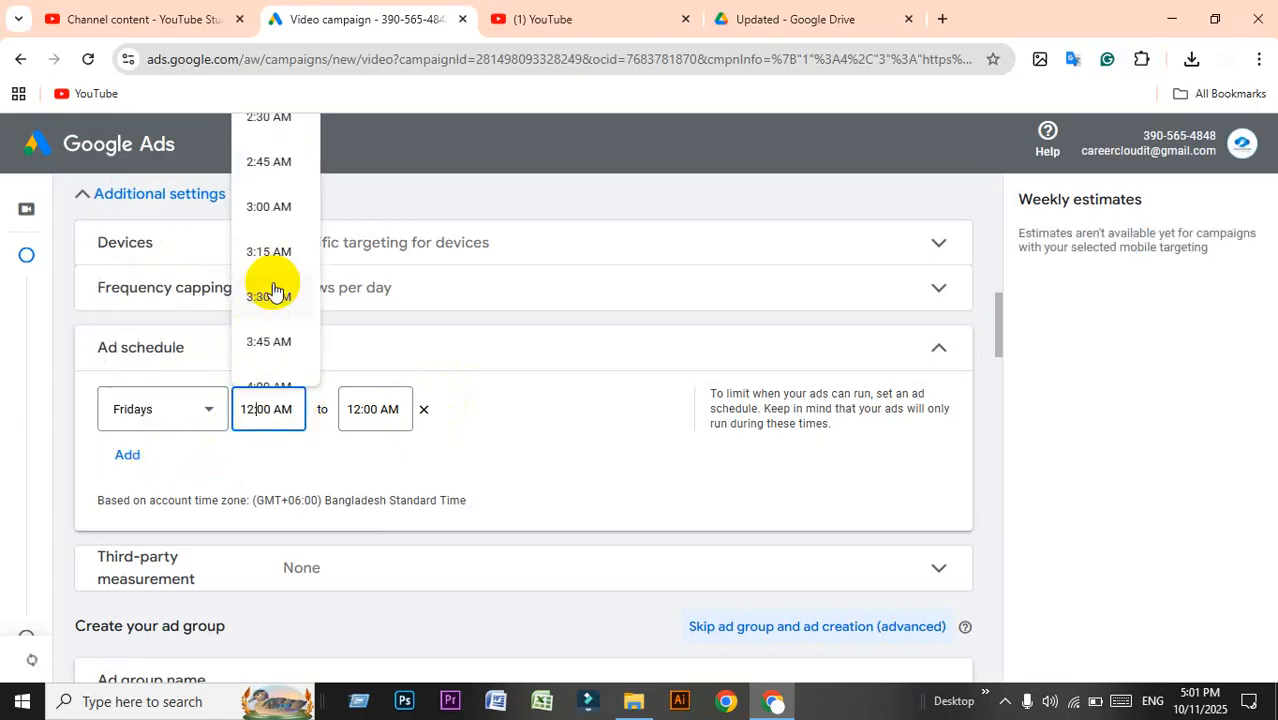
scroll(276, 295, "down", 5)
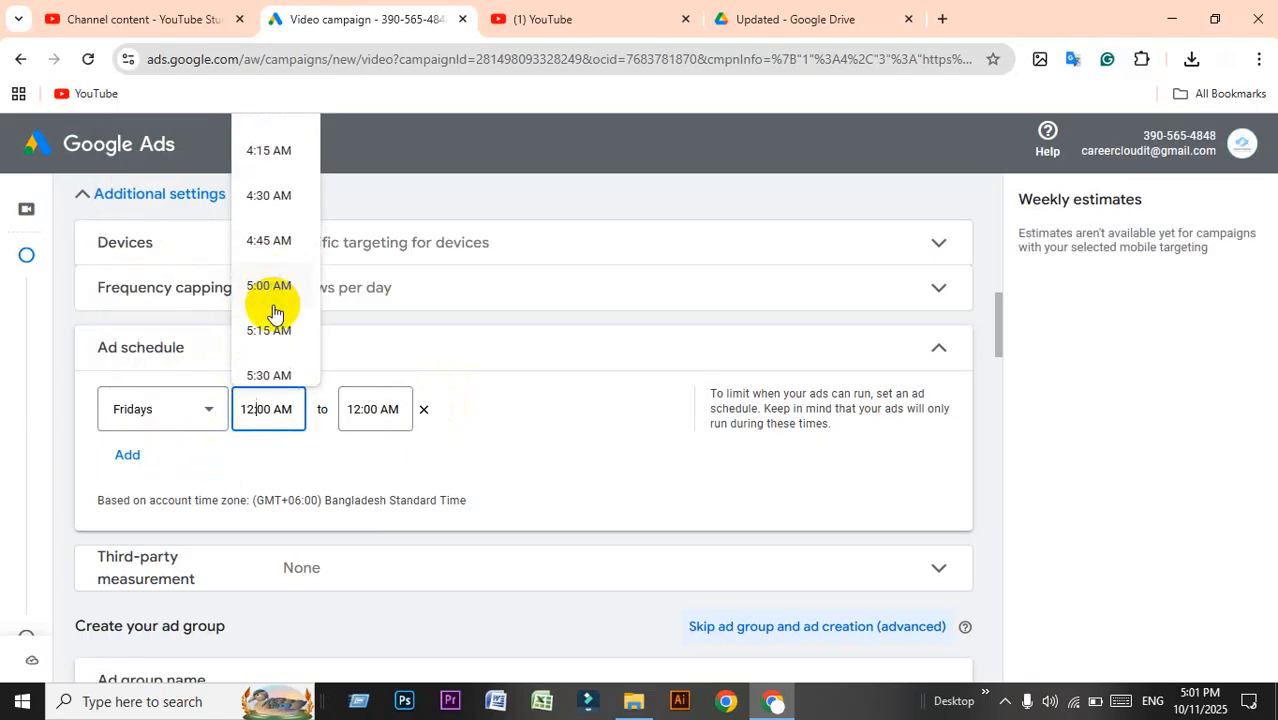
scroll(276, 313, "down", 2)
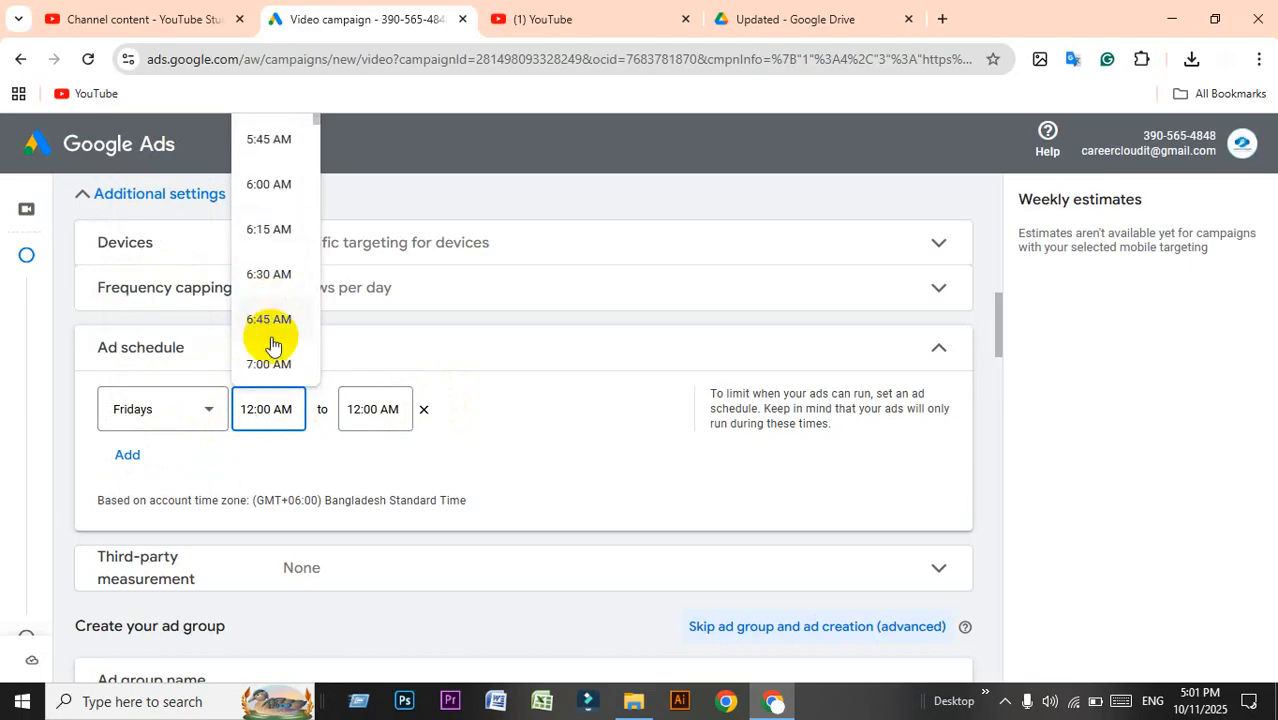
left_click(270, 366)
Set the end time of the Fridays ad schedule to 11:30 AM.
left_click(360, 410)
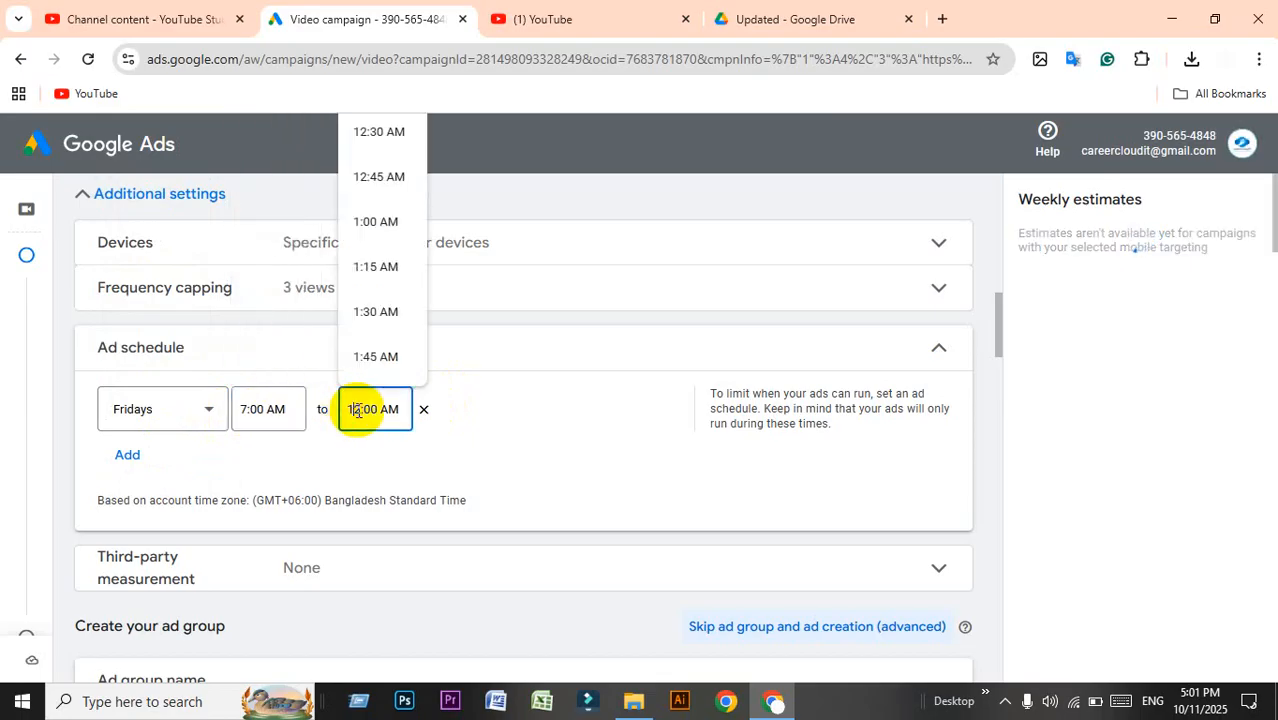
scroll(384, 306, "down", 6)
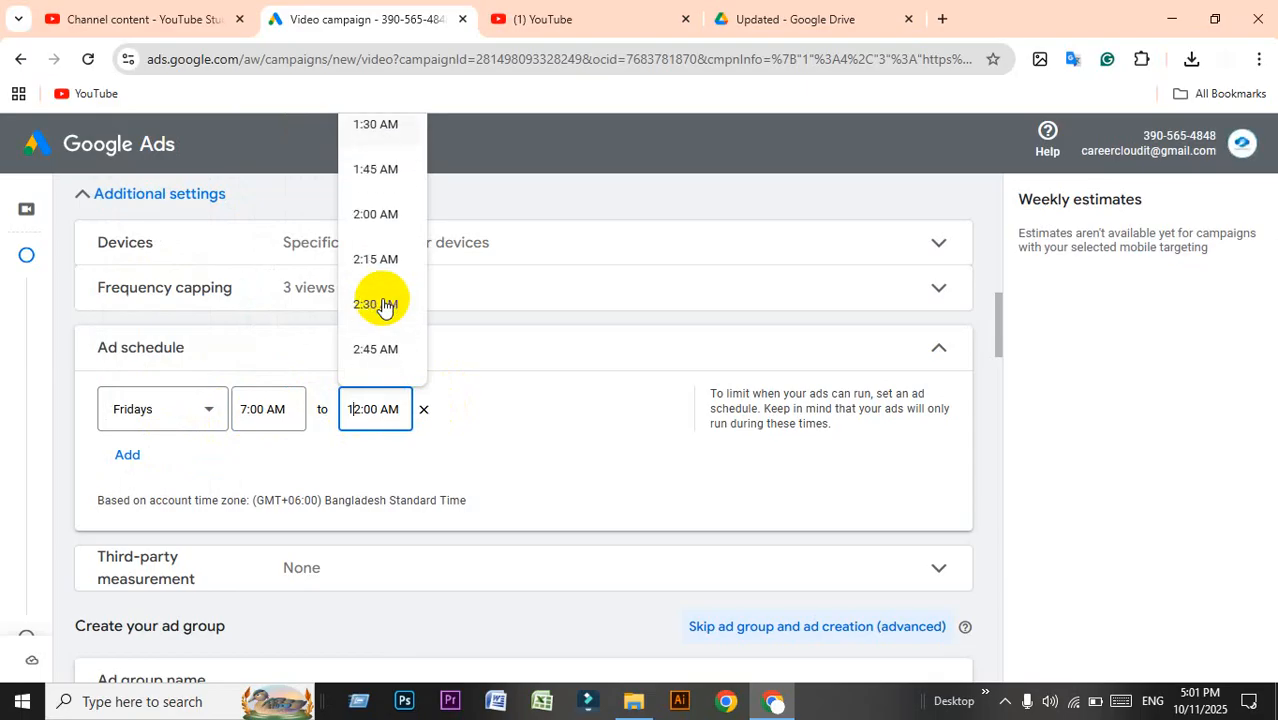
scroll(384, 306, "down", 7)
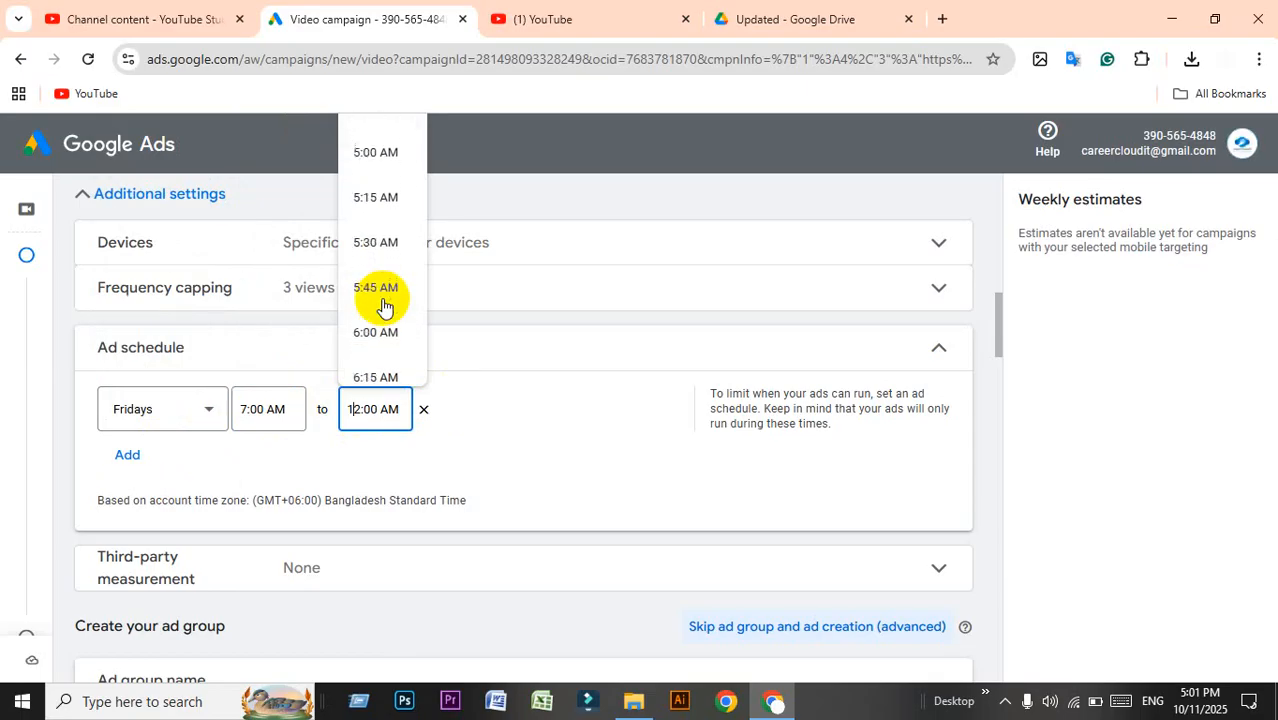
scroll(384, 306, "down", 4)
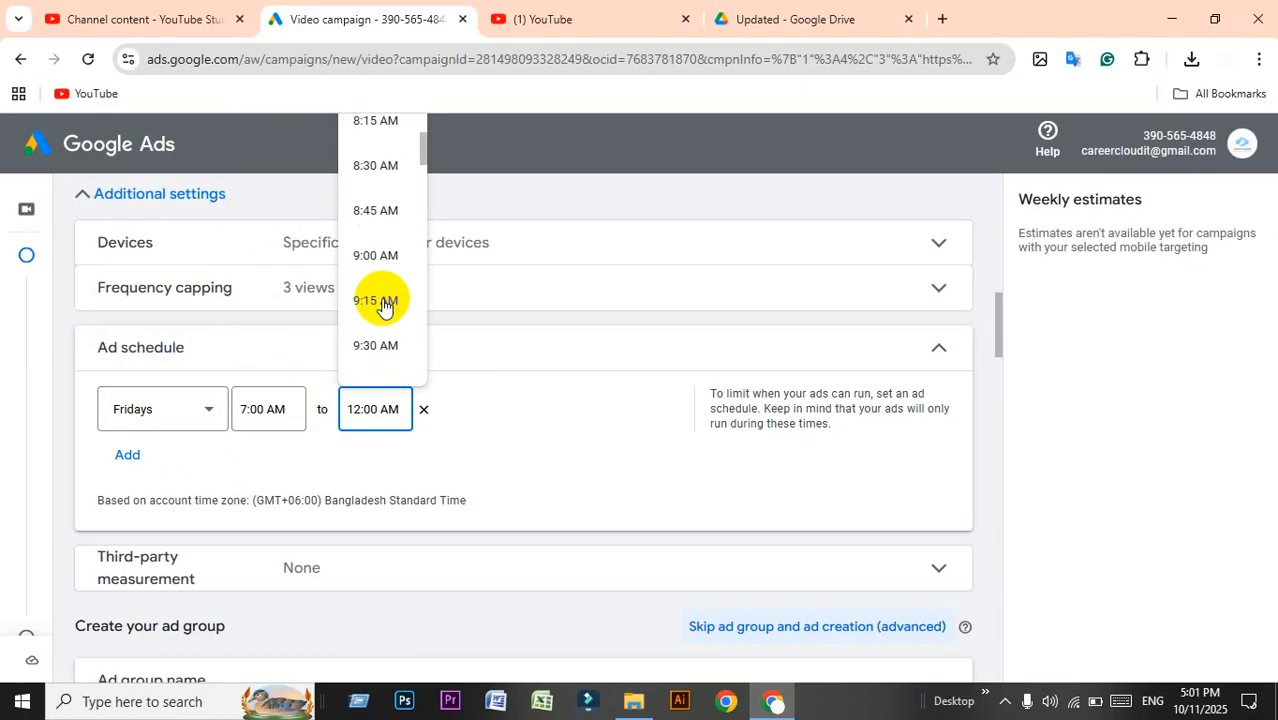
scroll(384, 313, "down", 1)
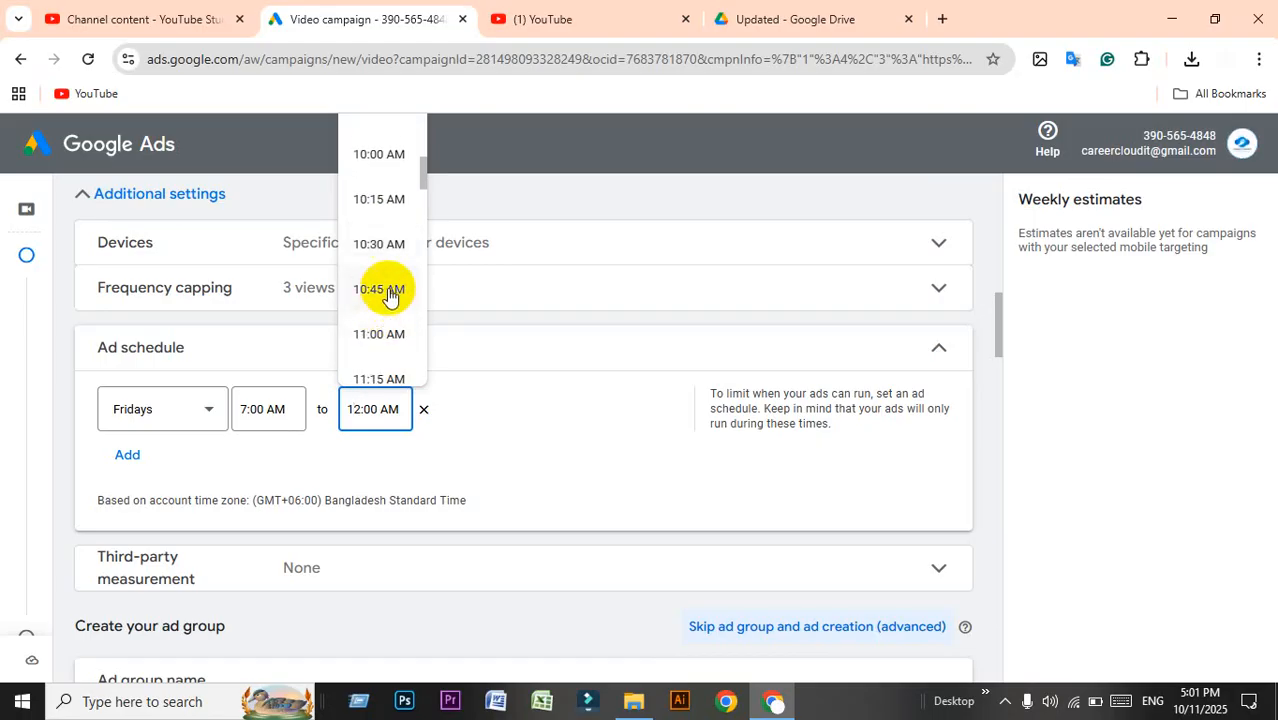
scroll(385, 349, "down", 1)
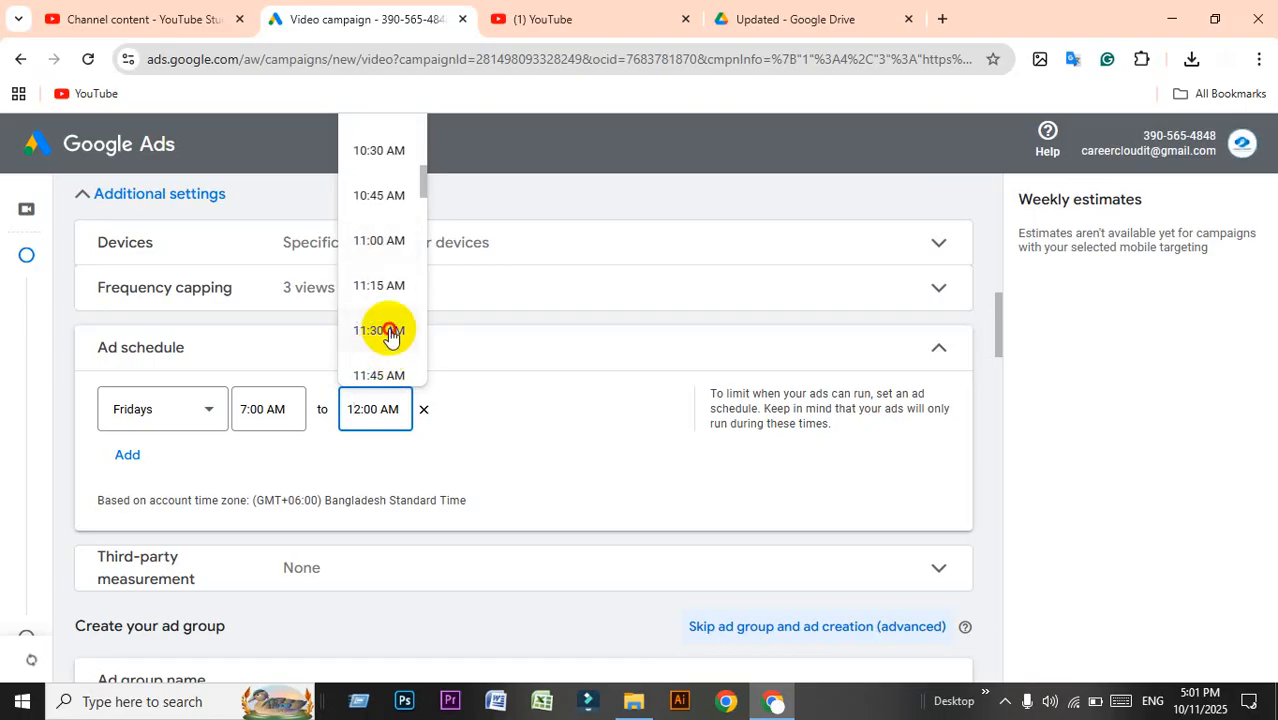
left_click(388, 332)
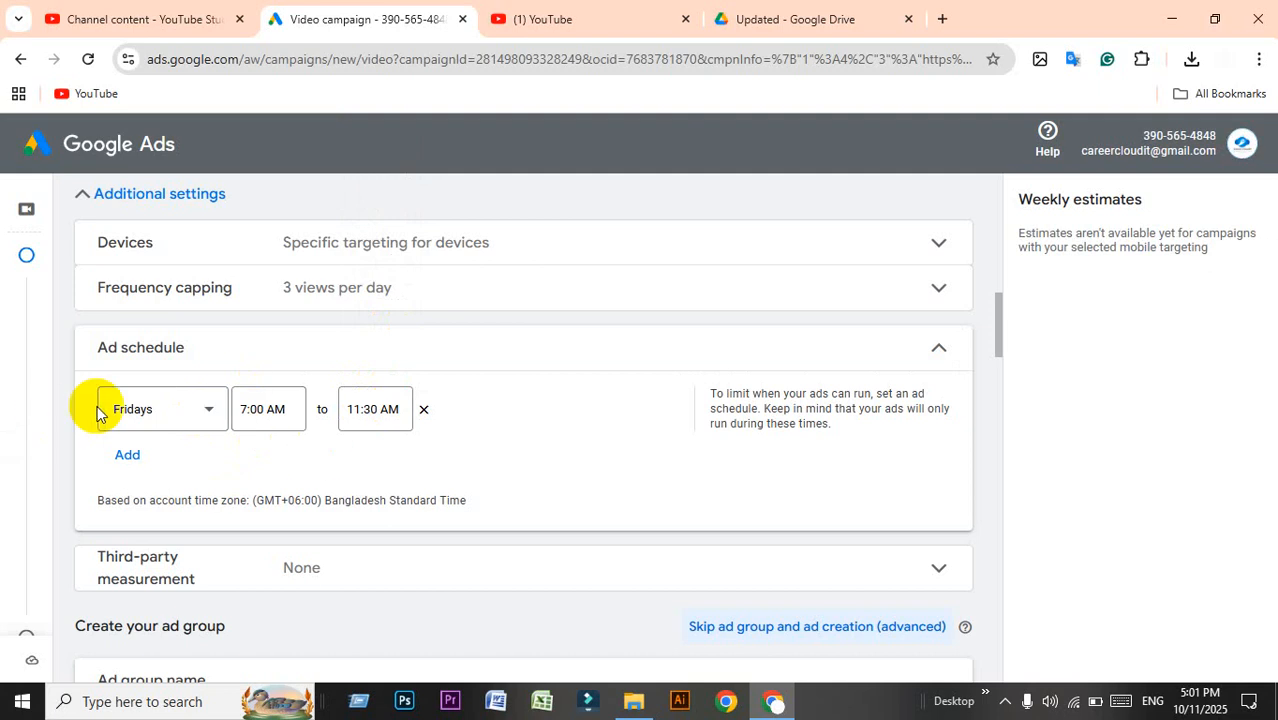
Remove the Fridays schedule entry, keep the ad schedule on All days, and collapse the section.
left_click(424, 410)
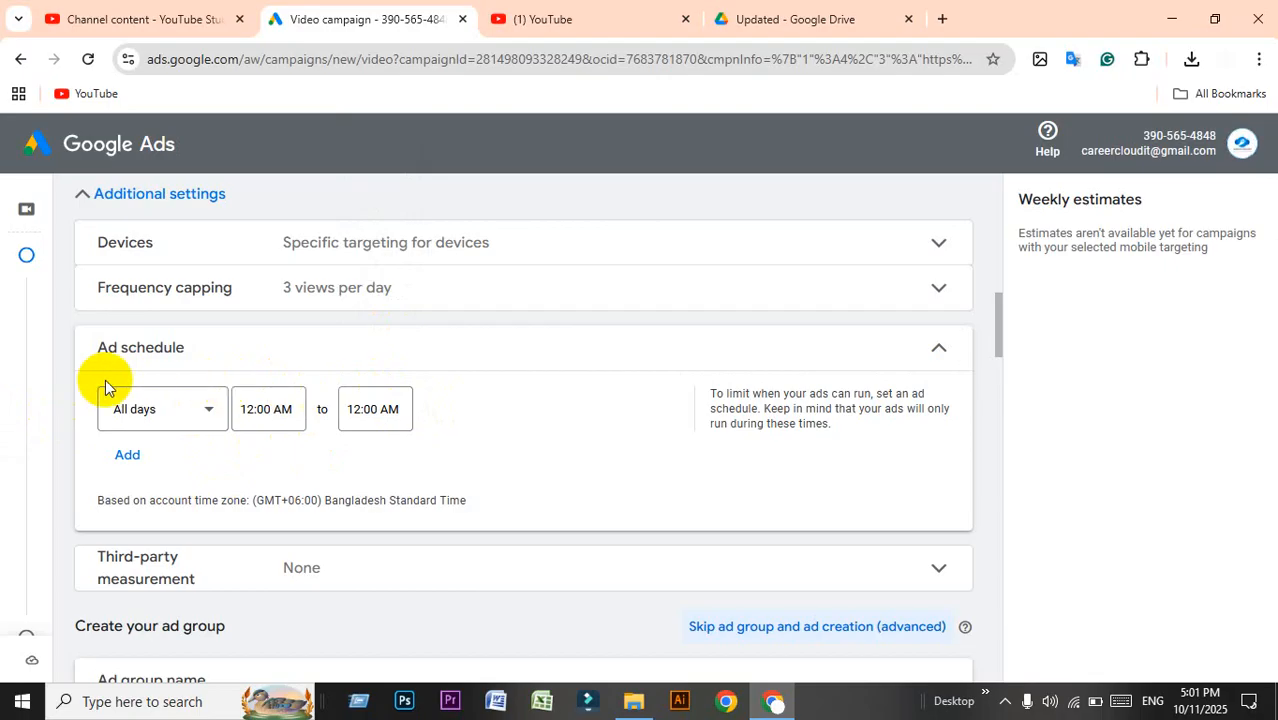
left_click(150, 414)
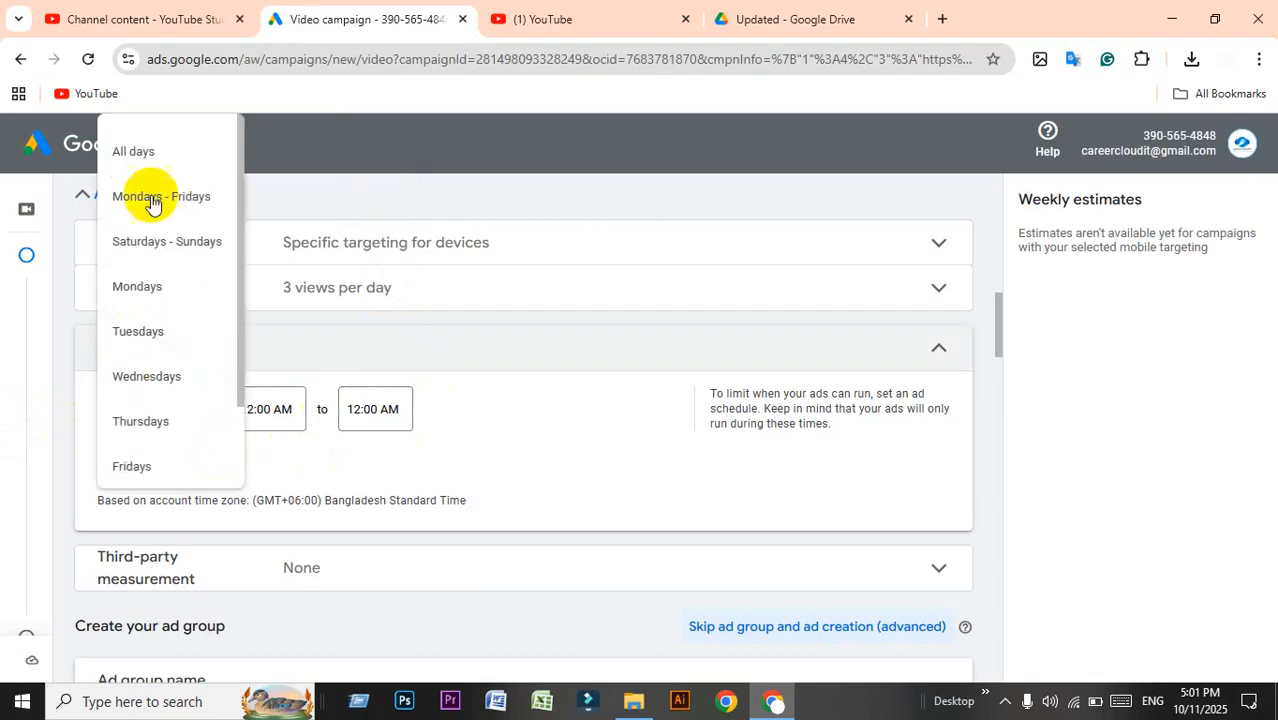
left_click(158, 153)
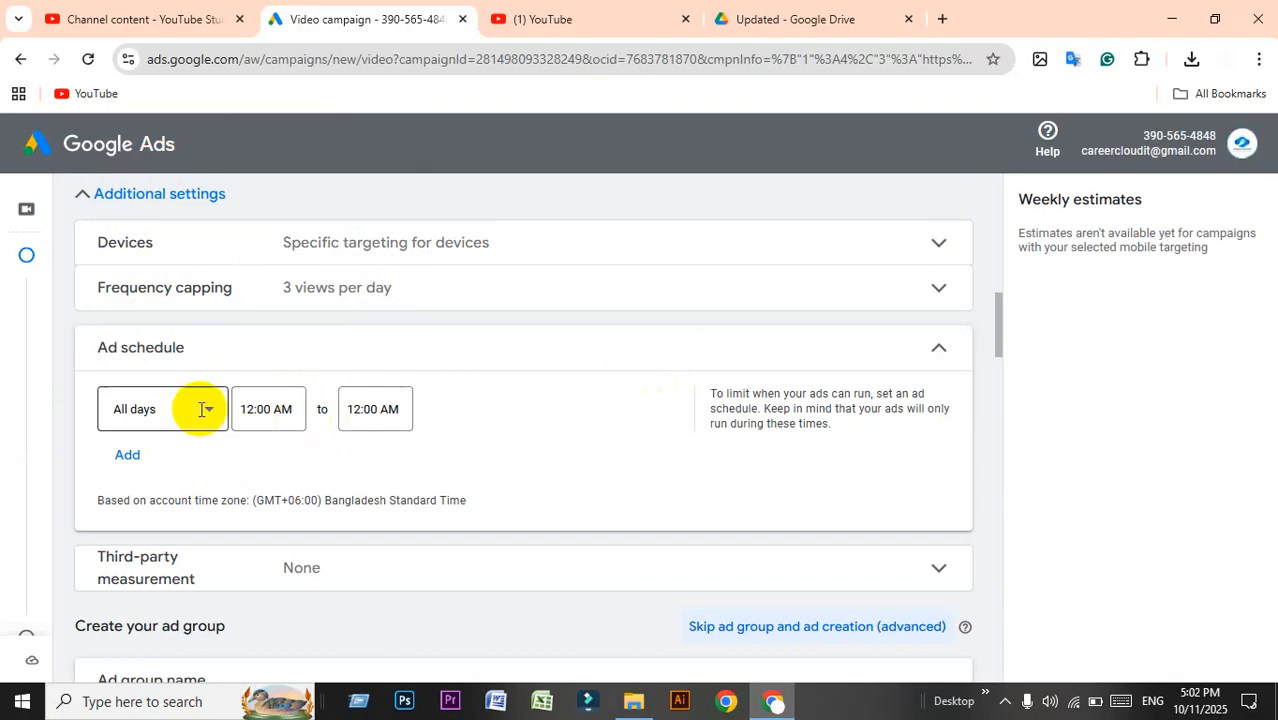
left_click(949, 356)
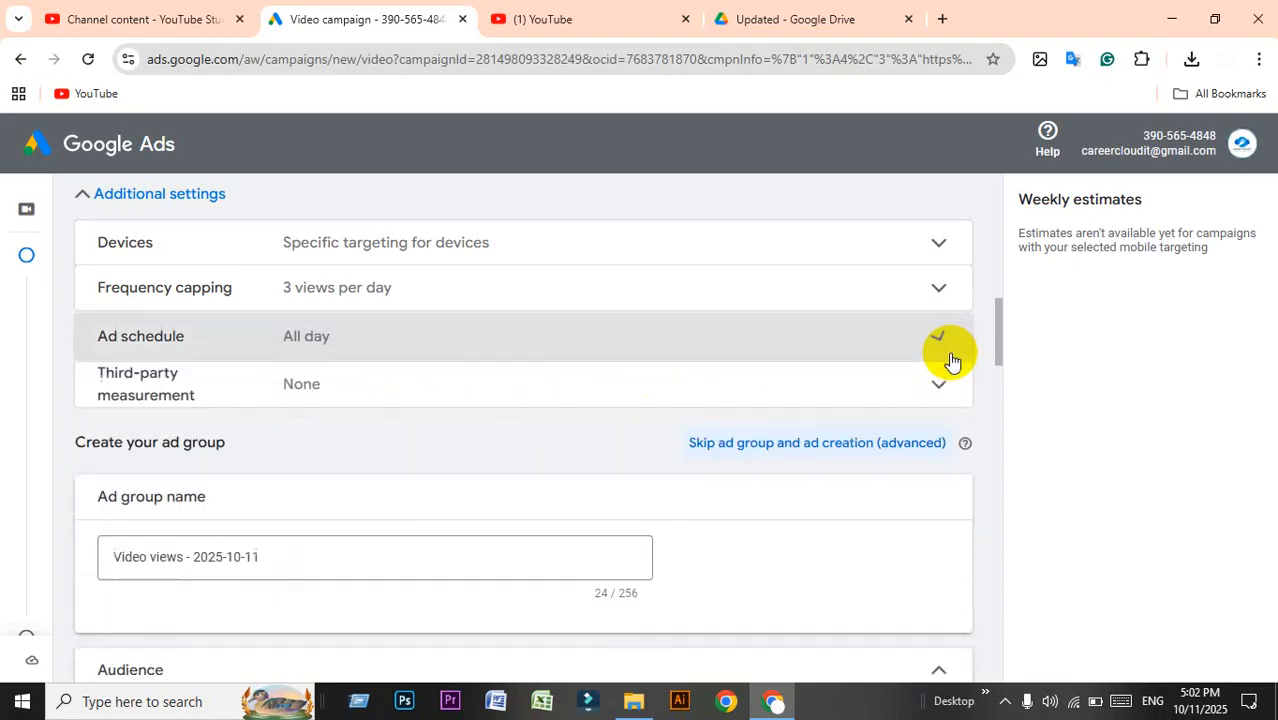
Review the vendor information under third-party measurement and collapse that section again.
left_click(316, 398)
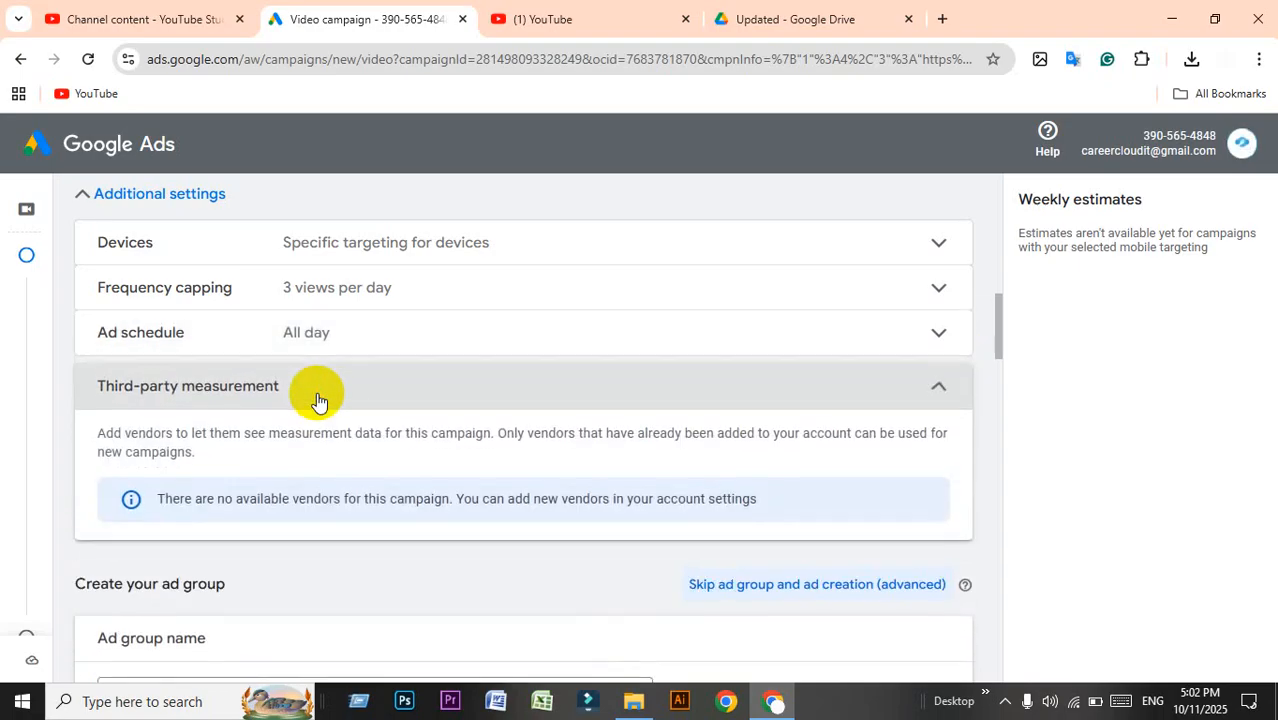
left_click_drag(153, 528, 557, 507)
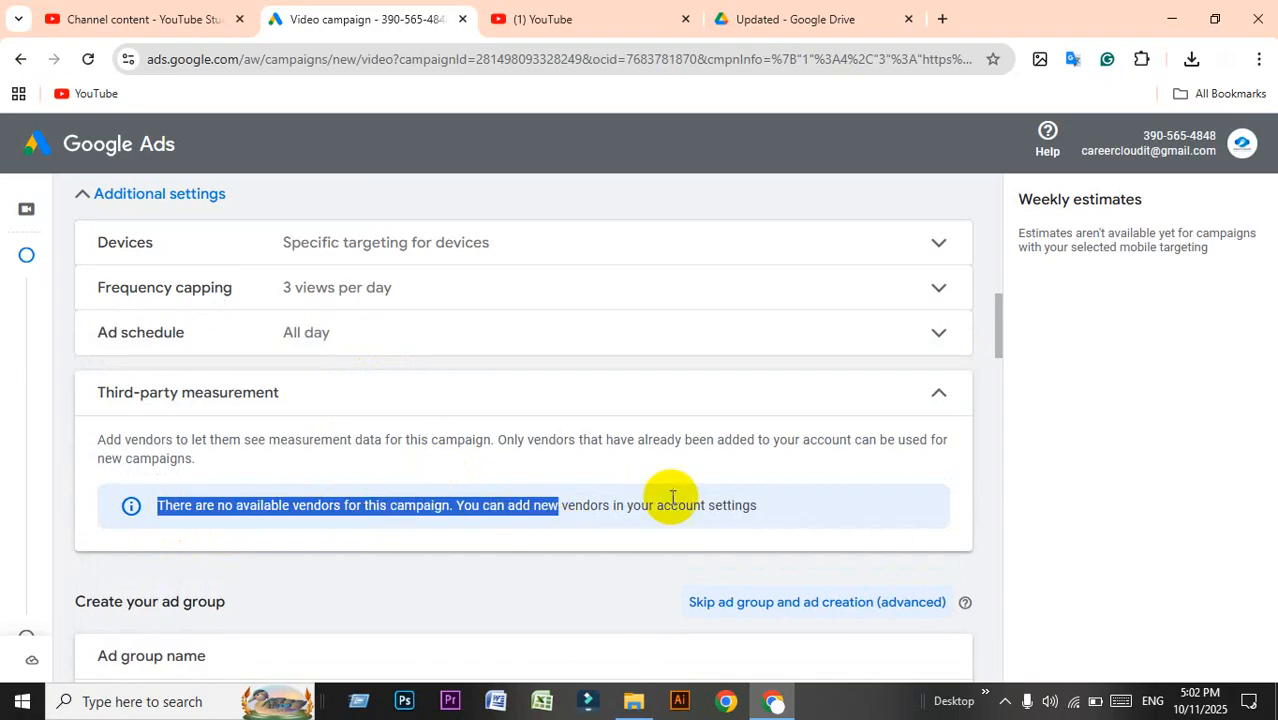
left_click(935, 390)
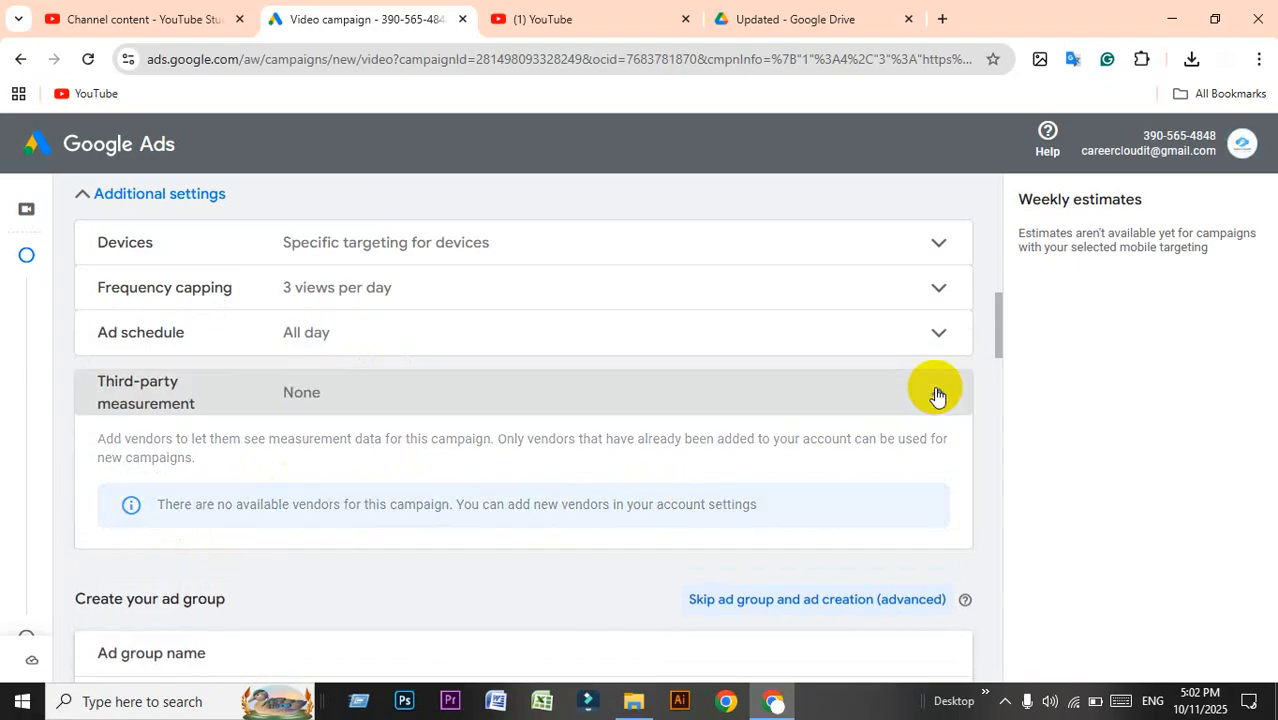
Review the ad group name and the audience settings, expanding the optional audience name section.
scroll(285, 360, "down", 2)
left_click(137, 368)
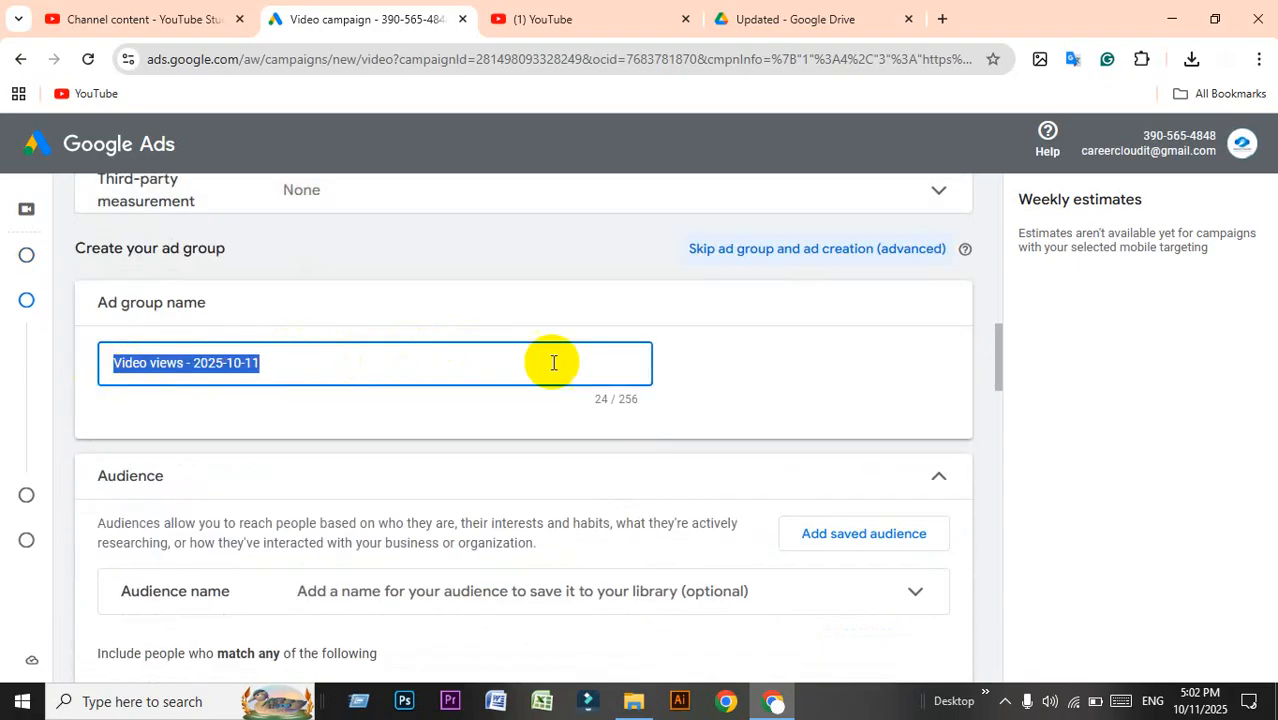
left_click(980, 281)
scroll(508, 351, "down", 2)
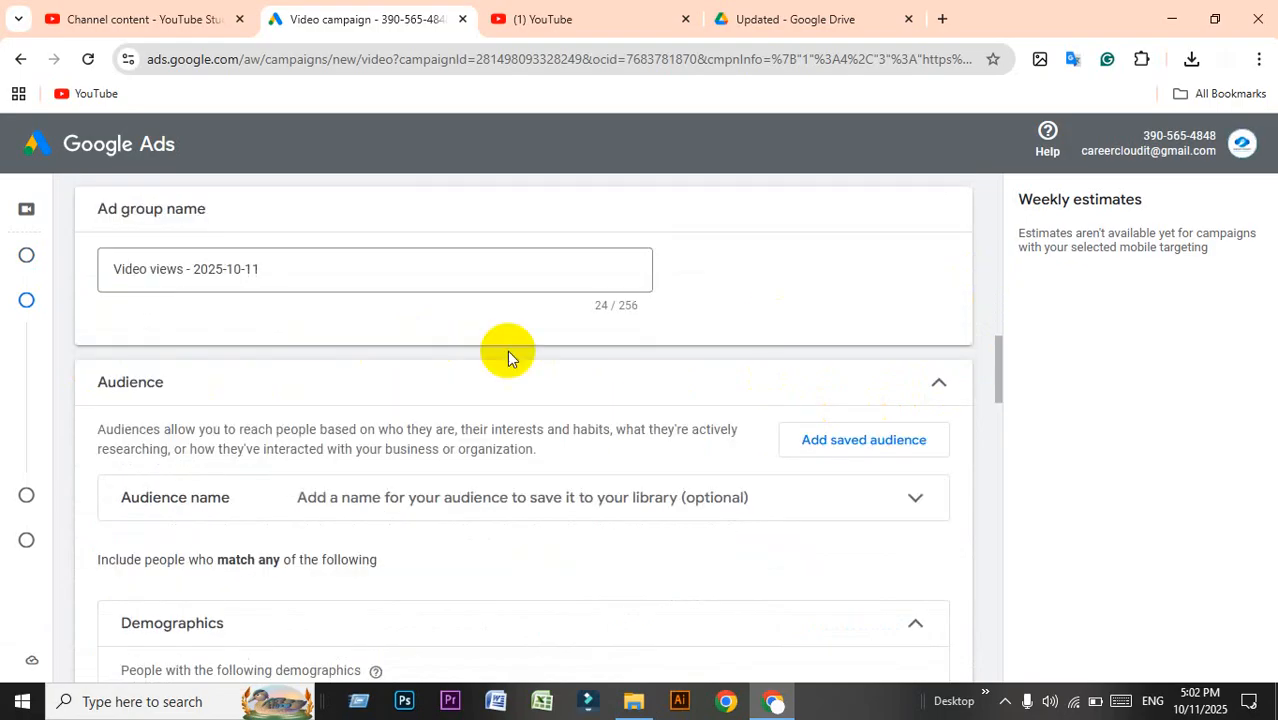
left_click(697, 425)
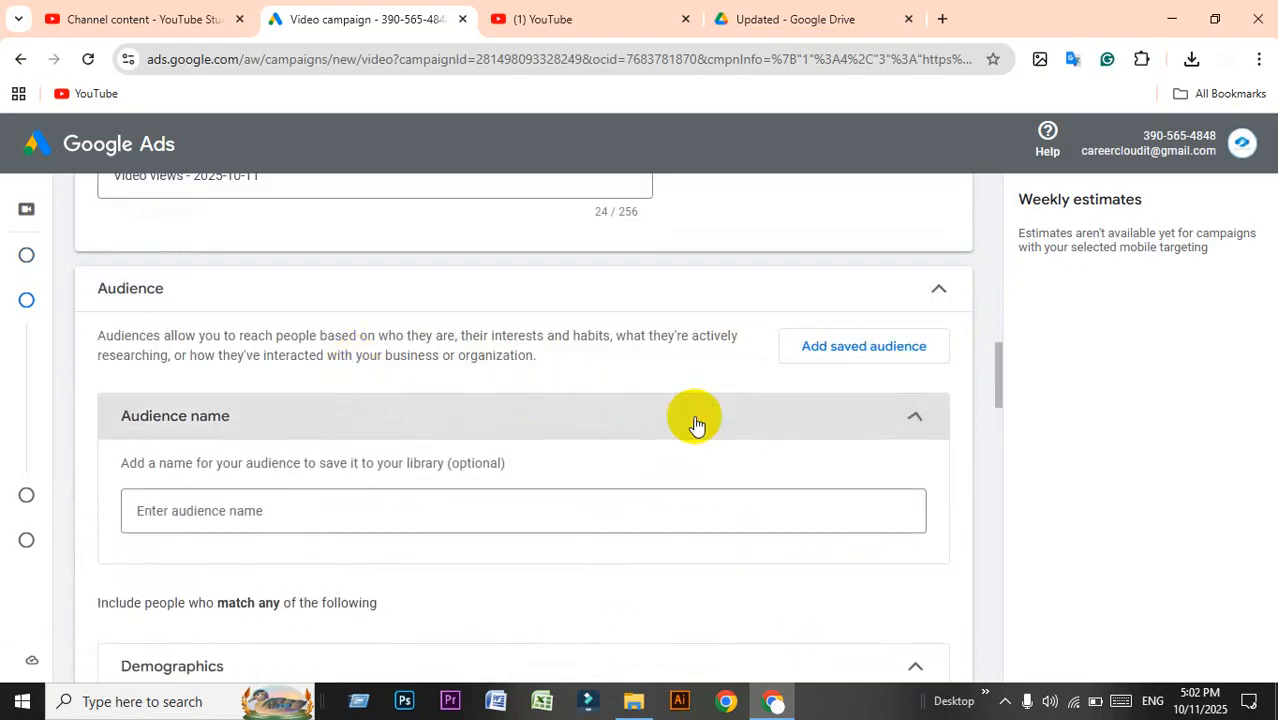
scroll(693, 420, "down", 3)
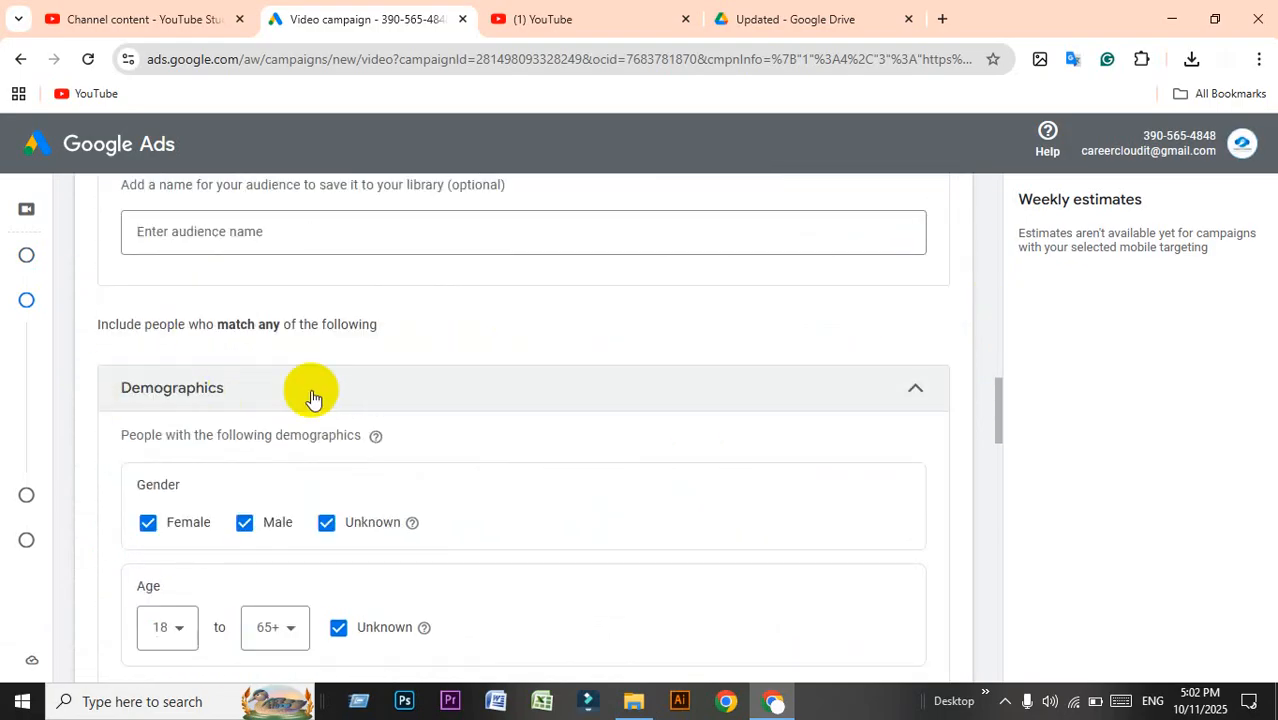
left_click(349, 390)
left_click(349, 390)
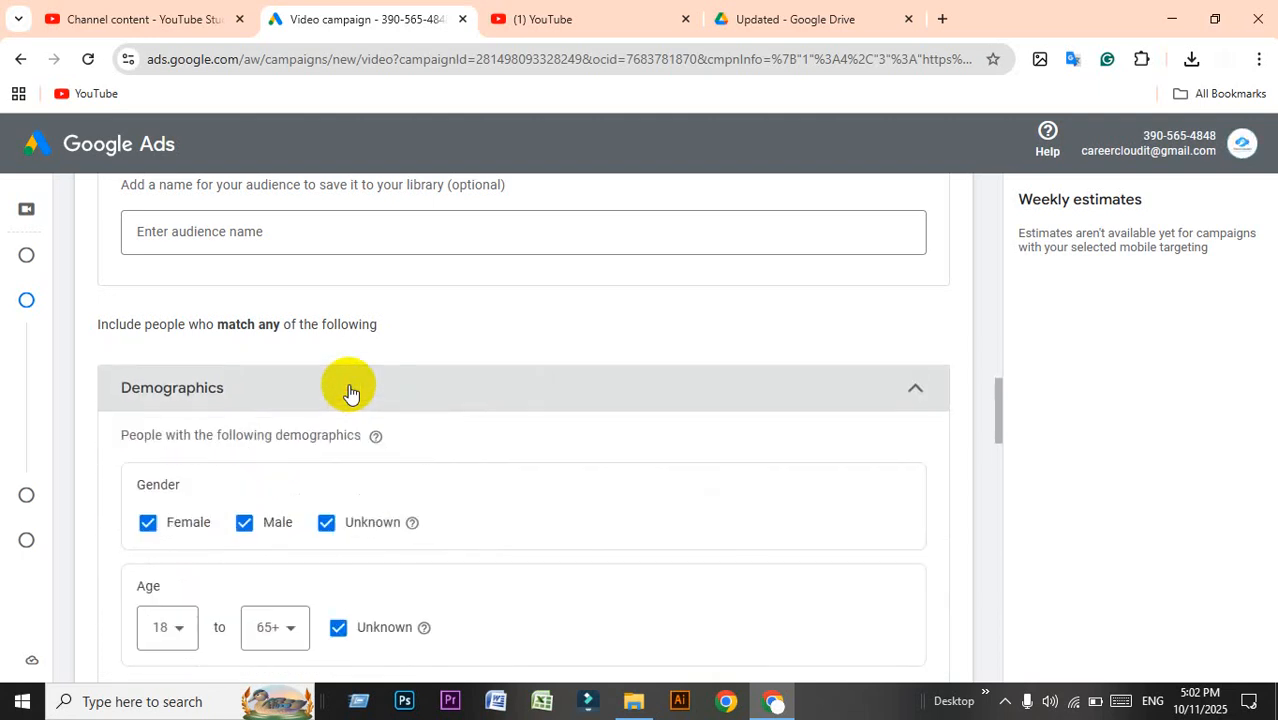
Set the audience age range to 18 to 24 and exclude people of unknown age.
scroll(348, 390, "down", 2)
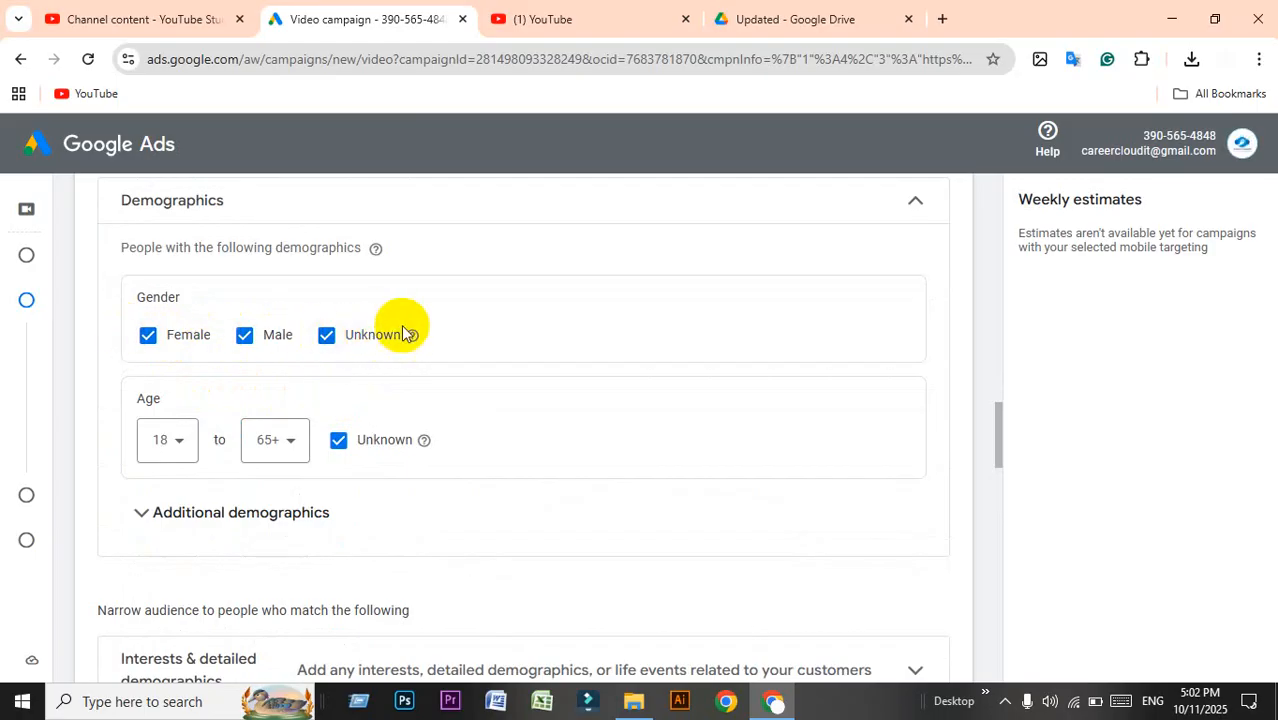
left_click(165, 439)
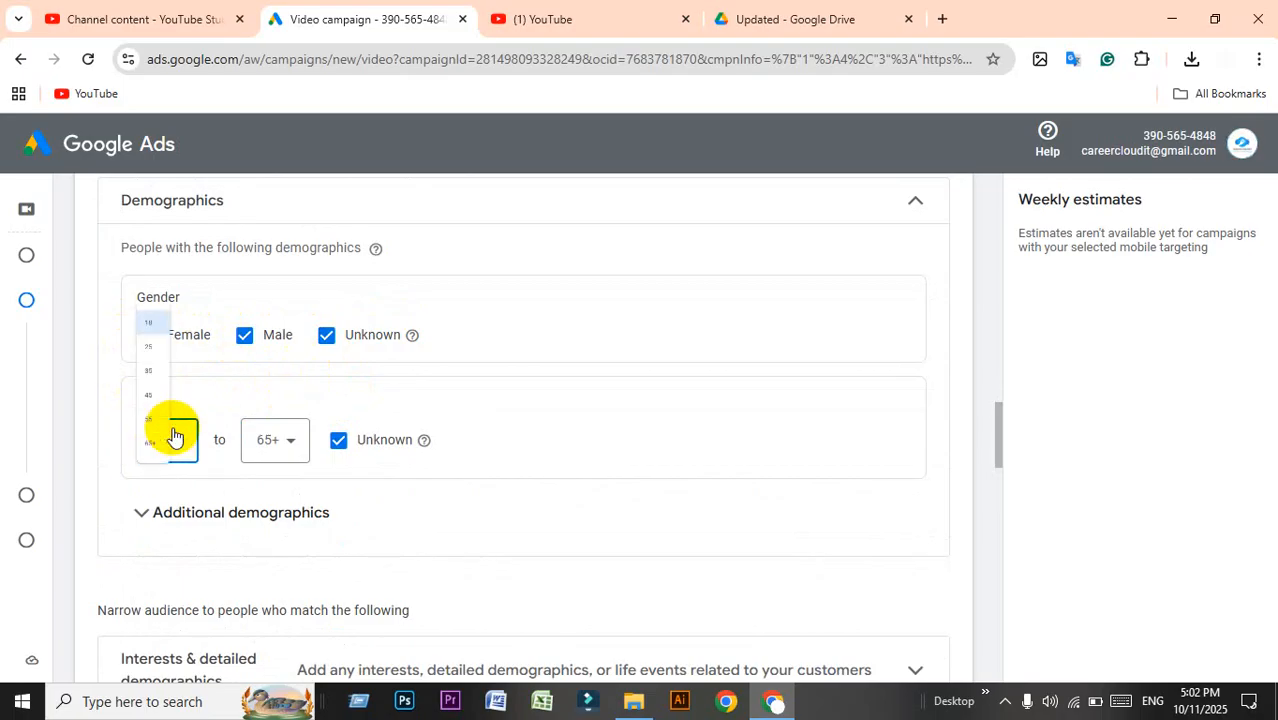
left_click(181, 208)
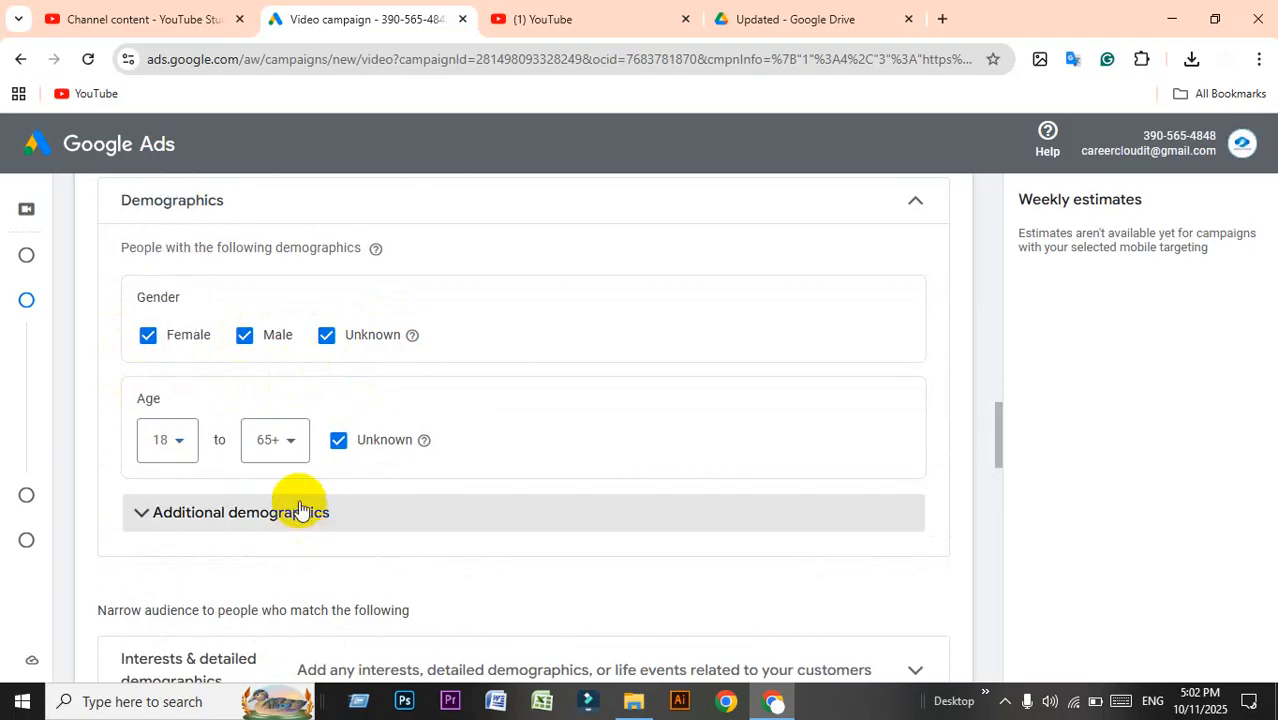
left_click(272, 442)
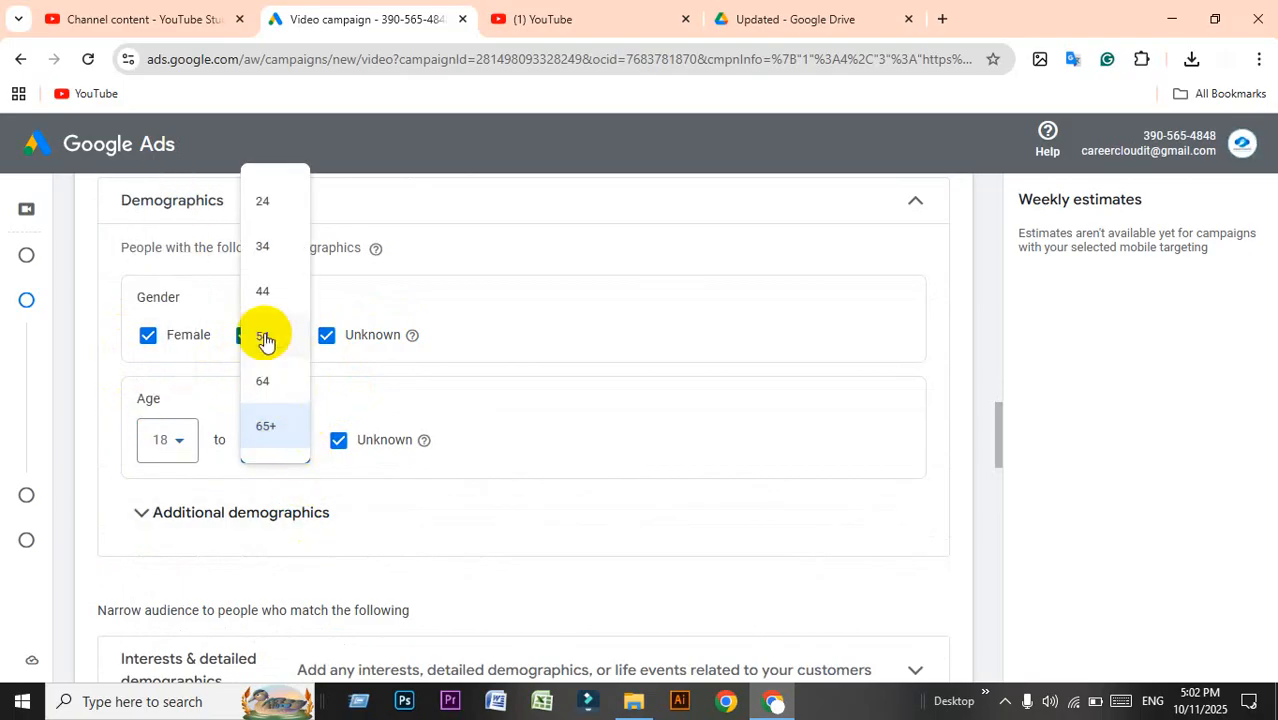
left_click(282, 218)
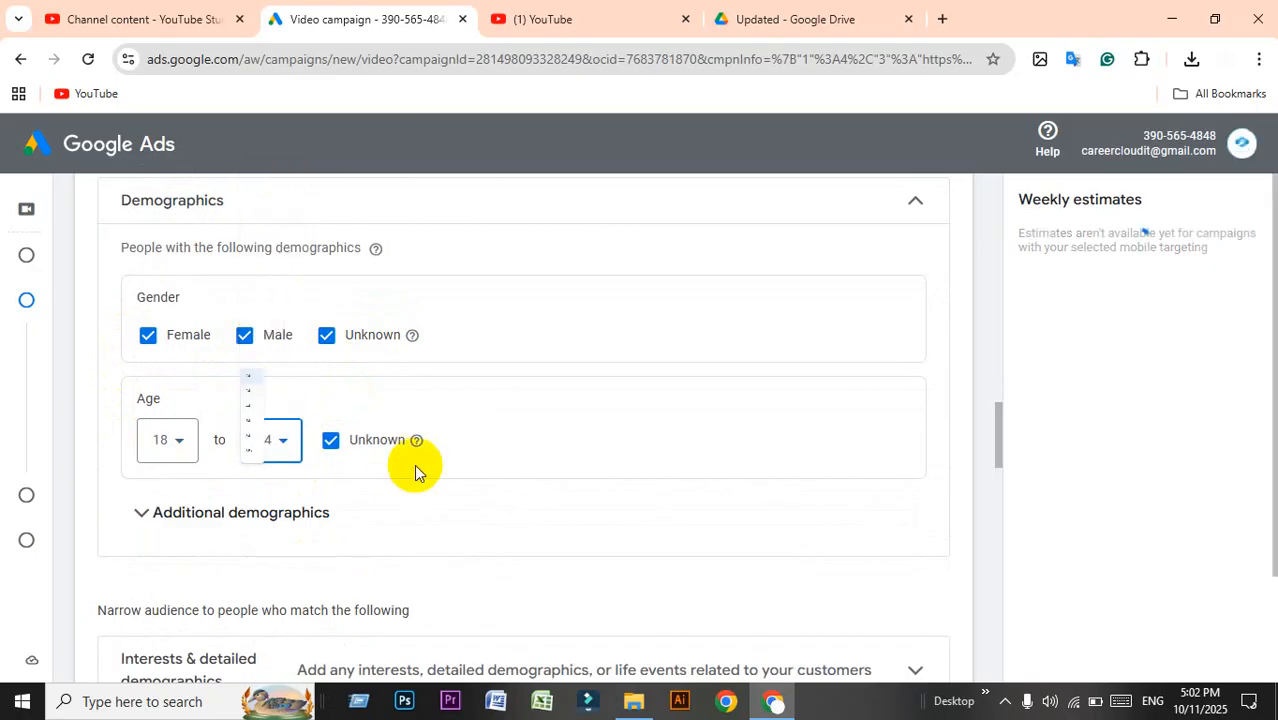
left_click(331, 442)
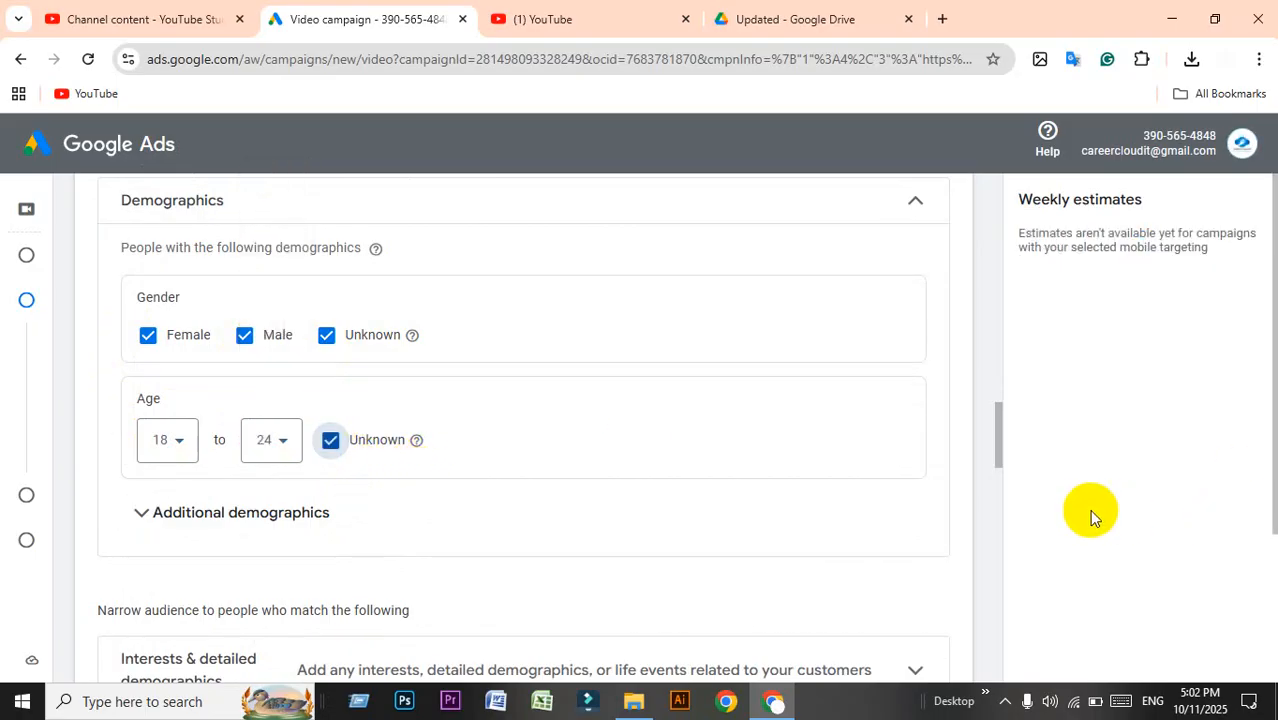
Expand the additional demographics and review the parental status and household income options.
left_click(244, 525)
scroll(304, 466, "down", 1)
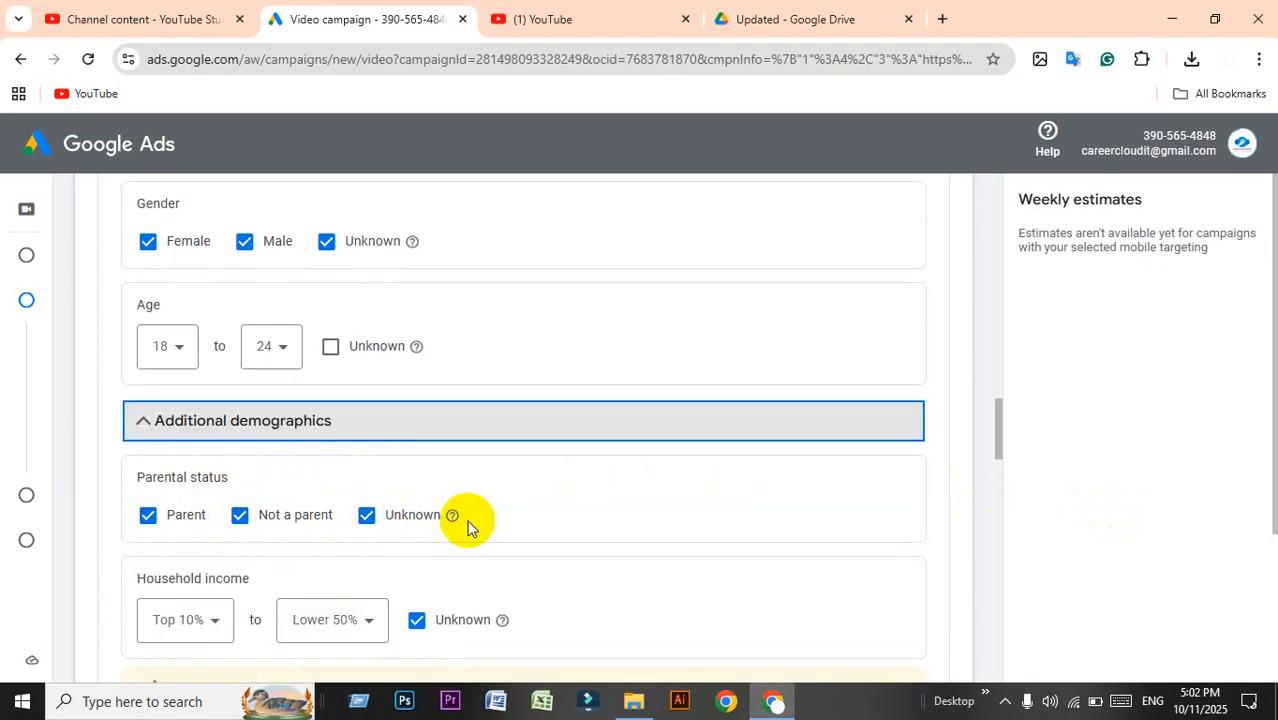
scroll(463, 525, "down", 1)
scroll(436, 508, "down", 2)
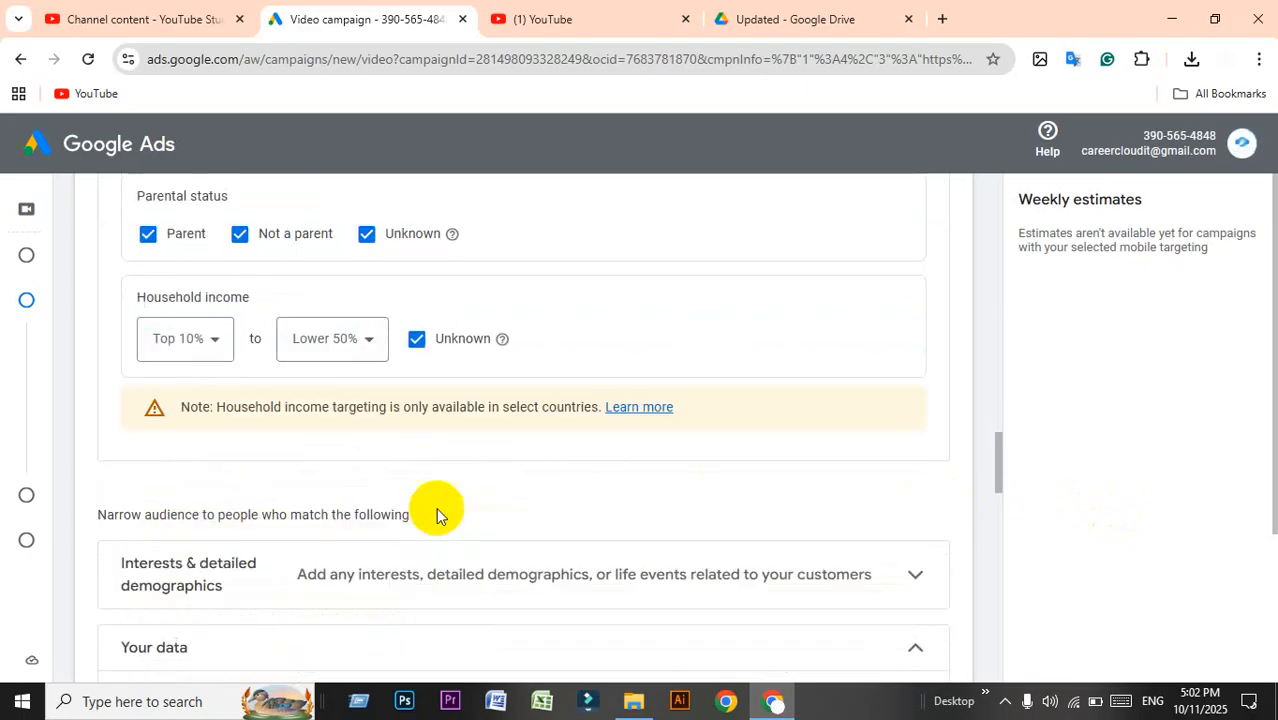
scroll(436, 507, "down", 1)
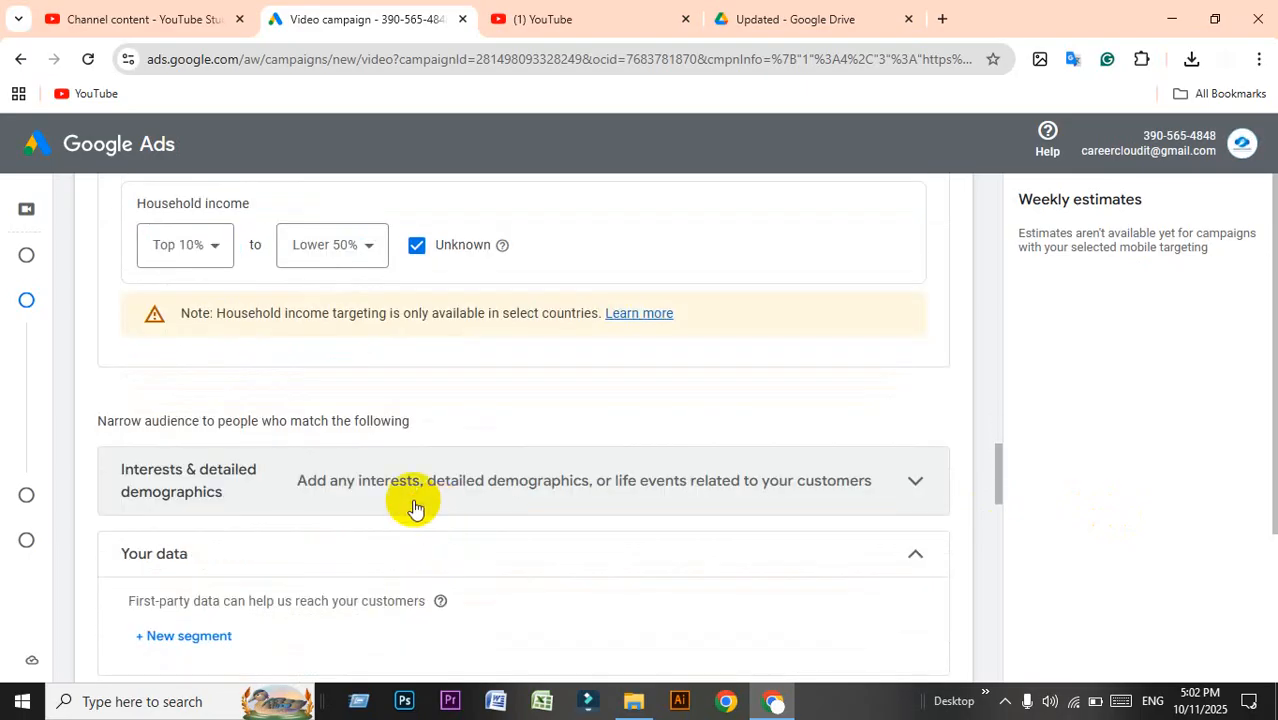
Expand the interests and detailed demographics section and search its audience segments for "Freelancing".
left_click(271, 488)
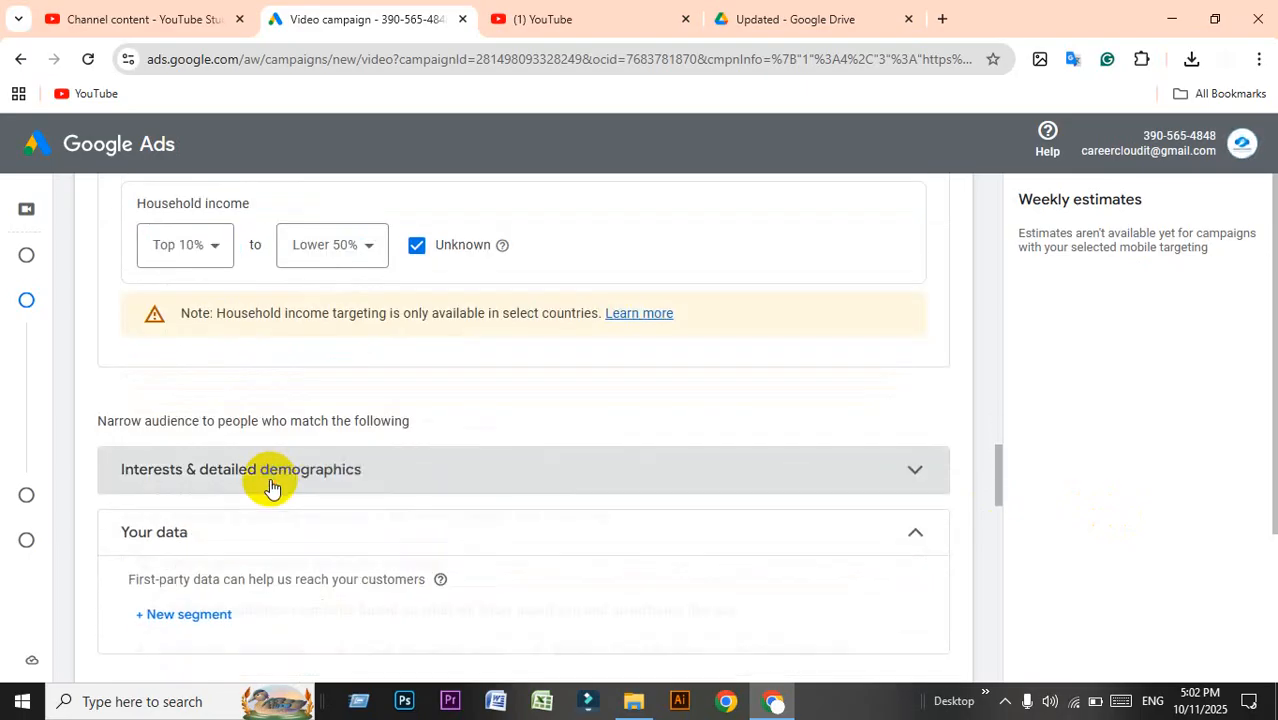
scroll(471, 379, "down", 2)
left_click(300, 389)
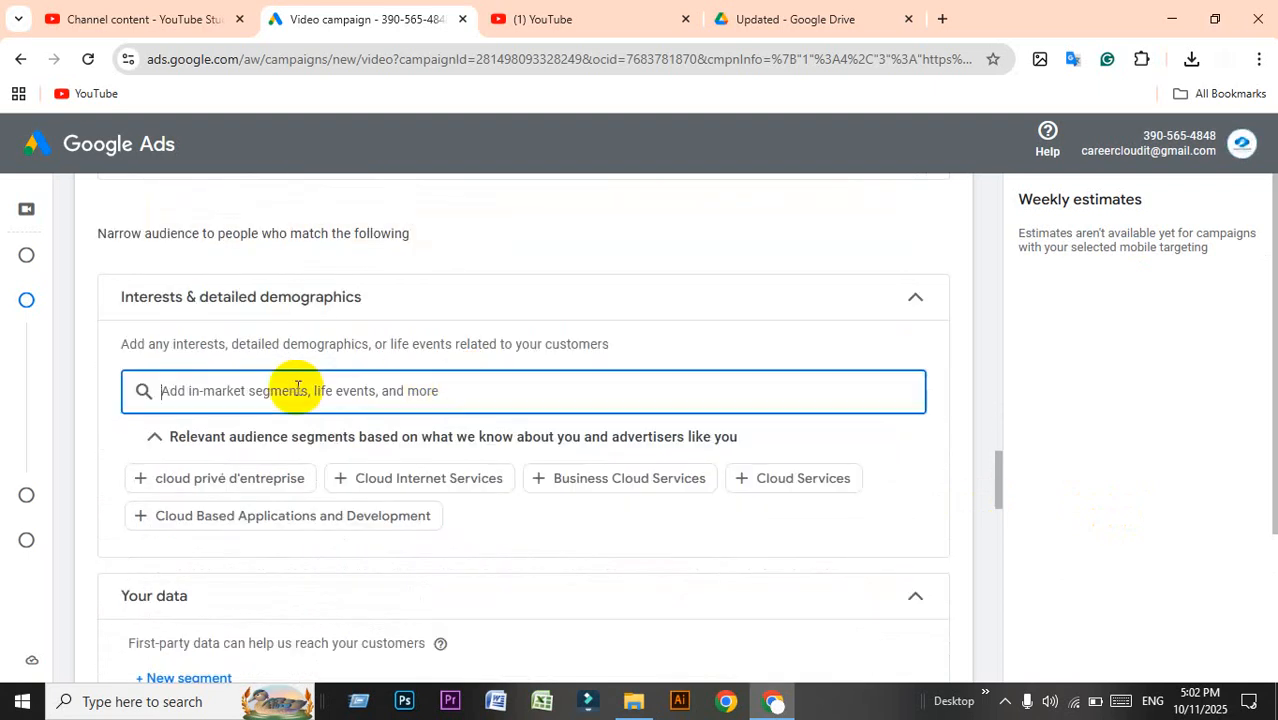
type("FREE")
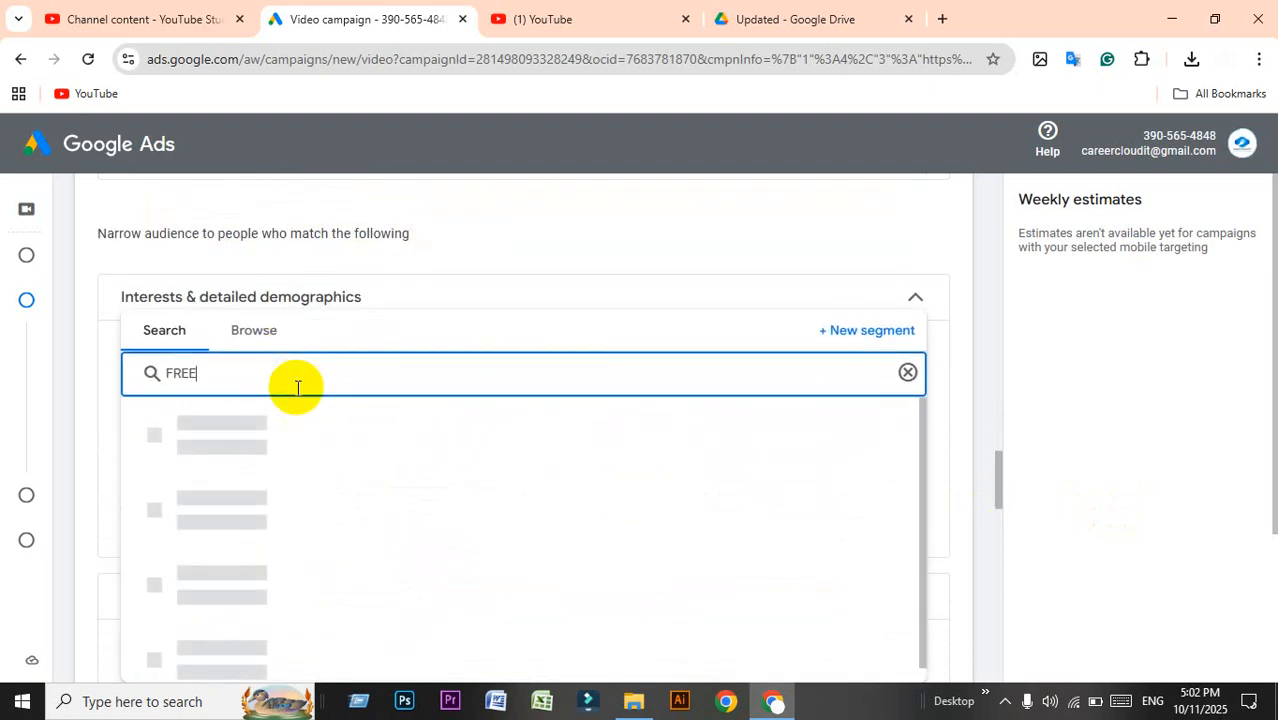
key("BackSpace")
key("BackSpace")
type("reelancing")
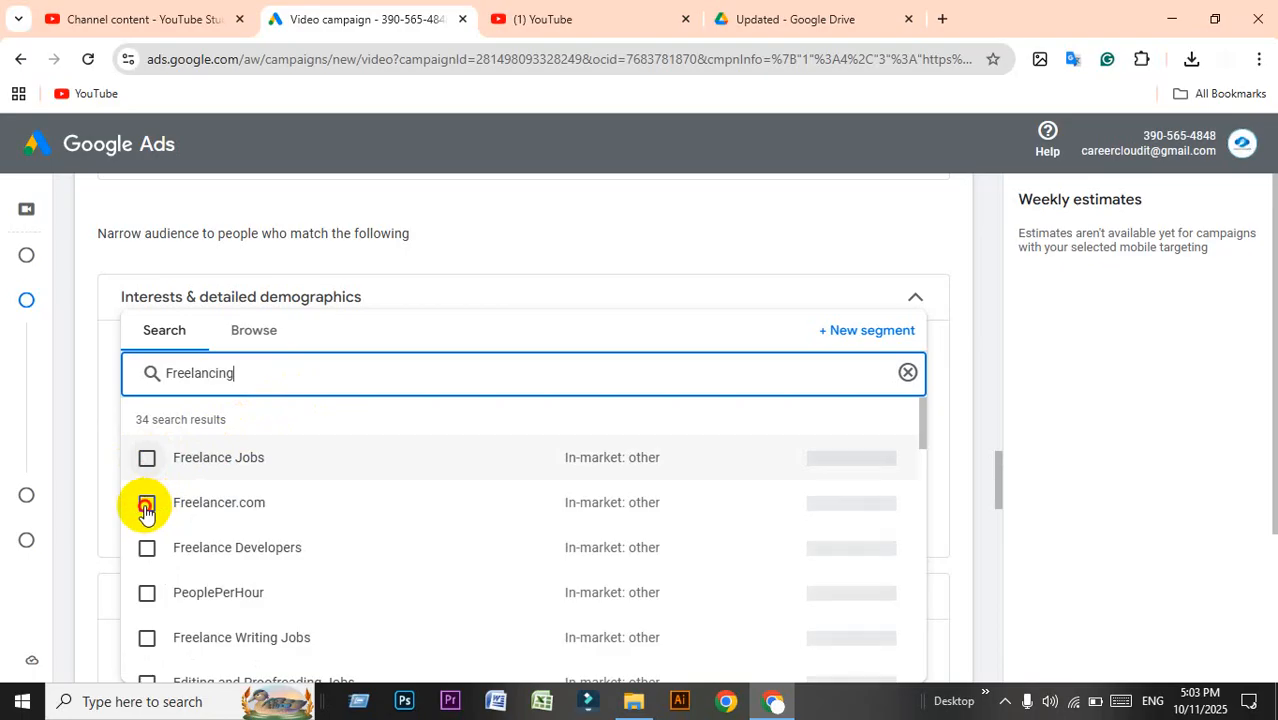
Add the Freelance Jobs, Freelancer.com and PeoplePerHour segments to the audience.
left_click(146, 458)
scroll(402, 526, "down", 2)
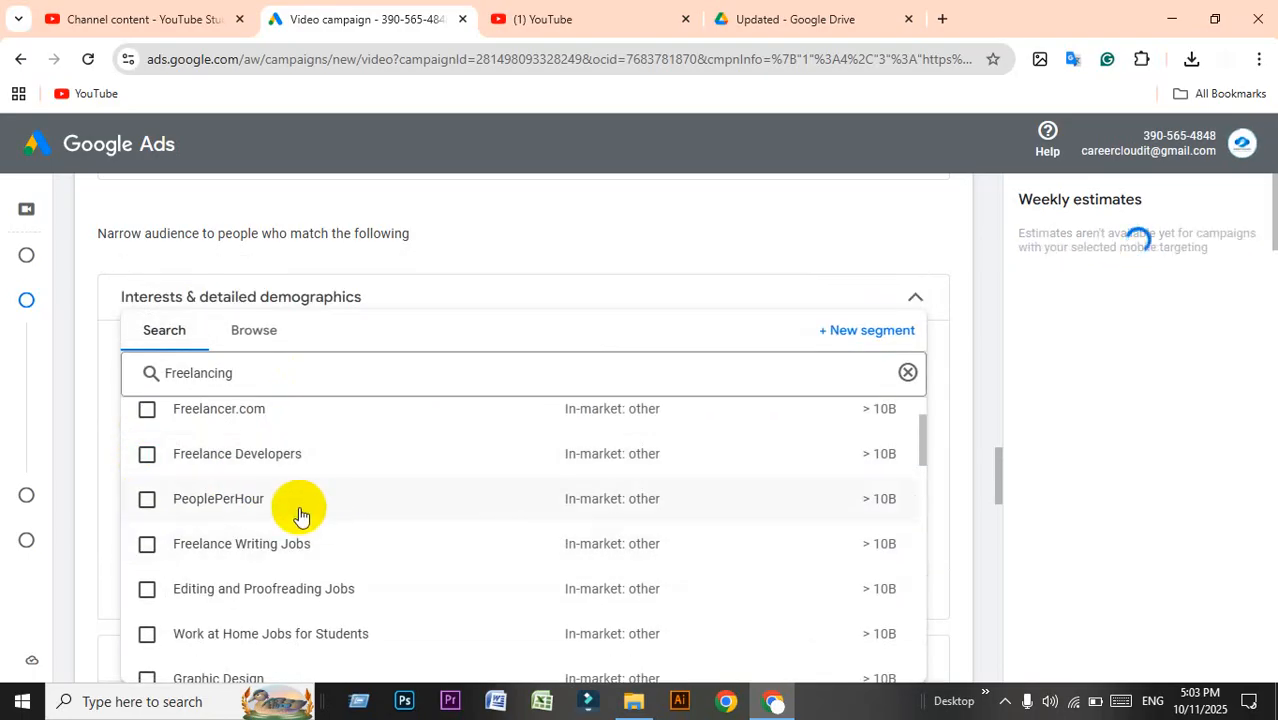
scroll(300, 514, "up", 2)
left_click(146, 503)
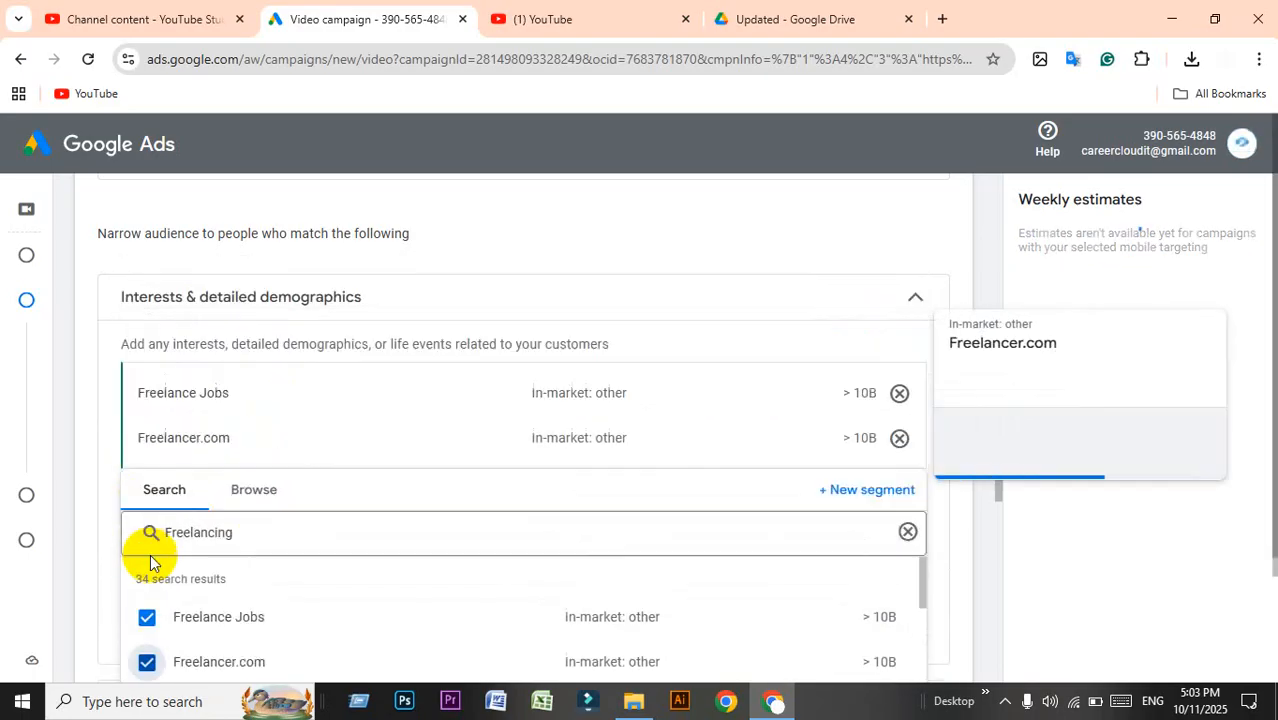
scroll(290, 490, "down", 1)
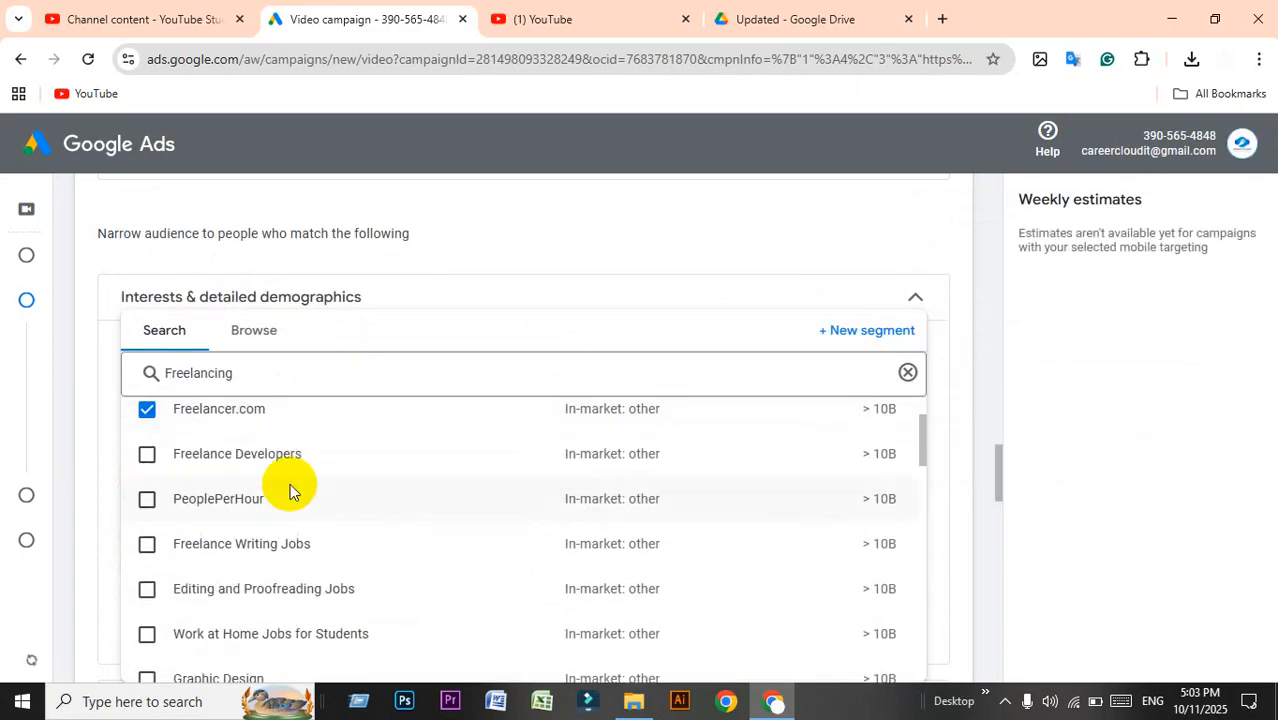
left_click(146, 498)
Add the Sales & Marketing Jobs and IT & Technical Jobs in-market segments from the freelancing results.
scroll(320, 560, "down", 4)
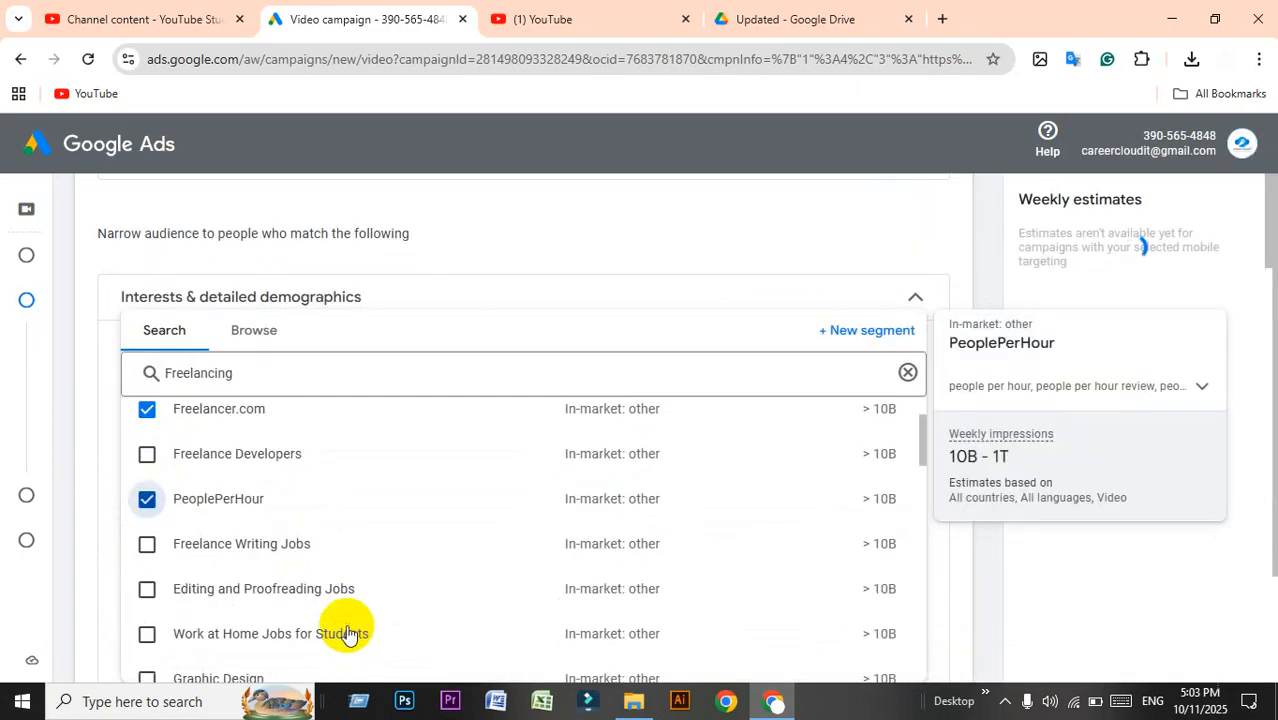
scroll(305, 530, "down", 1)
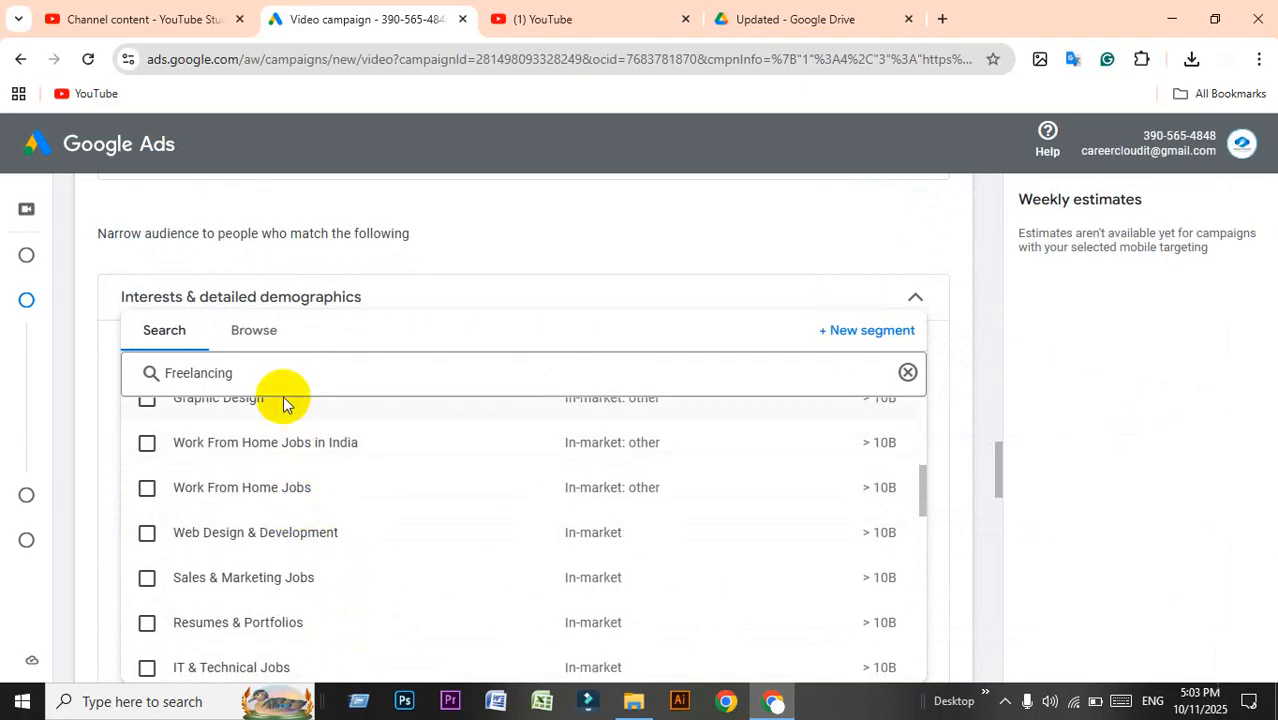
left_click(146, 579)
scroll(276, 510, "down", 1)
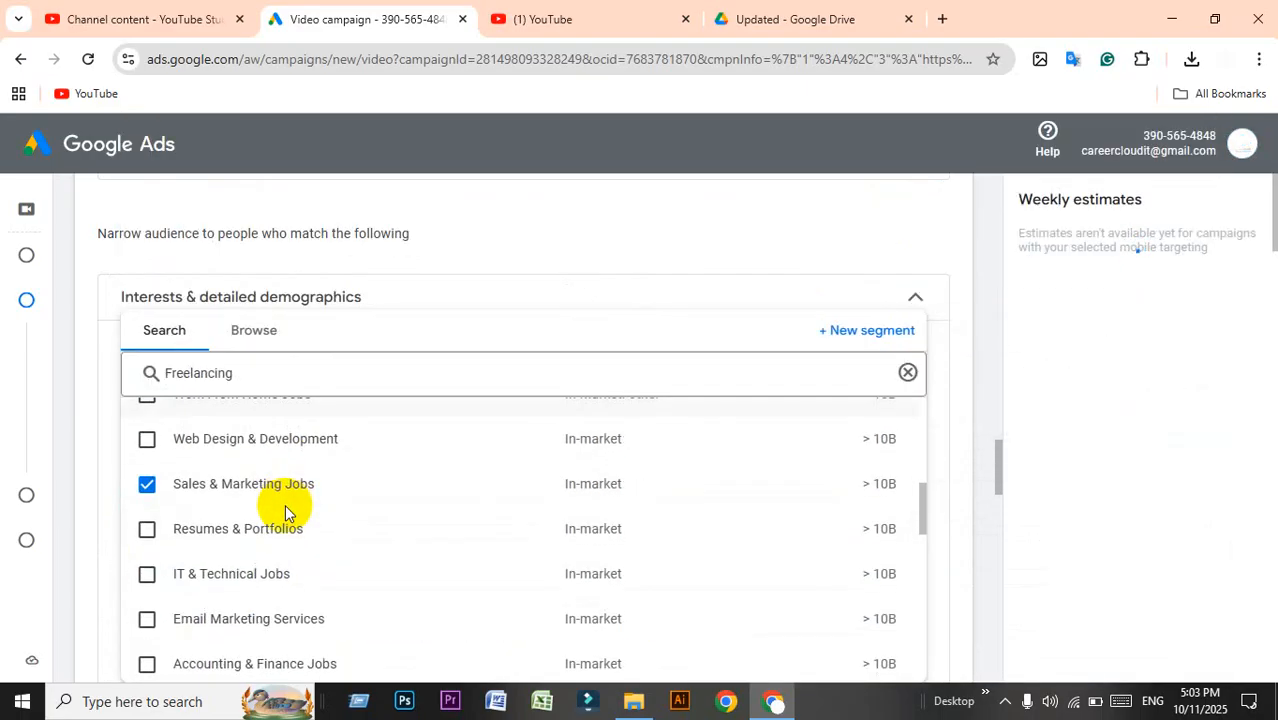
left_click(172, 576)
scroll(190, 572, "down", 3)
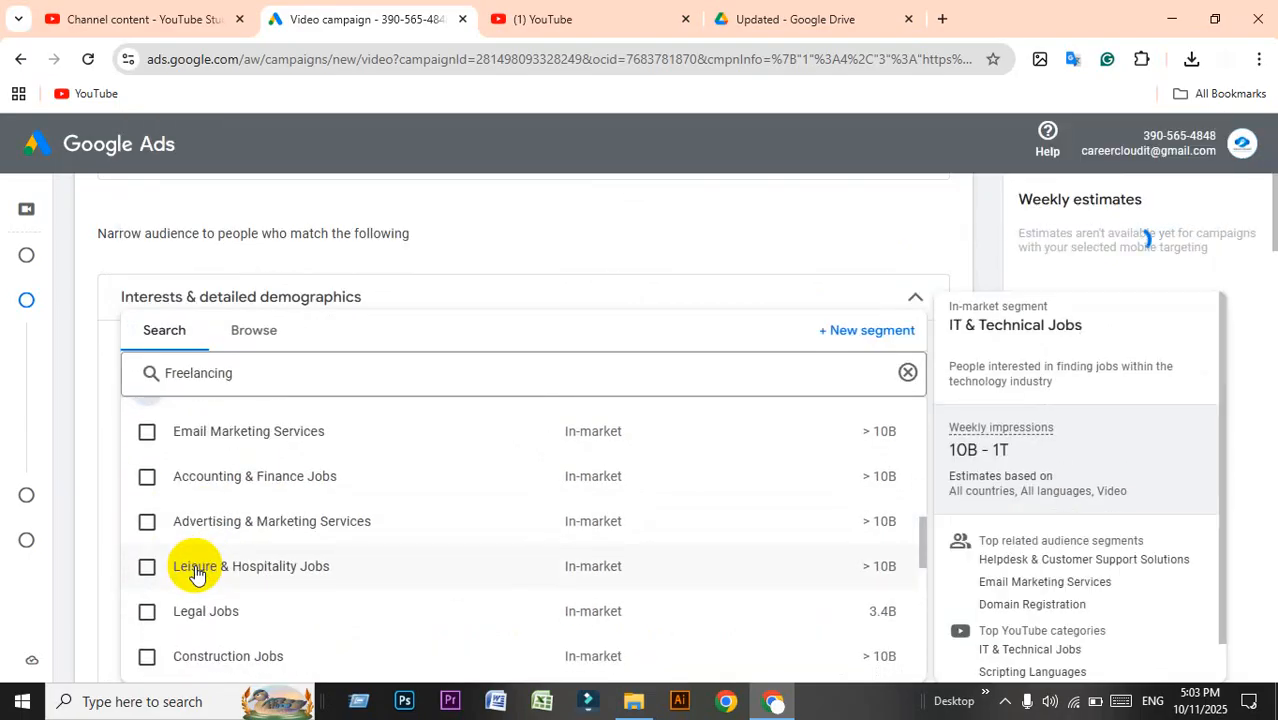
Search the audience segments for "digital marketing" and add Digital Marketing Courses.
left_click(284, 368)
key("ctrl+a")
type("digital marketi")
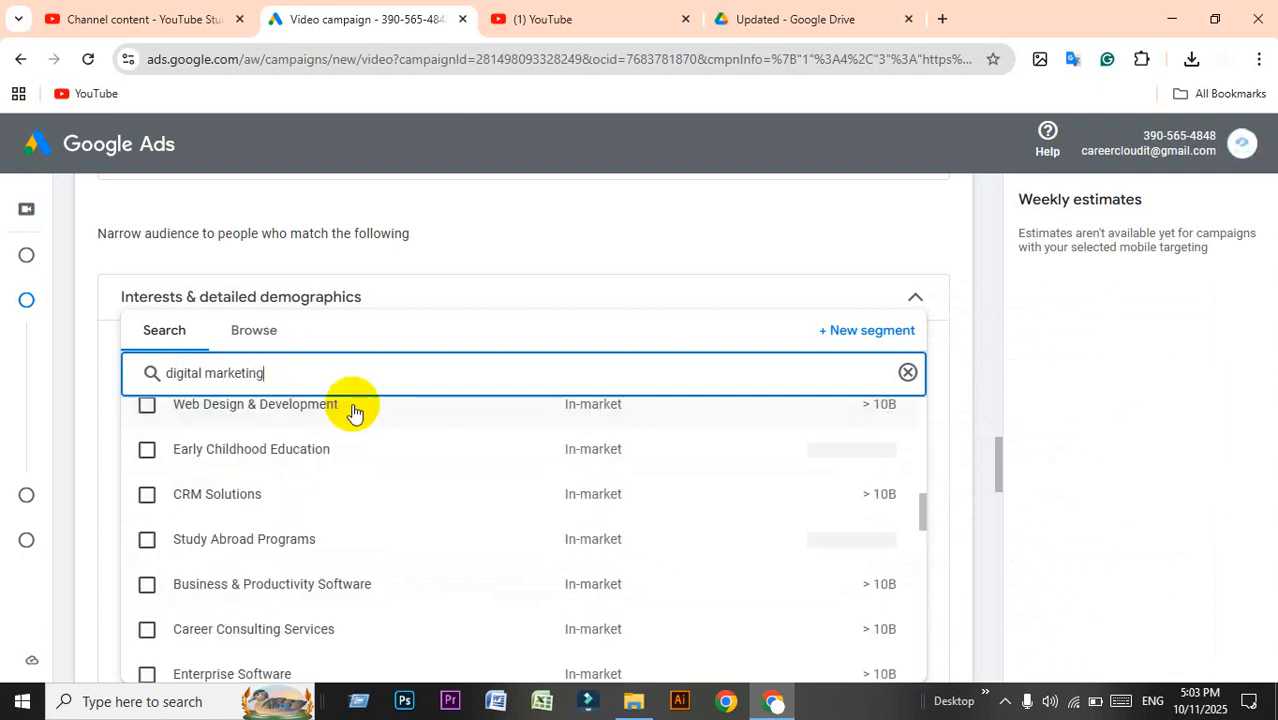
scroll(267, 563, "up", 3)
scroll(240, 530, "up", 3)
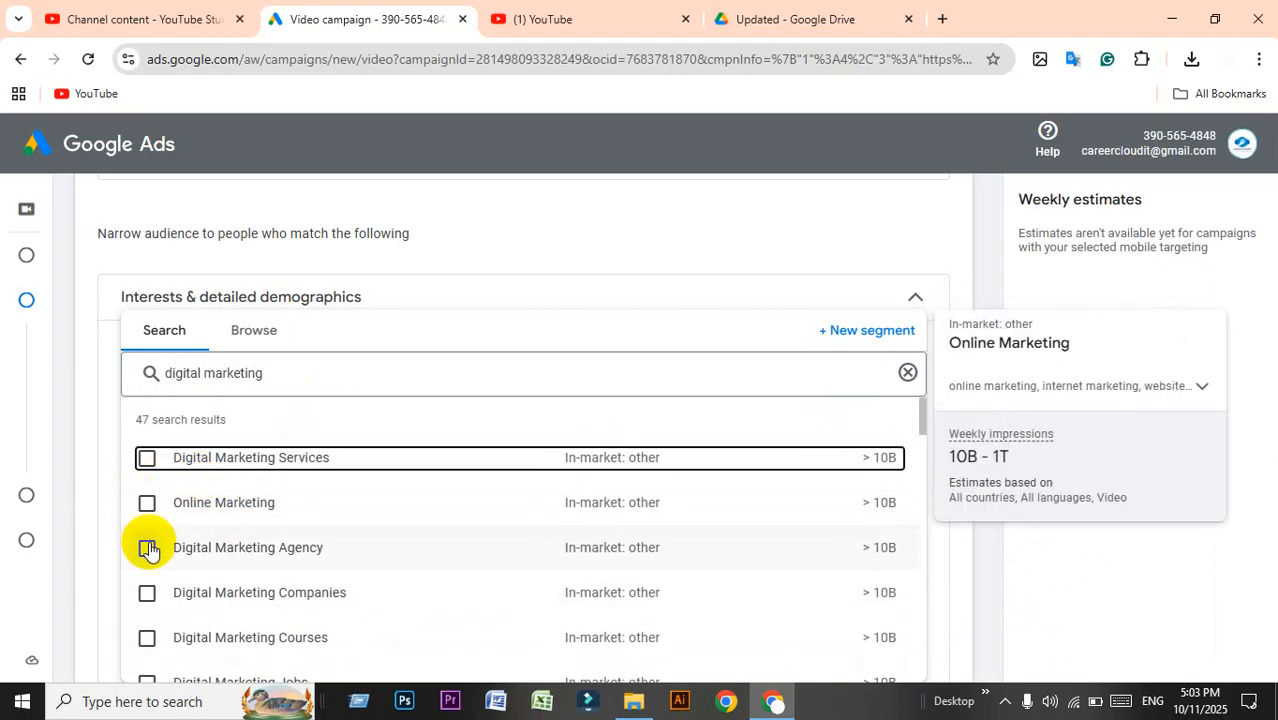
scroll(203, 640, "down", 1)
scroll(203, 640, "down", 1)
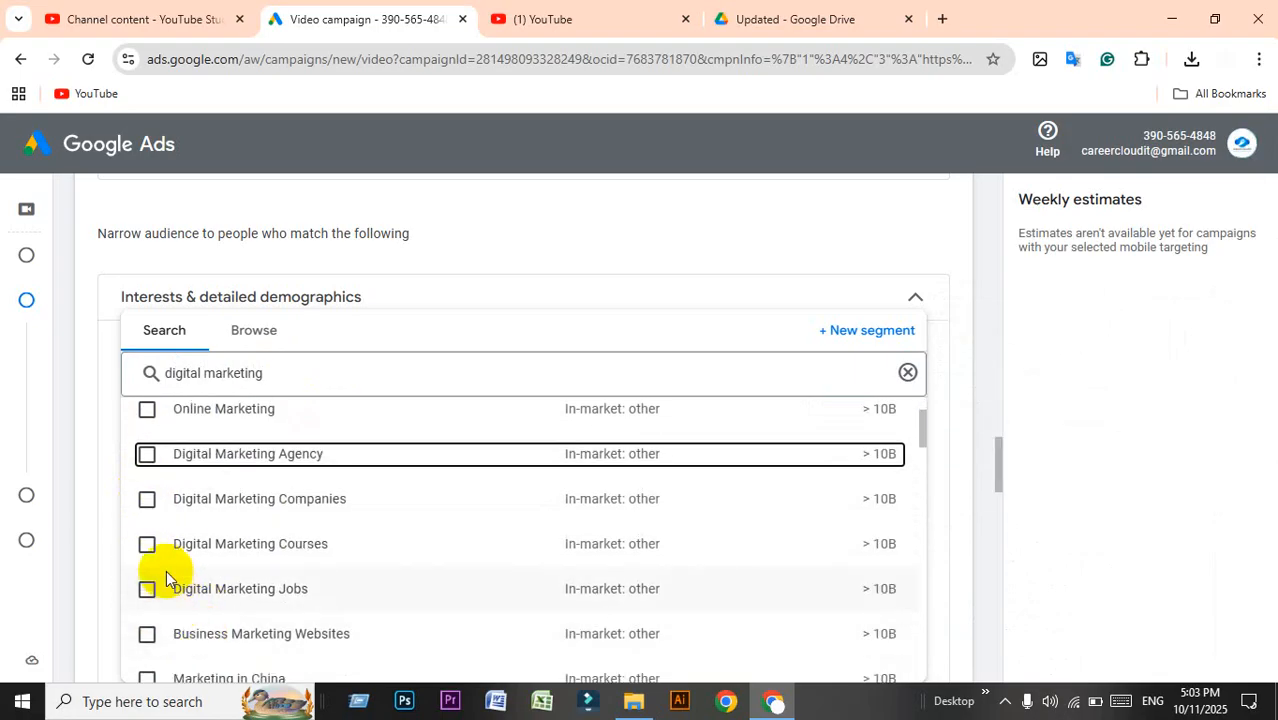
left_click(147, 548)
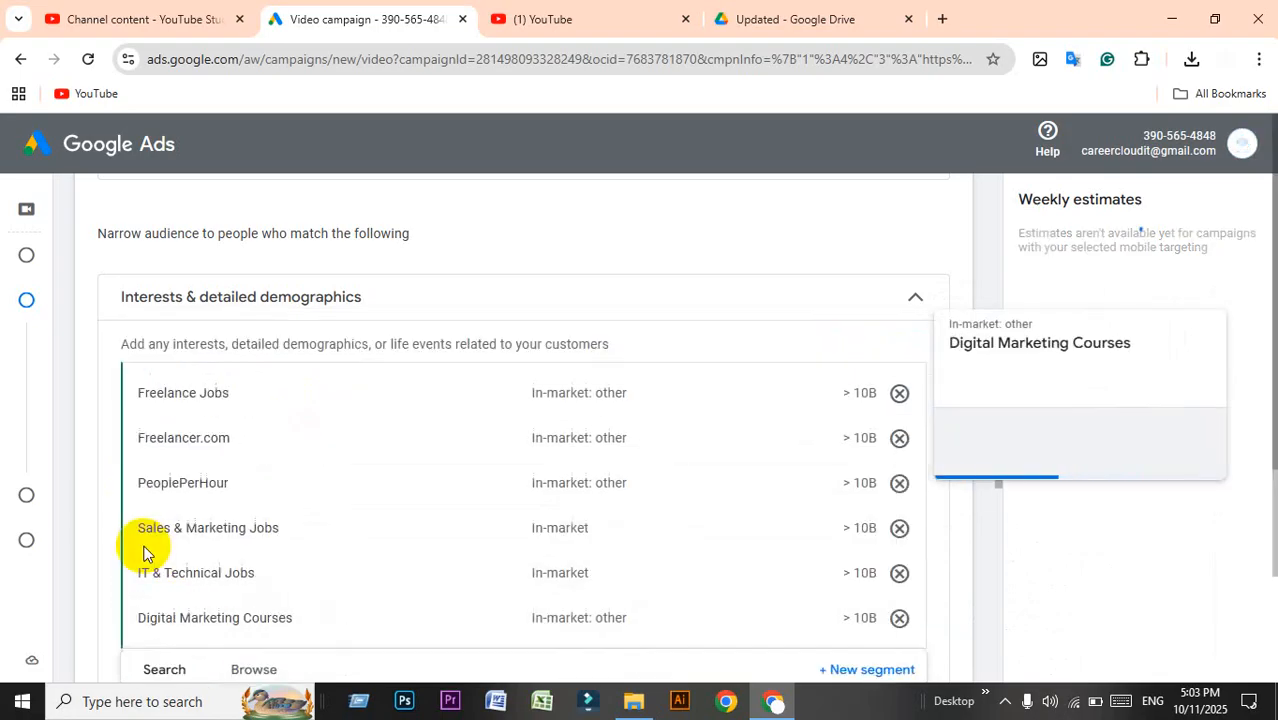
scroll(214, 561, "down", 2)
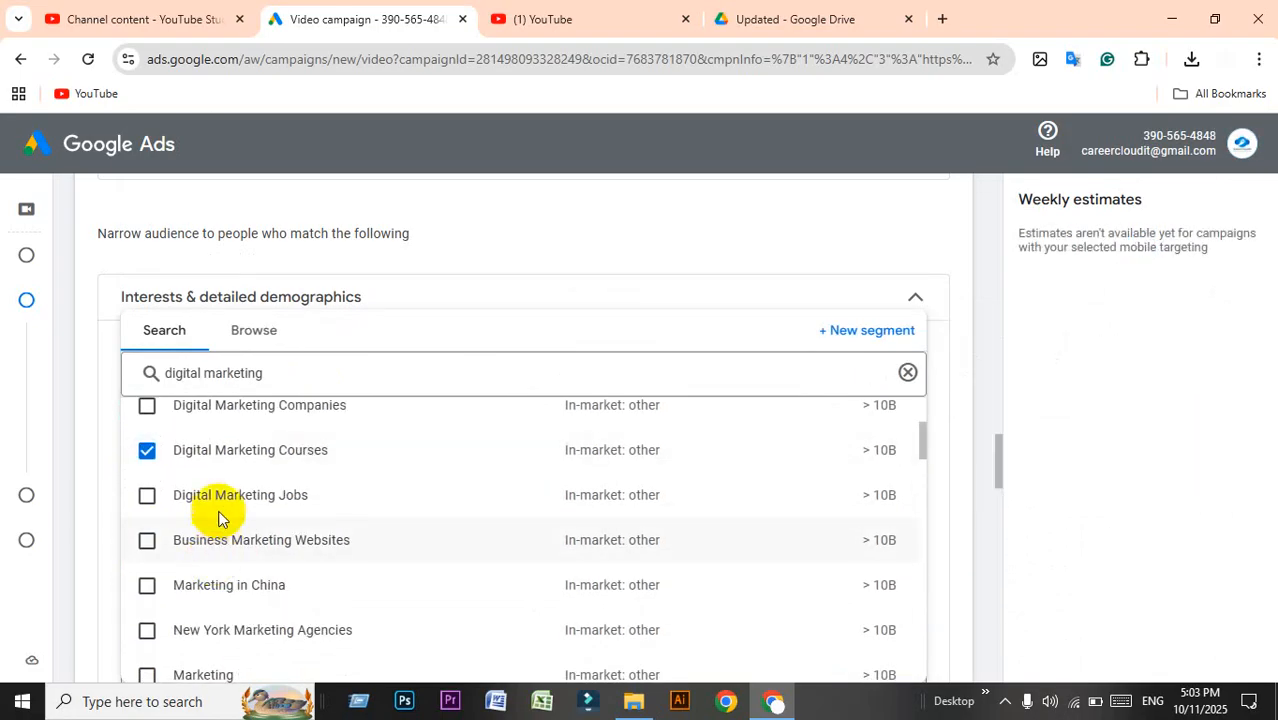
Search the audience segments for "graphics design", add Graphic Design, and close the results list.
left_click_drag(298, 374, 5, 355)
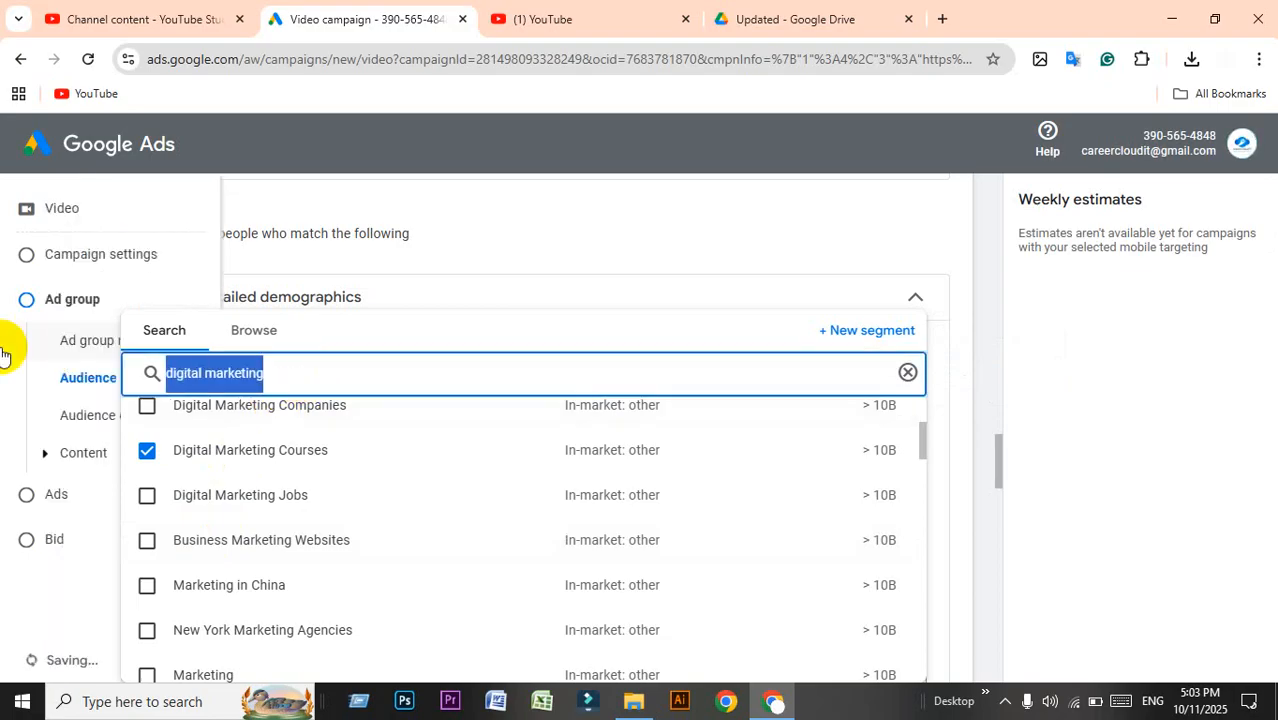
type("graphics design")
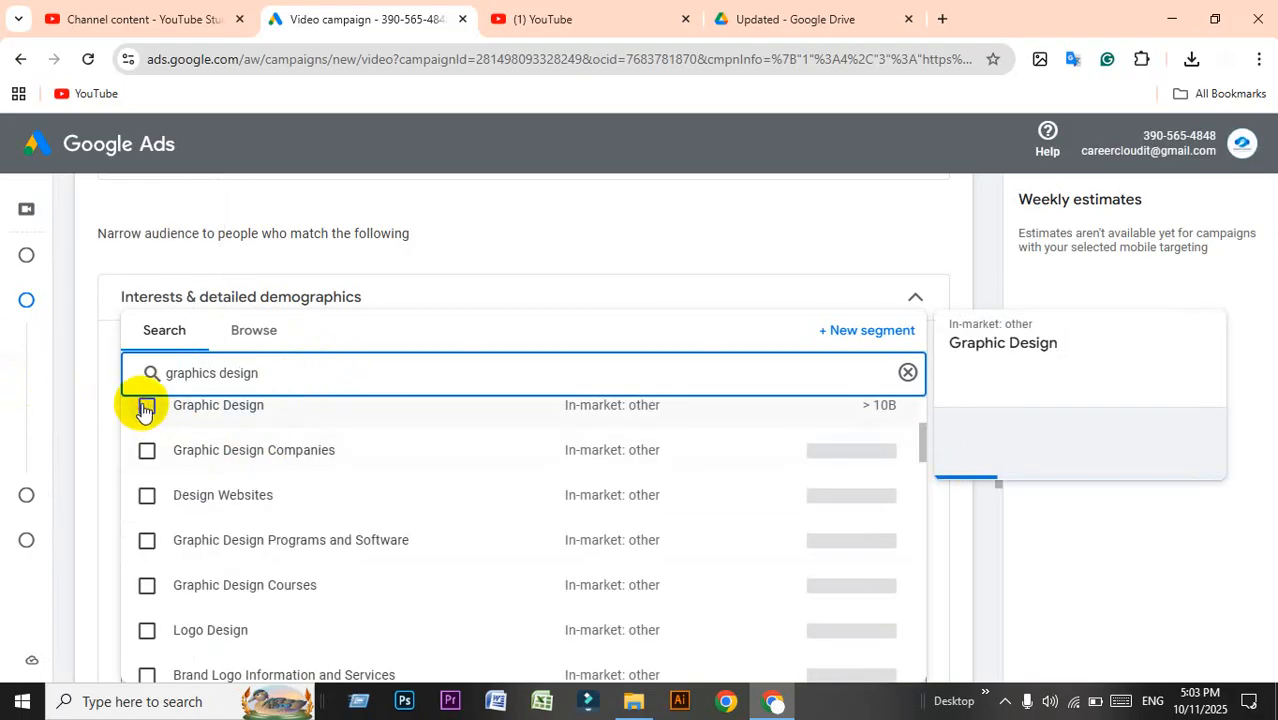
left_click(147, 406)
scroll(320, 520, "up", 2)
left_click_drag(648, 248, 867, 277)
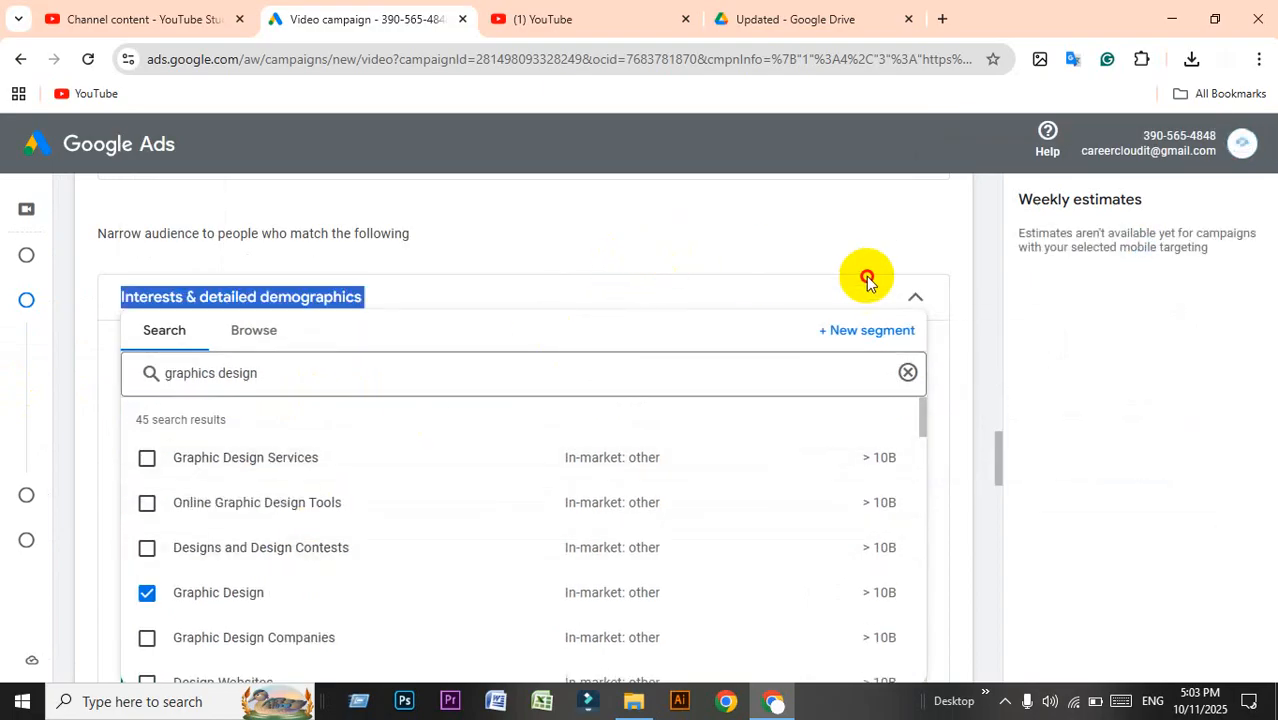
left_click(958, 313)
Review the selected interest segments and the suggested relevant segments, and collapse the interests and detailed demographics section.
scroll(543, 413, "down", 1)
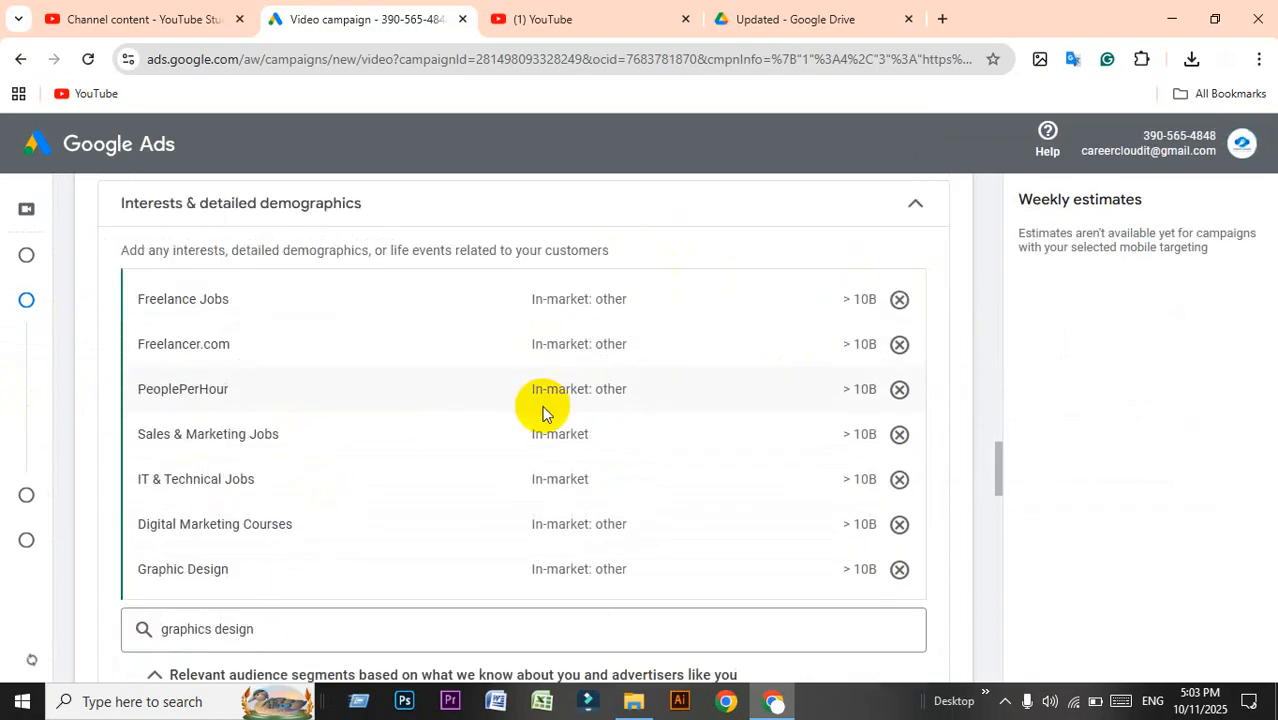
scroll(543, 413, "down", 1)
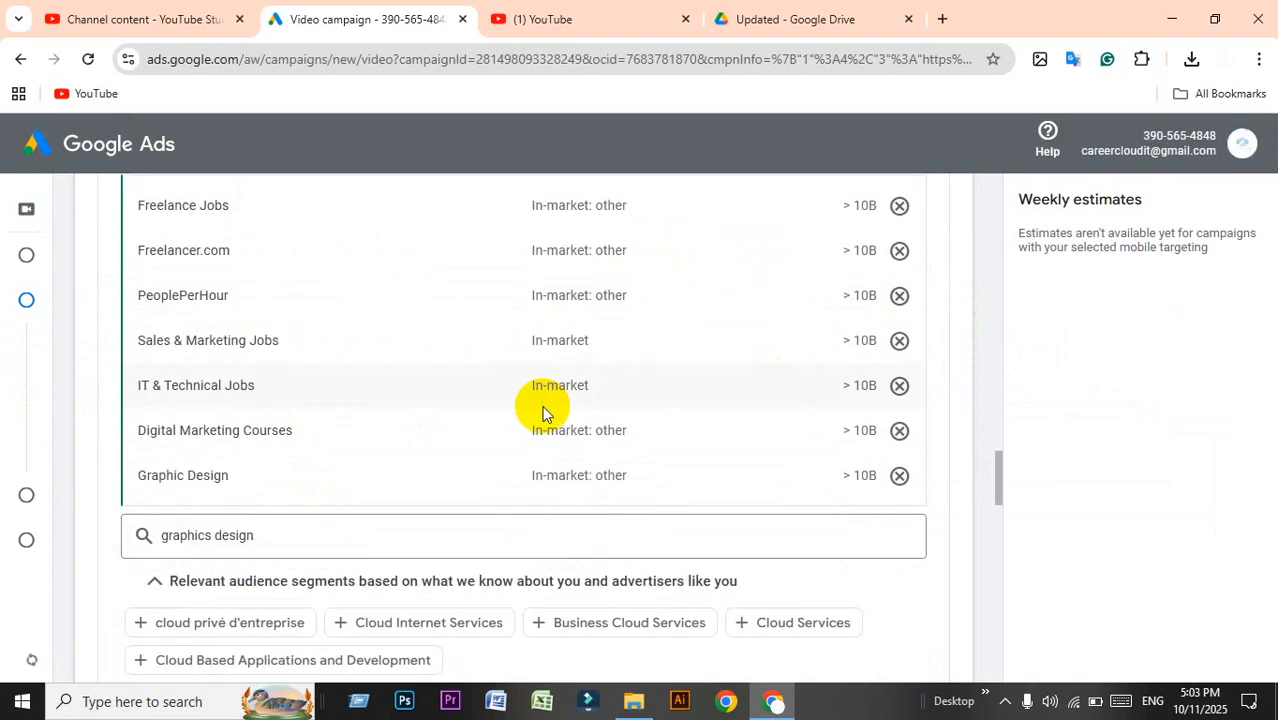
scroll(543, 413, "down", 1)
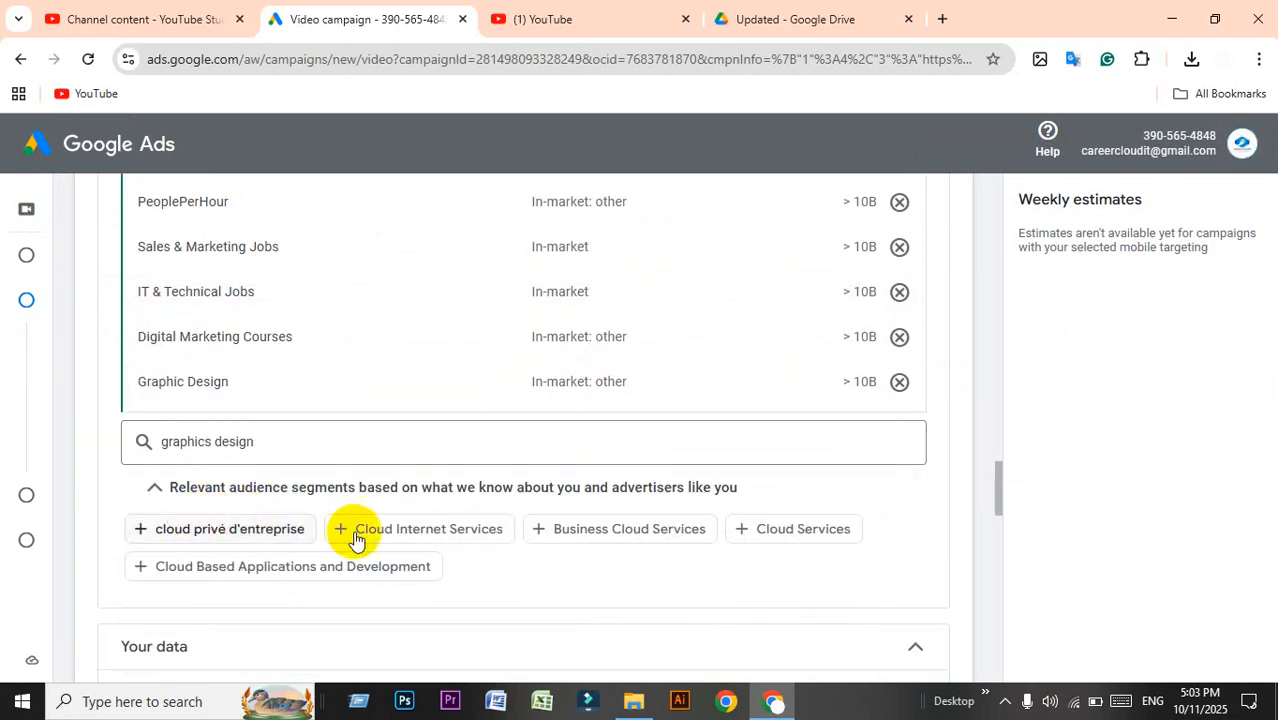
scroll(460, 494, "up", 3)
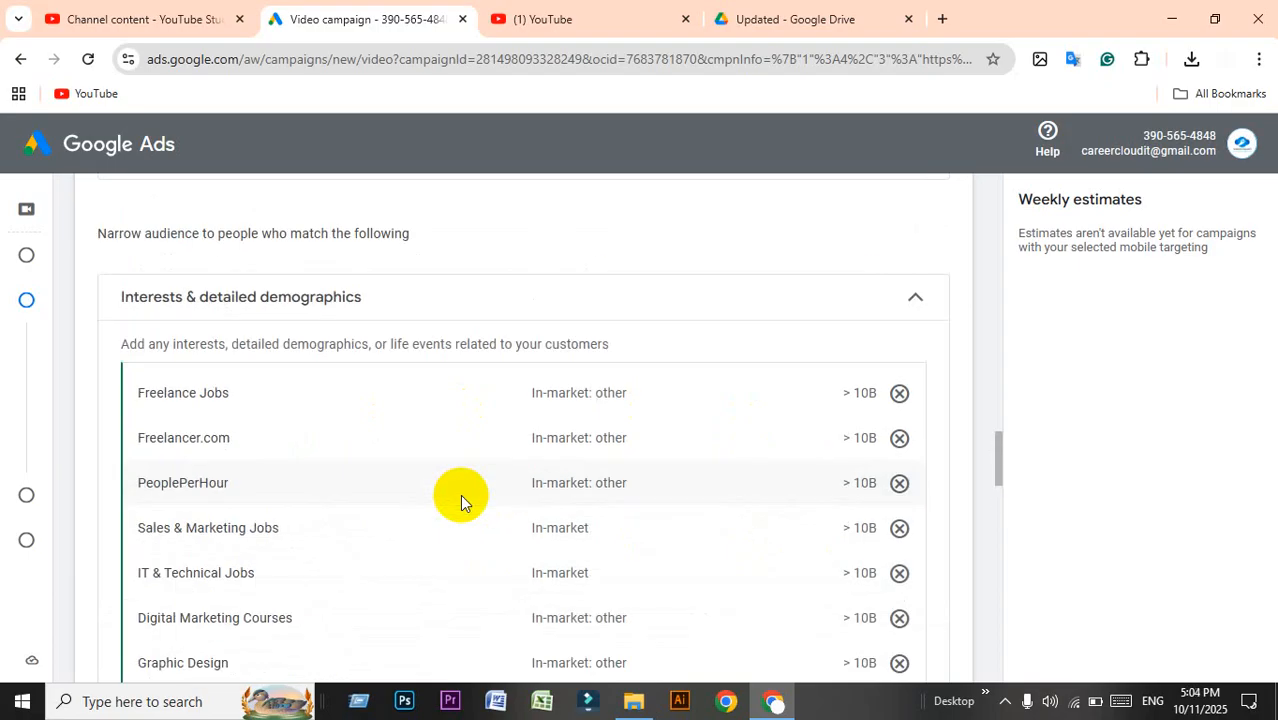
left_click(916, 297)
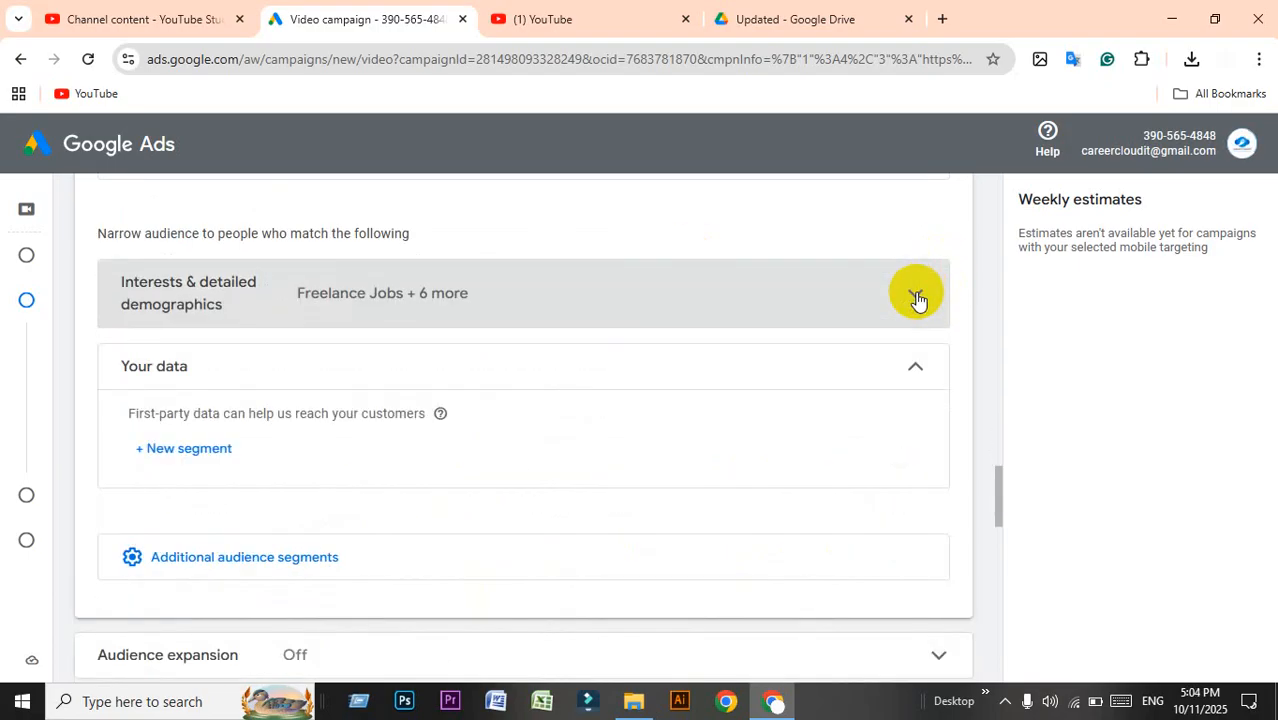
Expand the additional audience segments and open the custom search terms and exclusions sections.
scroll(214, 320, "down", 1)
scroll(420, 398, "down", 1)
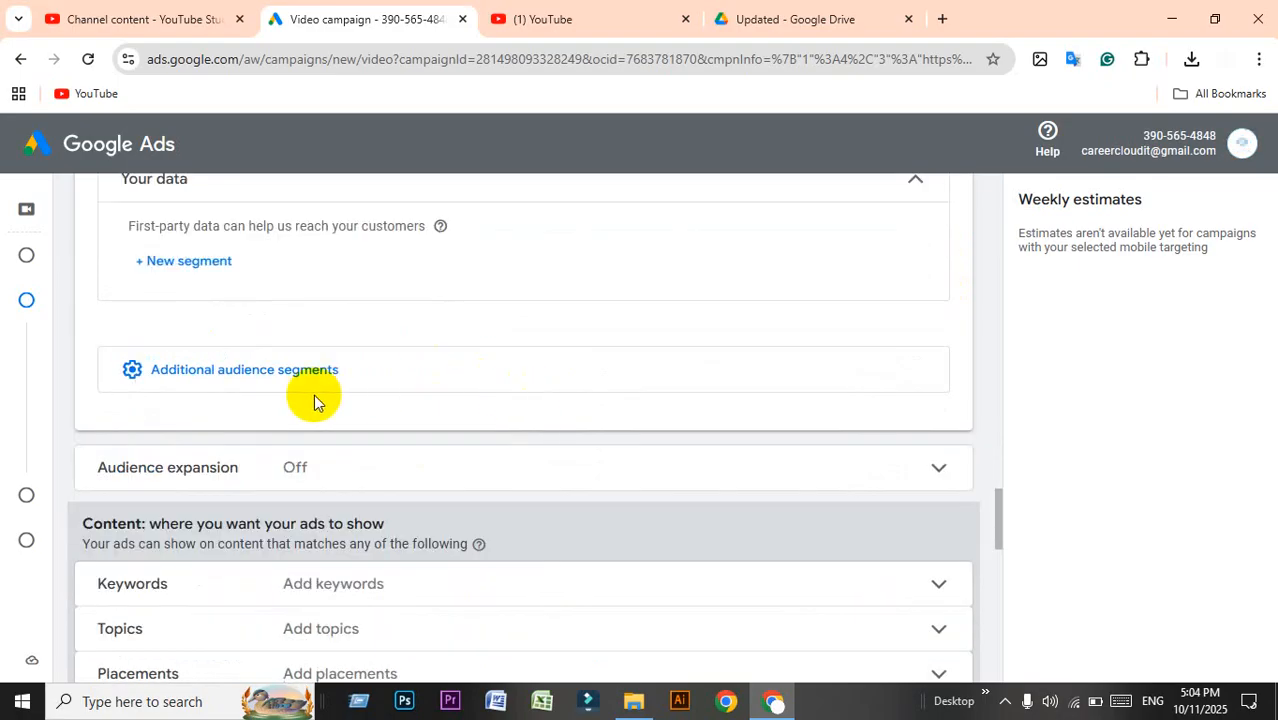
left_click(261, 378)
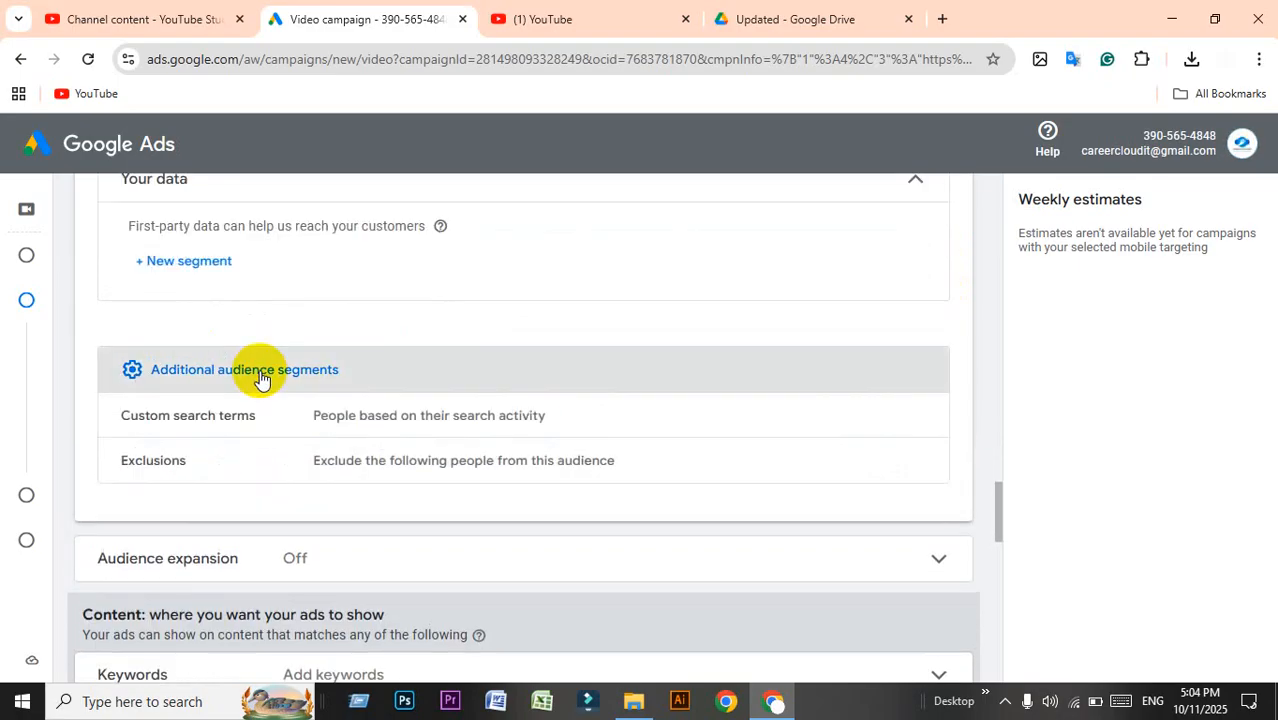
left_click(526, 420)
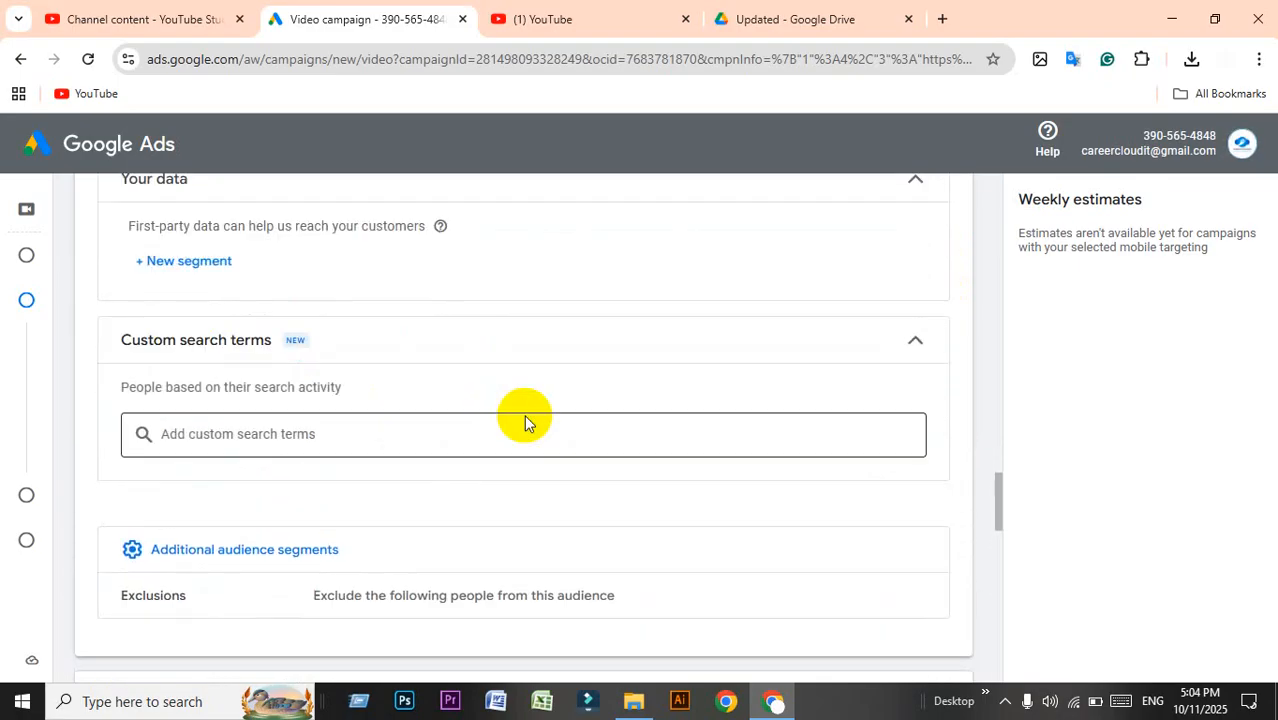
left_click(598, 500)
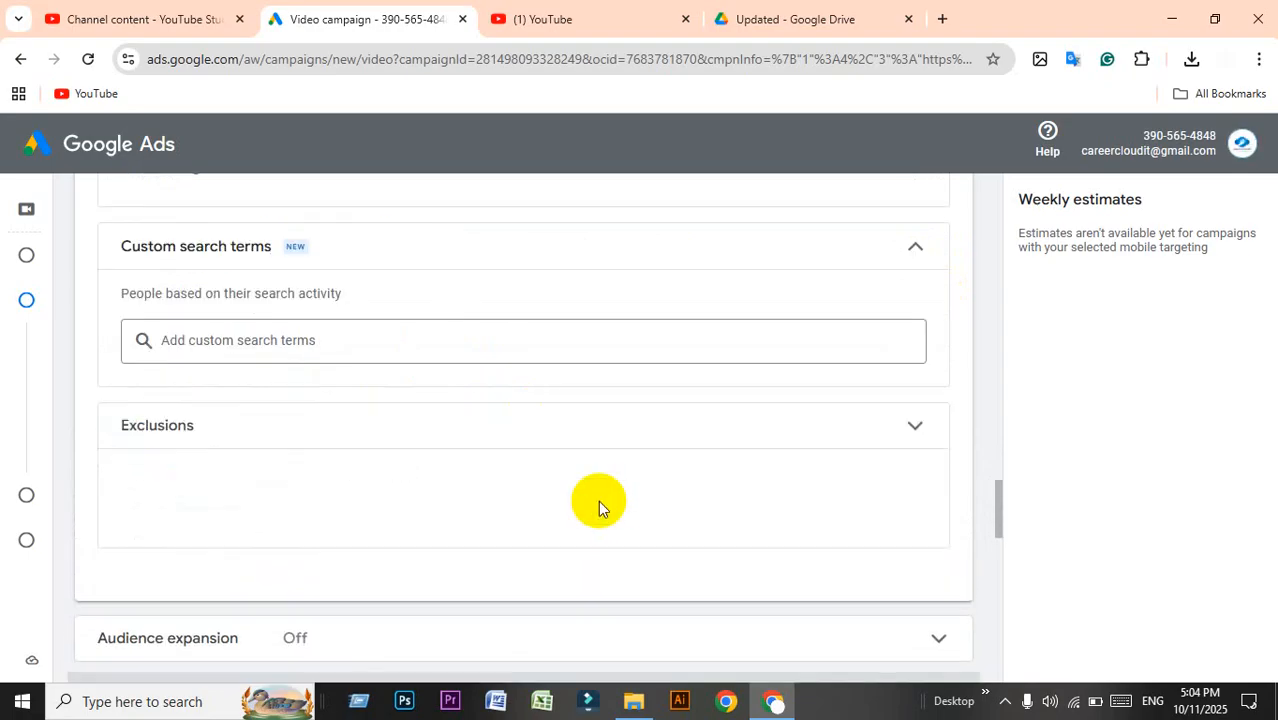
Expand the audience expansion settings, read their description, and look back over the exclusions and demographics.
scroll(593, 467, "down", 2)
scroll(593, 467, "down", 2)
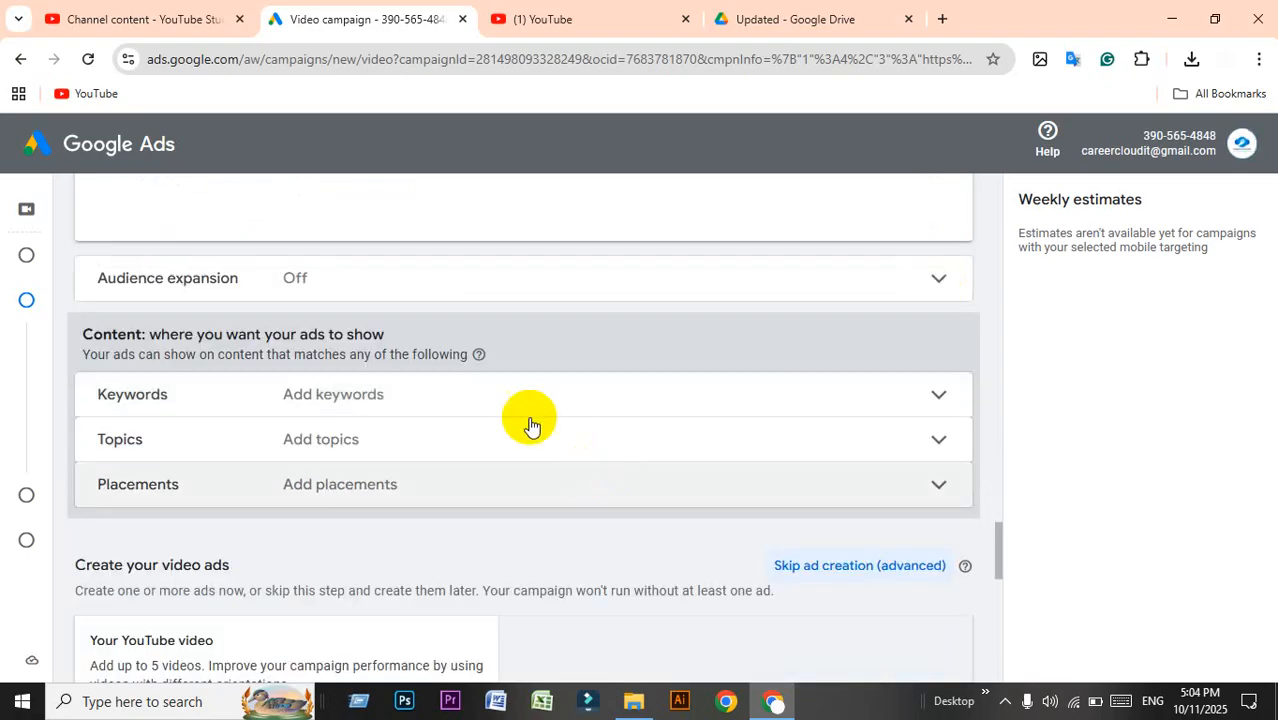
left_click(367, 286)
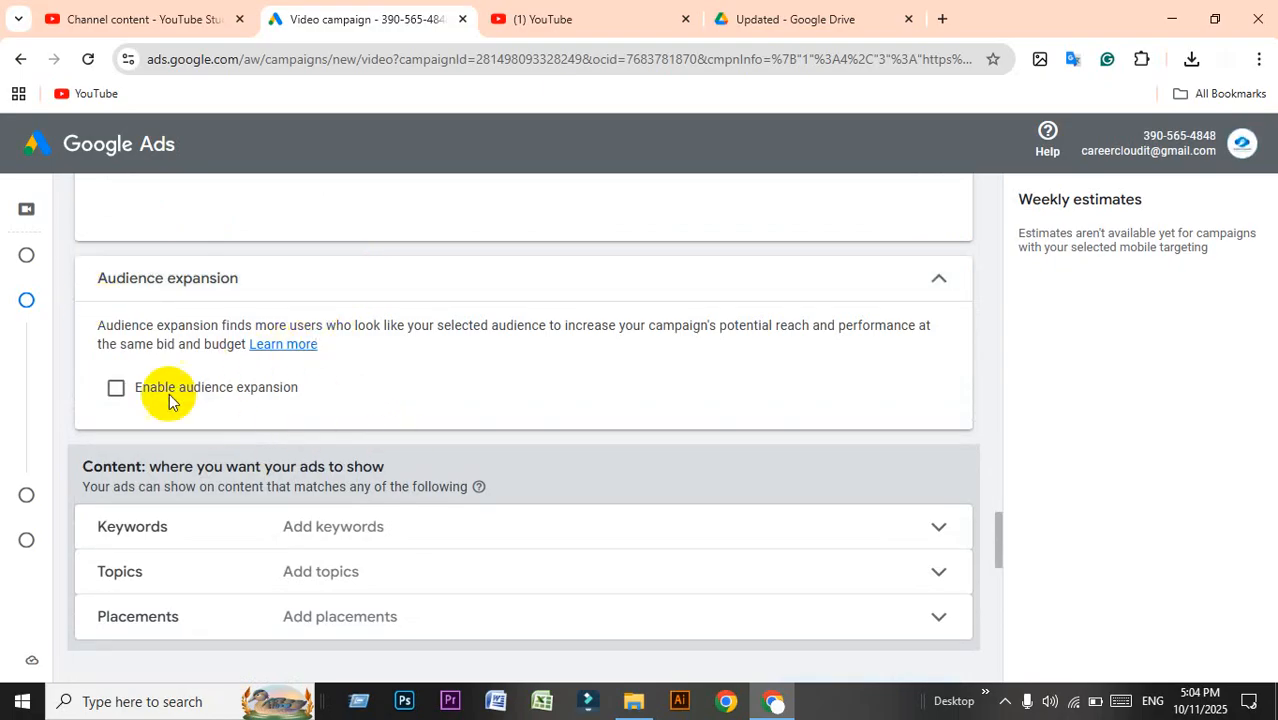
left_click_drag(97, 323, 362, 413)
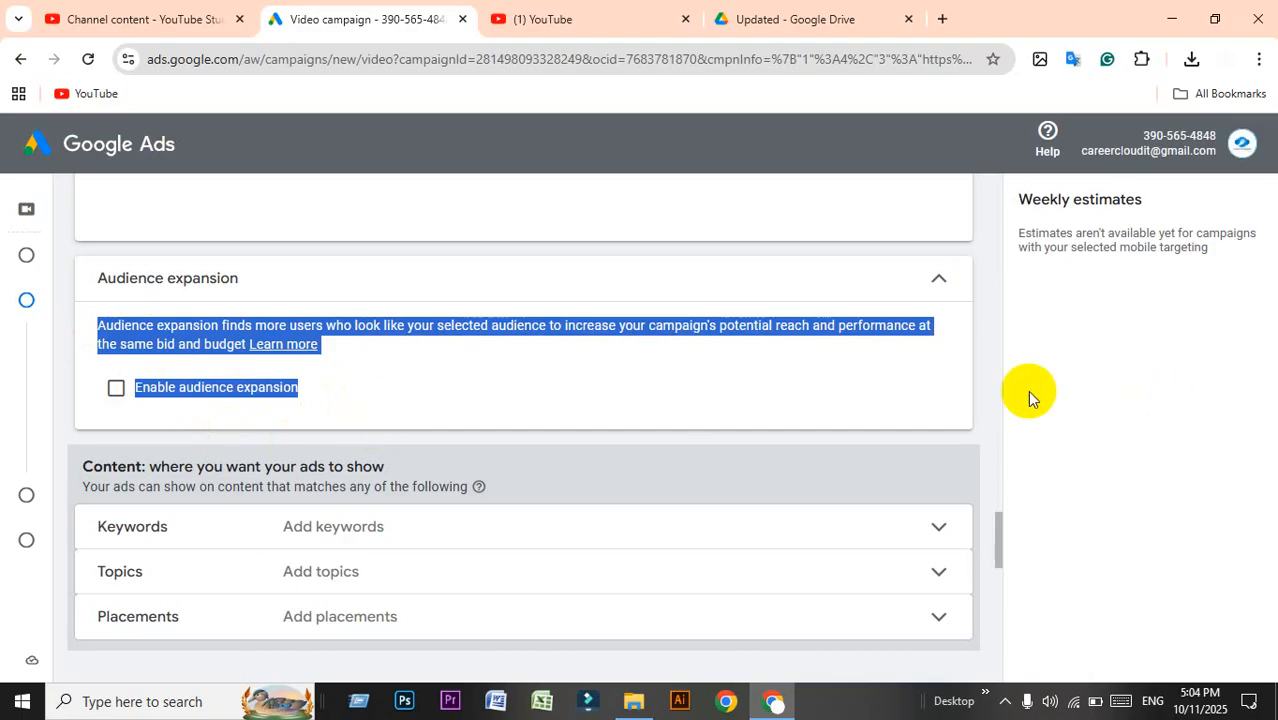
left_click(881, 318)
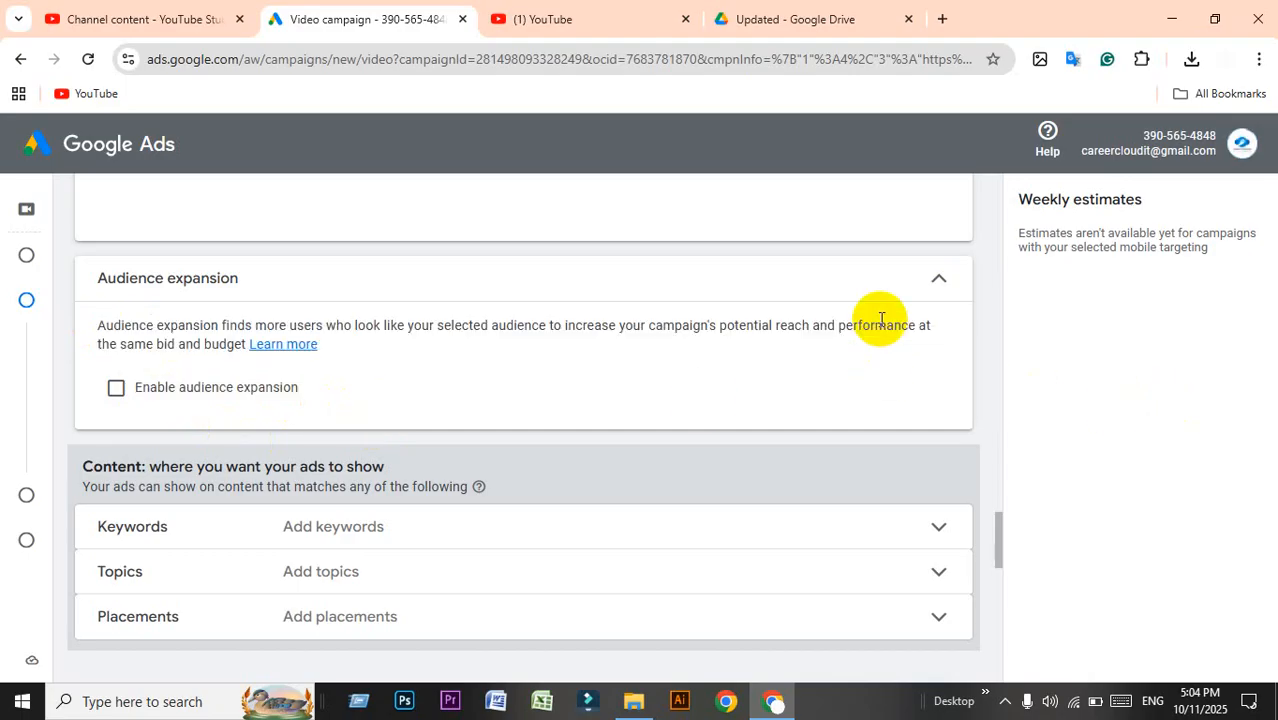
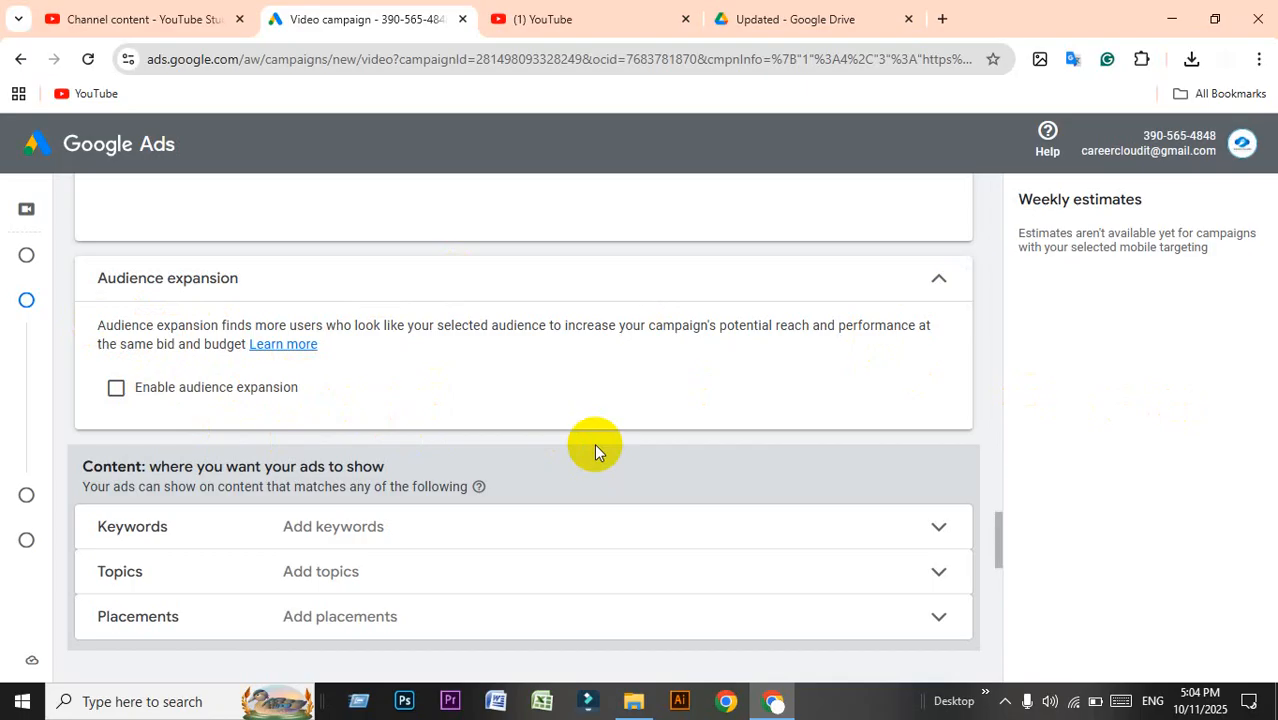
scroll(594, 443, "up", 9)
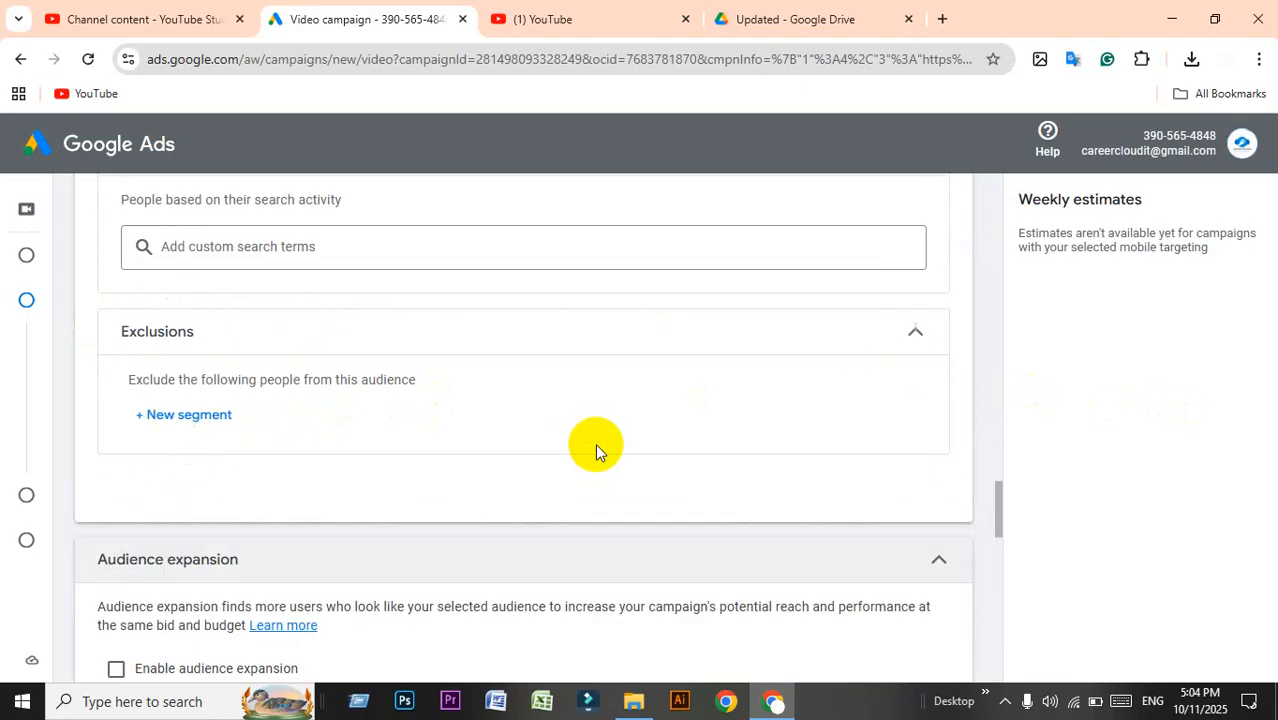
scroll(364, 373, "up", 3)
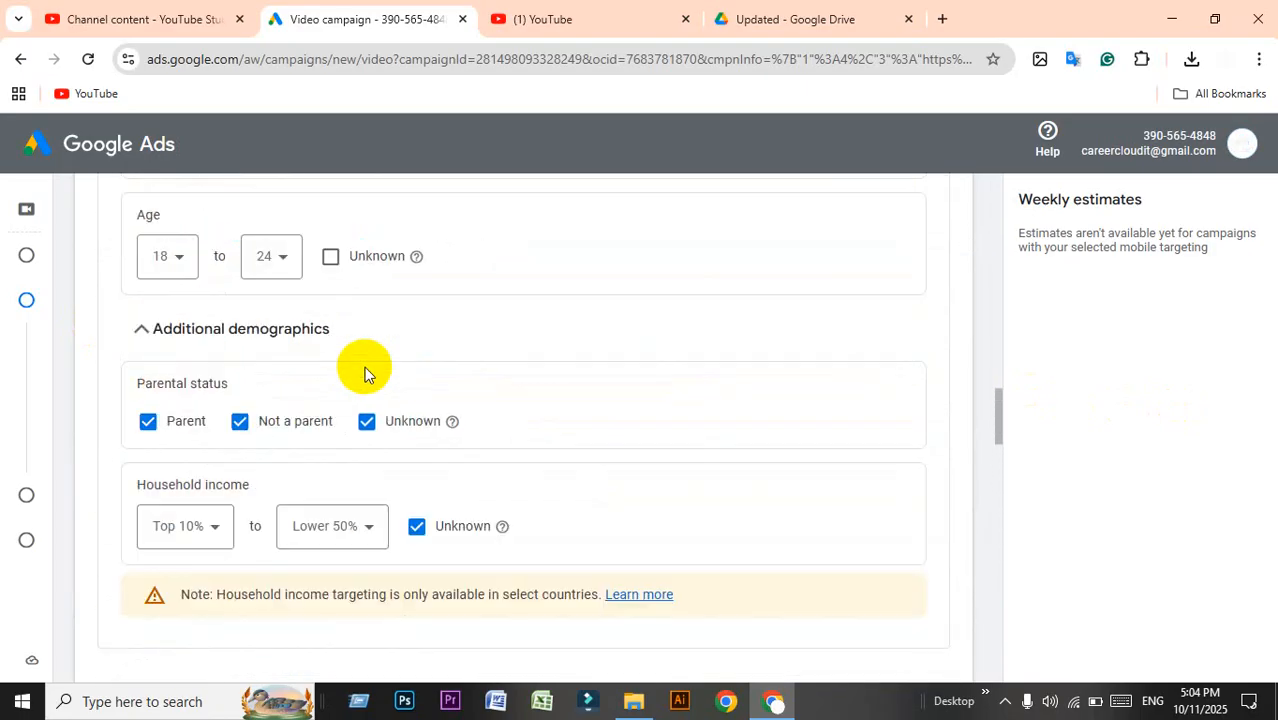
Examine the audience expansion description and the content targeting options for keywords, topics and placements.
scroll(364, 373, "down", 10)
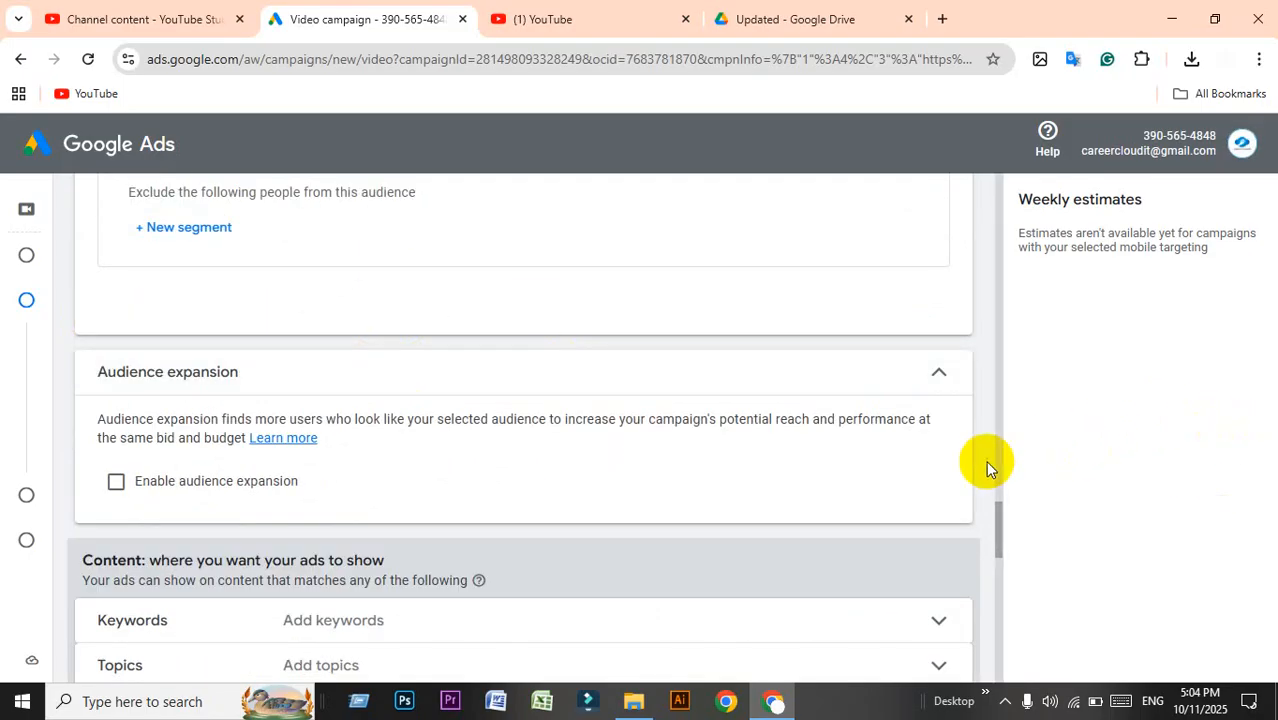
scroll(985, 465, "down", 1)
scroll(880, 475, "up", 1)
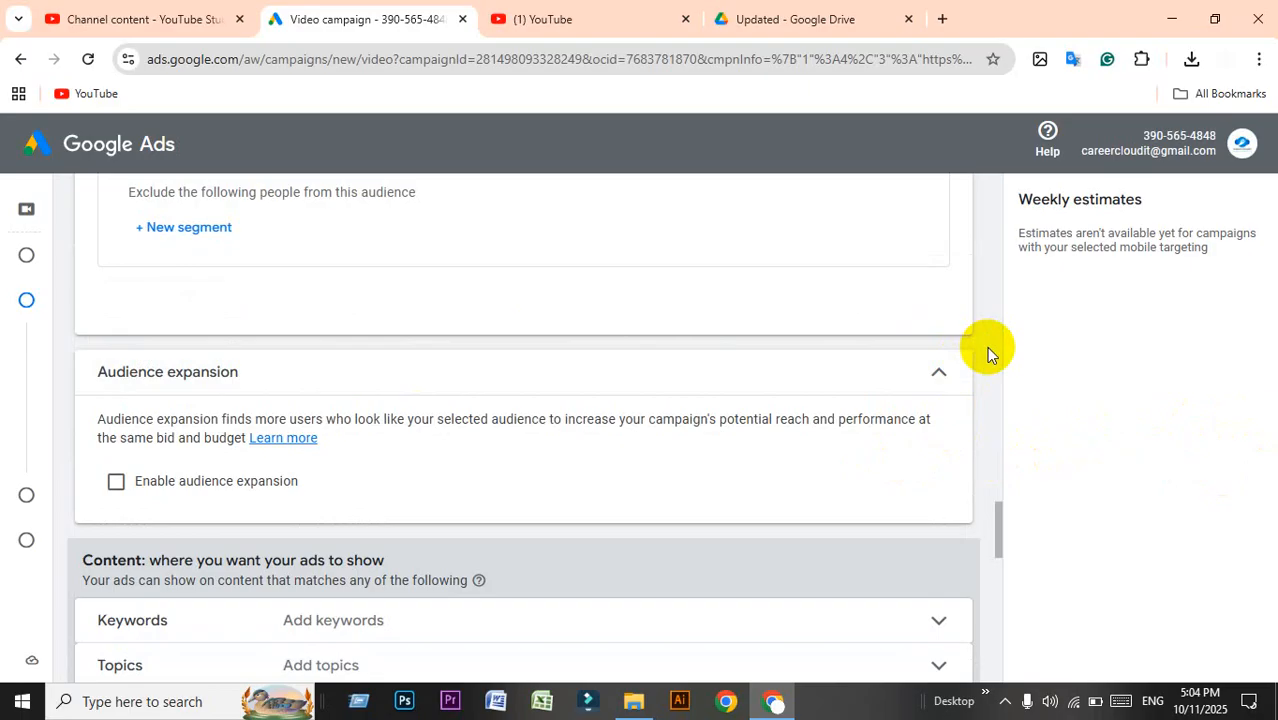
scroll(986, 346, "down", 1)
scroll(986, 346, "up", 1)
scroll(986, 346, "down", 1)
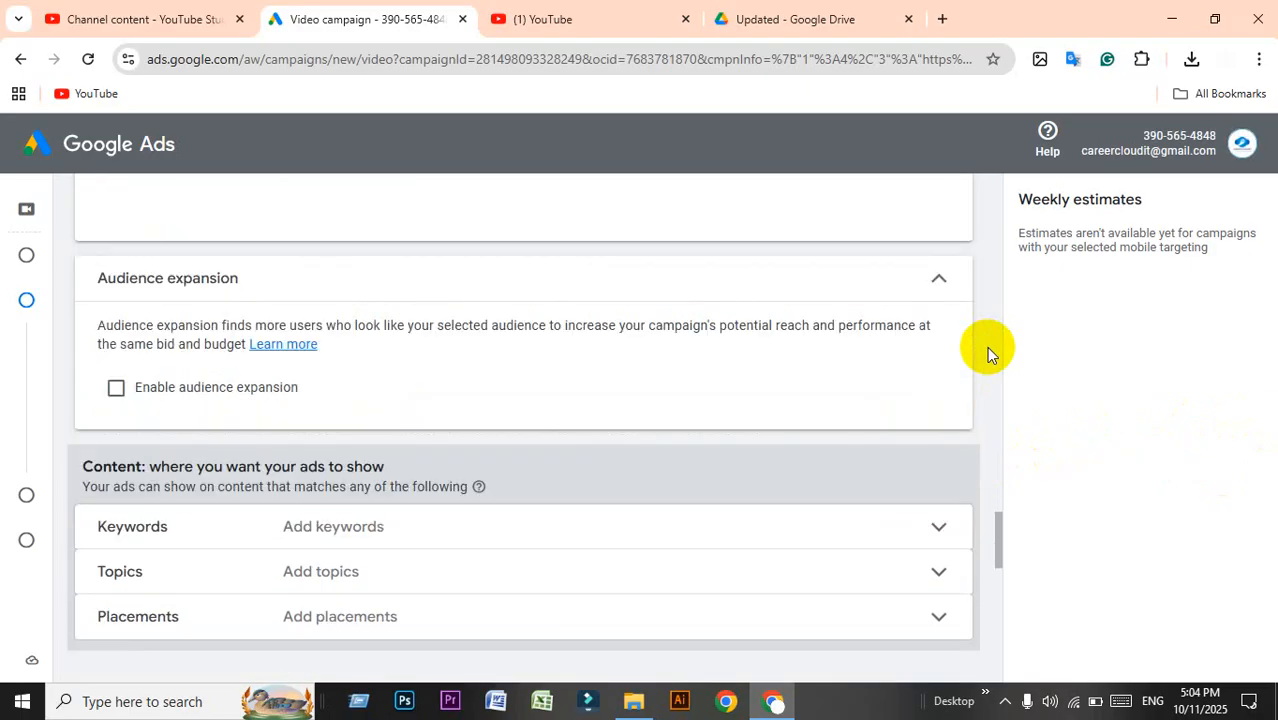
scroll(986, 346, "up", 1)
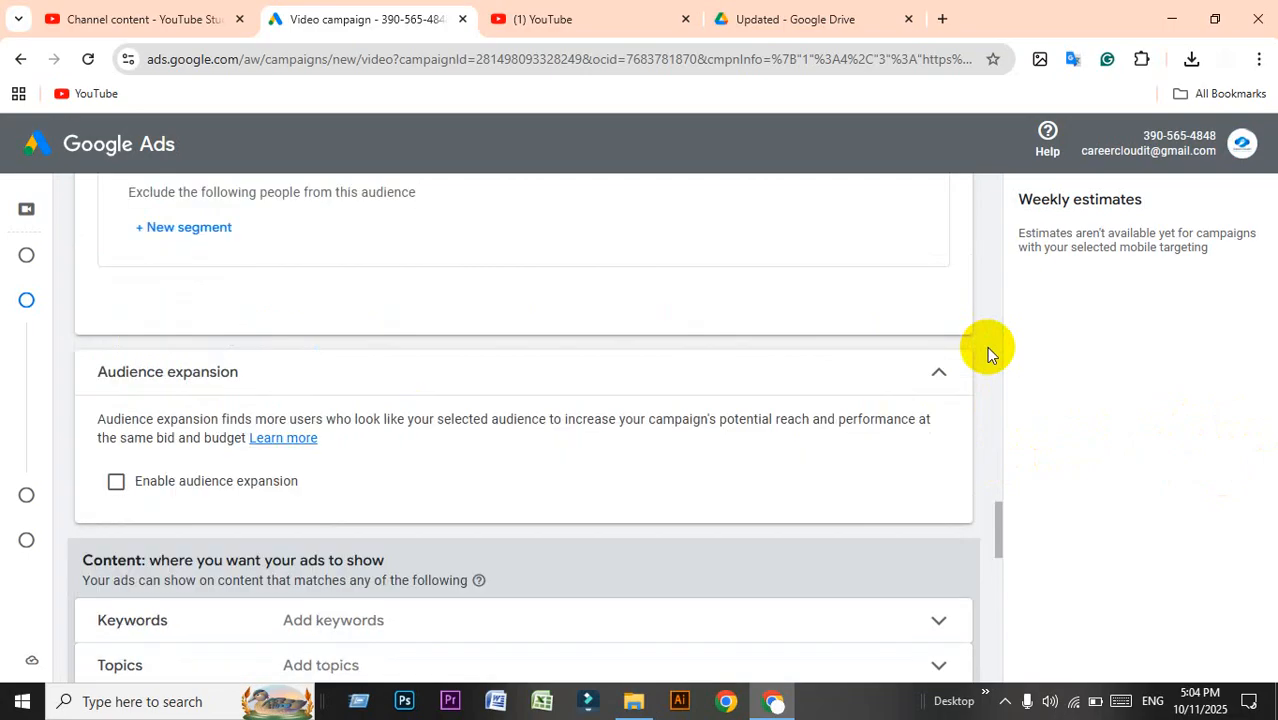
scroll(986, 346, "down", 1)
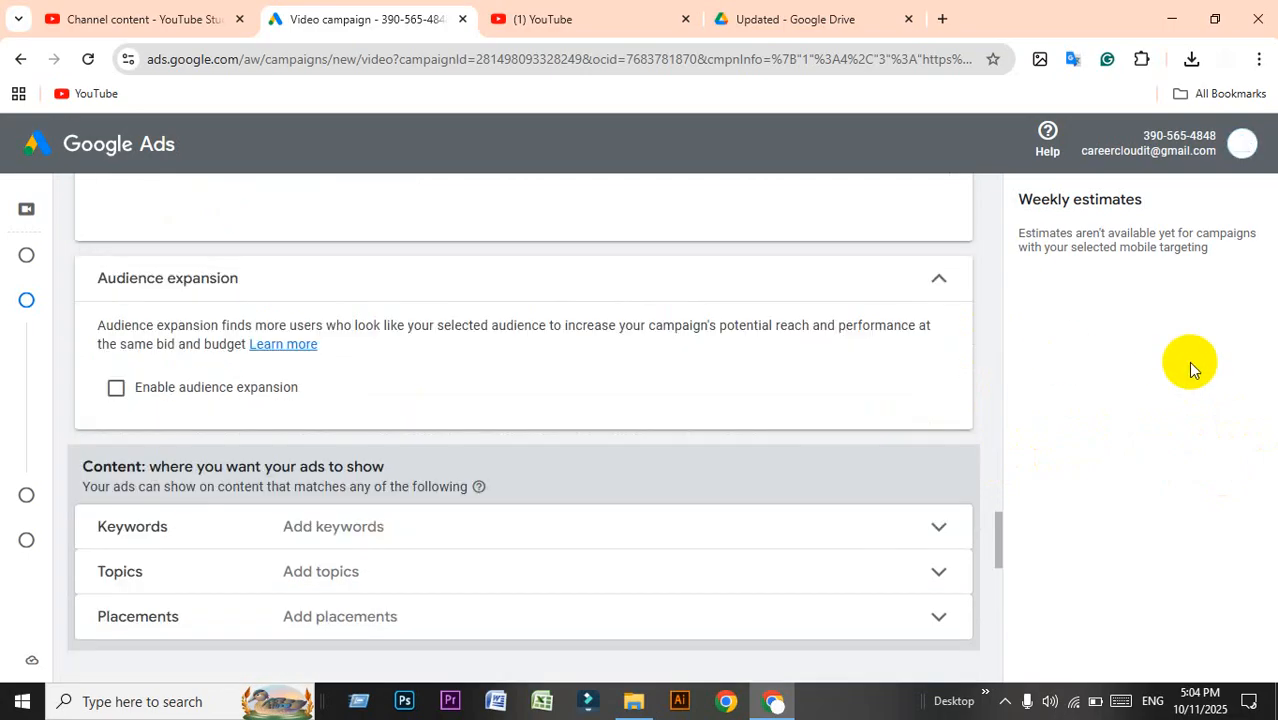
Capture the audience expansion section of the screen, outline it with a red rectangle, and discard the capture.
key("Print")
left_click_drag(1, 191, 1143, 525)
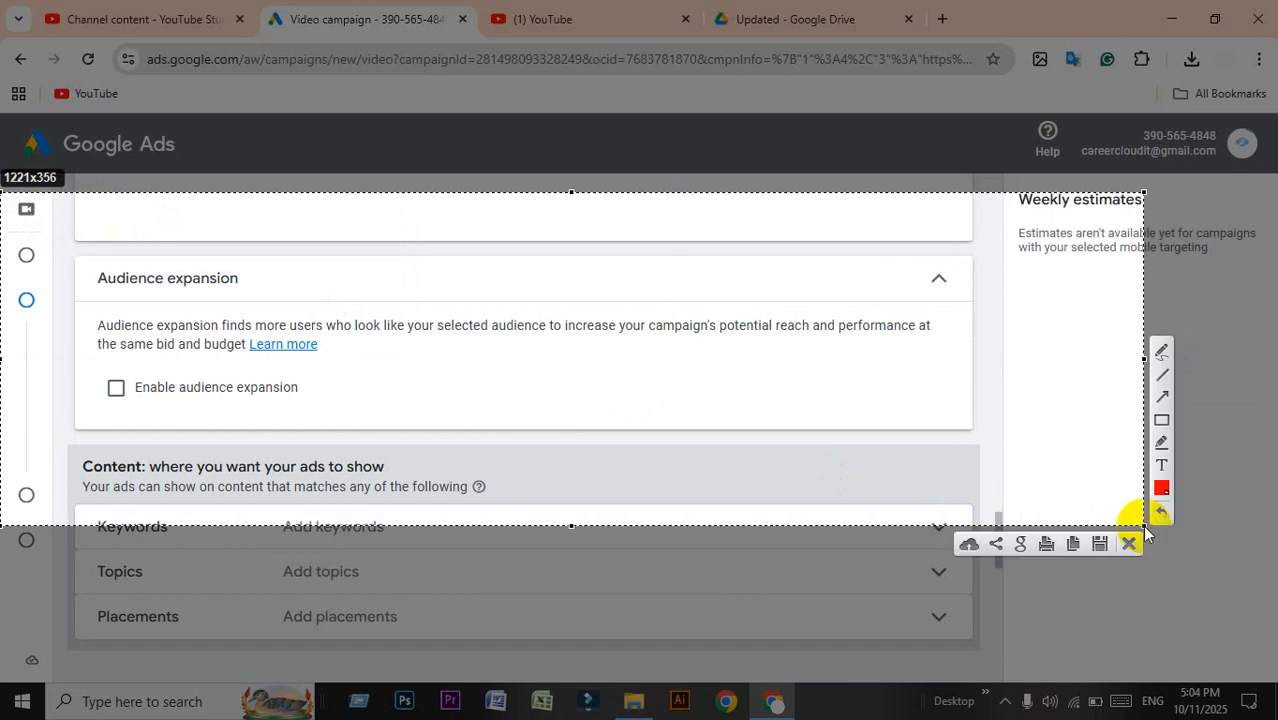
left_click(1161, 424)
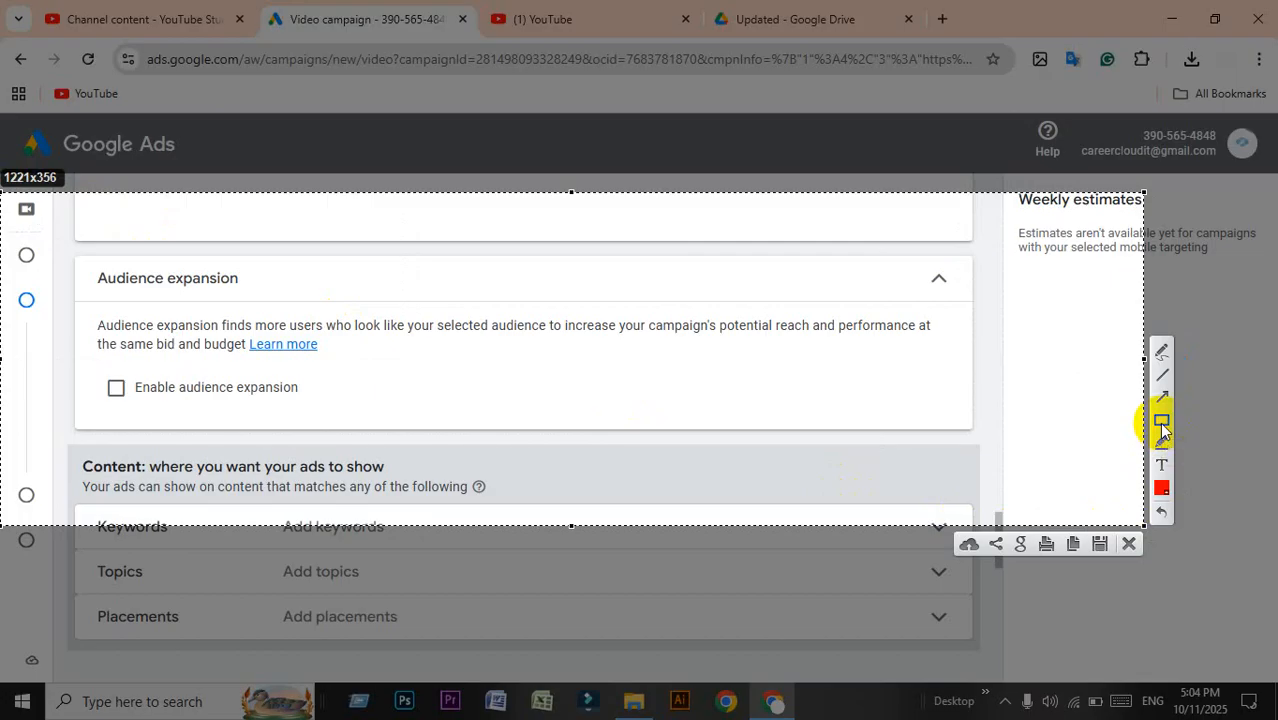
mouse_move(43, 247)
left_mouse_down()
mouse_move(941, 445)
mouse_move(989, 441)
left_mouse_up()
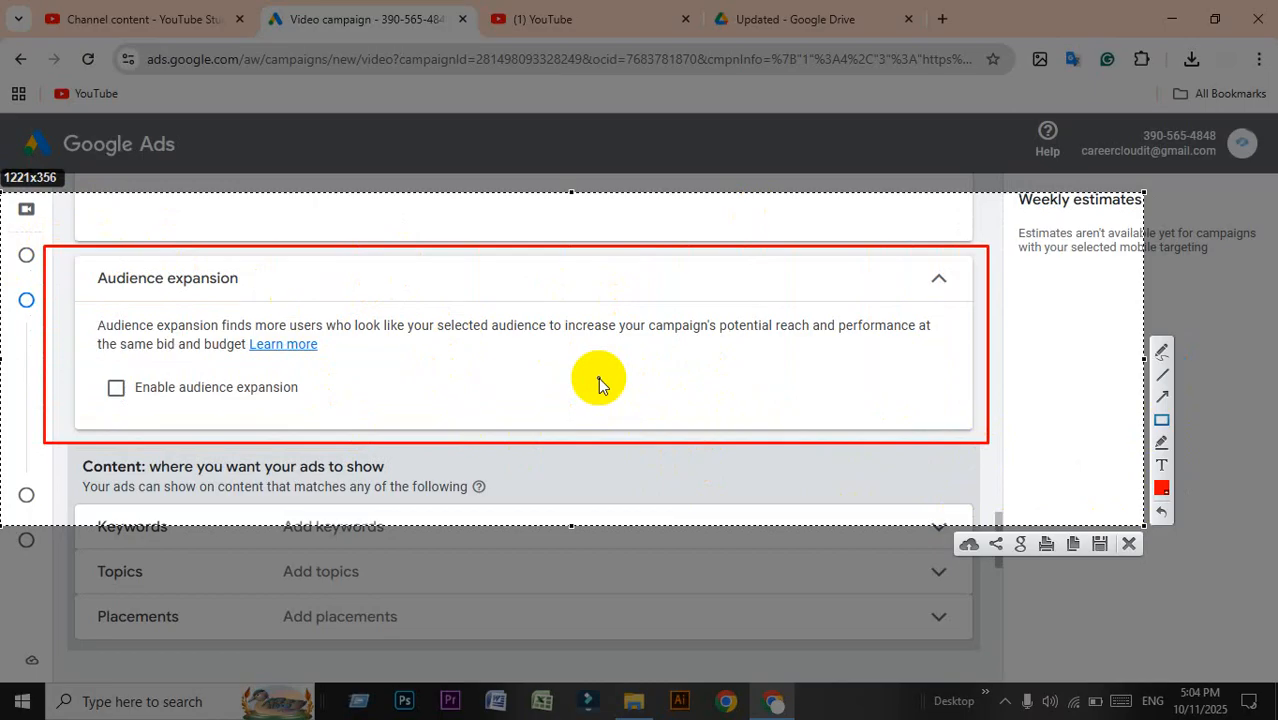
left_click(1128, 543)
Enable audience expansion for the ad group and highlight the section's text before clearing the selection.
left_click(116, 387)
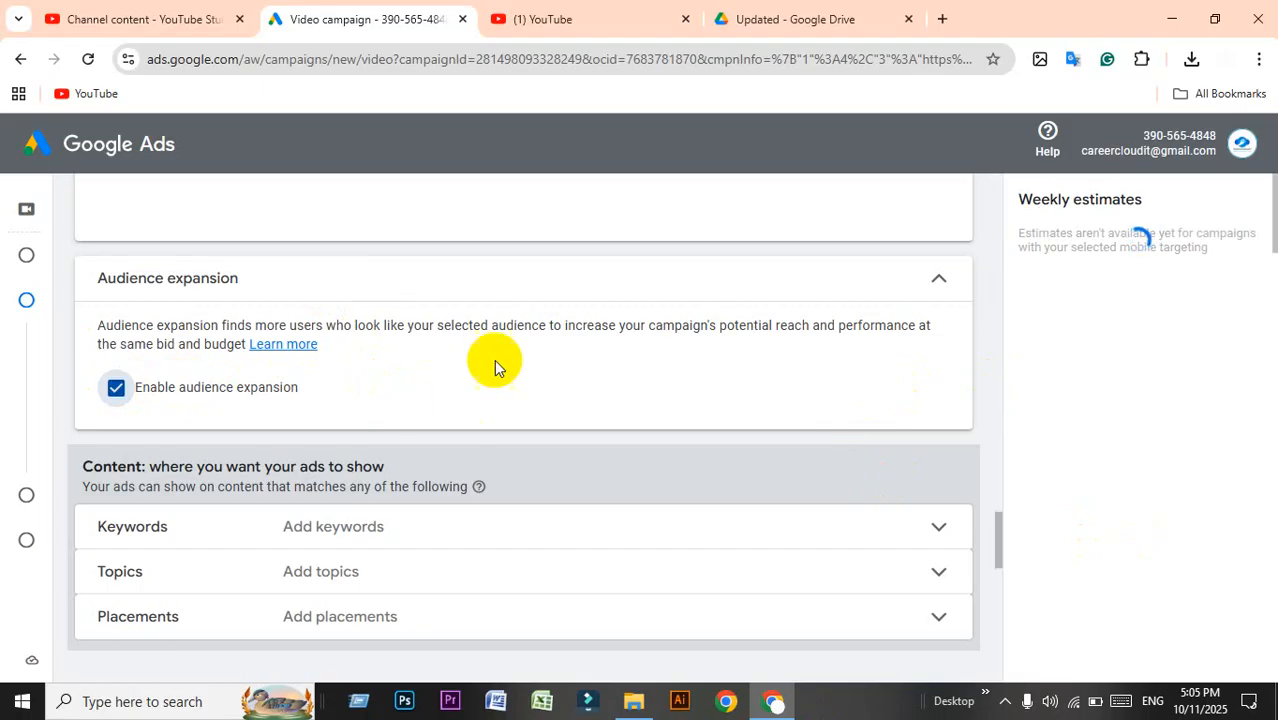
left_click_drag(348, 414, 97, 287)
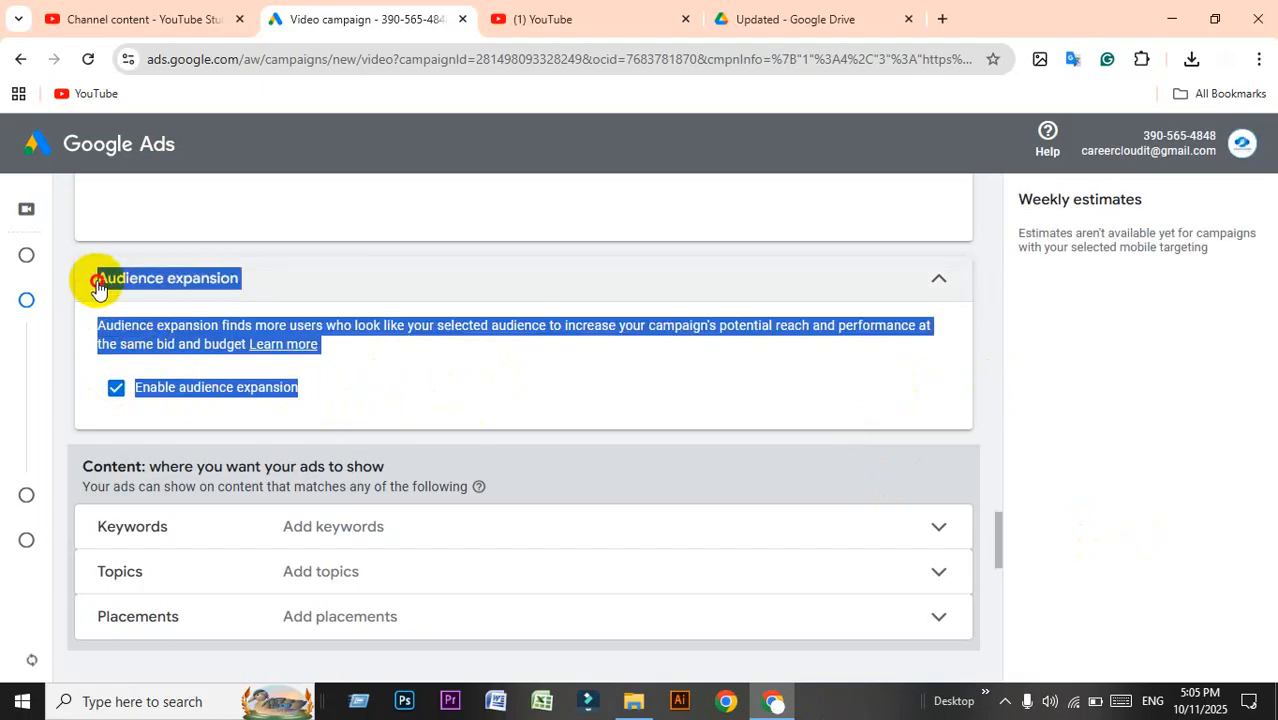
left_click(1019, 370)
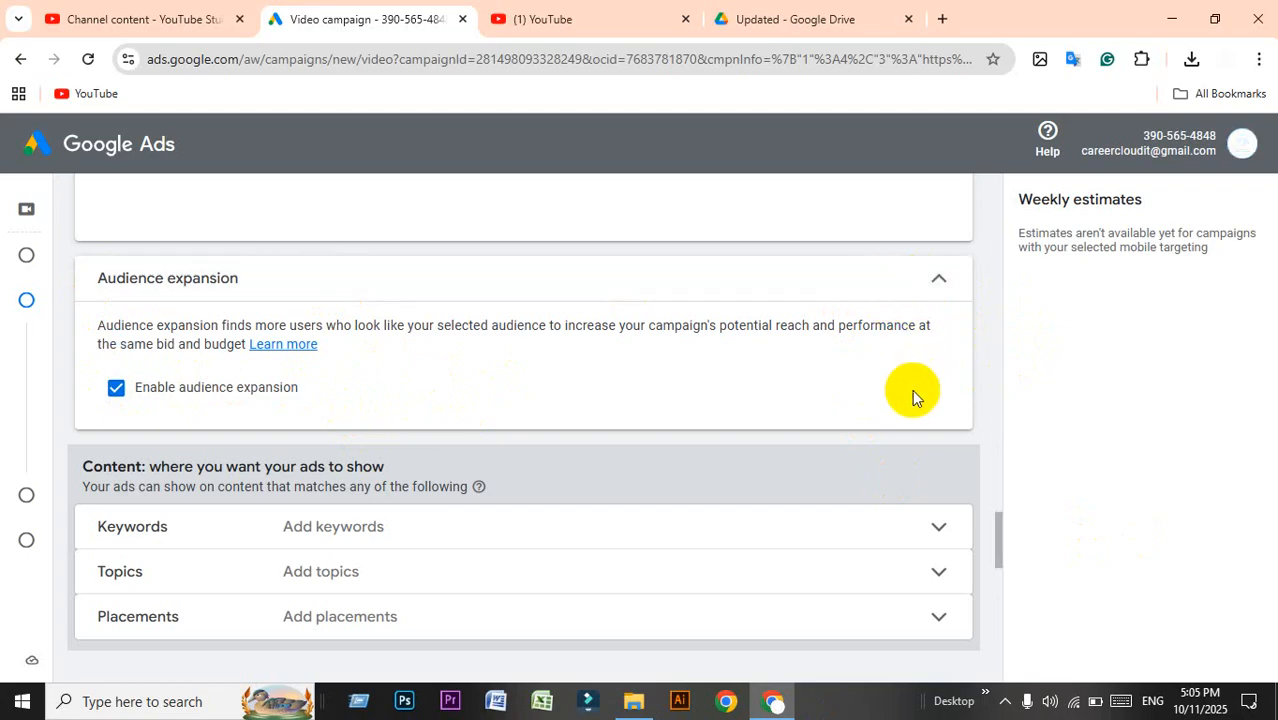
Expand the Keywords content targeting section to view its fields, collapse it, and look over the video ads section.
scroll(900, 400, "down", 1)
left_click(451, 437)
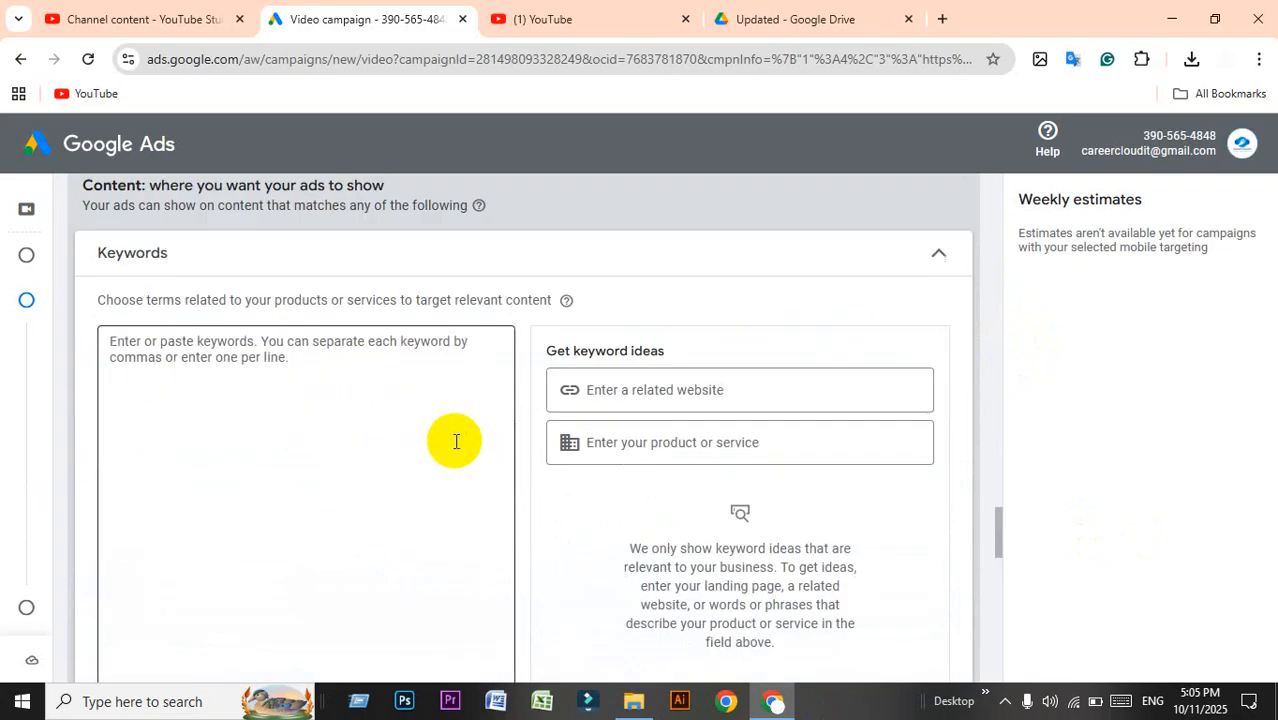
scroll(793, 381, "up", 2)
left_click(938, 442)
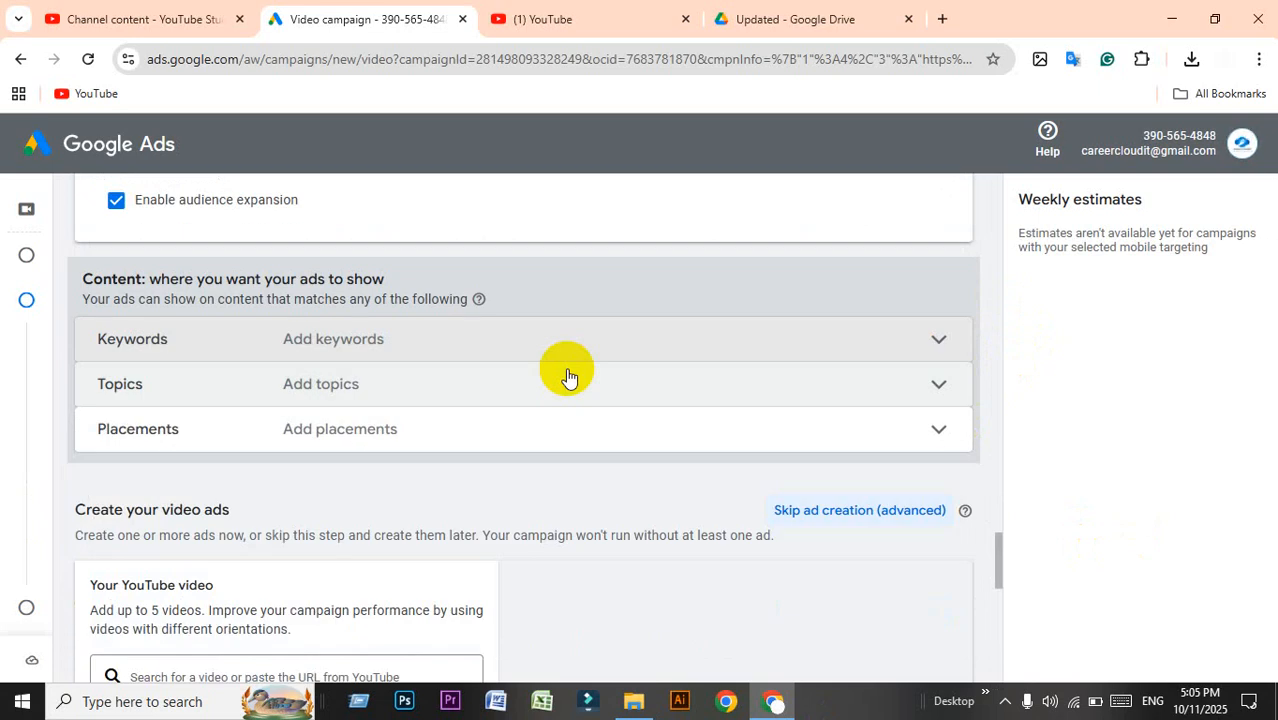
scroll(490, 405, "down", 1)
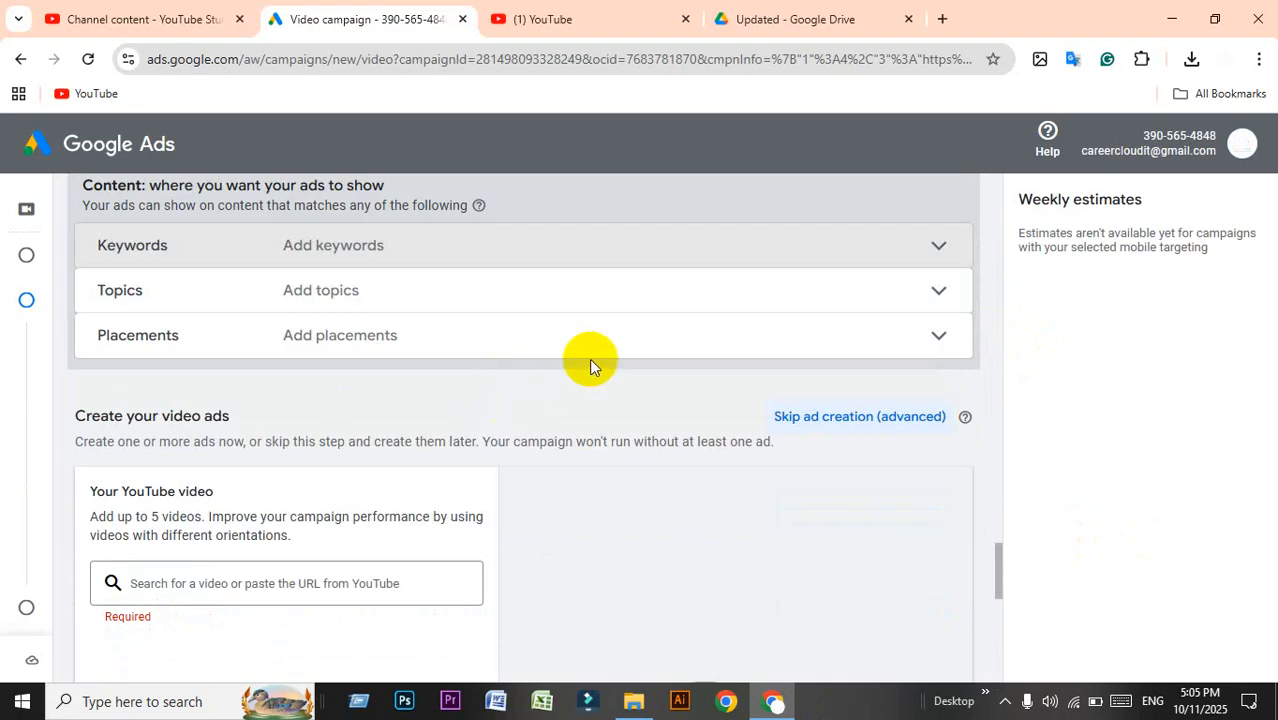
Switch to YouTube, search for "Tshirt", and look through the sponsored result and Shorts.
left_click(583, 19)
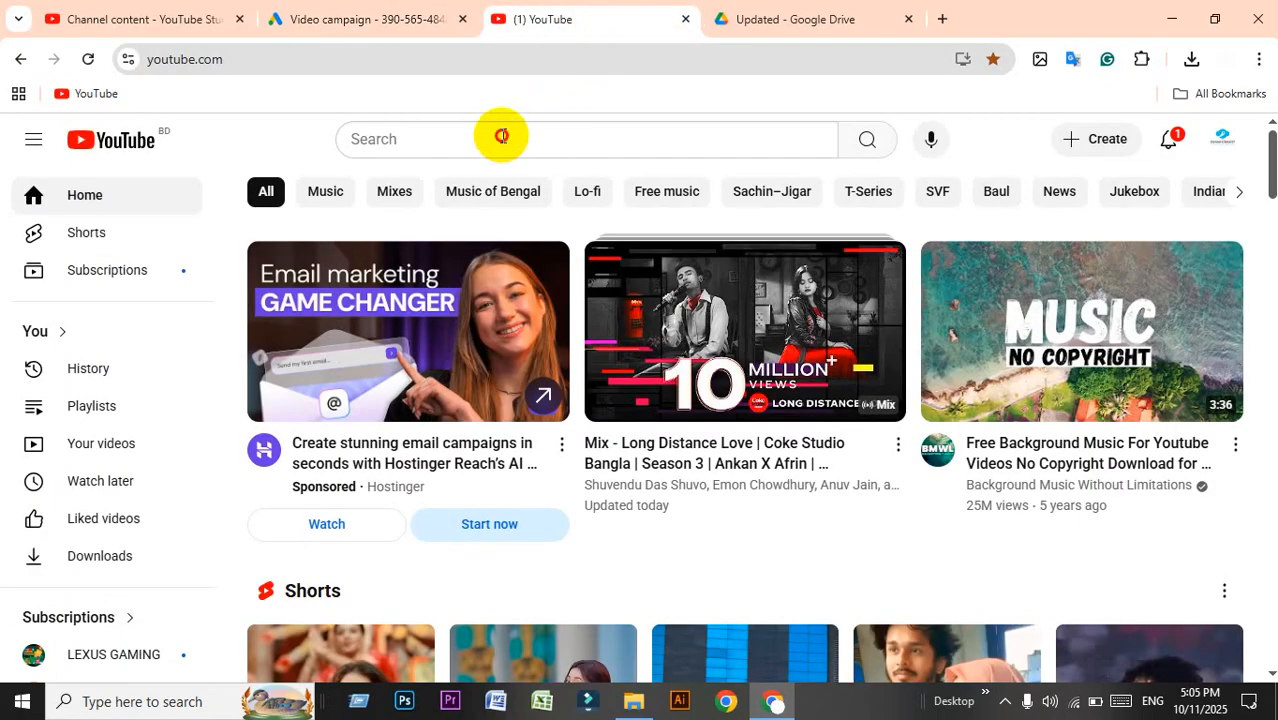
left_click(503, 137)
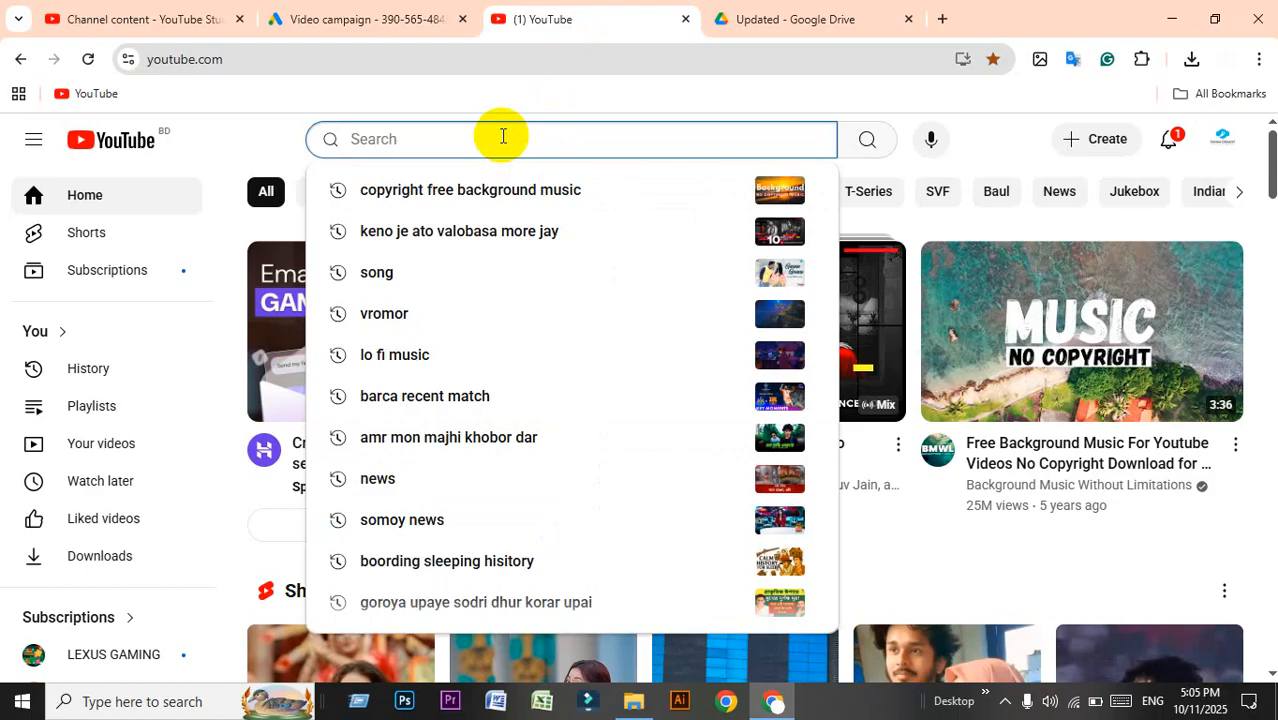
type("Tshirt")
key("Return")
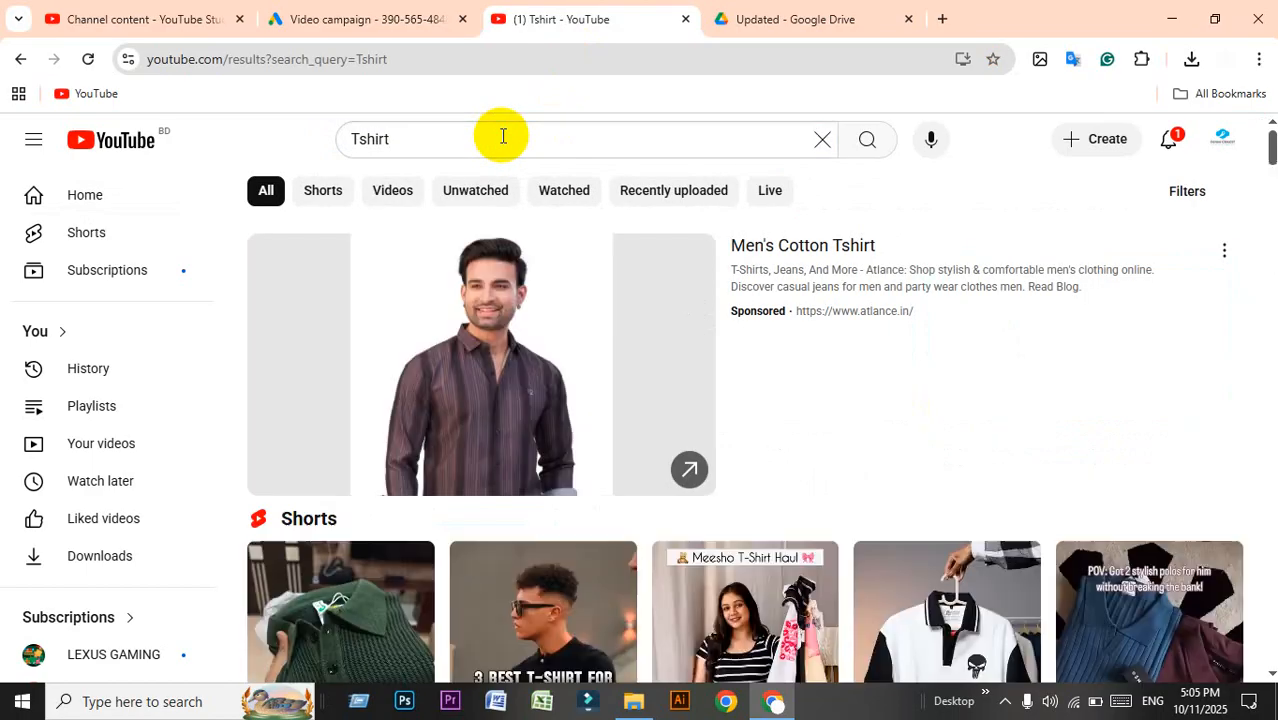
scroll(1095, 435, "down", 3)
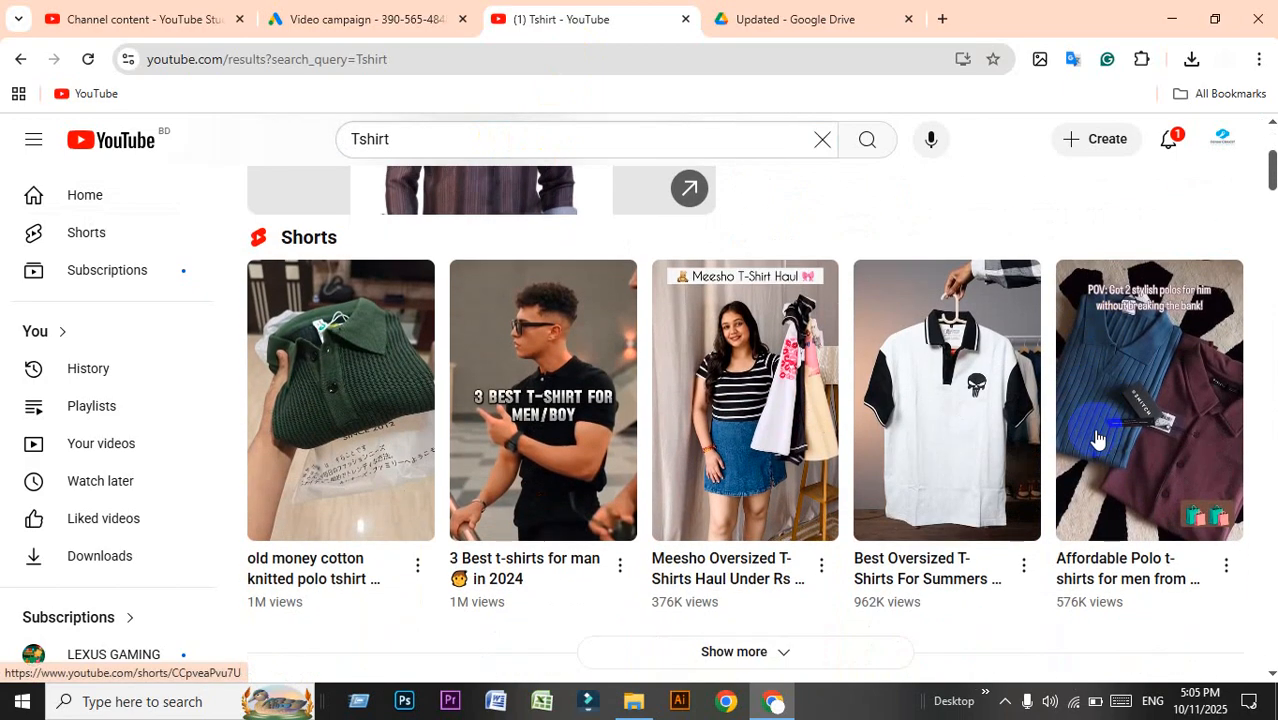
scroll(1095, 435, "up", 3)
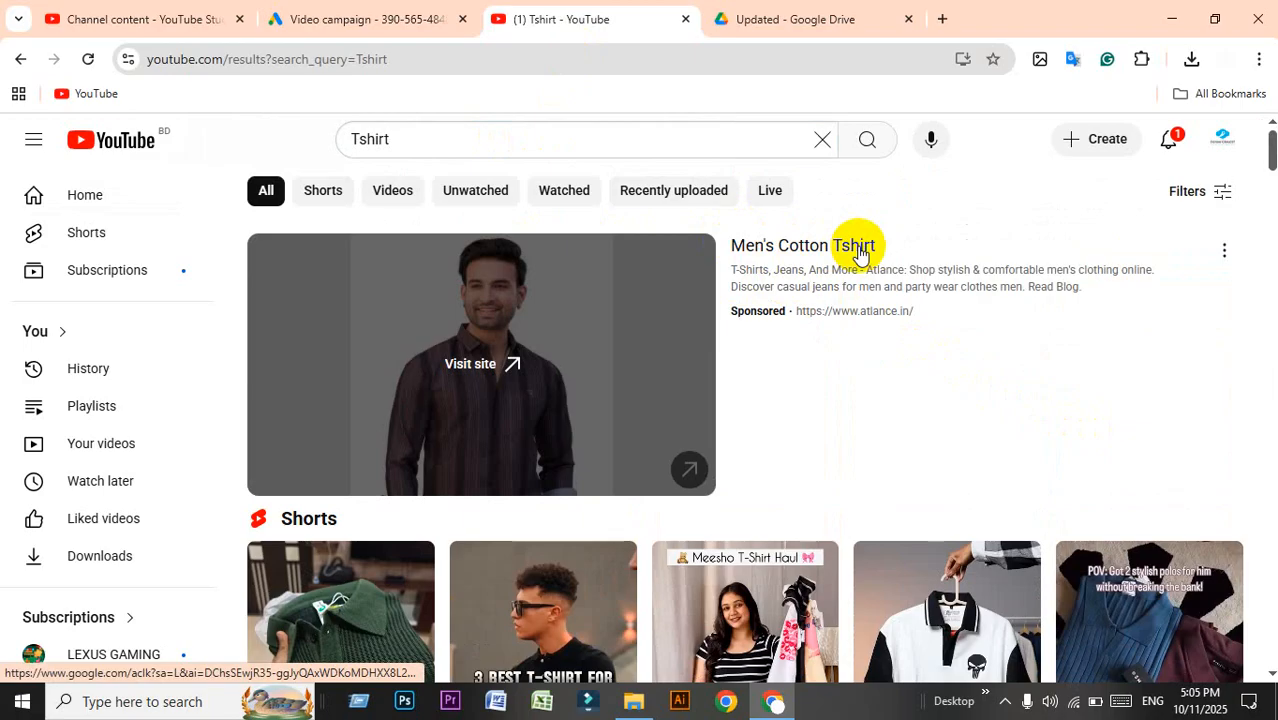
Capture the sponsored Men's Cotton Tshirt result, draw red arrows to its Sponsored label and website address, and discard the capture.
key("Print")
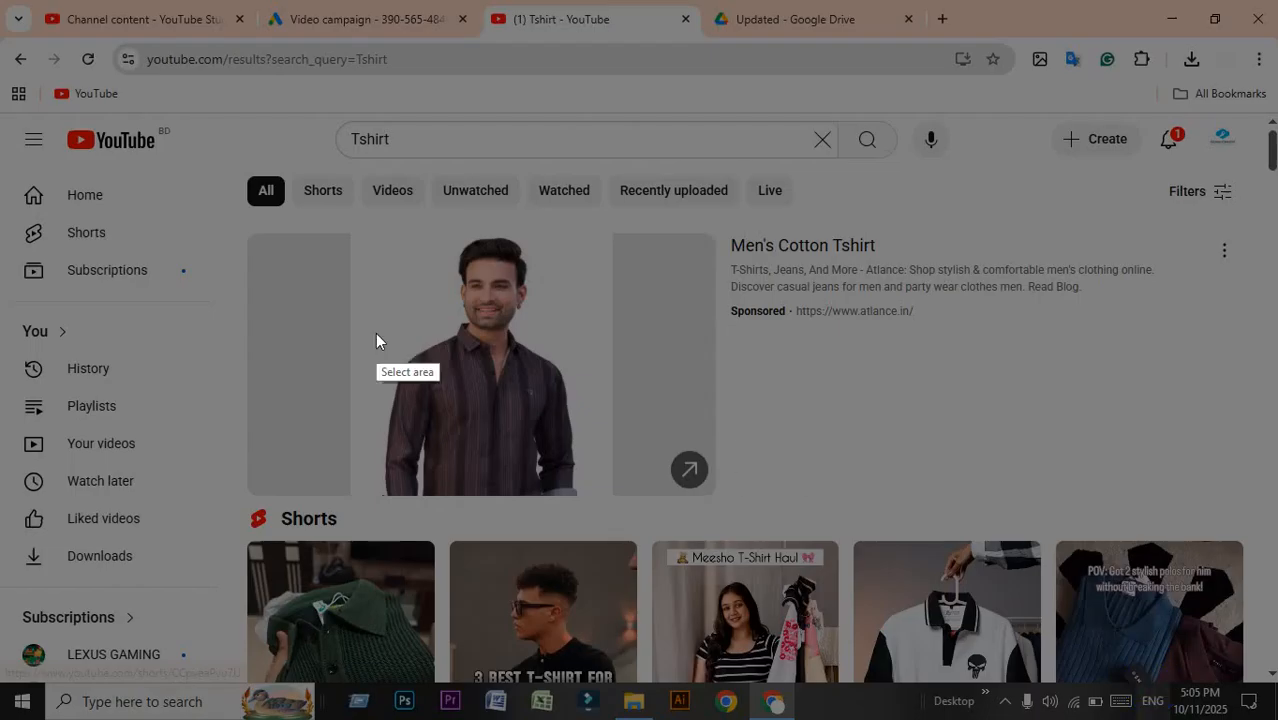
left_click_drag(194, 187, 1256, 535)
left_click(172, 410)
left_click_drag(791, 402, 773, 325)
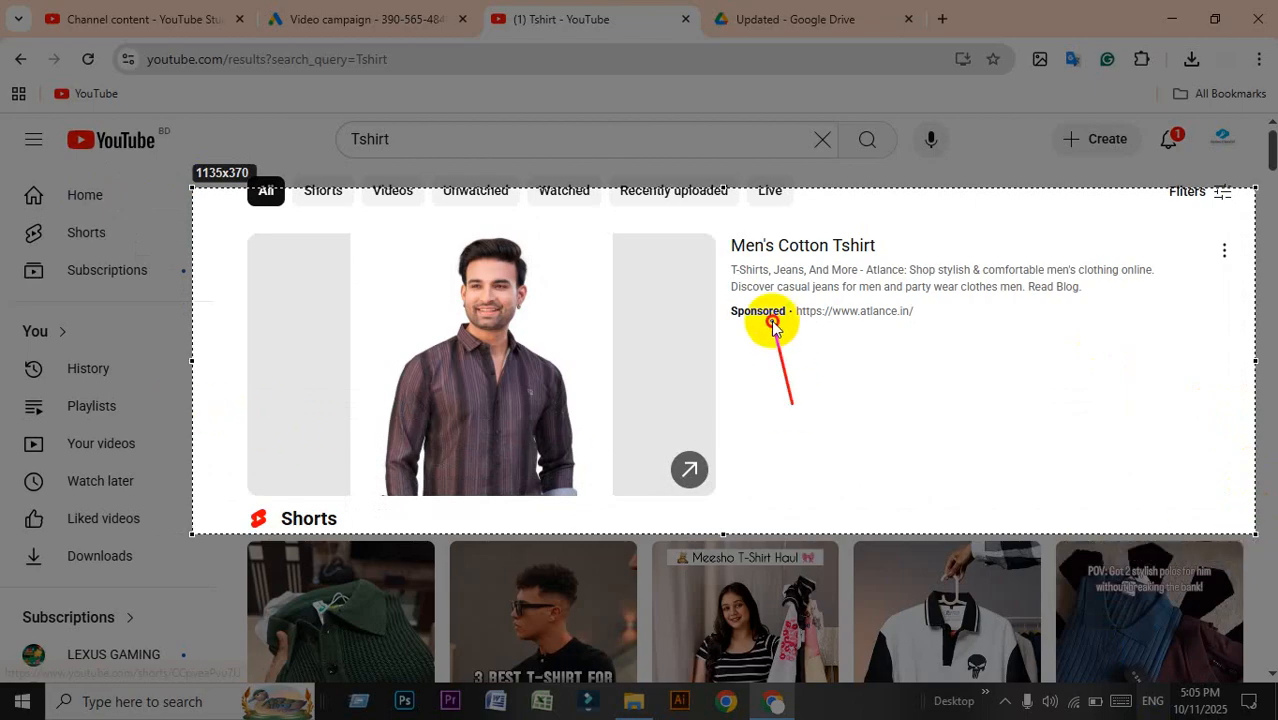
left_click_drag(847, 402, 856, 329)
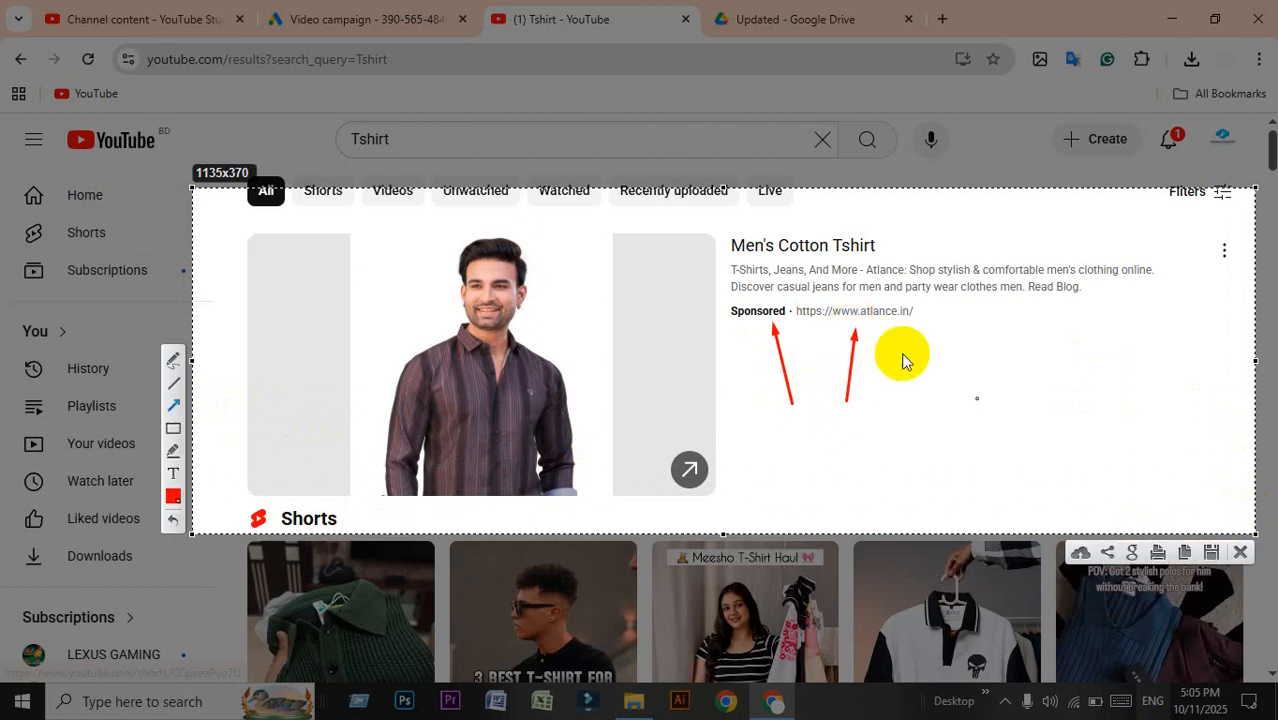
left_click(1206, 556)
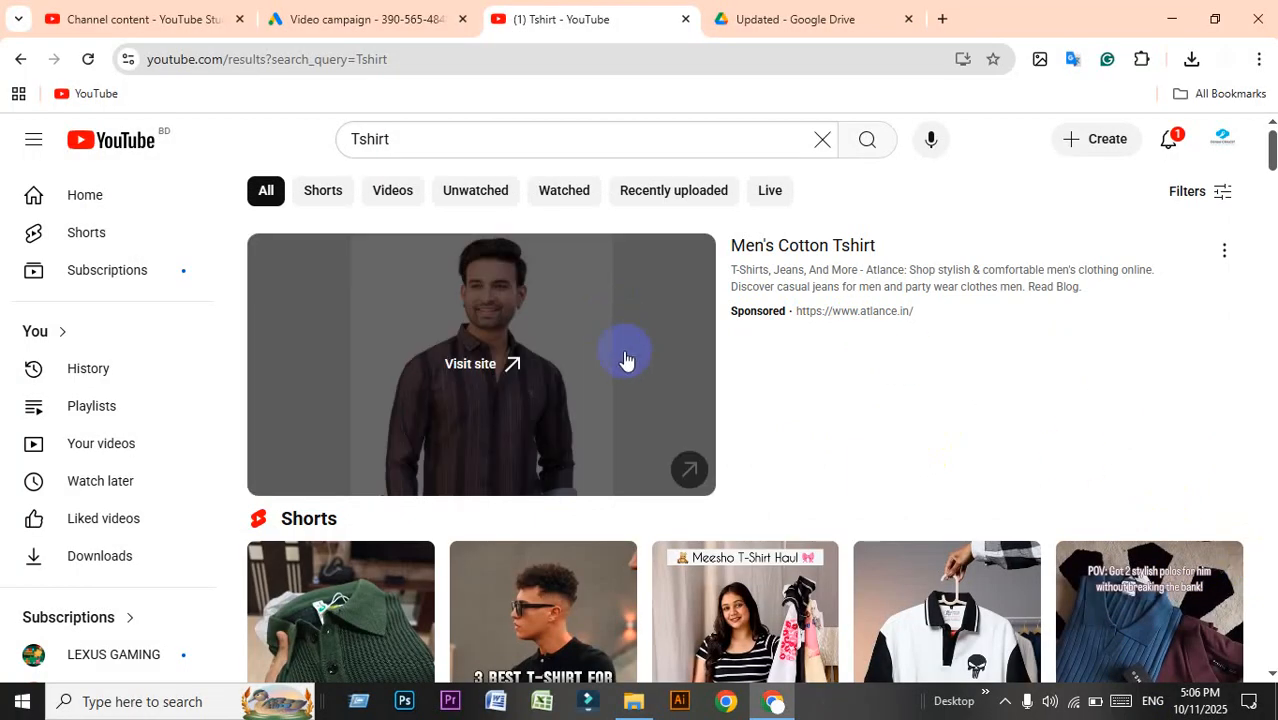
Visit the advertiser's site from the sponsored Men's Cotton Tshirt ad, return to the YouTube results, and highlight the search term.
left_click(488, 363)
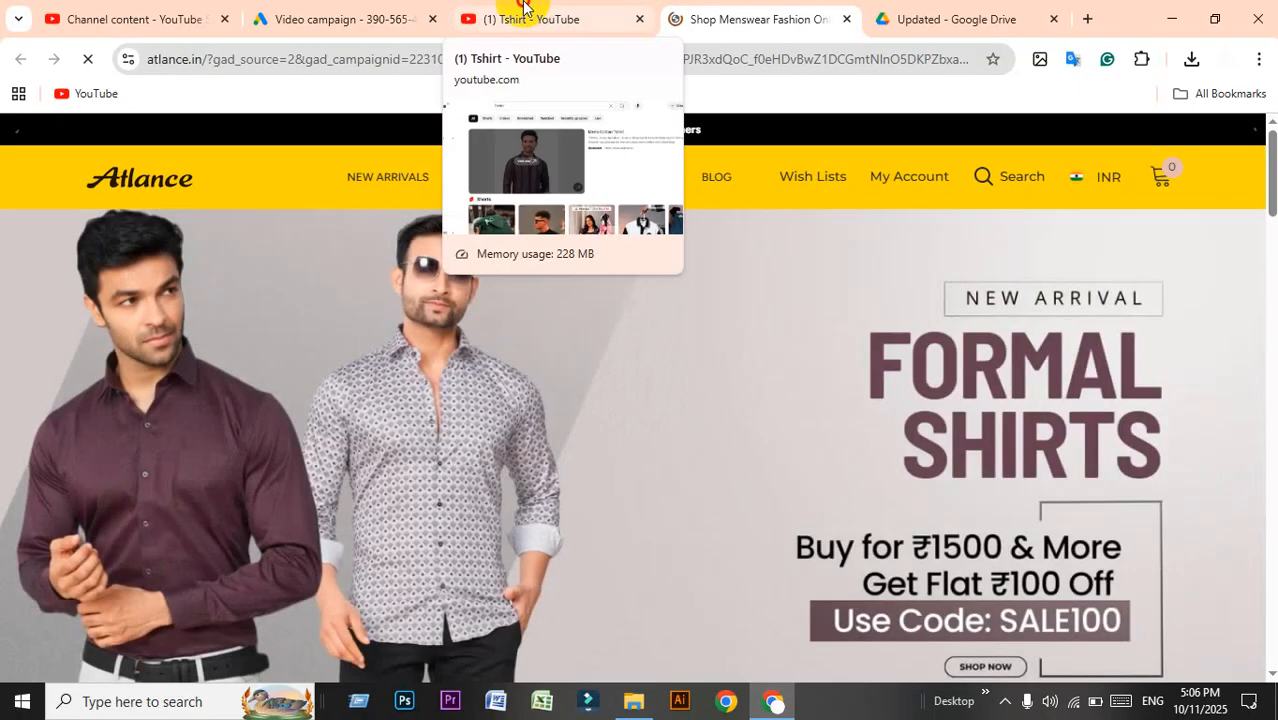
left_click(523, 14)
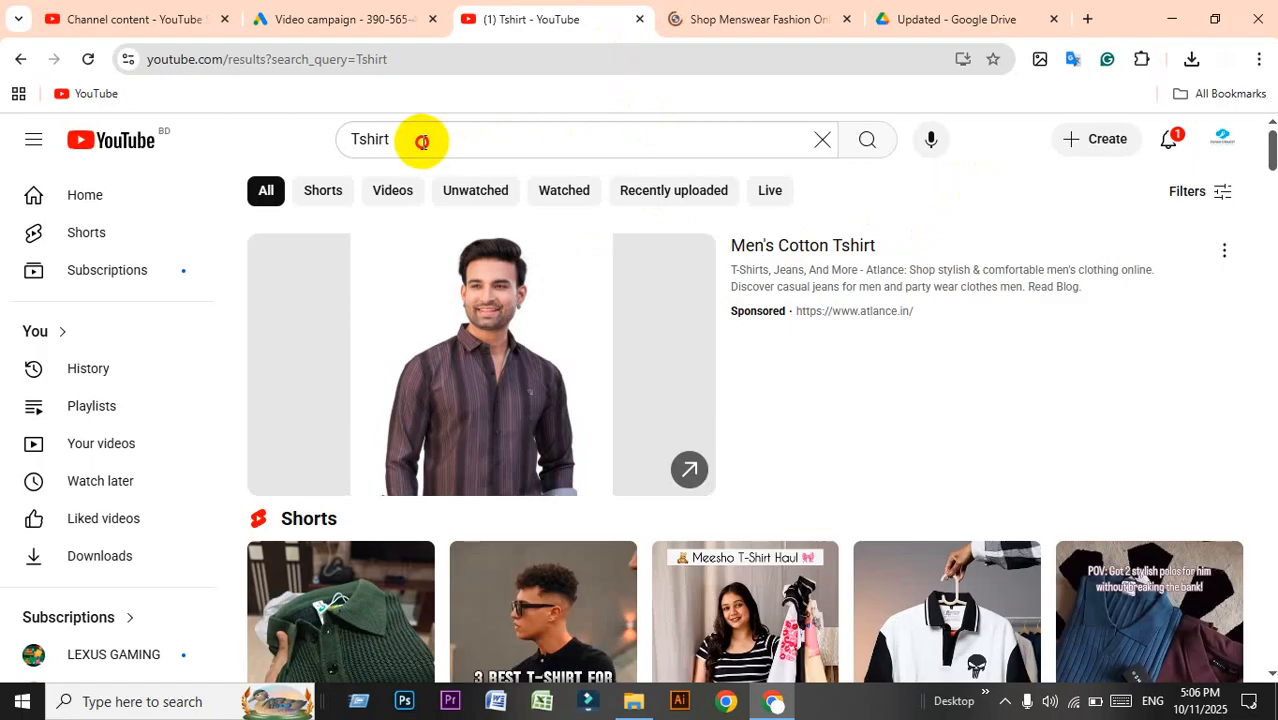
left_click(335, 139)
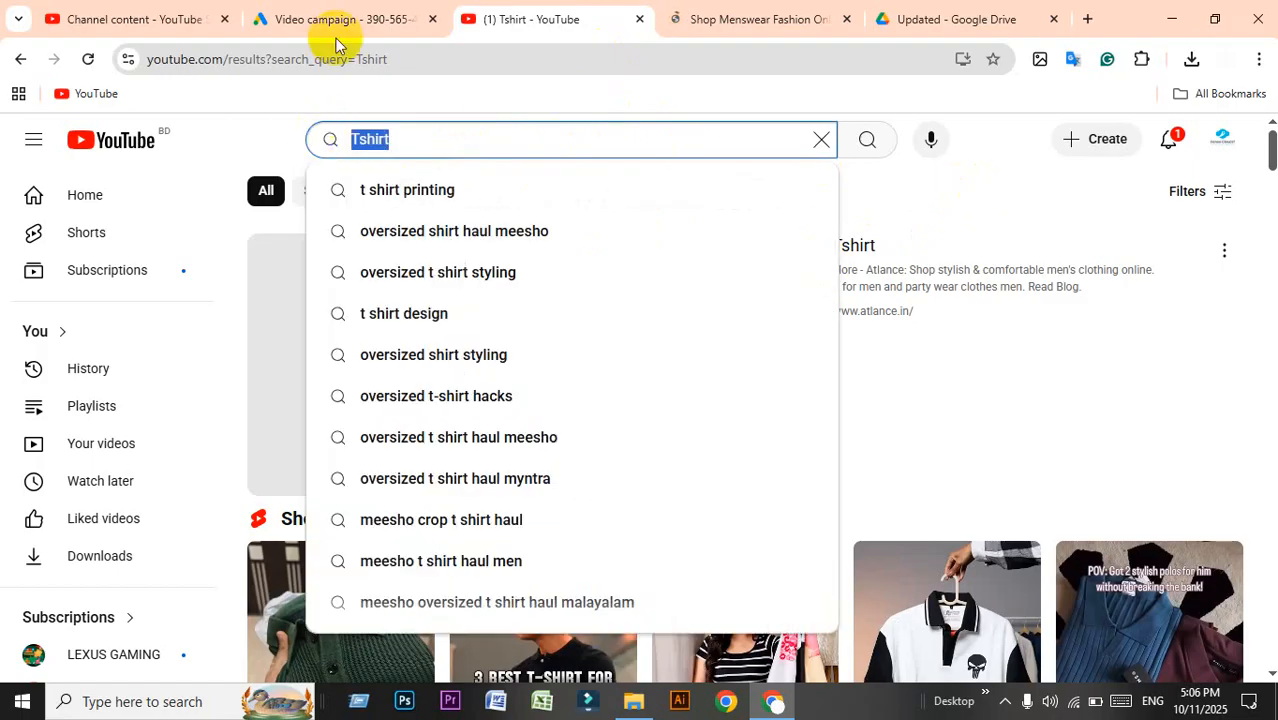
left_click(340, 16)
left_click(520, 19)
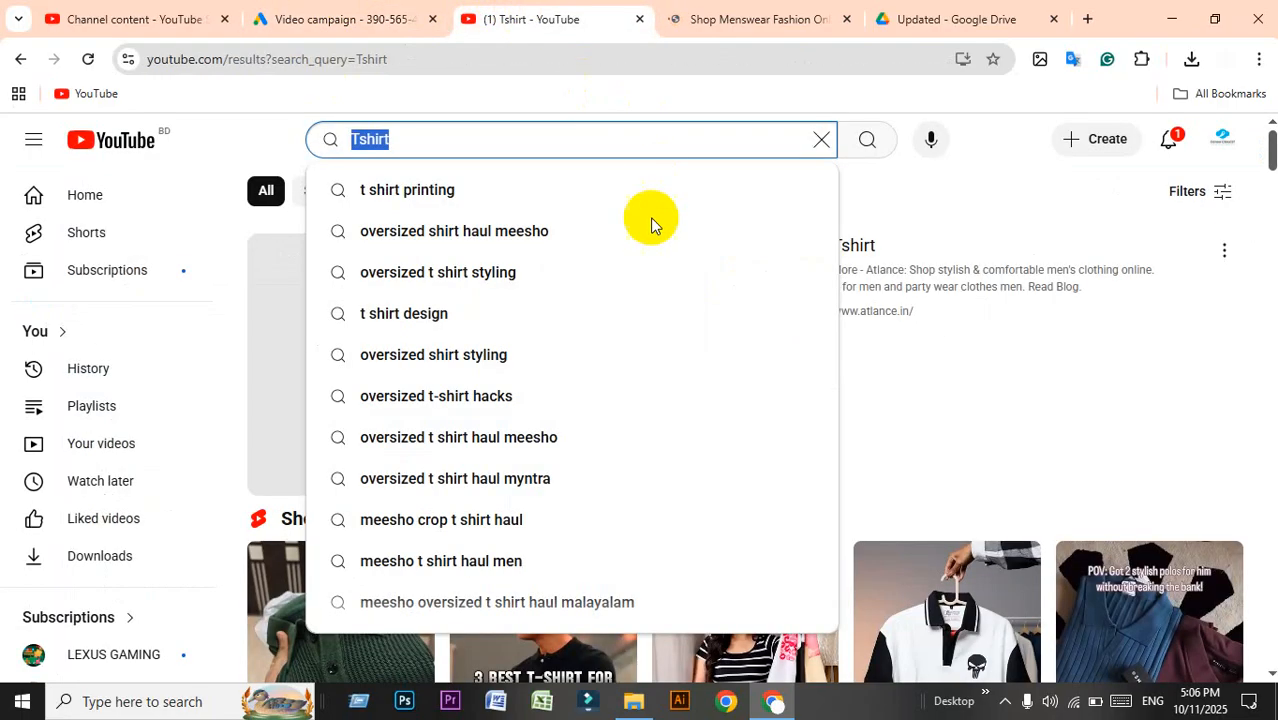
left_click(257, 137)
Return to the Google Ads campaign, expand the Keywords section, and enter "digital marekting" as a keyword.
left_click(333, 12)
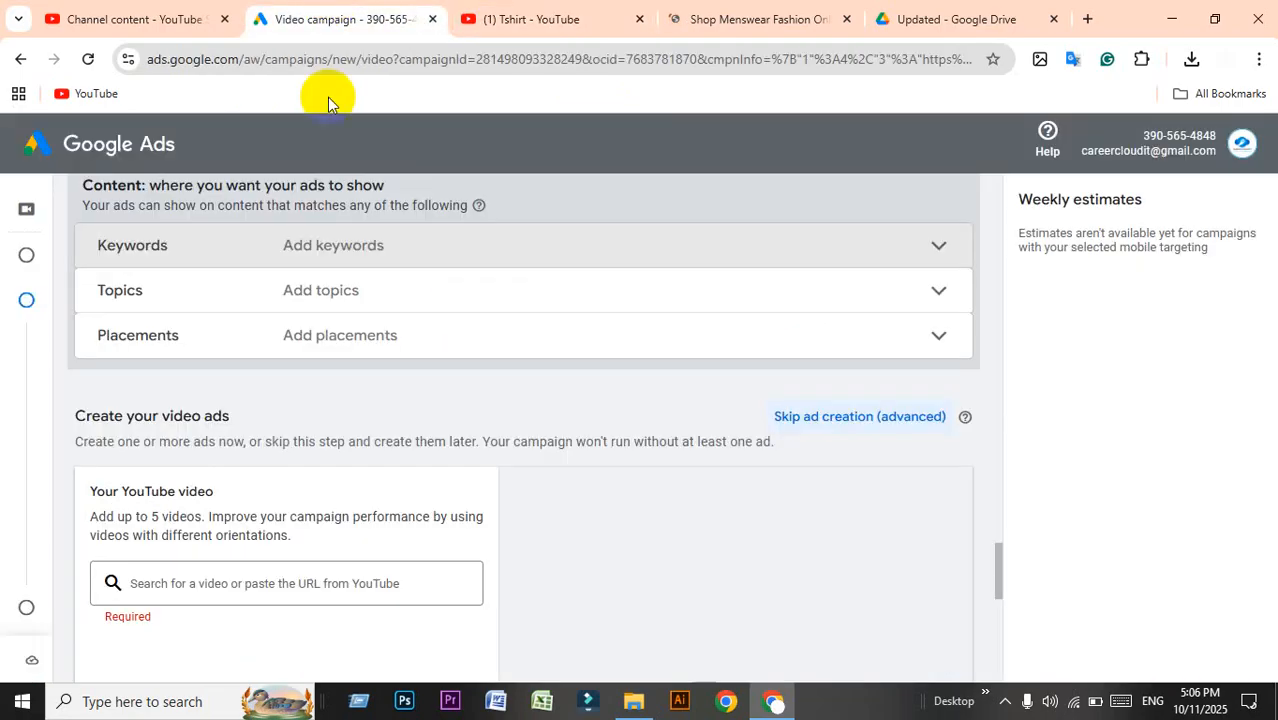
scroll(422, 337, "up", 2)
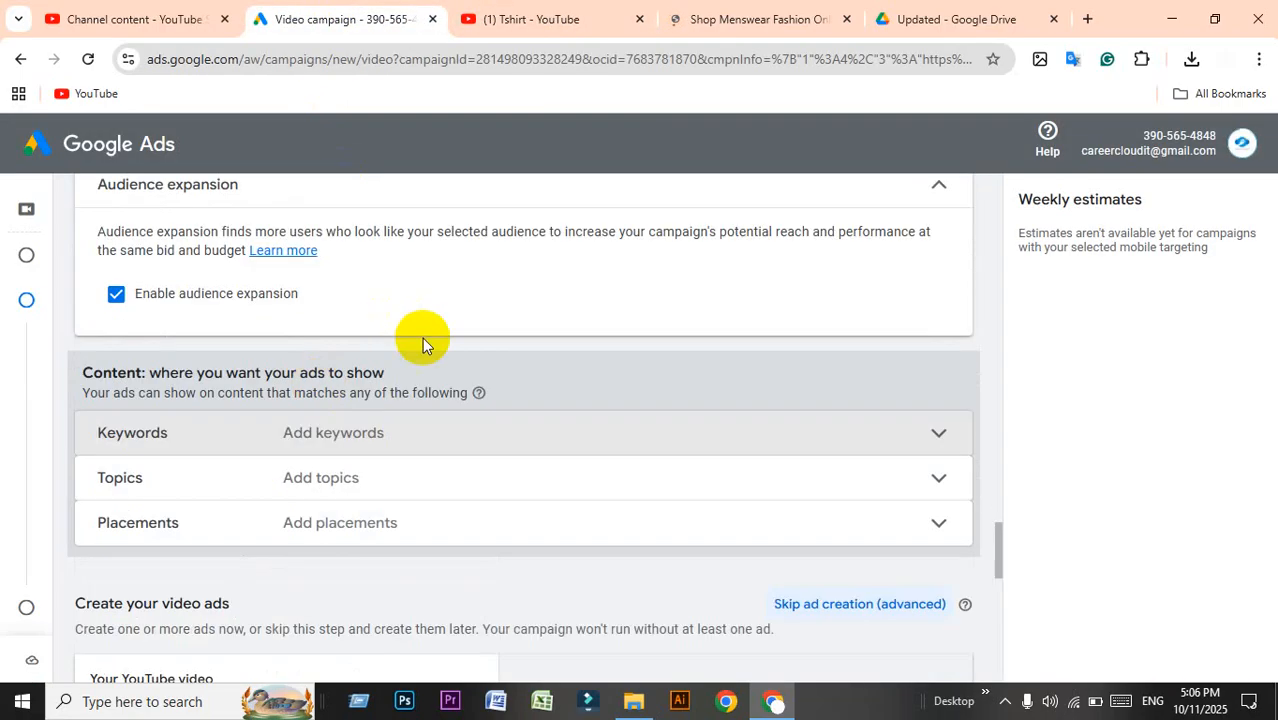
left_click(370, 450)
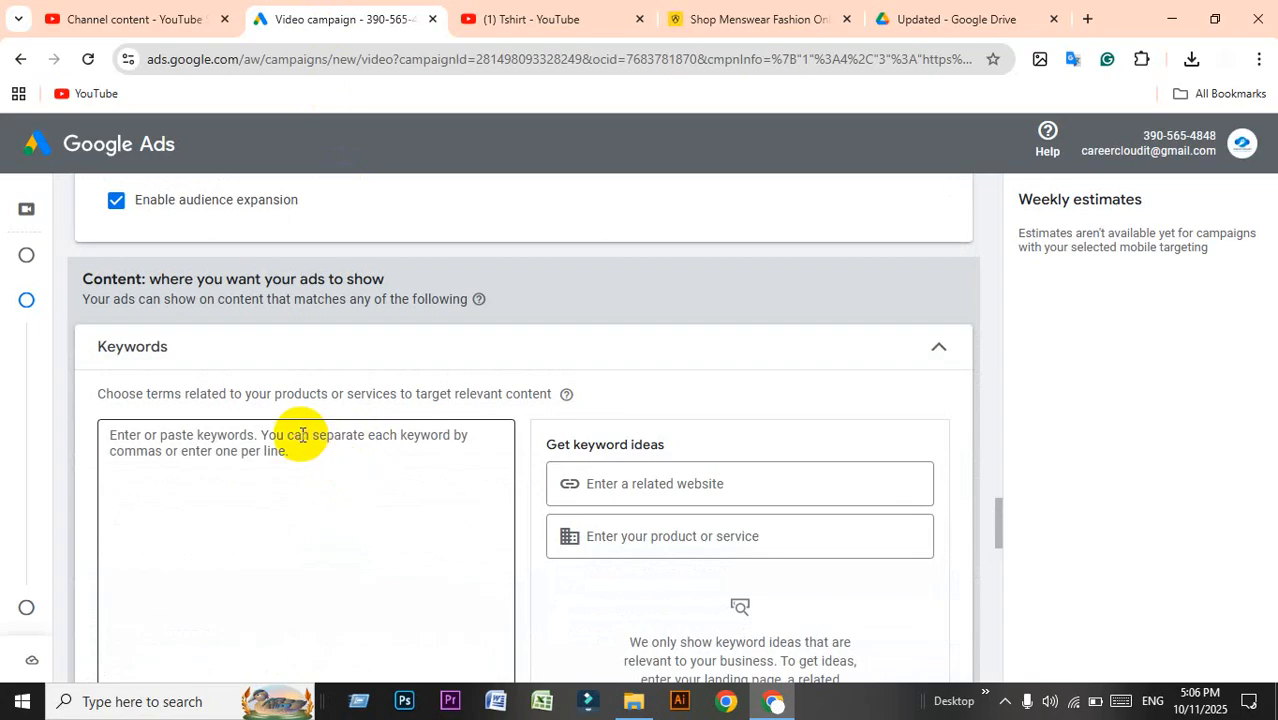
type("digital marekting")
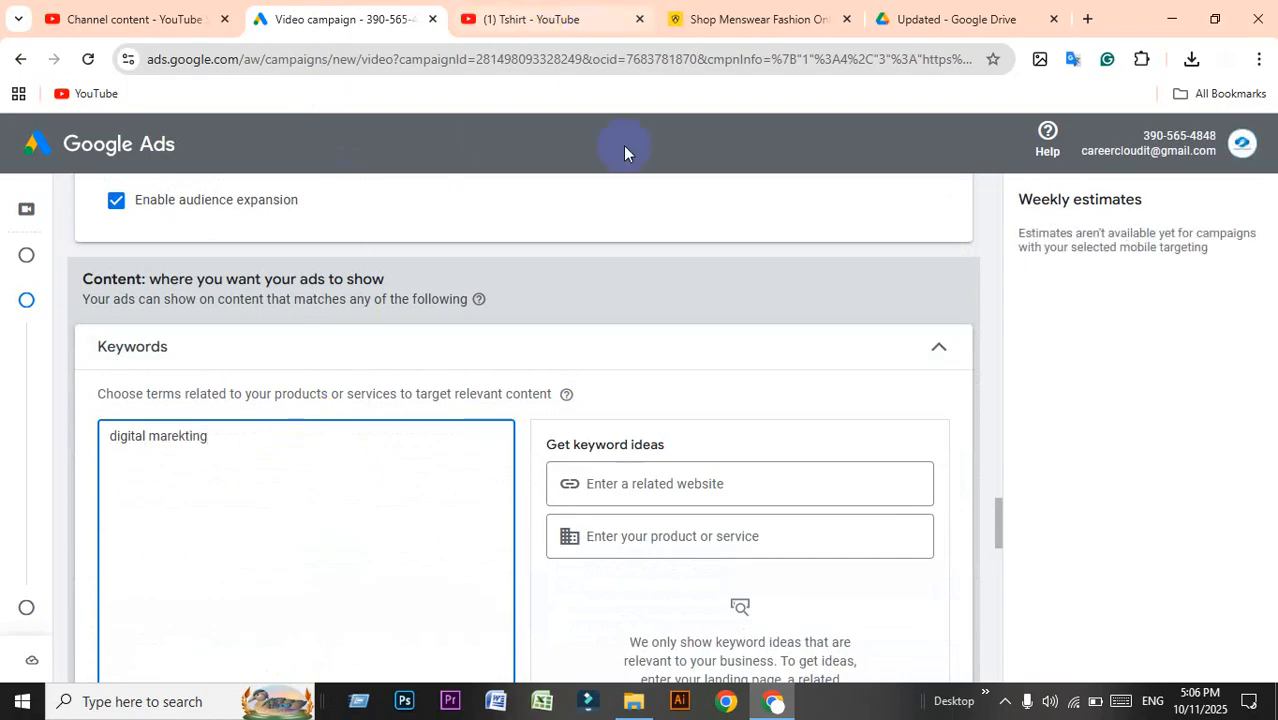
Compare the entered keyword with the YouTube Tshirt search results and highlight the keyword in the campaign.
left_click(530, 19)
left_click(372, 19)
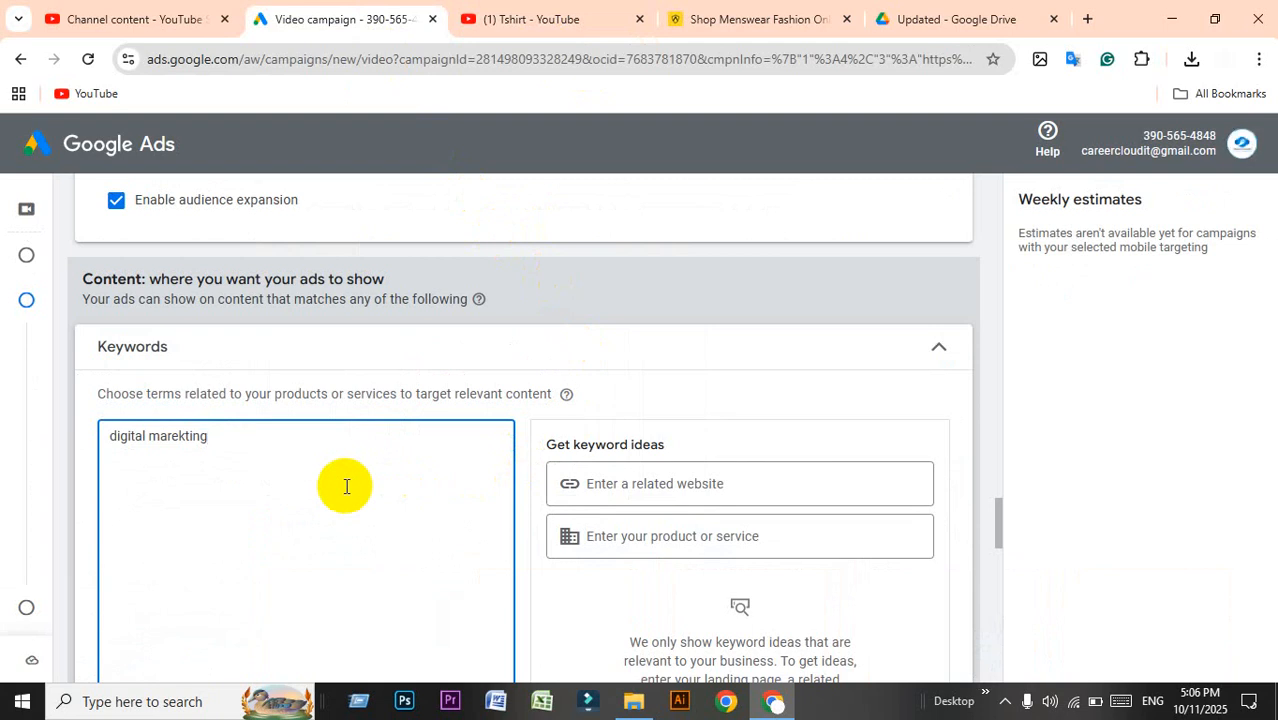
left_click(492, 18)
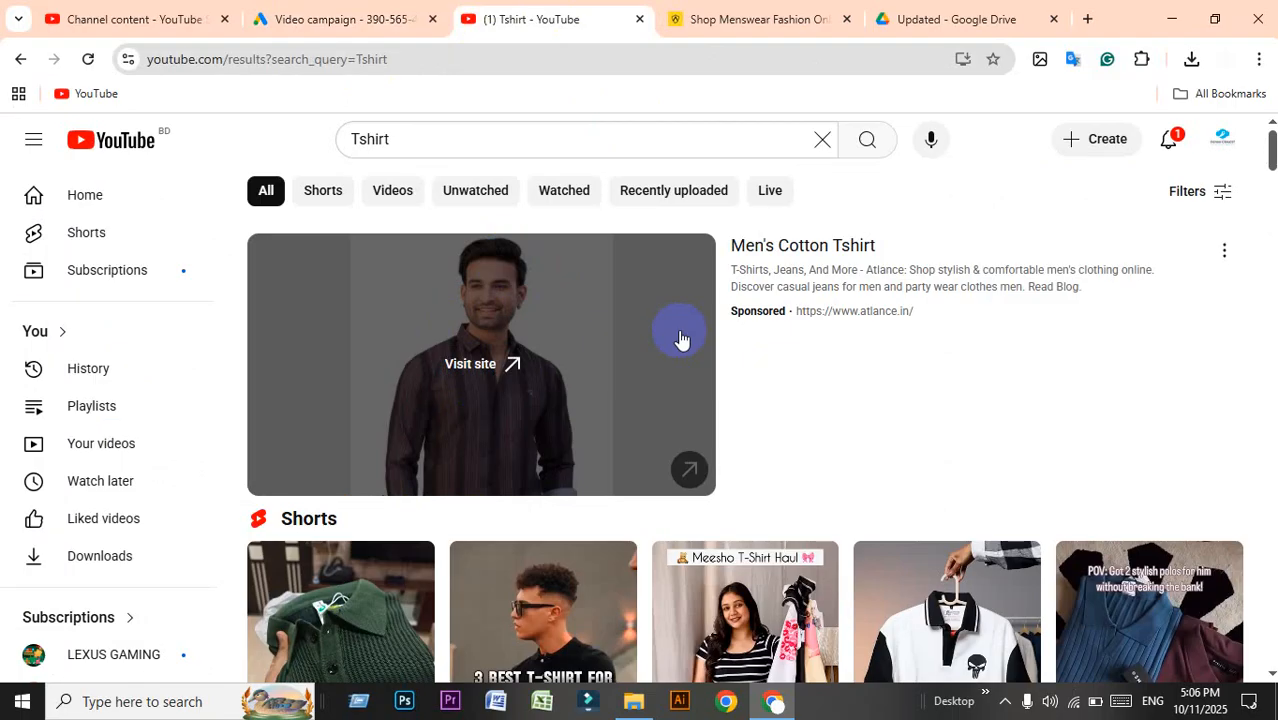
left_click(340, 19)
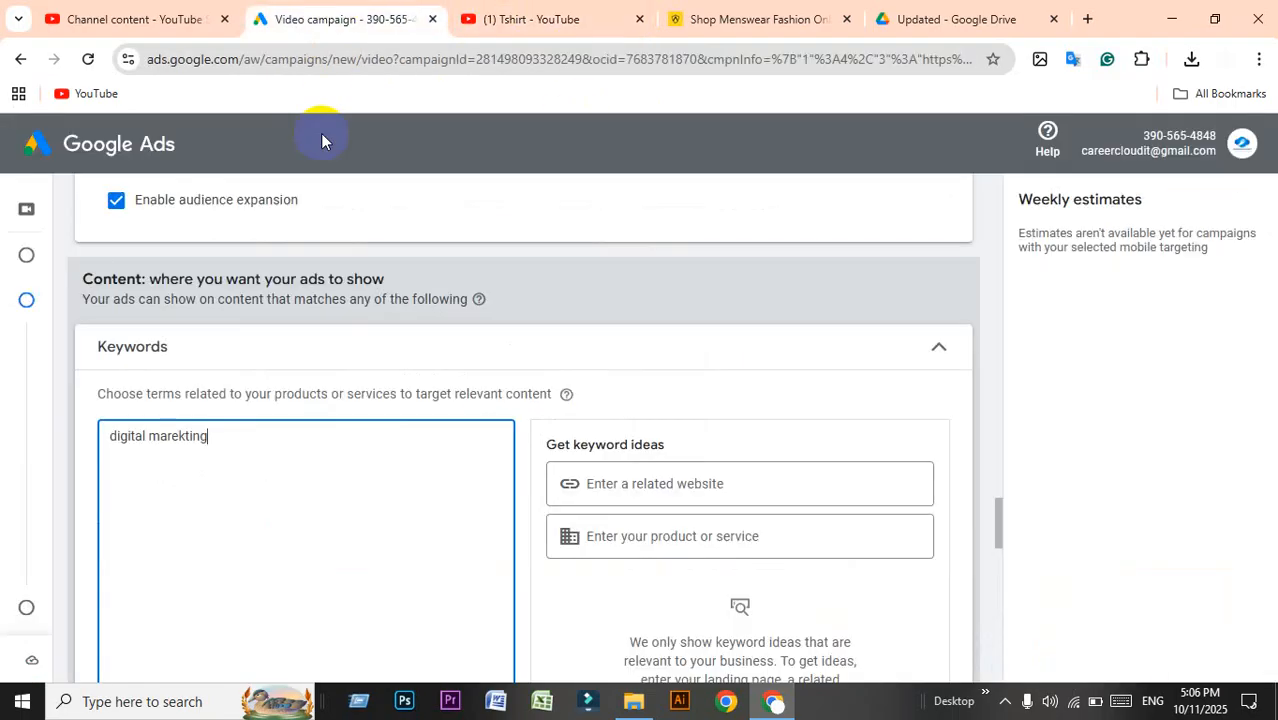
left_click_drag(236, 436, 74, 412)
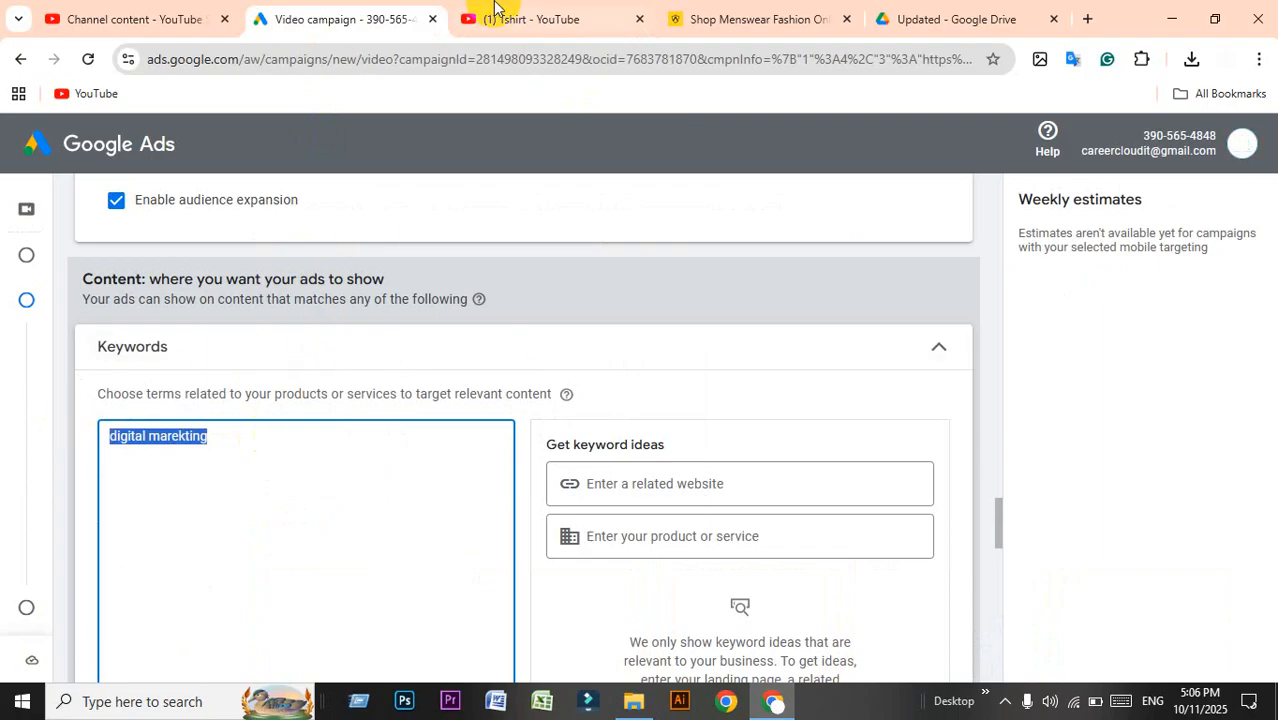
Switch to the YouTube results and search for "digital marekting" in place of Tshirt.
left_click(502, 10)
double_click(372, 137)
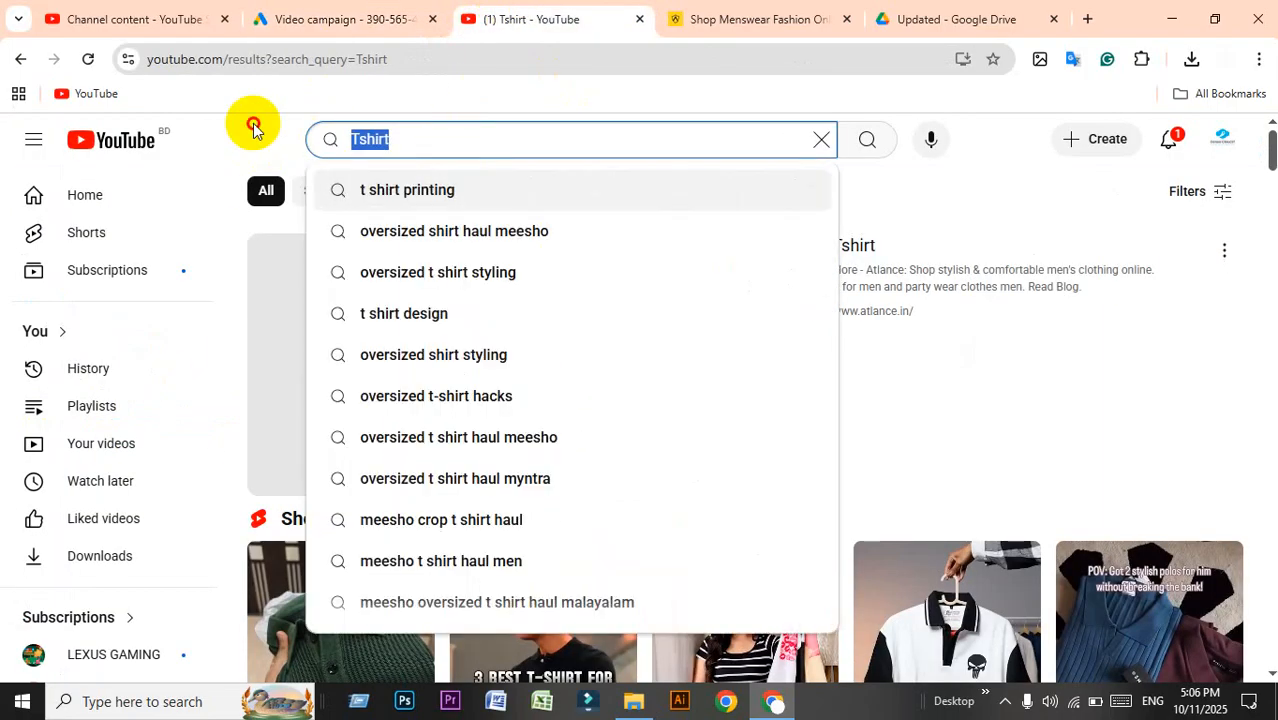
type("digital mar")
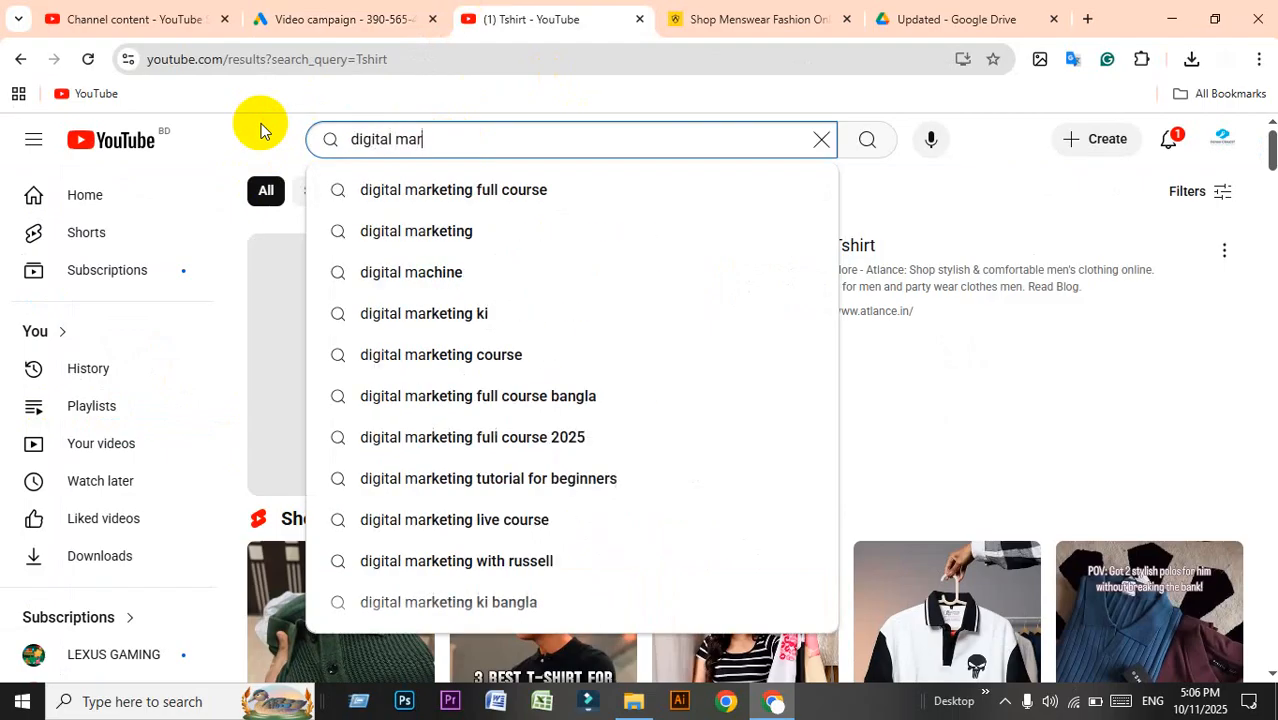
type("ekting")
key("Return")
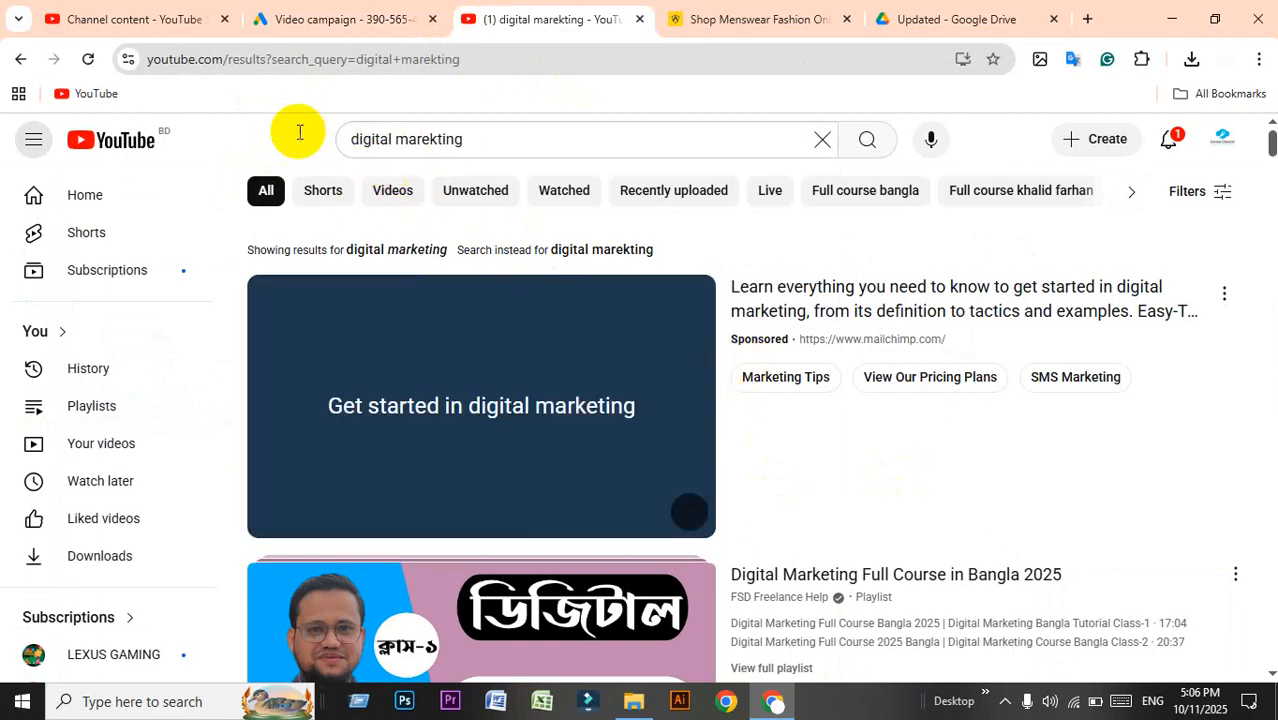
Frame the first sponsored digital marketing result in a screen capture and discard the capture.
key("Print")
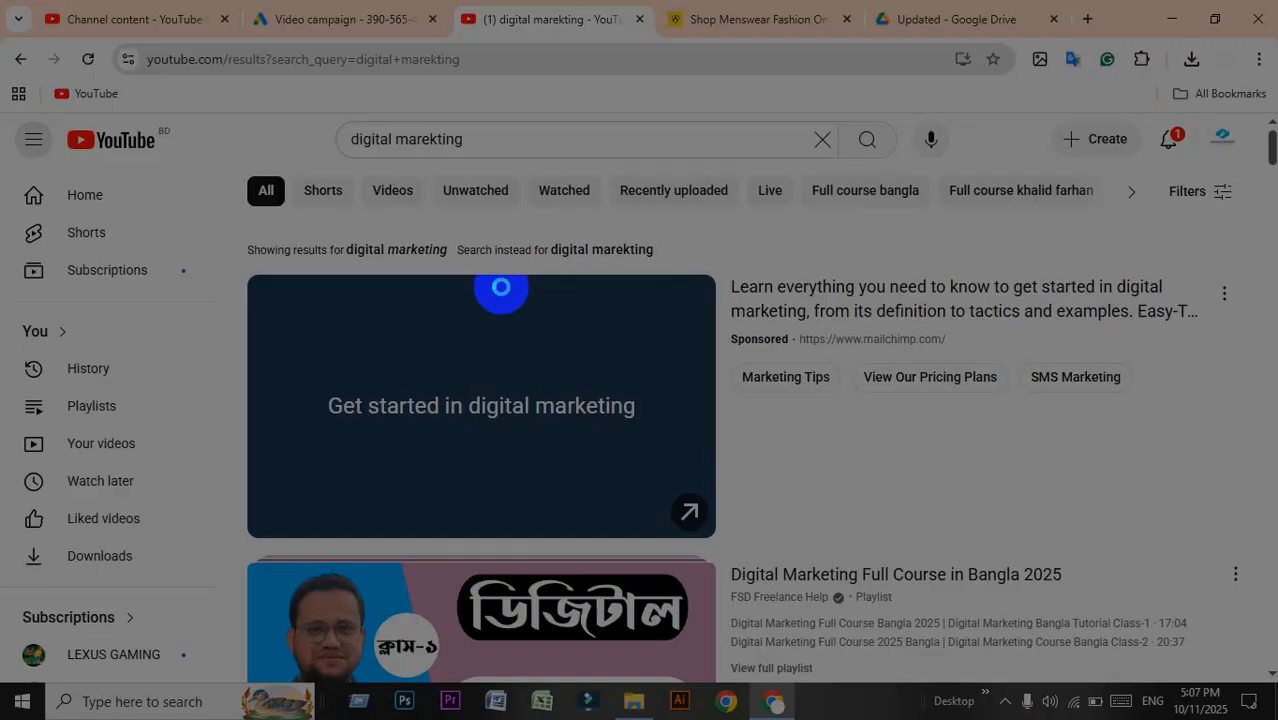
left_click_drag(193, 211, 1246, 539)
left_click(1233, 558)
Examine the digital marketing search results for sponsored placements among the videos, playlists and Shorts.
scroll(622, 442, "down", 7)
scroll(372, 350, "down", 2)
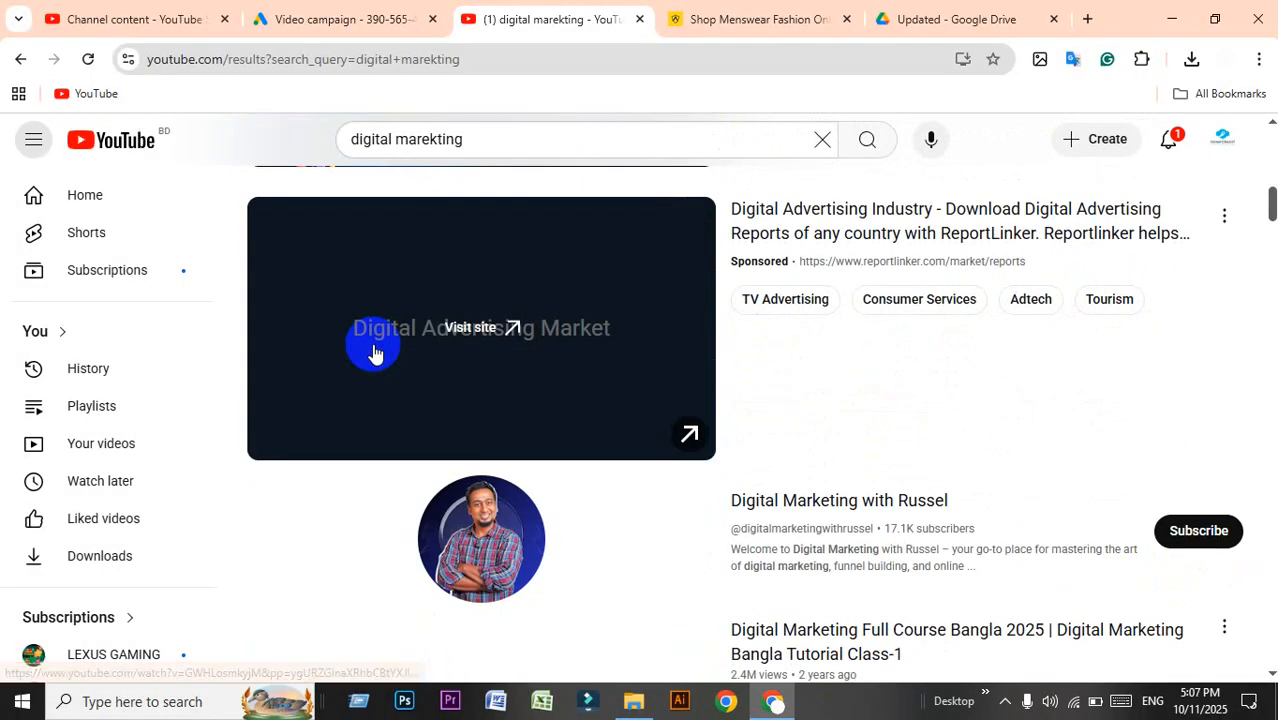
scroll(550, 345, "down", 8)
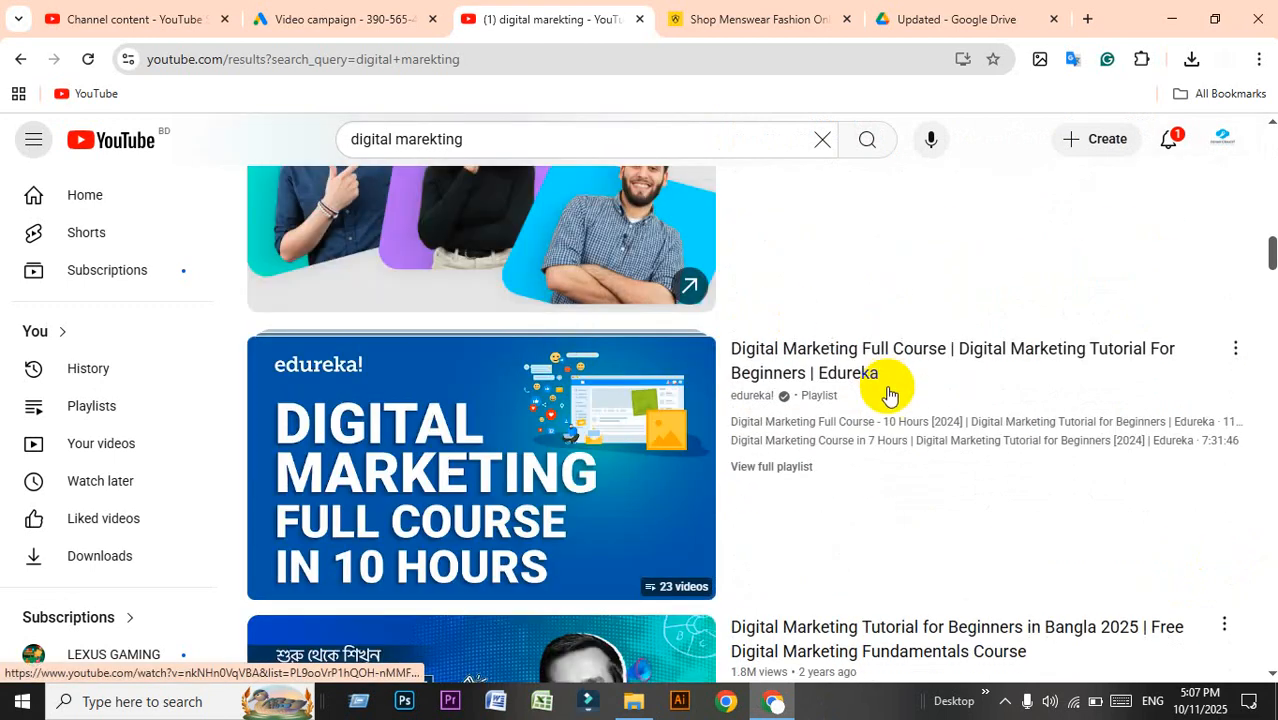
scroll(887, 391, "down", 7)
scroll(700, 420, "up", 2)
scroll(714, 441, "down", 12)
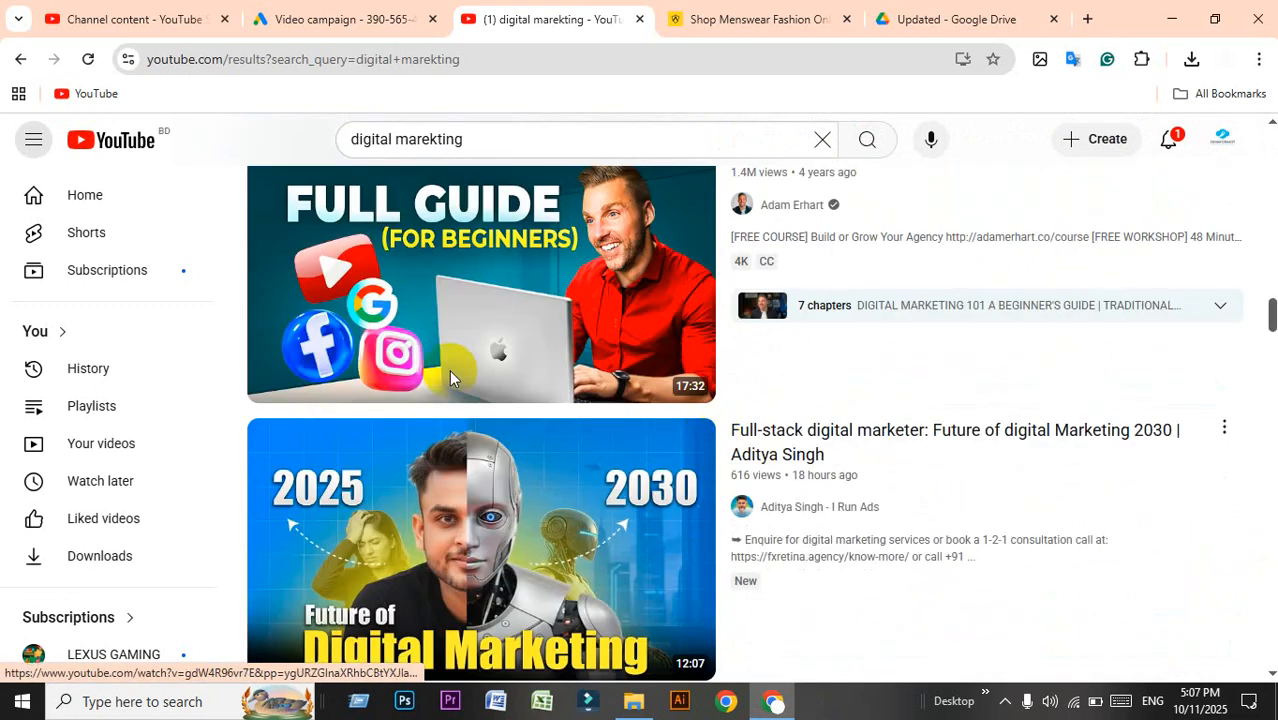
scroll(826, 410, "up", 5)
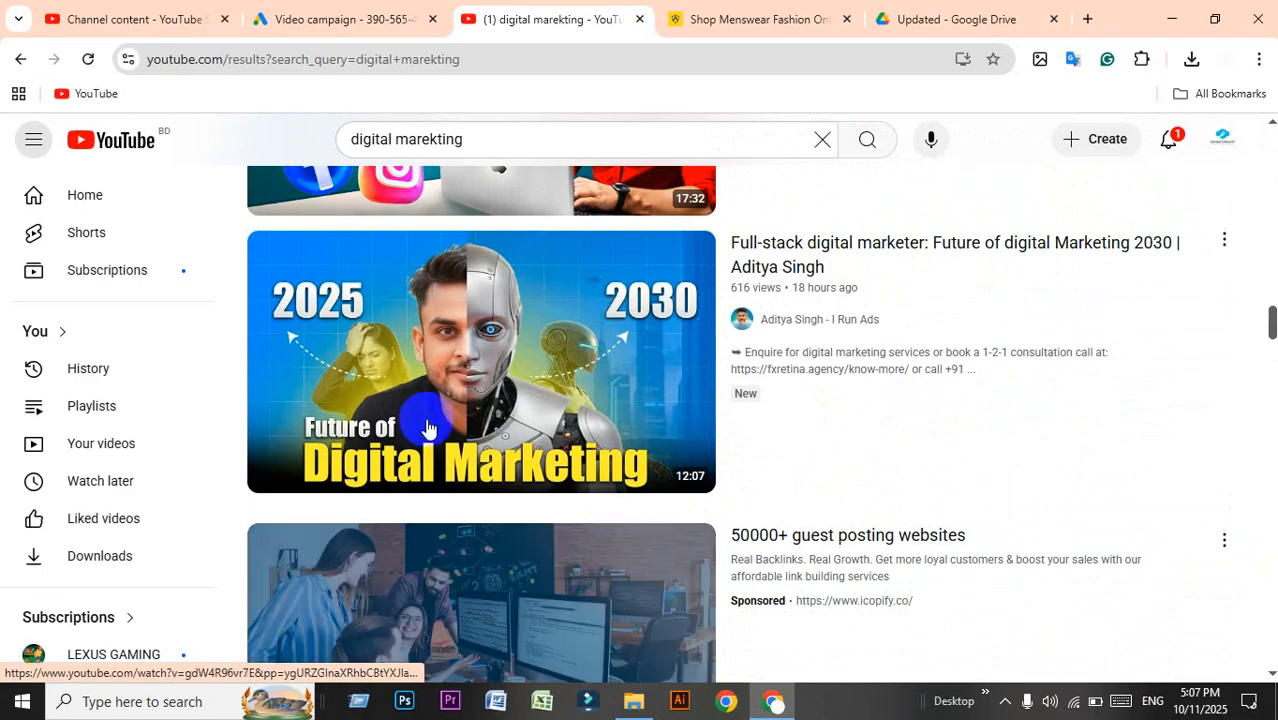
scroll(442, 408, "down", 3)
scroll(790, 505, "down", 6)
scroll(789, 505, "down", 5)
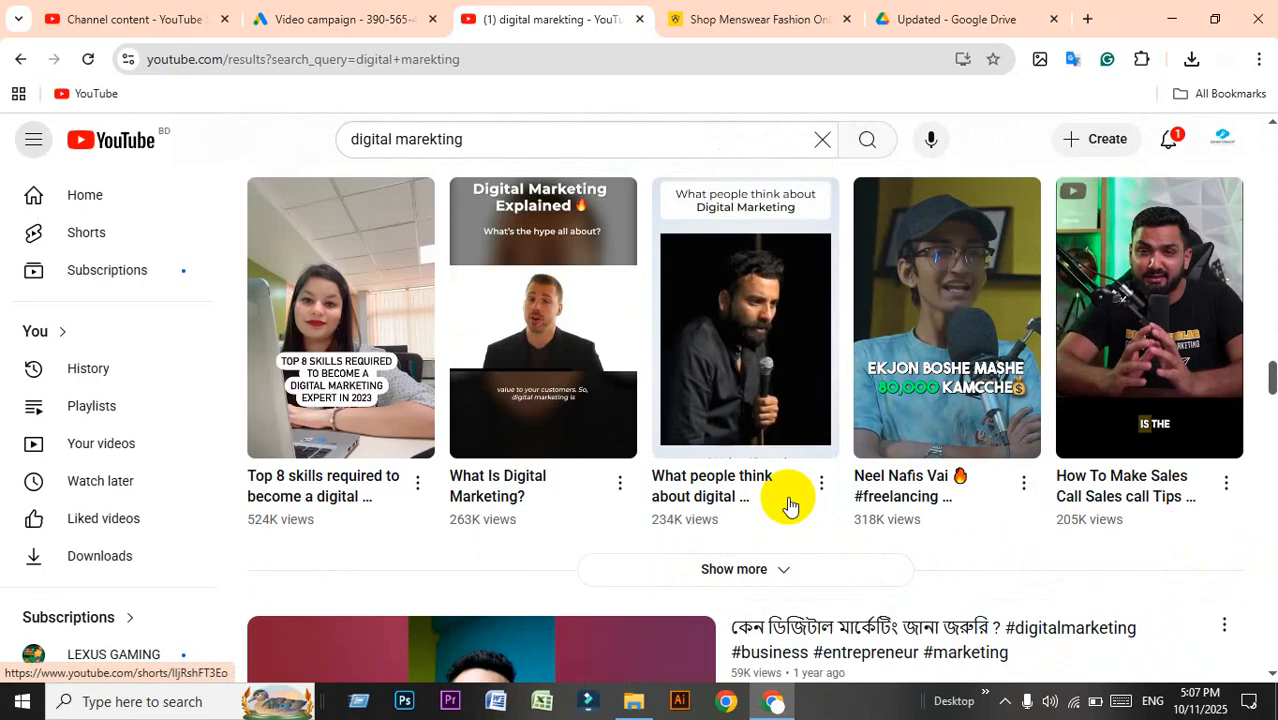
scroll(414, 348, "up", 10)
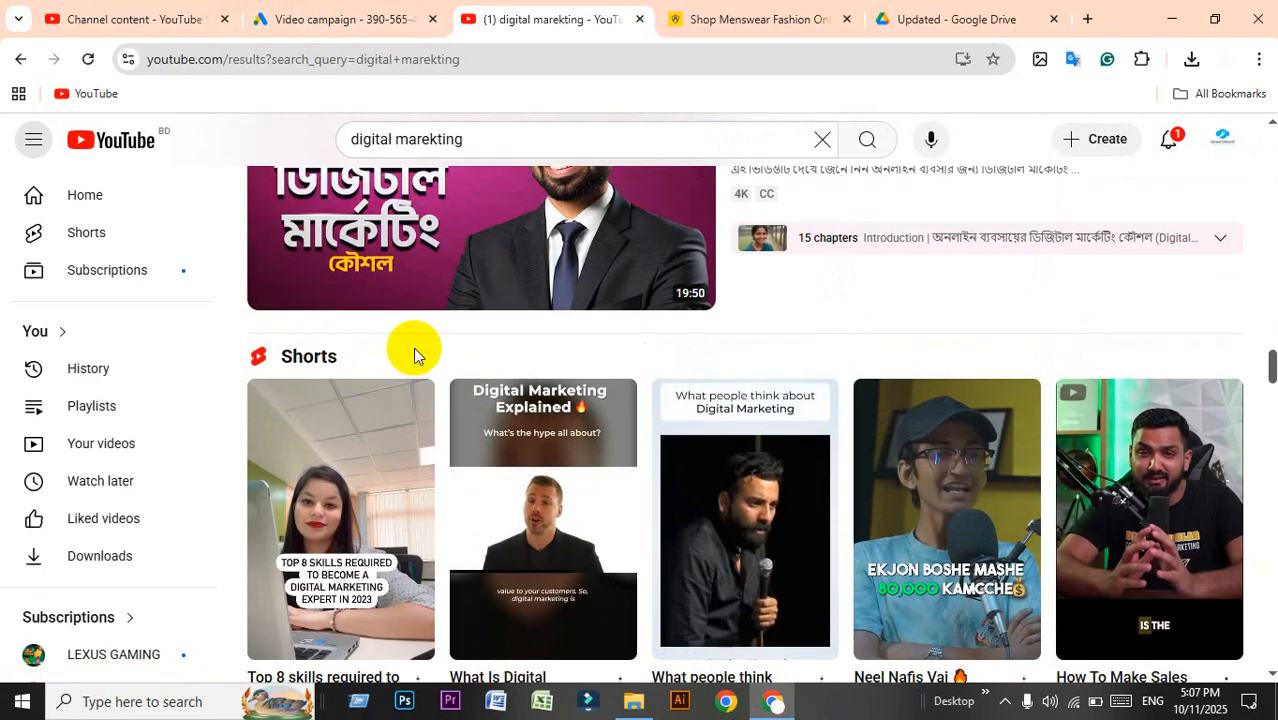
scroll(648, 428, "down", 6)
scroll(648, 428, "up", 6)
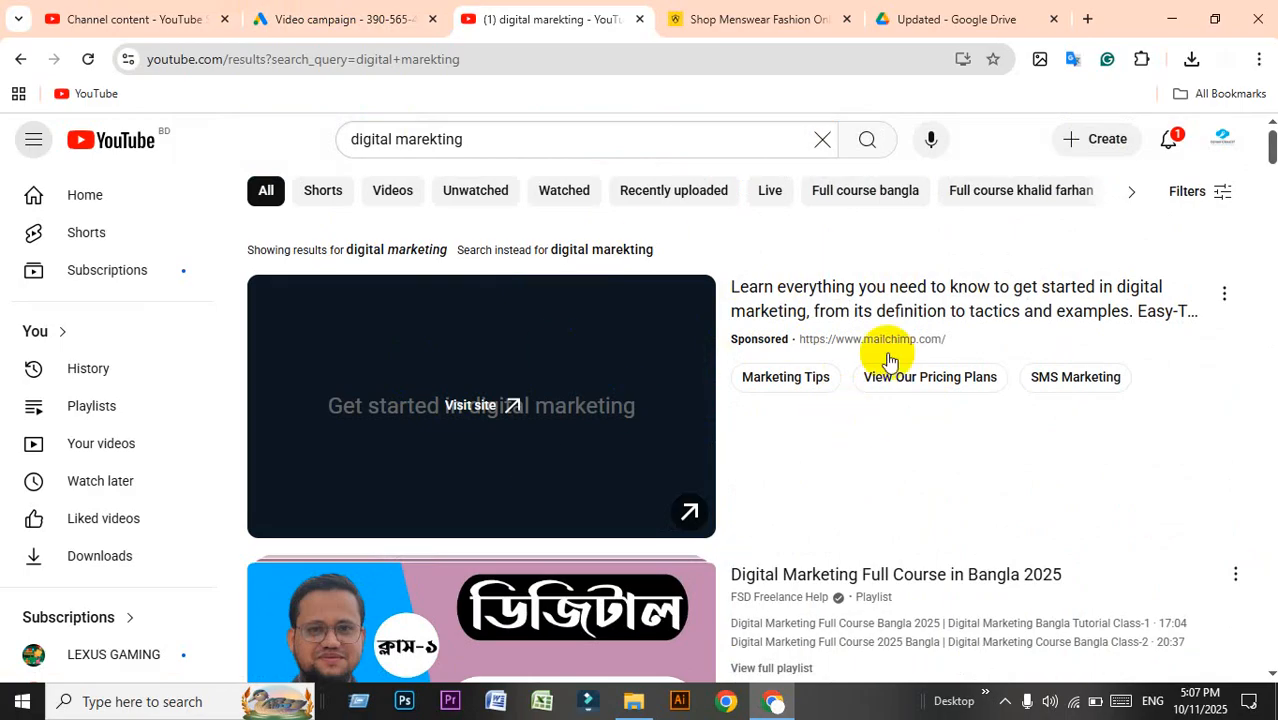
scroll(489, 470, "down", 10)
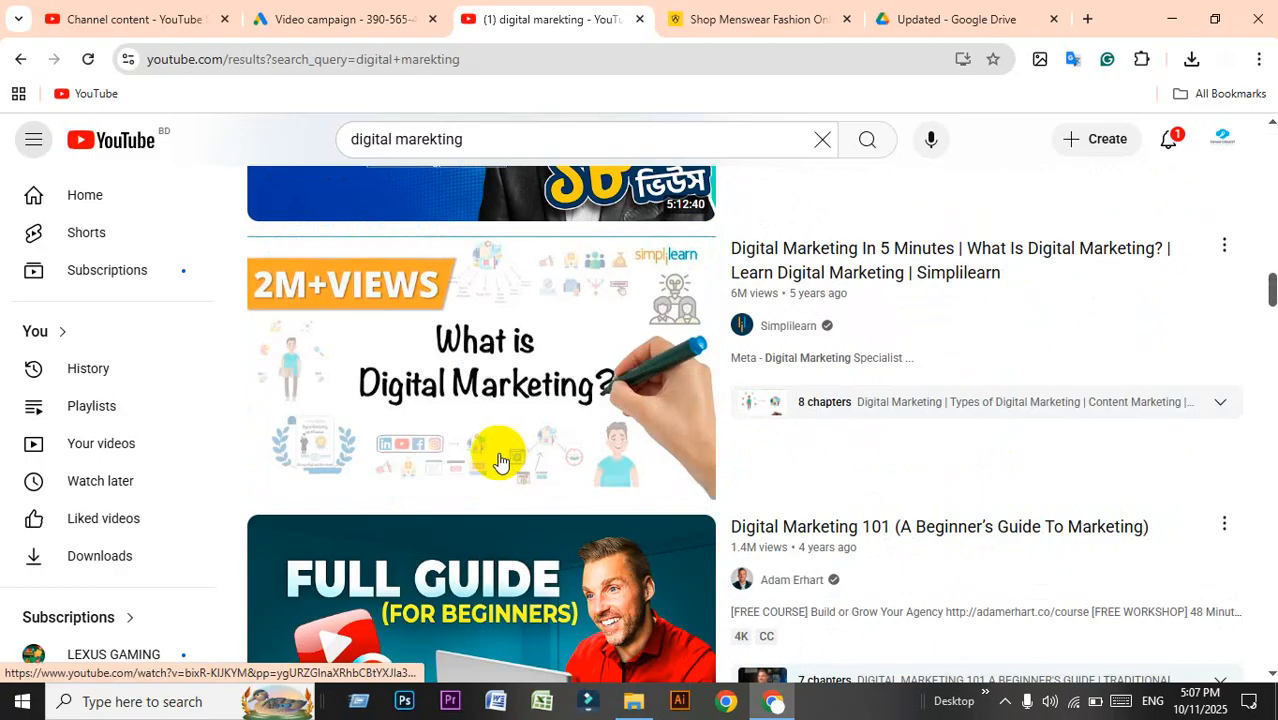
Return to the Google Ads campaign, clear the "digital marekting" keyword, and collapse the Keywords section.
left_click(328, 18)
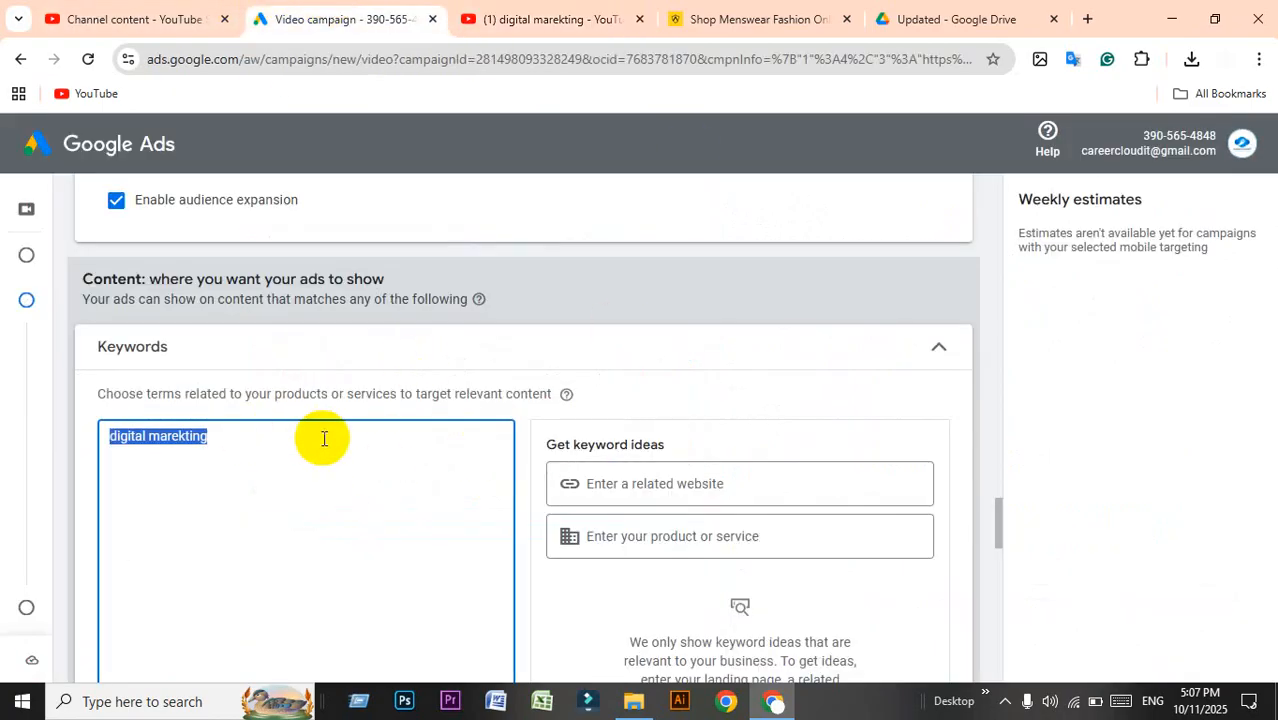
left_click(564, 18)
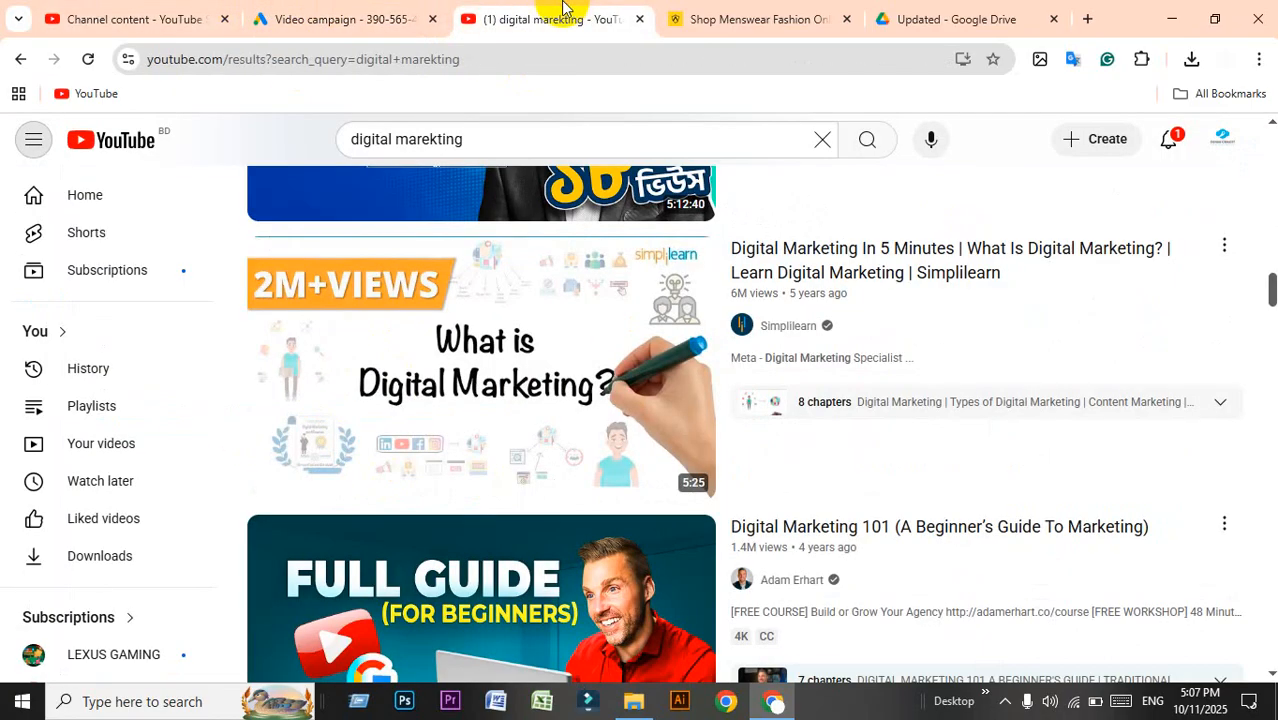
left_click(365, 10)
left_click(342, 445)
key("ctrl+a")
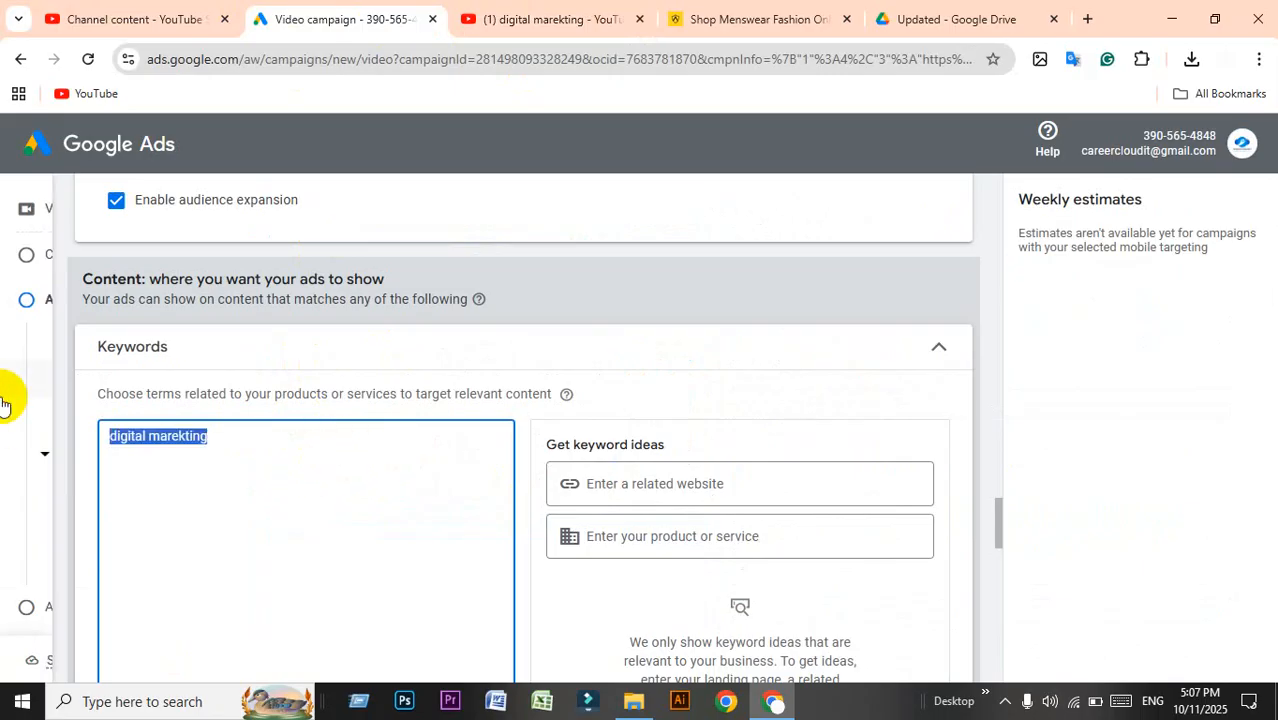
key("BackSpace")
scroll(975, 380, "up", 1)
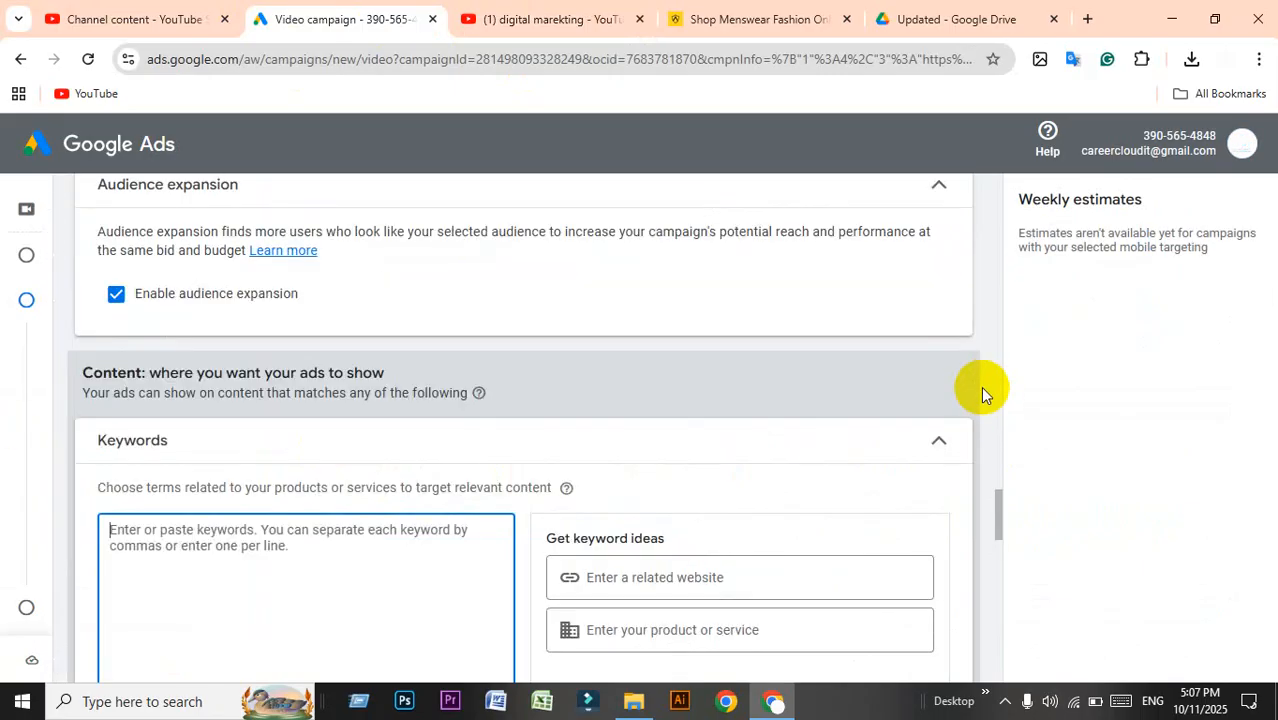
left_click(941, 434)
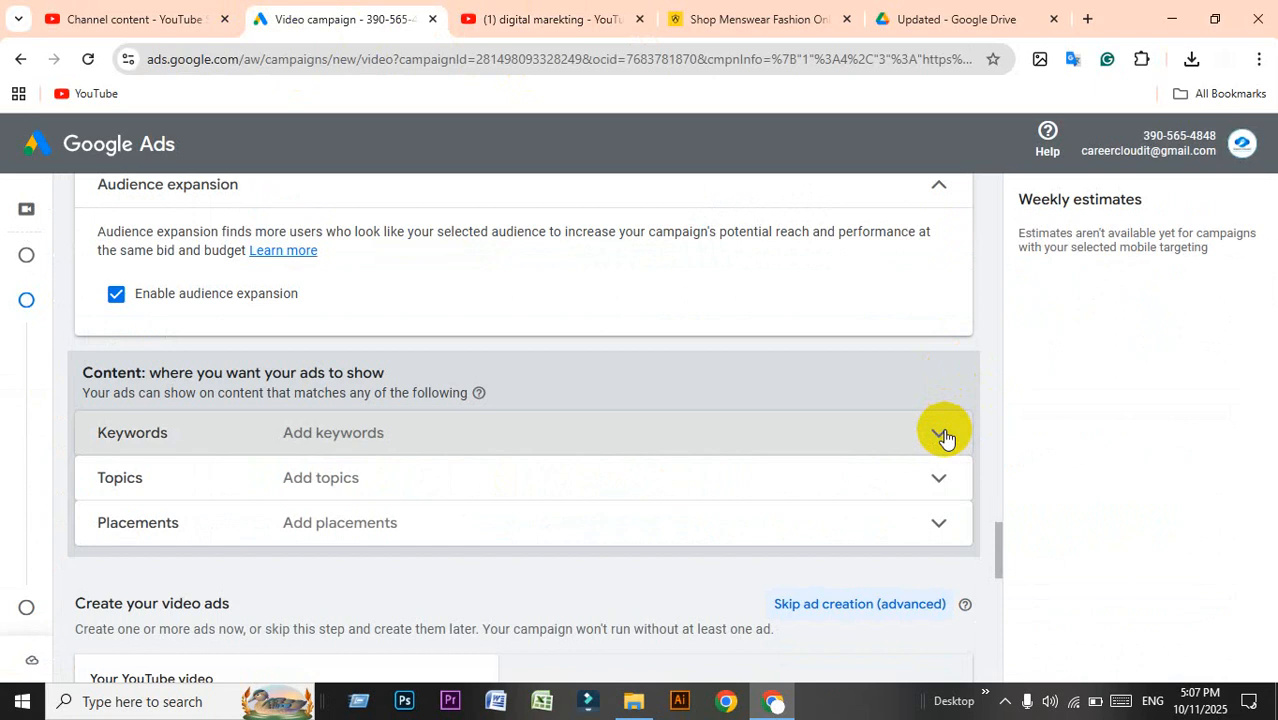
Reopen the Keywords section, review its keyword entry and keyword ideas fields, and collapse it again.
left_click(581, 444)
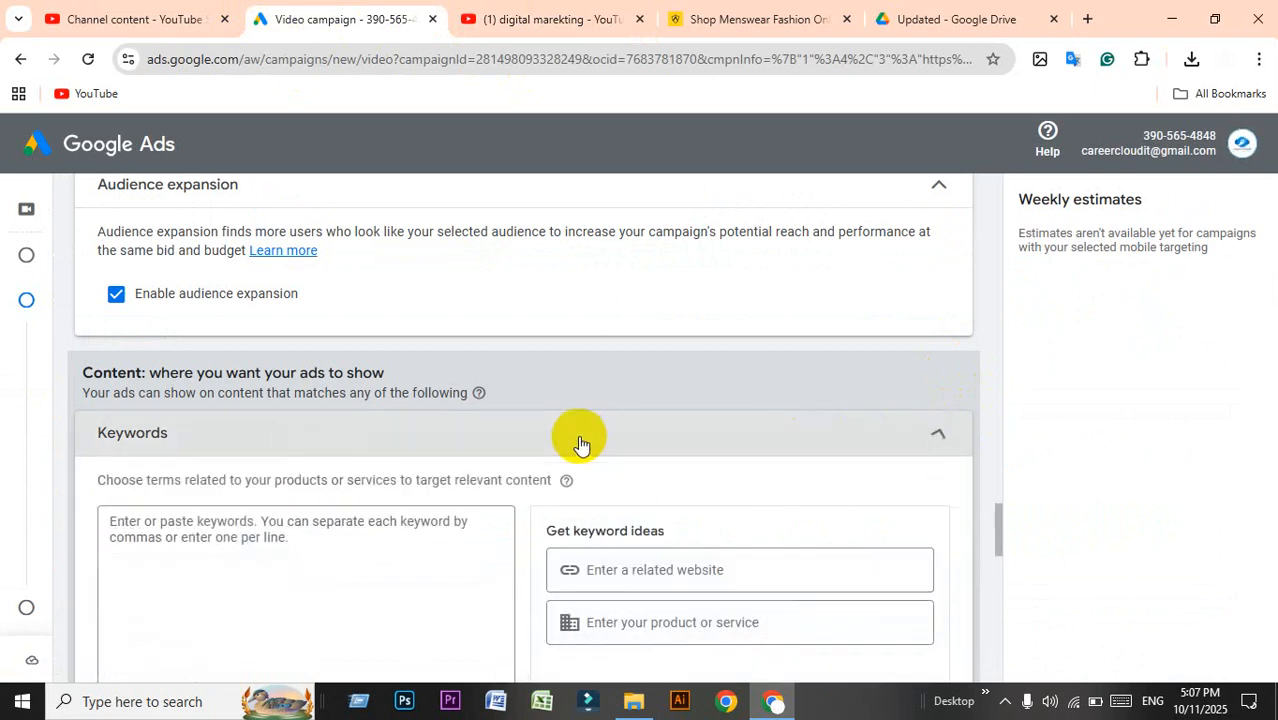
scroll(386, 393, "down", 3)
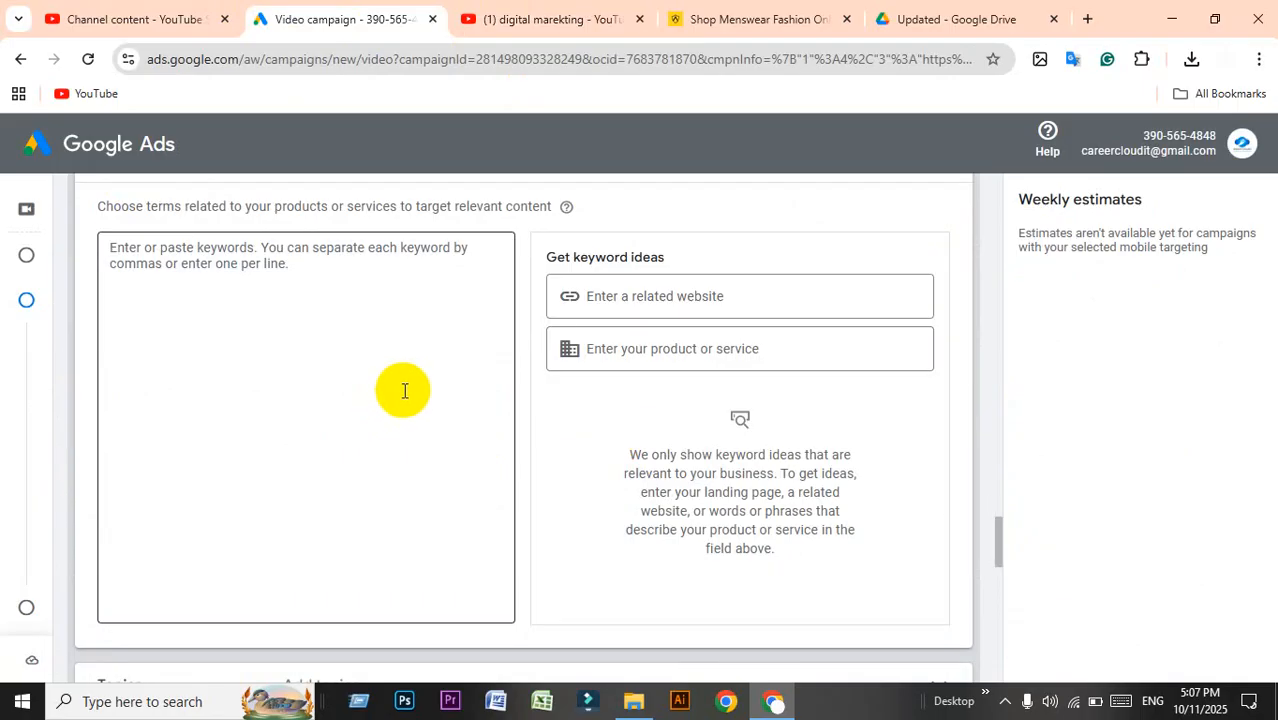
scroll(404, 390, "up", 2)
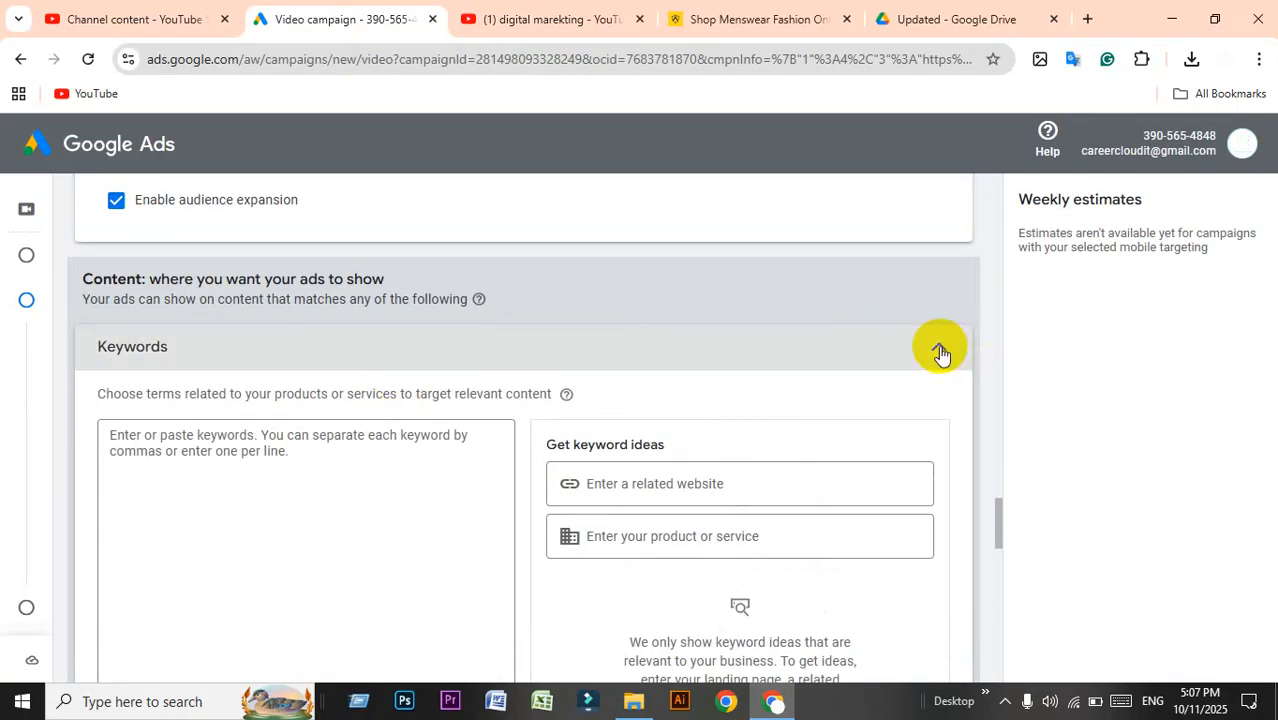
left_click(202, 456)
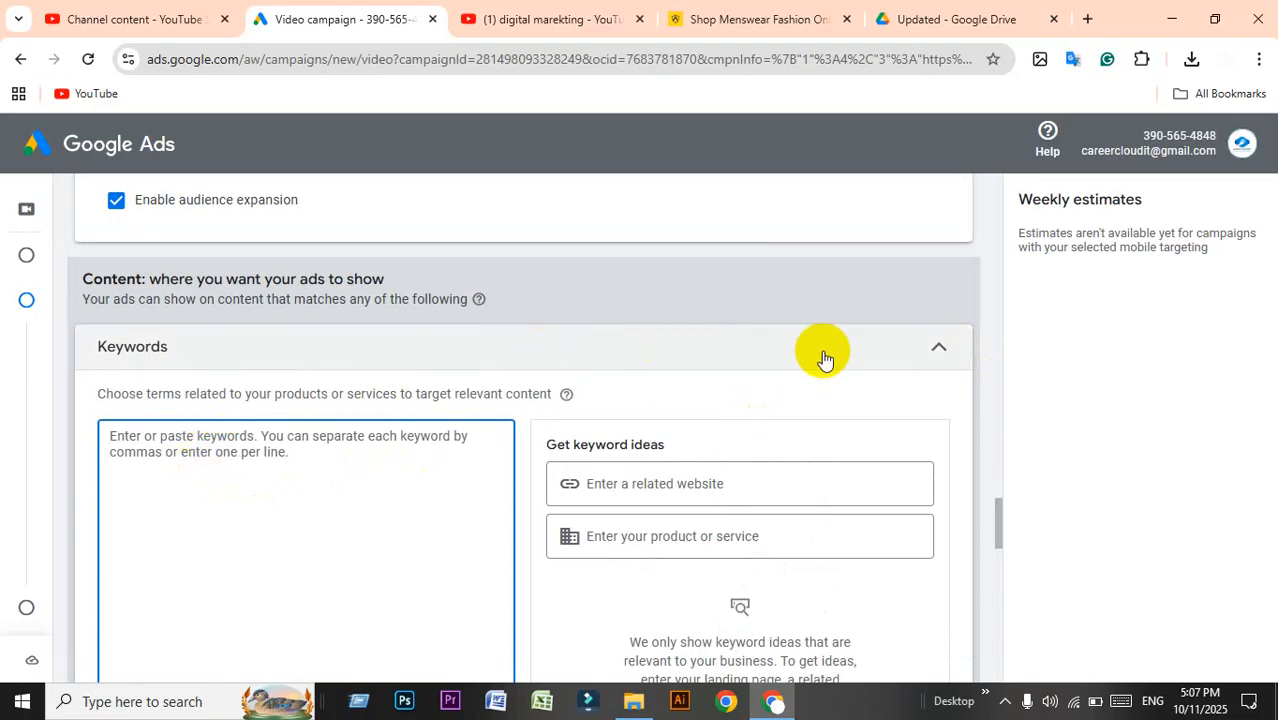
left_click(936, 350)
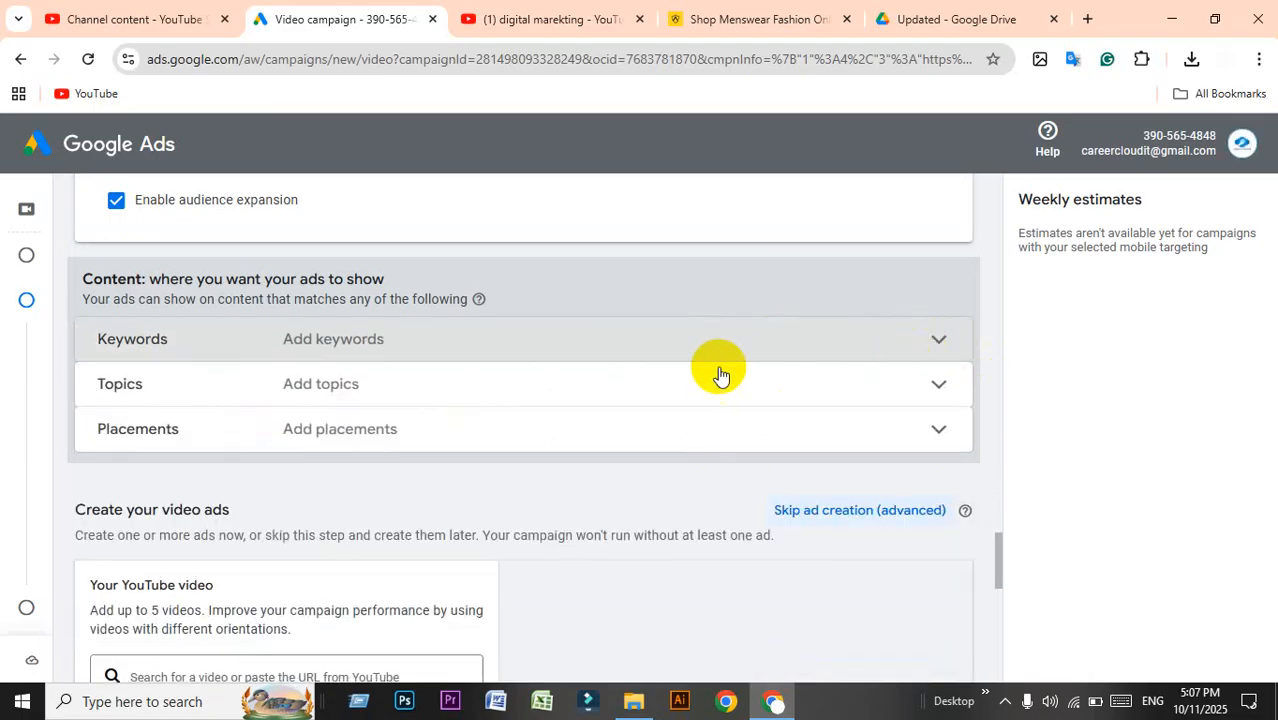
Look over the Topics section, close it, and expand Placements to review its targeting options.
left_click(603, 392)
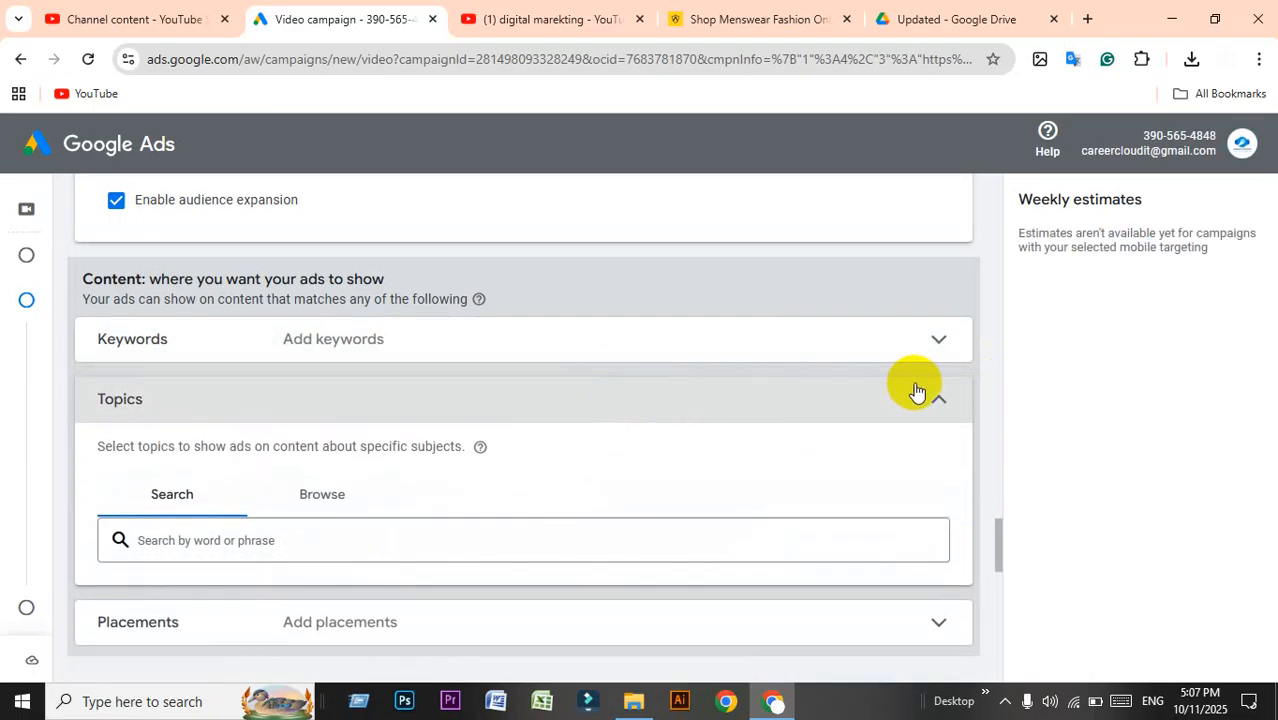
left_click(928, 398)
scroll(576, 277, "down", 1)
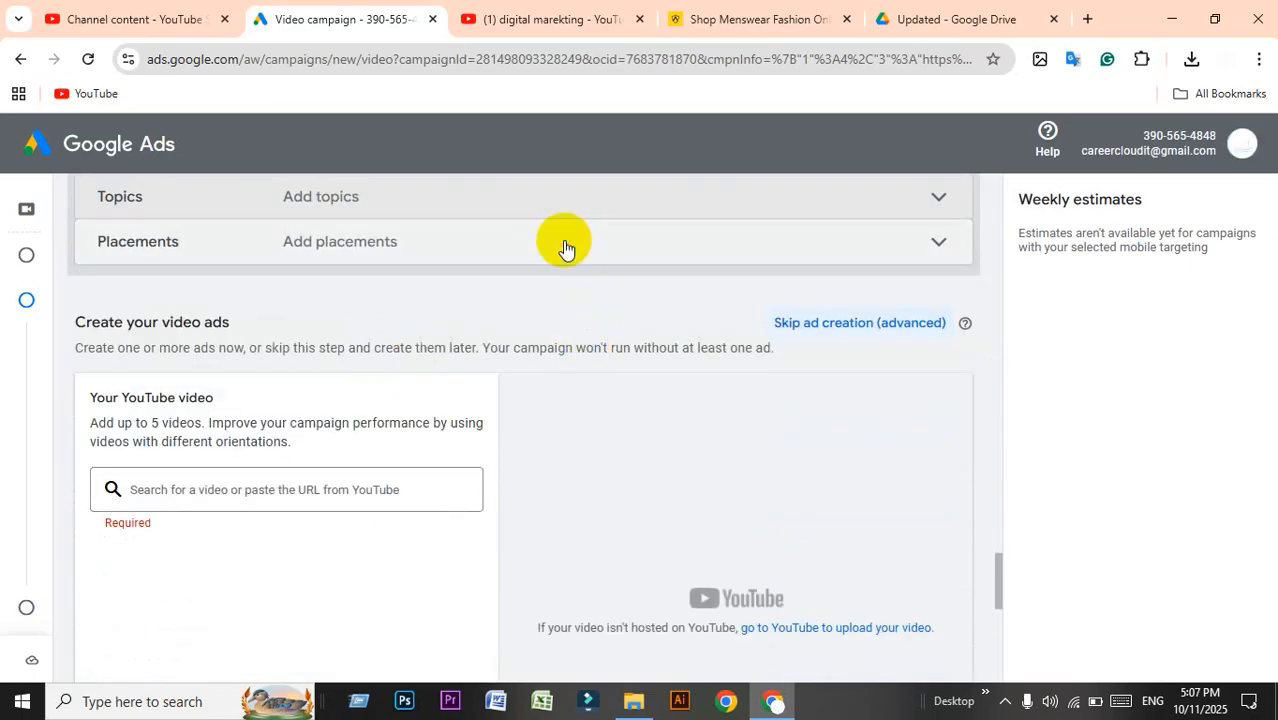
left_click(563, 245)
scroll(640, 480, "down", 1)
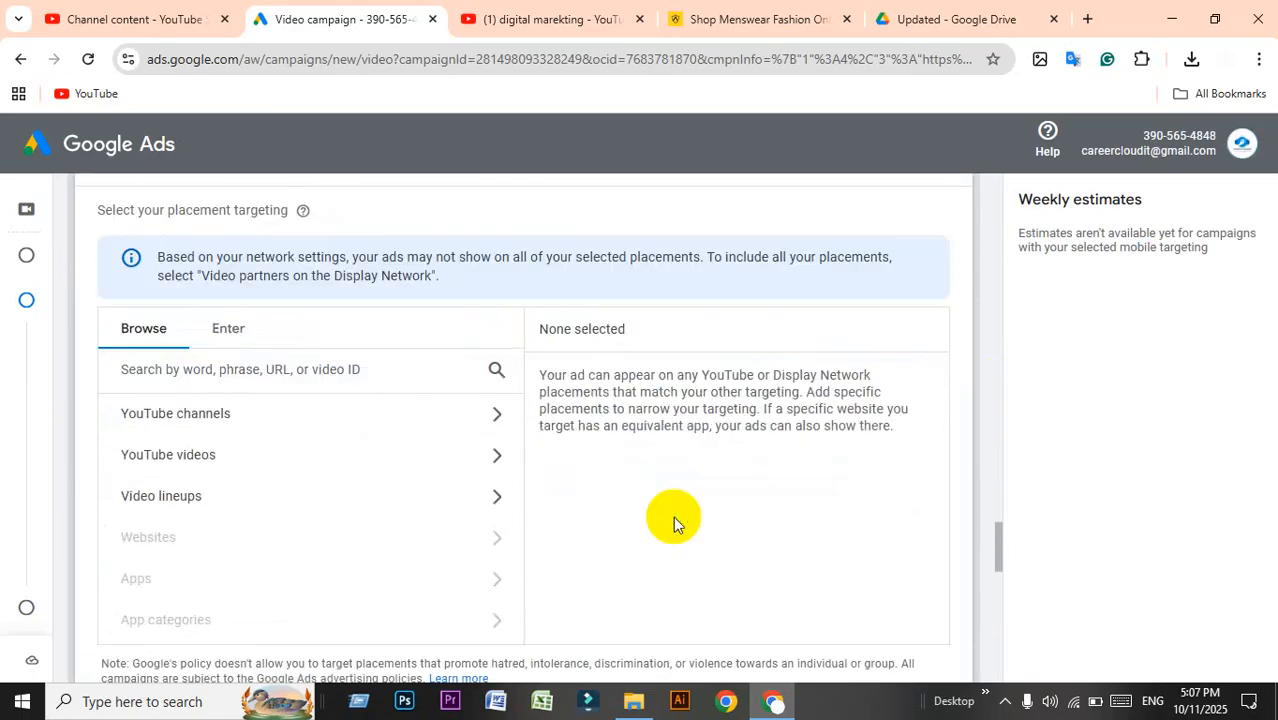
scroll(673, 516, "down", 1)
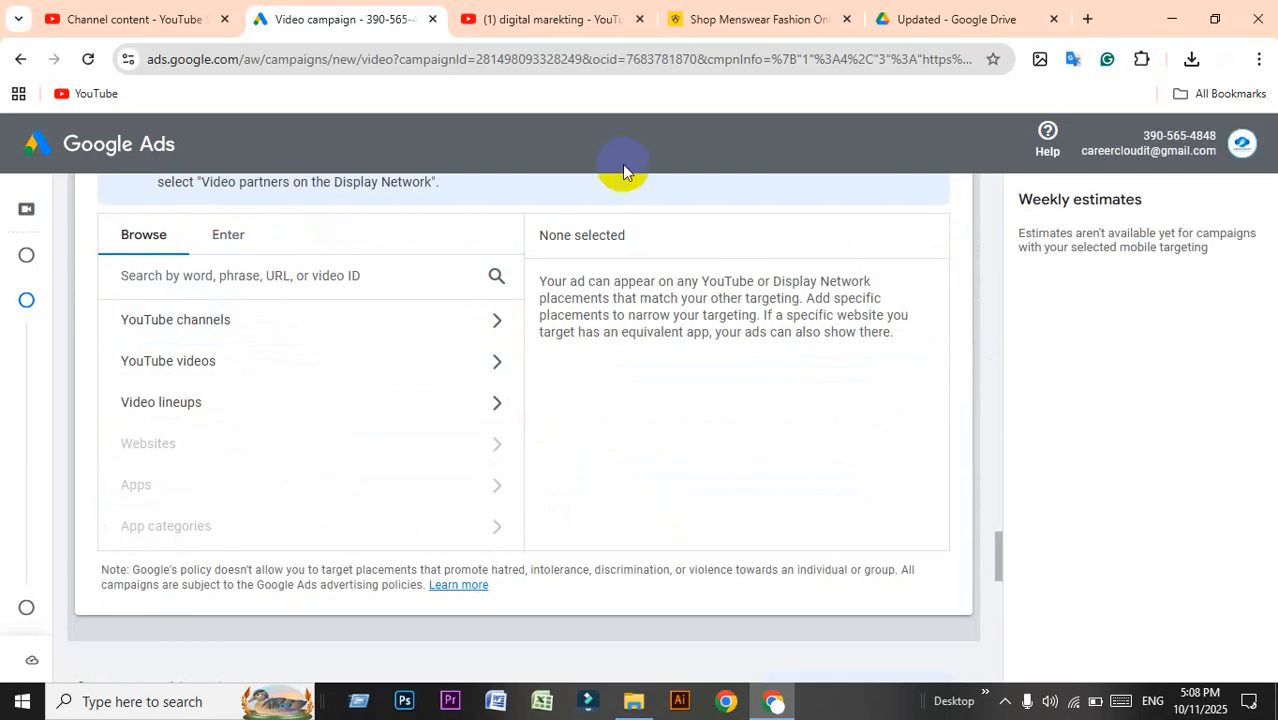
Open excalidraw.com in a new browser tab and reorder that tab to directly follow the YouTube results.
left_click(1091, 21)
type("ex")
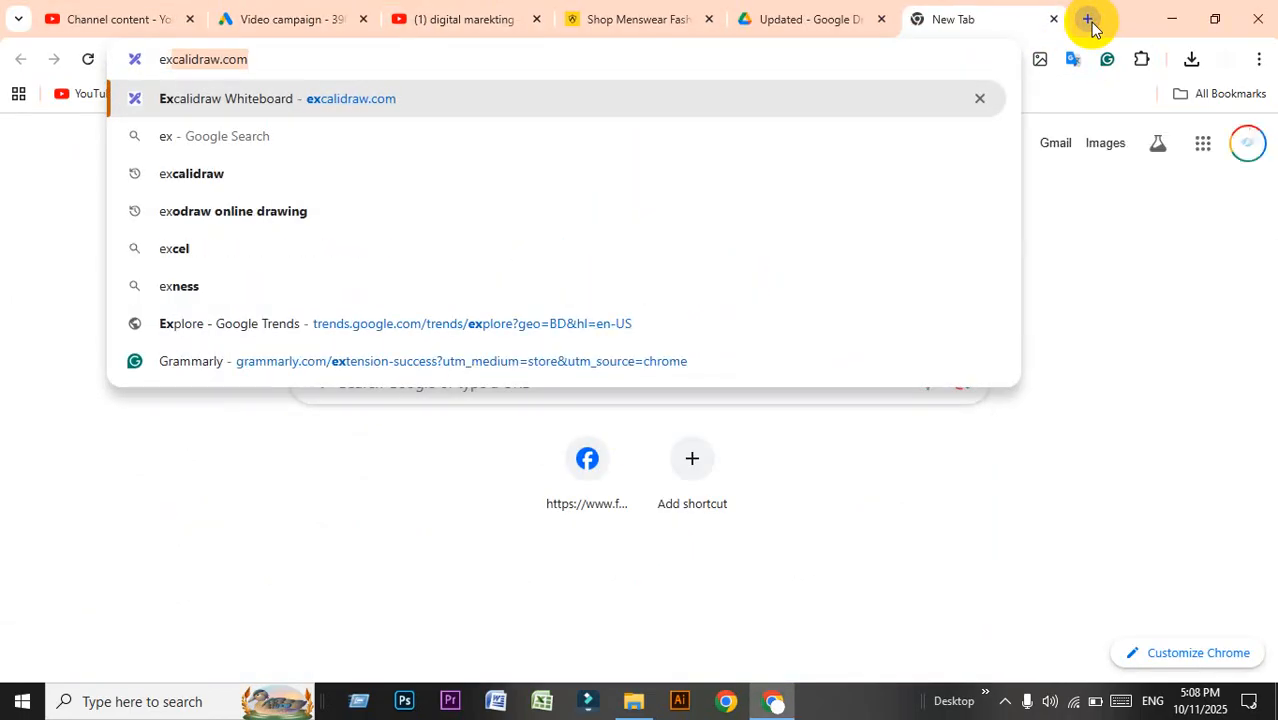
key("Return")
left_click_drag(961, 20, 575, 11)
Duplicate the orange PRODUCT text below the original on the whiteboard and change the copy to "Hairfall product".
left_click_drag(691, 293, 707, 248)
left_click_drag(981, 355, 838, 318)
left_click_drag(739, 268, 734, 455)
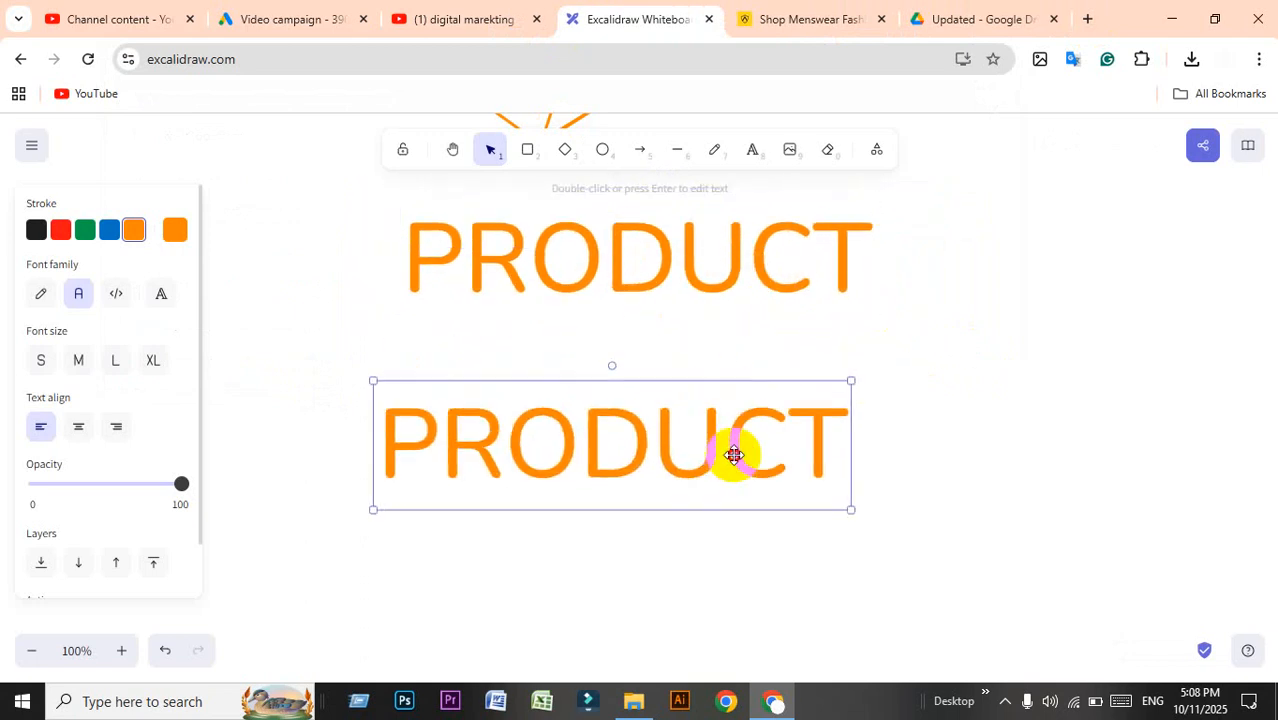
double_click(734, 456)
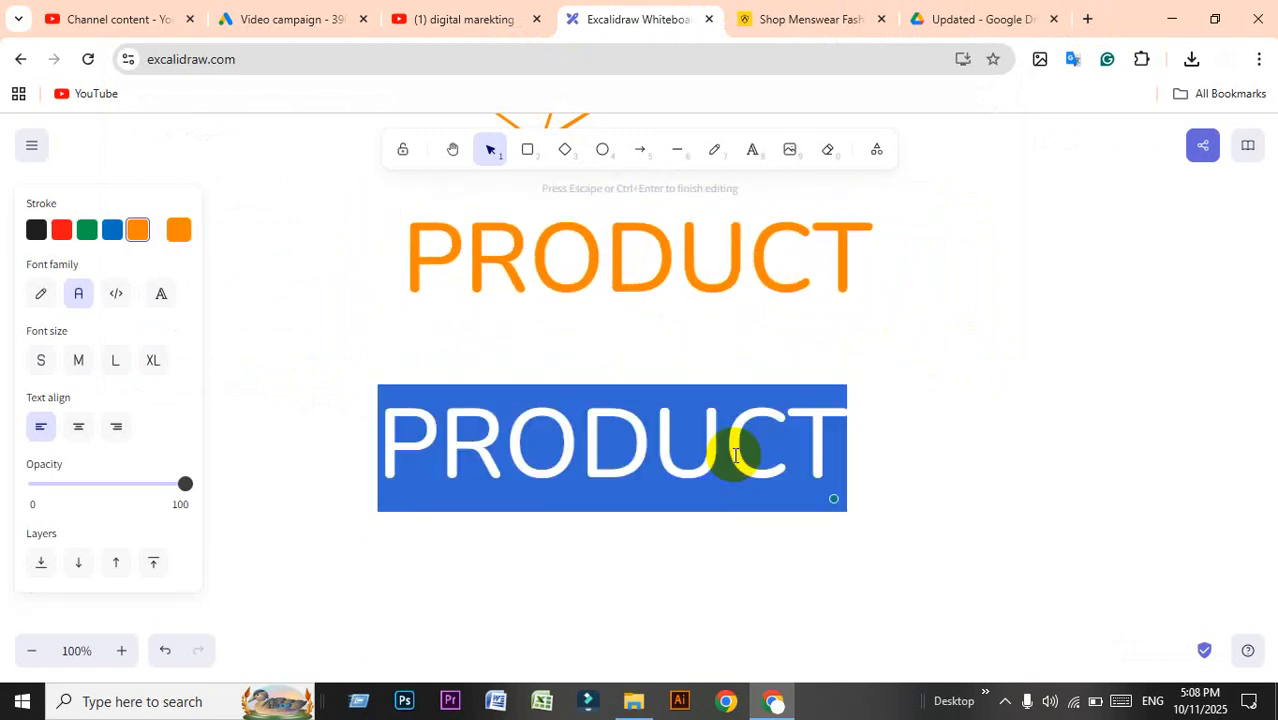
type("Hair")
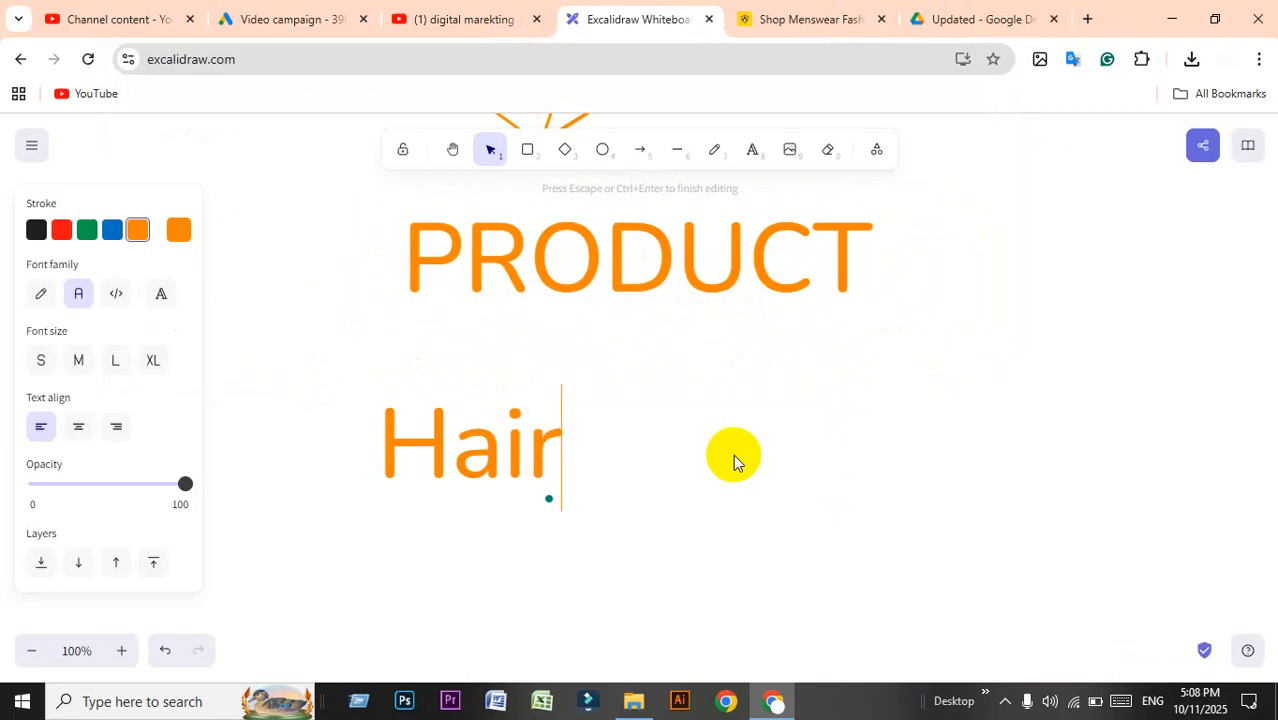
key("BackSpace")
type("fall product")
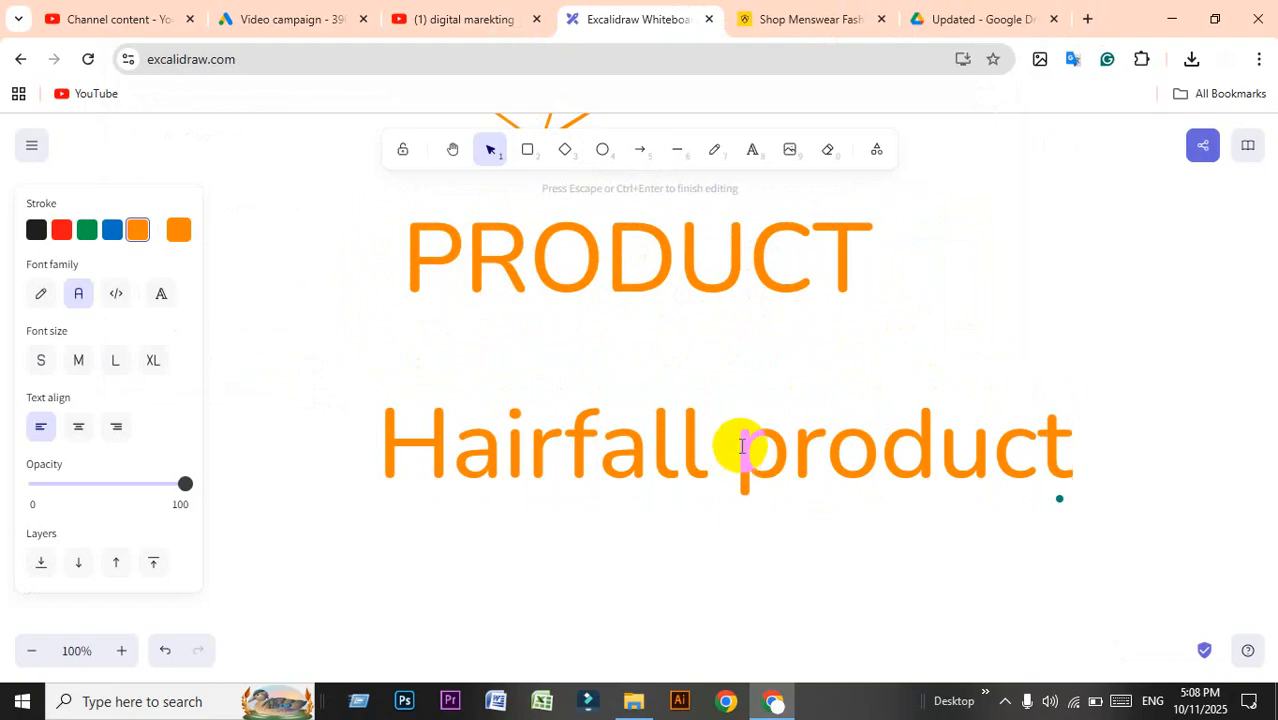
Reorder the YouTube results tab to follow the whiteboard tab and remove "digital marekting" from YouTube's search history.
left_click(487, 10)
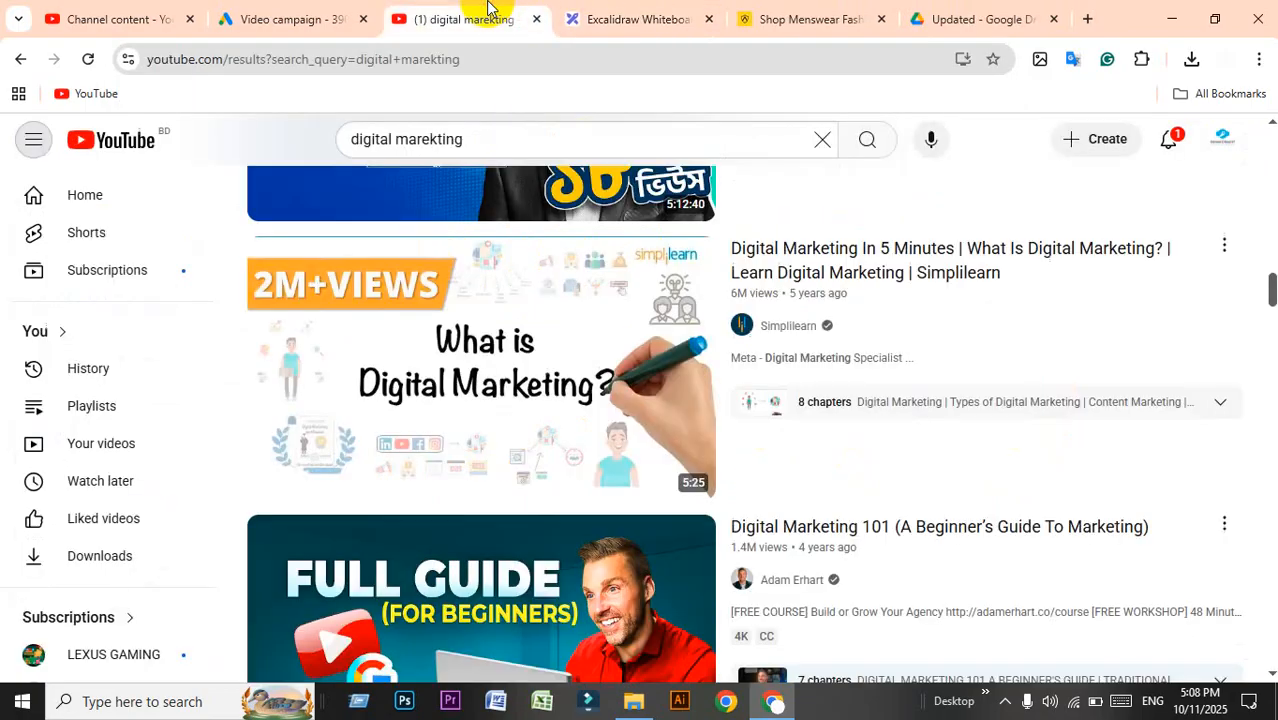
left_click_drag(443, 20, 633, 17)
left_click(659, 136)
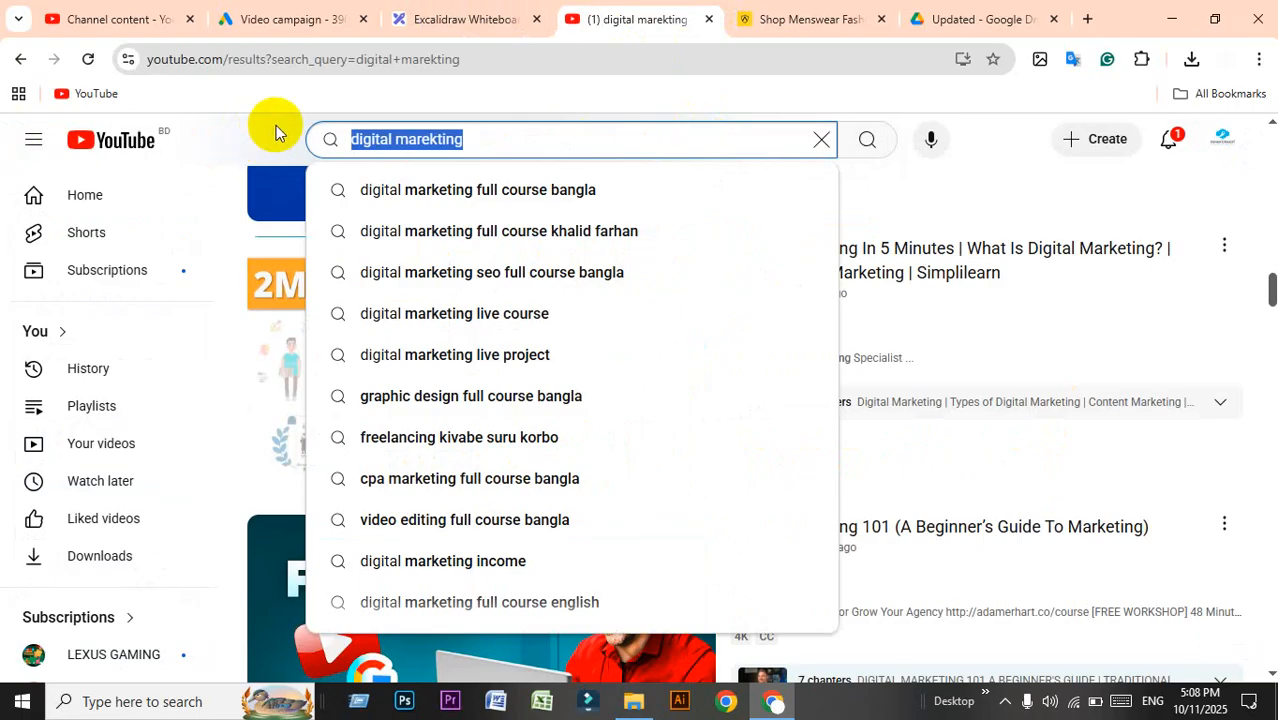
left_click(822, 143)
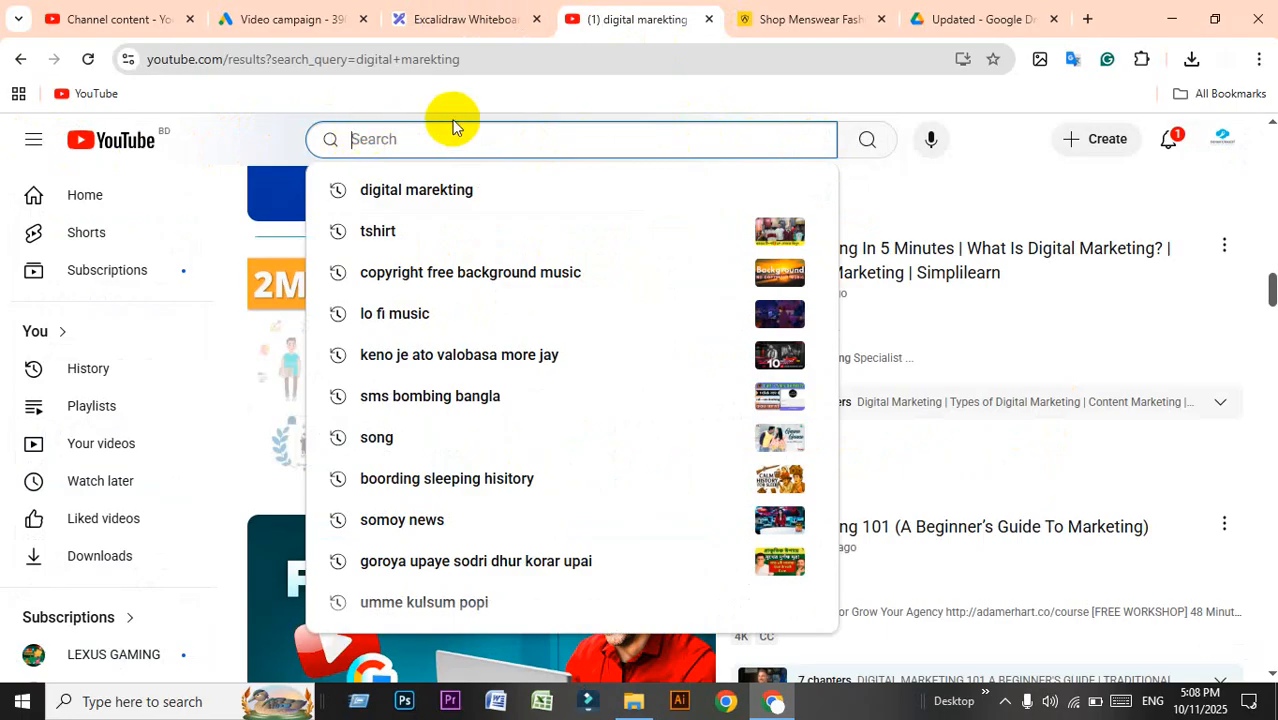
left_click(597, 138)
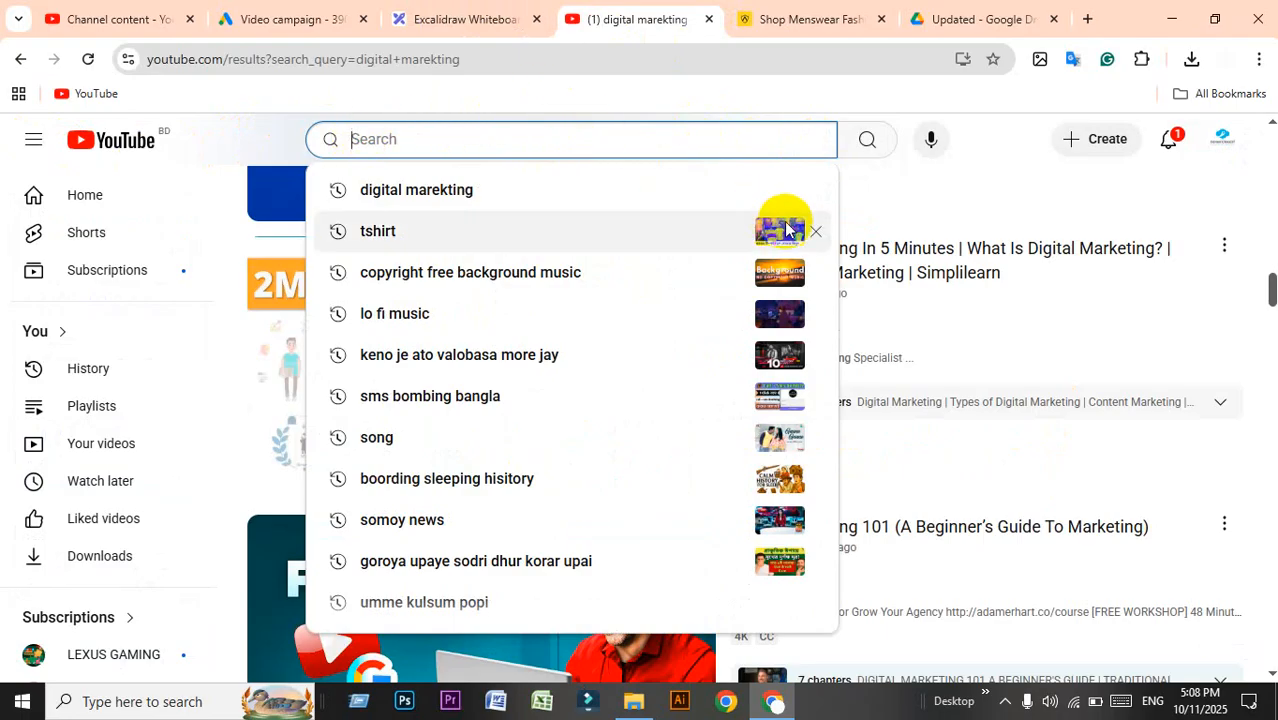
left_click(817, 193)
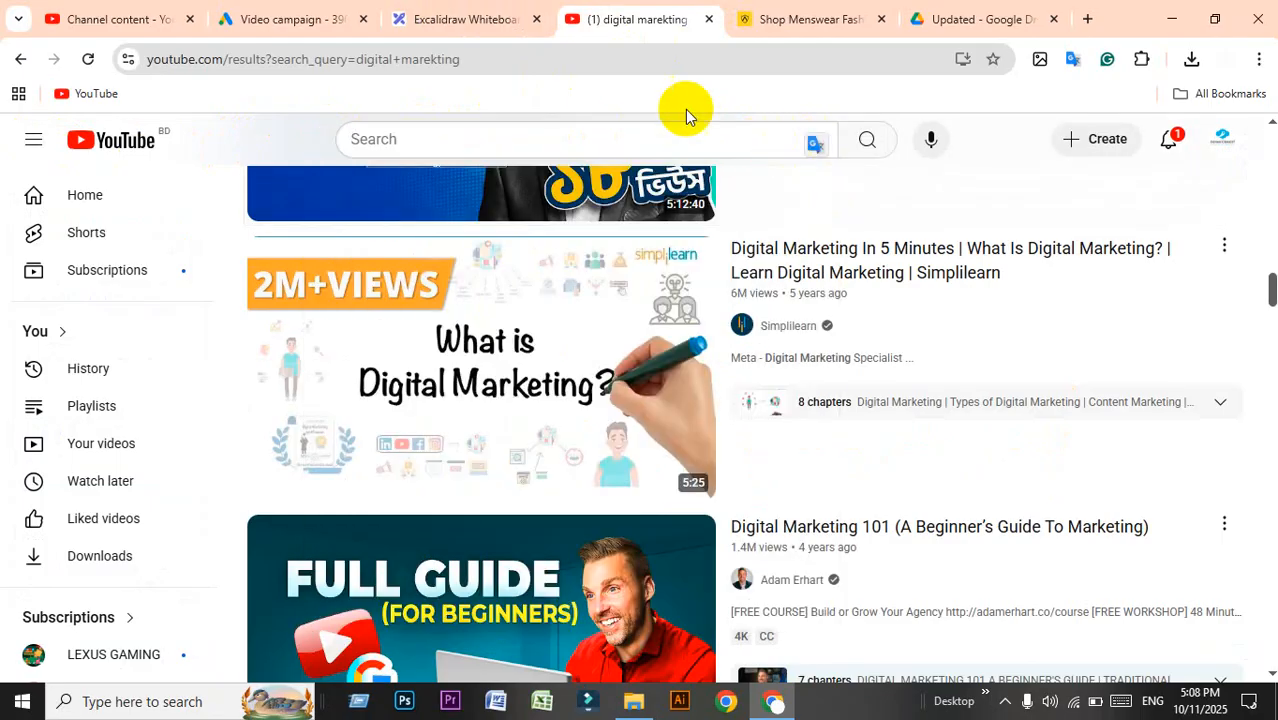
Return to the YouTube home page and search for "saikh shiraj".
left_click(182, 145)
left_click(519, 145)
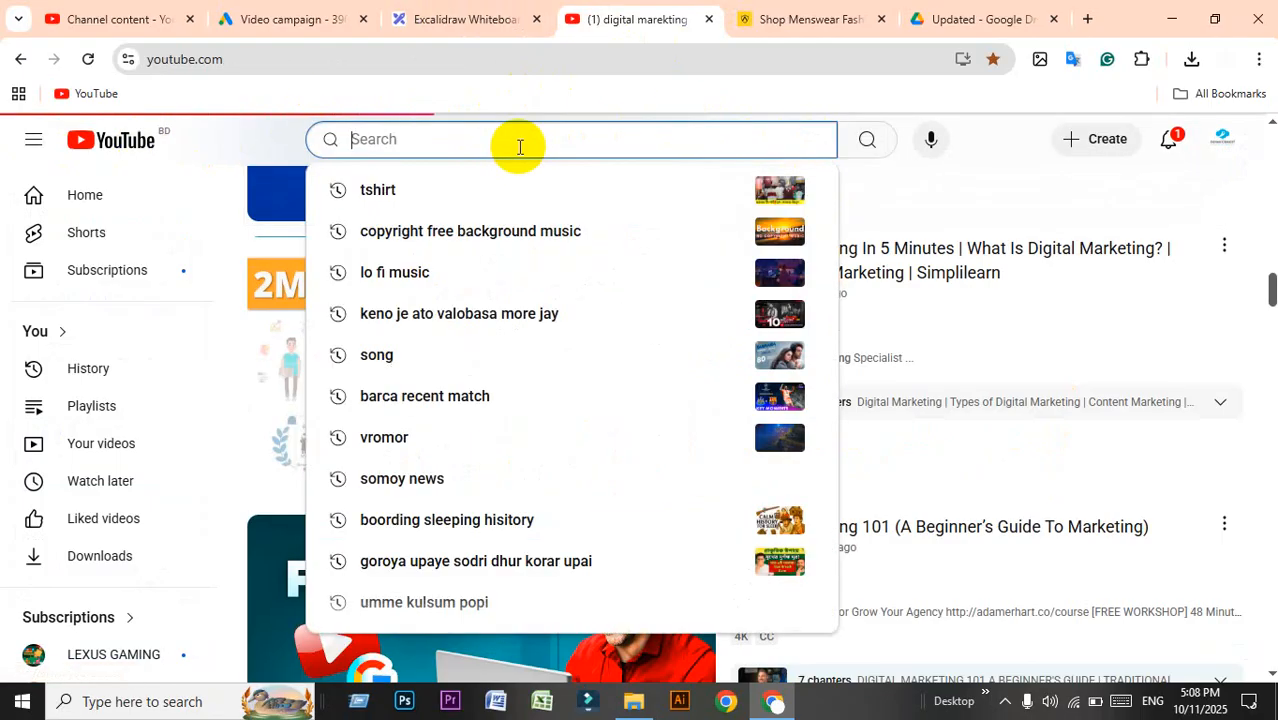
type("saik")
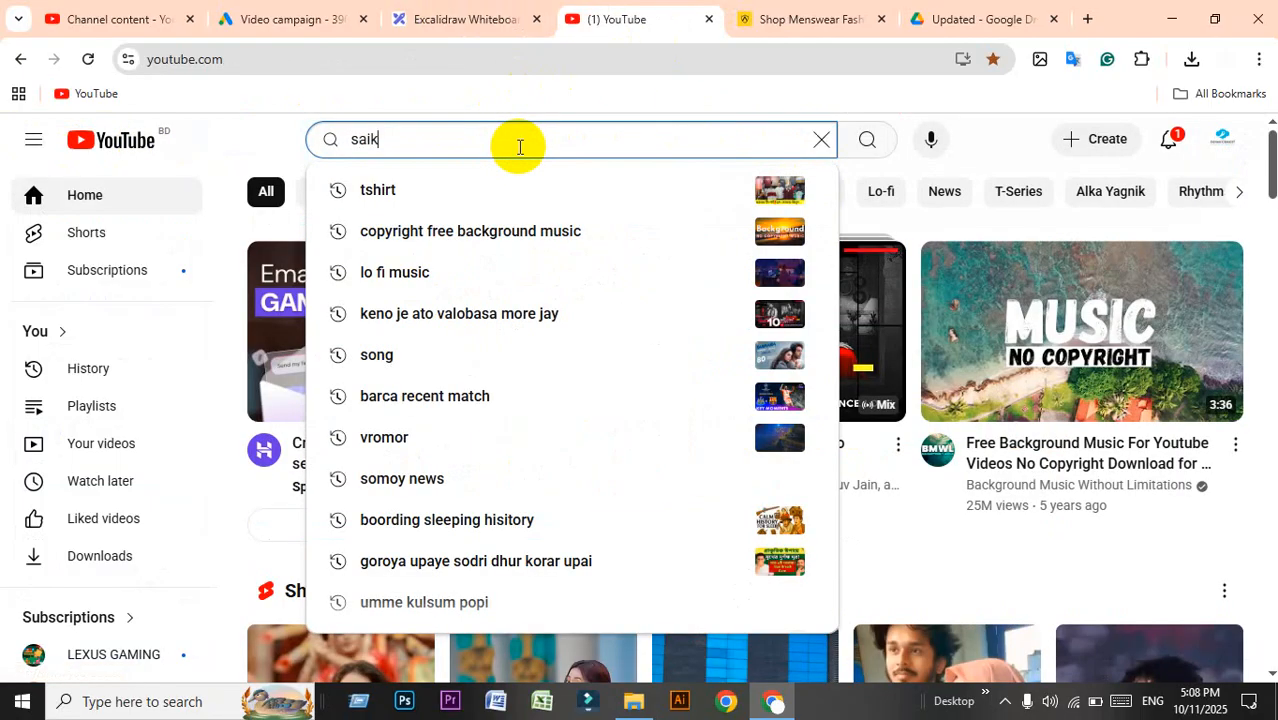
type("h shiraj")
key("Return")
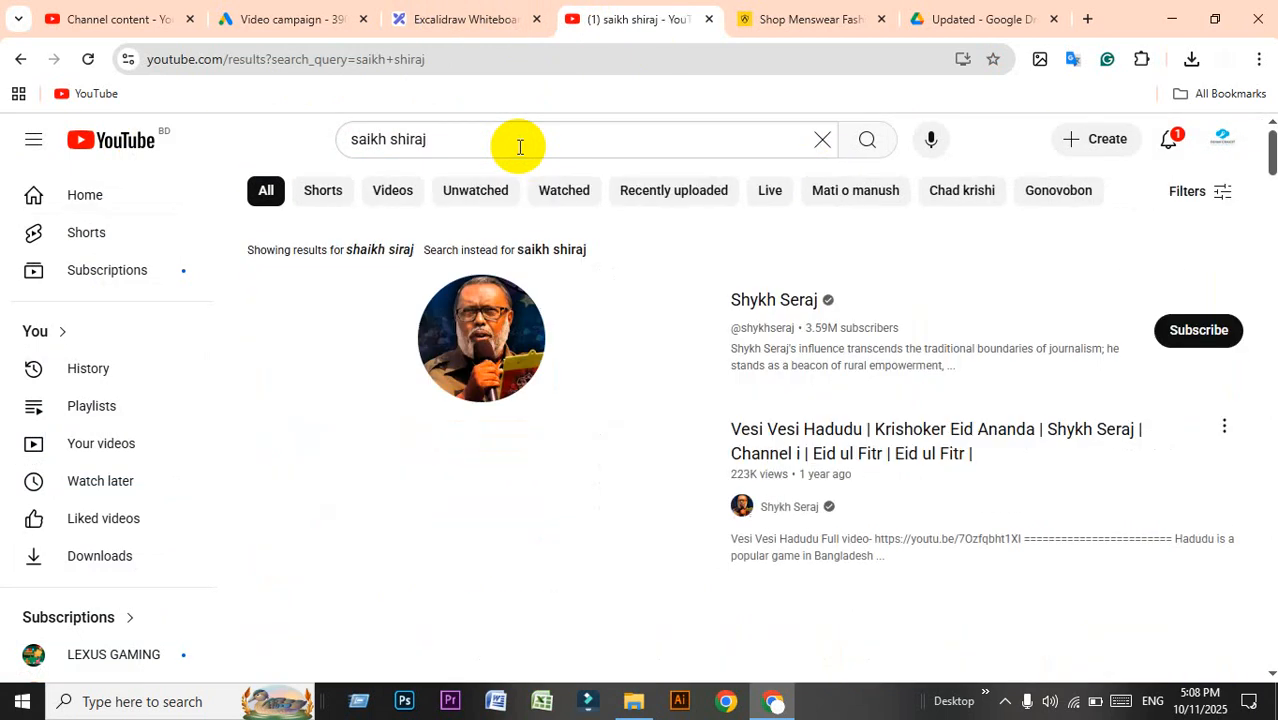
Search YouTube for "ummke kulsim popi" and open the Umma Kulsum Popi channel.
left_click_drag(514, 143, 320, 140)
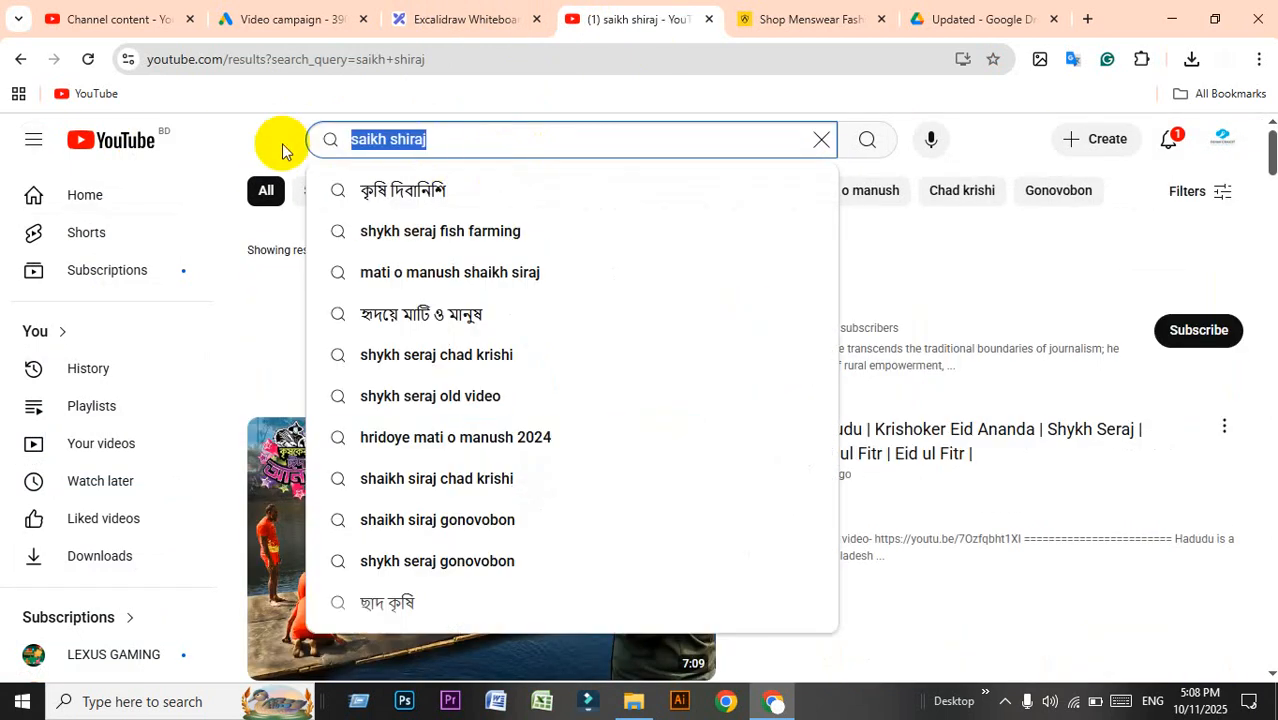
type("ummke ")
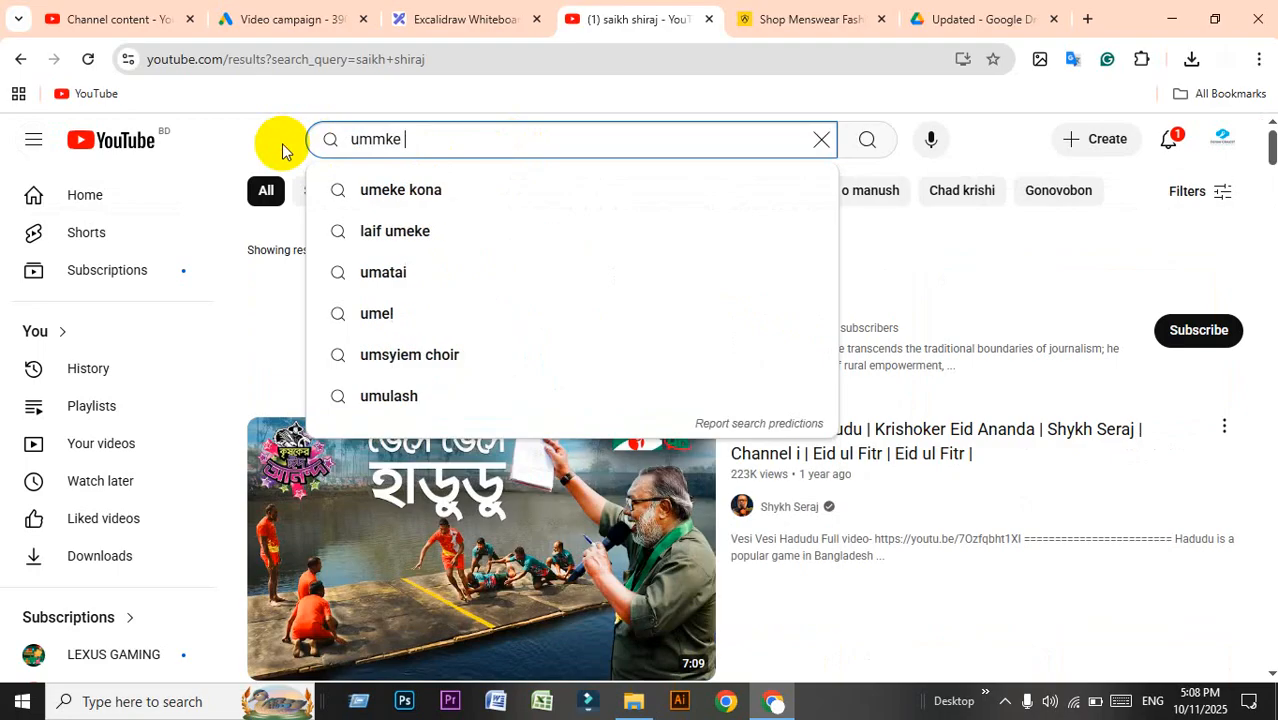
type("kus")
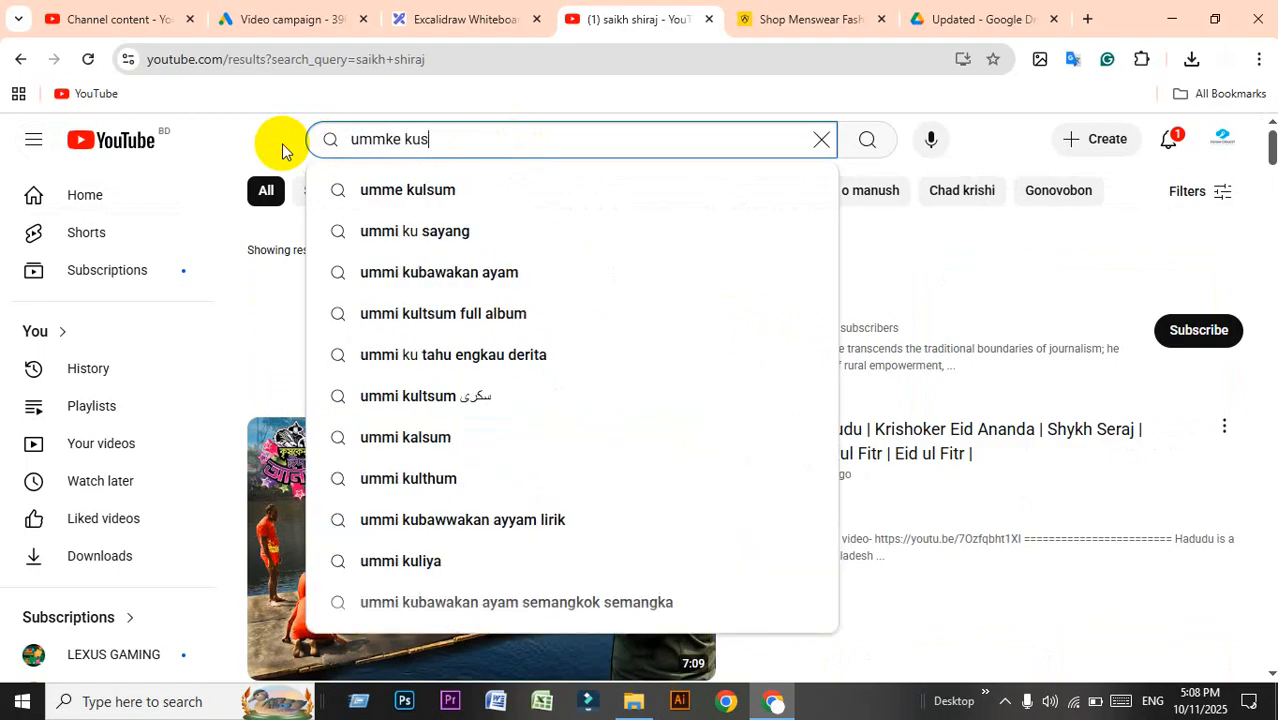
key("BackSpace")
type("lsim popi")
key("Return")
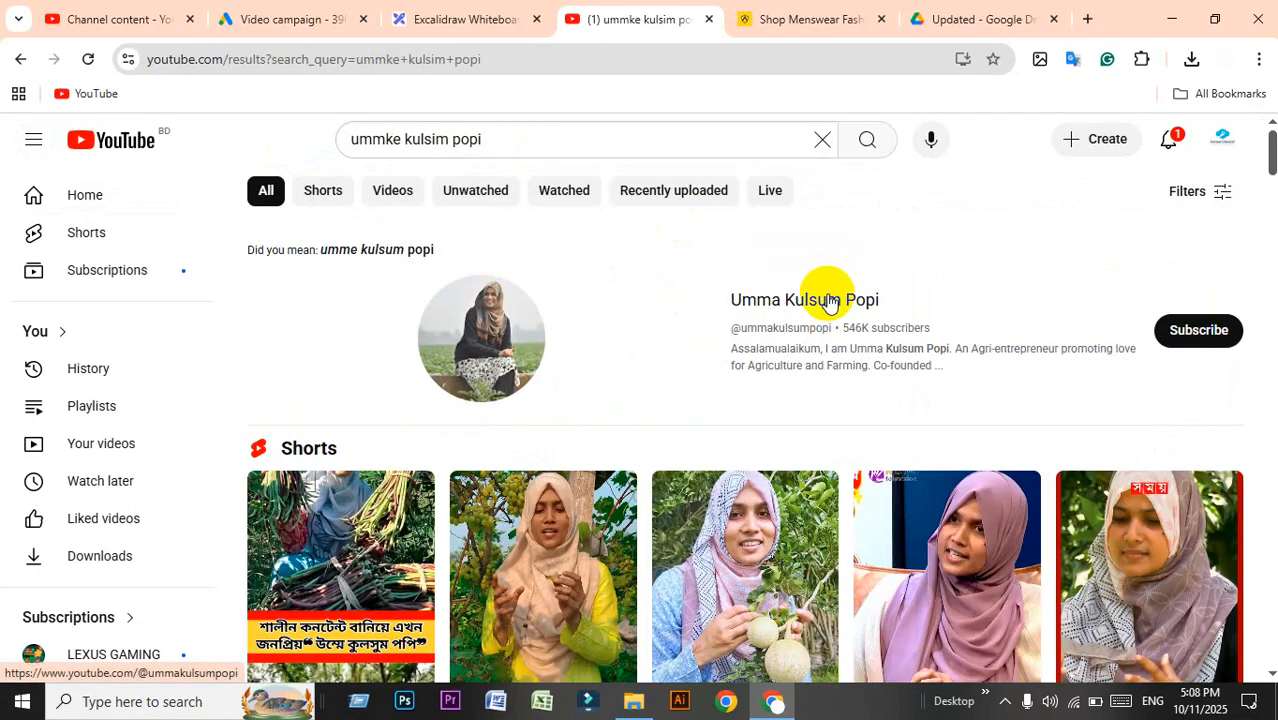
left_click(828, 302)
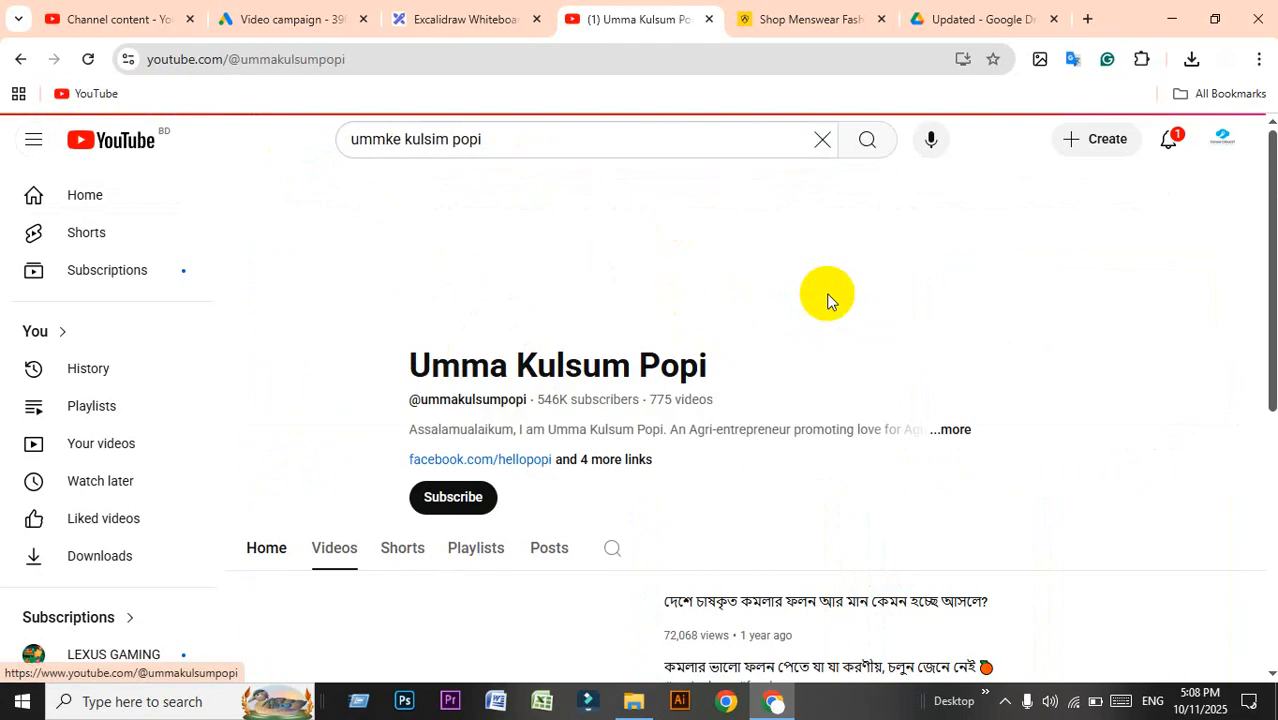
Open the channel's list of videos and look through its agriculture and farming uploads.
scroll(685, 533, "down", 5)
scroll(685, 533, "up", 3)
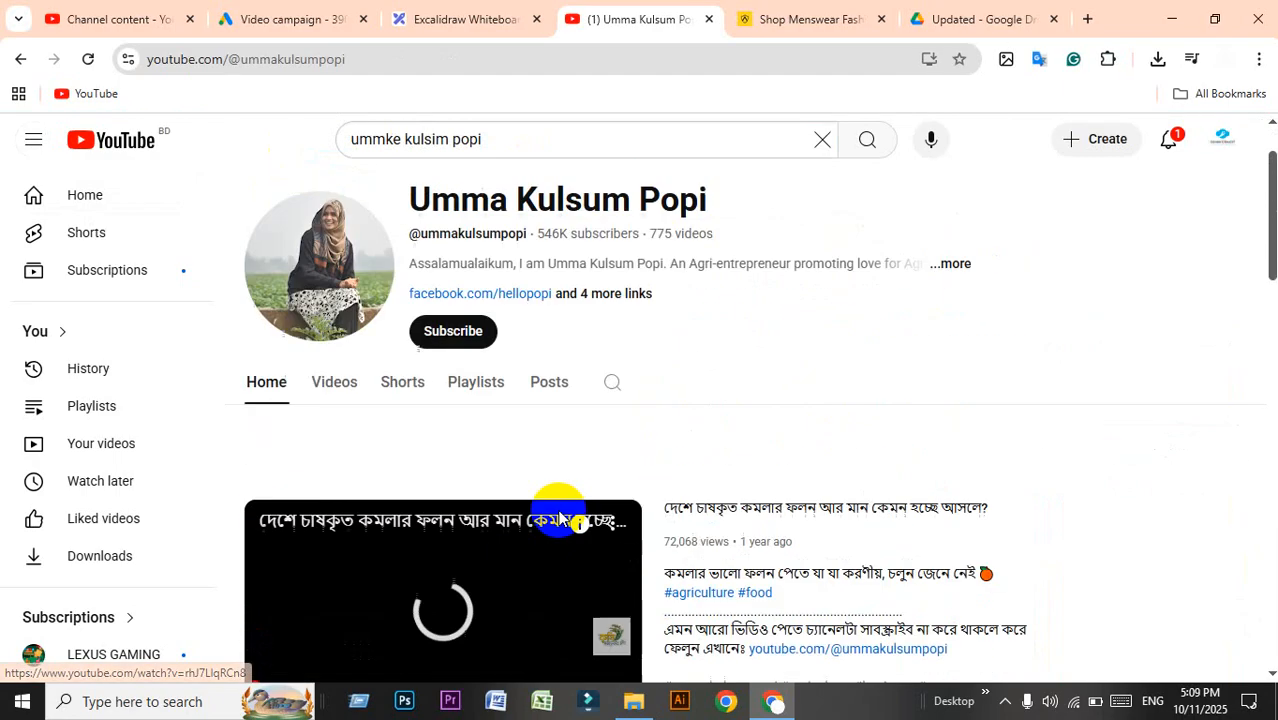
left_click(333, 456)
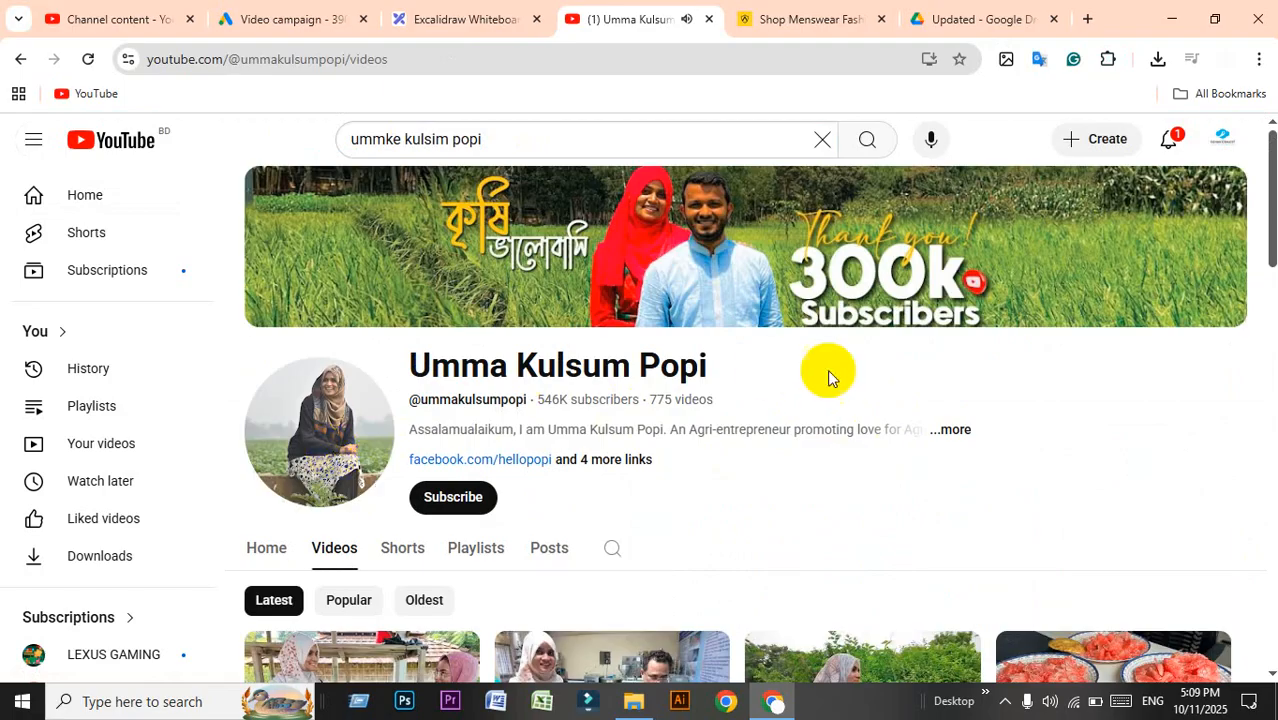
scroll(880, 368, "down", 3)
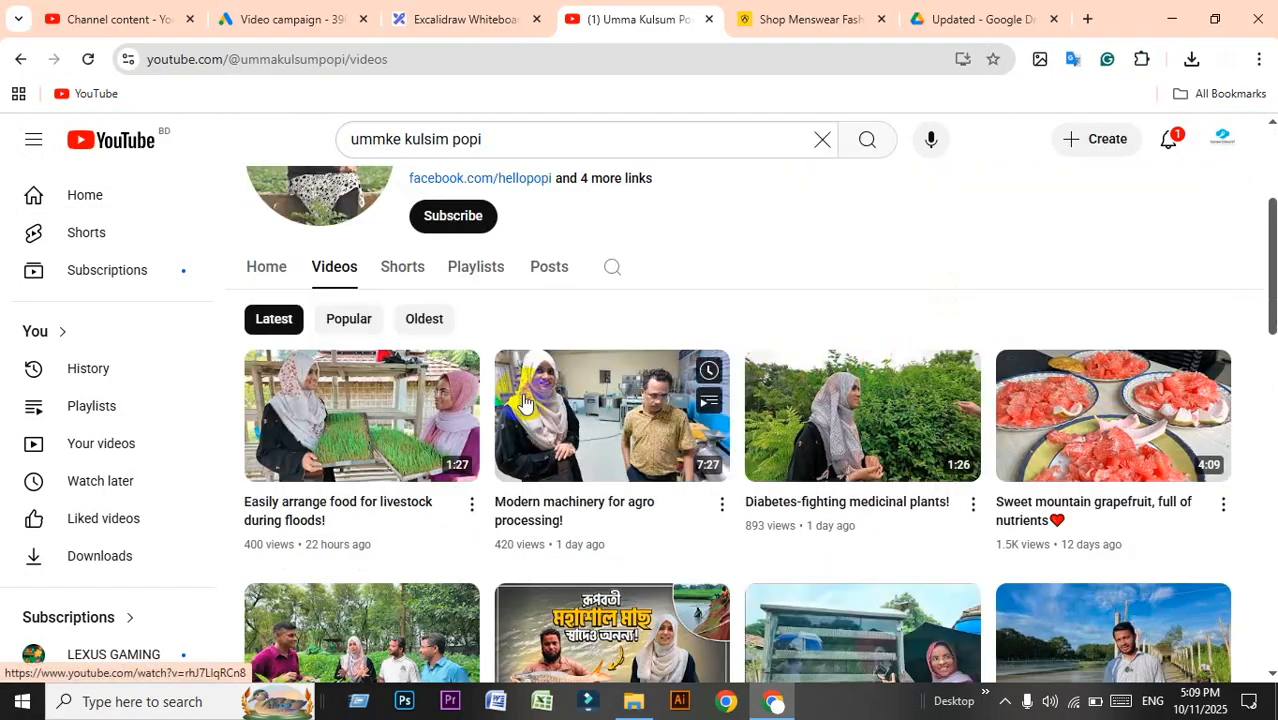
scroll(866, 440, "down", 3)
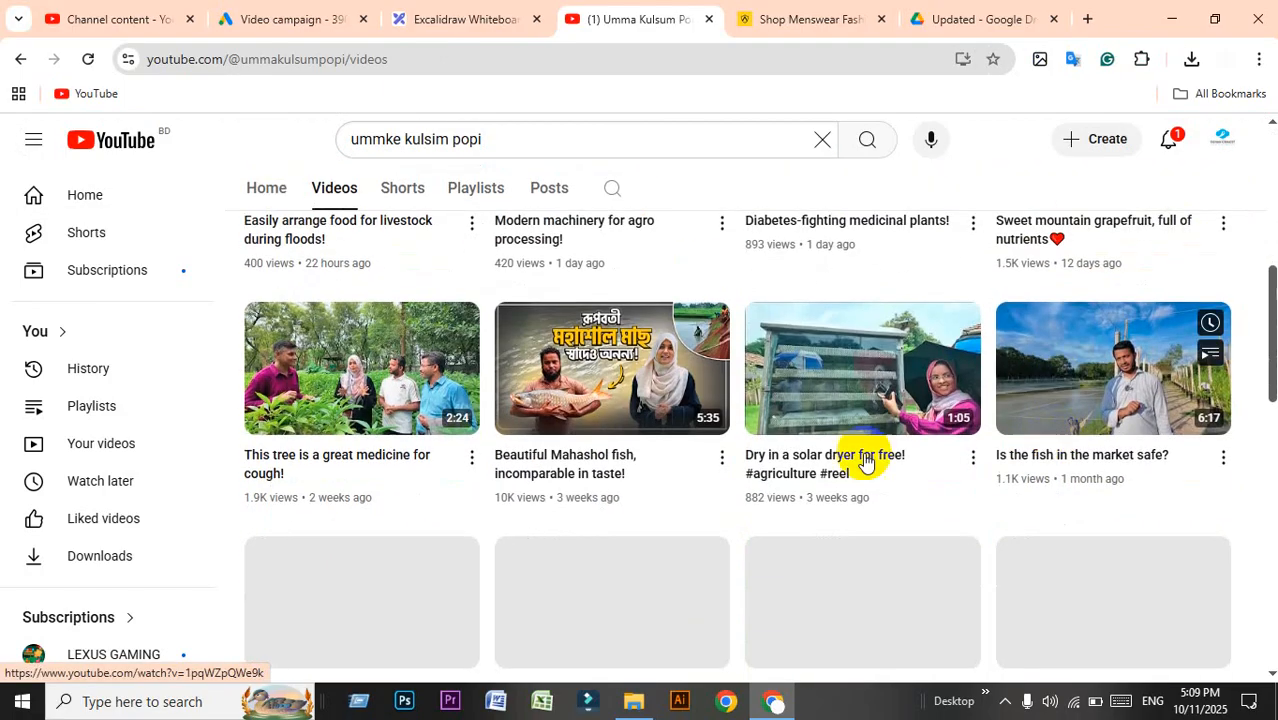
scroll(776, 551, "down", 4)
scroll(776, 551, "down", 5)
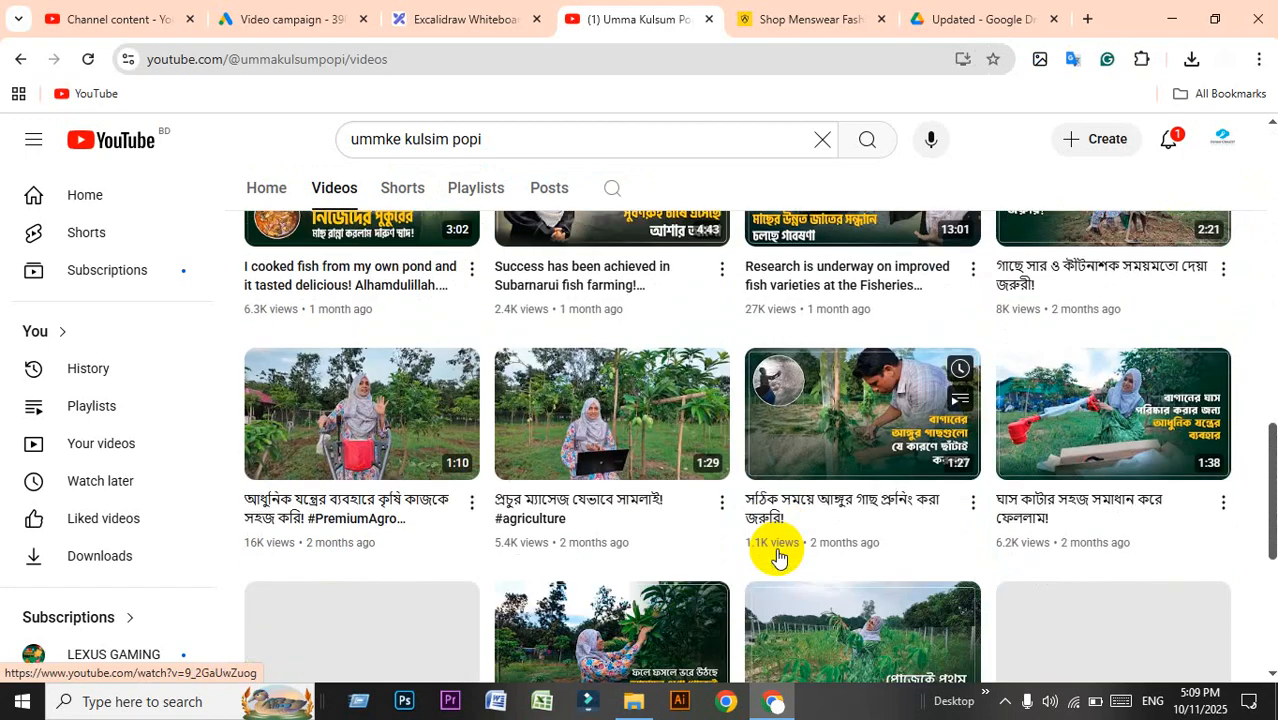
scroll(779, 558, "up", 8)
scroll(779, 558, "up", 5)
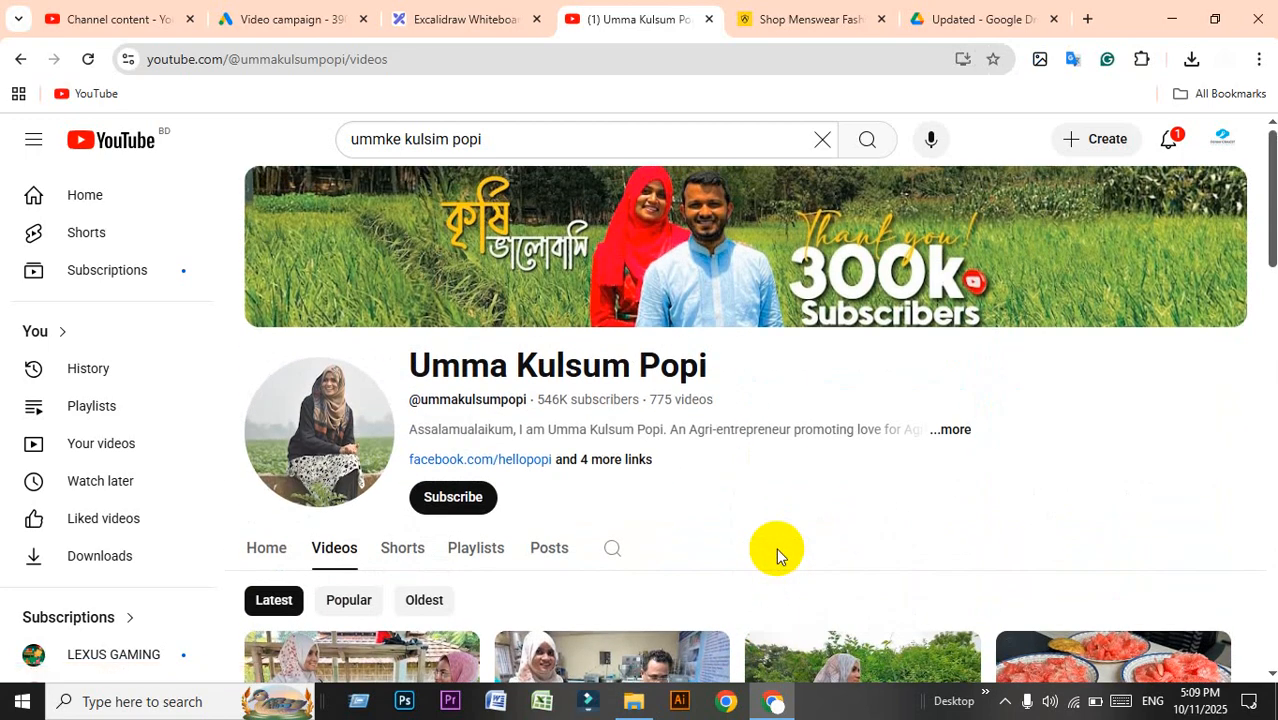
Check the Placements browse options in the Google Ads campaign and return to the YouTube channel.
left_click(485, 14)
left_click(305, 16)
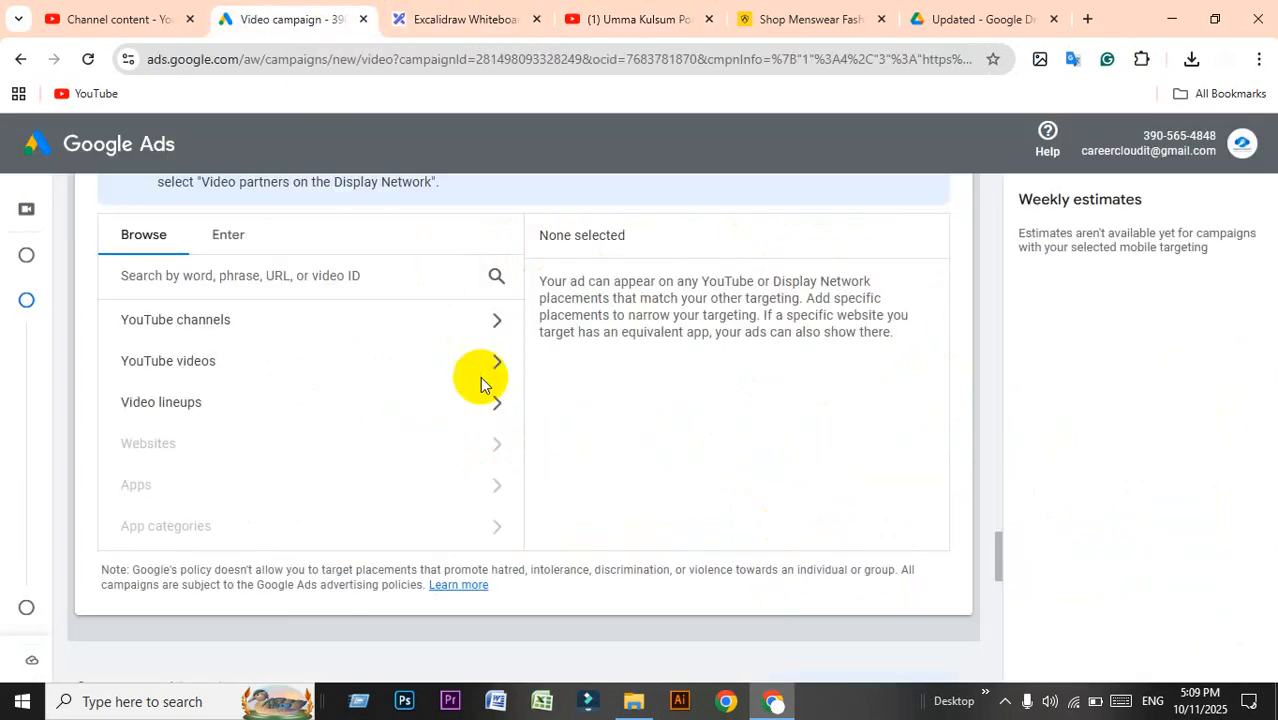
left_click(647, 12)
Open the channel's "Modern machinery for agro processing!" video, skip its ad, and pause it muted at 2:22.
scroll(981, 487, "down", 3)
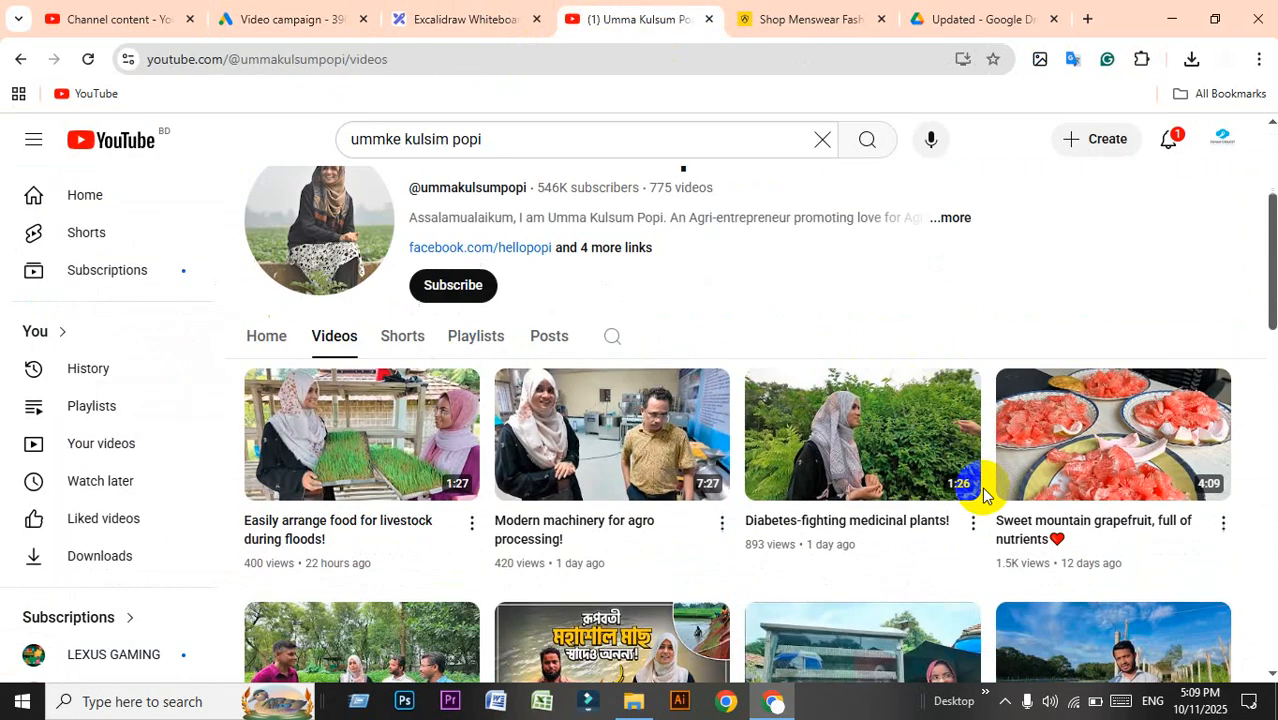
left_click(622, 456)
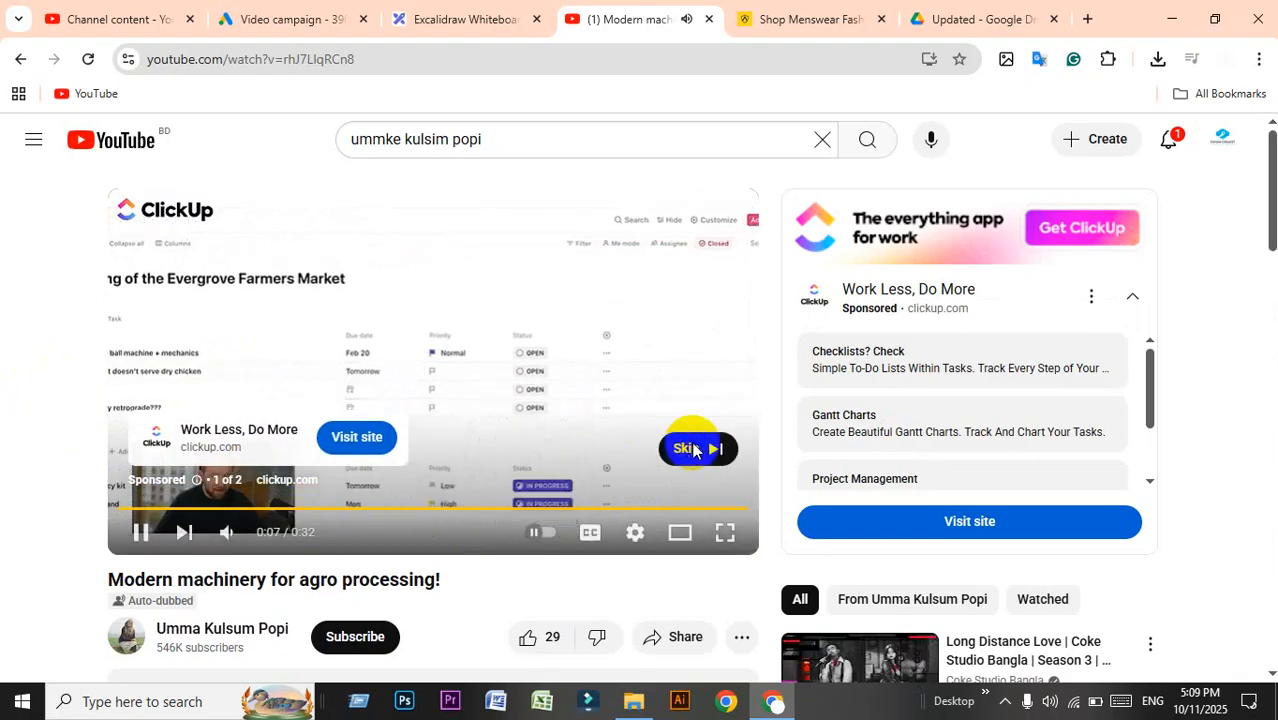
left_click(688, 450)
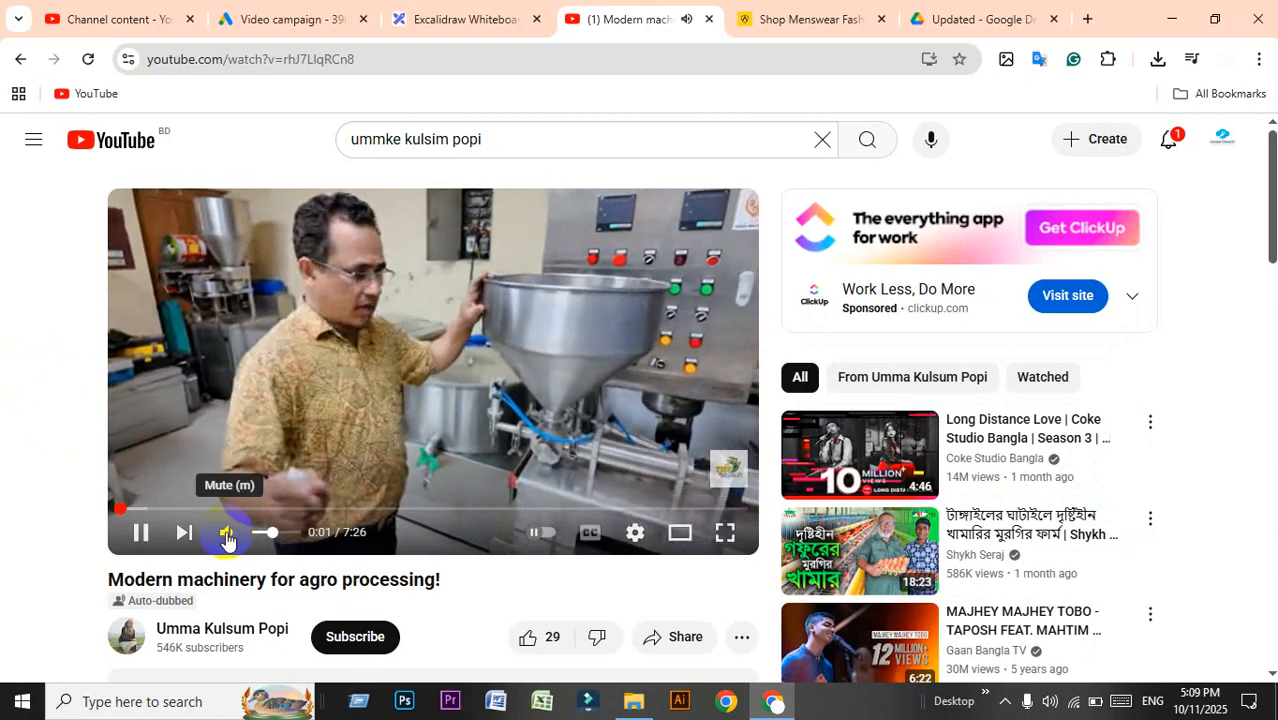
left_click(229, 533)
left_click(321, 510)
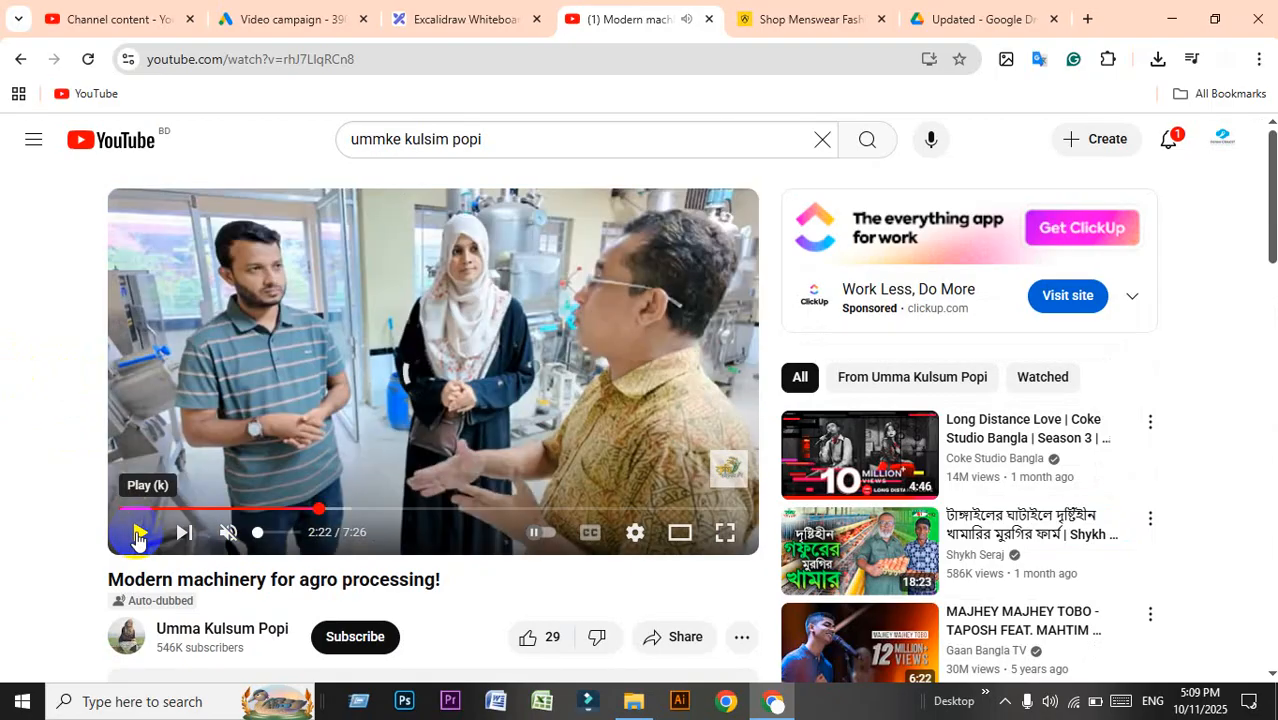
left_click(384, 272)
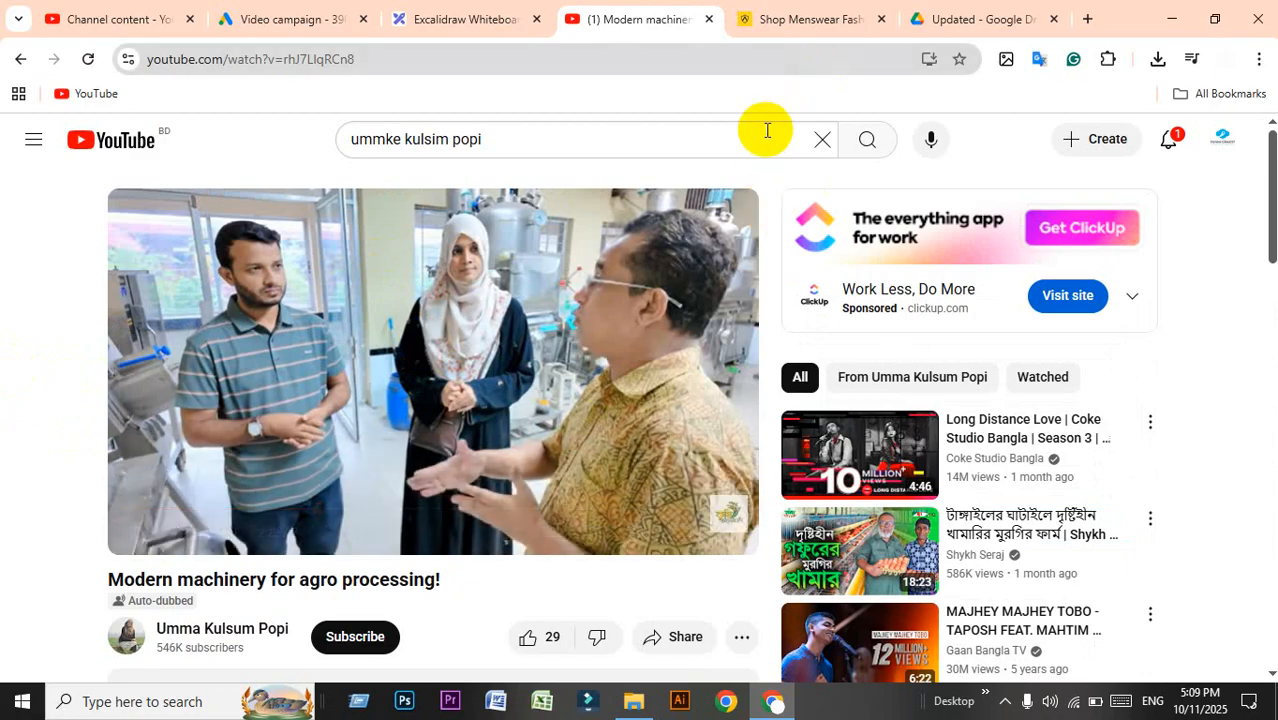
Search YouTube for "mackup bangladesh".
left_click(487, 139)
type("macky")
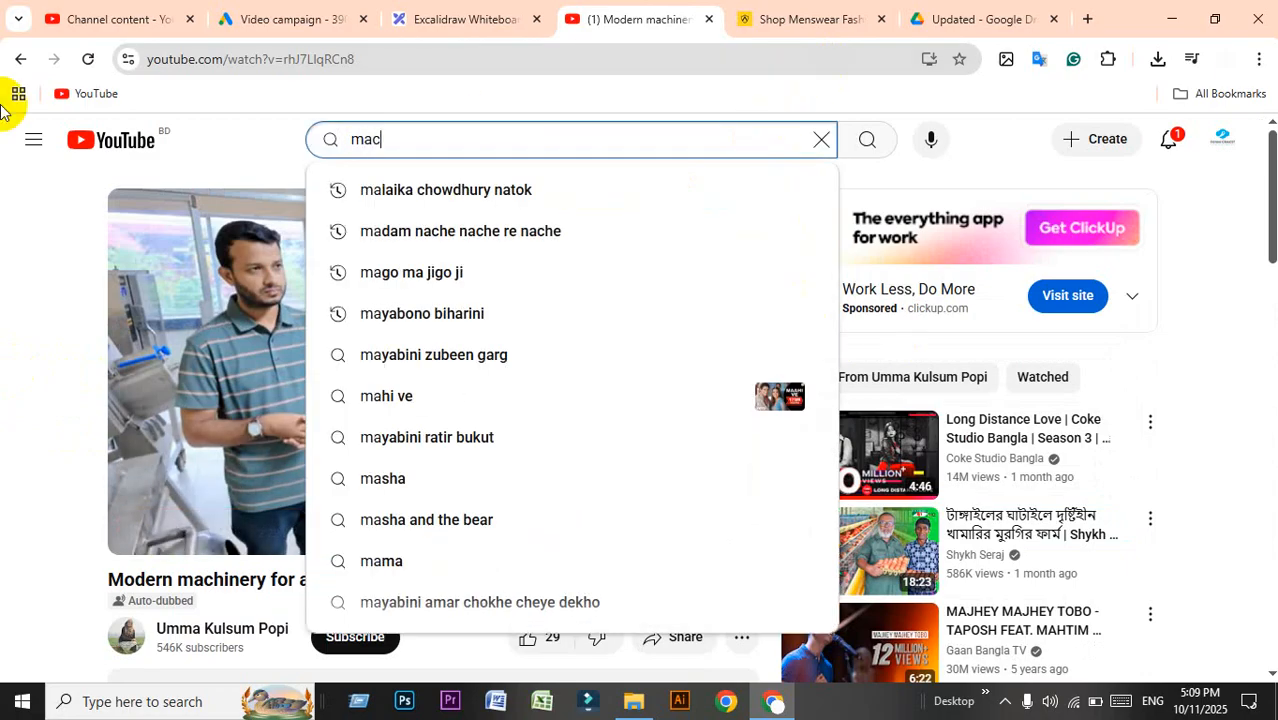
key("BackSpace")
key("BackSpace")
type("kup bangladesh")
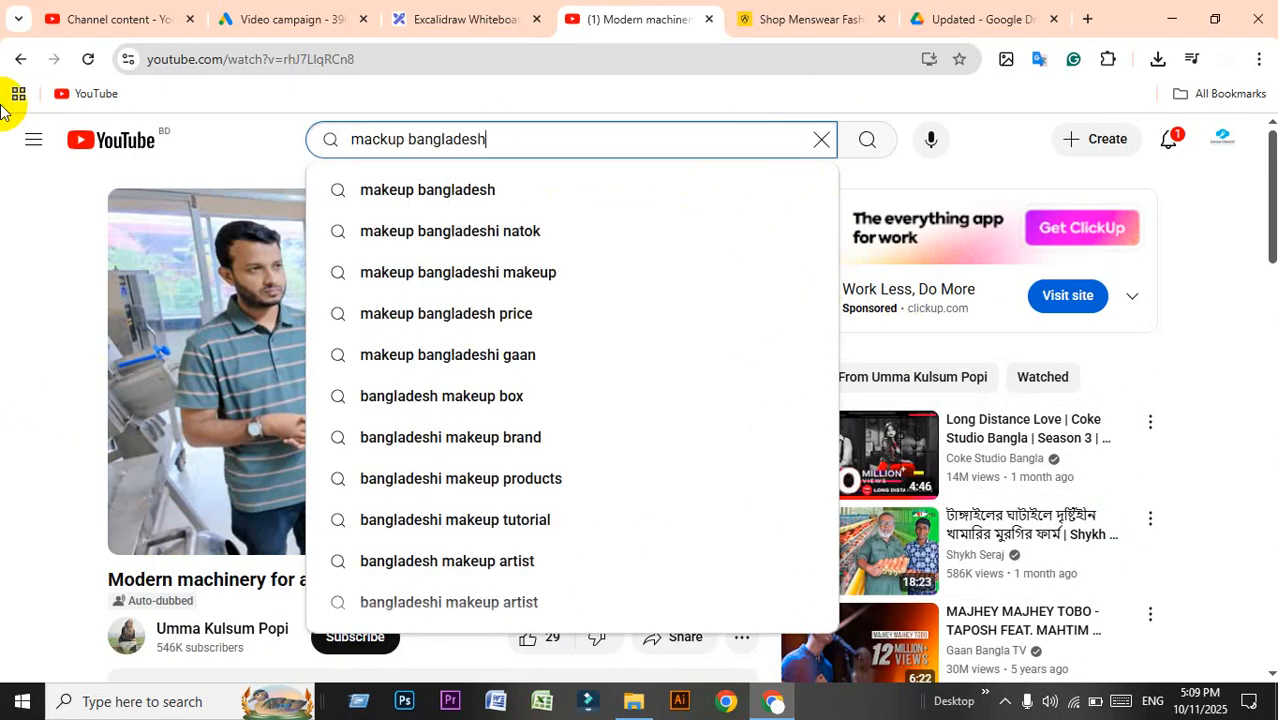
key("Return")
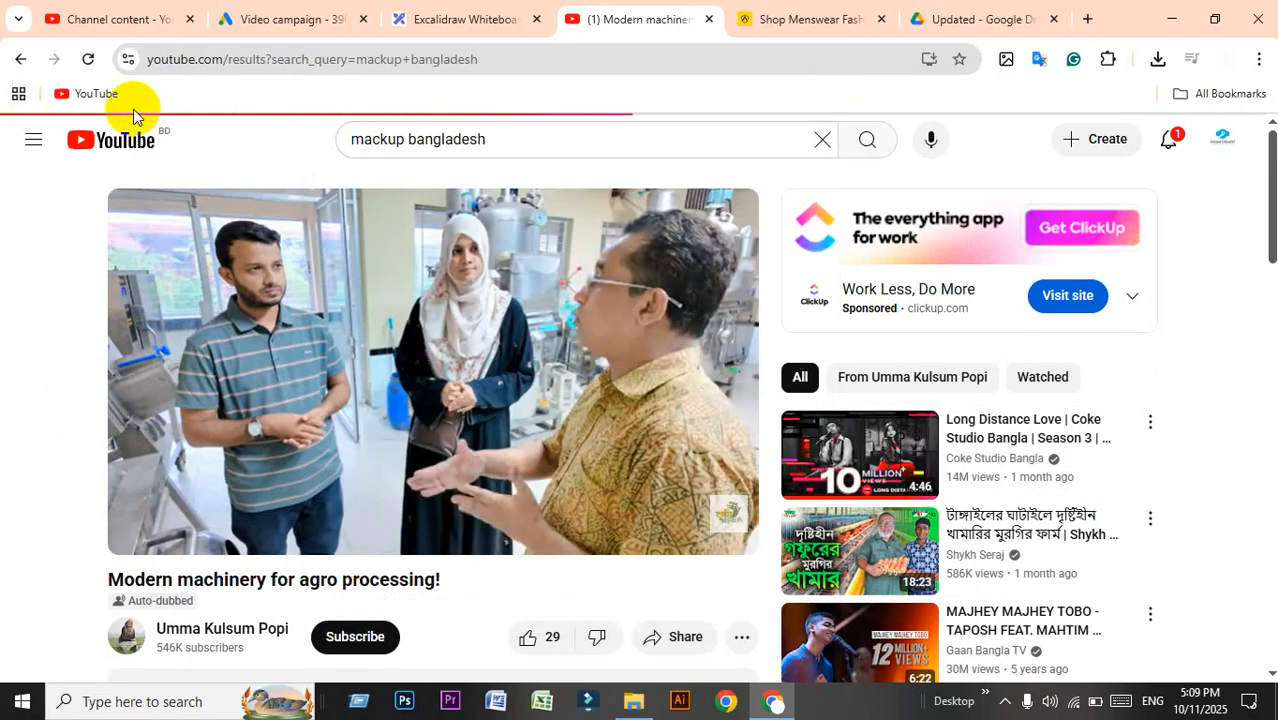
Open the "SIMPLE TEENAGE MAKEUP TUTORIAL" video from the search results and pause it at 2:18.
scroll(964, 380, "down", 6)
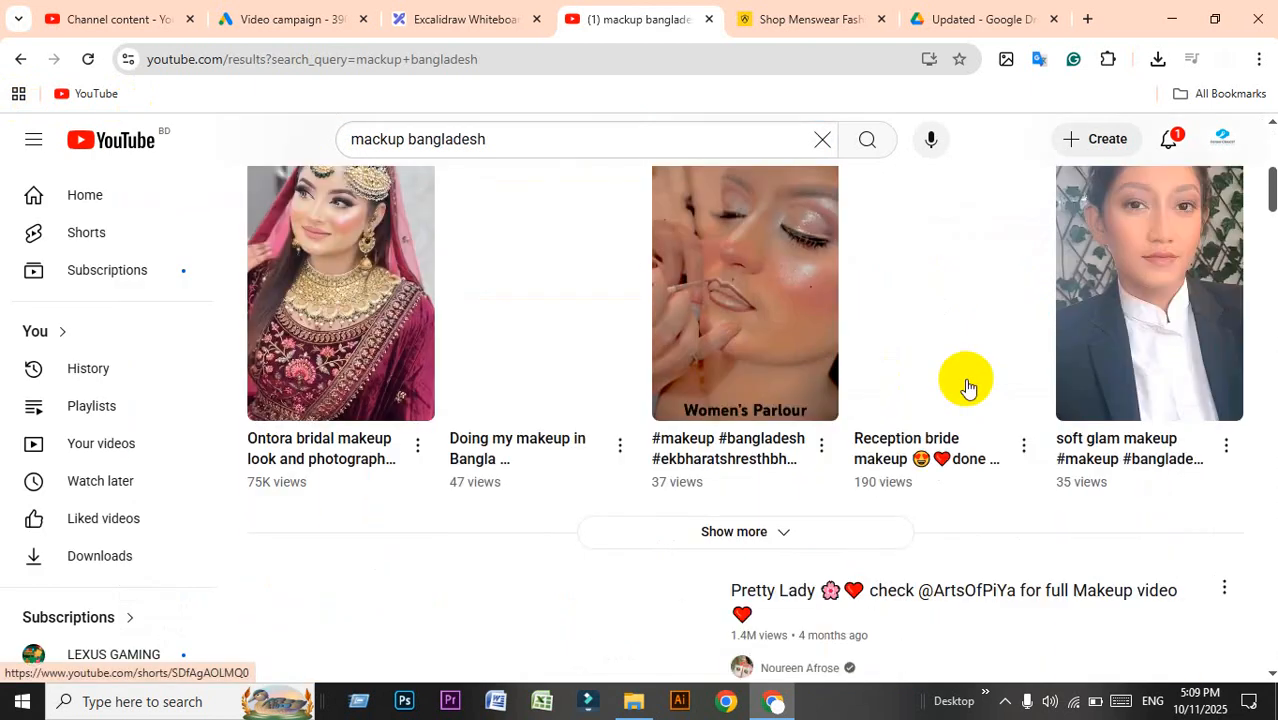
scroll(966, 387, "down", 5)
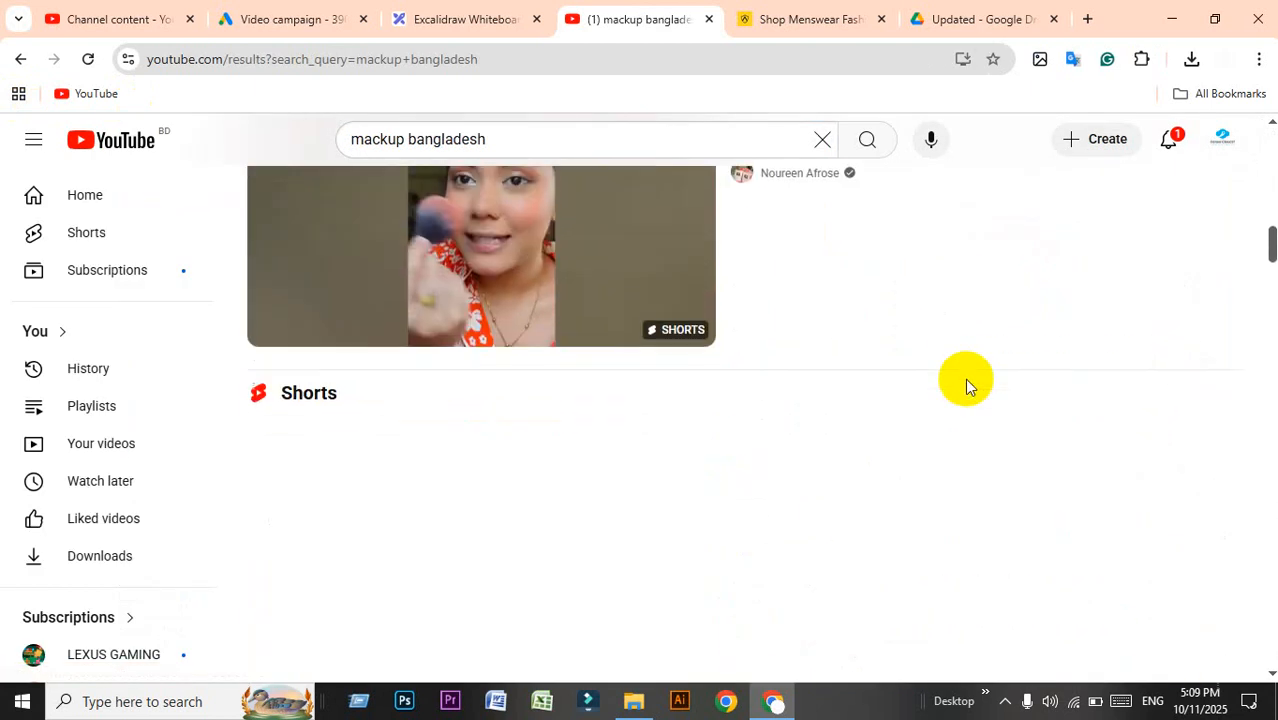
scroll(966, 387, "down", 10)
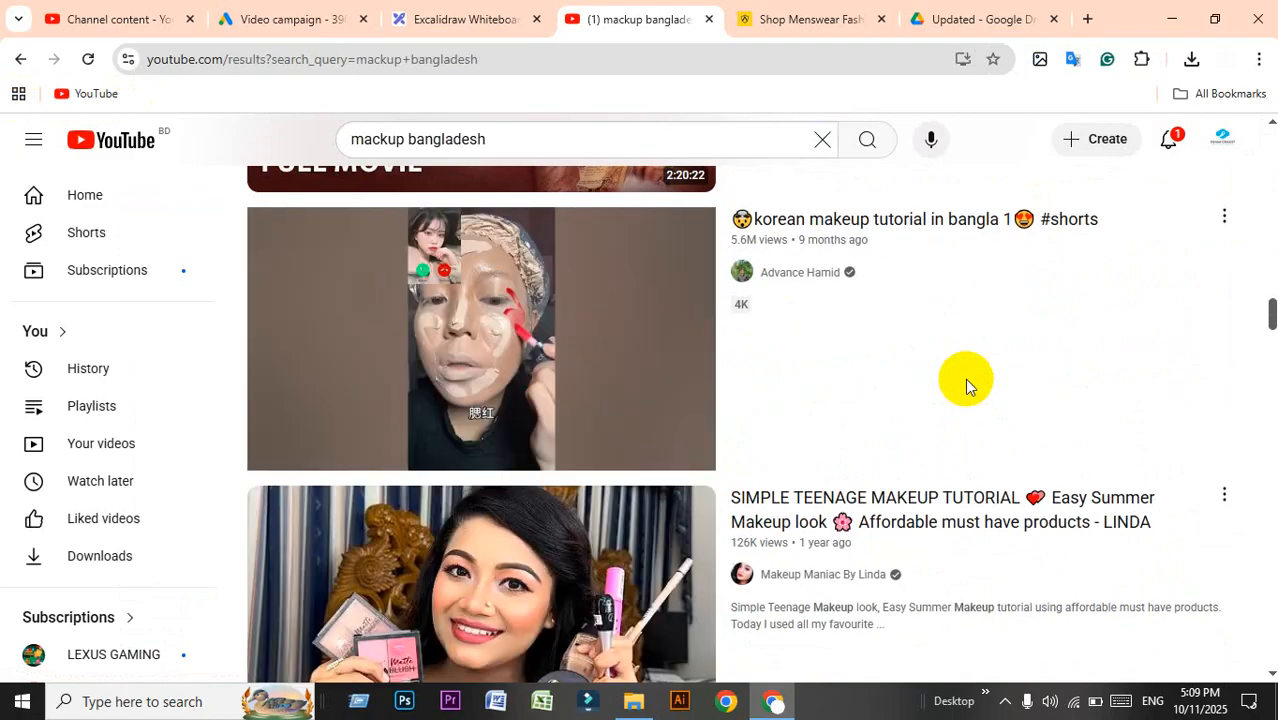
scroll(964, 385, "up", 4)
scroll(964, 383, "down", 6)
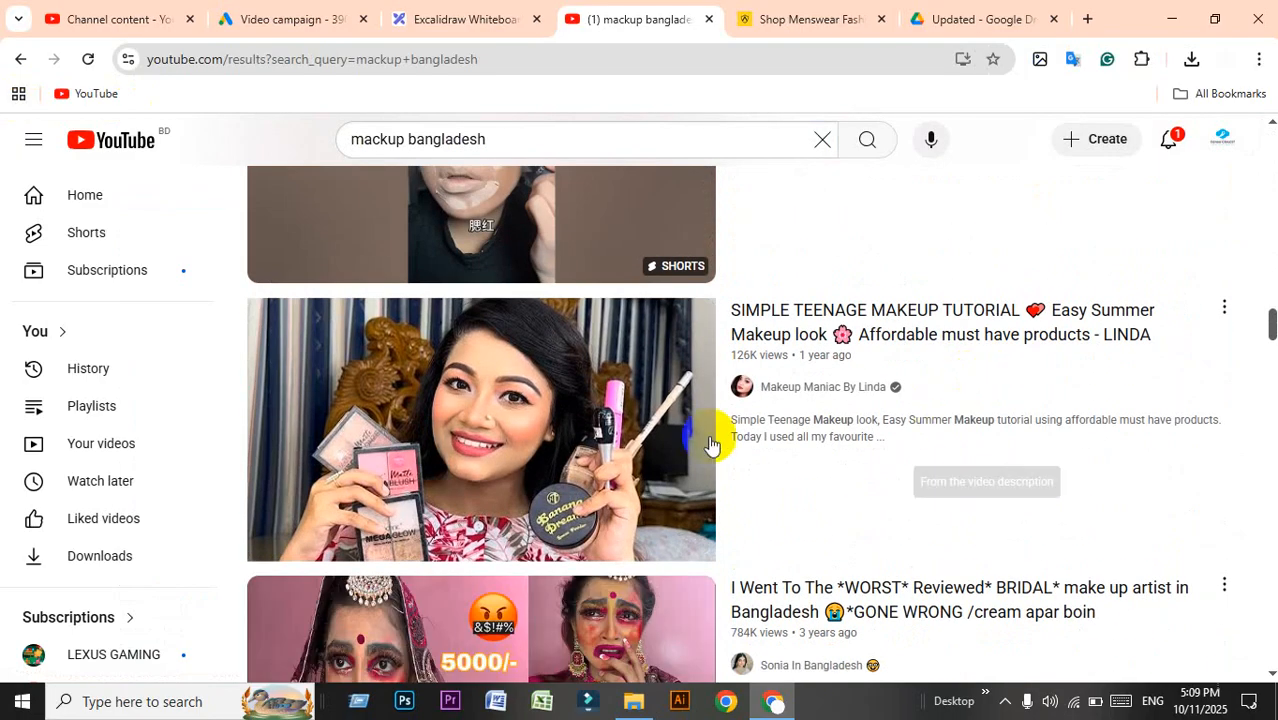
left_click(487, 415)
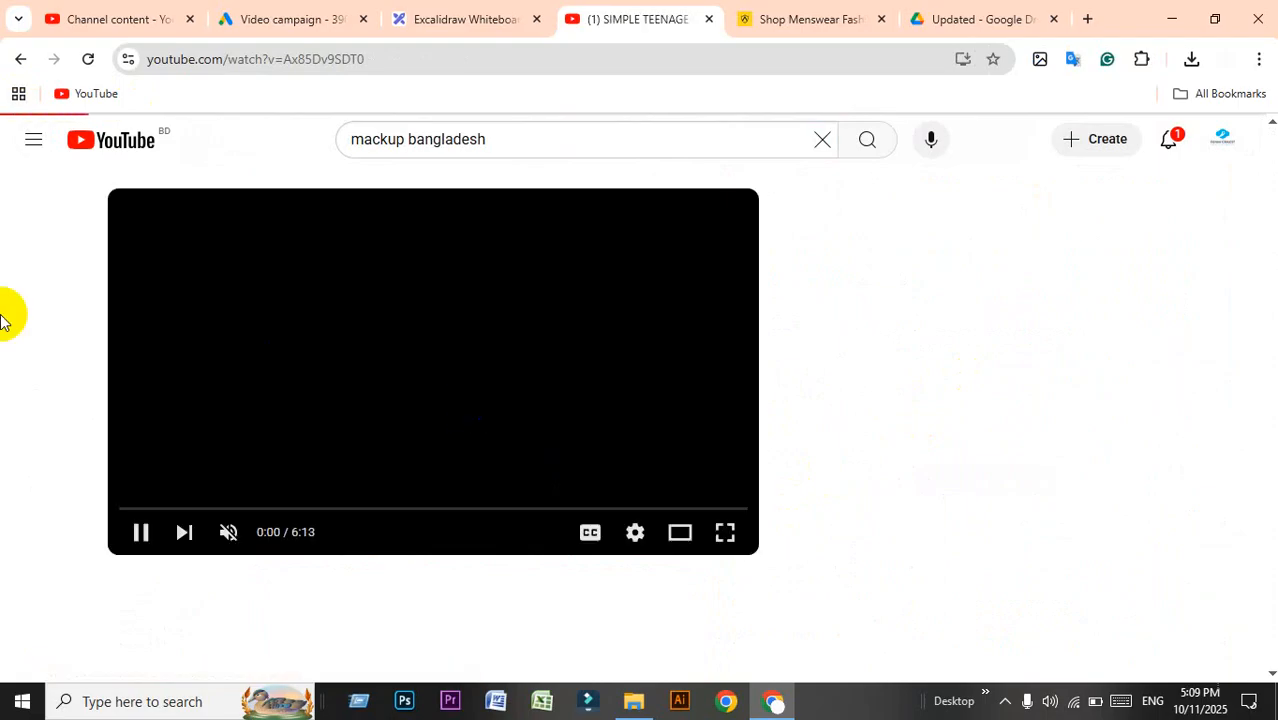
left_click(363, 352)
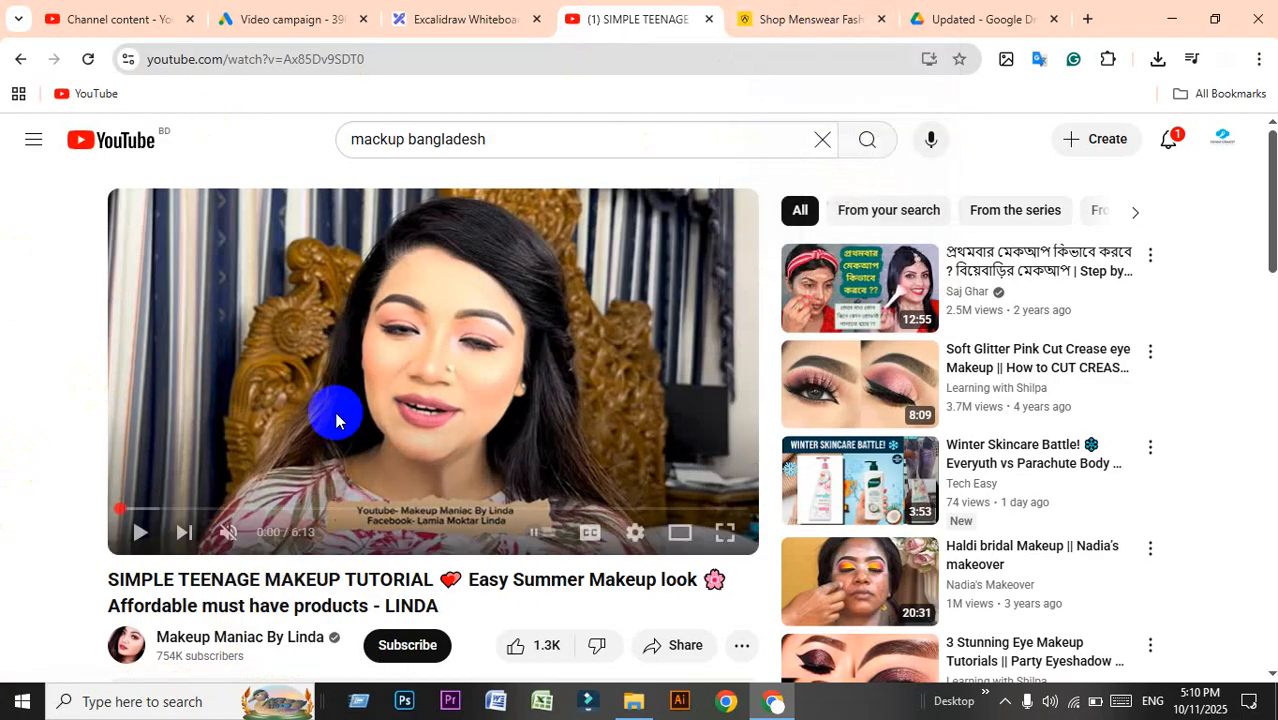
left_click(351, 509)
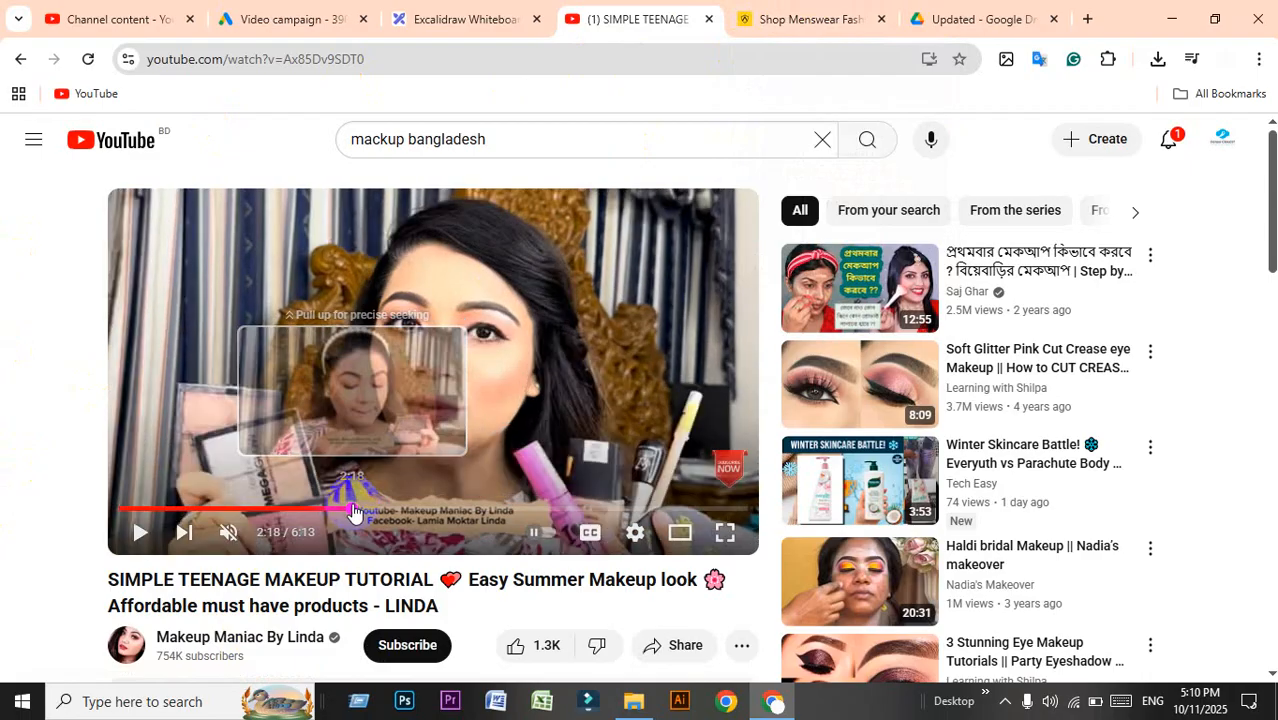
Jump the makeup tutorial video to 3:12 and review the Placements section of the Google Ads campaign.
left_click(445, 509)
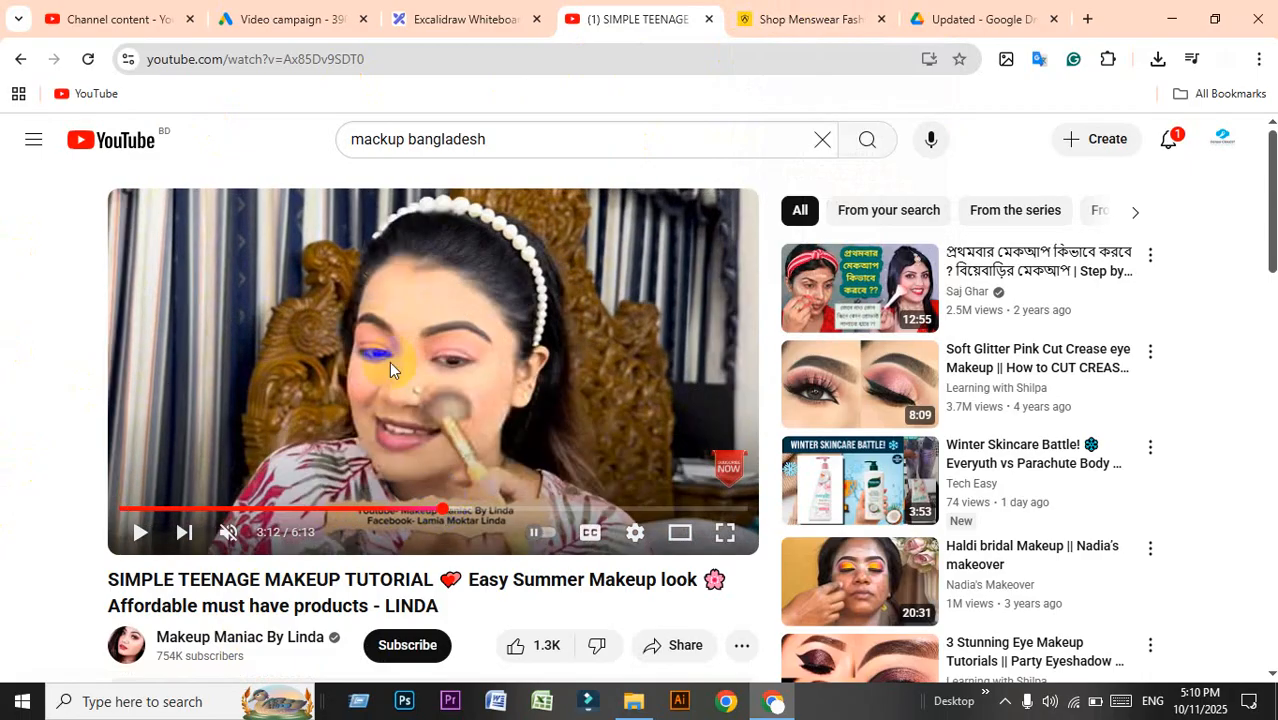
left_click(432, 16)
left_click(336, 16)
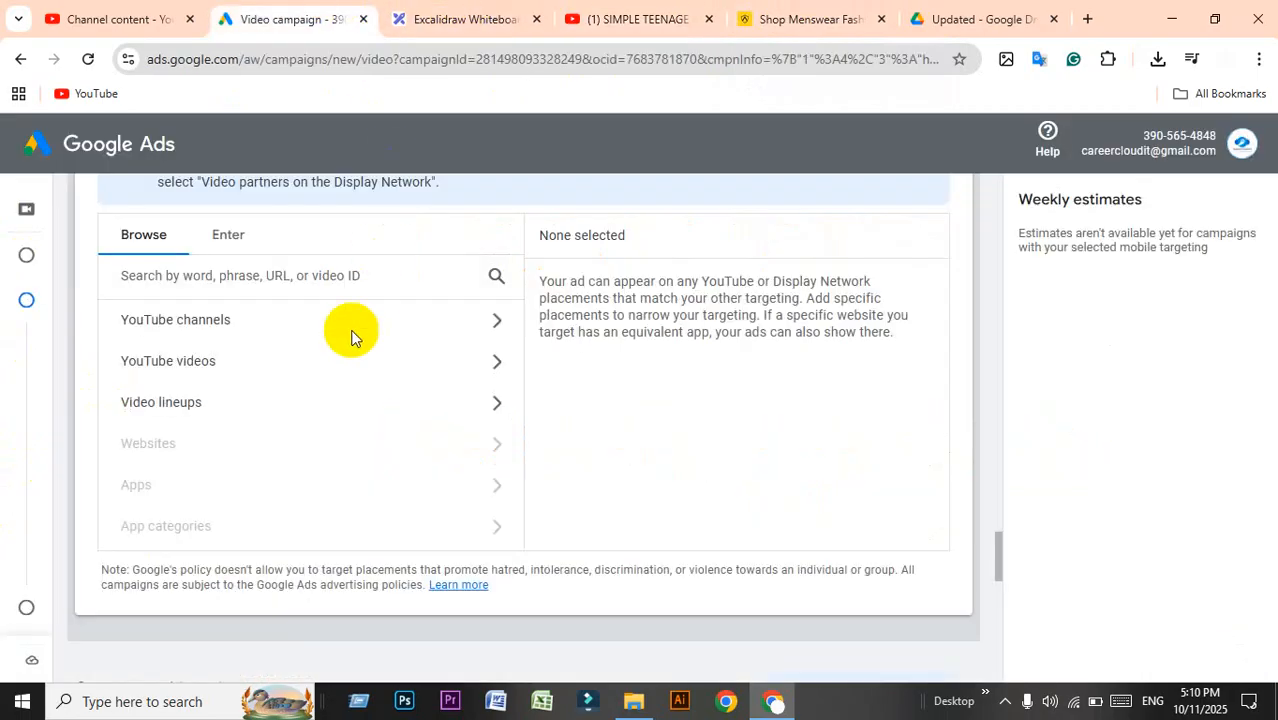
scroll(351, 340, "up", 1)
scroll(240, 312, "up", 2)
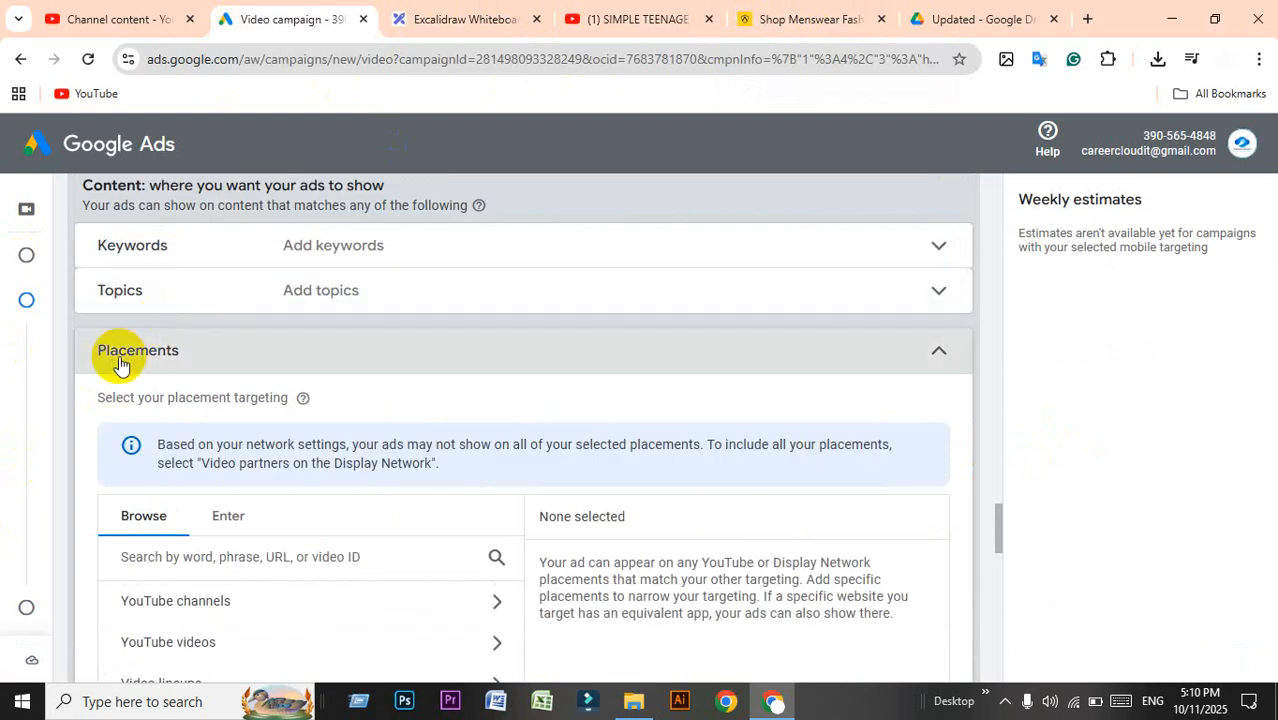
scroll(335, 390, "down", 2)
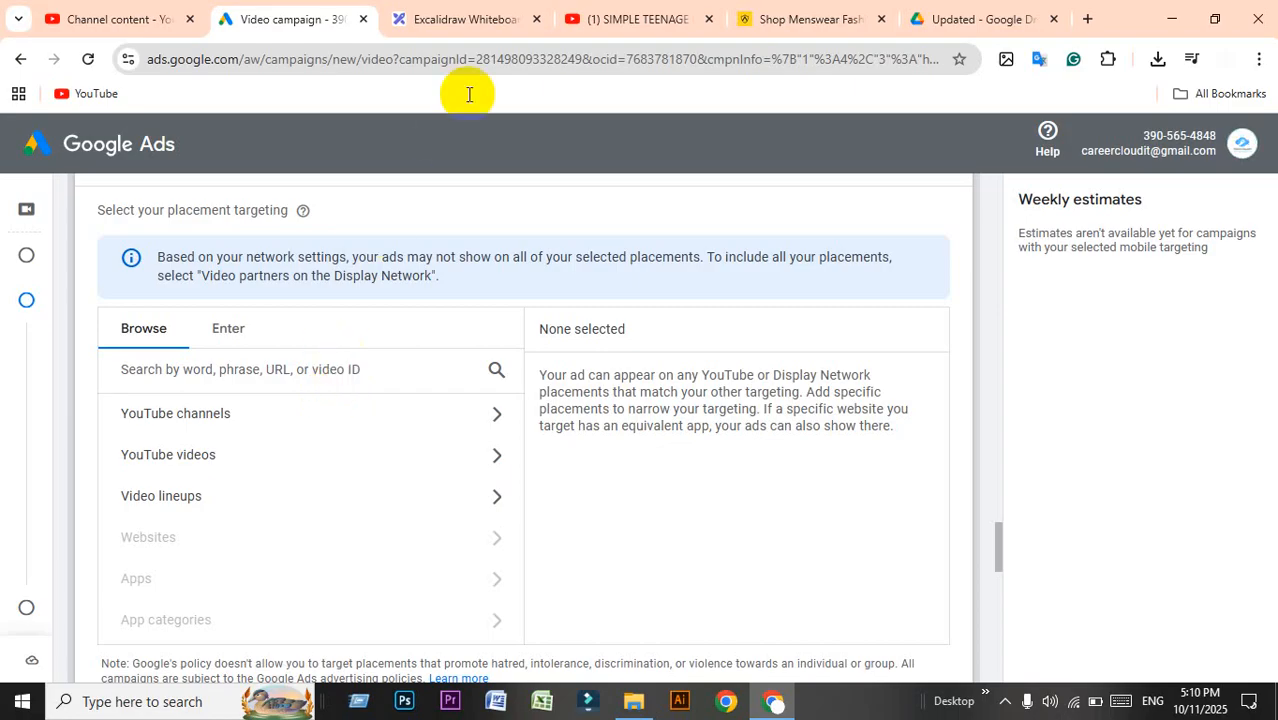
Copy the makeup tutorial's YouTube URL and search for it among the campaign's placements in Google Ads.
left_click(634, 18)
left_click(575, 64)
key("ctrl+c")
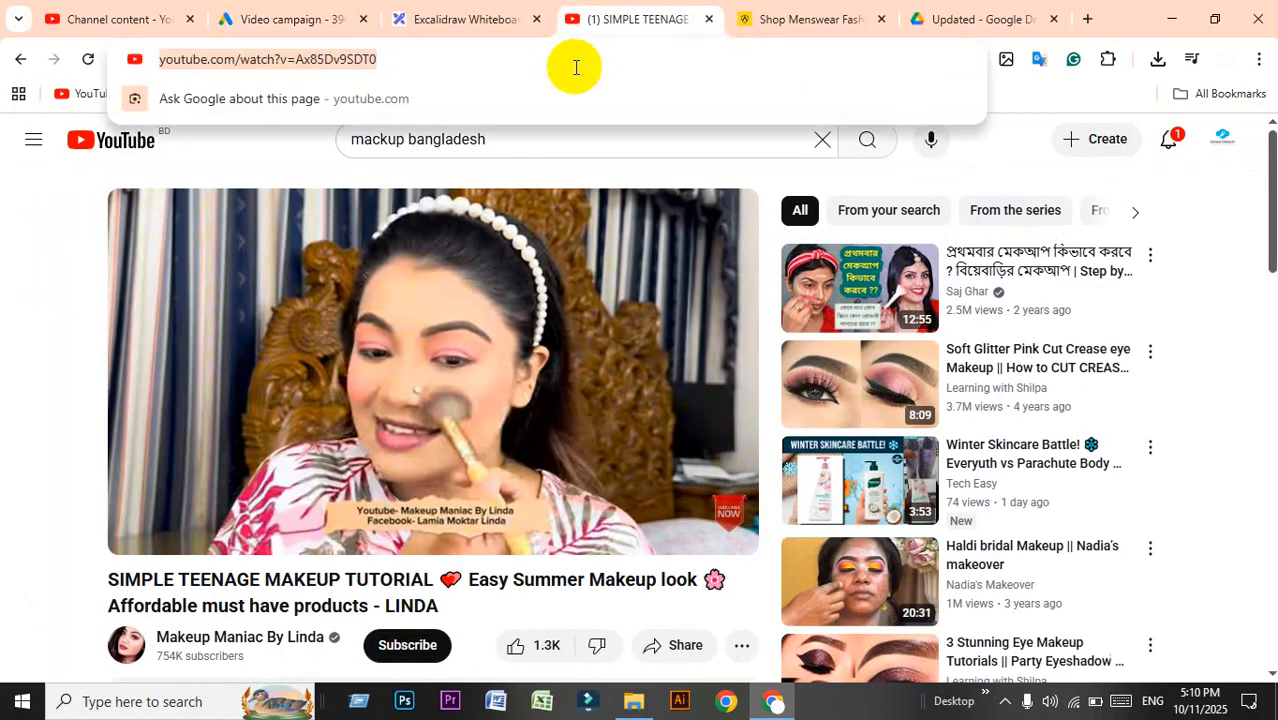
left_click(340, 18)
left_click(281, 367)
key("ctrl+v")
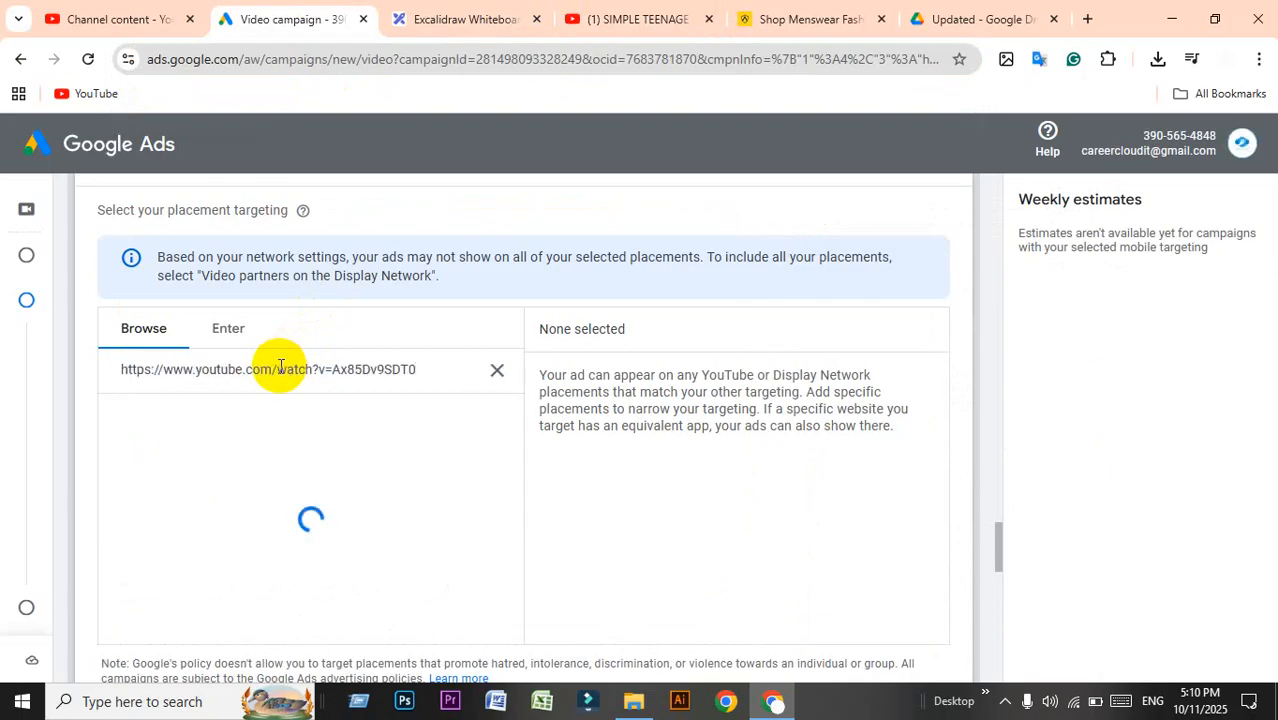
scroll(625, 443, "down", 1)
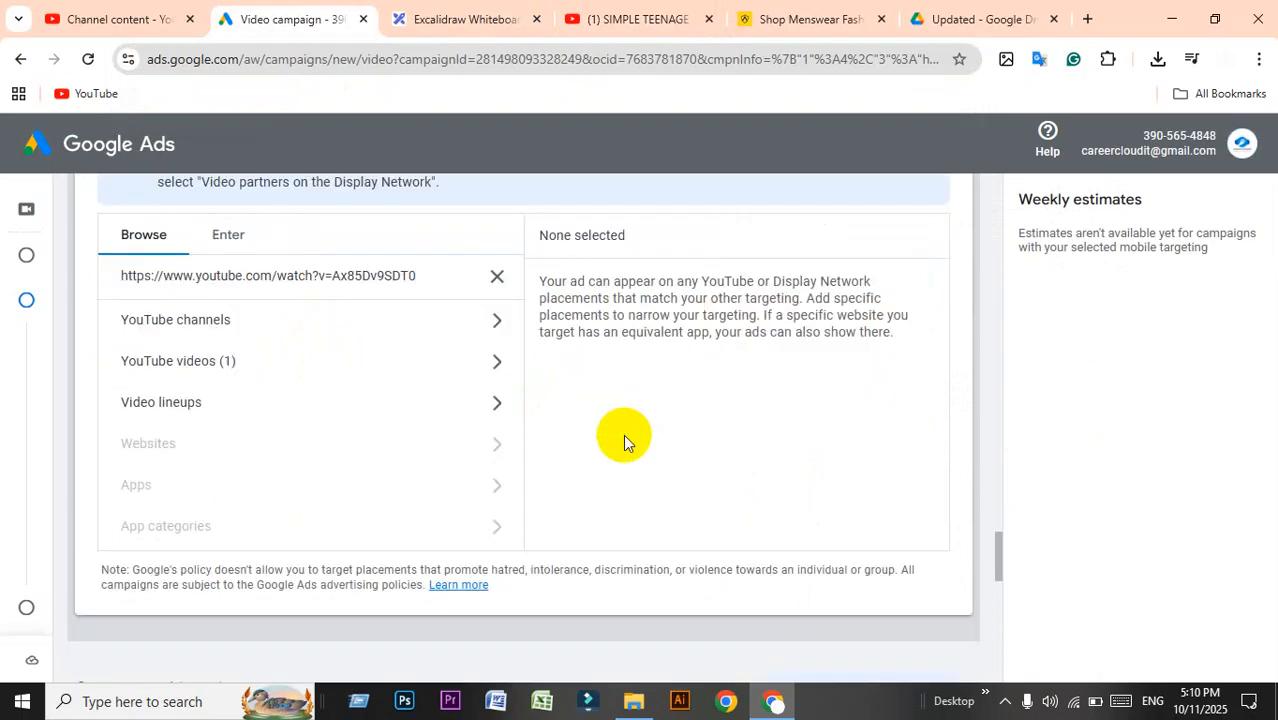
scroll(625, 443, "up", 1)
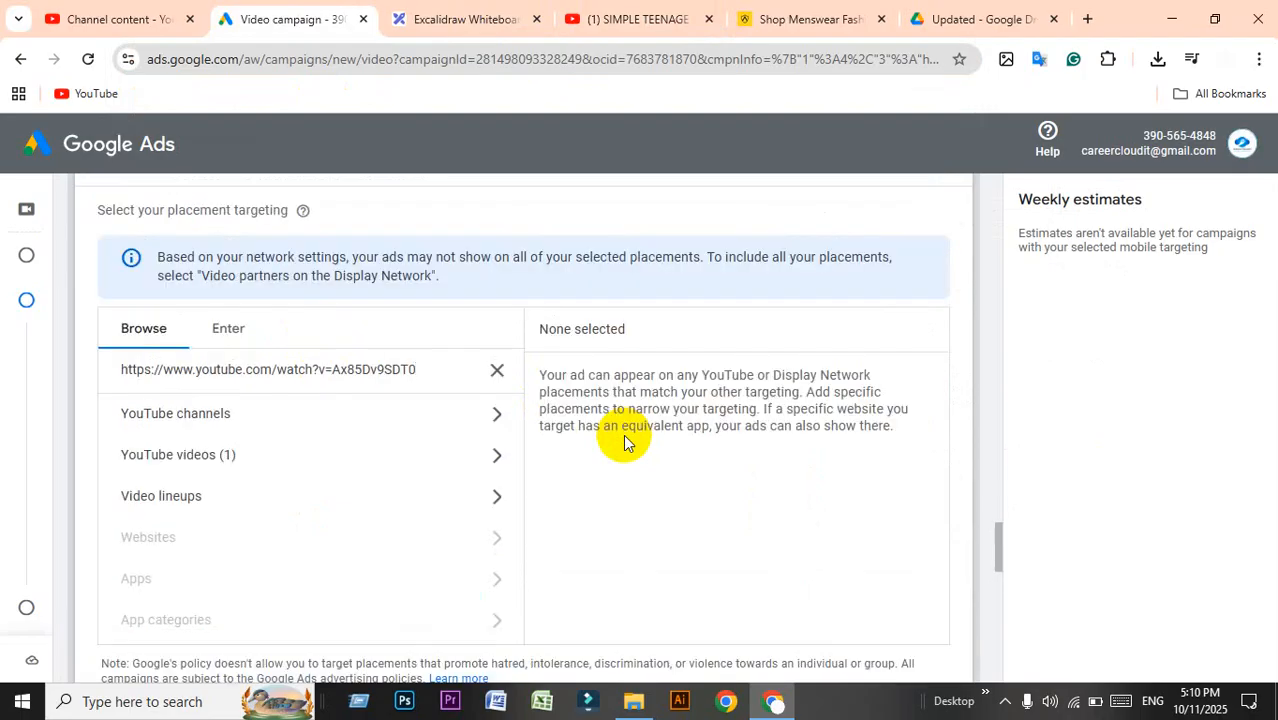
left_click(236, 341)
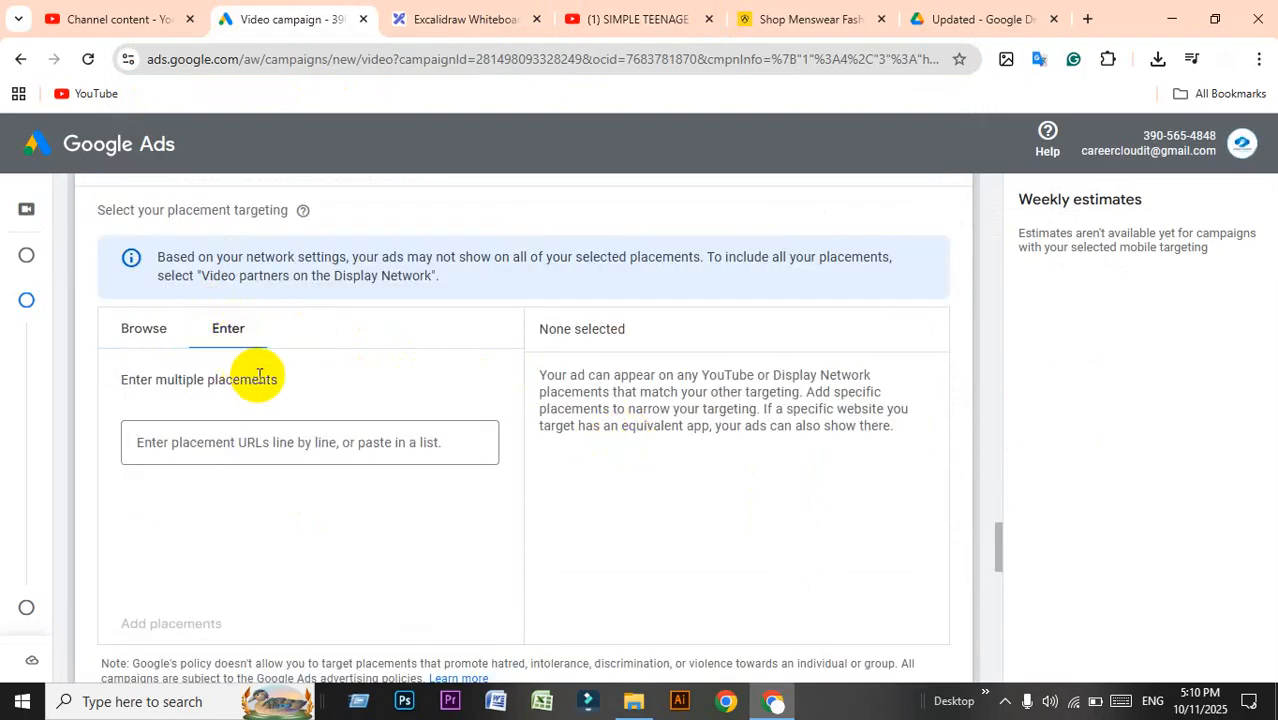
left_click(238, 440)
key("ctrl+v")
key("Return")
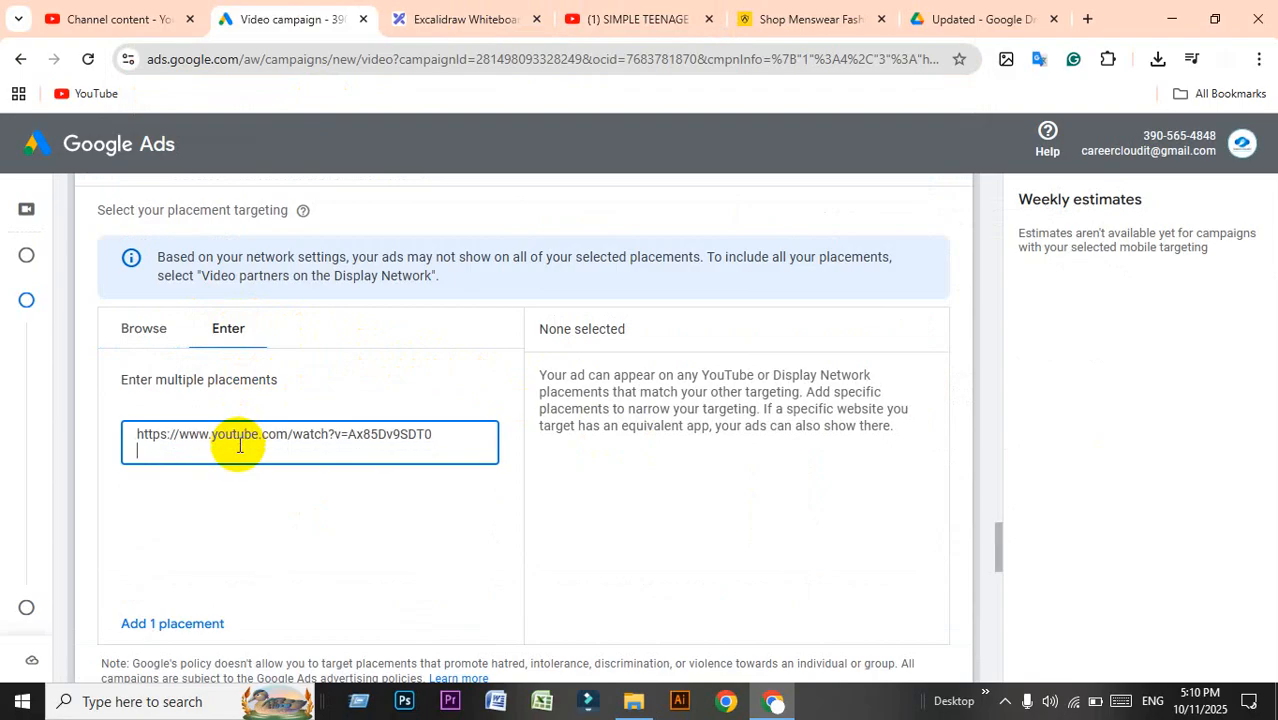
scroll(239, 445, "down", 2)
left_click(171, 430)
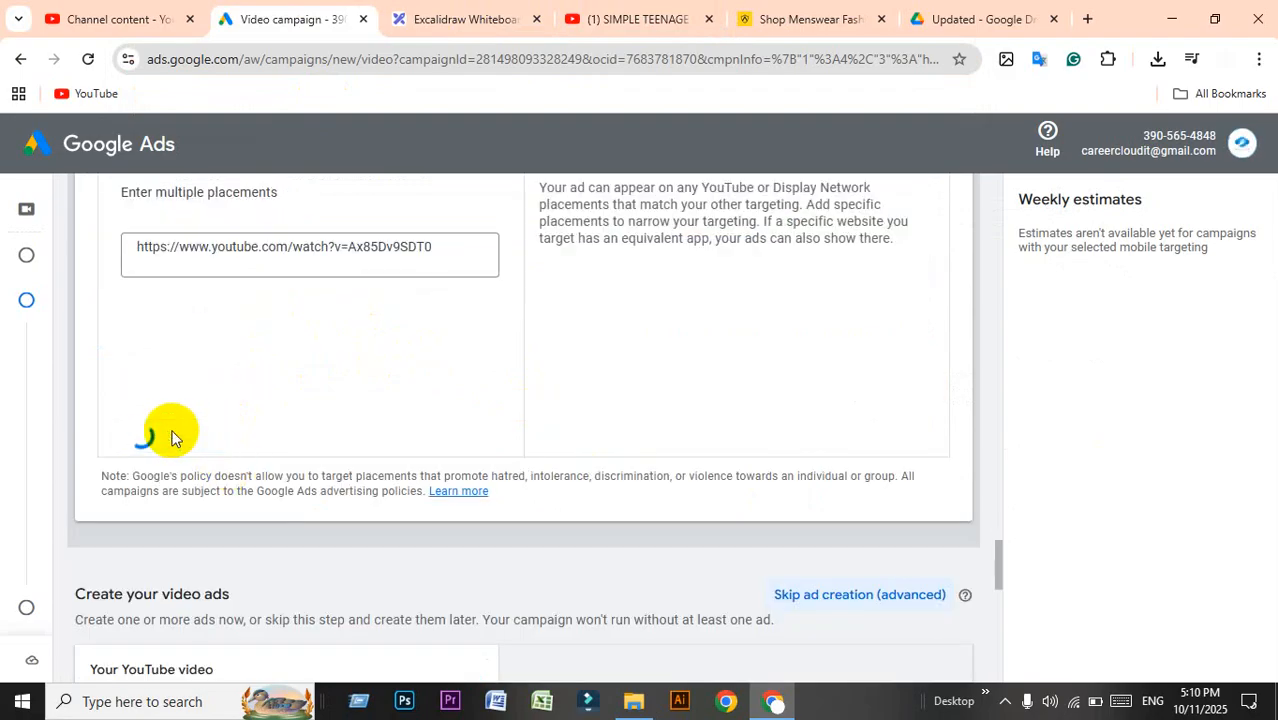
scroll(309, 418, "up", 1)
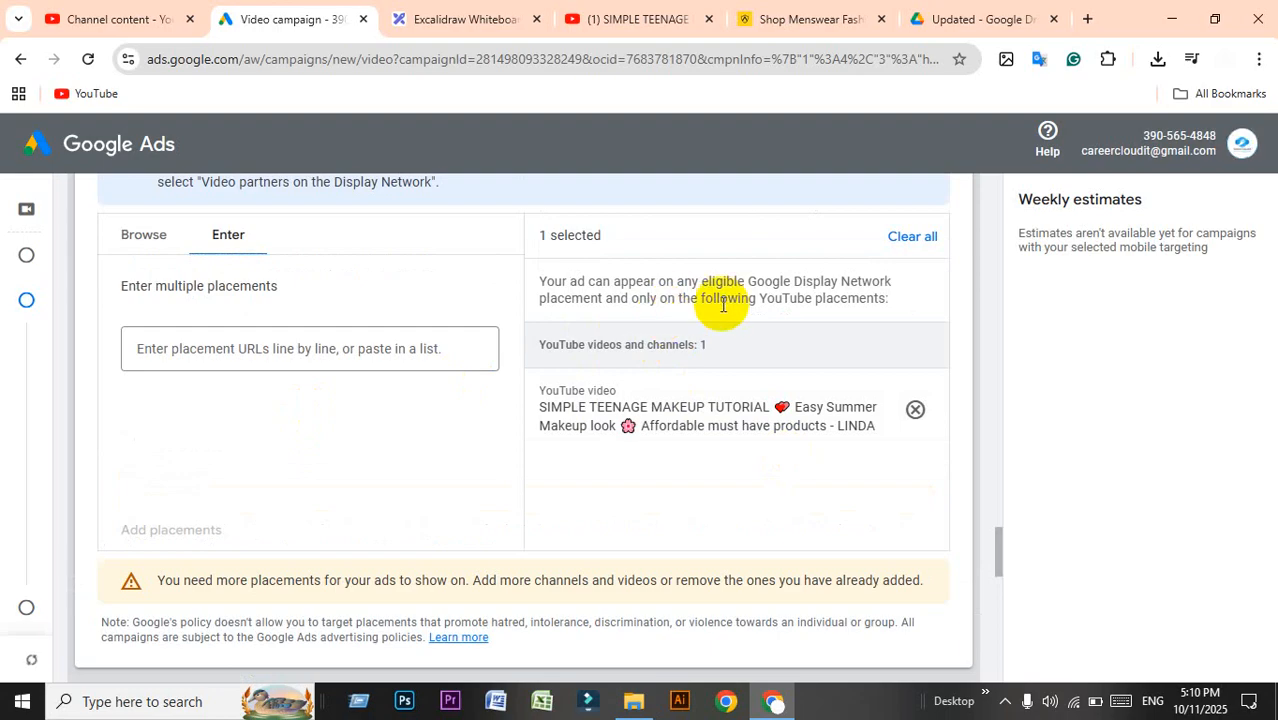
Examine the selected makeup video placement, the warning below it, and the Browse and Enter options for adding placements.
left_click_drag(537, 408, 876, 442)
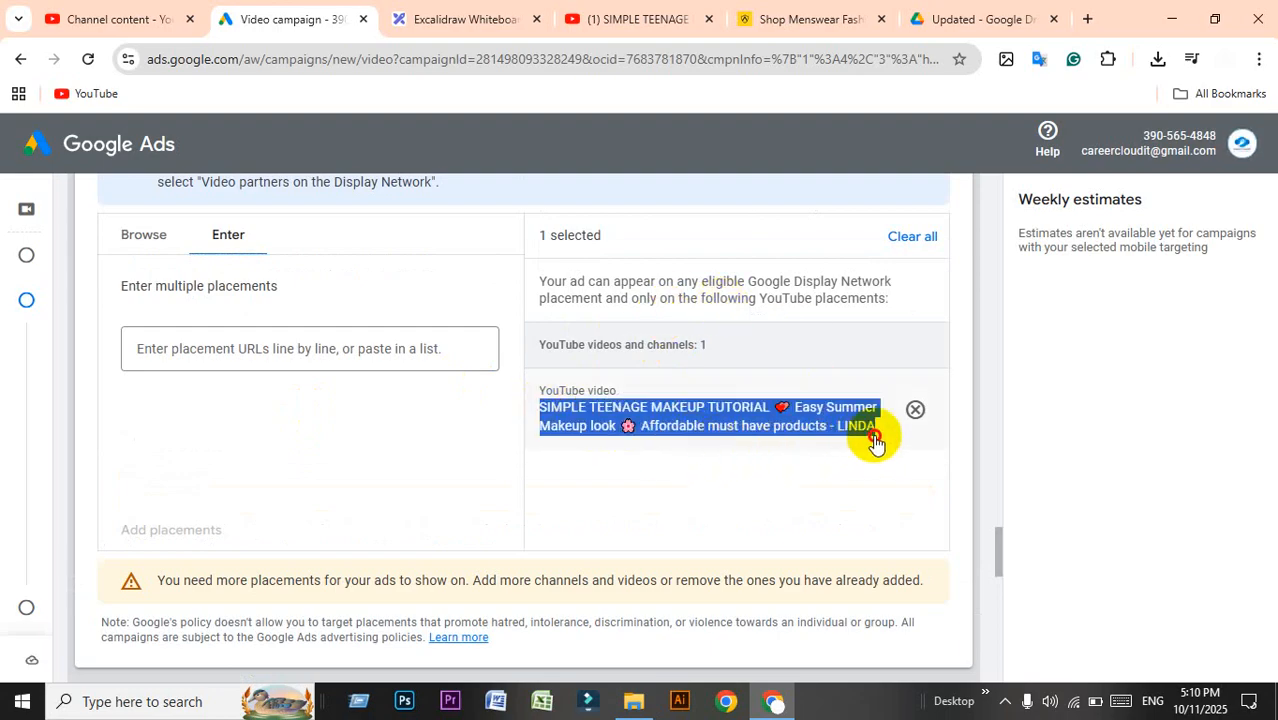
left_click(371, 583)
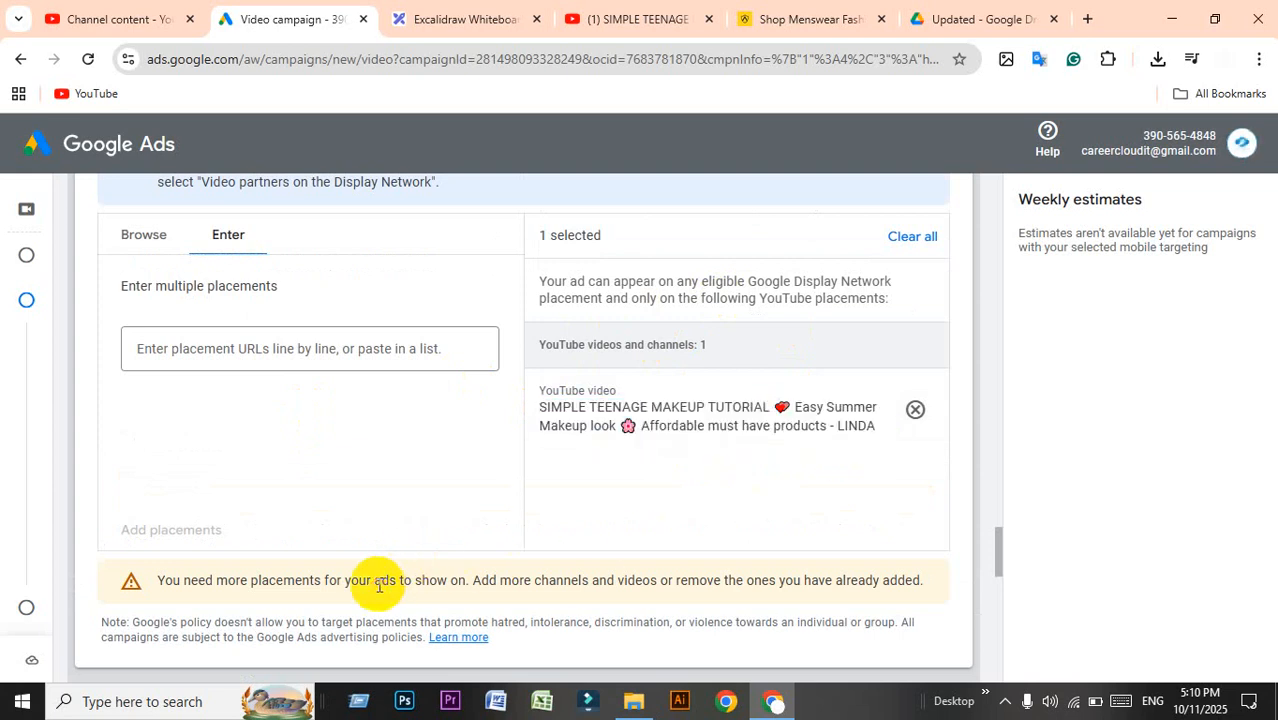
scroll(473, 542, "down", 1)
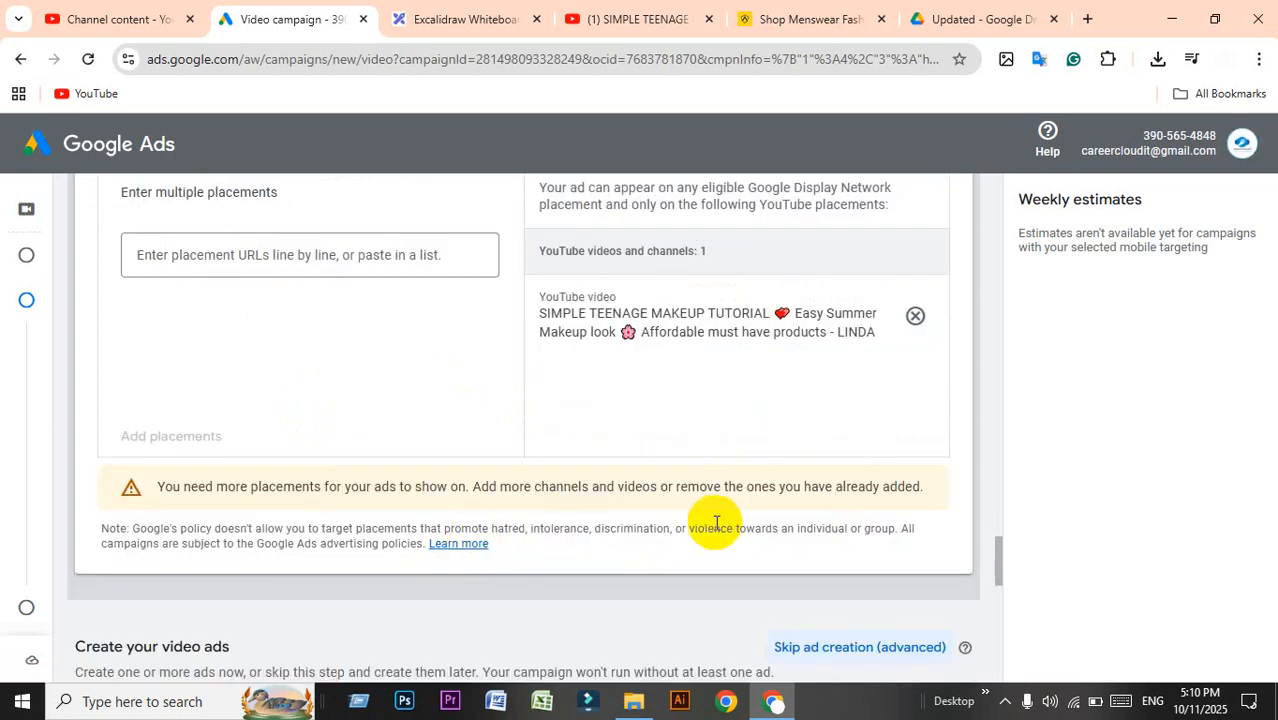
scroll(716, 521, "up", 1)
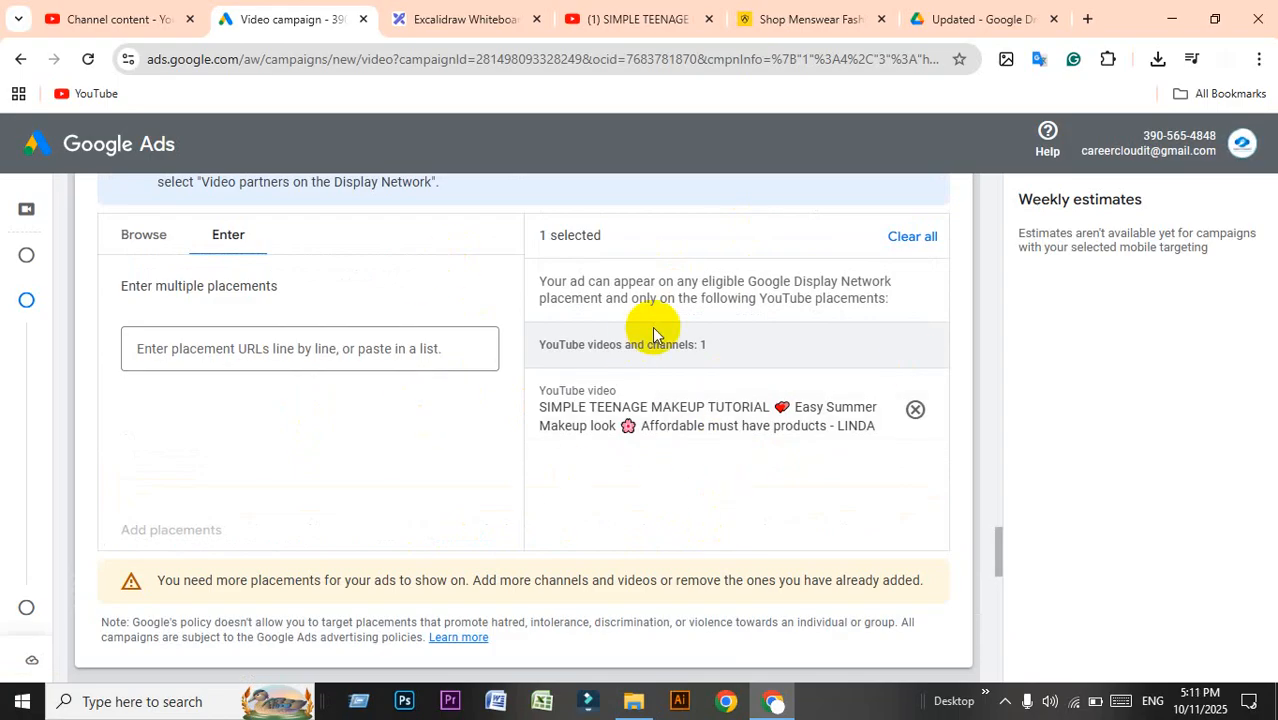
scroll(652, 328, "up", 1)
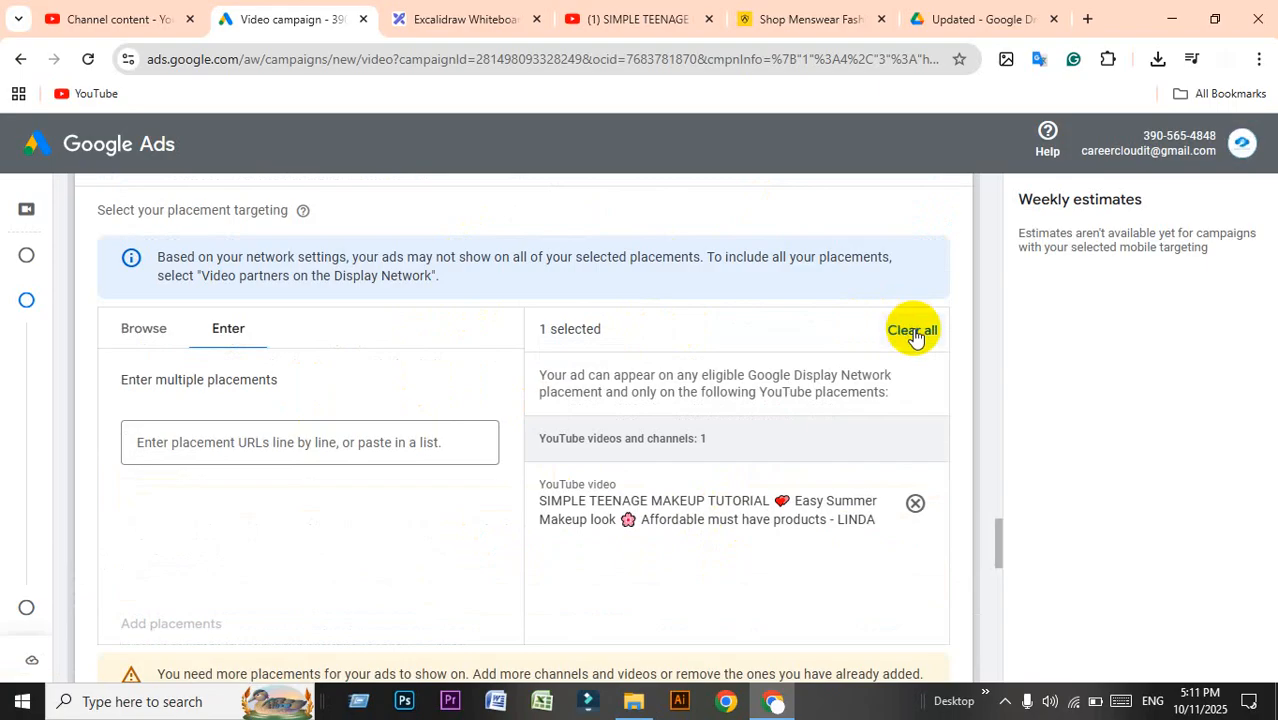
left_click(150, 341)
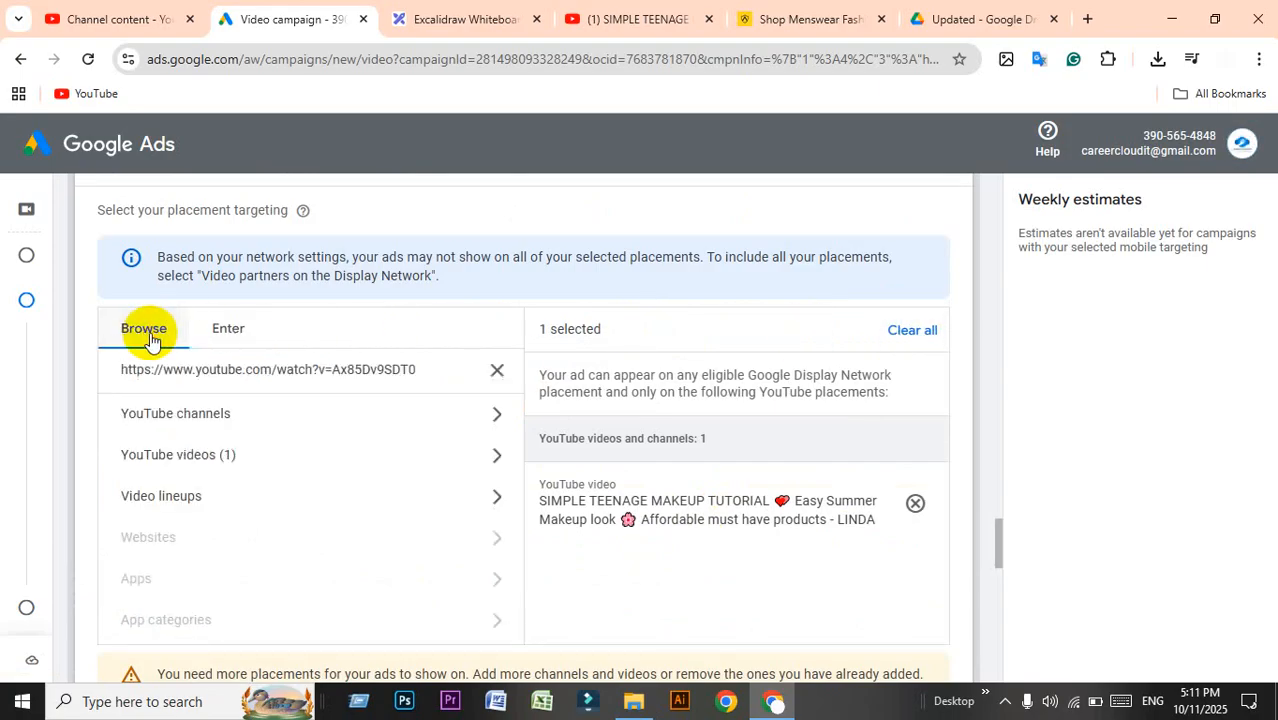
left_click(226, 322)
Remove the makeup video from the selected placements, clear the URL search, and collapse the Placements section.
left_click(915, 503)
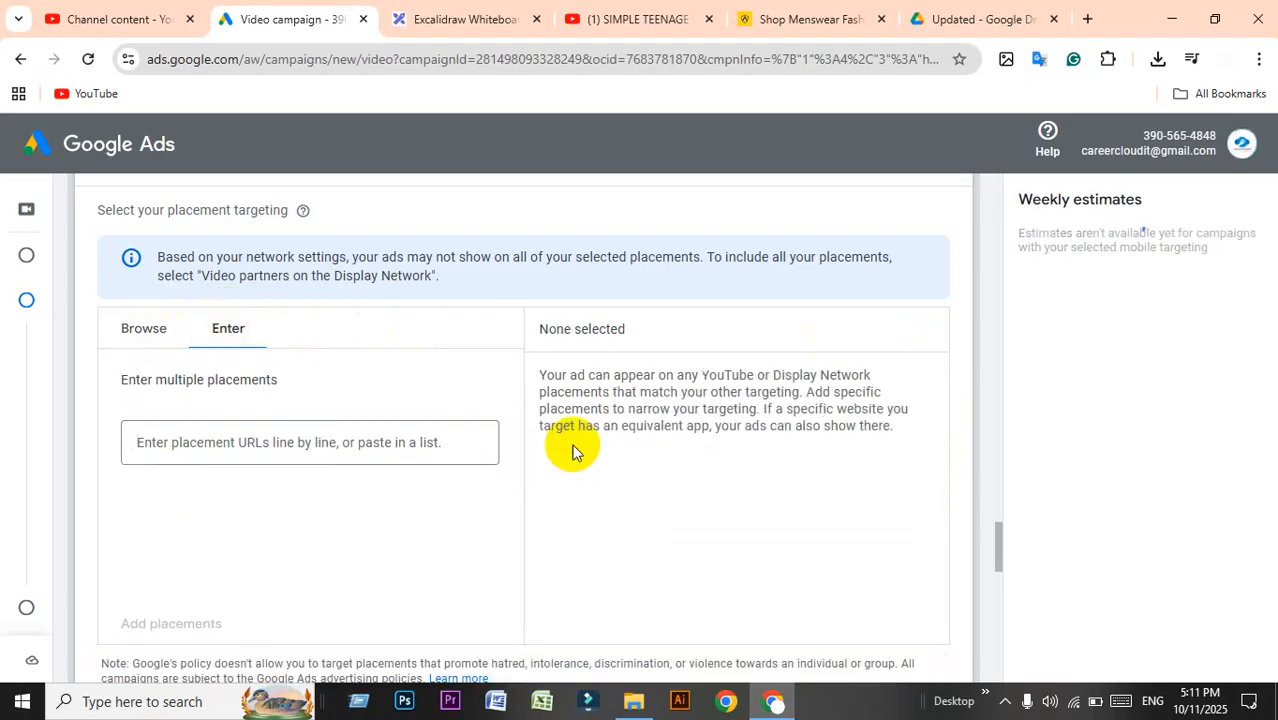
left_click(128, 339)
scroll(458, 320, "up", 2)
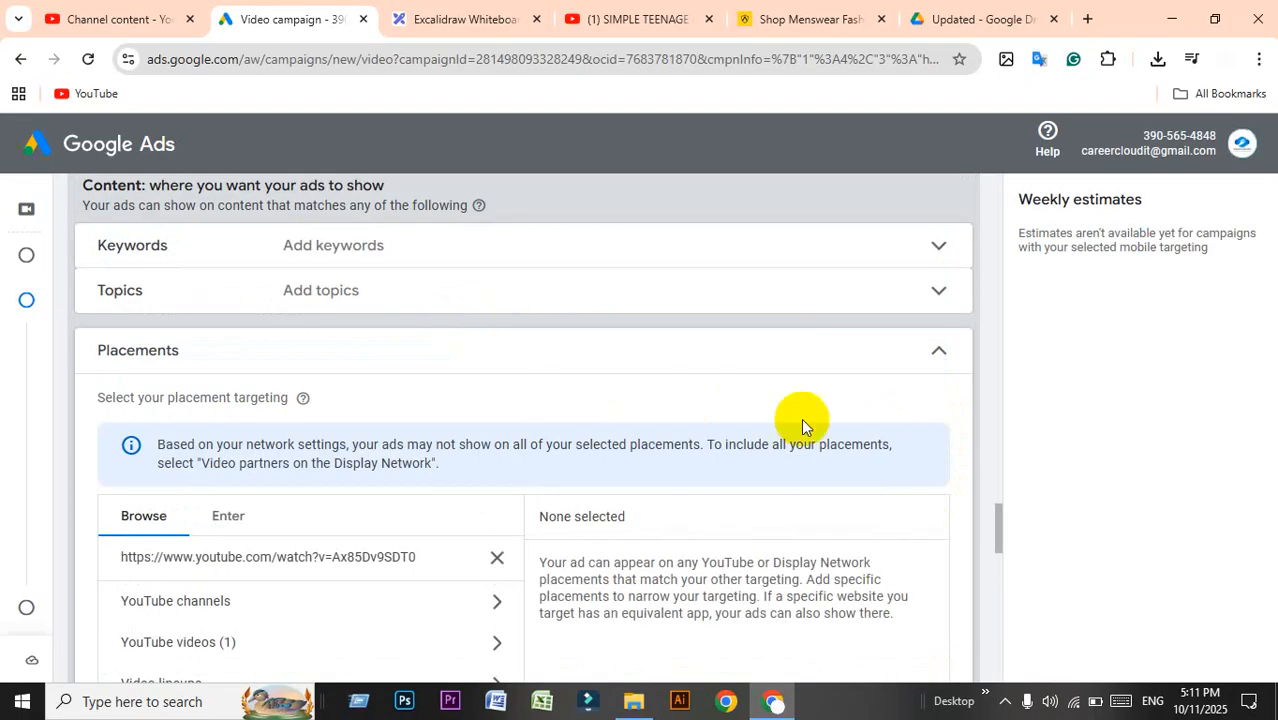
scroll(801, 420, "down", 1)
left_click(497, 465)
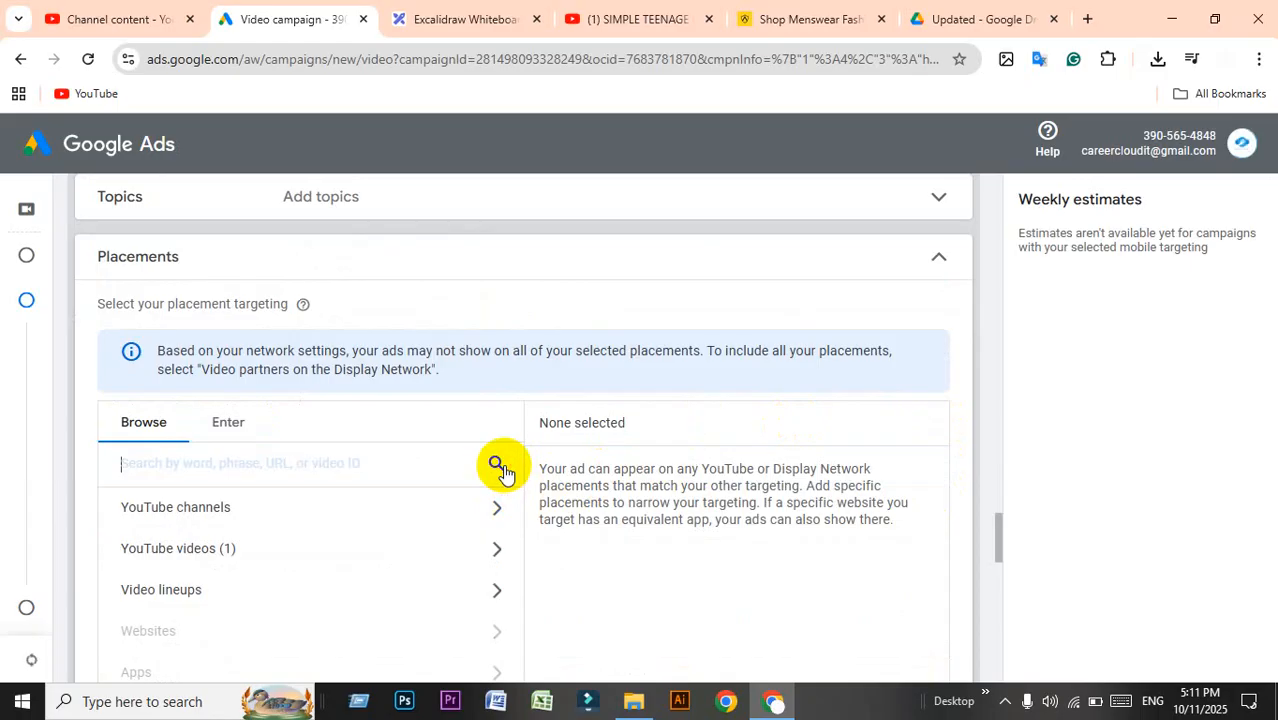
scroll(600, 425, "up", 1)
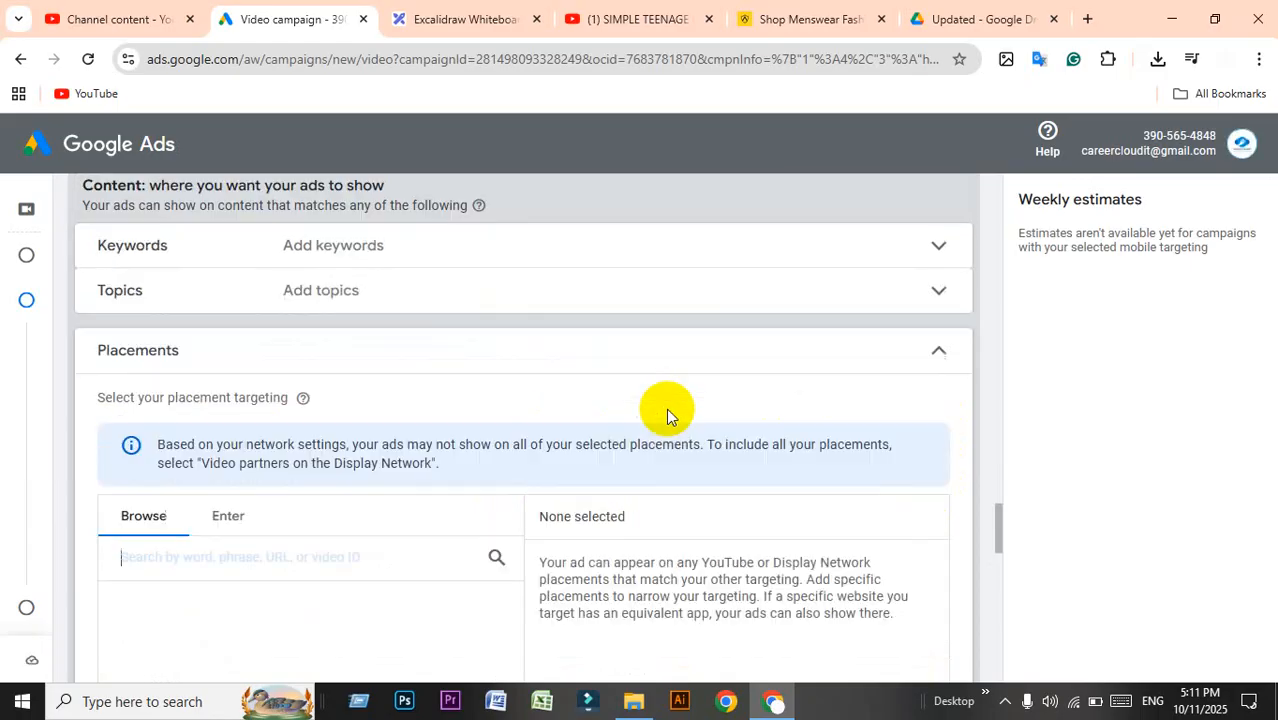
left_click(938, 358)
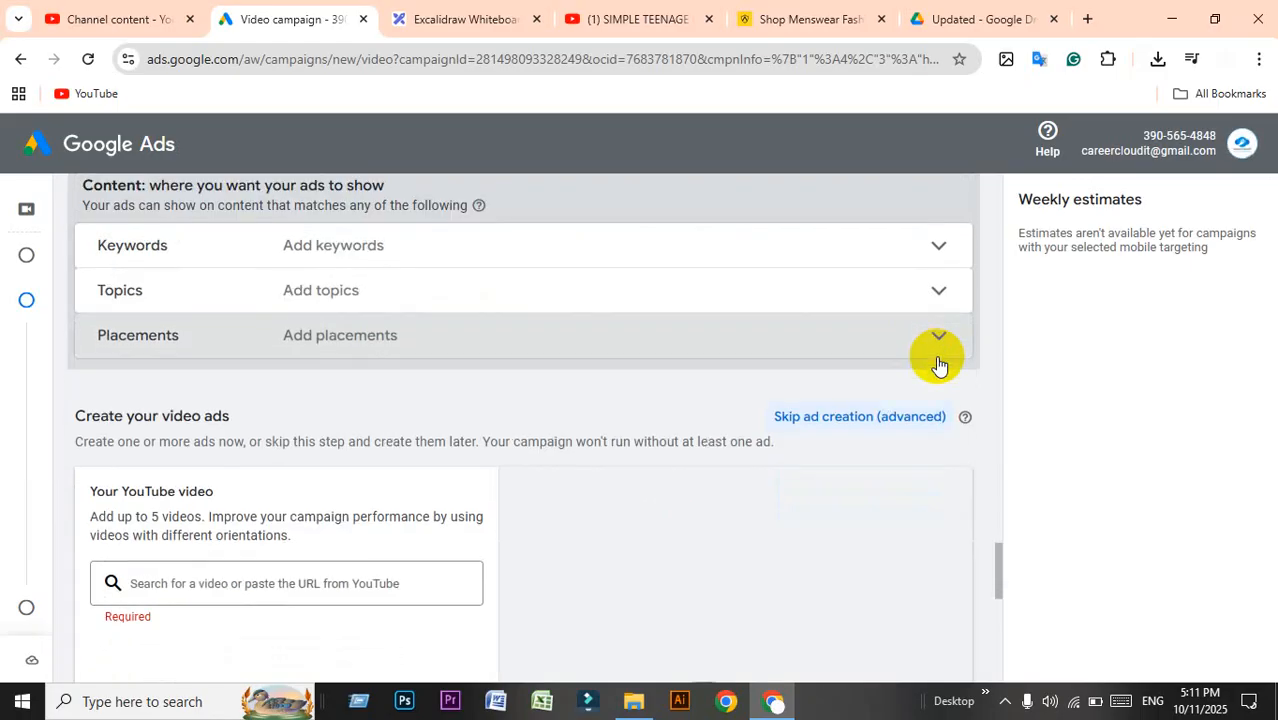
Review the video ad creation section's instructions for adding videos and activate its YouTube video search.
scroll(555, 383, "down", 1)
scroll(570, 384, "down", 1)
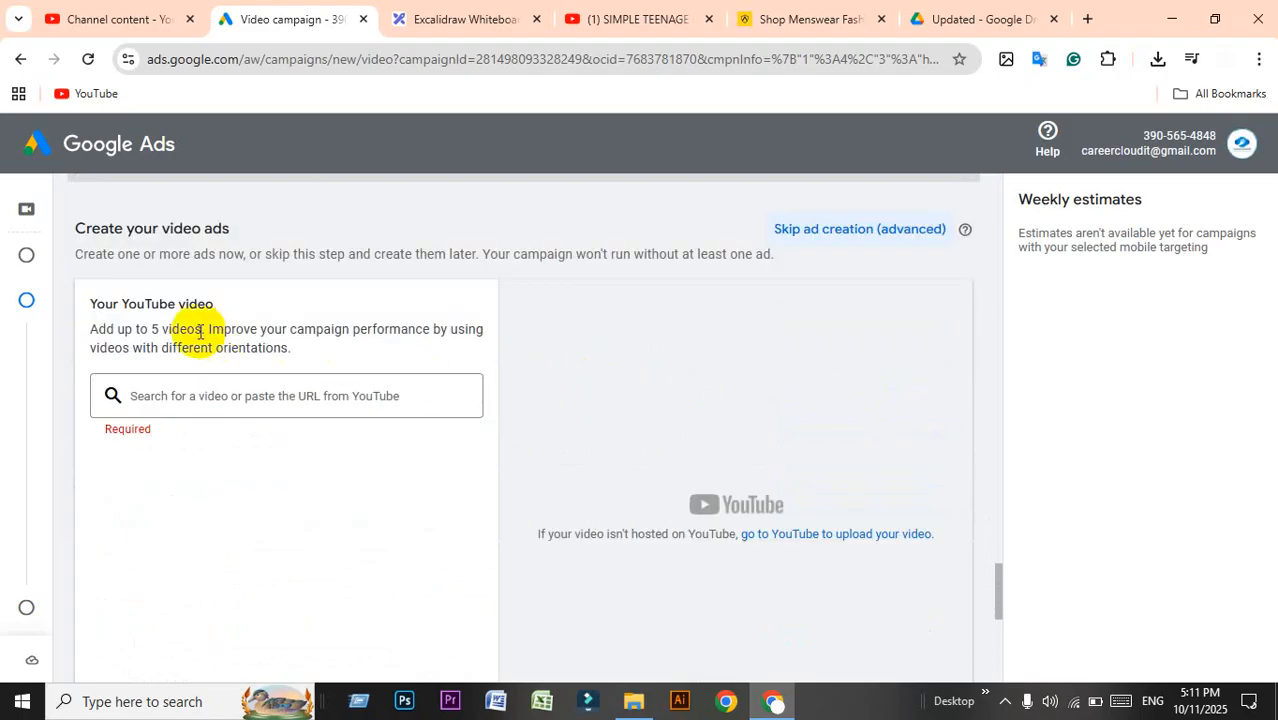
left_click_drag(89, 311, 361, 356)
left_click(295, 392)
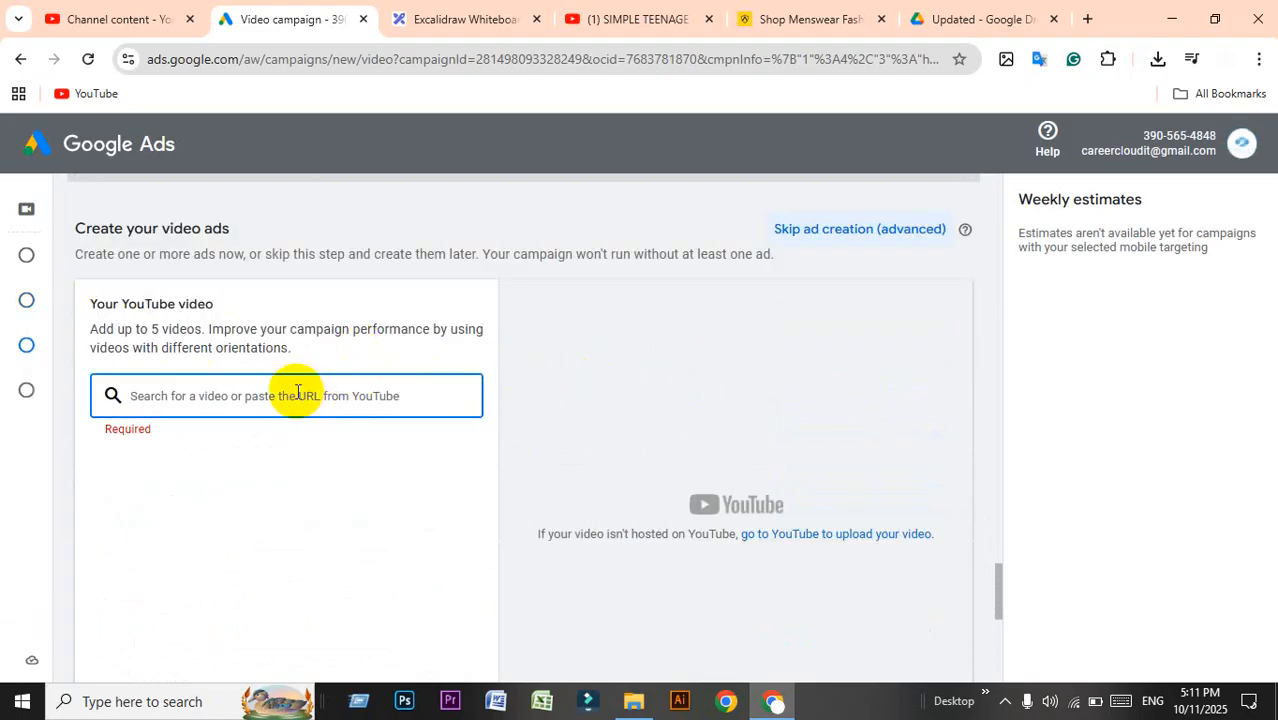
scroll(330, 396, "down", 1)
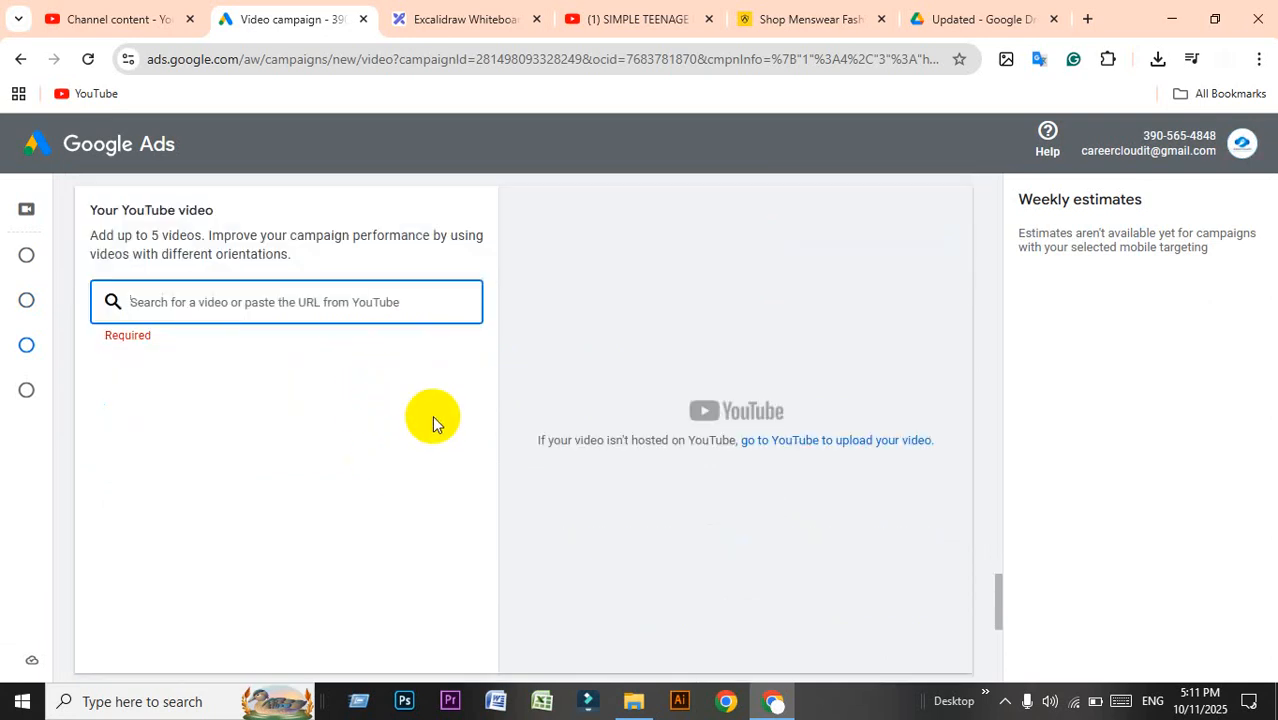
Switch to YouTube Studio and look through the channel's video list and its dashboard's latest Short performance.
left_click(115, 18)
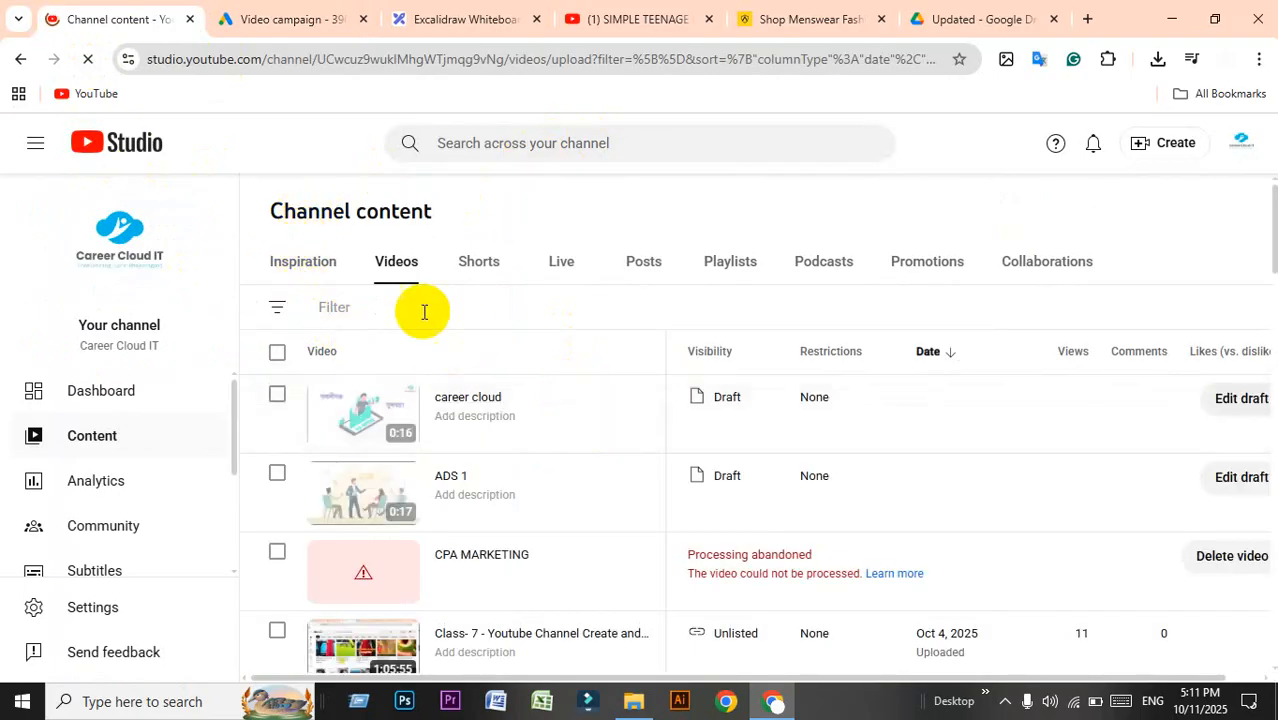
scroll(672, 490, "down", 1)
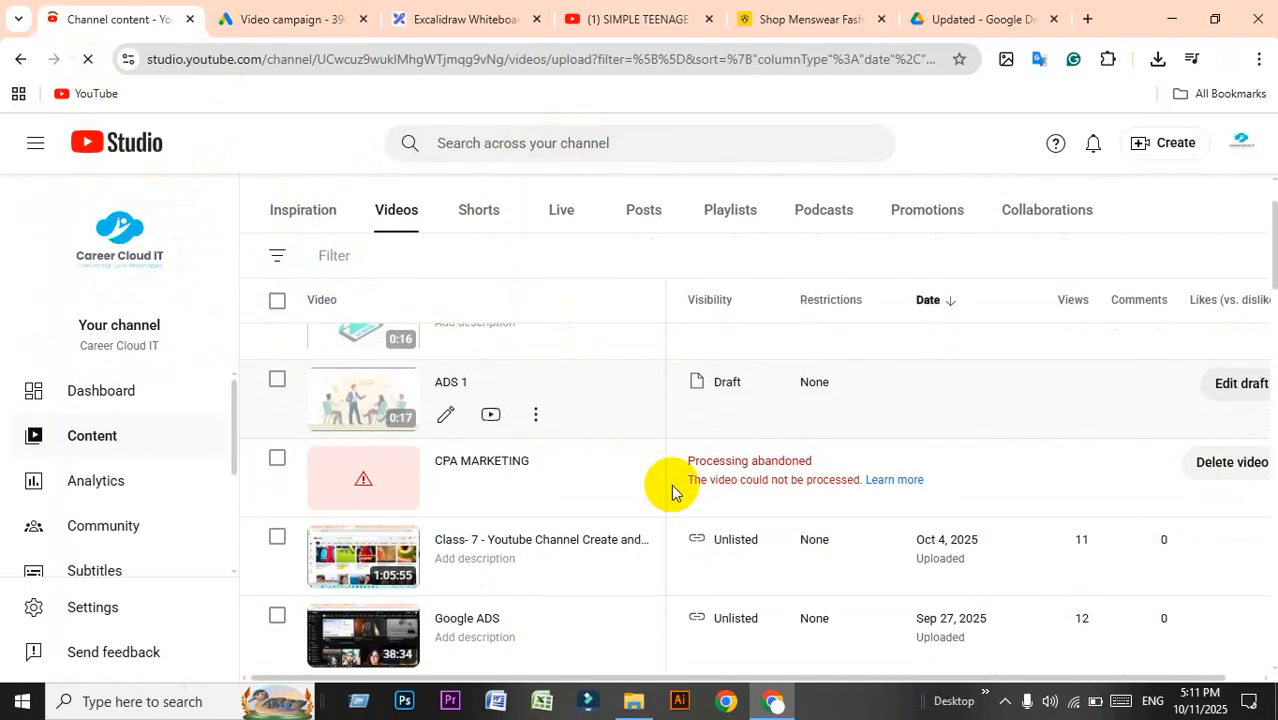
scroll(674, 488, "down", 3)
scroll(690, 610, "up", 4)
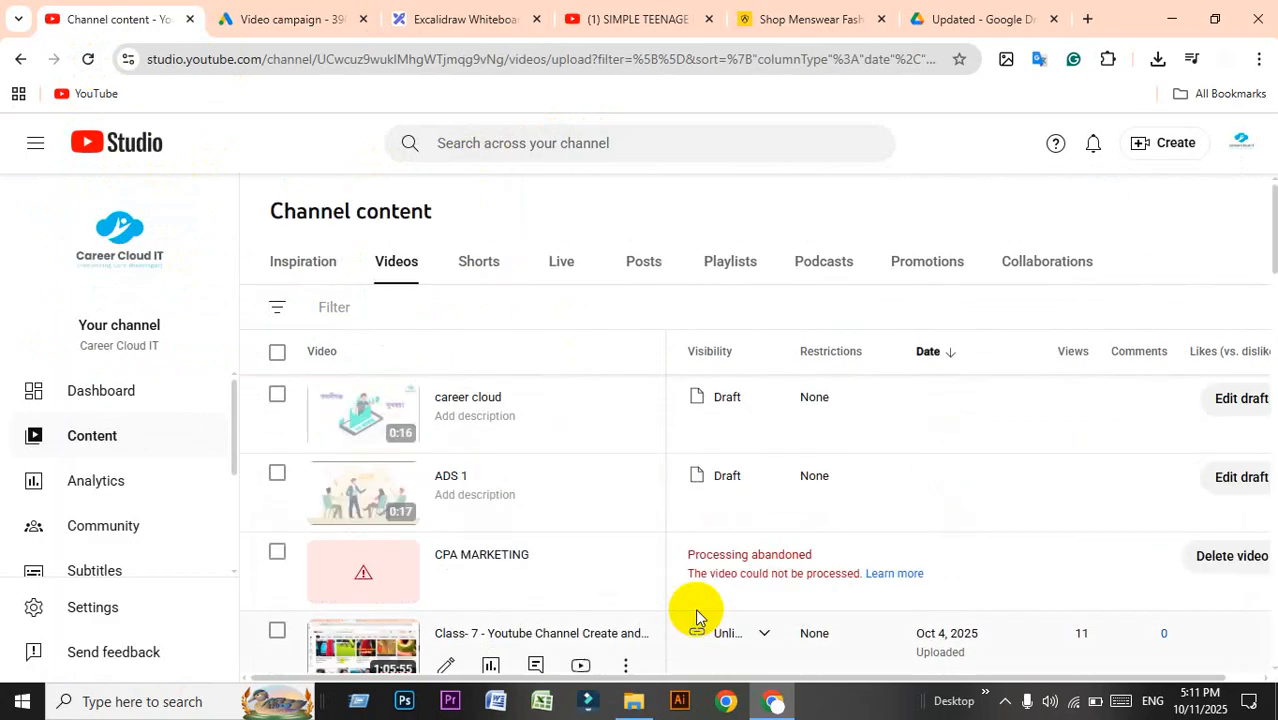
left_click(92, 388)
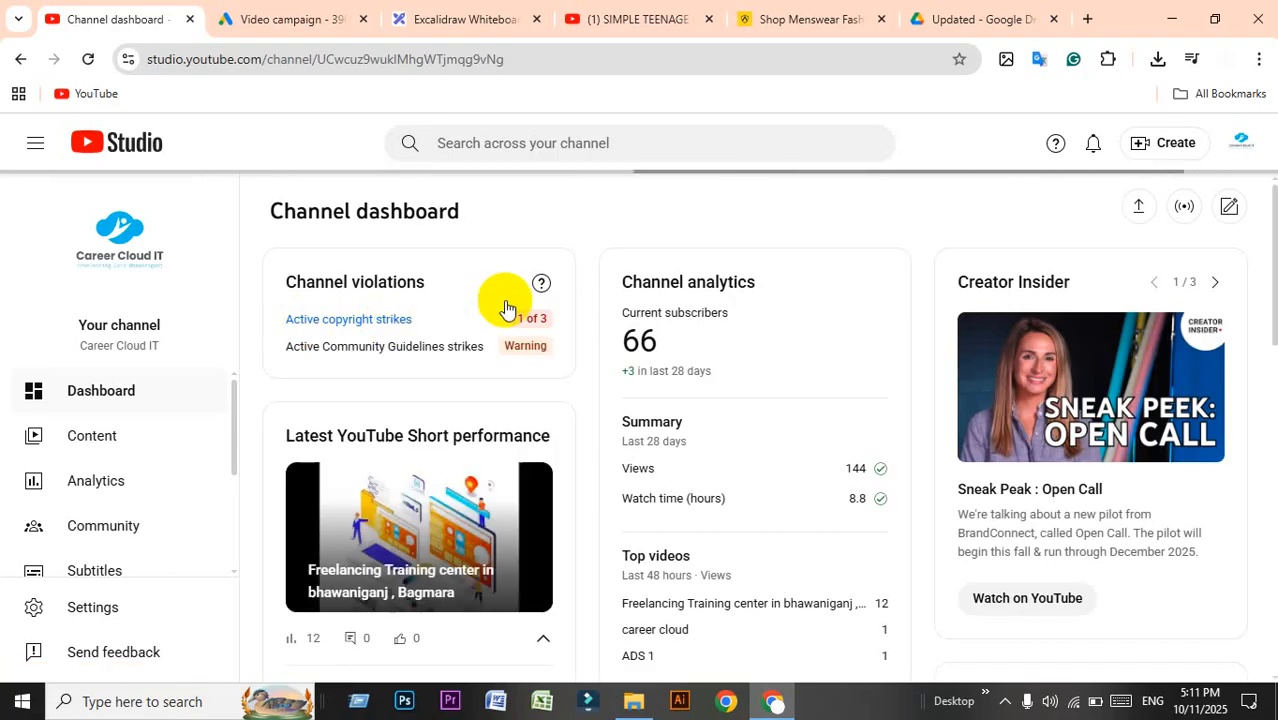
scroll(385, 414, "down", 2)
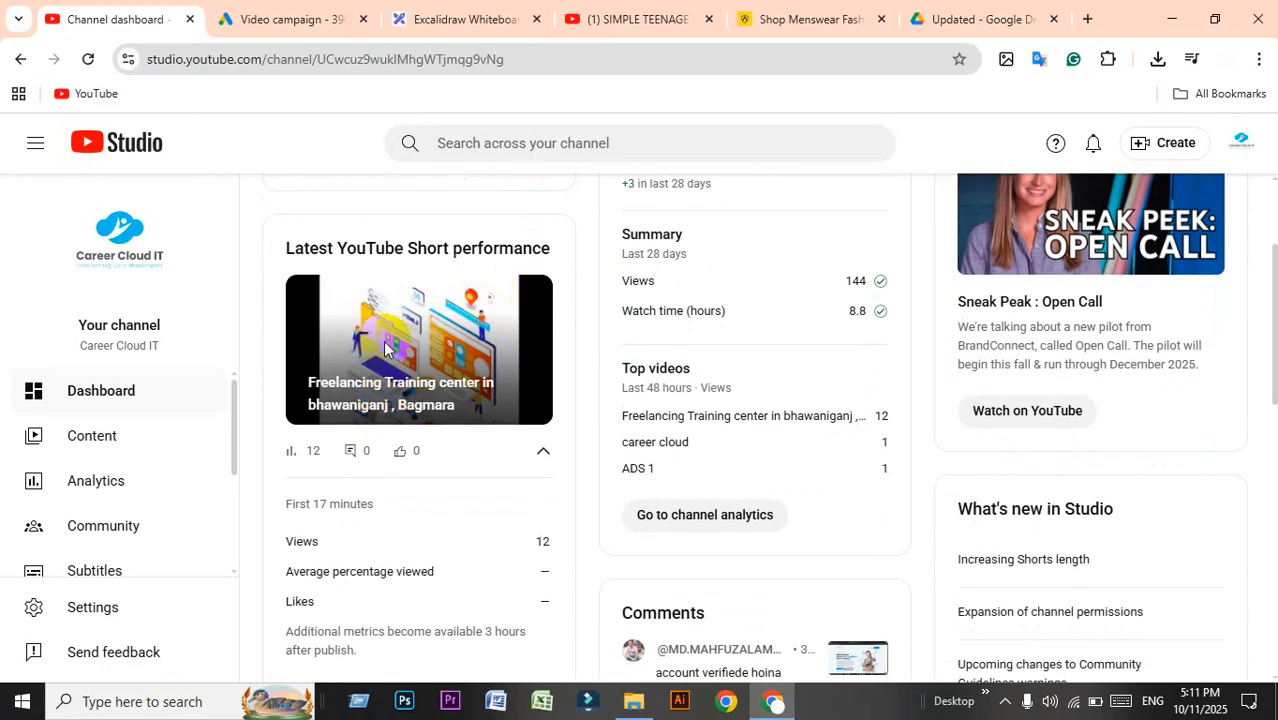
Return to the channel's content list and examine the videos' visibility, dates and draft editing options.
left_click(134, 432)
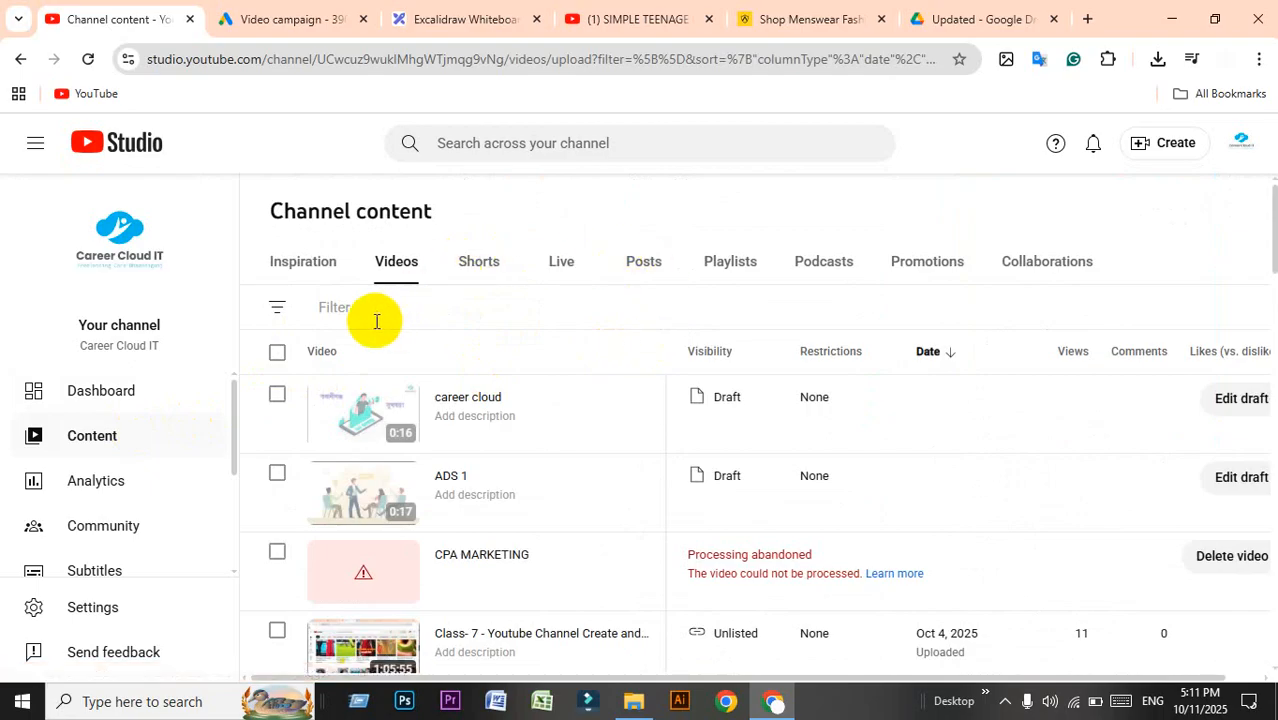
scroll(847, 523, "down", 1)
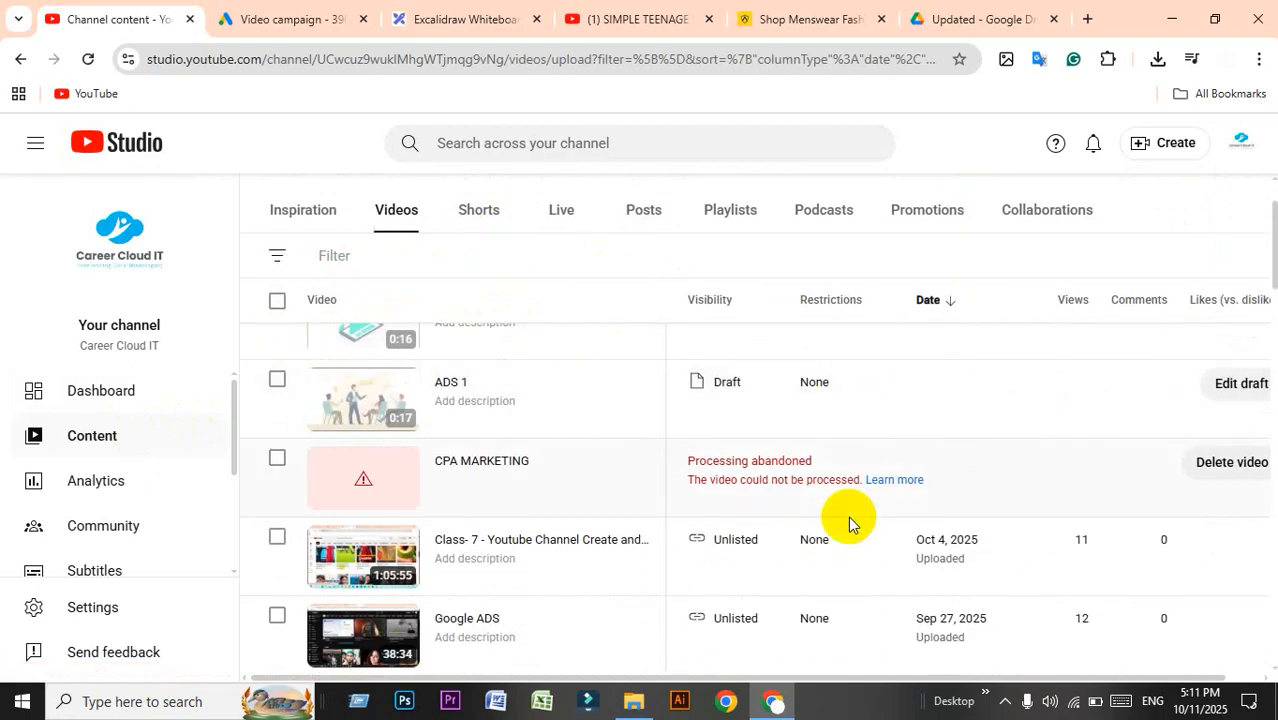
scroll(848, 522, "down", 2)
scroll(848, 516, "up", 3)
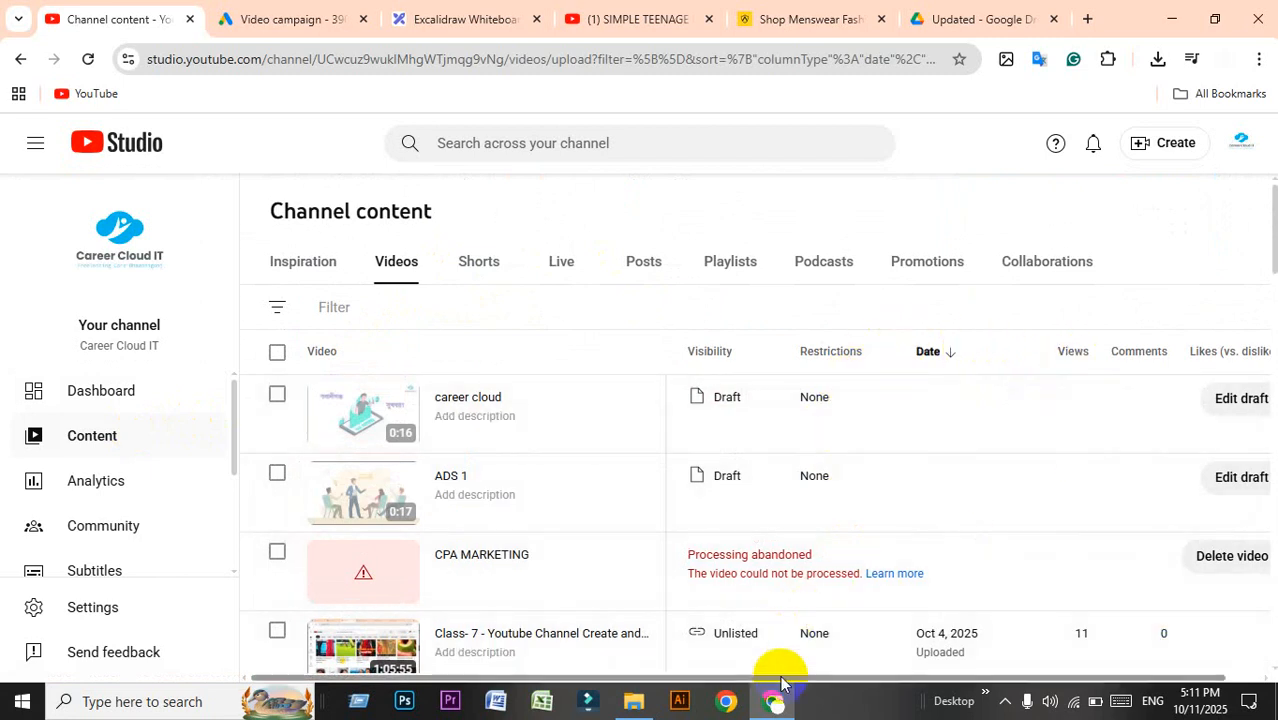
left_click_drag(776, 676, 938, 680)
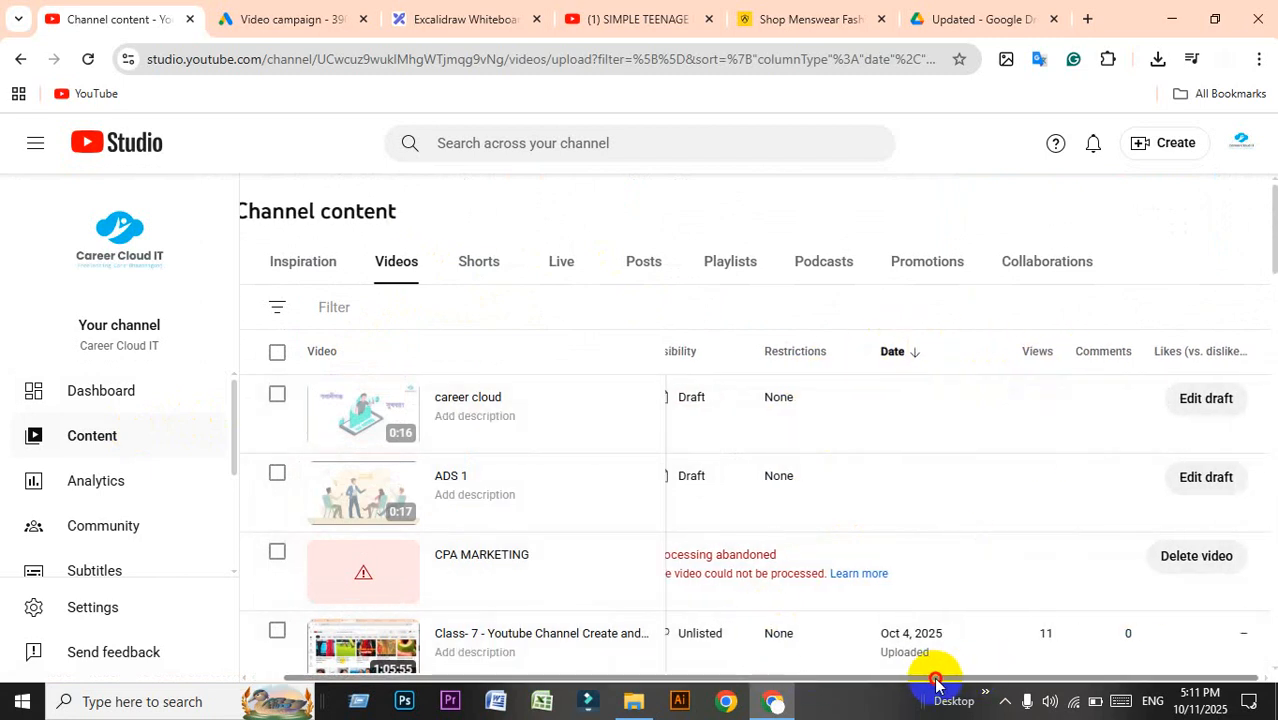
Sort the channel's videos by views in both directions, sort them by date again, and look through the list.
left_click(1031, 357)
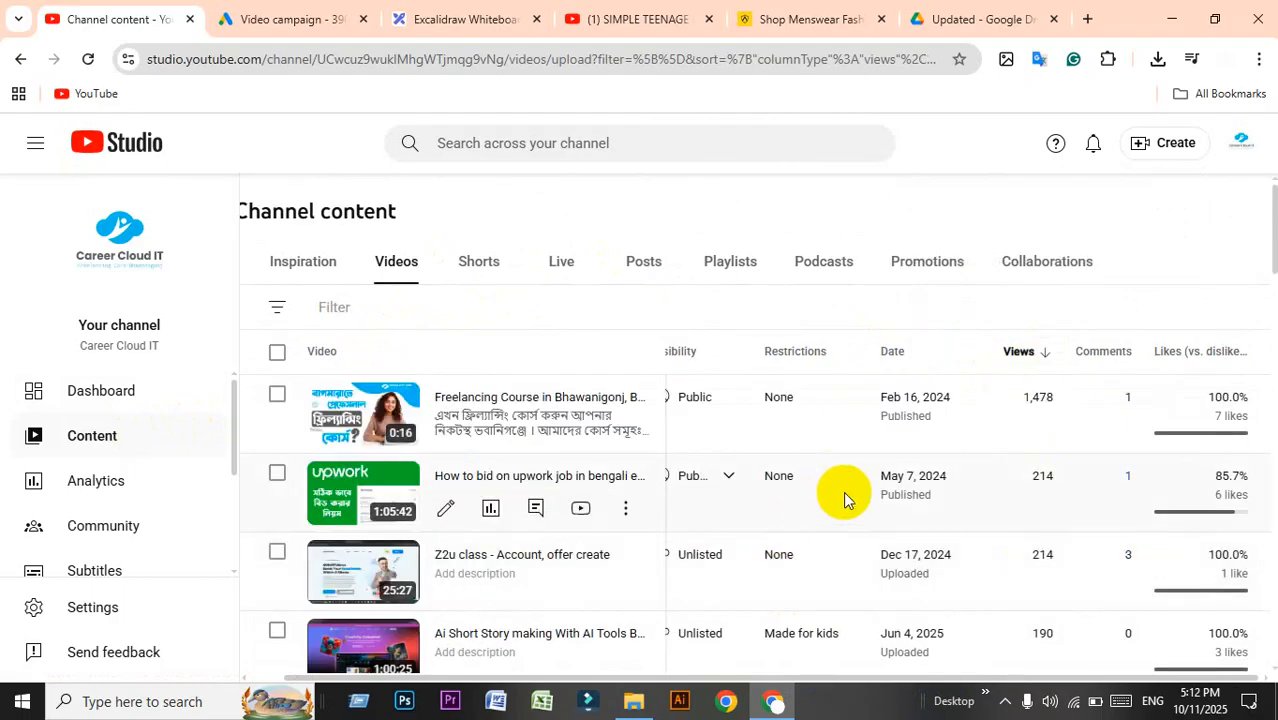
scroll(1062, 555, "down", 1)
scroll(1062, 555, "down", 4)
scroll(1055, 513, "up", 5)
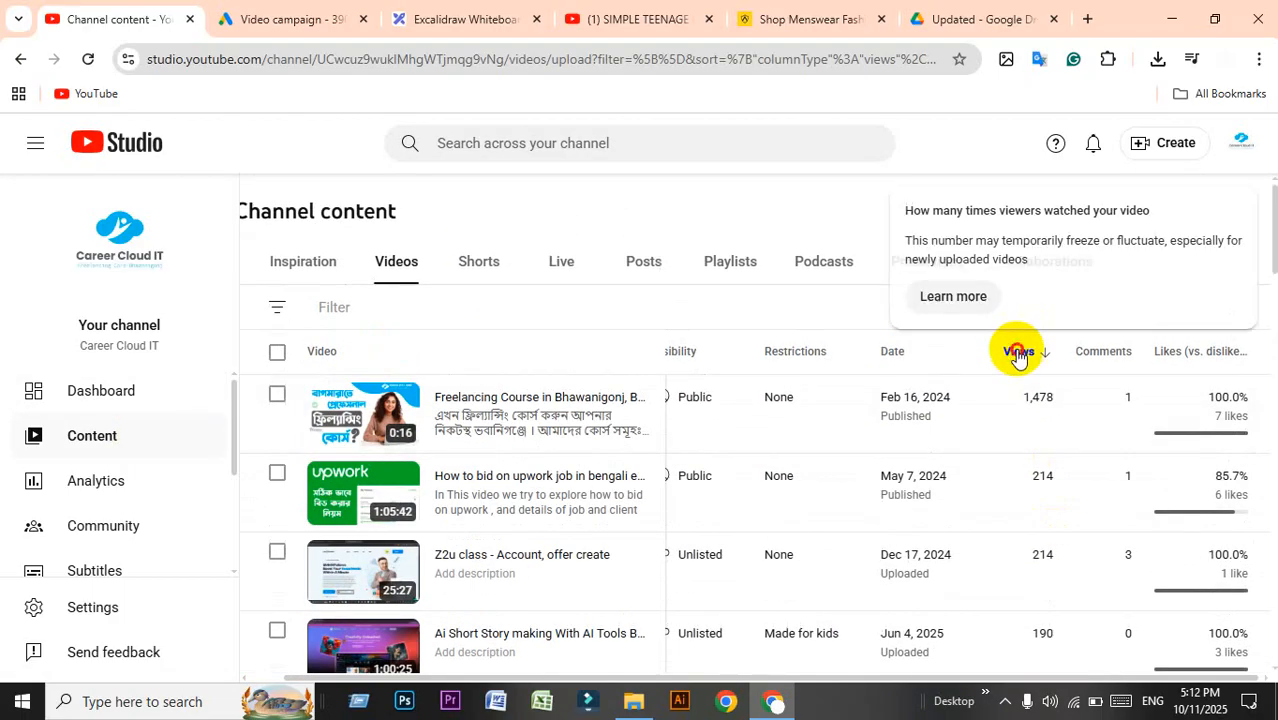
left_click(1017, 352)
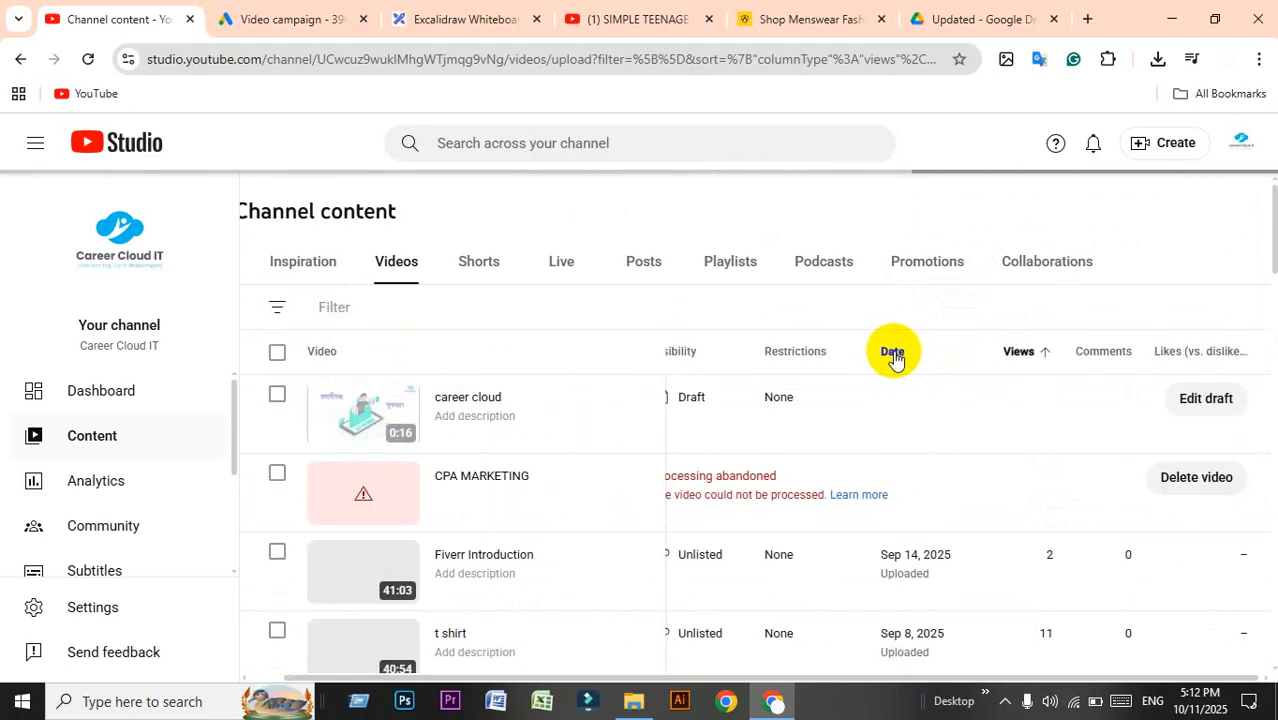
left_click(893, 353)
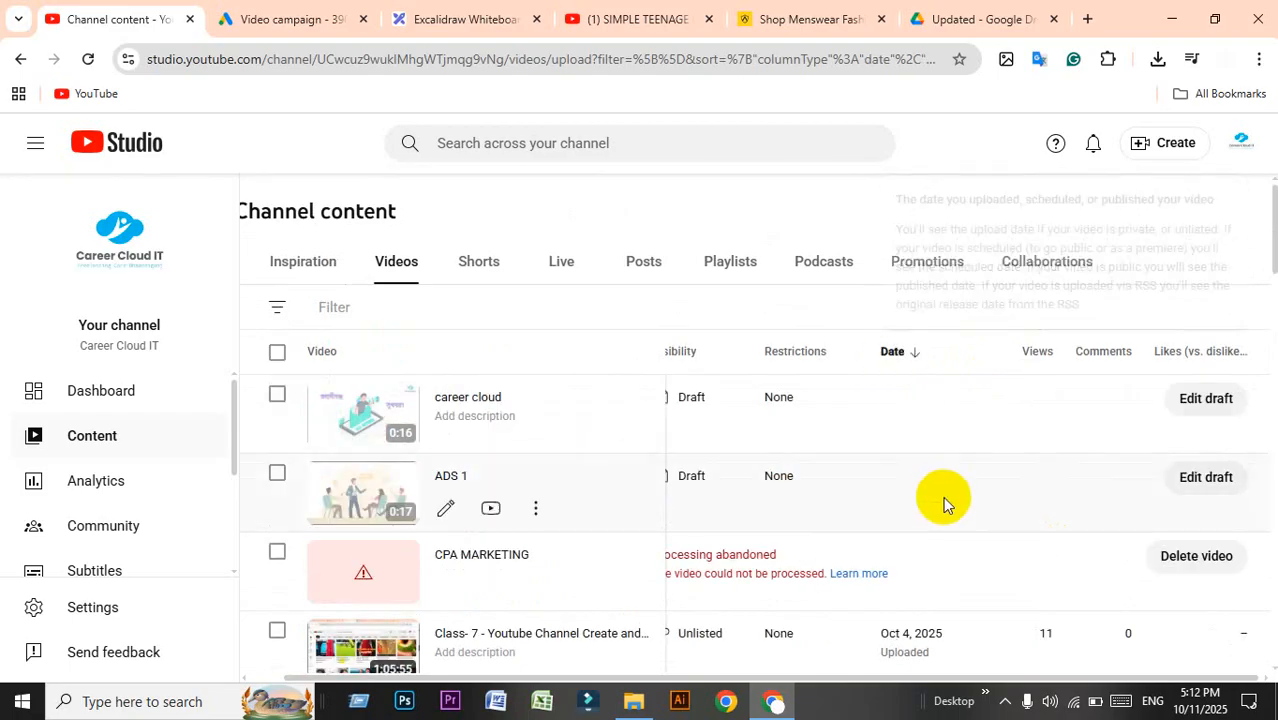
scroll(943, 496, "down", 1)
scroll(434, 533, "down", 1)
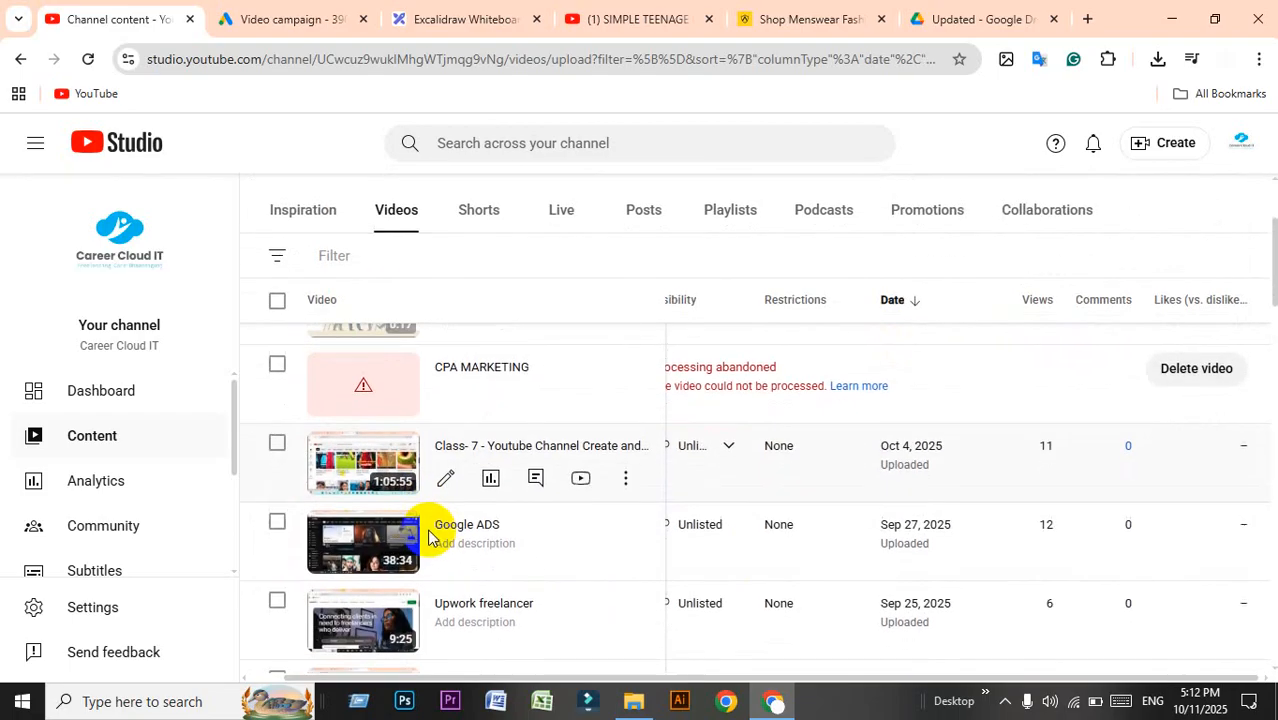
scroll(768, 518, "up", 3)
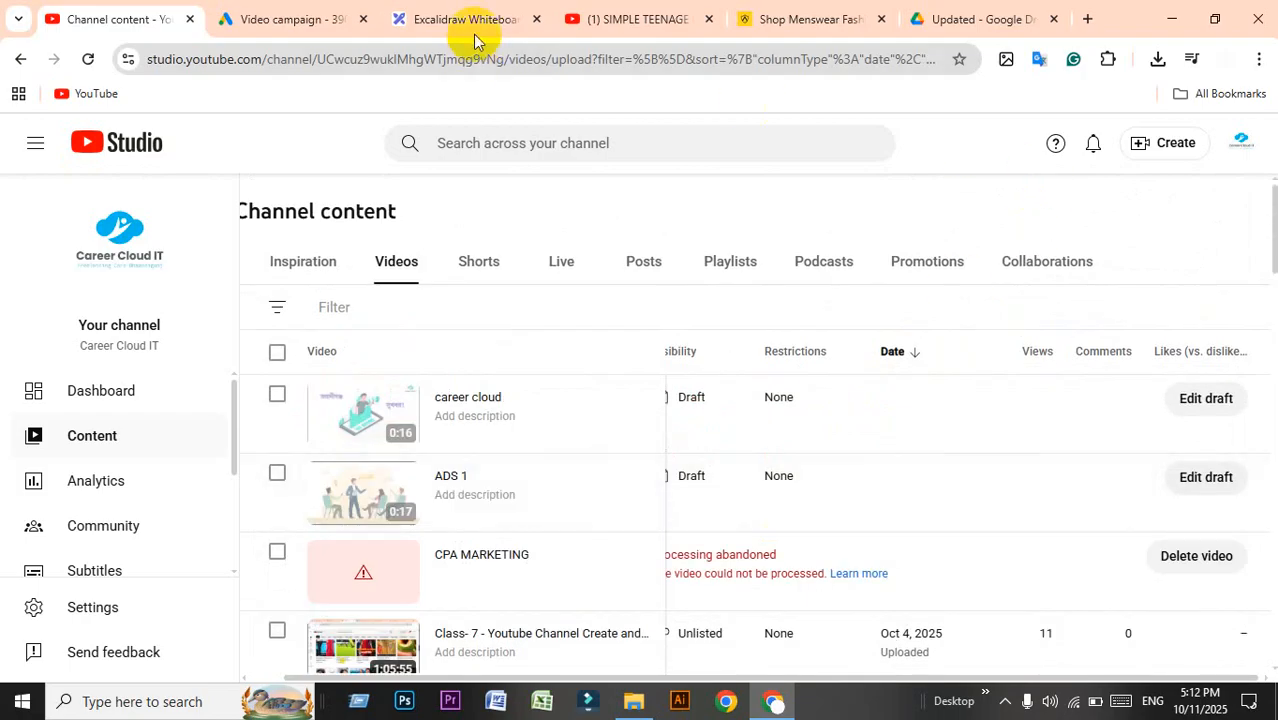
Examine YouTube Studio's video upload option and the files offered in Downloads, cancel the file selection, and switch to Google Ads.
left_click(599, 8)
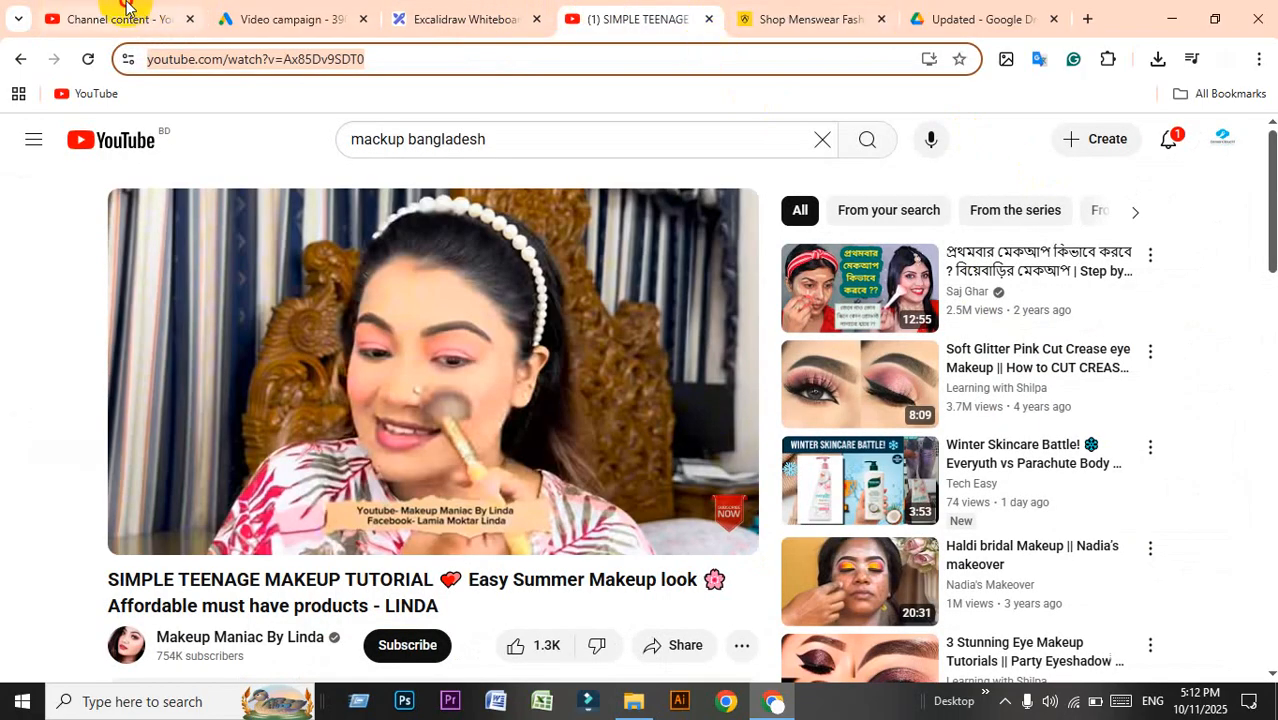
left_click(125, 12)
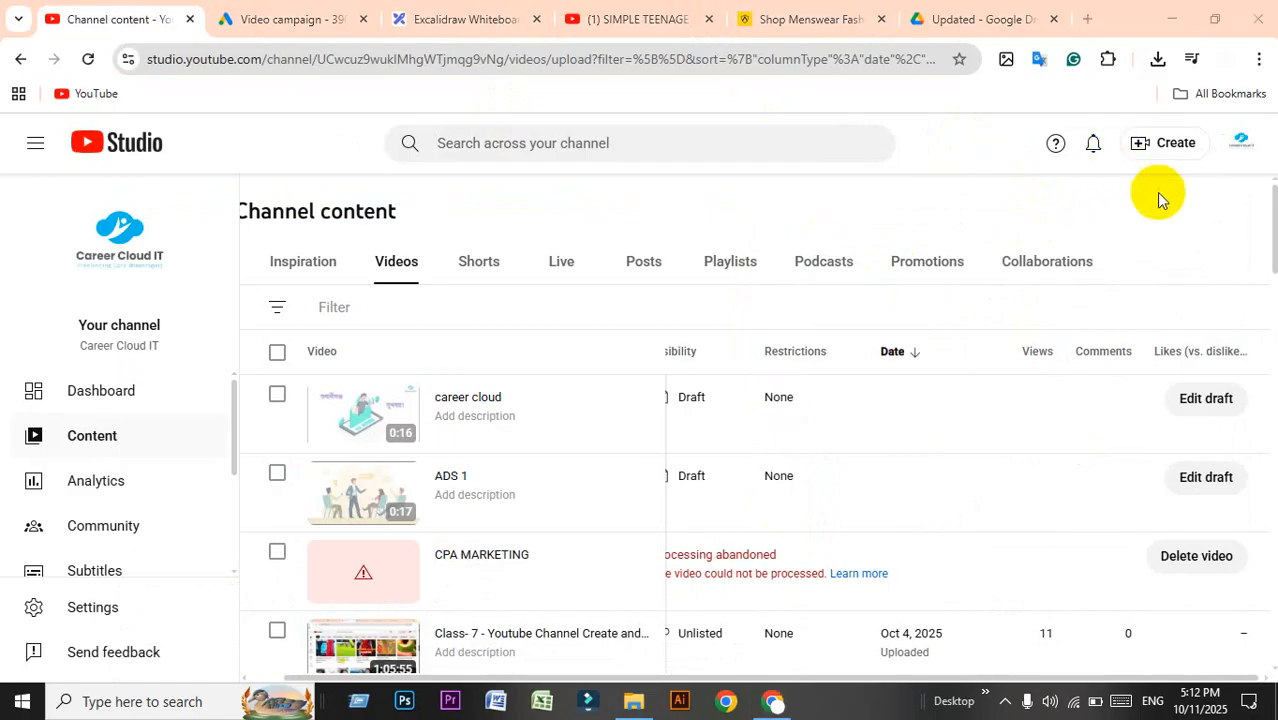
left_click(1177, 152)
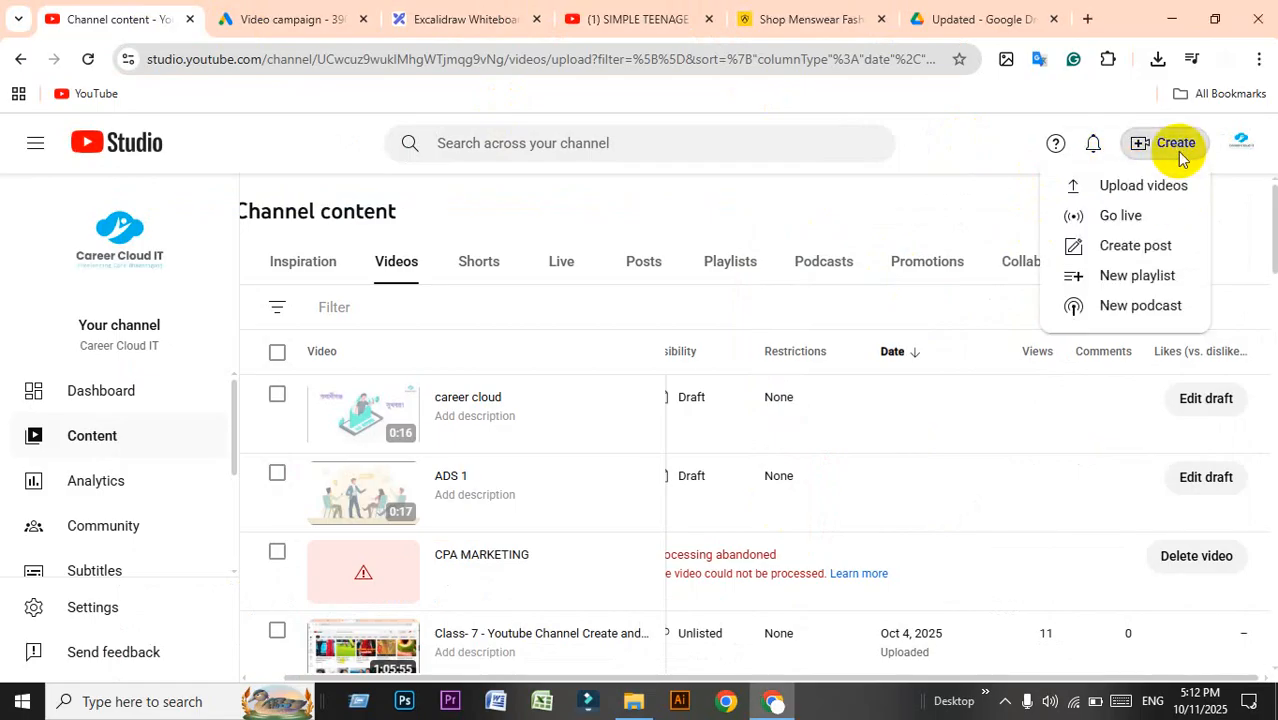
left_click(1078, 188)
left_click(637, 506)
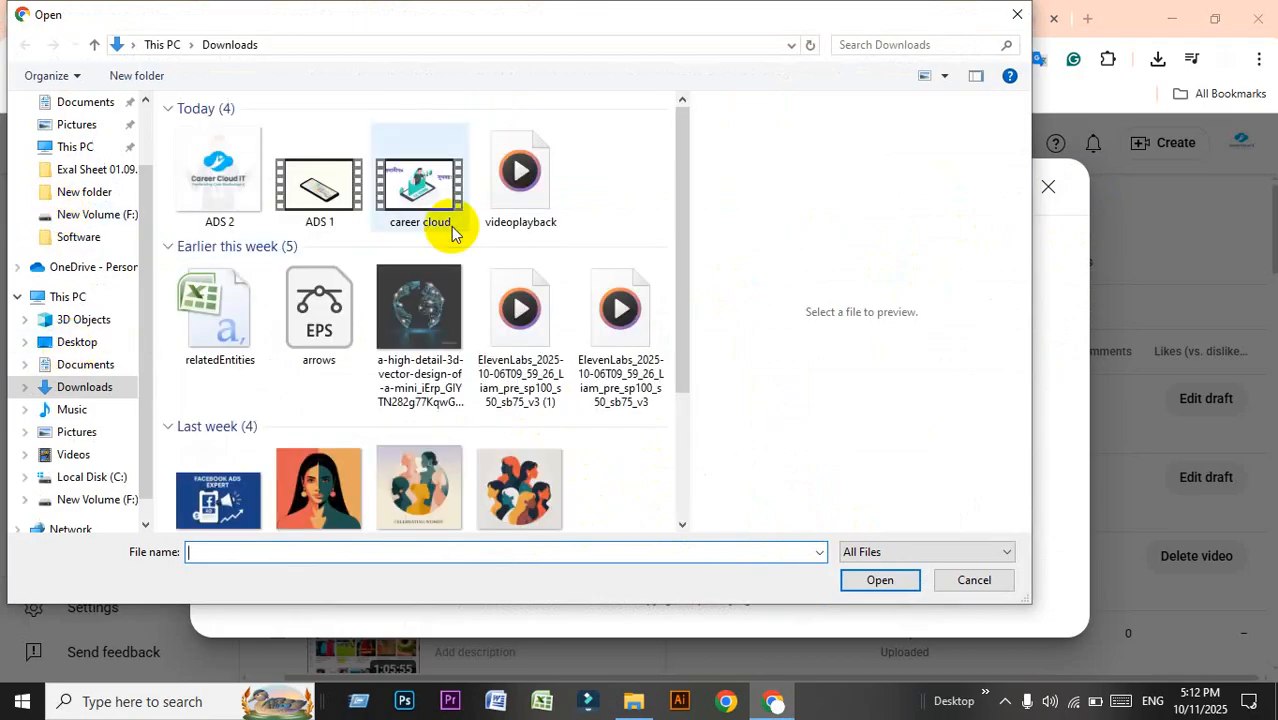
left_click(1017, 14)
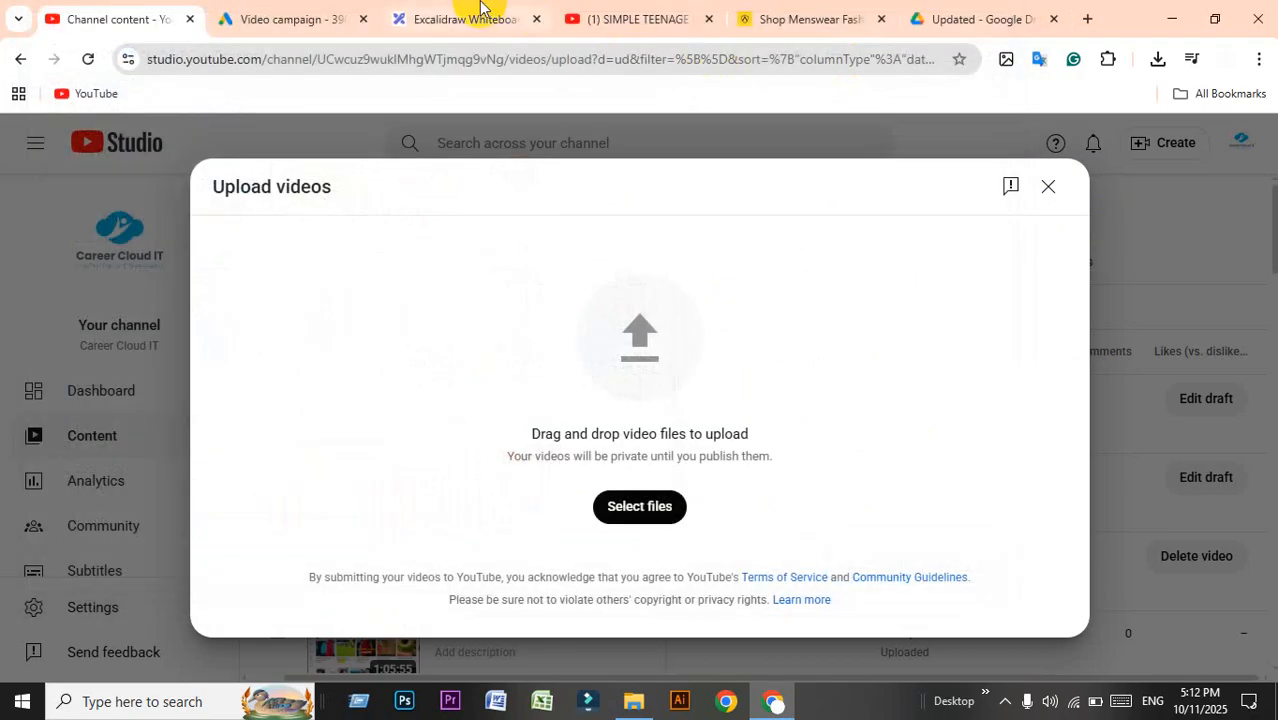
left_click(485, 16)
left_click(595, 16)
left_click(338, 9)
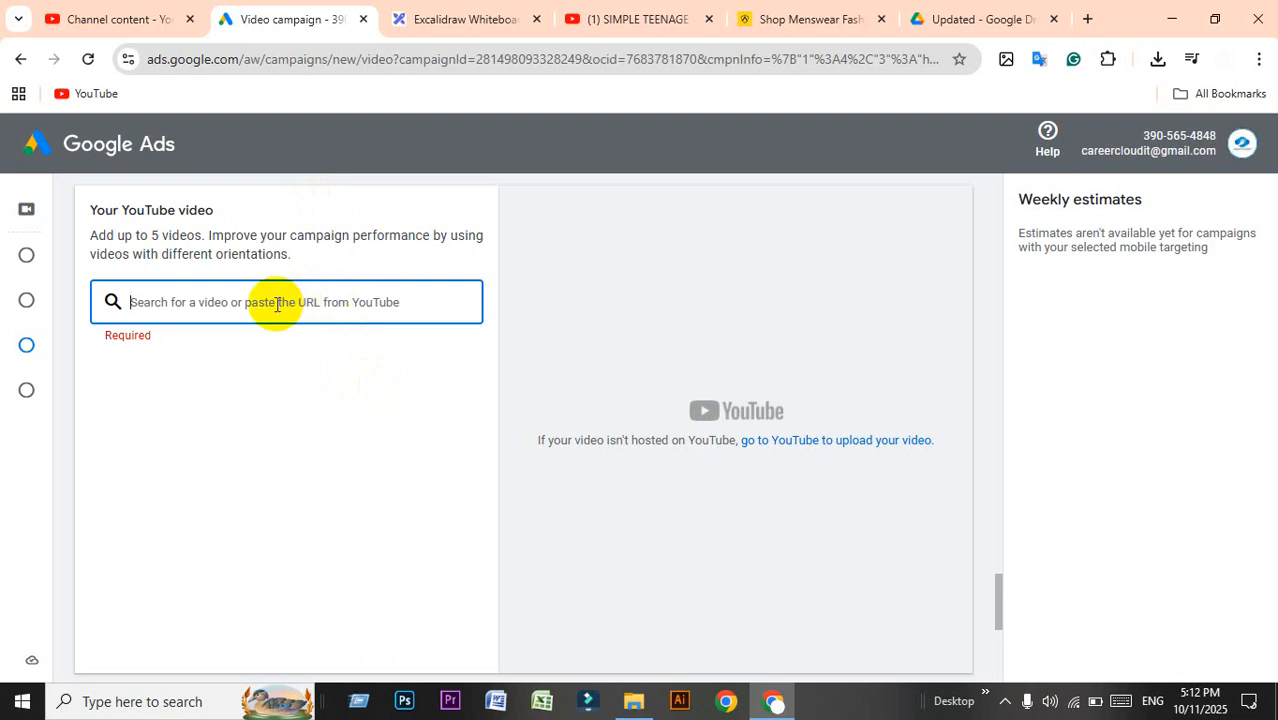
Try the copied makeup tutorial link as the ad's YouTube video, then remove that video.
key("super+v")
left_click(272, 378)
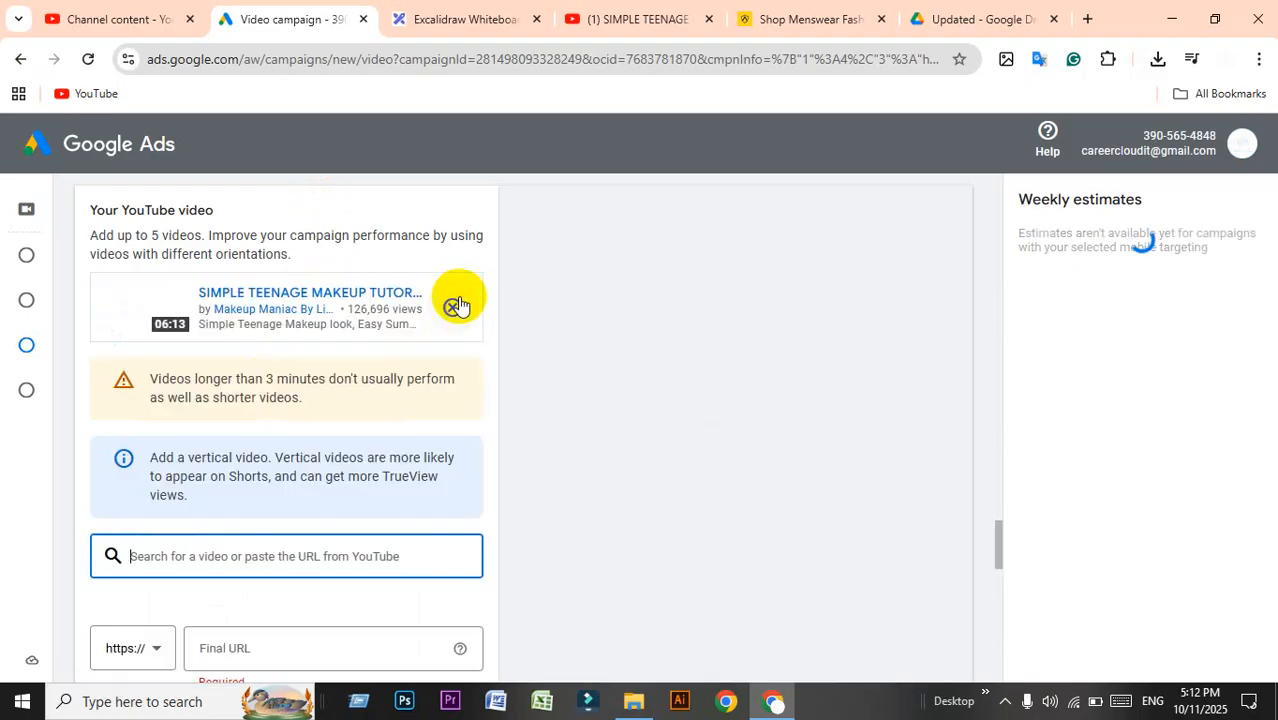
left_click(451, 297)
left_click(343, 304)
key("super+v")
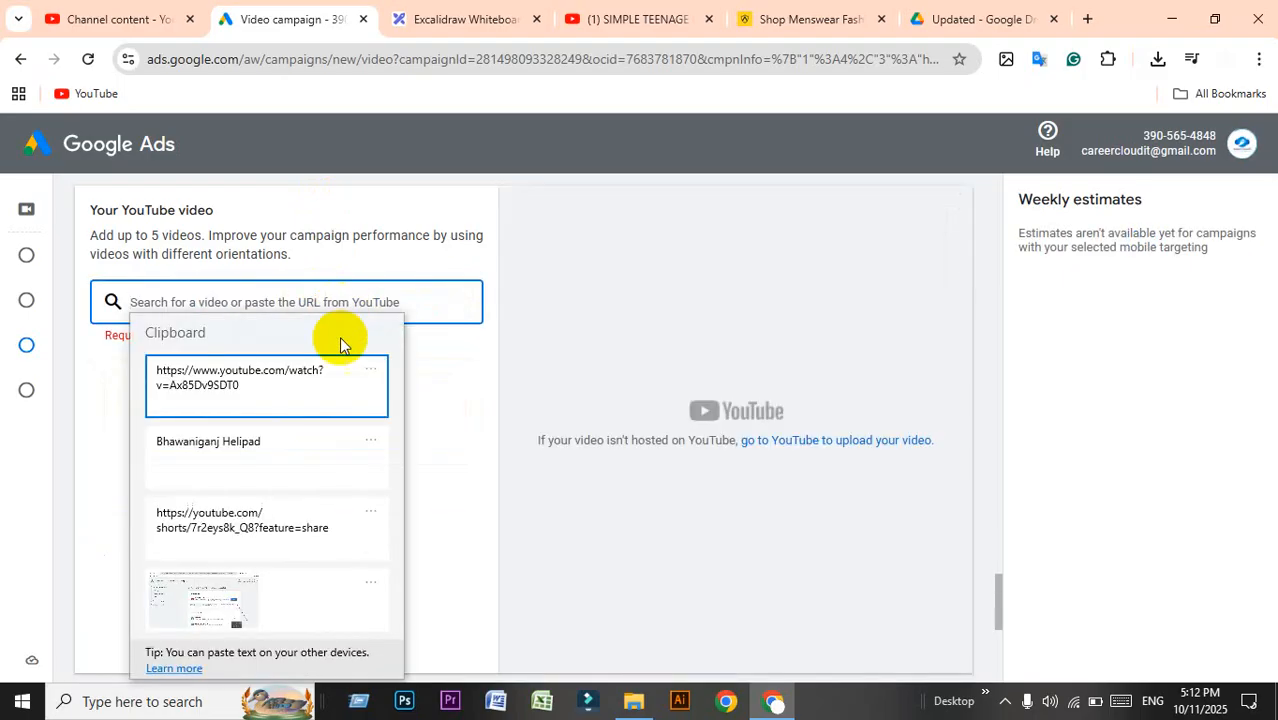
left_click(242, 545)
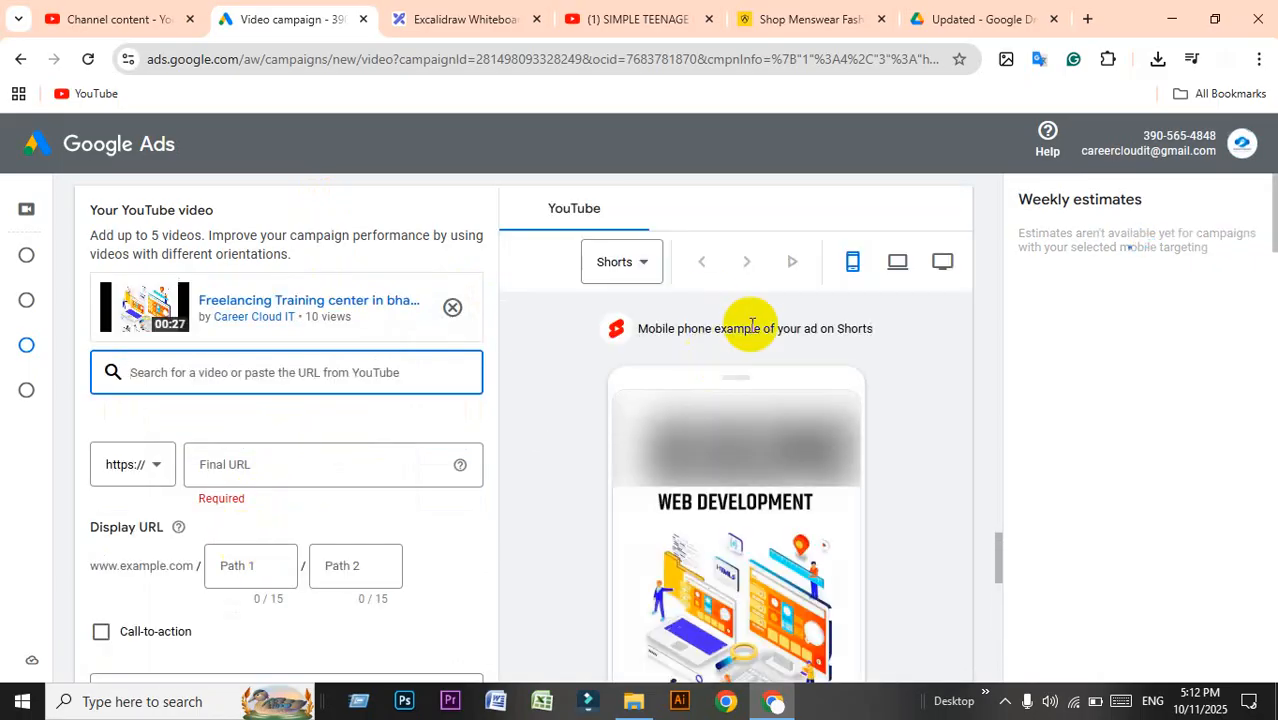
Examine the ad's mobile Shorts preview, including its available preview formats and the channel name and description area.
scroll(859, 361, "down", 2)
scroll(936, 488, "up", 5)
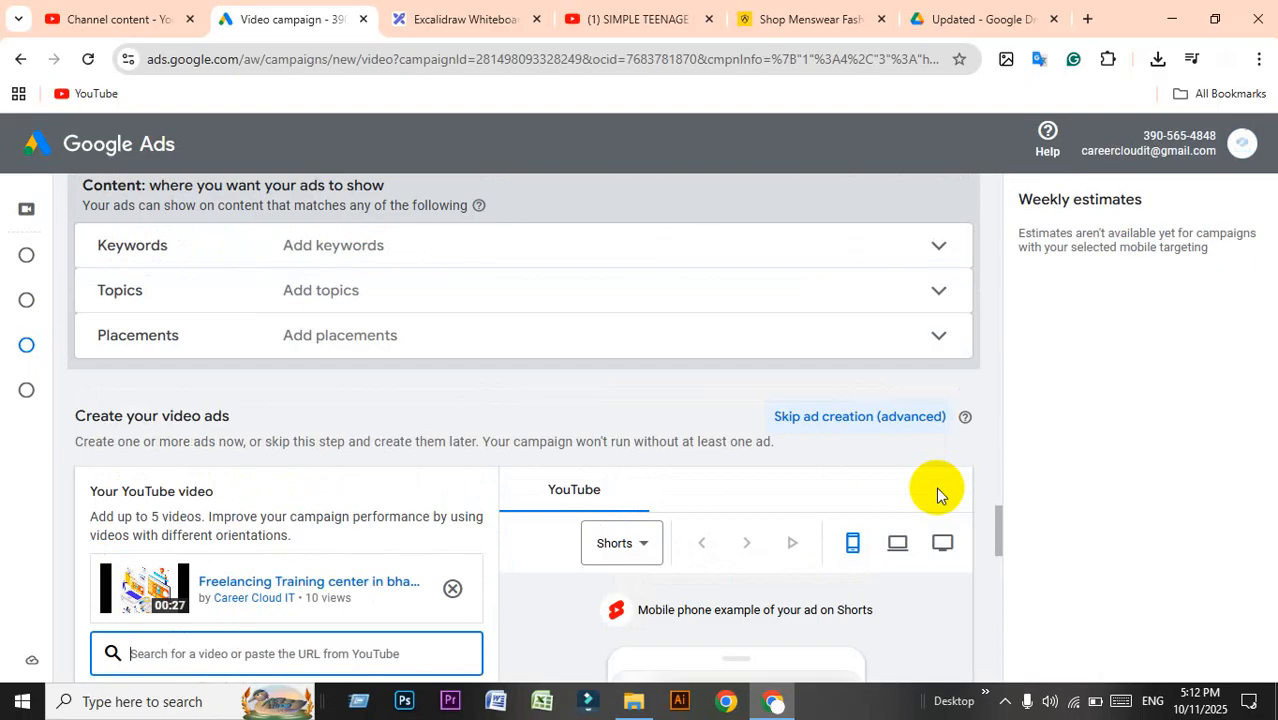
scroll(936, 486, "down", 2)
left_click(630, 345)
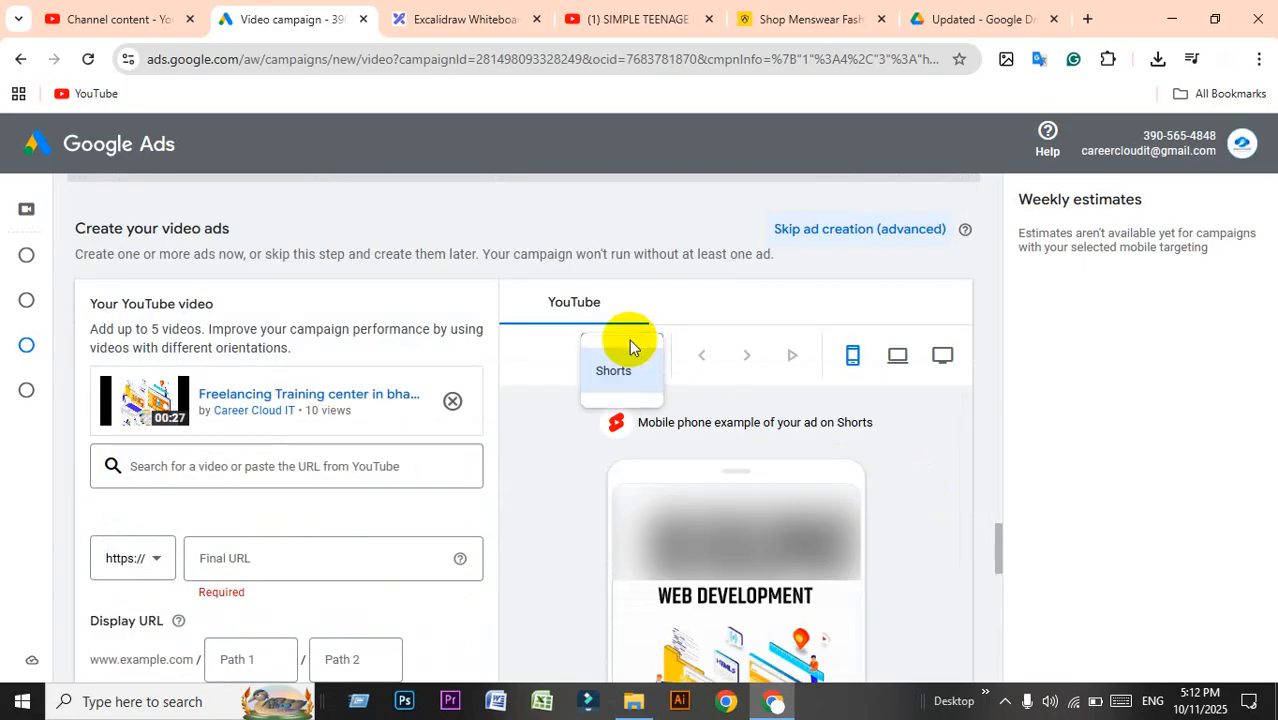
left_click(536, 444)
scroll(779, 410, "down", 2)
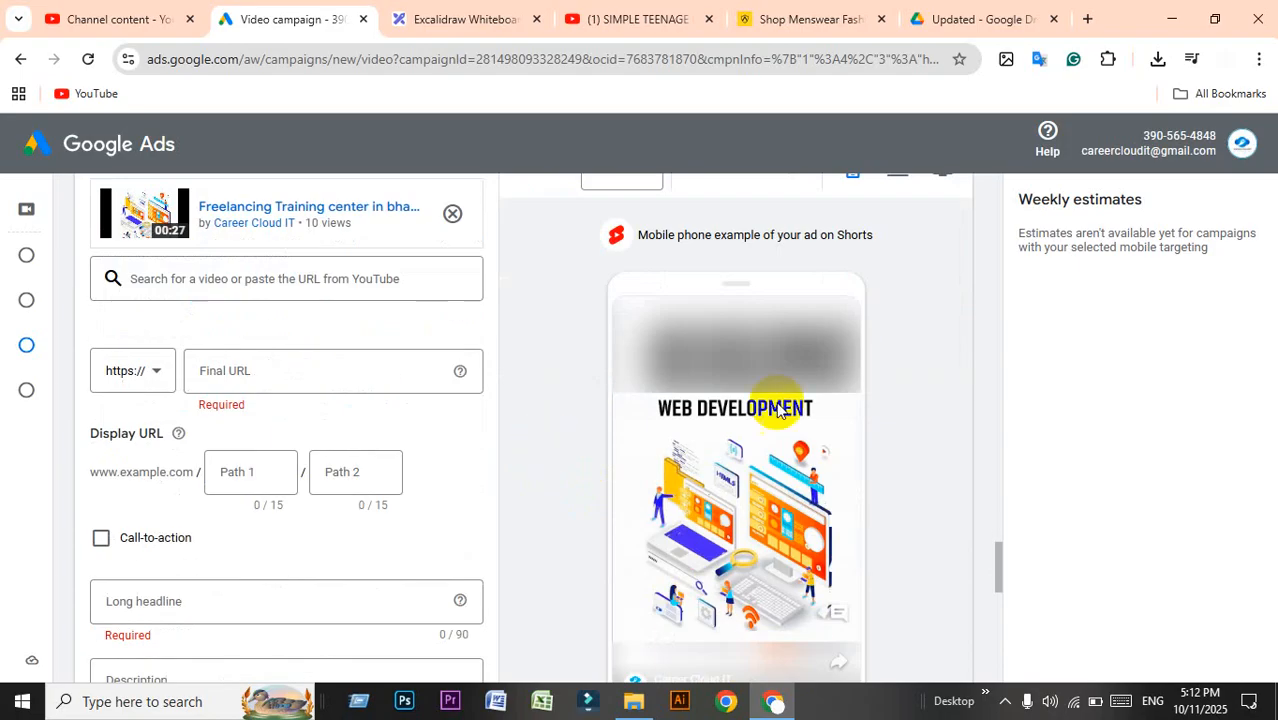
scroll(939, 392, "up", 3)
scroll(961, 415, "down", 4)
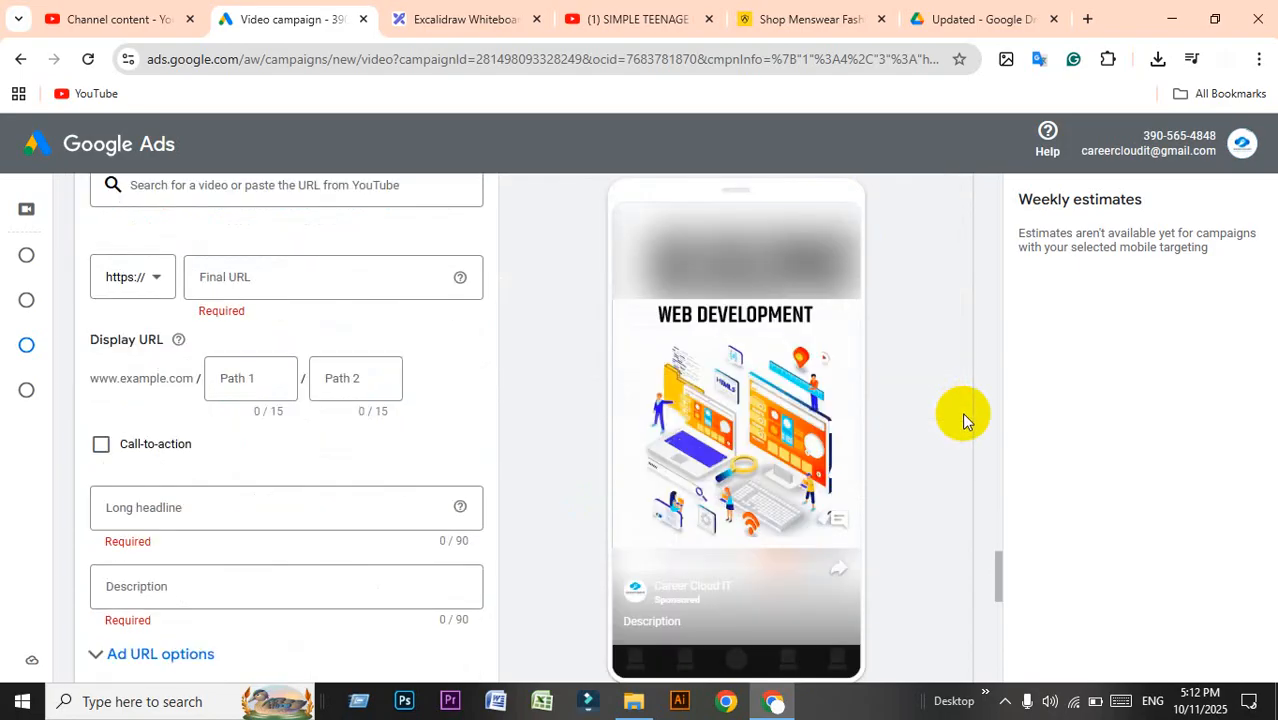
scroll(961, 412, "down", 1)
left_click_drag(657, 497, 765, 548)
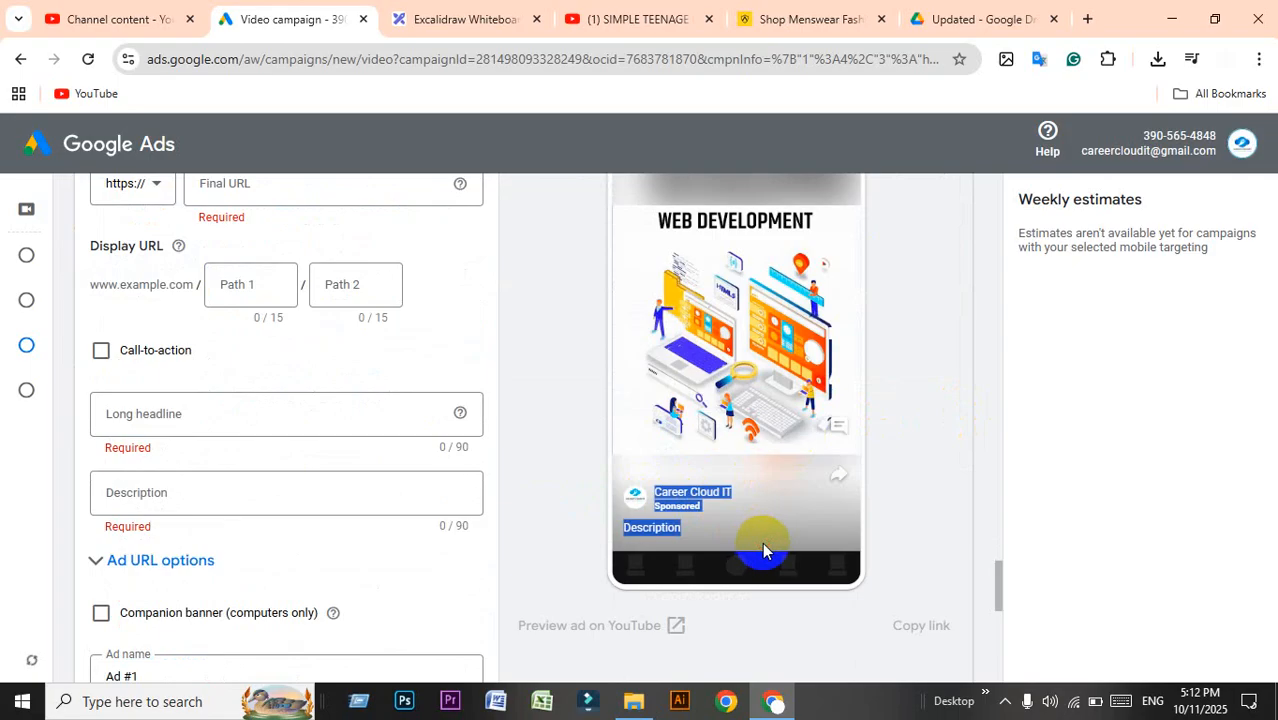
left_click(937, 468)
scroll(937, 468, "up", 4)
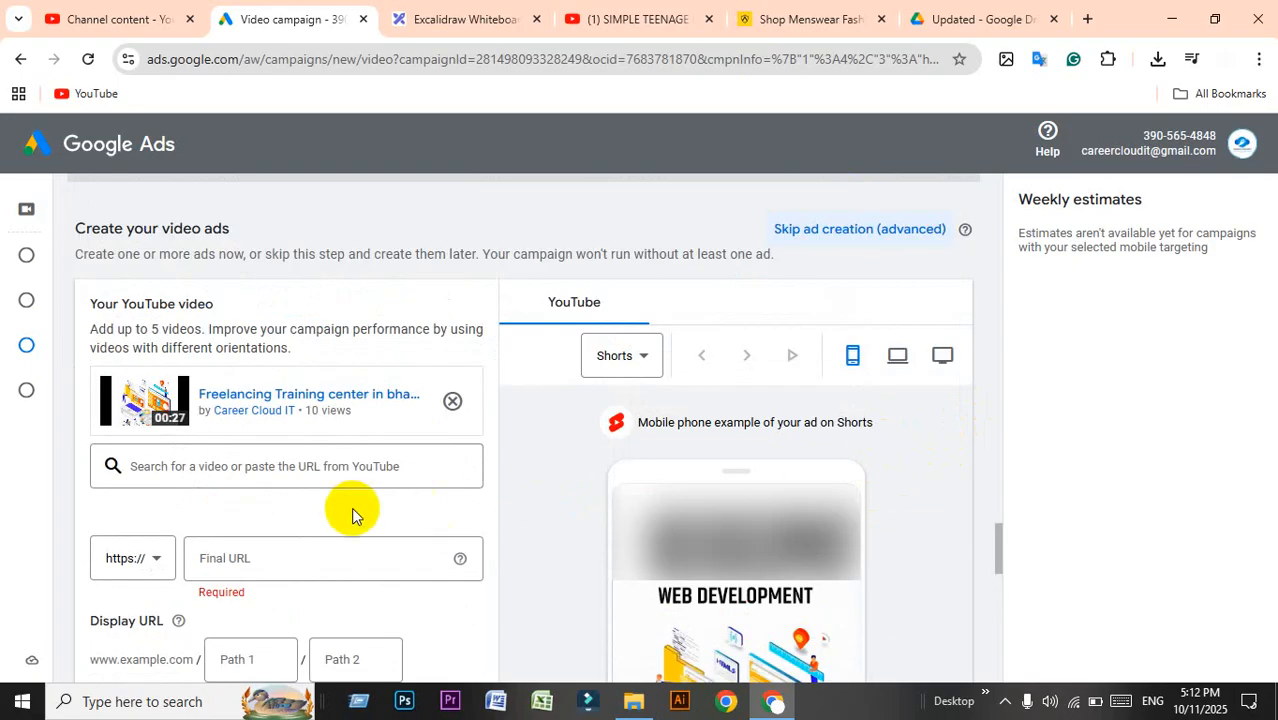
Open the Career Cloud IT channel page from YouTube Studio and use its copied address as the ad's final URL in Google Ads.
scroll(352, 515, "down", 2)
left_click(284, 370)
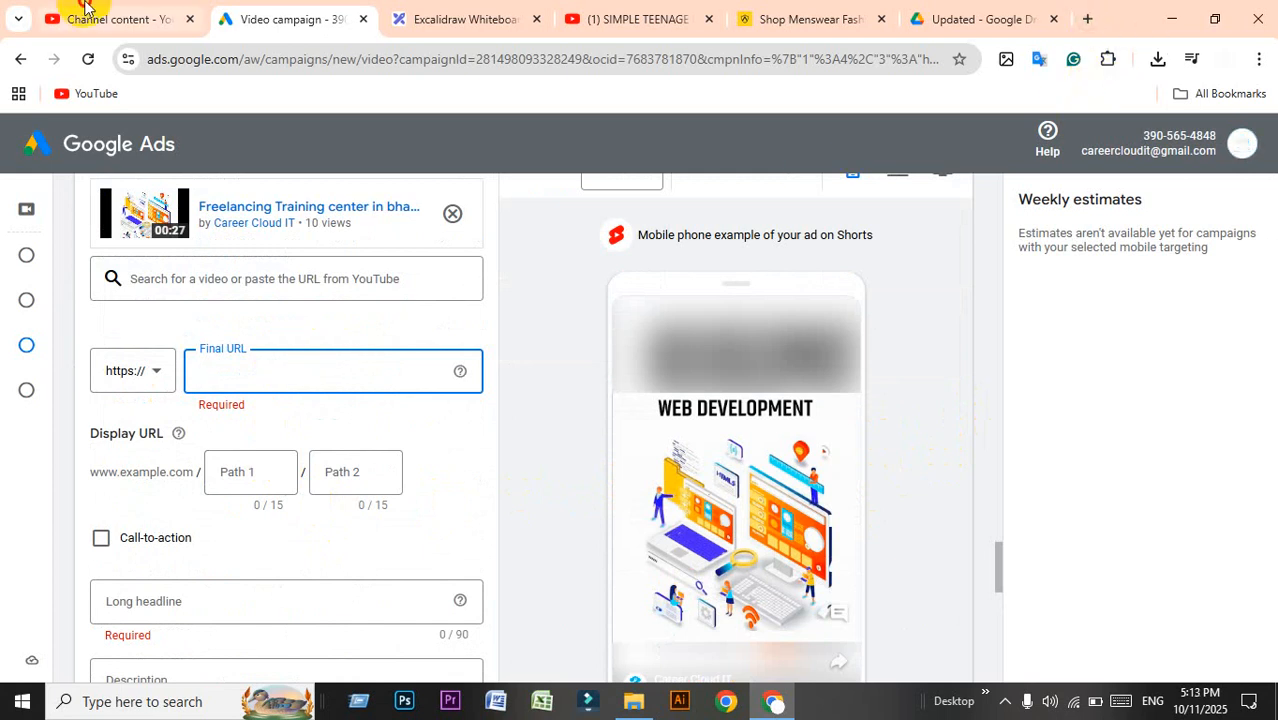
left_click(86, 16)
left_click(1048, 186)
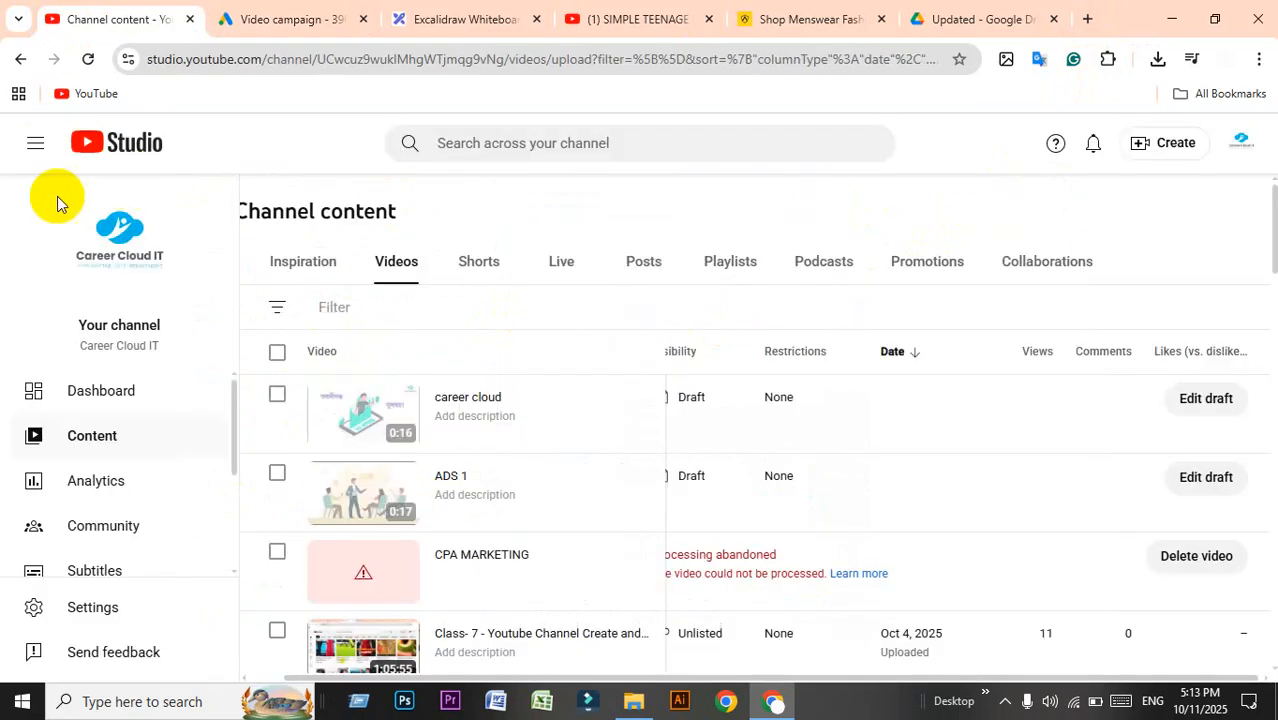
left_click(117, 243)
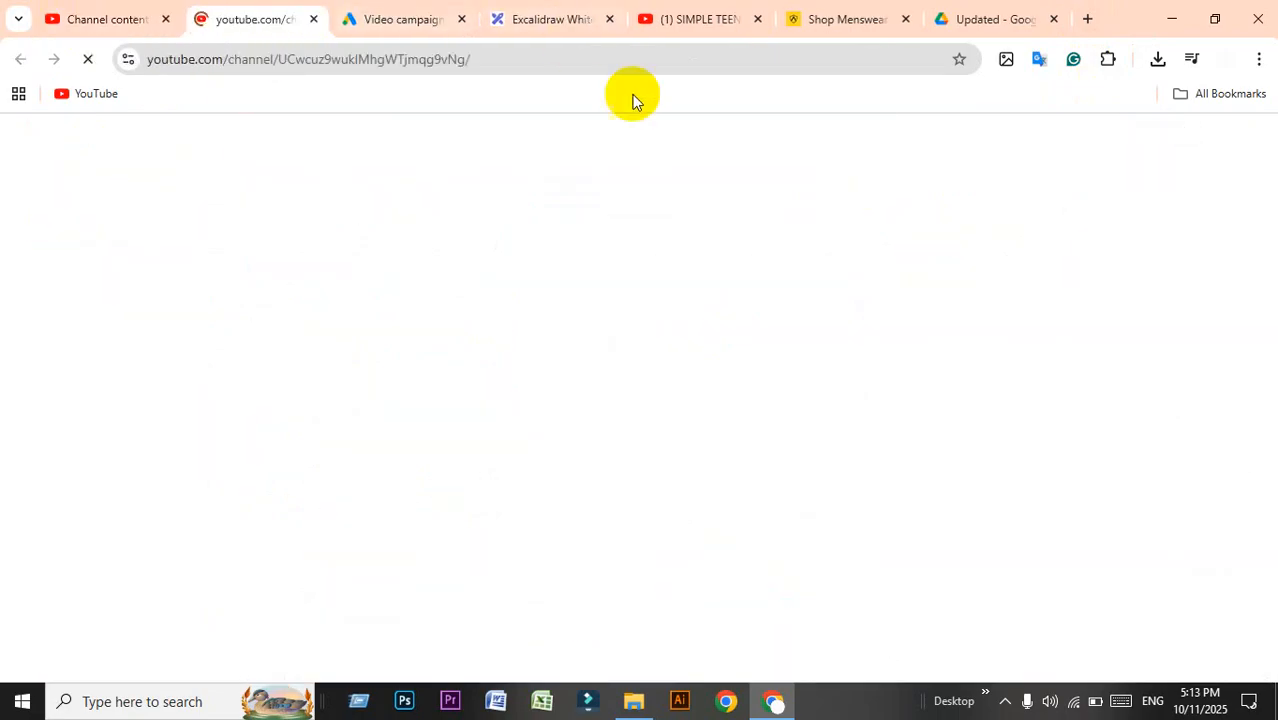
left_click(557, 60)
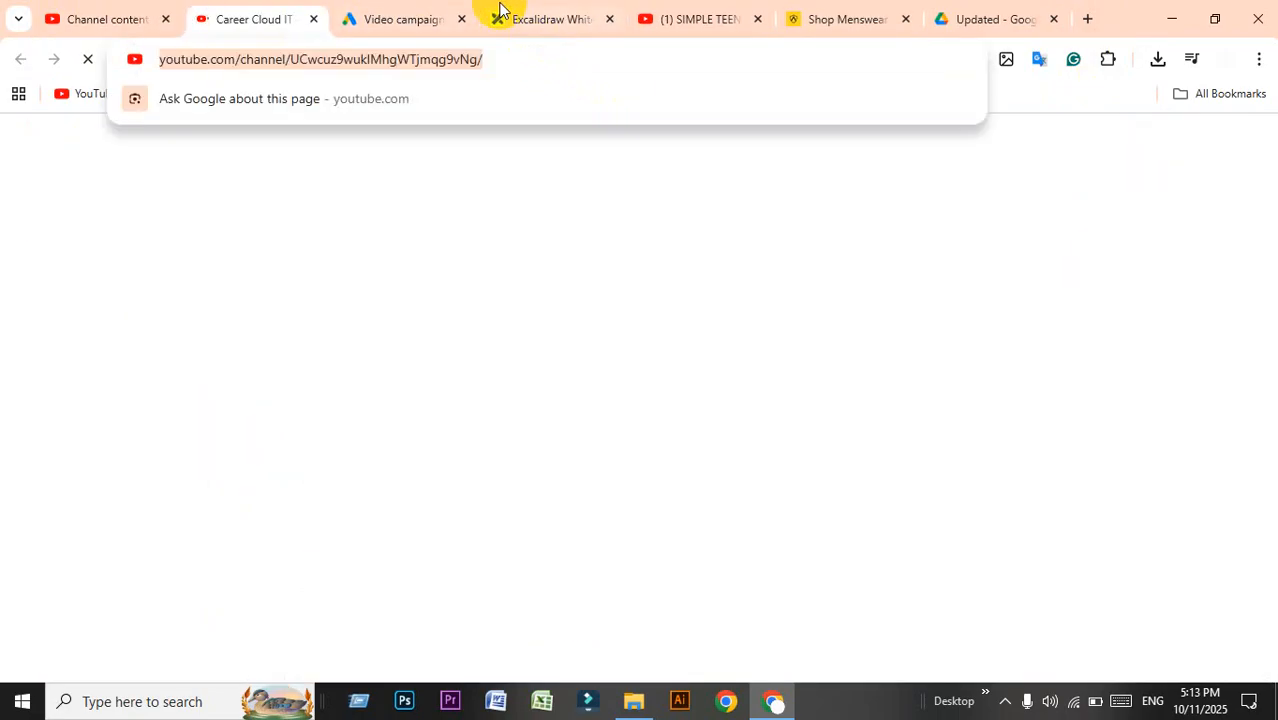
left_click(410, 18)
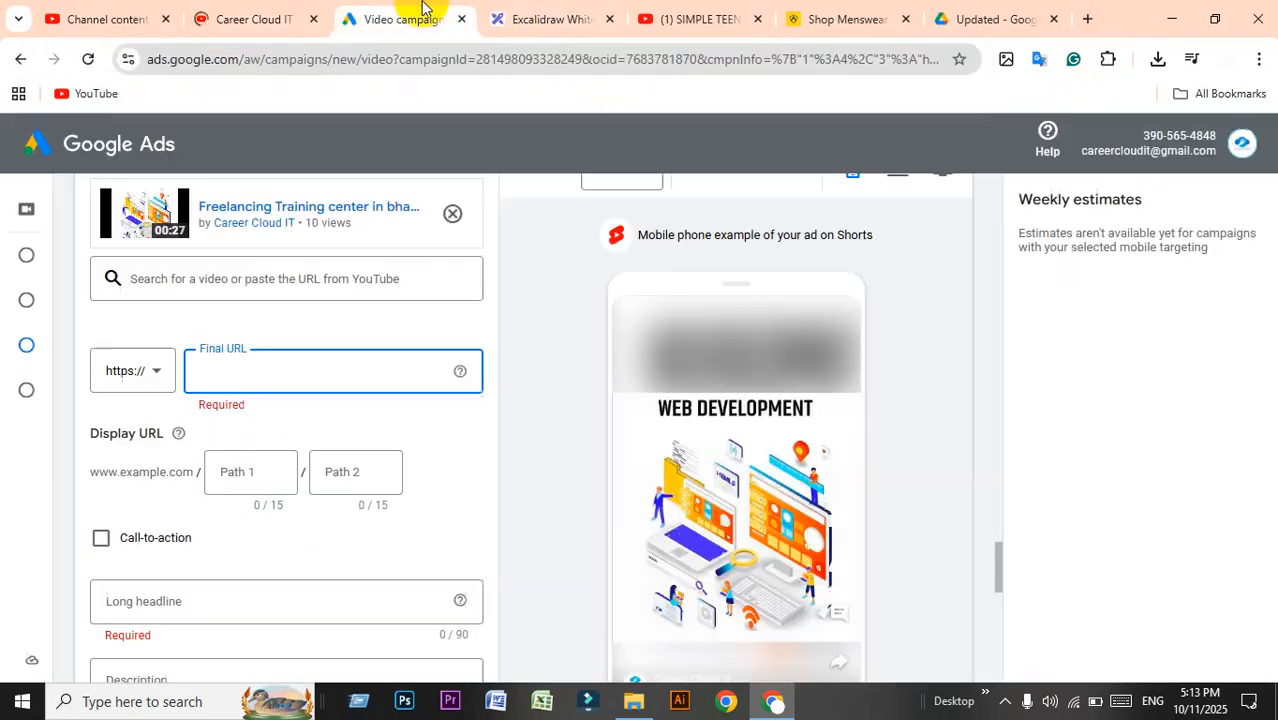
left_click(328, 334)
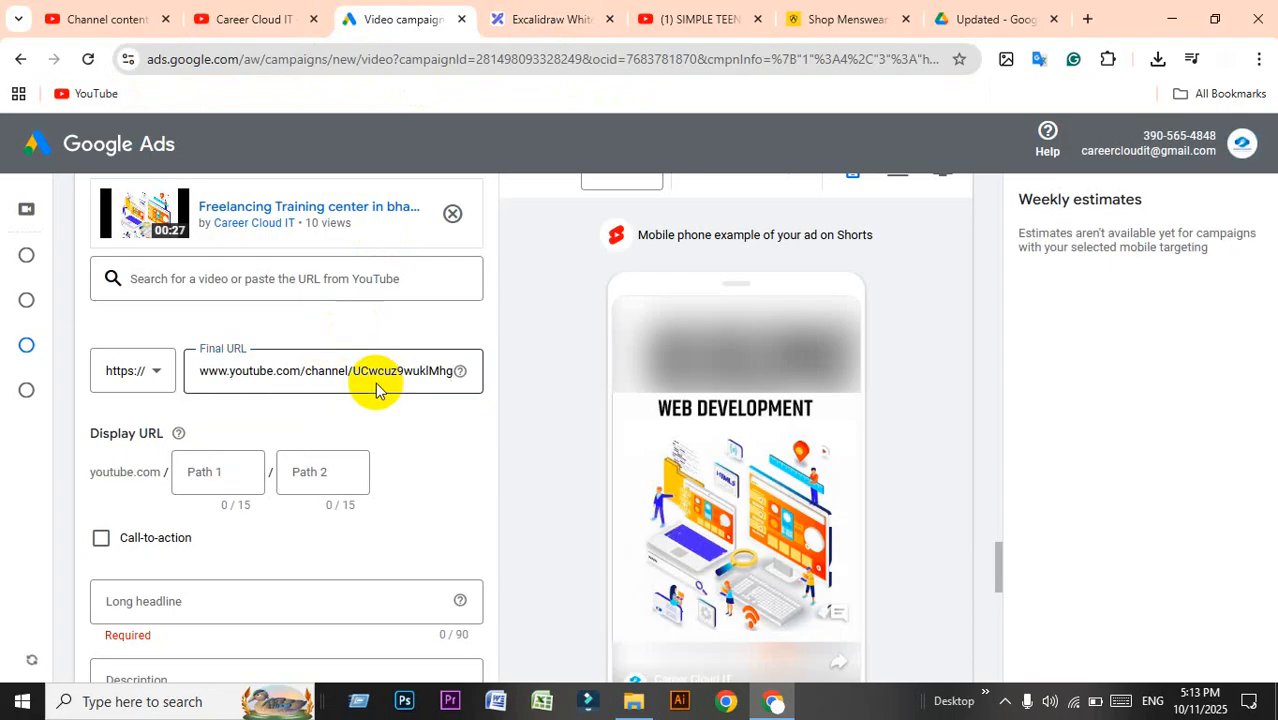
Set the display URL's first path to "freelancing" and its second path to "marketing".
scroll(376, 390, "up", 1)
scroll(375, 390, "down", 2)
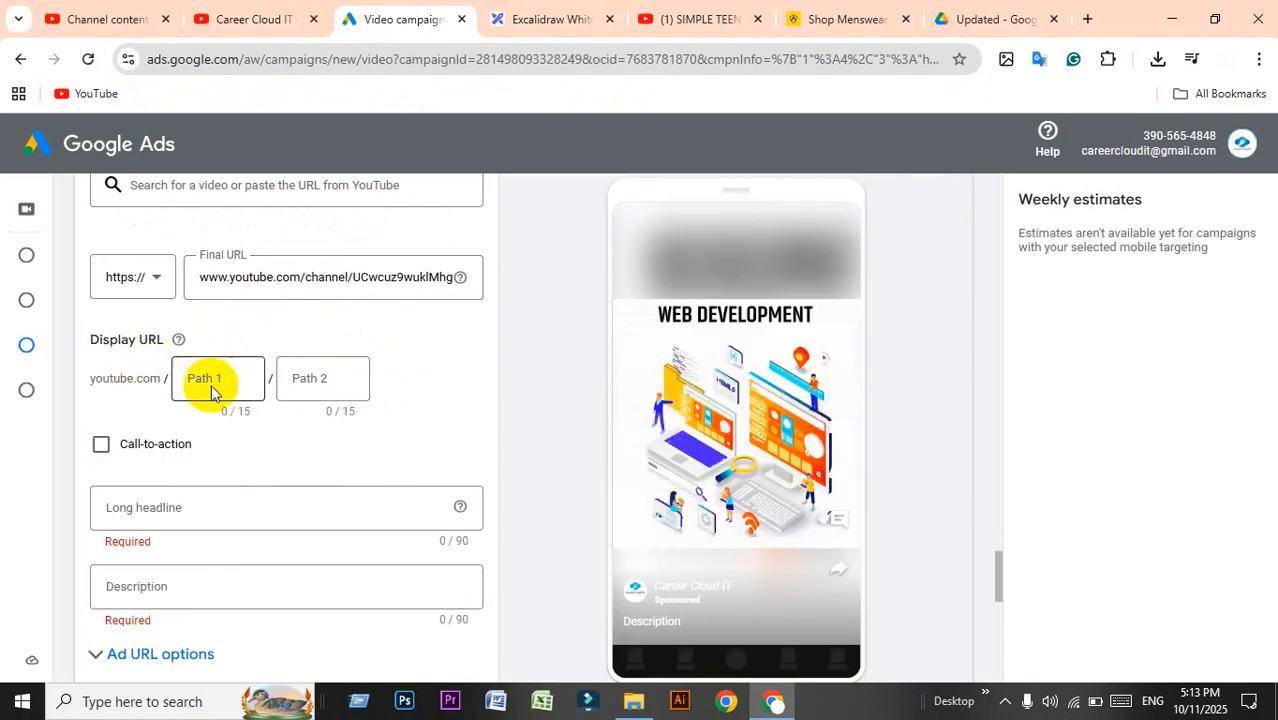
scroll(222, 385, "up", 1)
scroll(222, 385, "down", 1)
type("freelancing")
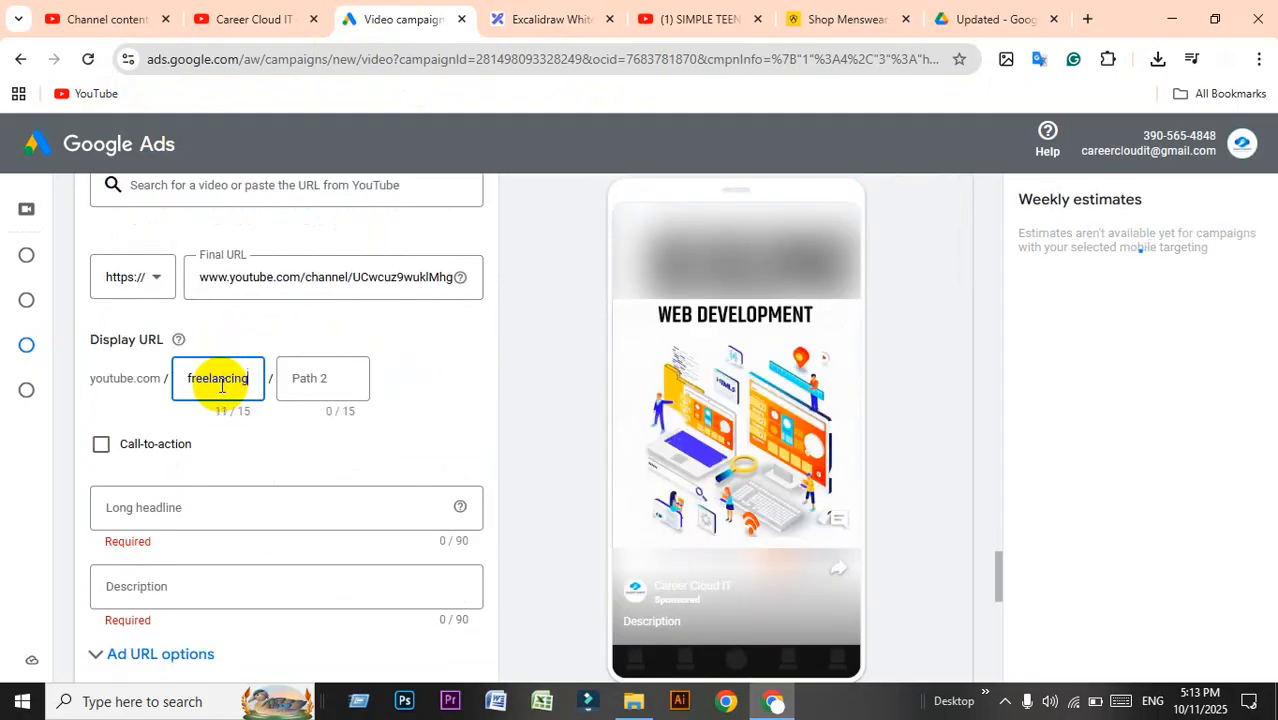
left_click(310, 377)
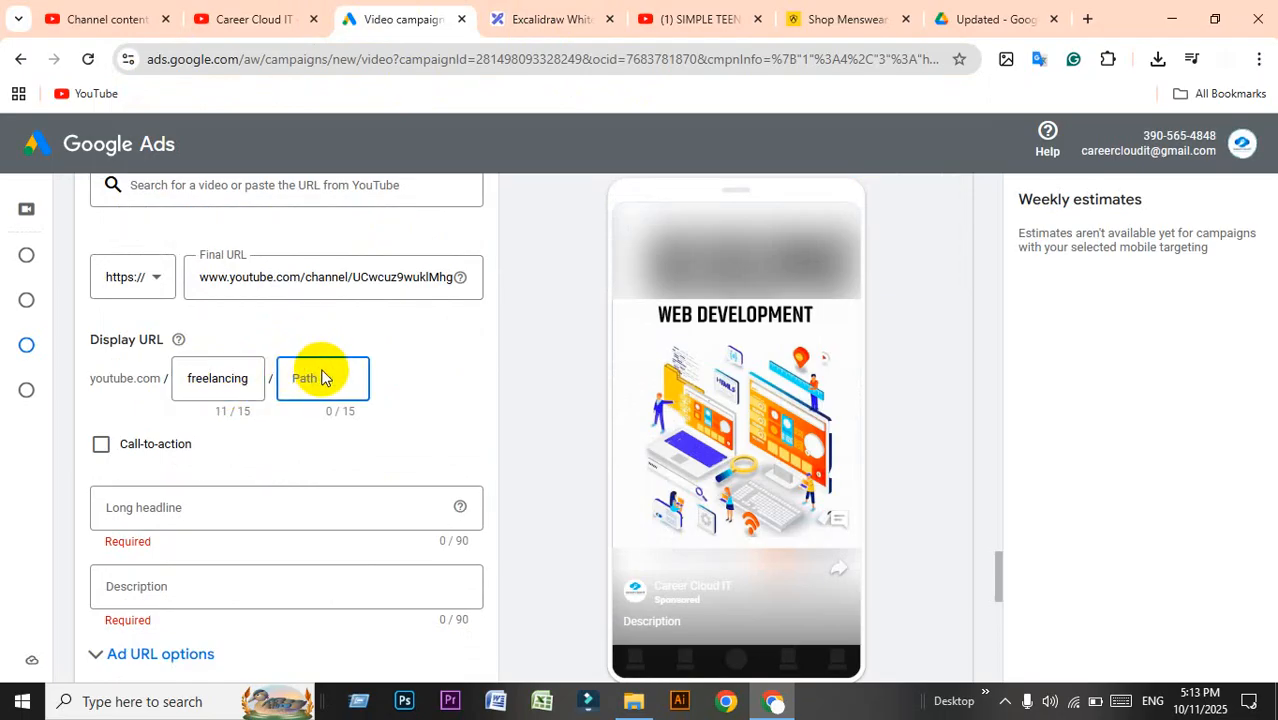
type("ma")
type("rketing")
left_click(394, 385)
scroll(394, 388, "down", 1)
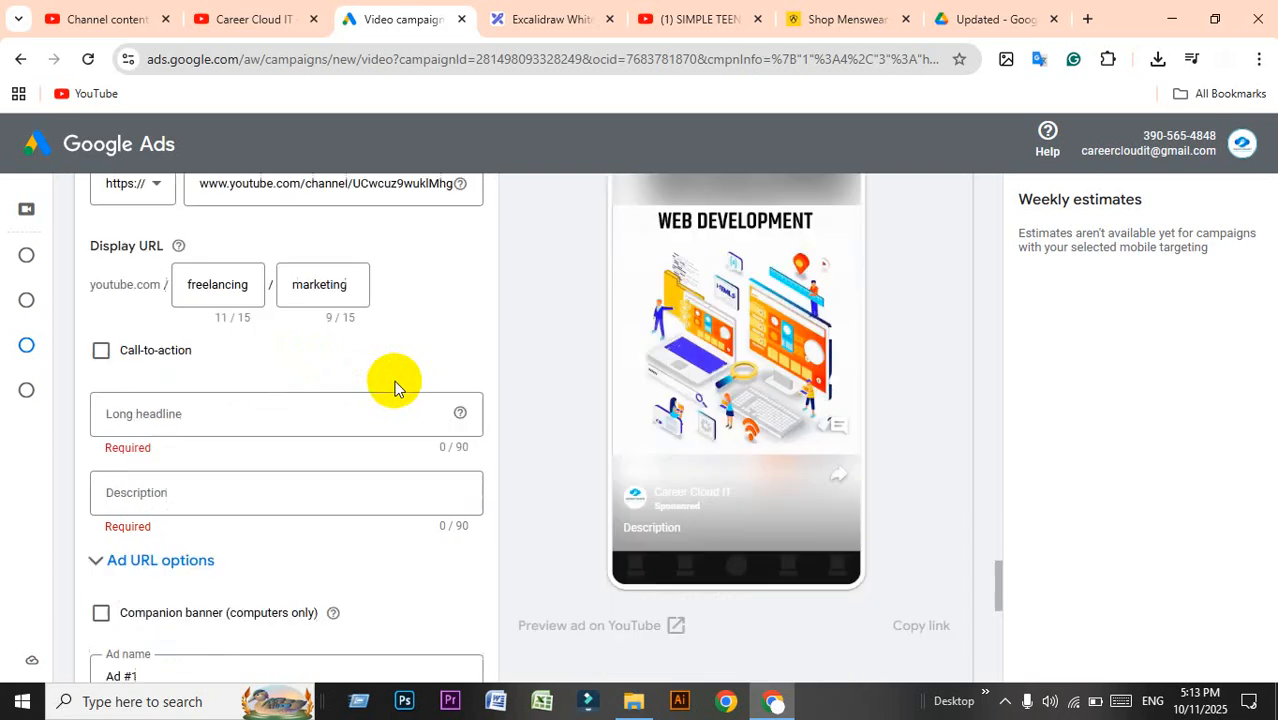
Enable the ad's call-to-action and choose "Watch now" from the suggested texts.
left_click(102, 352)
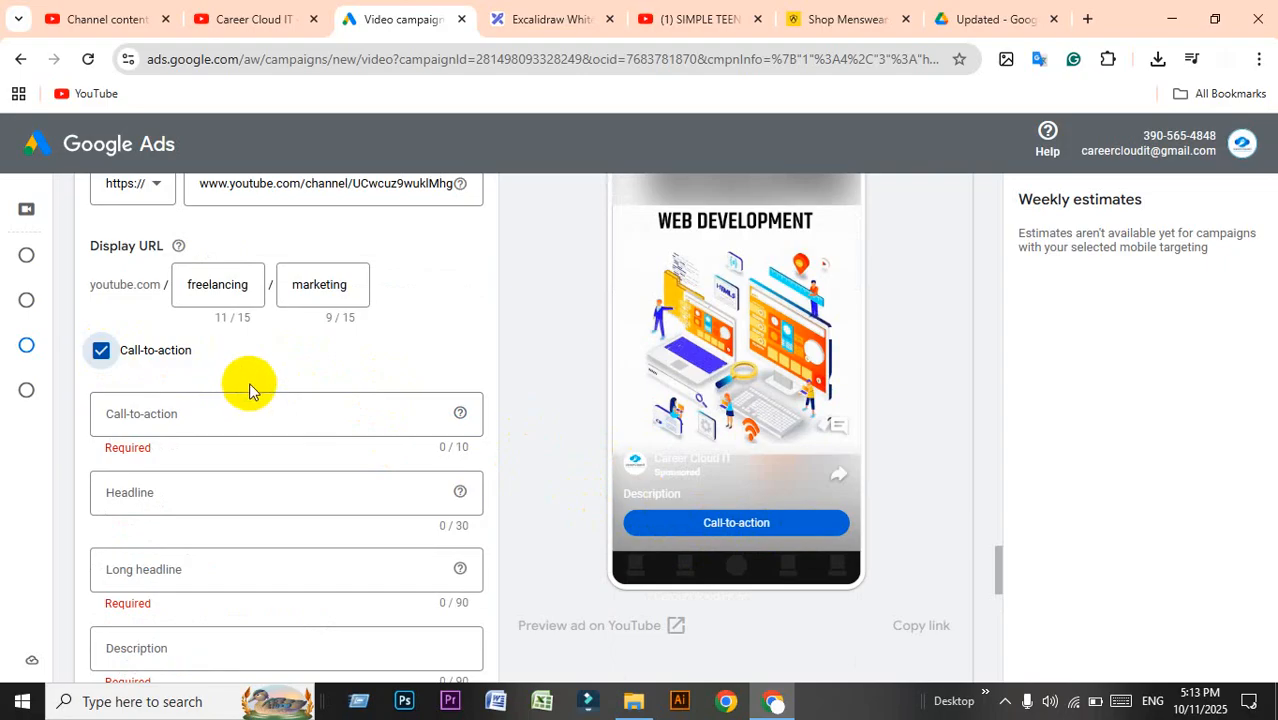
scroll(251, 382, "down", 2)
scroll(262, 420, "up", 2)
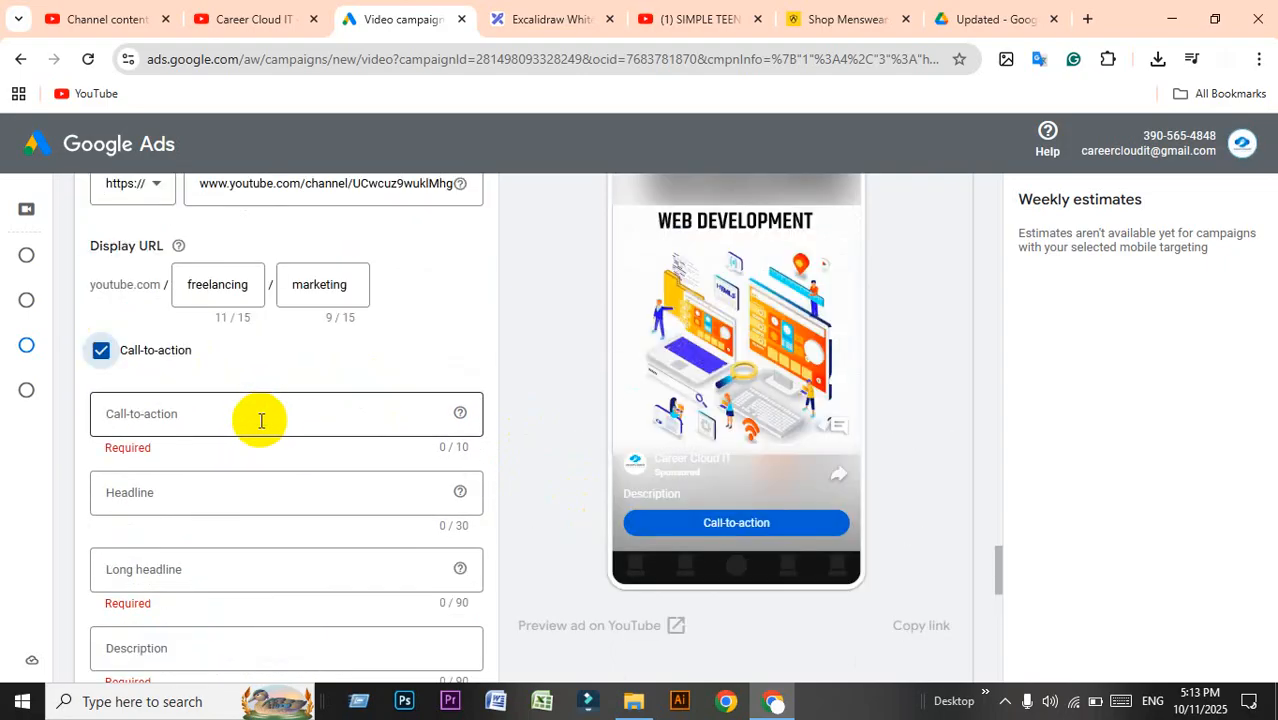
left_click(261, 420)
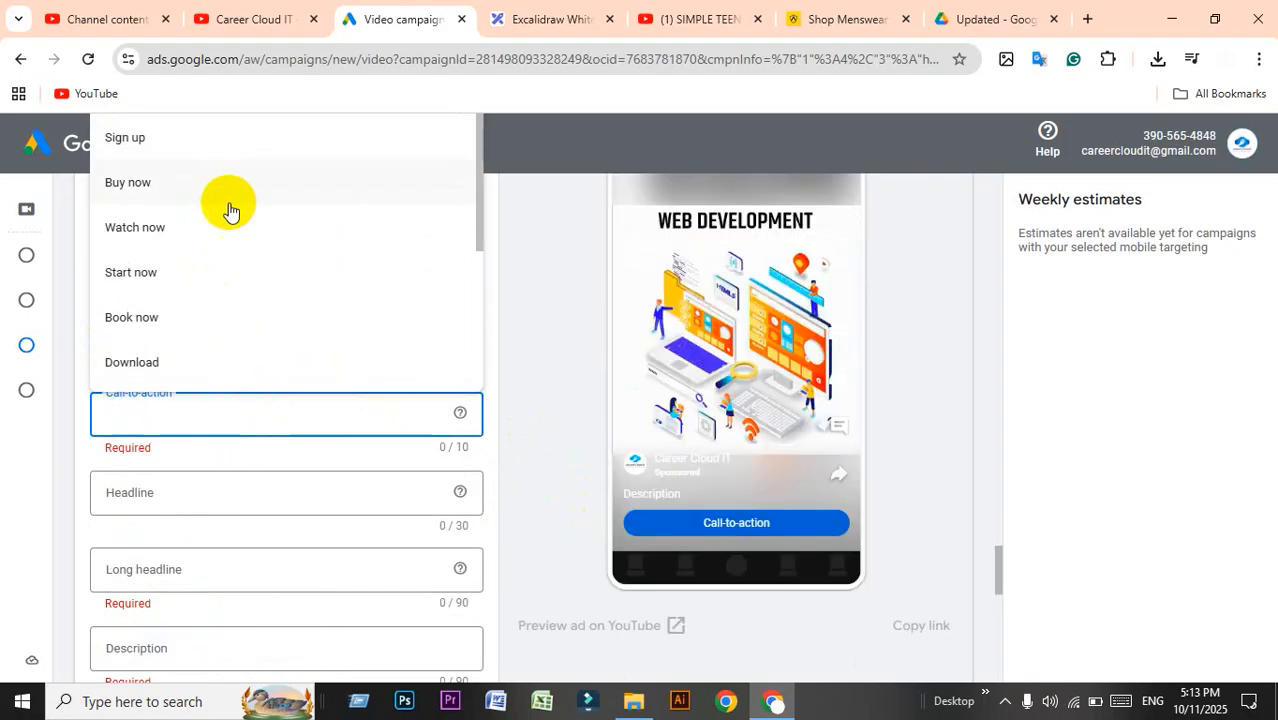
scroll(229, 210, "down", 3)
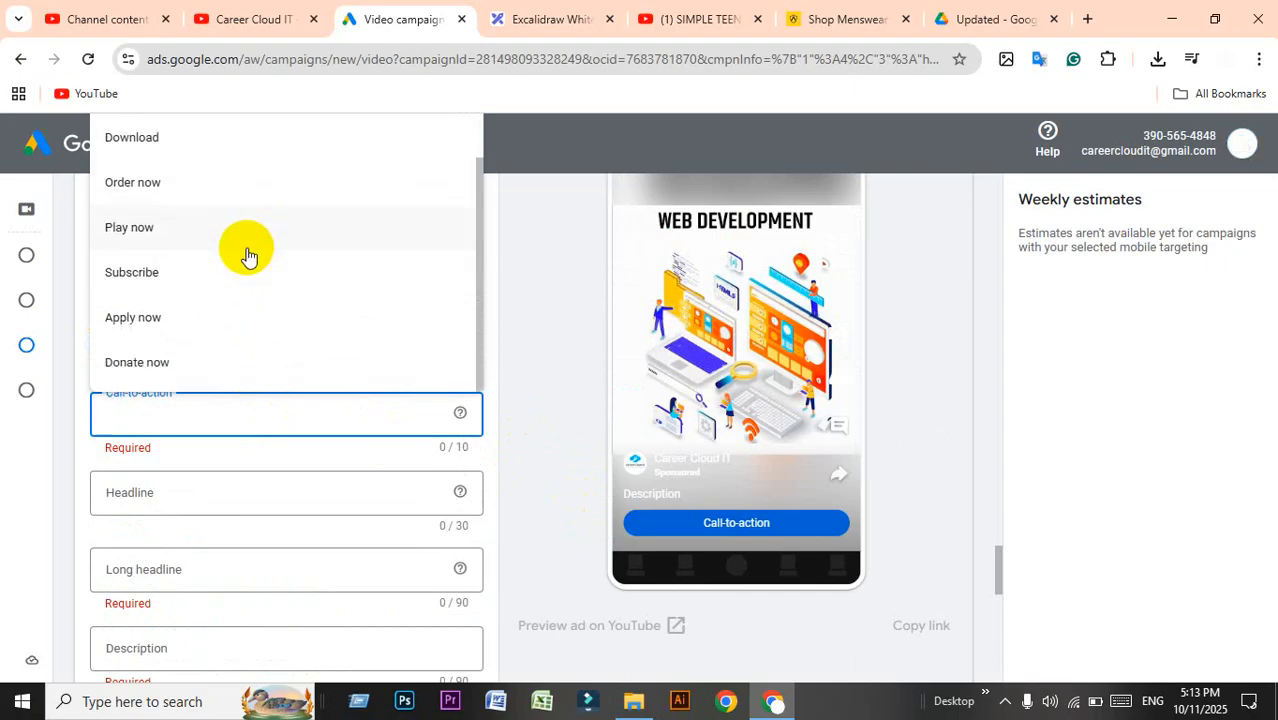
scroll(252, 330, "up", 3)
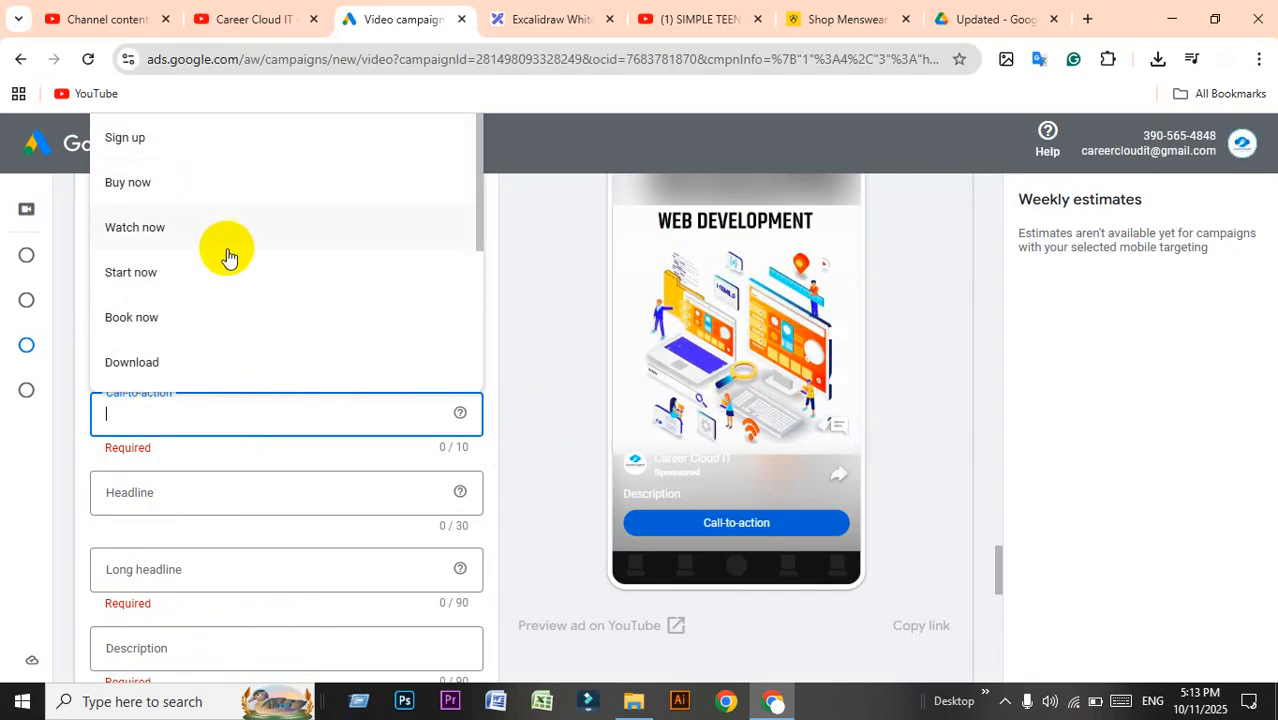
scroll(226, 240, "down", 1)
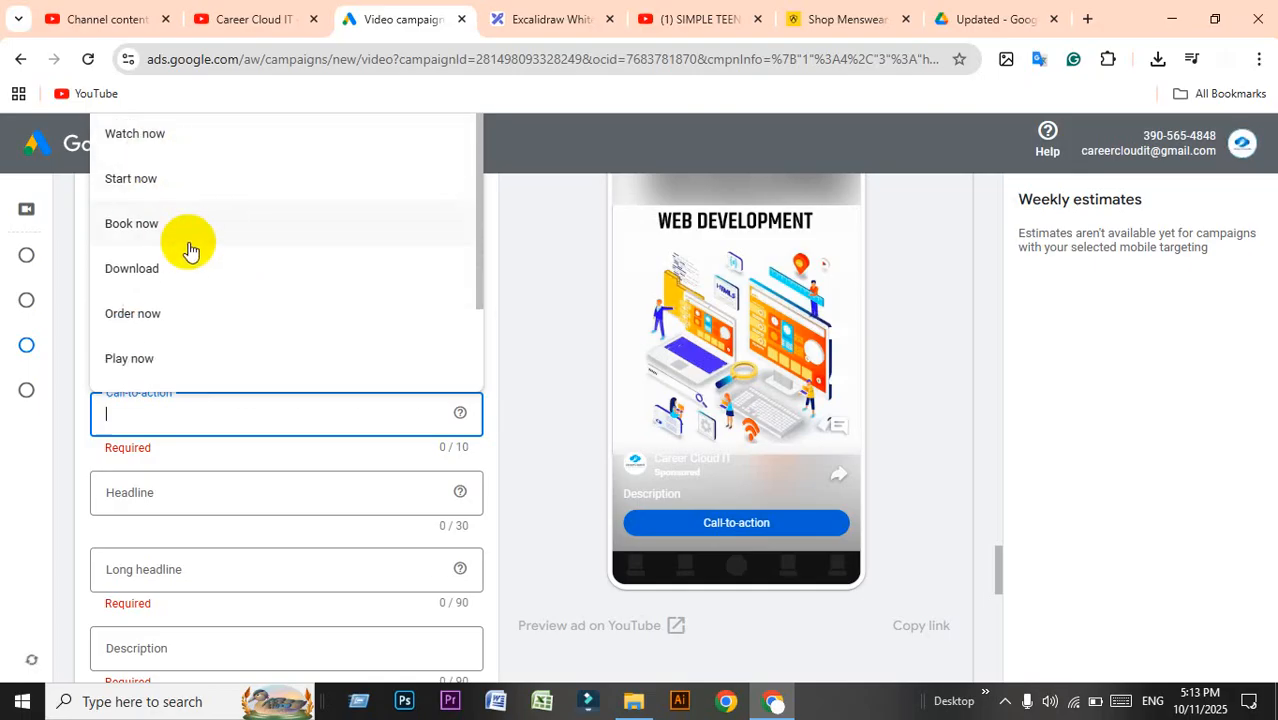
scroll(198, 330, "down", 2)
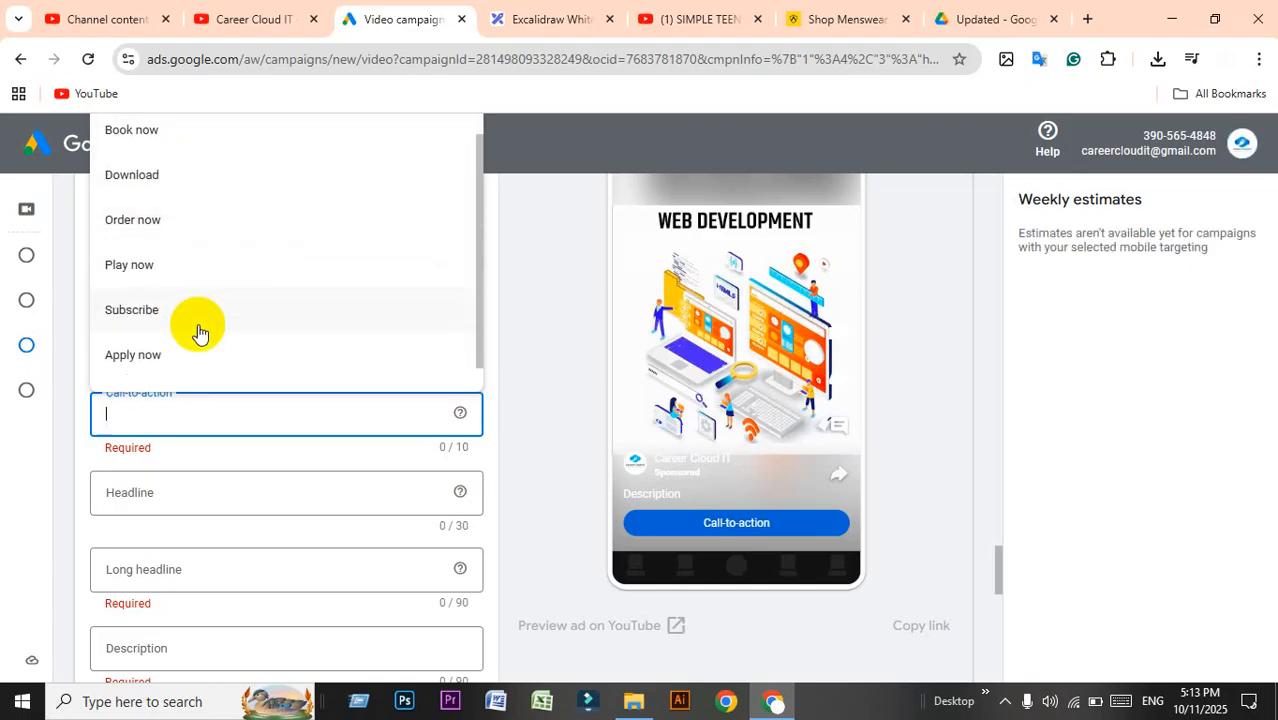
scroll(200, 328, "down", 1)
scroll(274, 322, "up", 3)
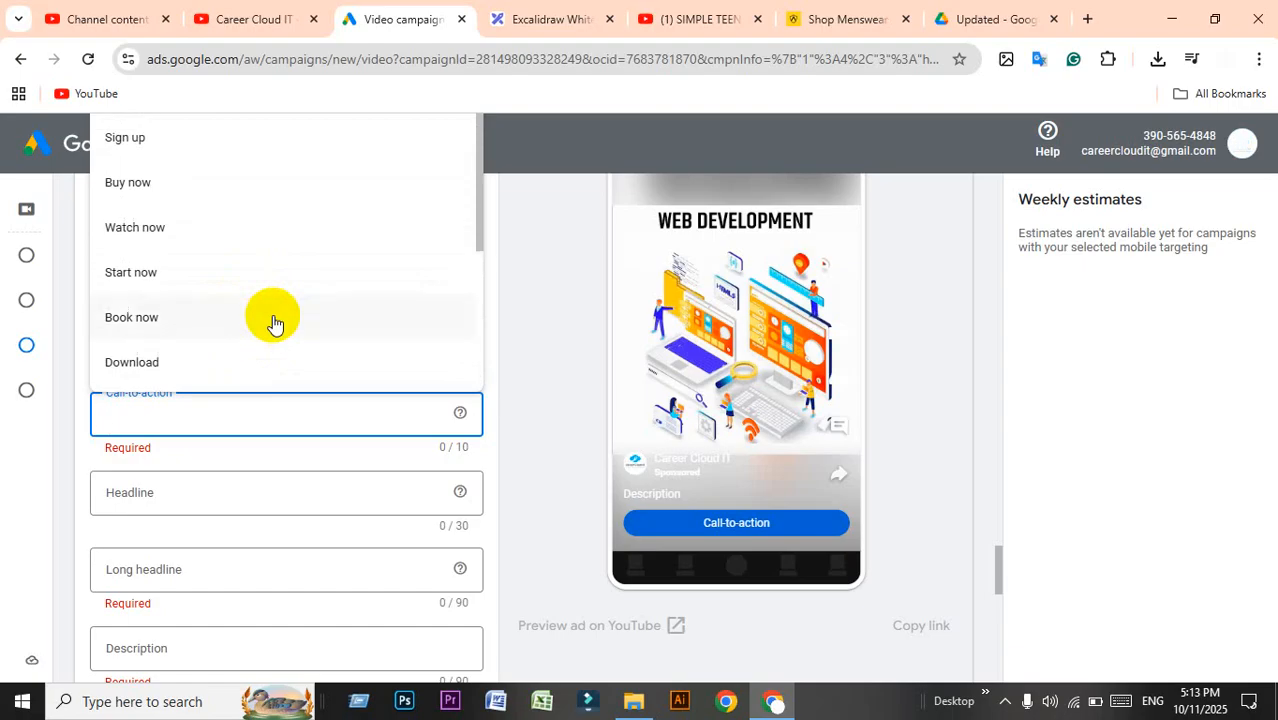
left_click(210, 233)
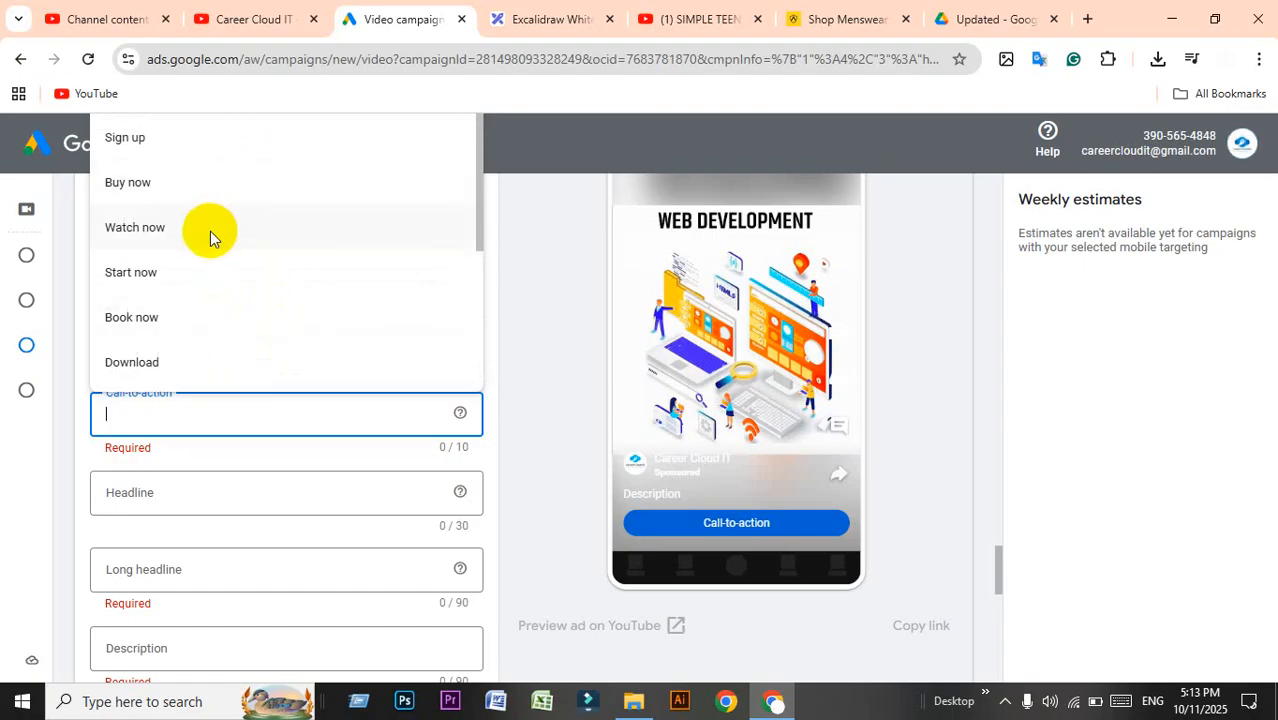
Enter "Freenancing Course" as the ad's headline.
scroll(330, 380, "down", 1)
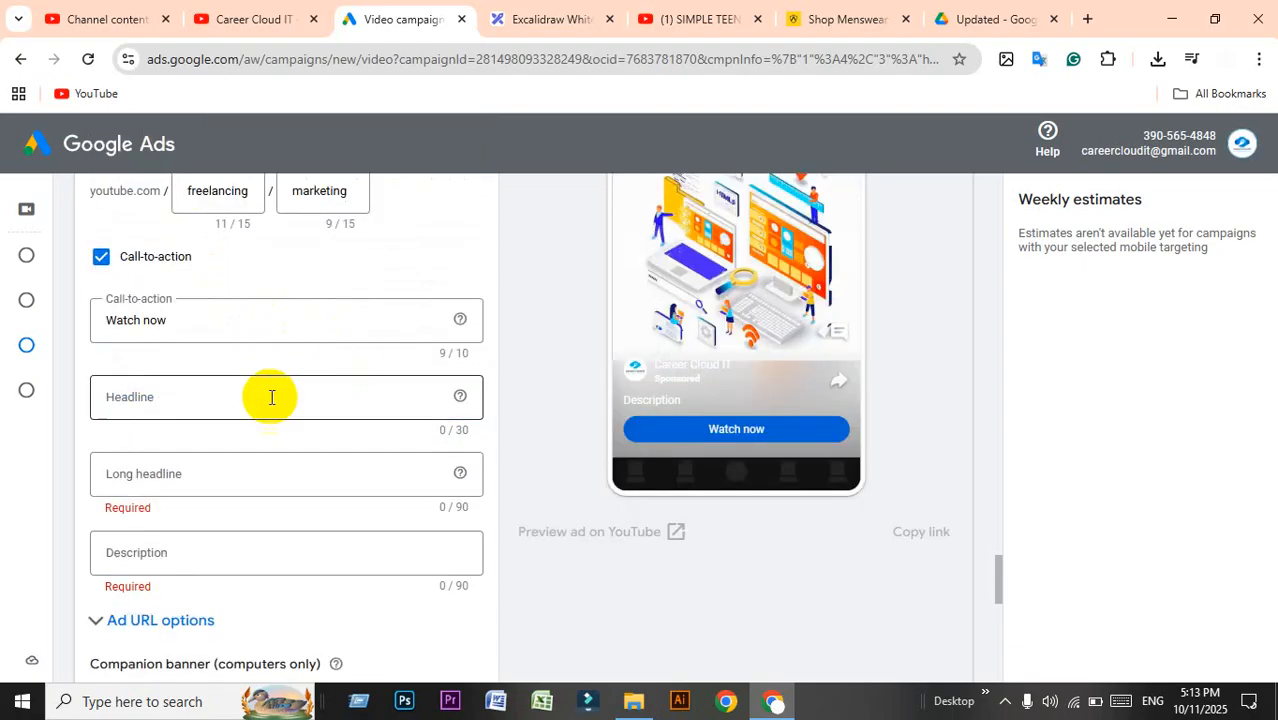
left_click(271, 397)
scroll(255, 400, "up", 1)
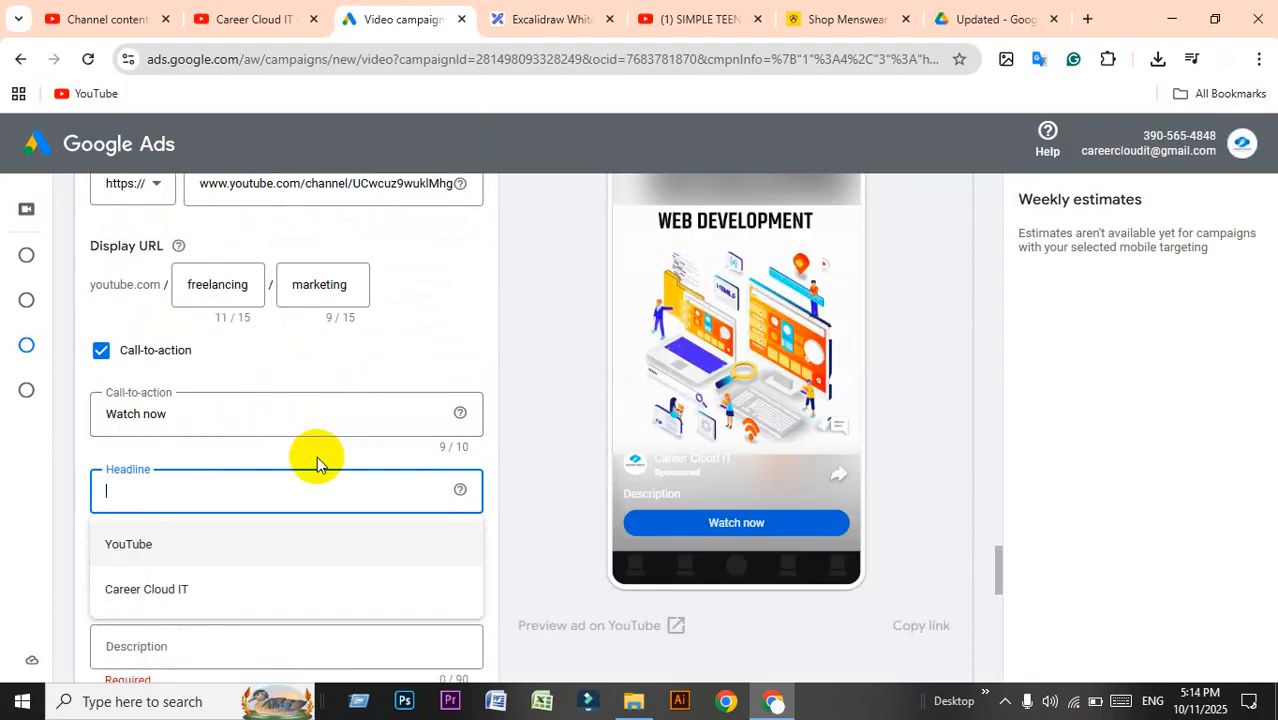
type("Freena")
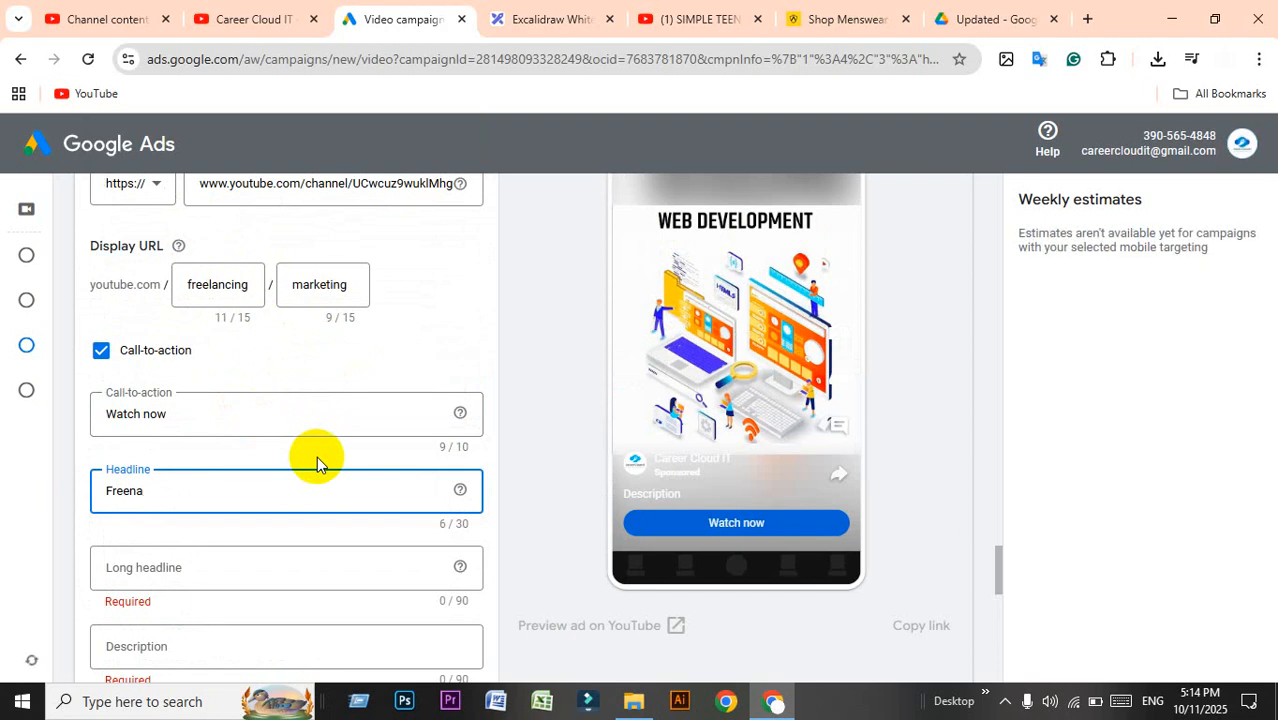
type("ncing Course in bag")
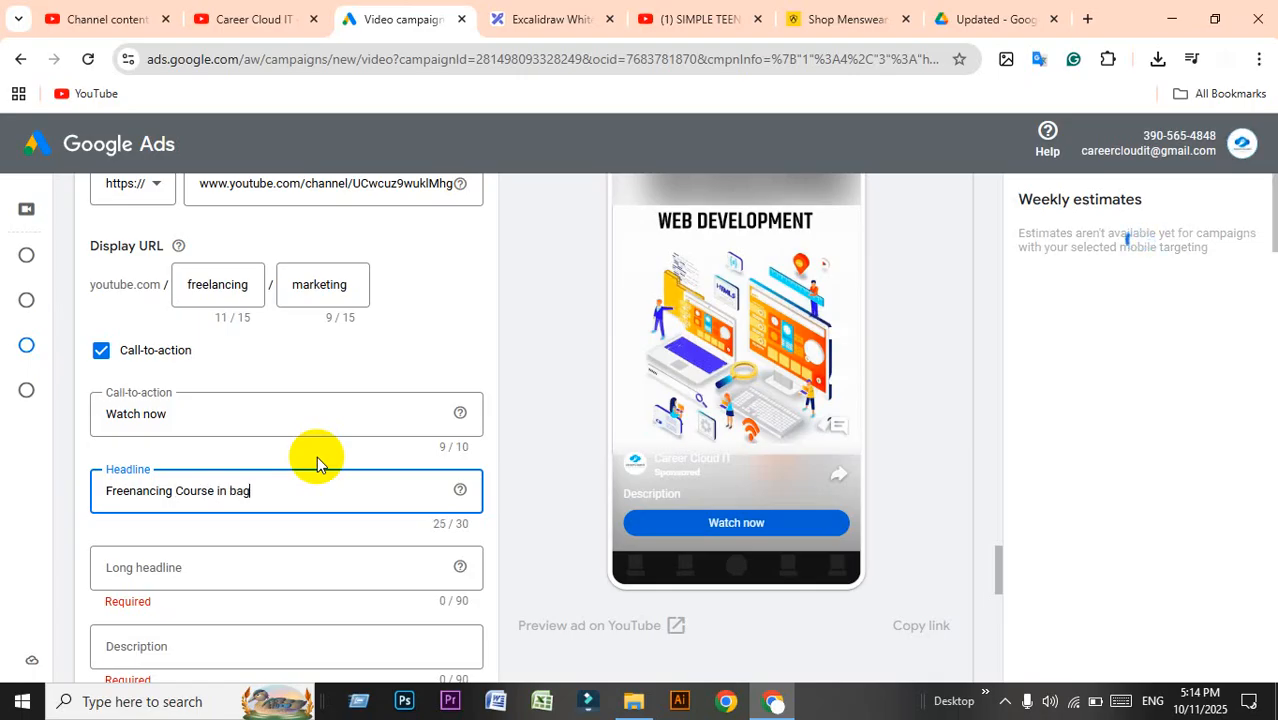
key("BackSpace")
key("BackSpace")
key("BackSpace")
key("BackSpace")
key("BackSpace")
key("BackSpace")
key("BackSpace")
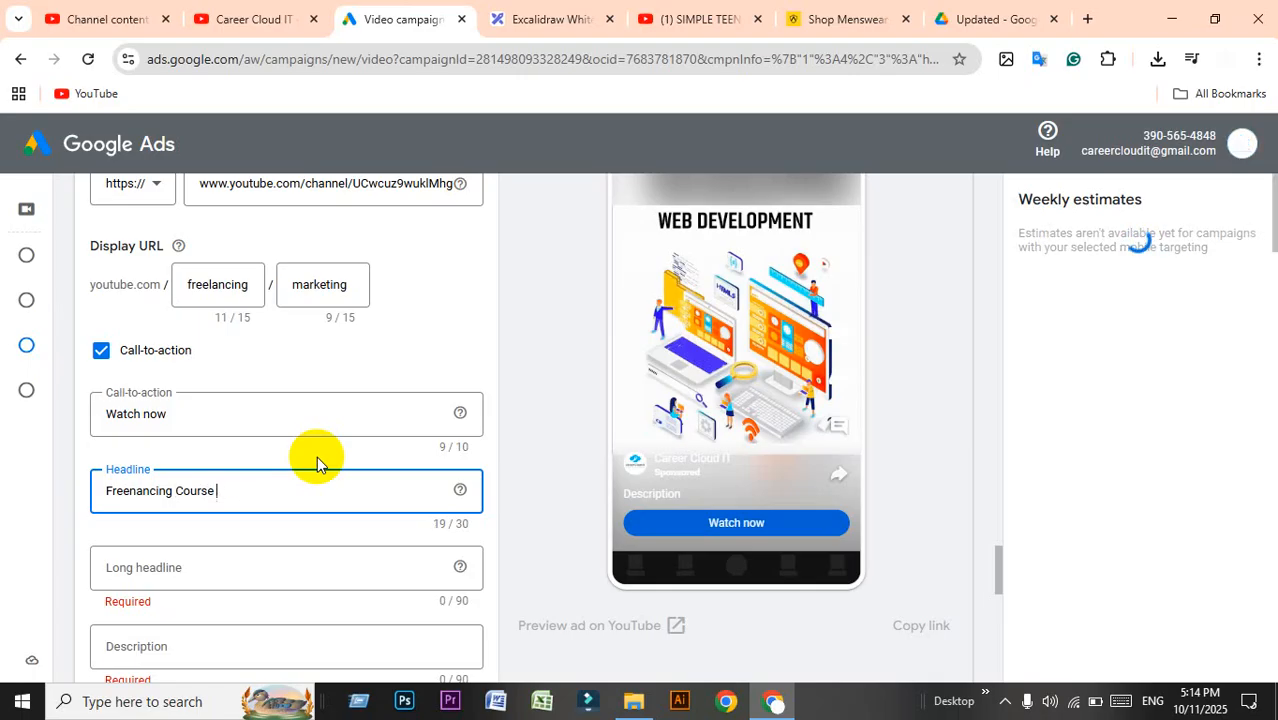
Enter "Bagmara Rajshahi" as the ad's long headline.
left_click(239, 565)
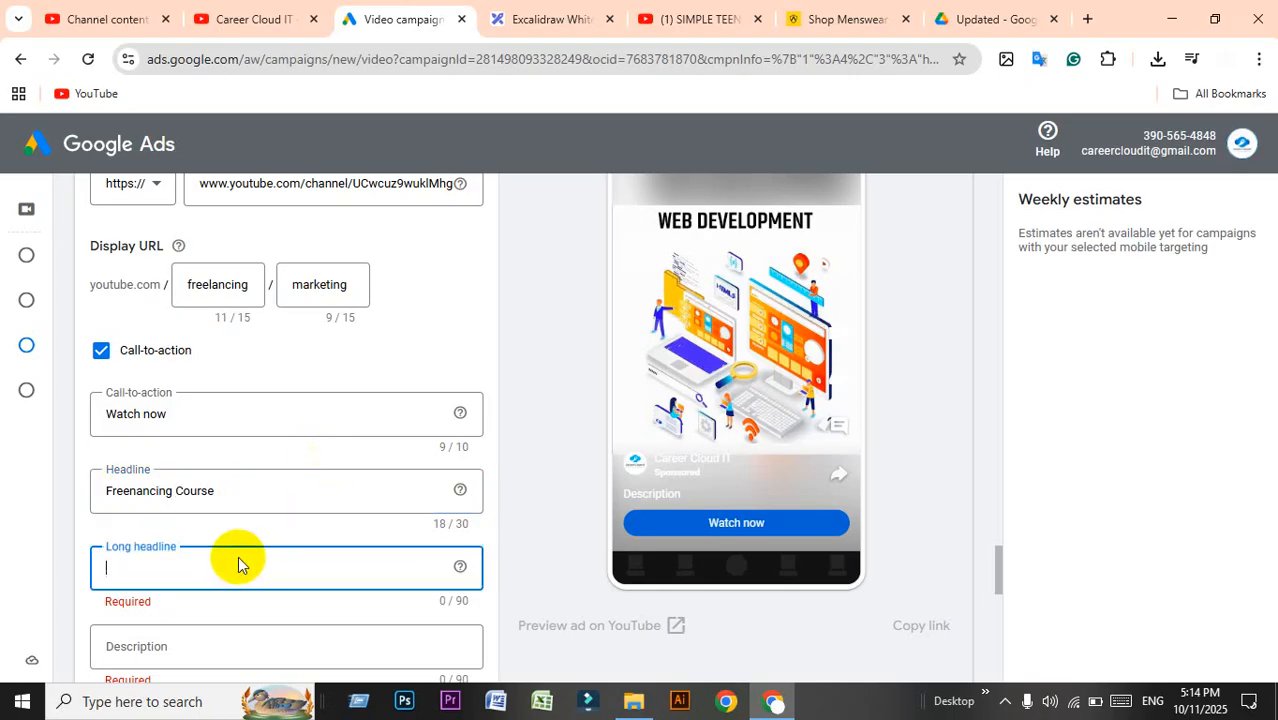
type("Bagm")
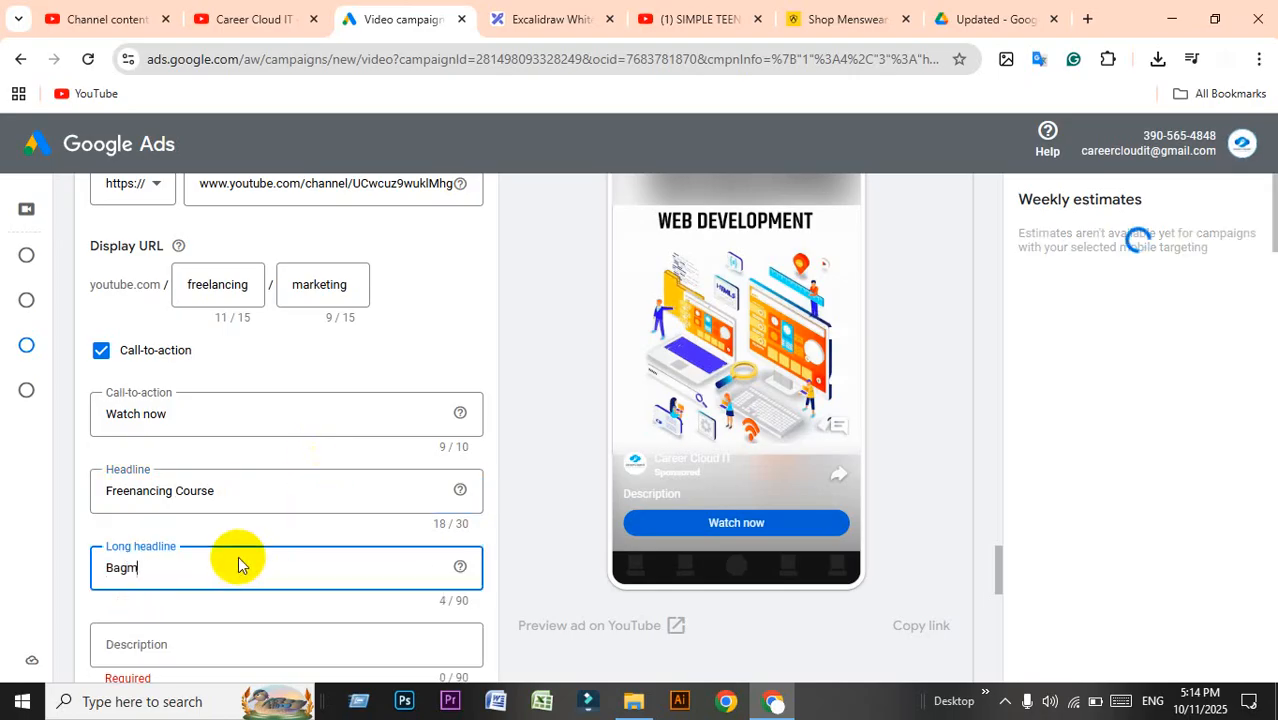
type("ara Rajsh")
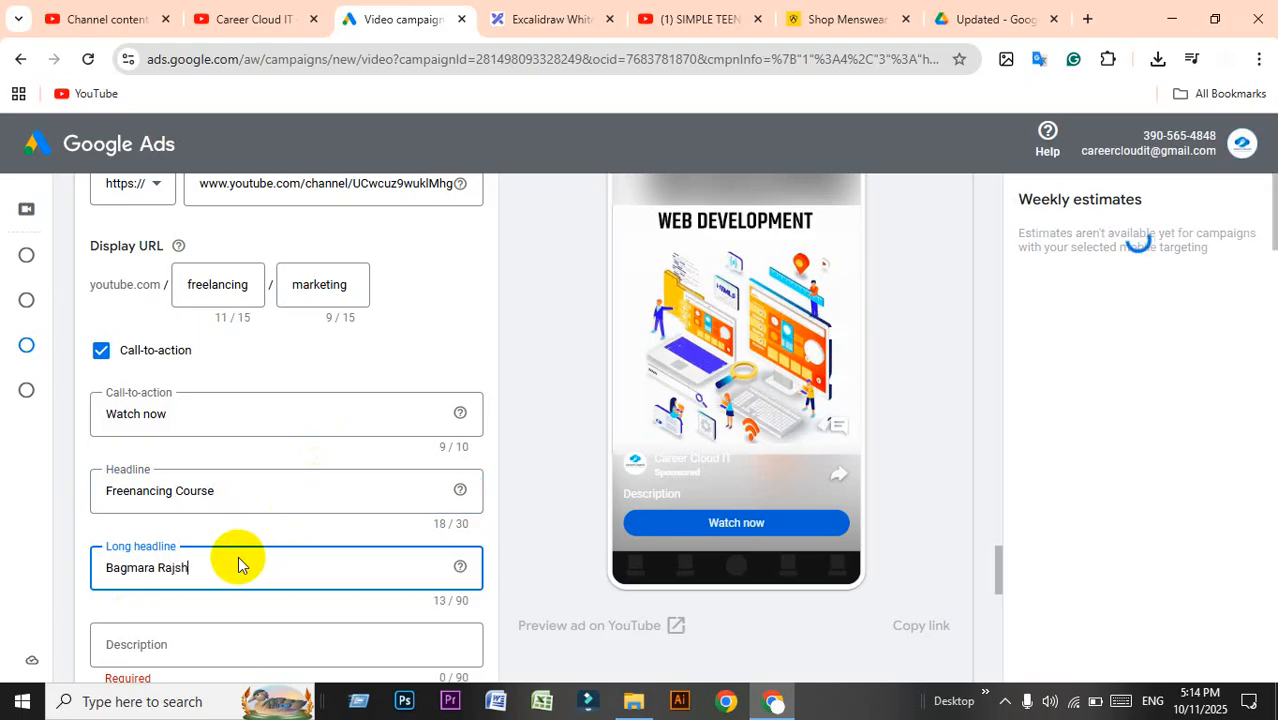
type("ahi")
Enter "Freelancing course at bhawaniganj" as the ad's description.
scroll(190, 590, "down", 1)
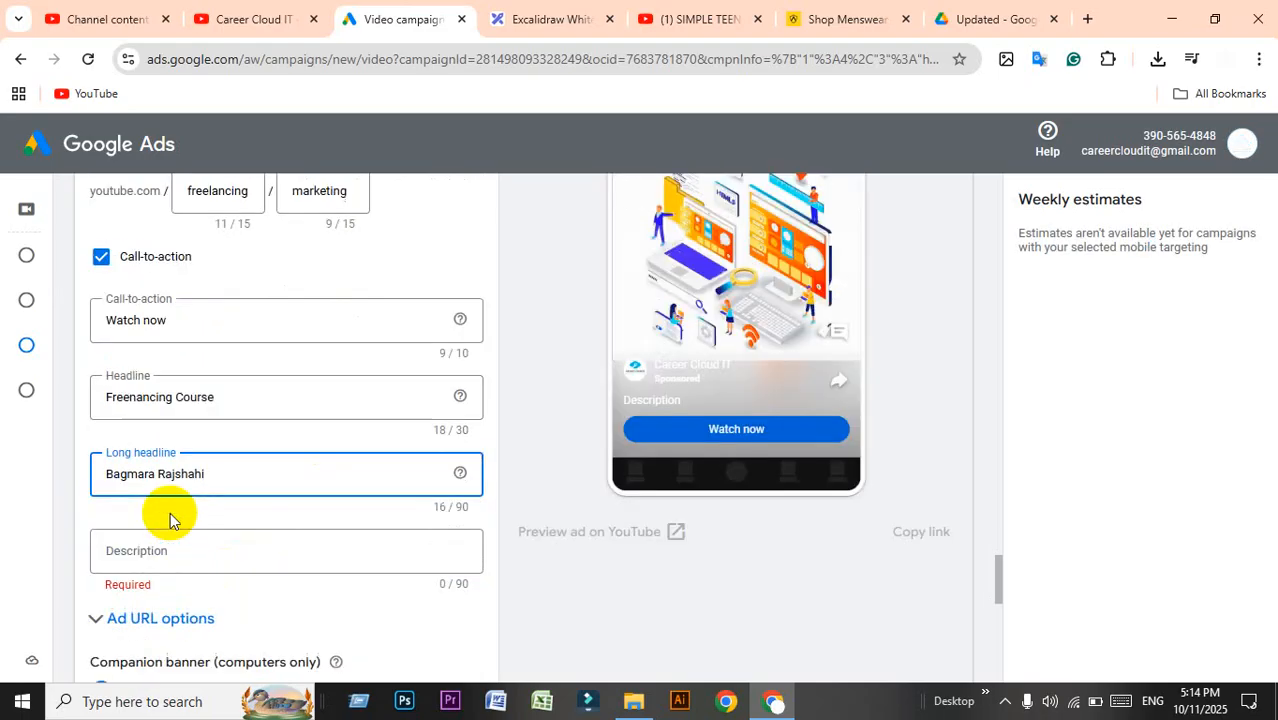
left_click(265, 546)
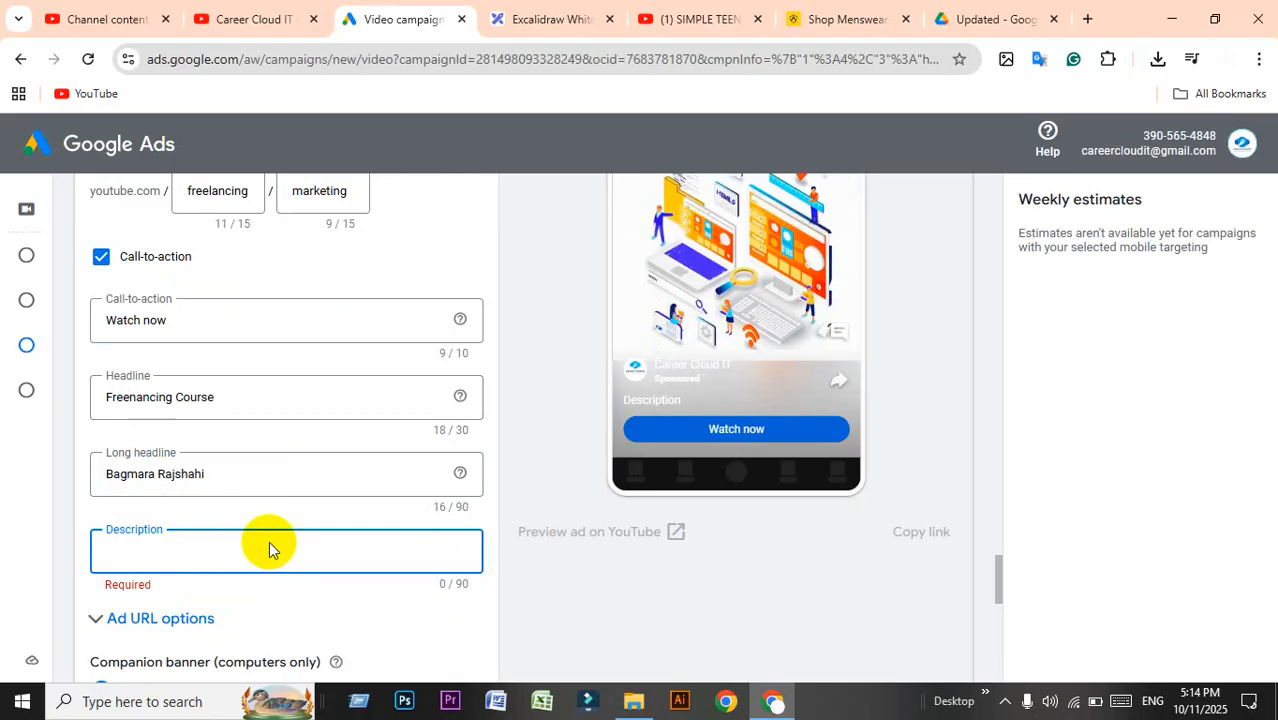
type("Freelancing course i")
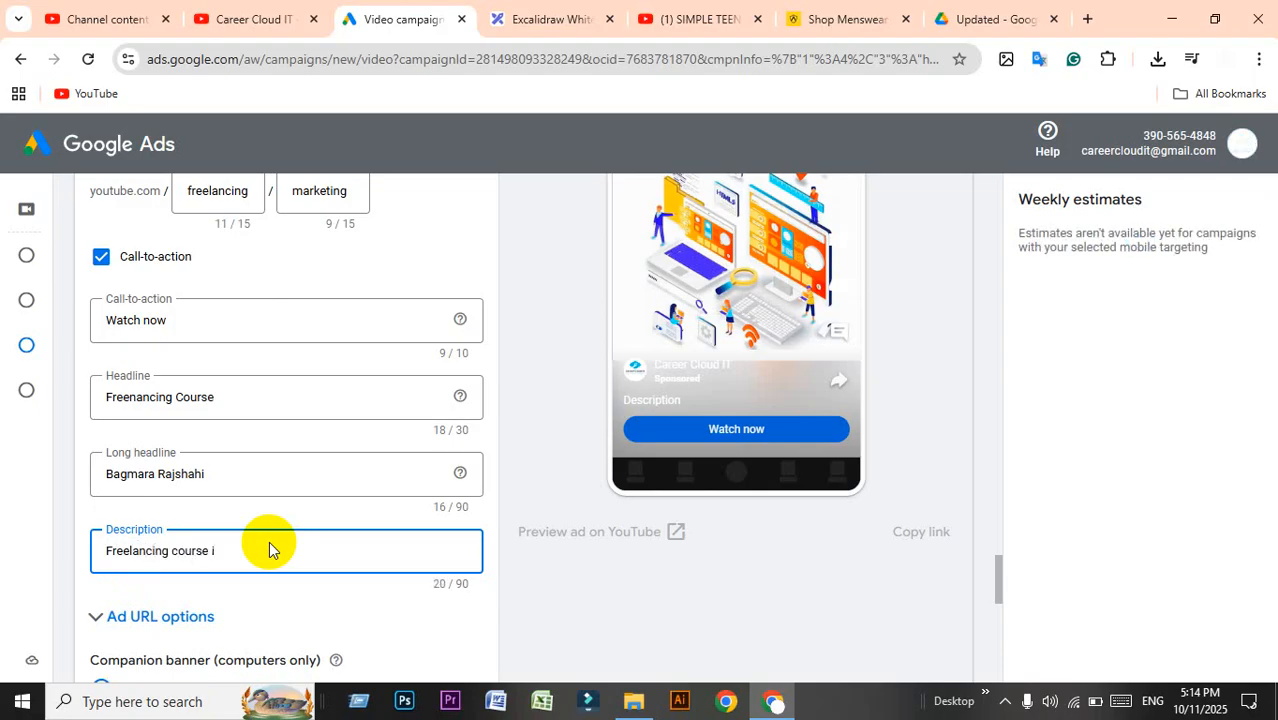
key("BackSpace")
type("at")
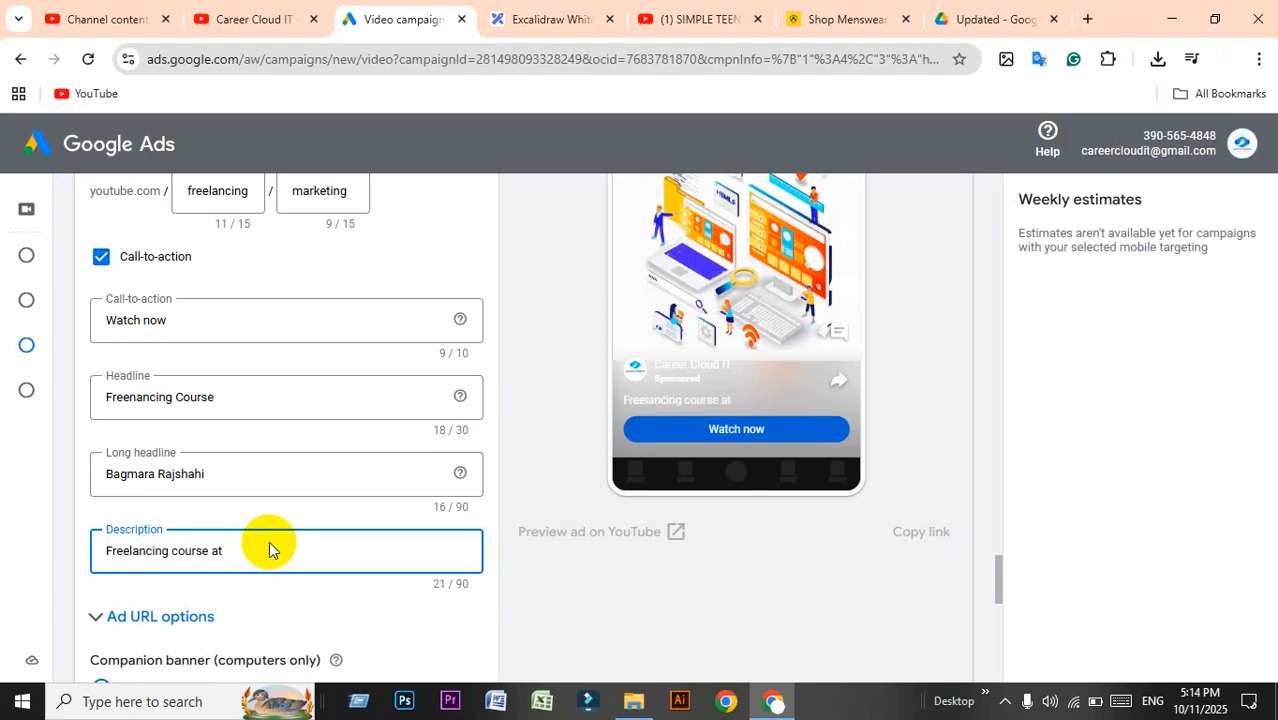
type(" bhawaniganj")
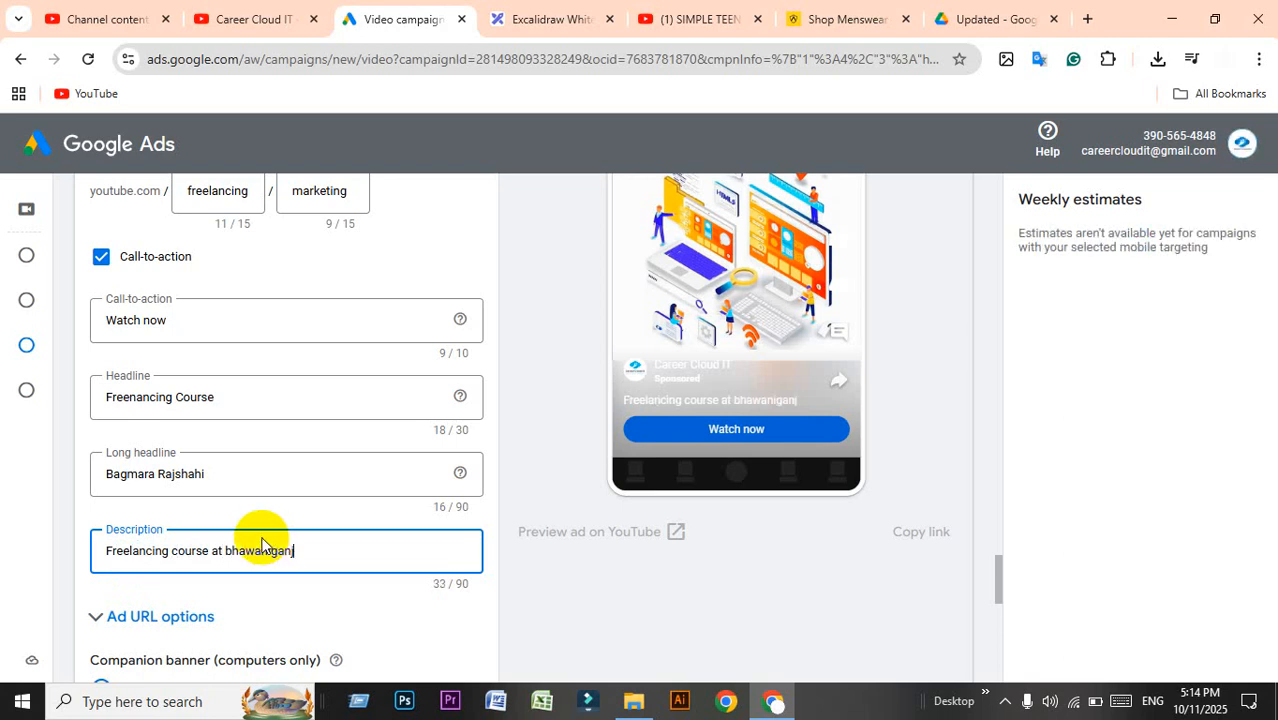
scroll(555, 560, "down", 3)
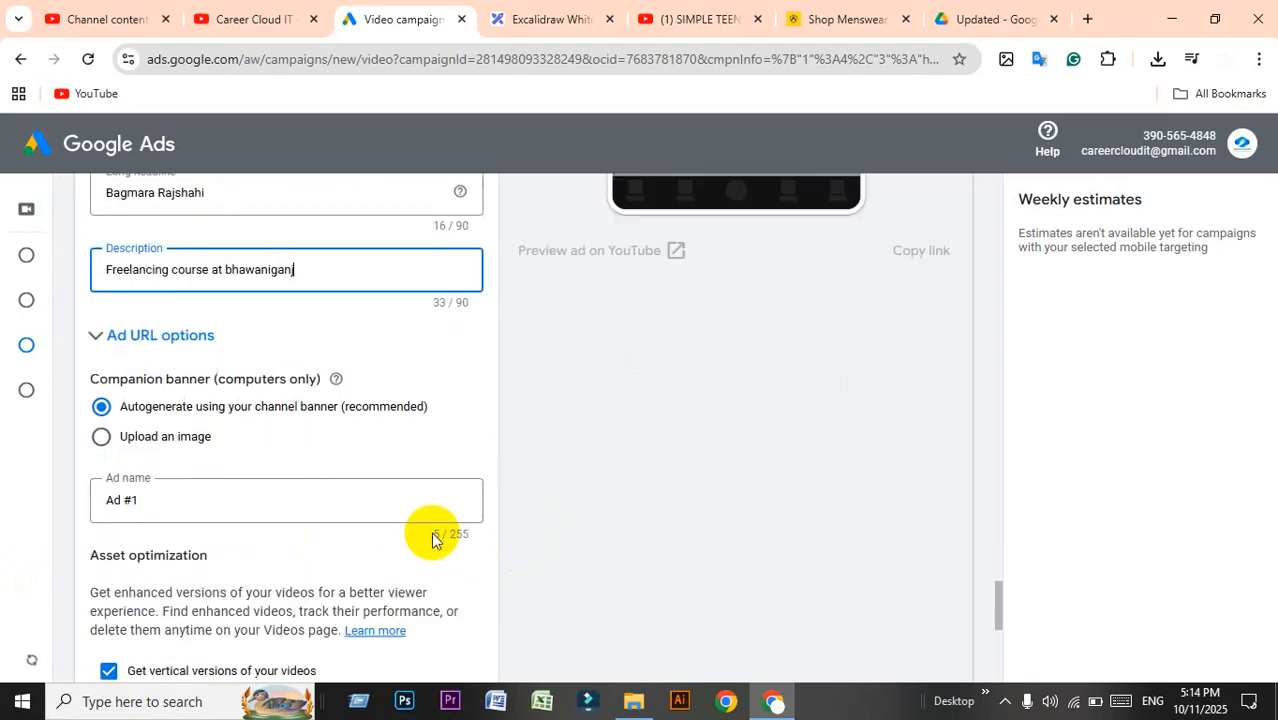
left_click(628, 471)
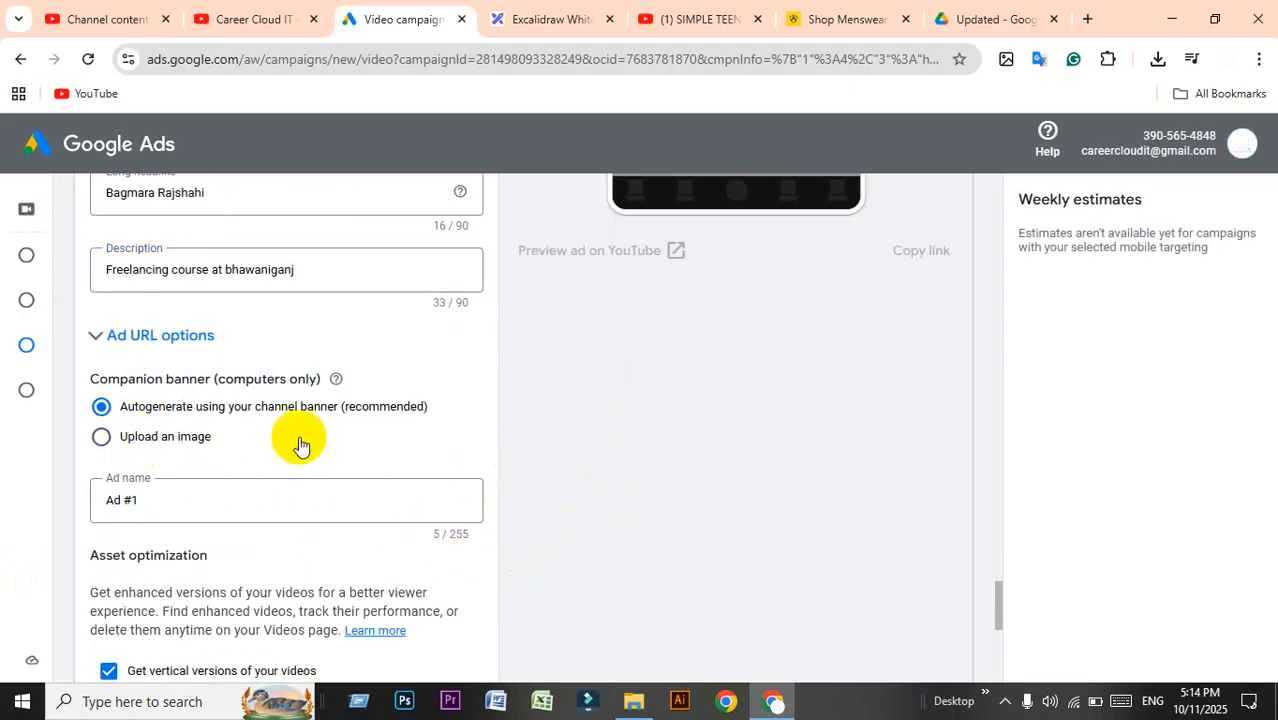
Set the ad group's TrueView target CPV bid to $0.01.
scroll(328, 448, "up", 1)
scroll(308, 457, "down", 1)
scroll(308, 457, "down", 4)
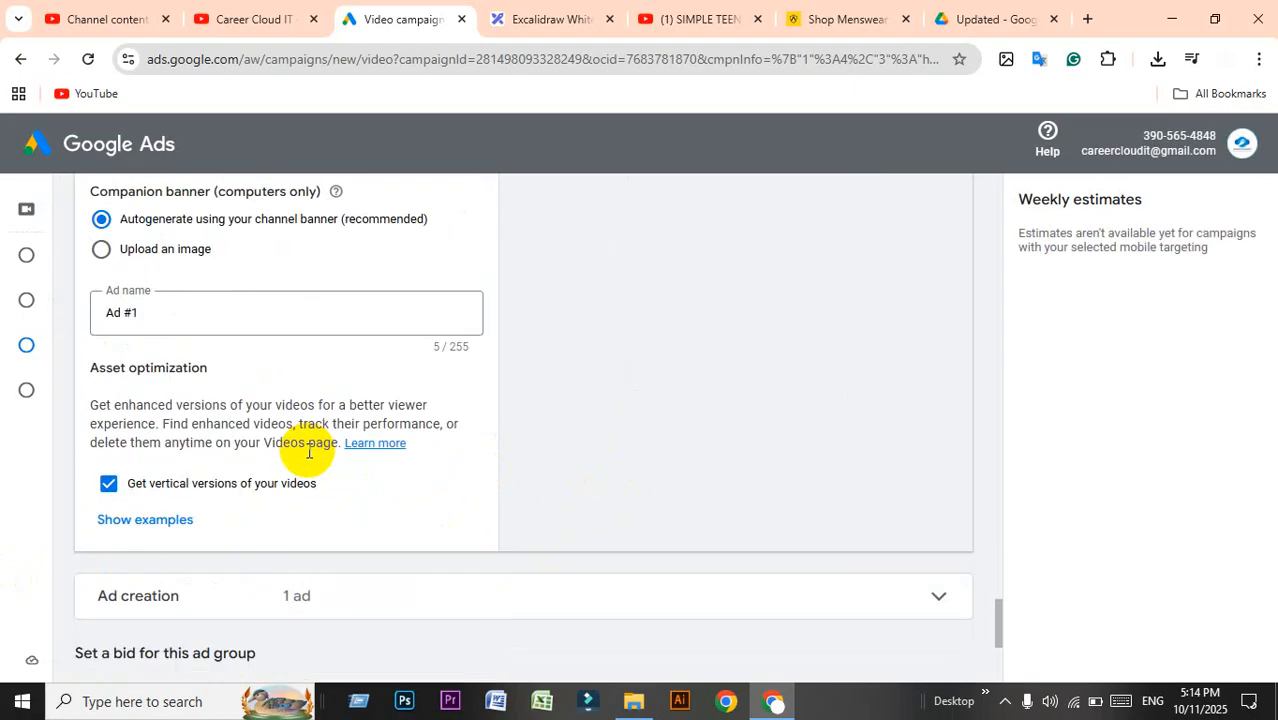
scroll(308, 457, "down", 1)
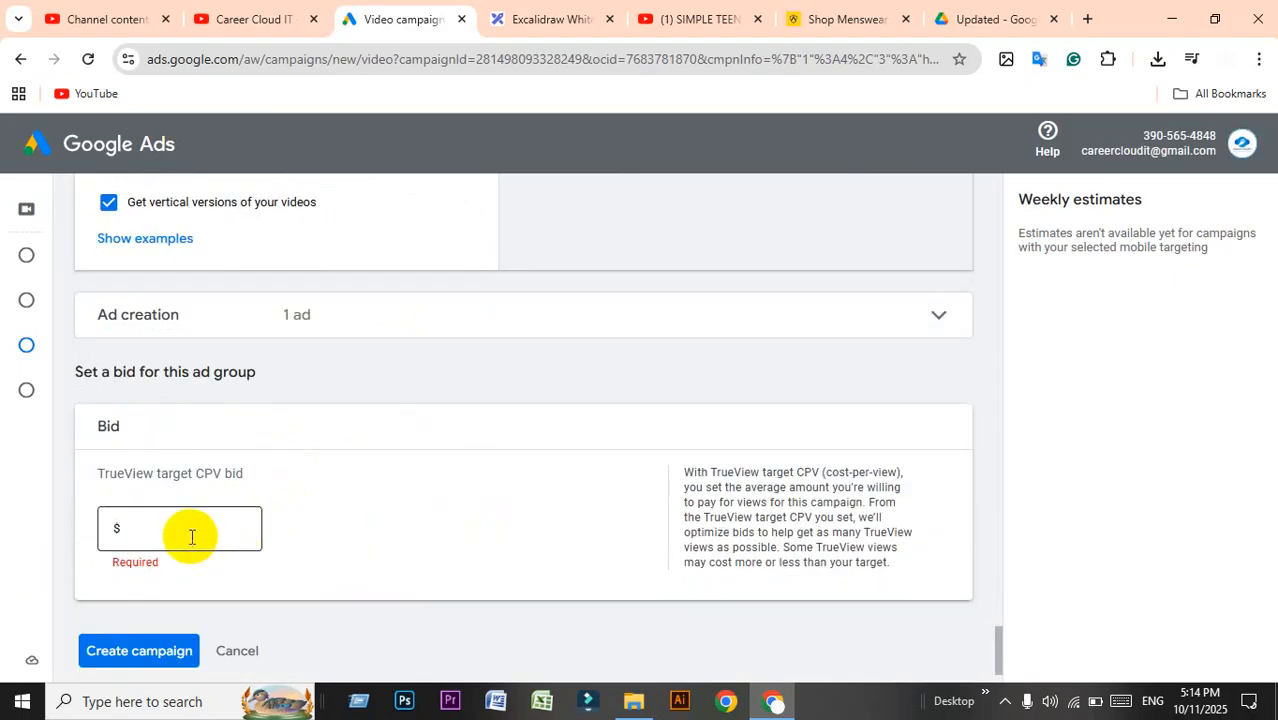
left_click(463, 318)
left_click(465, 314)
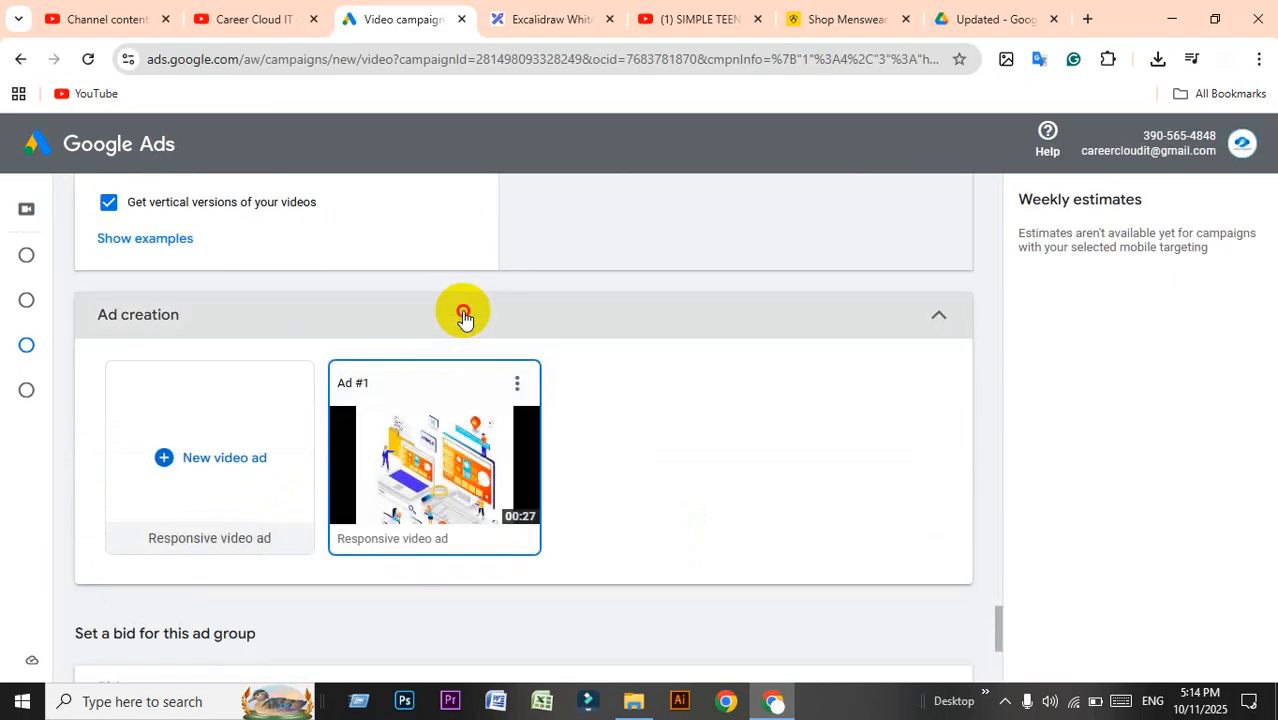
scroll(291, 470, "down", 1)
left_click(190, 452)
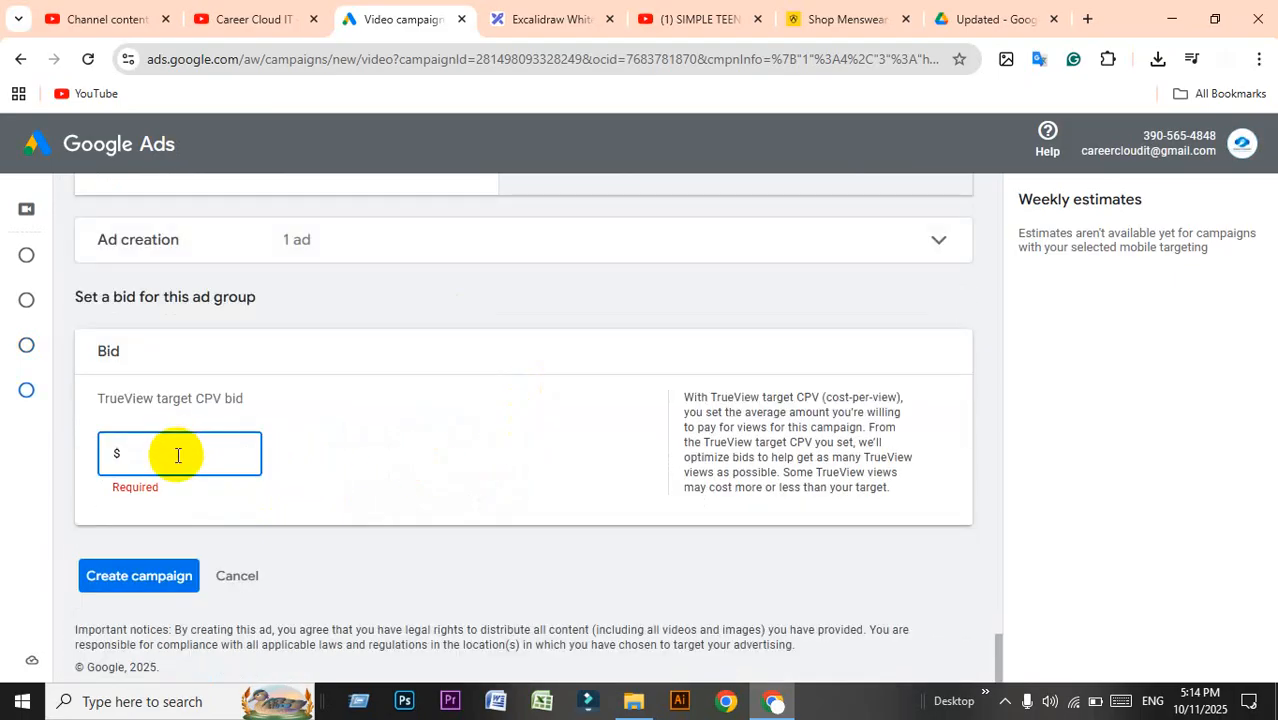
type("0.01")
left_click(361, 503)
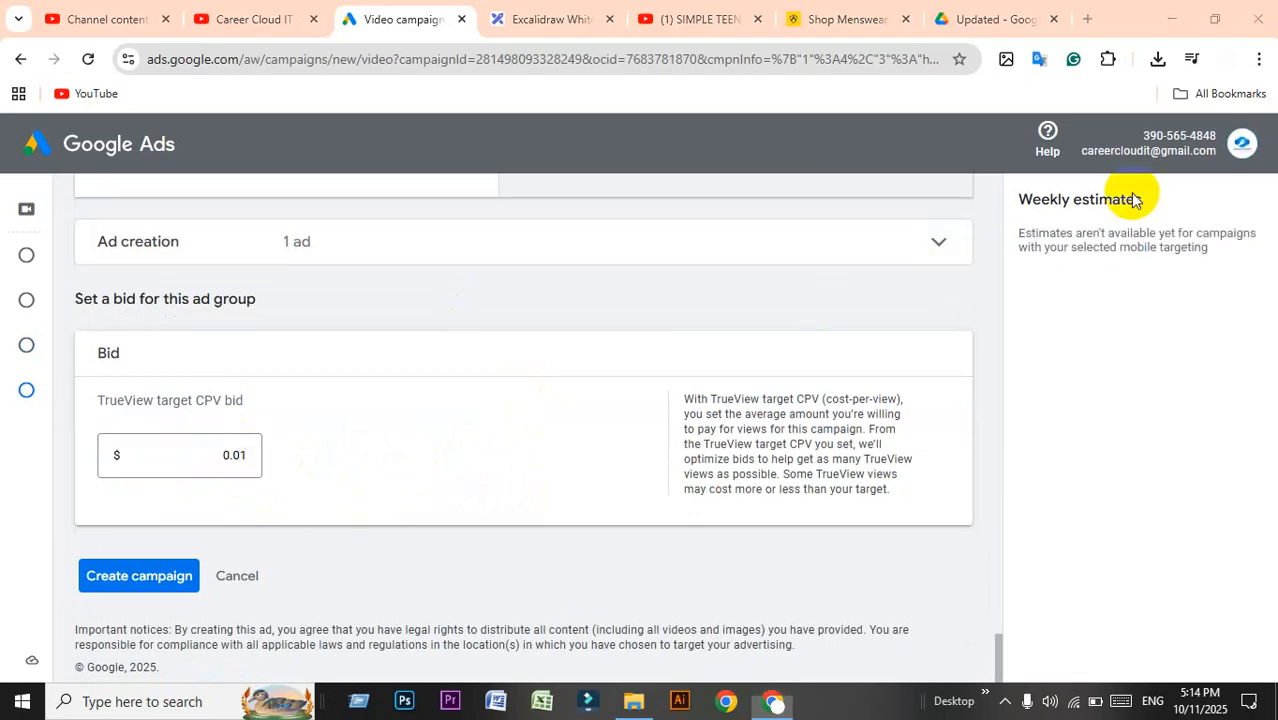
Mark the Weekly estimates area with a red rectangle and two arrows on a screen capture, and discard the capture.
scroll(683, 458, "up", 1)
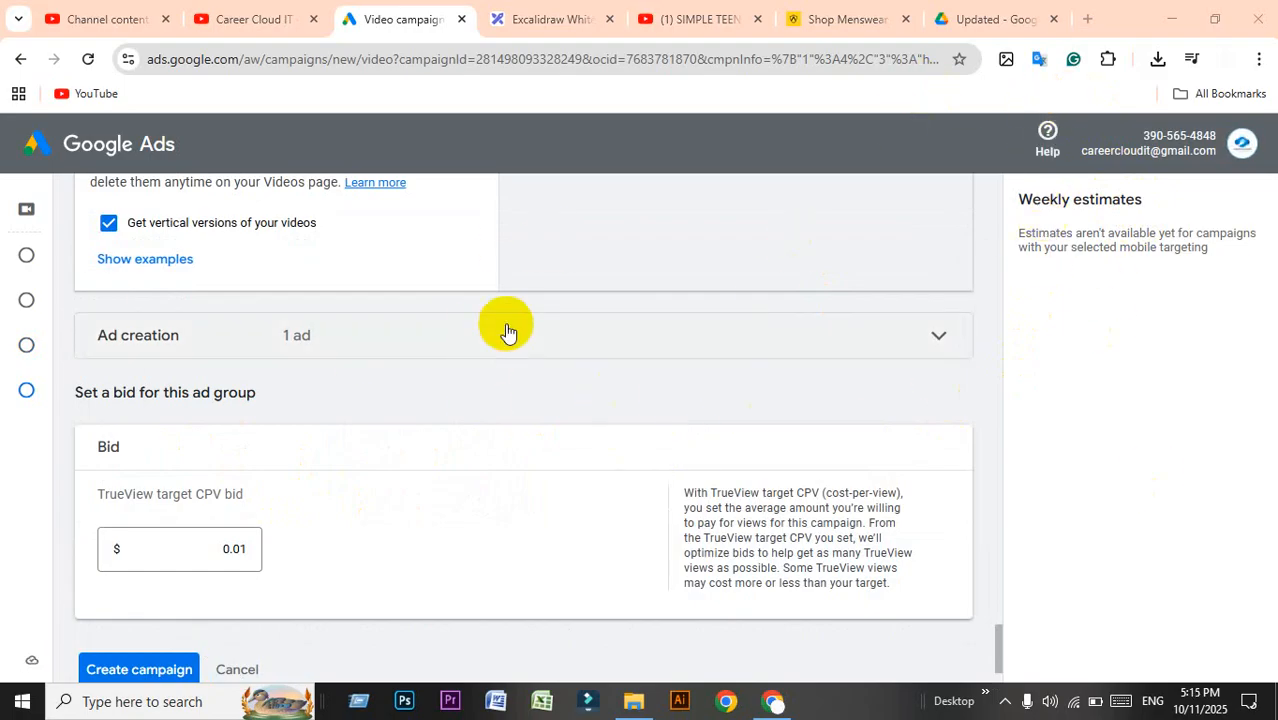
key("super+shift+s")
mouse_move(2, 126)
left_mouse_down()
mouse_move(1272, 347)
mouse_move(1259, 716)
mouse_move(1252, 664)
mouse_move(1264, 697)
left_mouse_up()
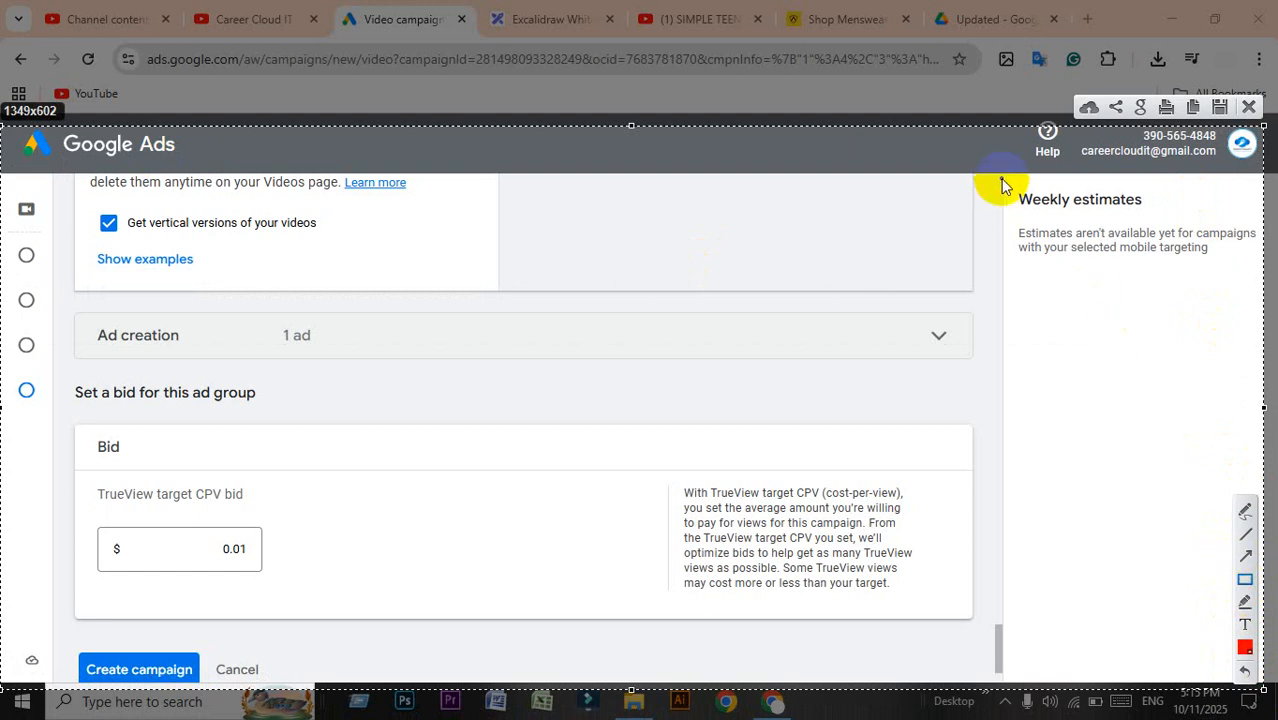
mouse_move(1014, 187)
left_mouse_down()
mouse_move(1170, 517)
mouse_move(1257, 592)
left_mouse_up()
left_click(1246, 556)
mouse_move(966, 386)
left_mouse_down()
mouse_move(1061, 364)
mouse_move(1058, 354)
left_mouse_up()
left_click_drag(942, 373, 1058, 414)
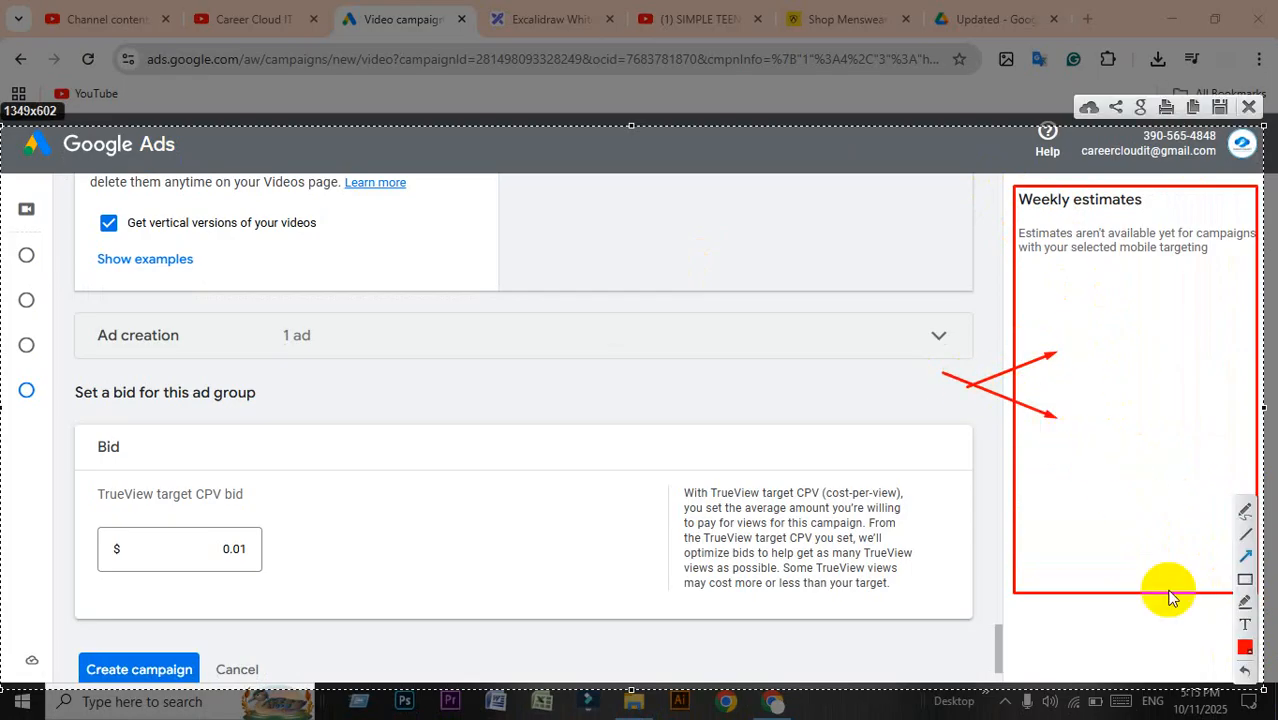
left_click(1247, 109)
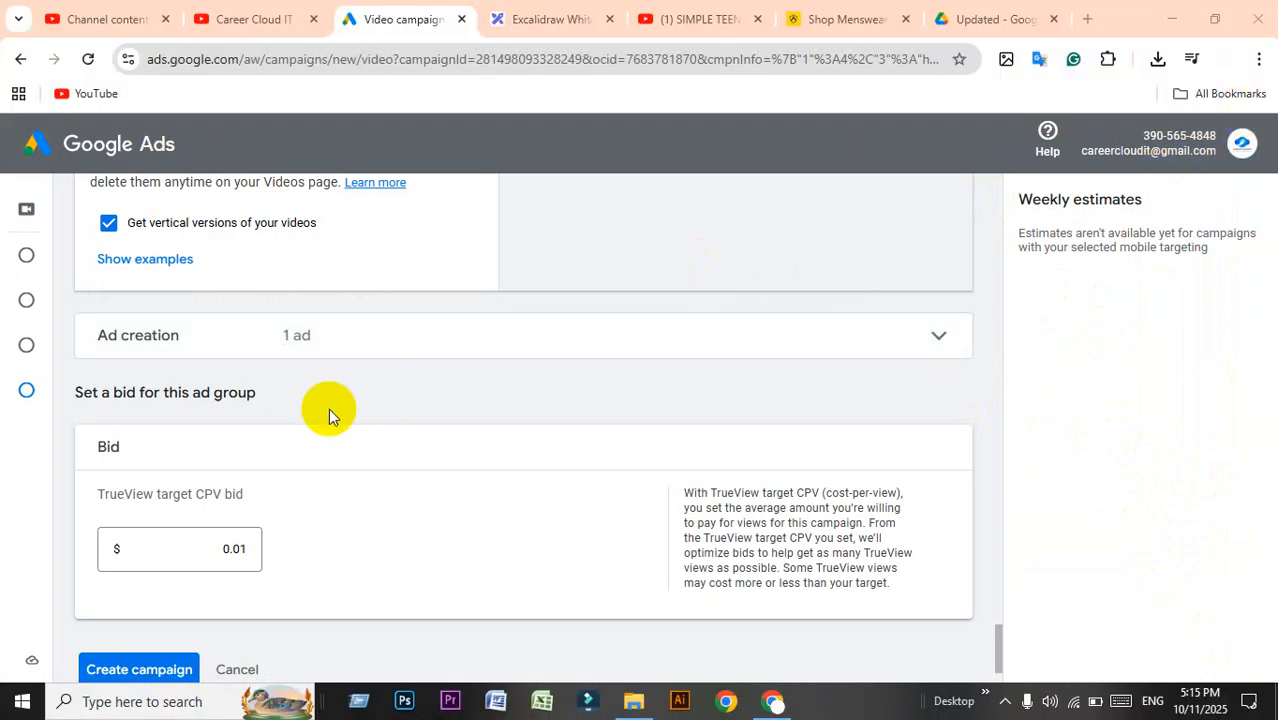
Create the campaign and go to the start of its account and payment details form.
scroll(328, 414, "down", 1)
left_click(118, 586)
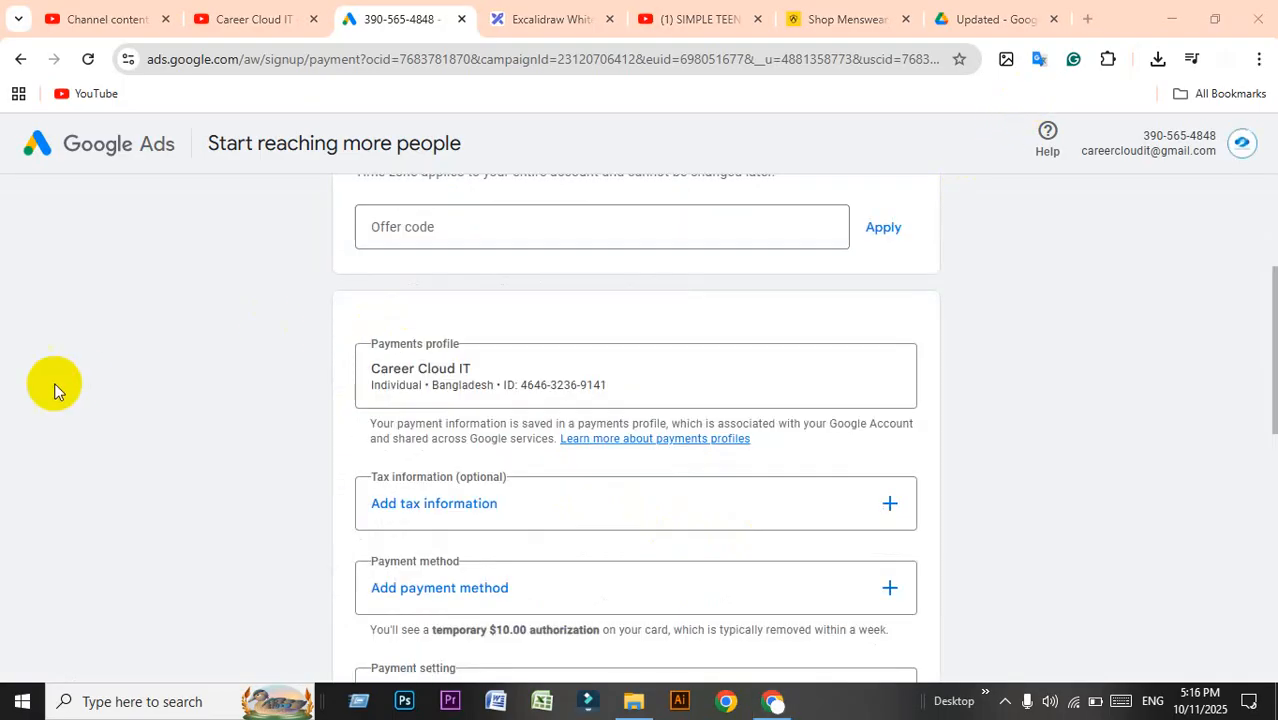
scroll(55, 391, "up", 3)
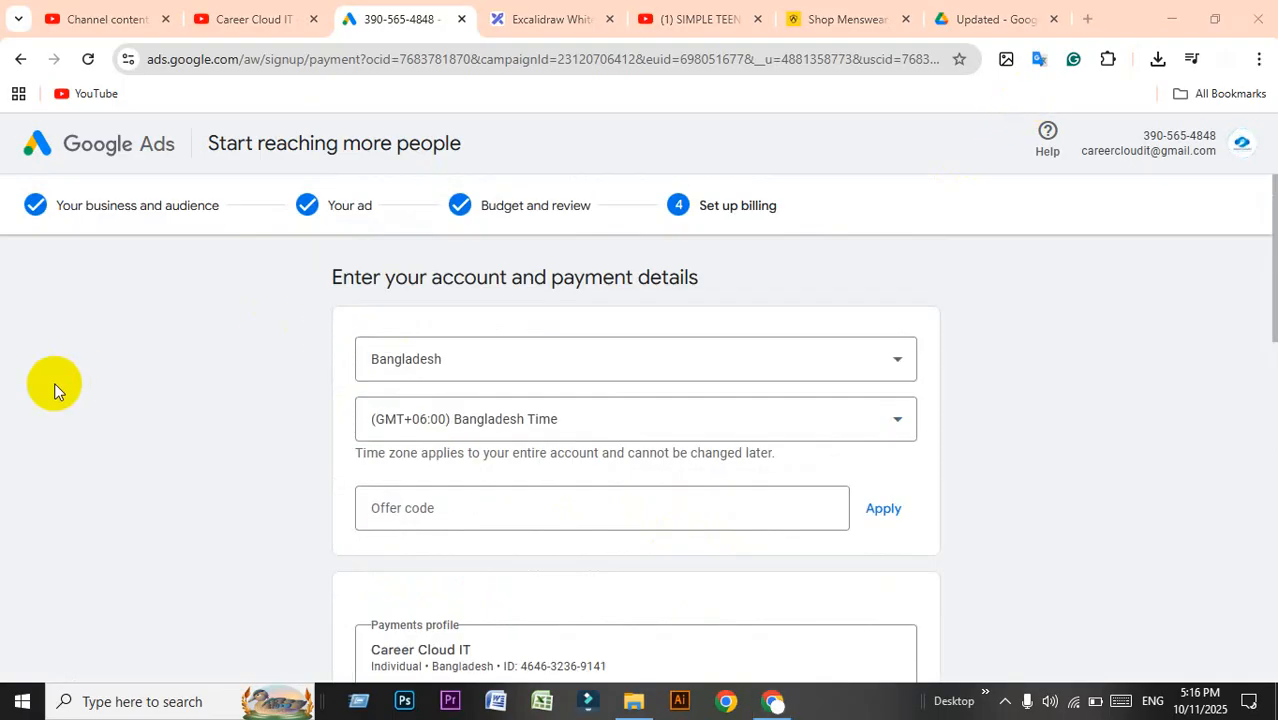
Add a Visa card as the payment method, entering its card number, and highlight the temporary $10.00 authorization note.
scroll(55, 391, "down", 4)
scroll(55, 391, "down", 2)
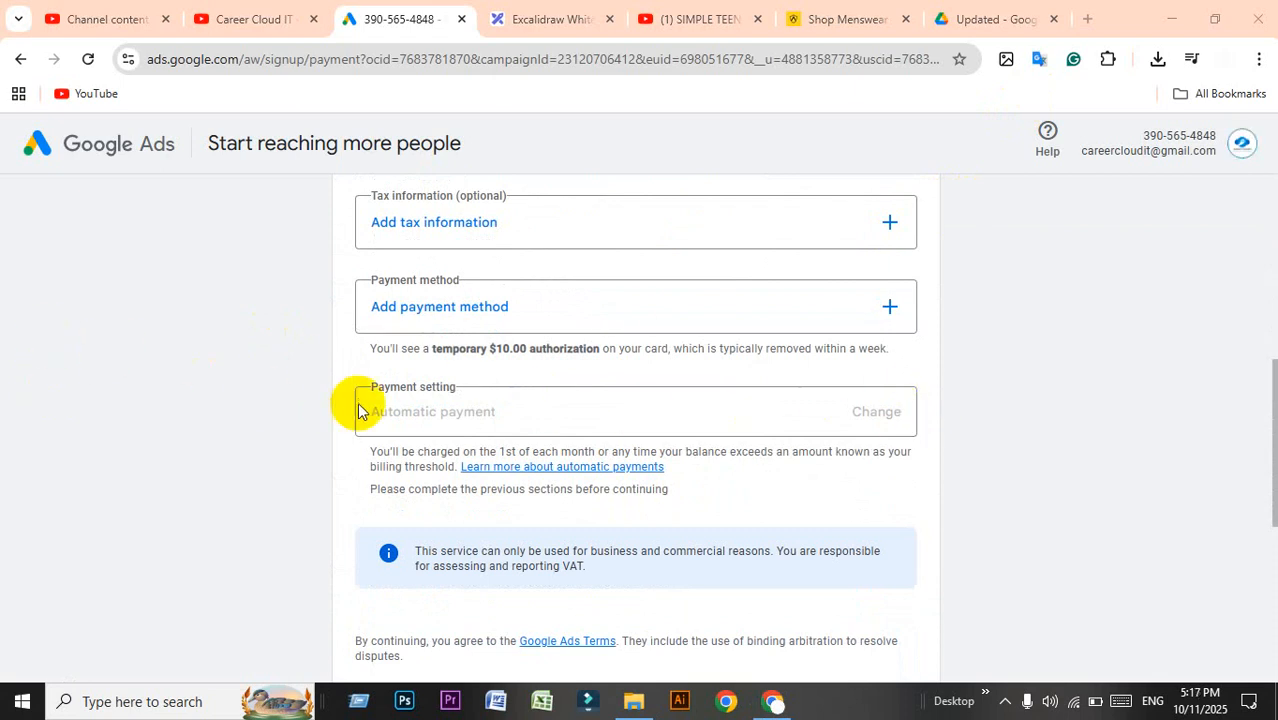
scroll(16, 352, "up", 2)
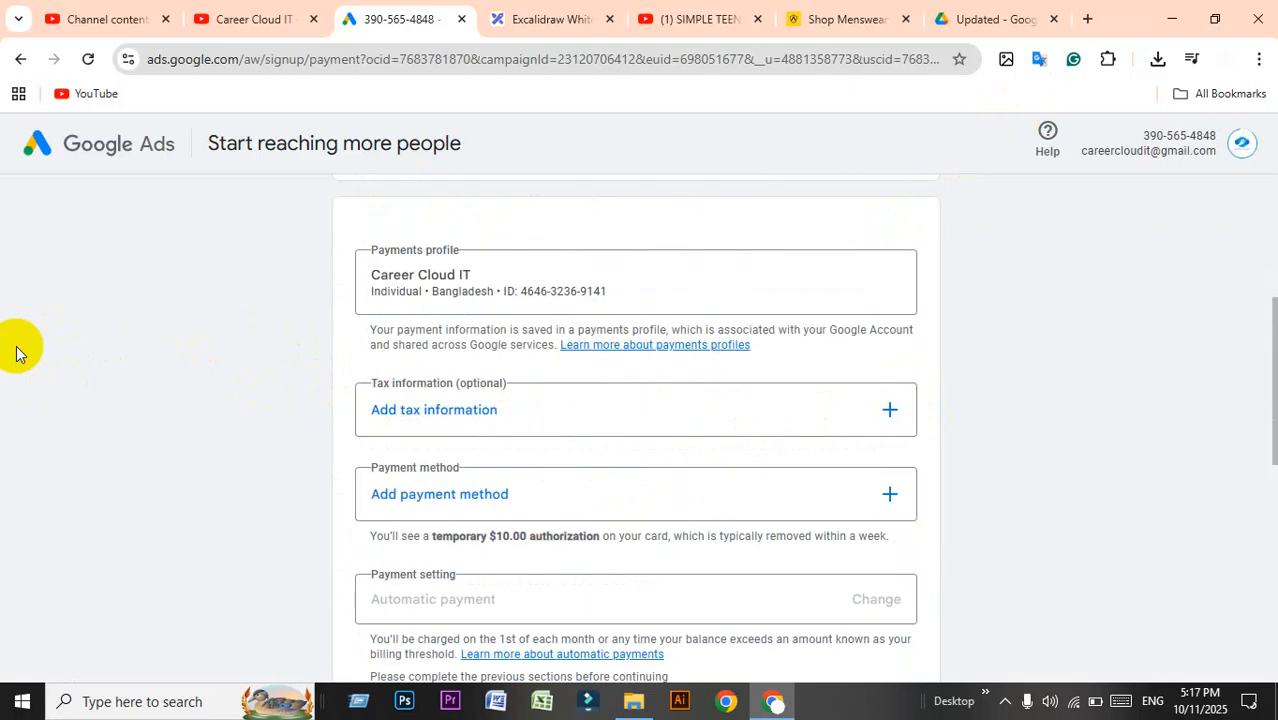
left_click(900, 497)
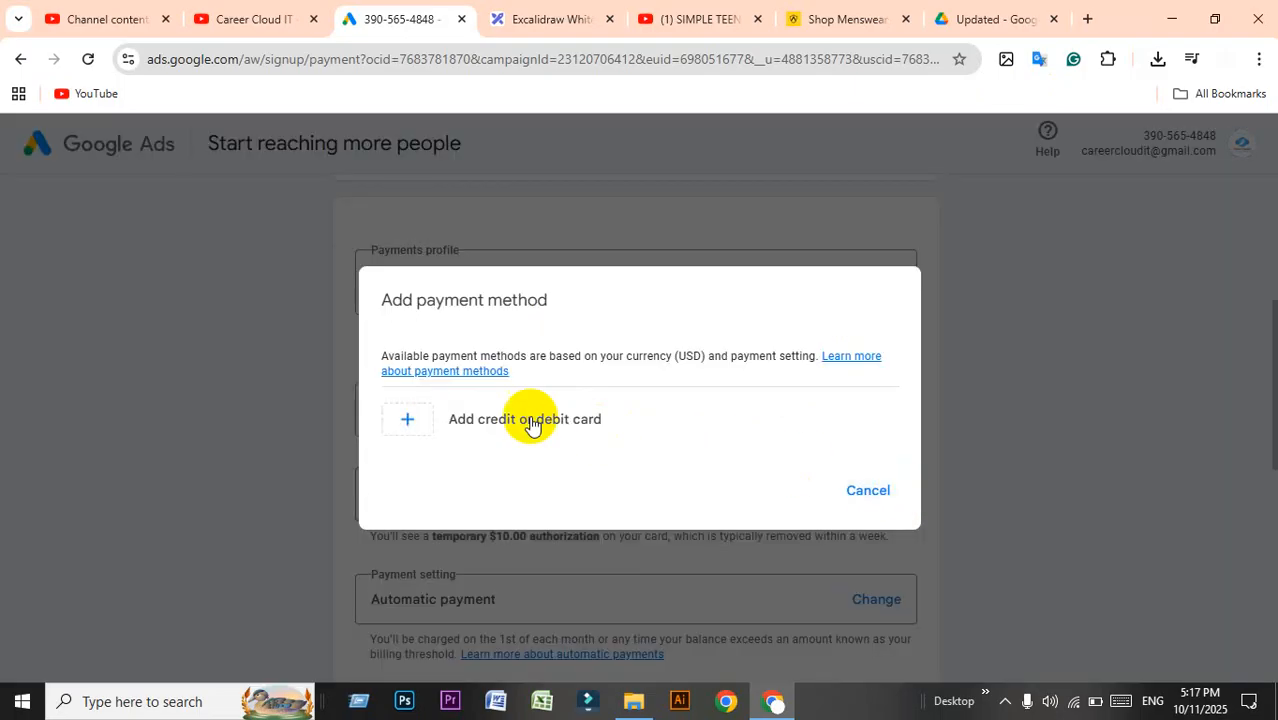
left_click(457, 410)
left_click(467, 300)
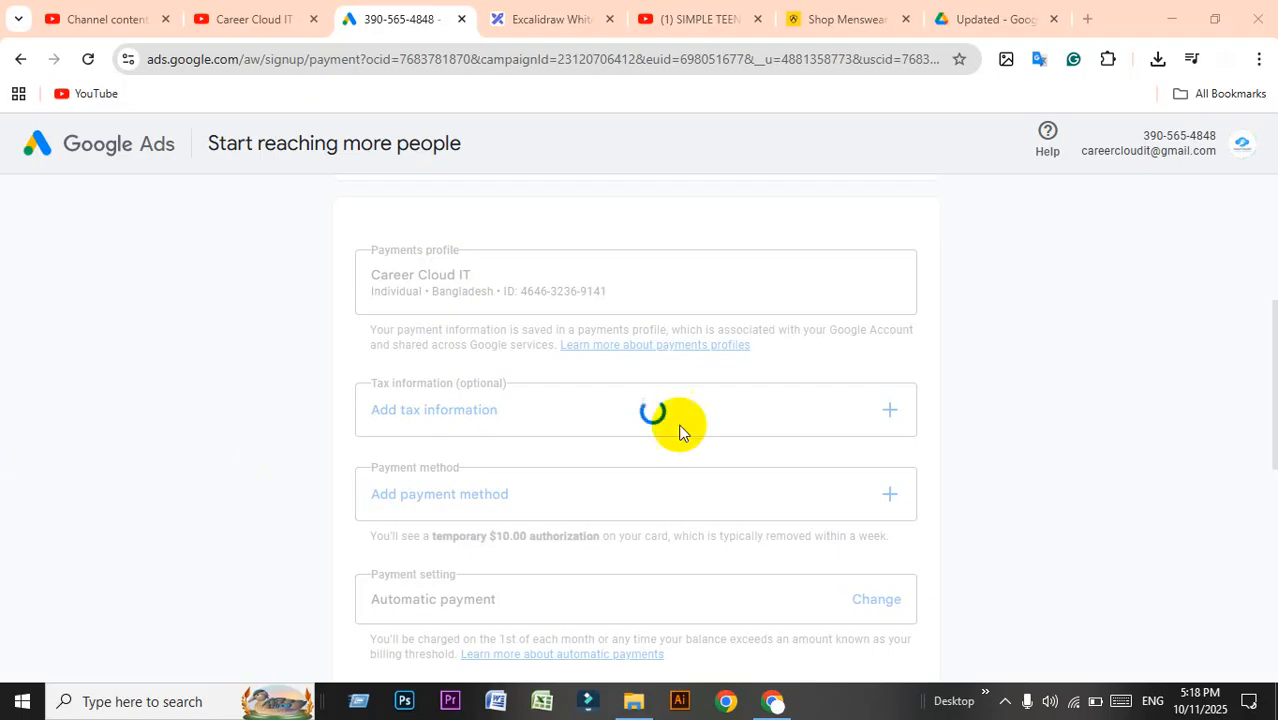
scroll(971, 373, "down", 1)
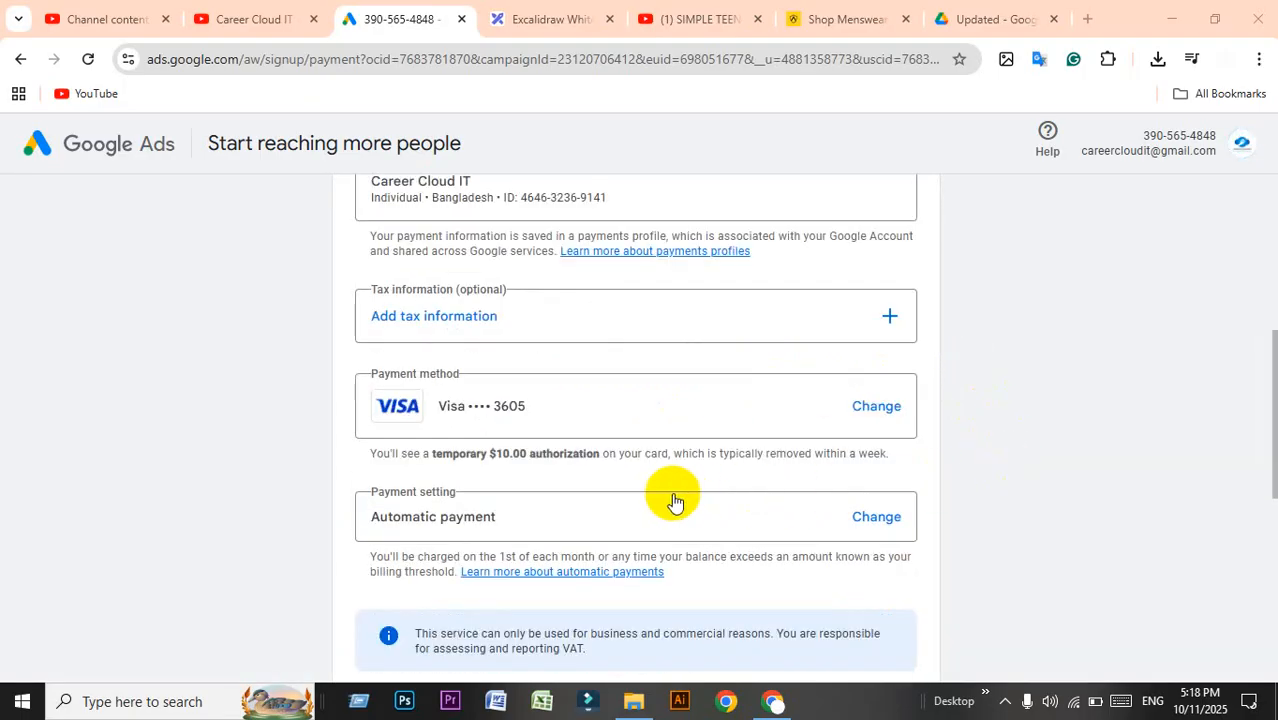
left_click_drag(434, 455, 603, 452)
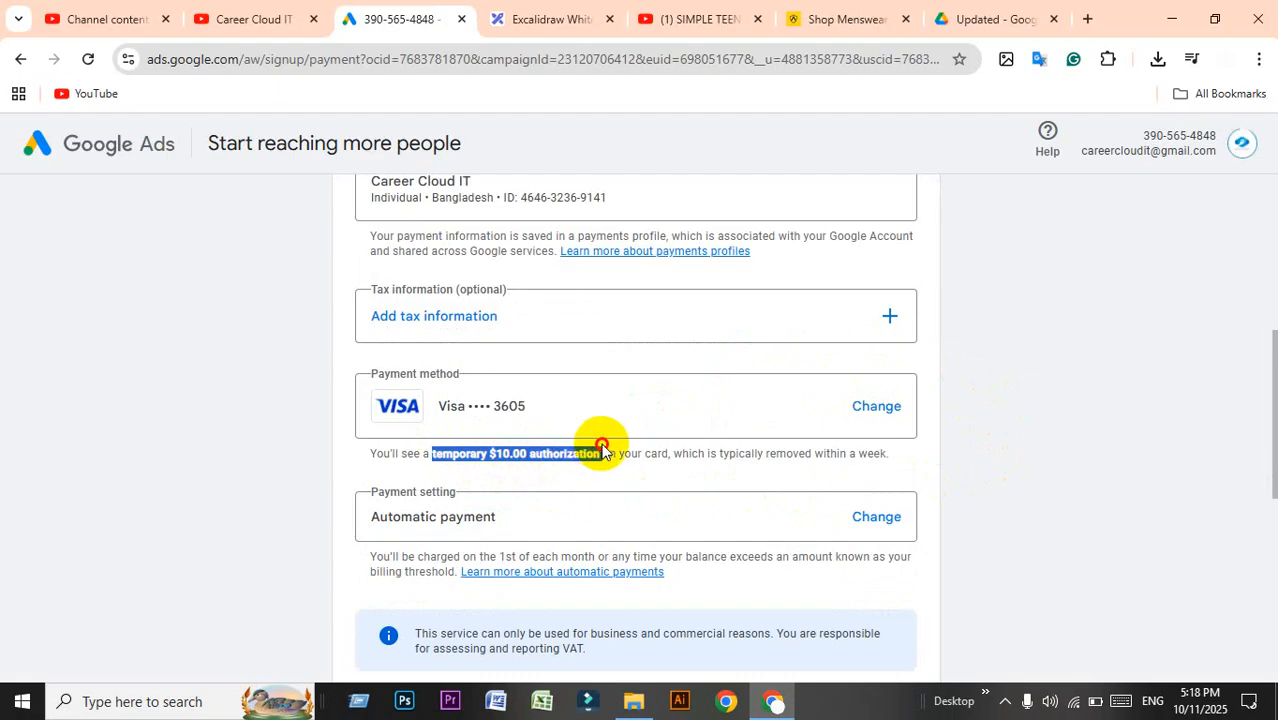
Answer No to personalized guidance from an account strategist and Yes to tips and promo offers by email.
scroll(1245, 592, "down", 5)
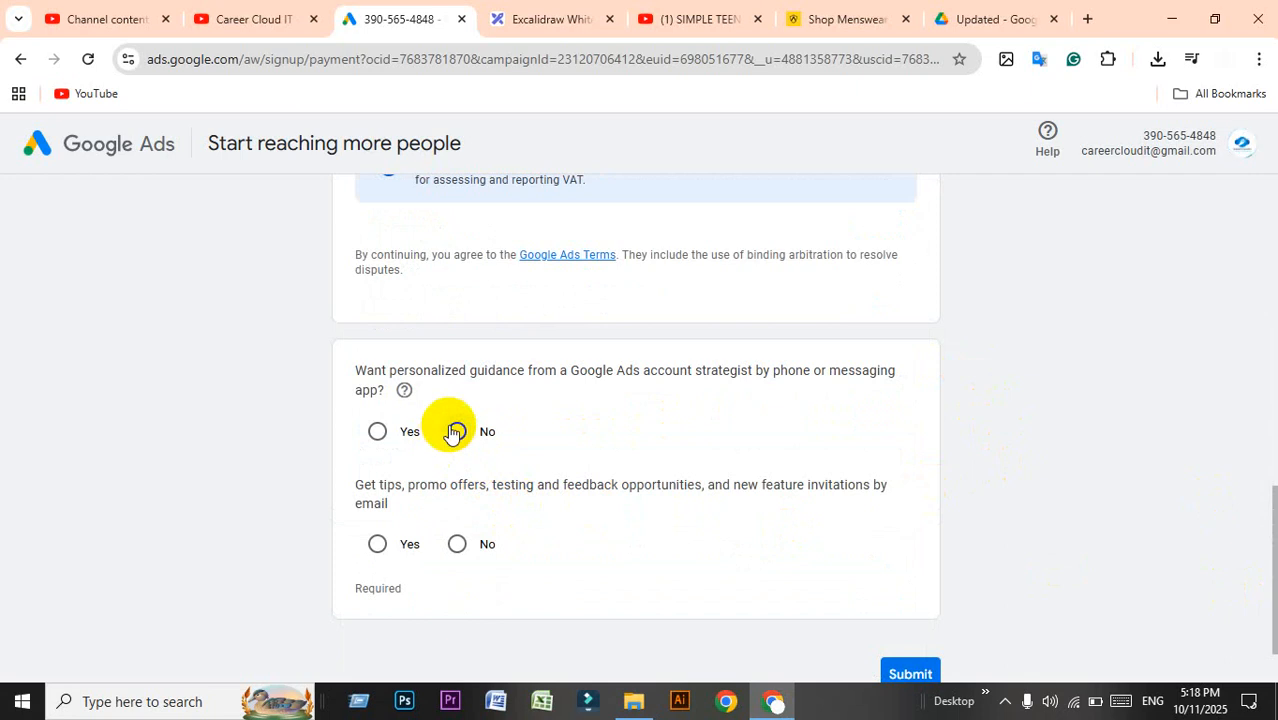
left_click(452, 431)
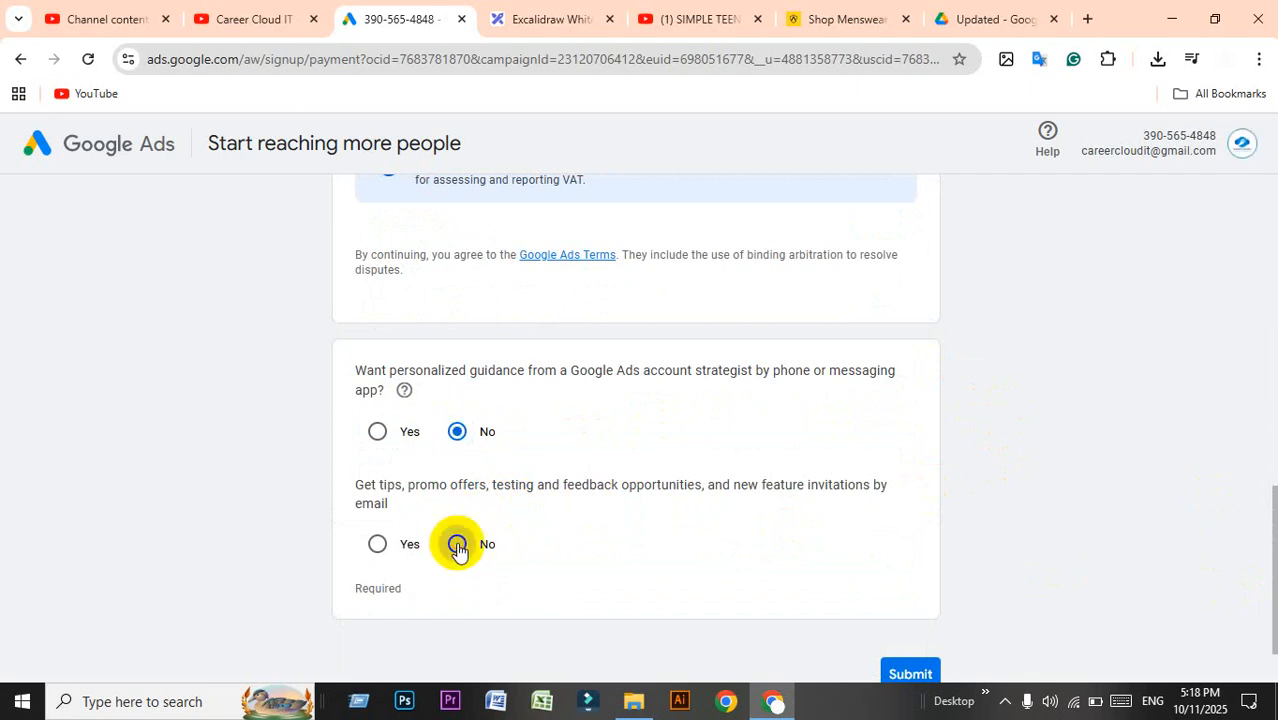
left_click(457, 544)
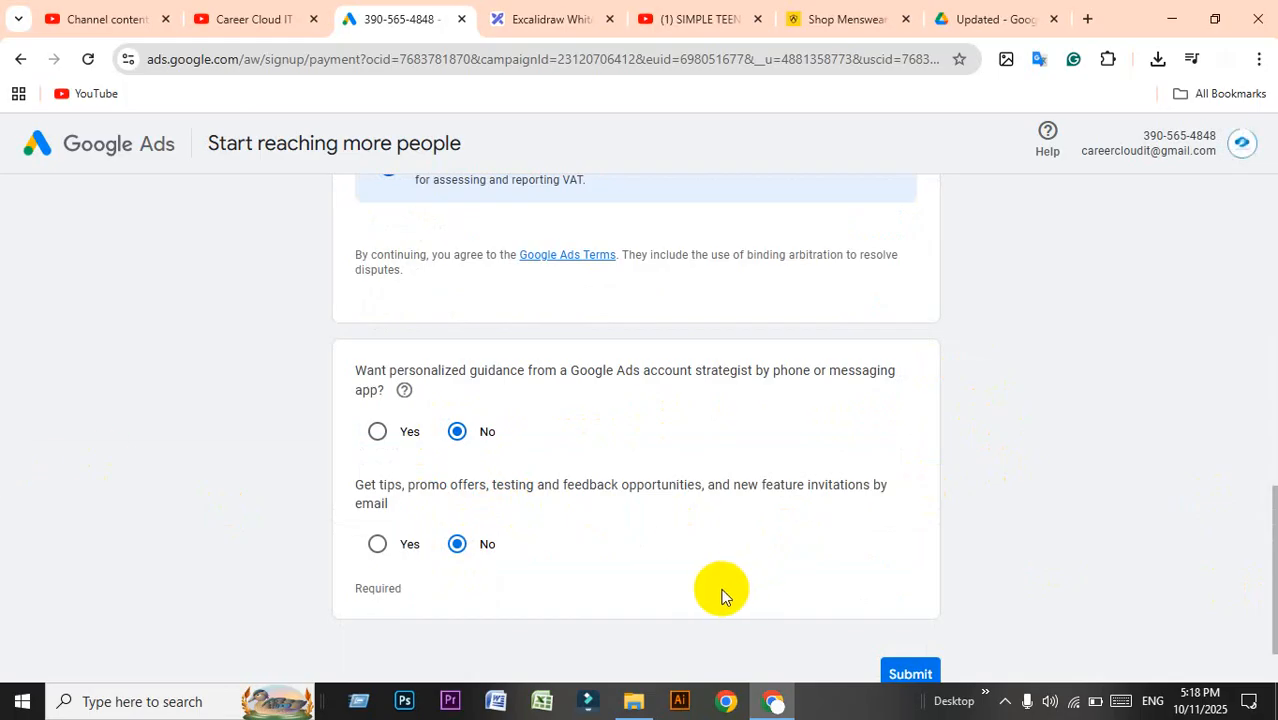
left_click(377, 544)
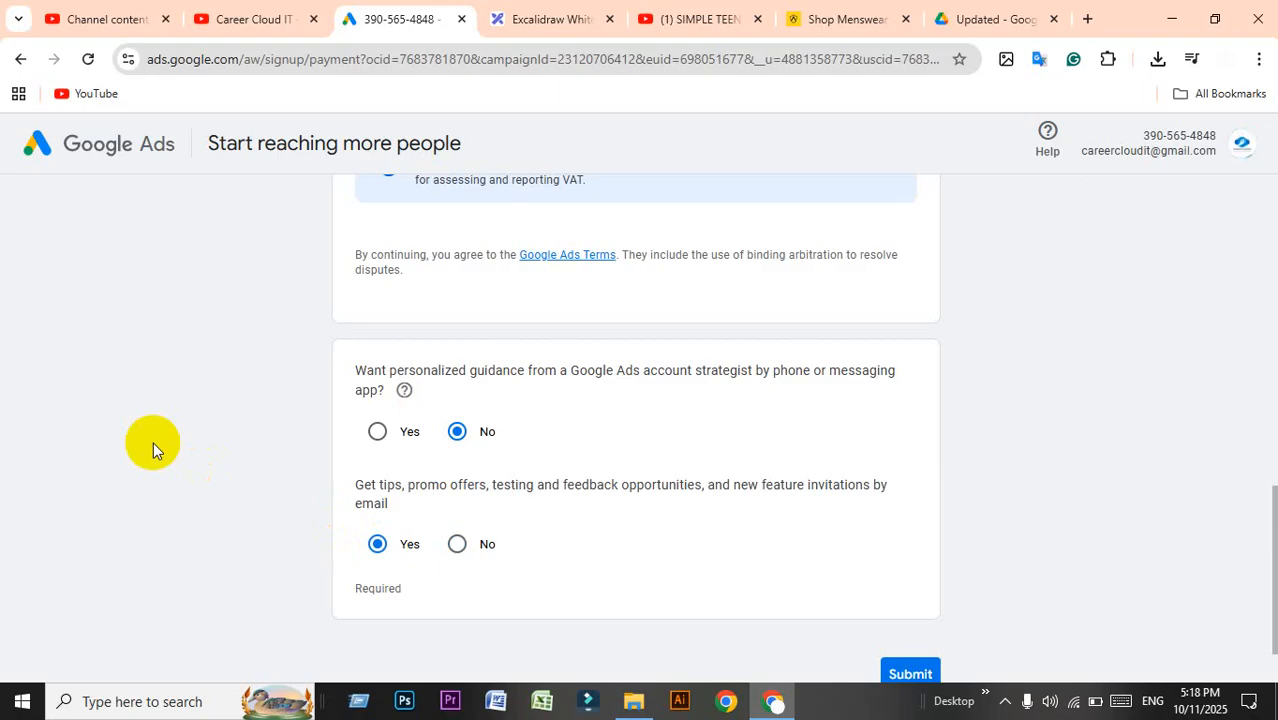
scroll(153, 442, "down", 1)
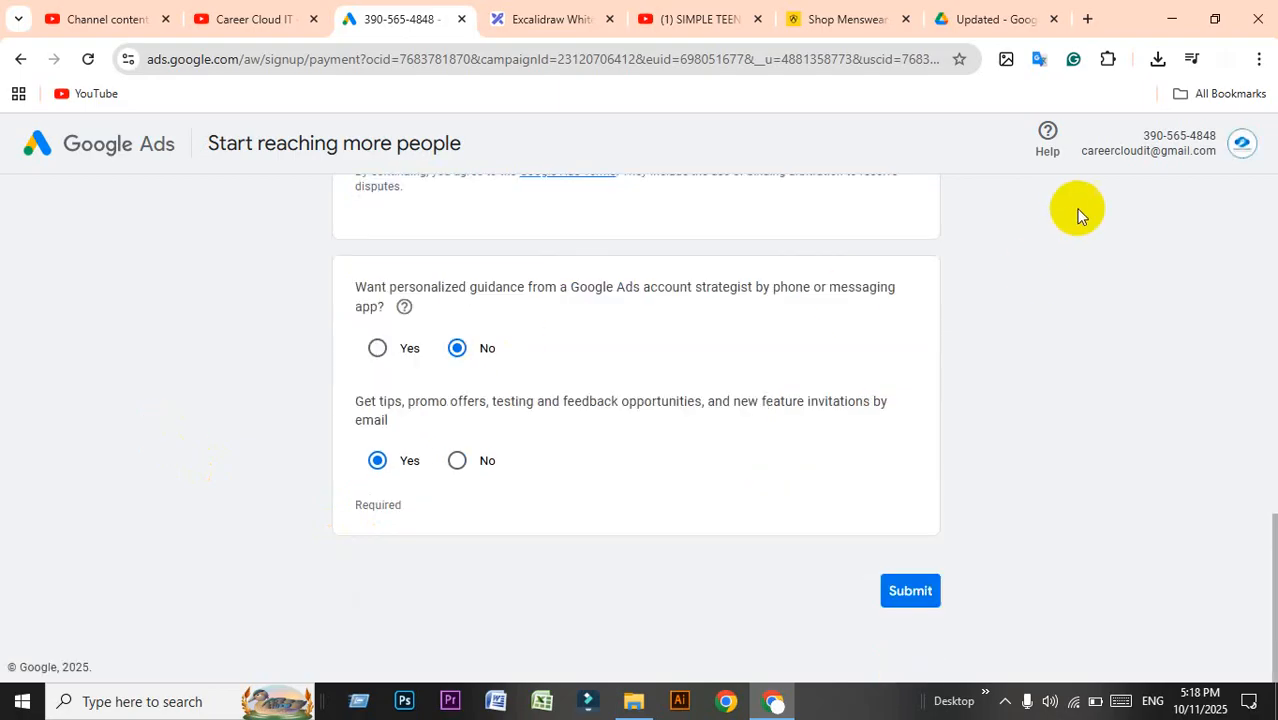